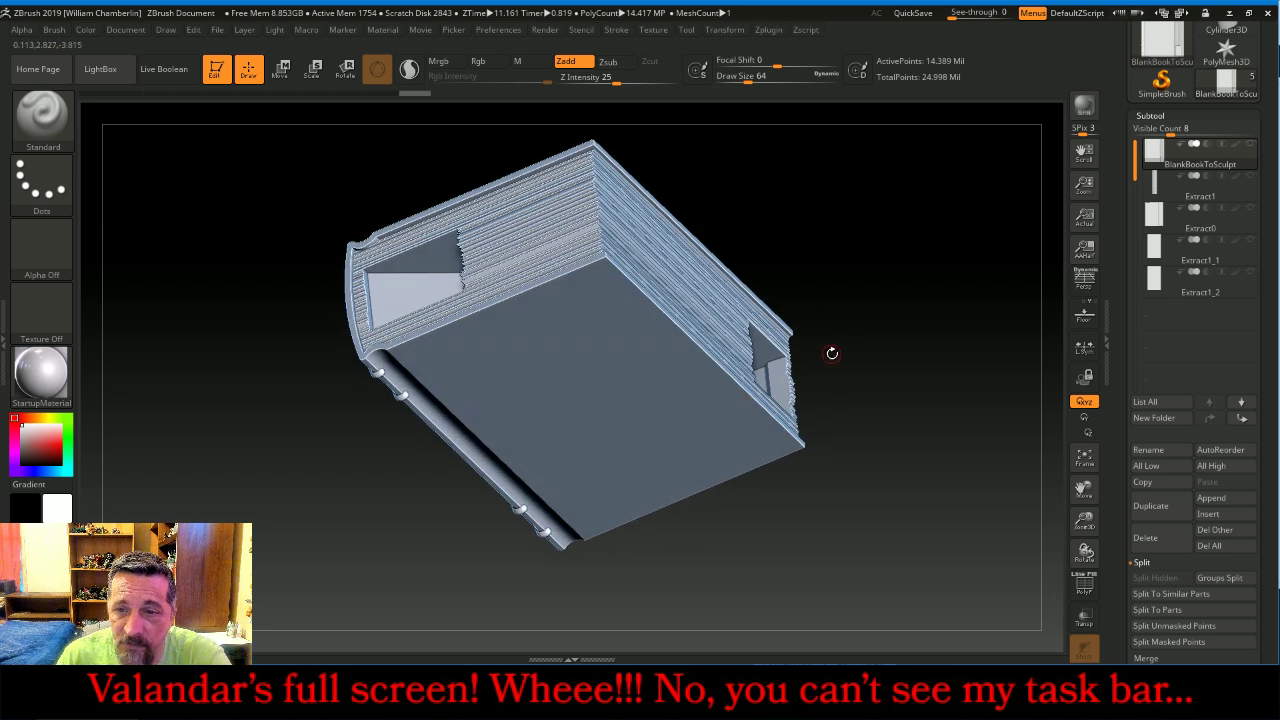
Inspect the whole book model and its Extract1 spine piece, briefly showing Extract0 alongside it.
right_drag(855, 354, 987, 313)
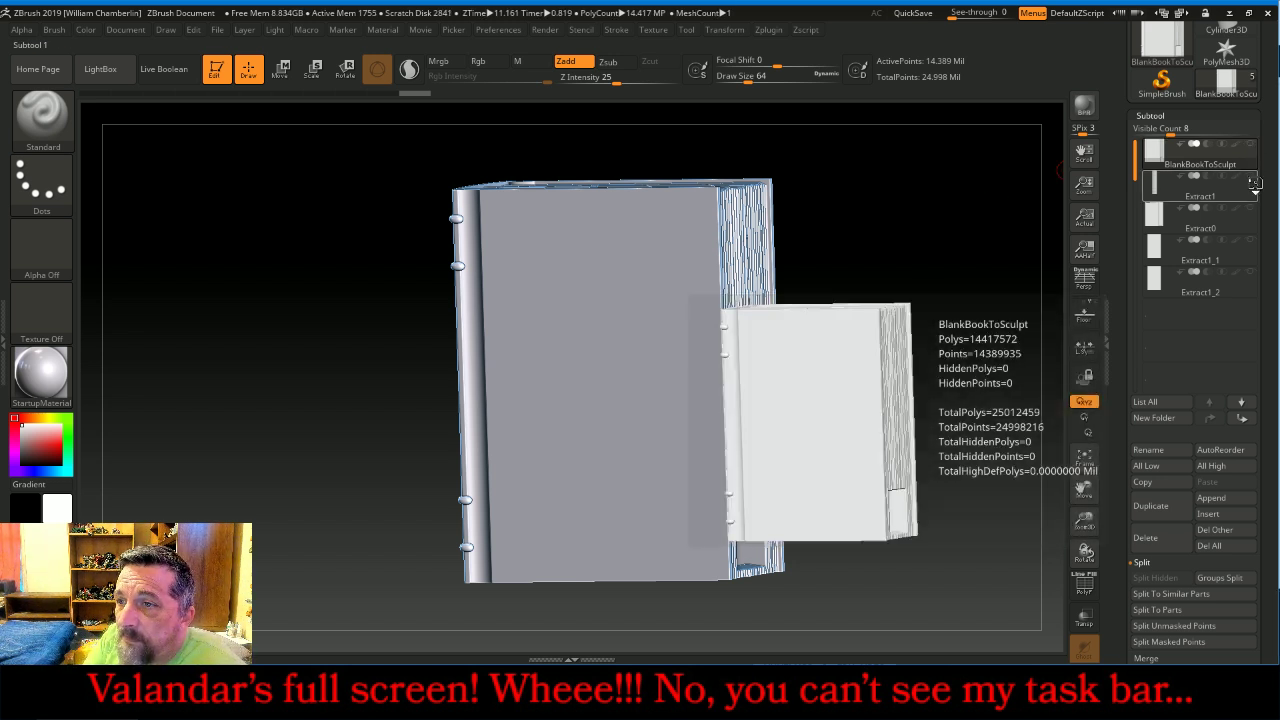
click(1178, 187)
drag(929, 257, 967, 256)
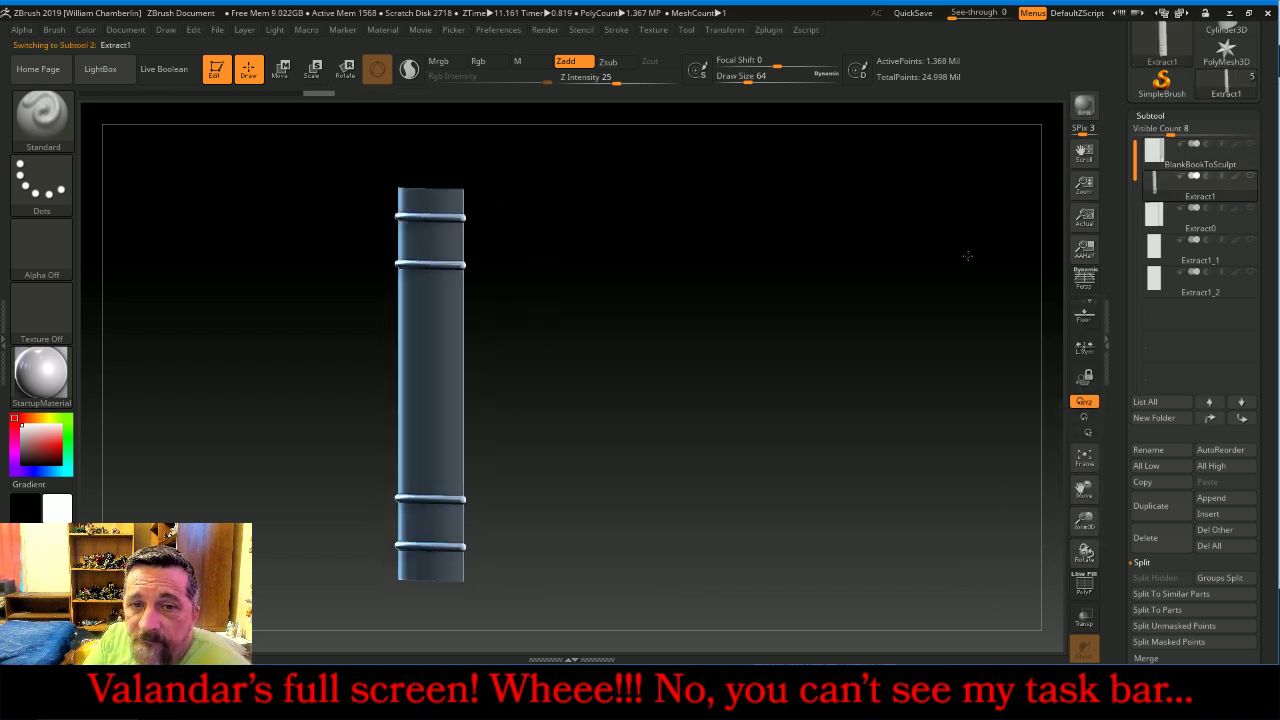
click(1247, 216)
drag(957, 301, 906, 300)
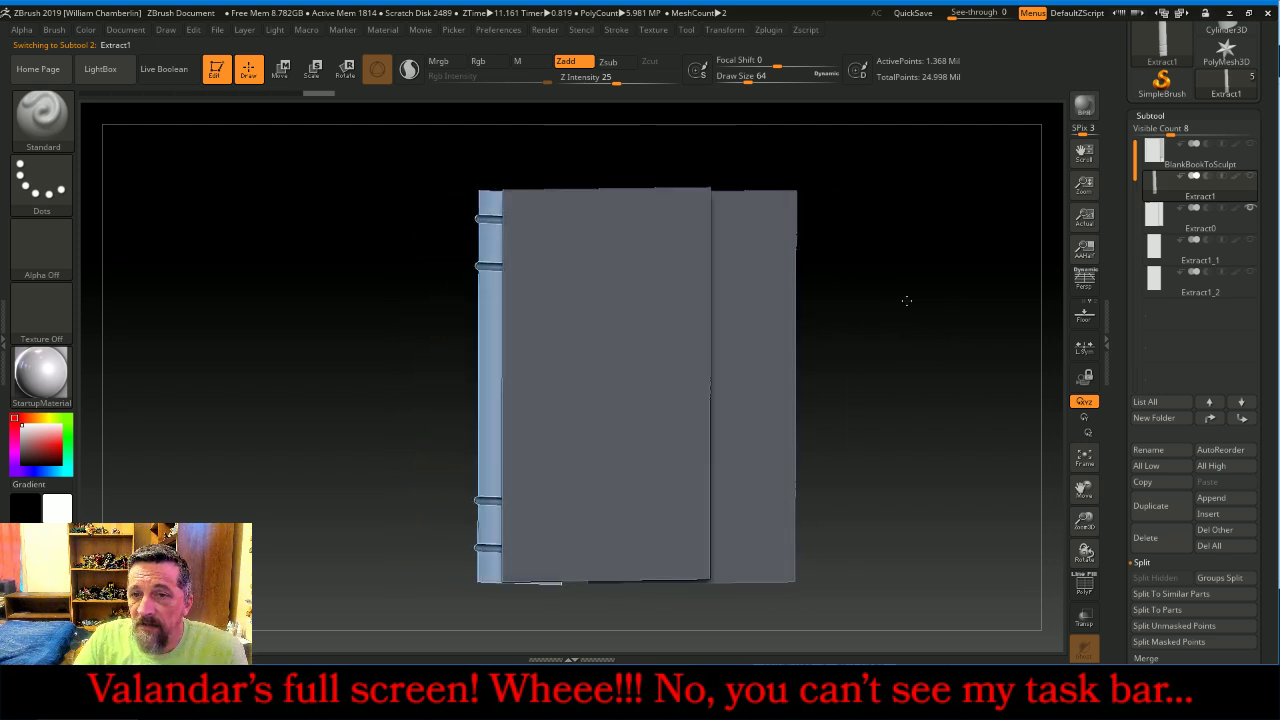
click(1249, 209)
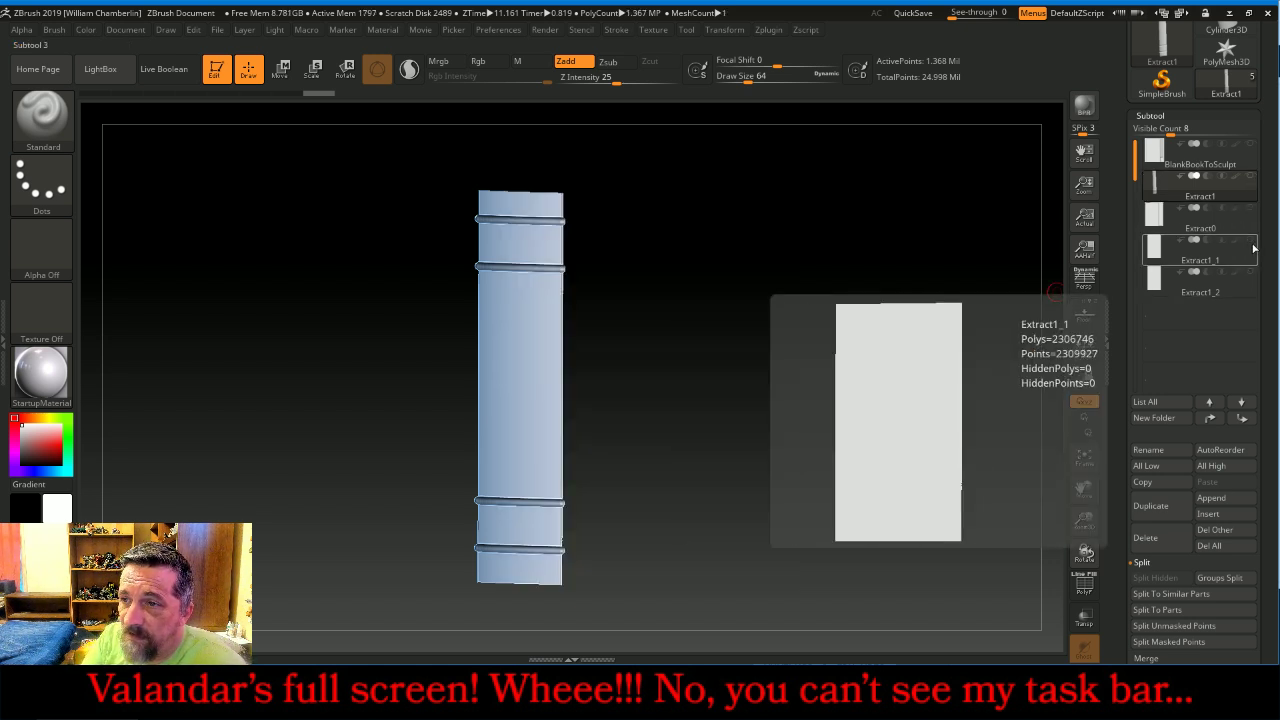
Inspect the Extract1_1 and Extract1_2 cover pieces, finishing with the BlankBookToSculpt subtool selected.
click(1249, 241)
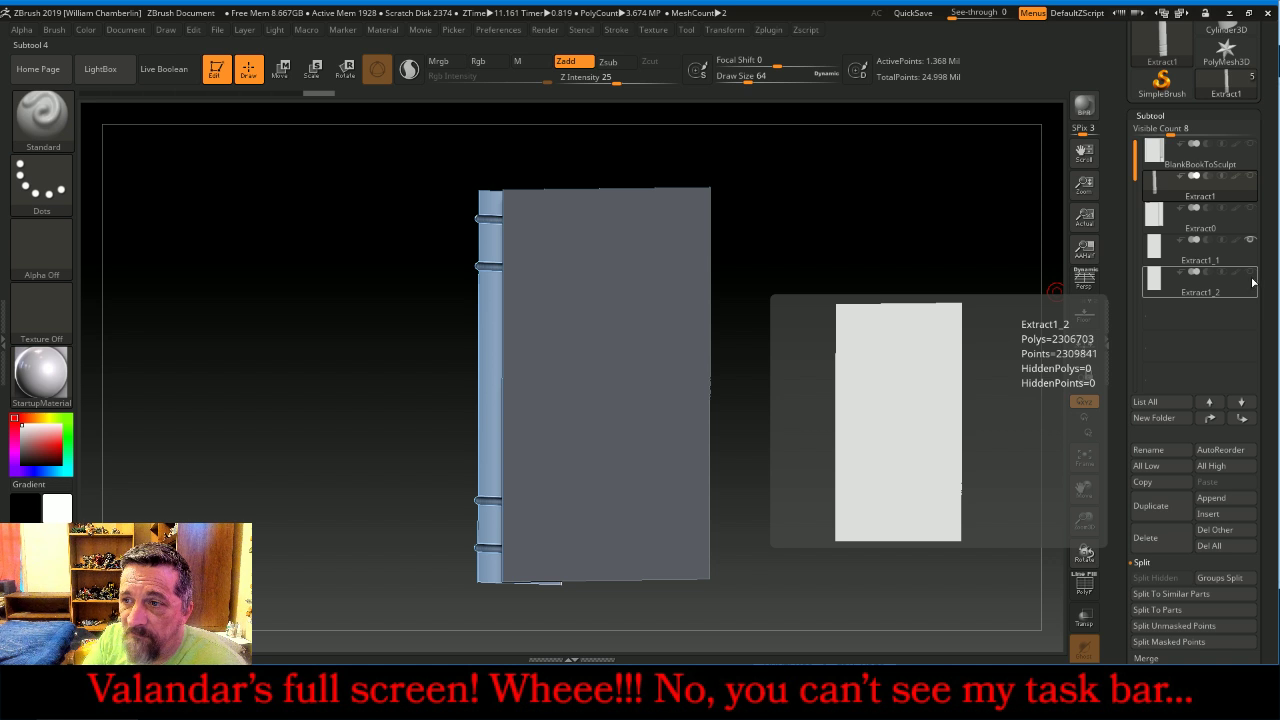
click(1252, 283)
drag(983, 297, 943, 314)
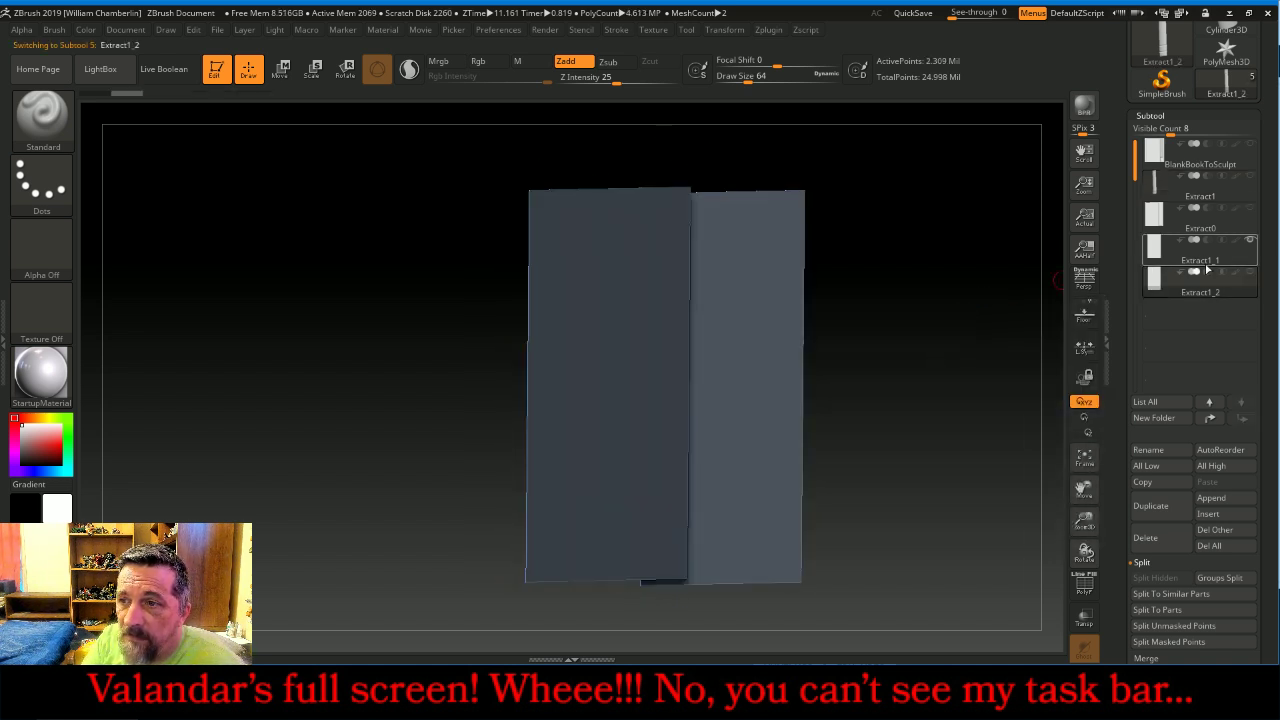
click(1247, 242)
click(1165, 152)
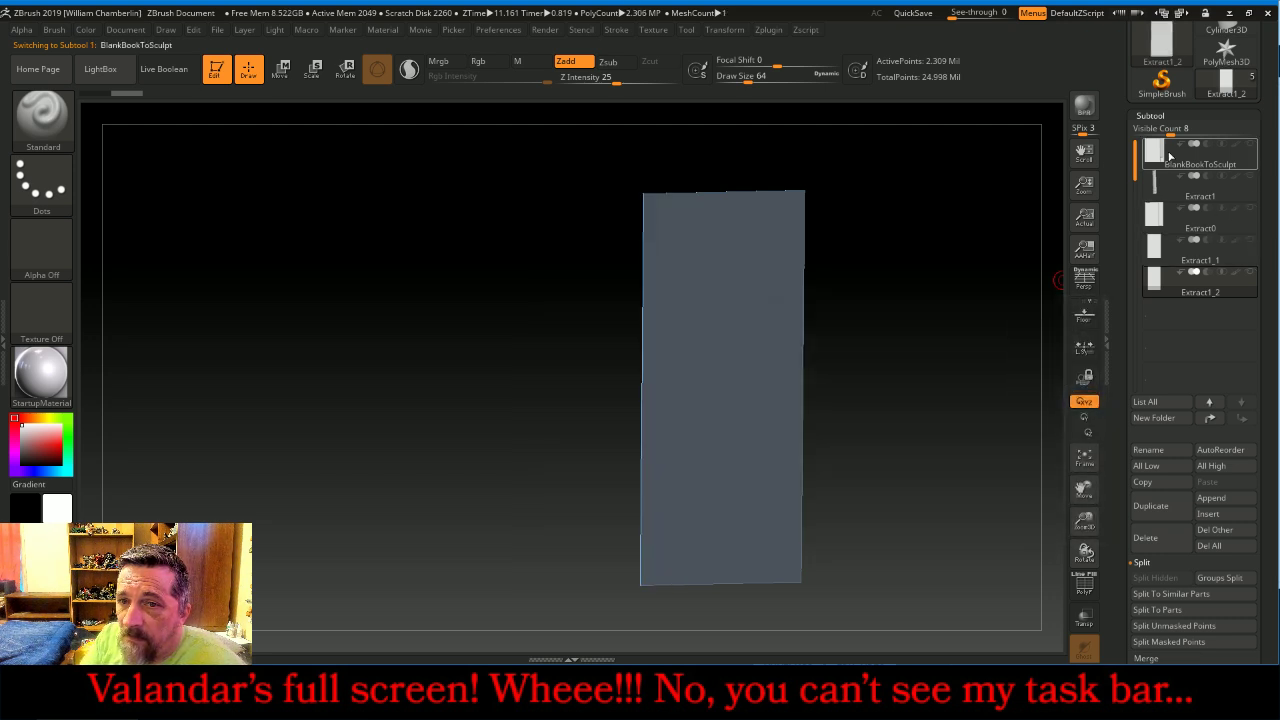
drag(909, 203, 931, 223)
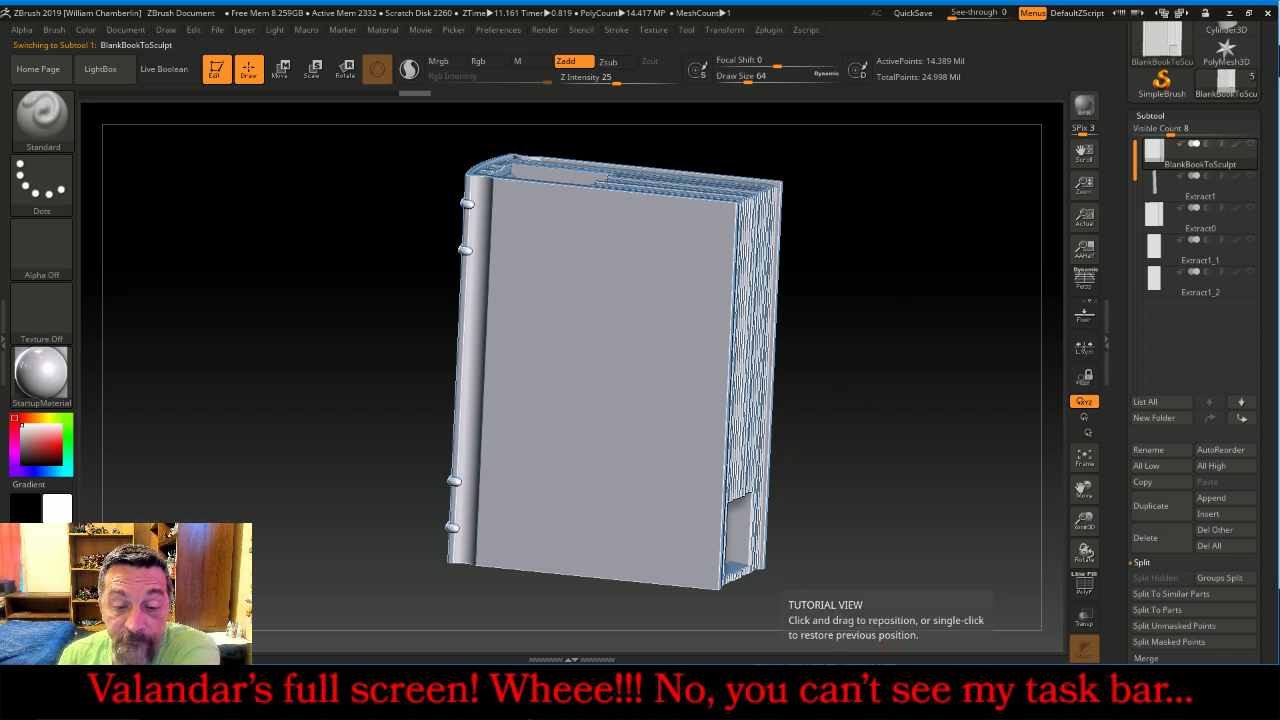
Check the YouTube live page, the broadcasting software and the pop-out live chat.
key(alt+Tab)
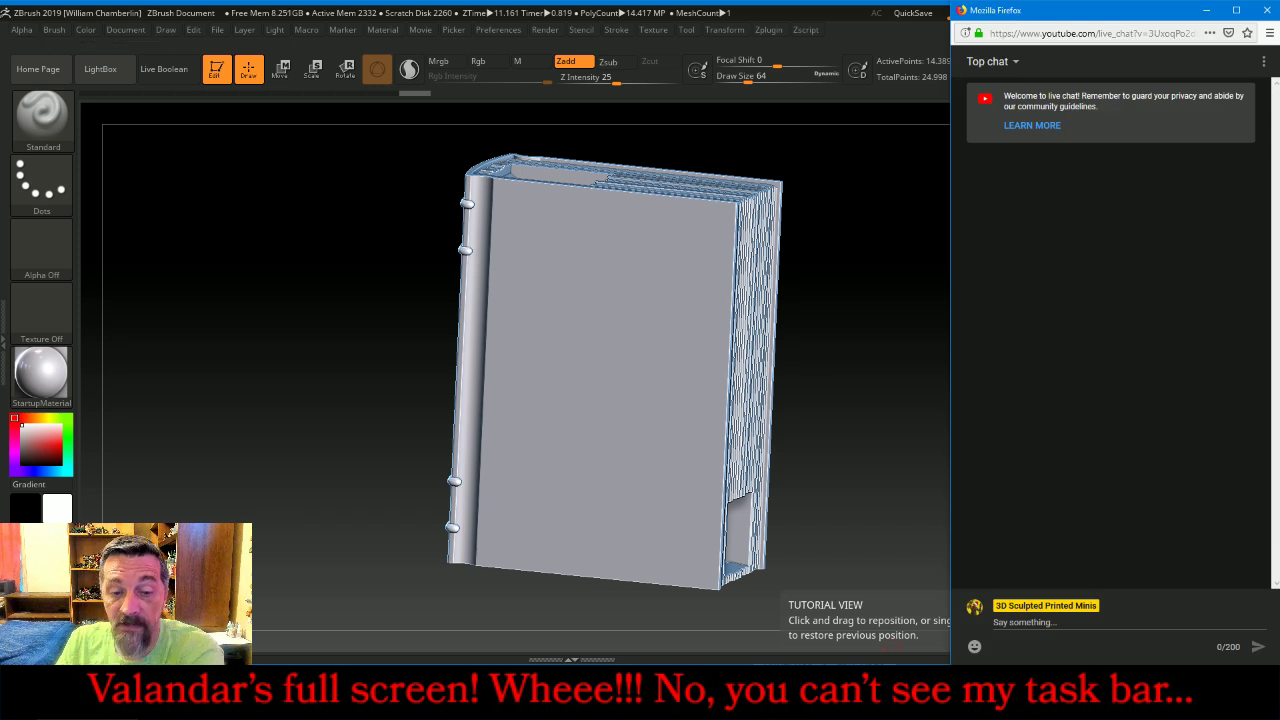
key(alt+Tab)
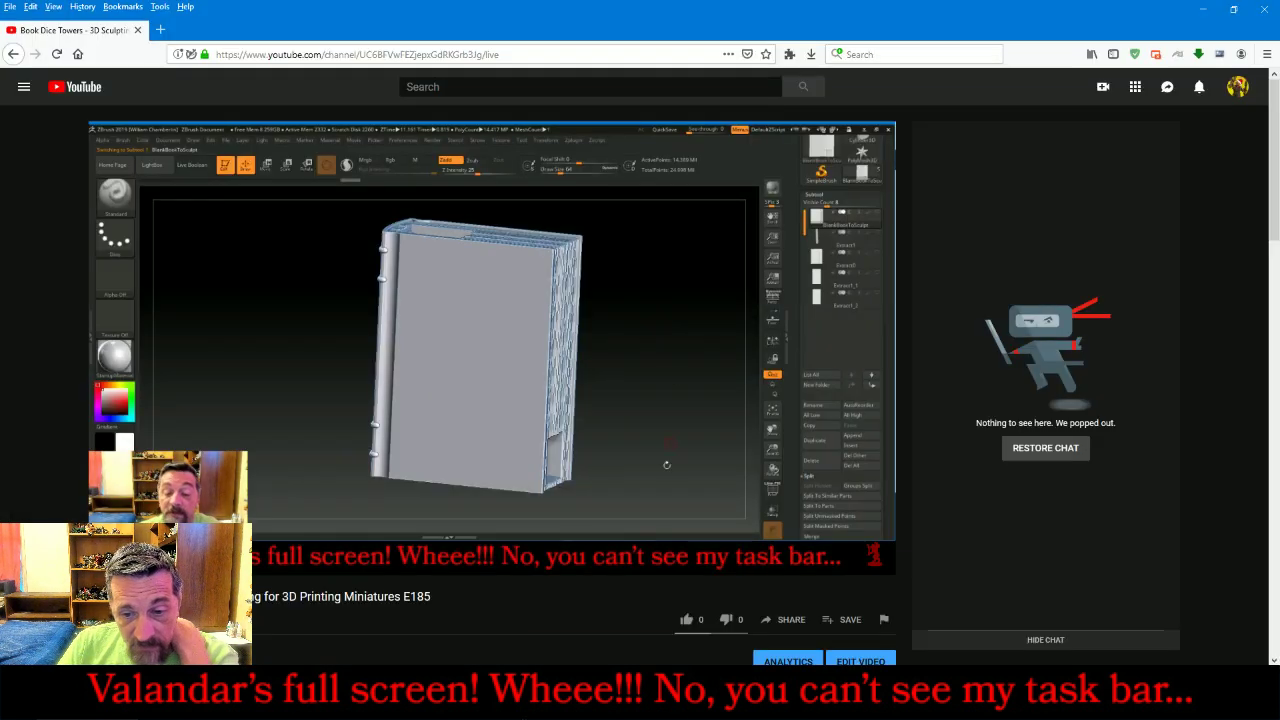
key(alt+Tab)
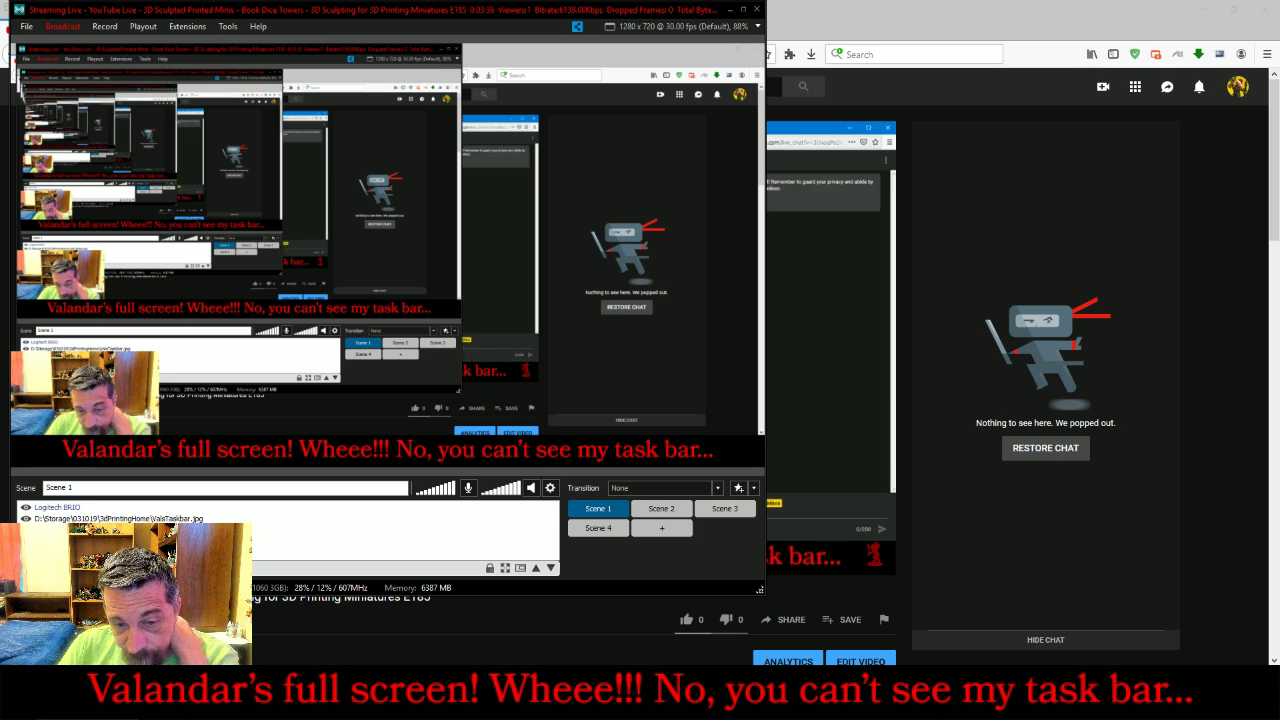
mouse_move(590, 692)
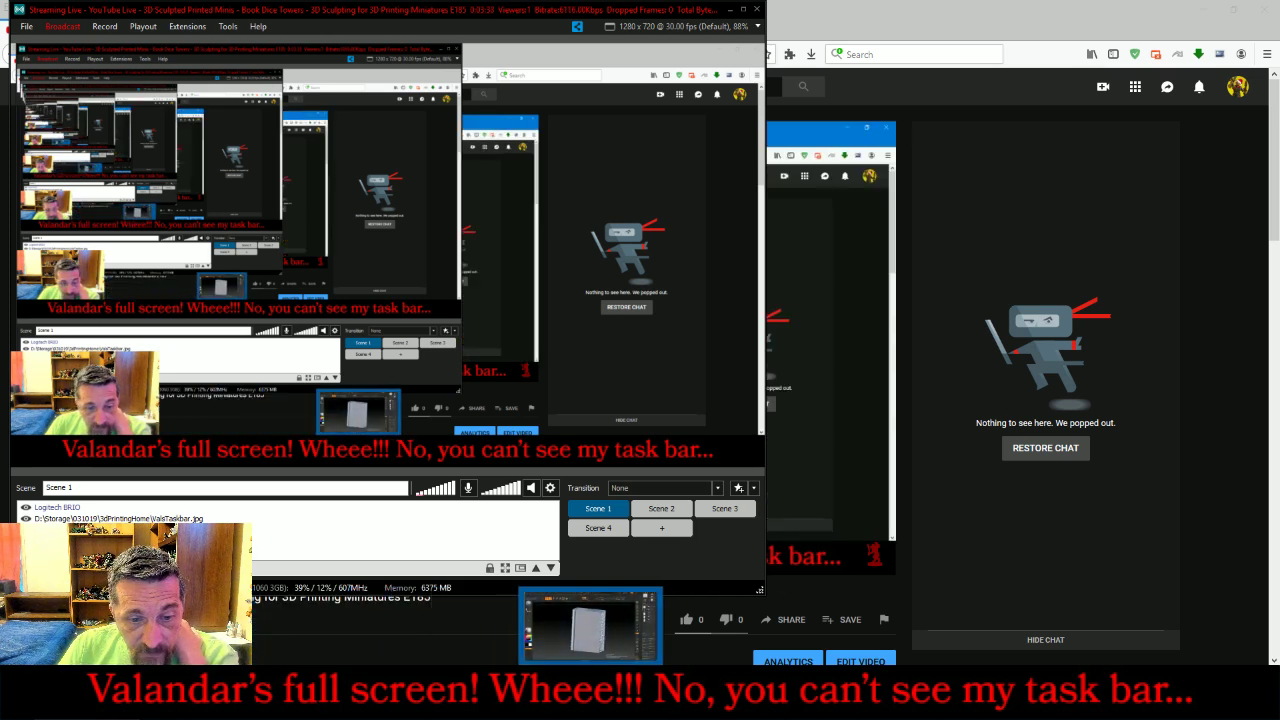
click(590, 625)
mouse_move(450, 700)
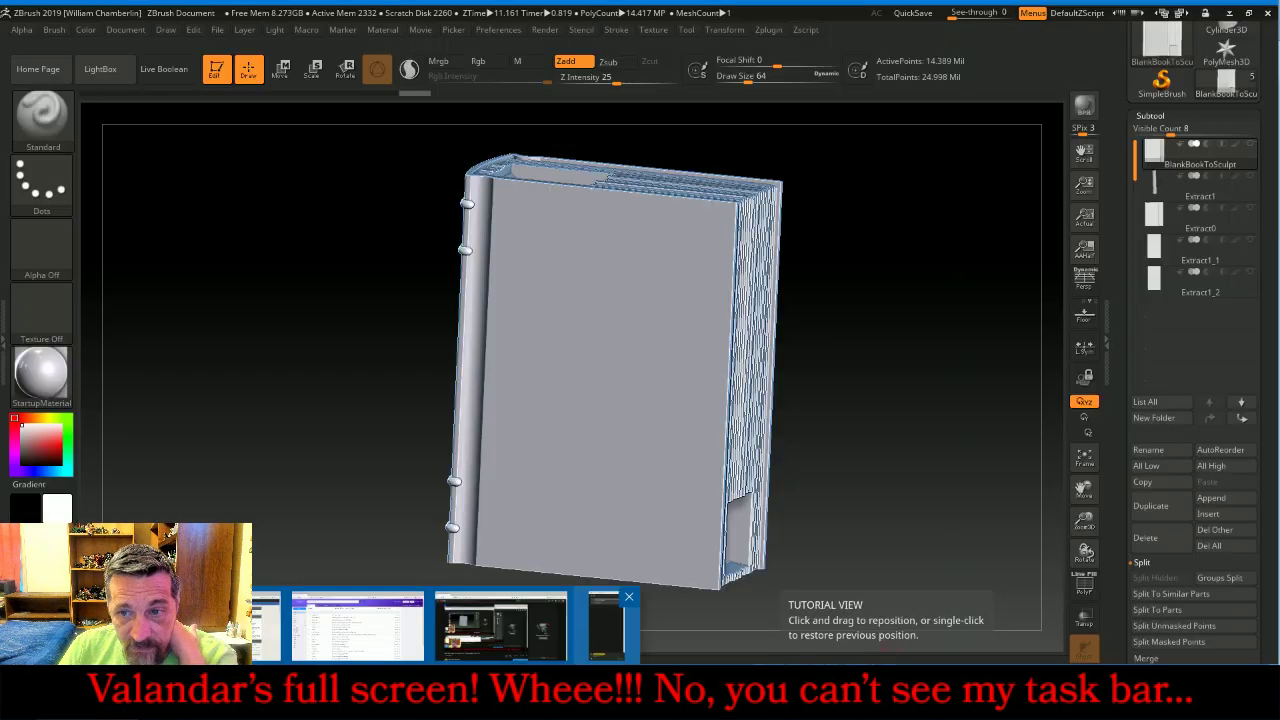
click(602, 625)
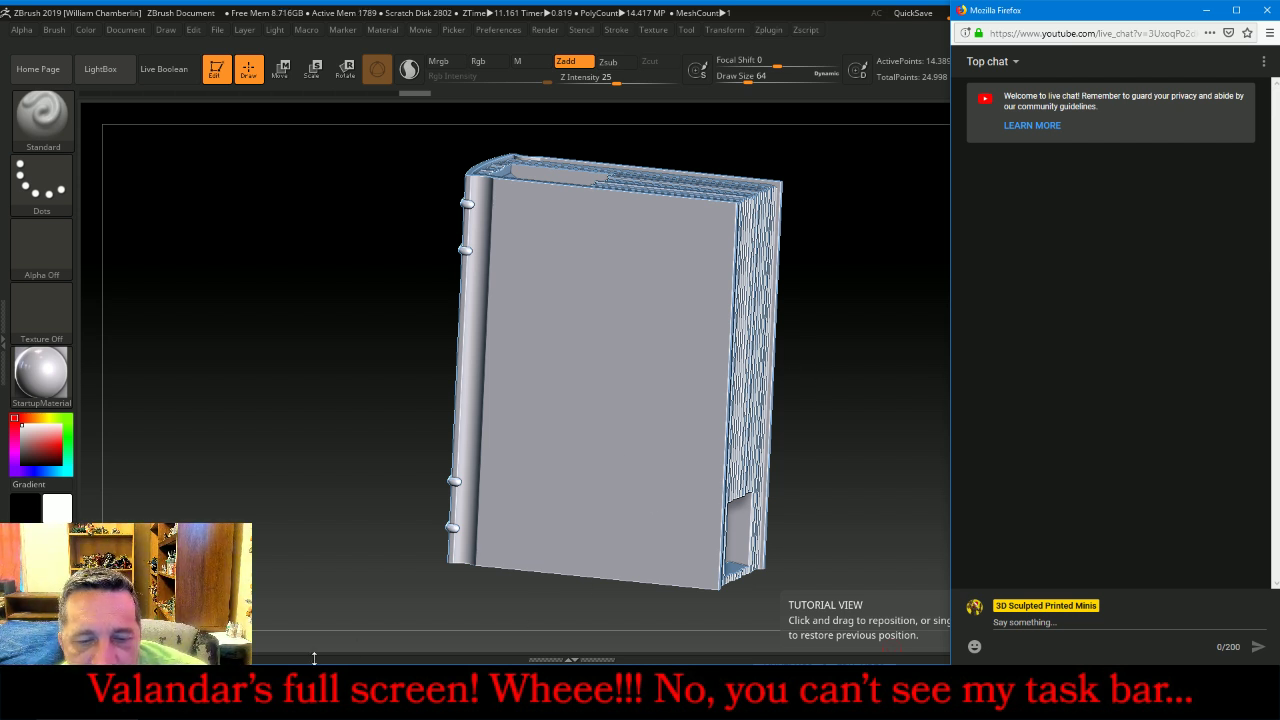
Switch back to ZBrush and load the IMMChains insert brush from the LightBox brush library.
click(837, 499)
drag(837, 499, 834, 479)
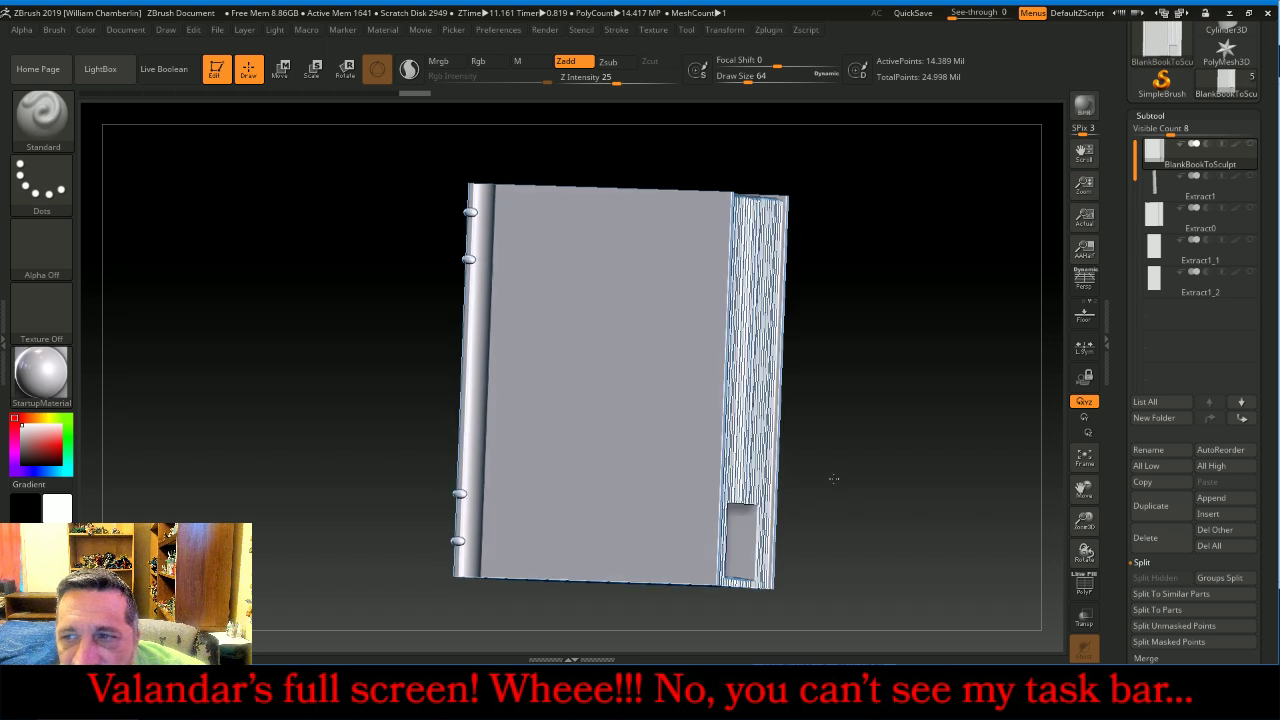
click(44, 125)
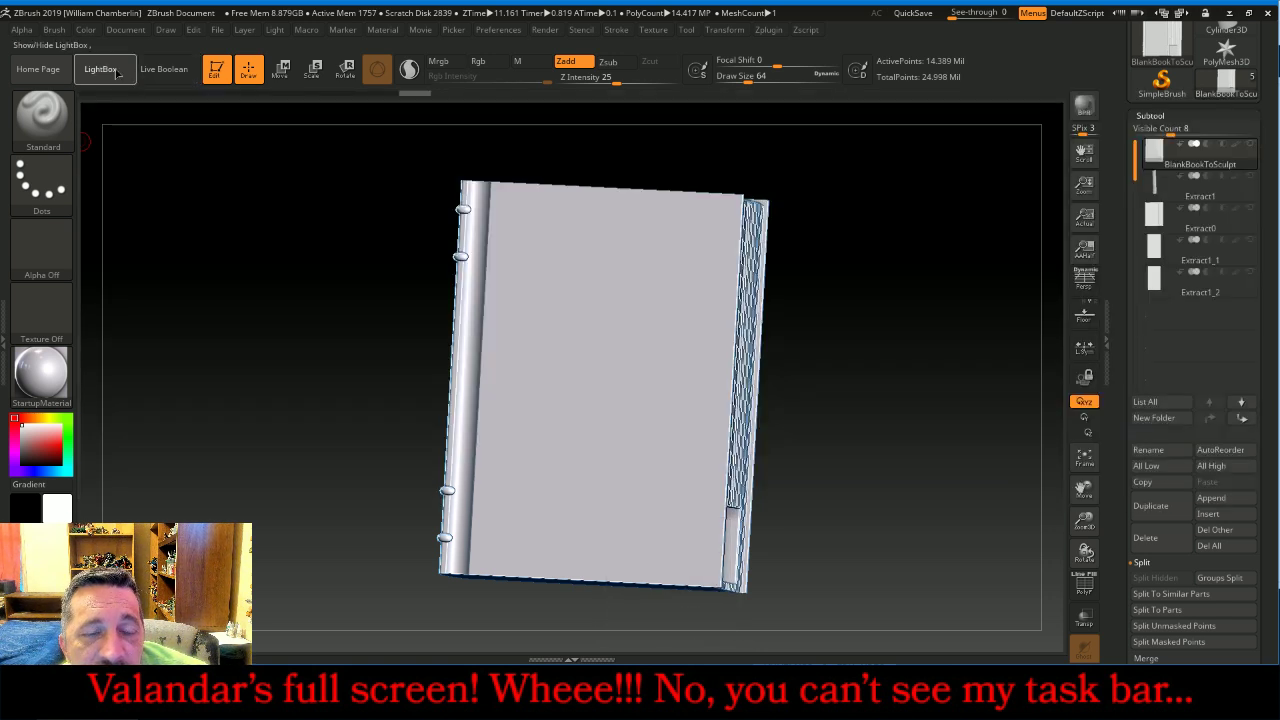
click(100, 69)
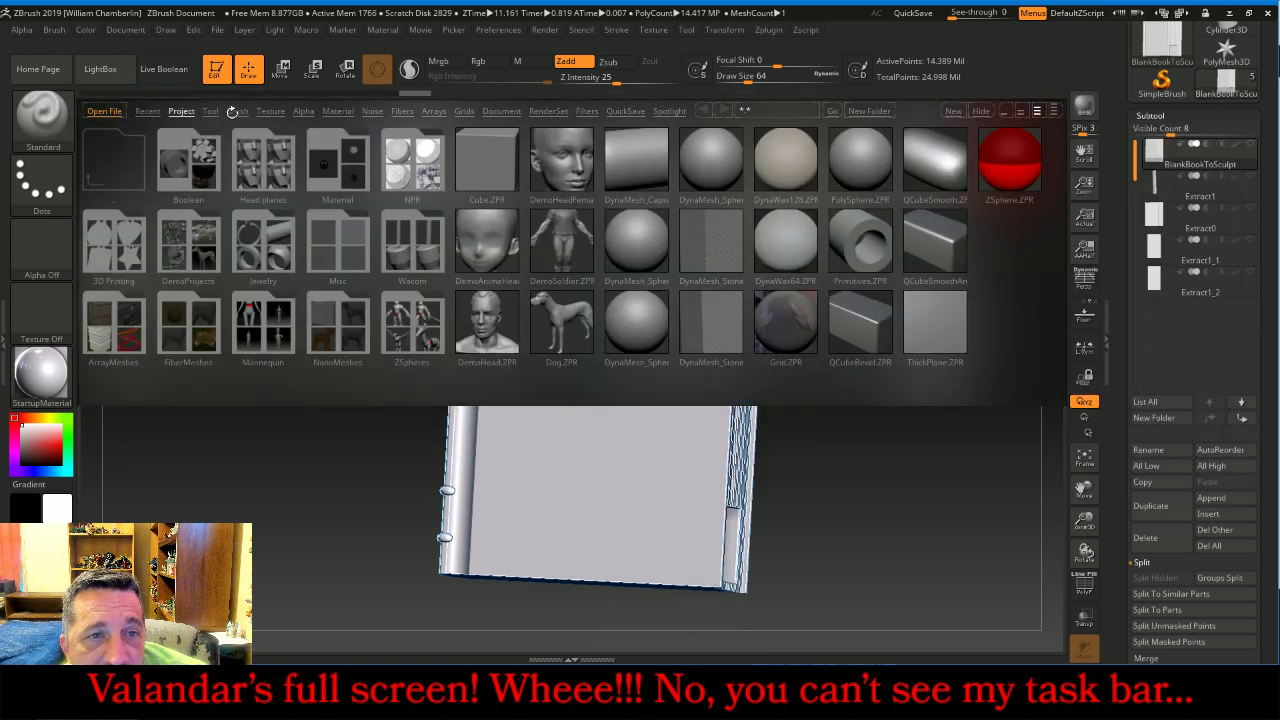
click(235, 111)
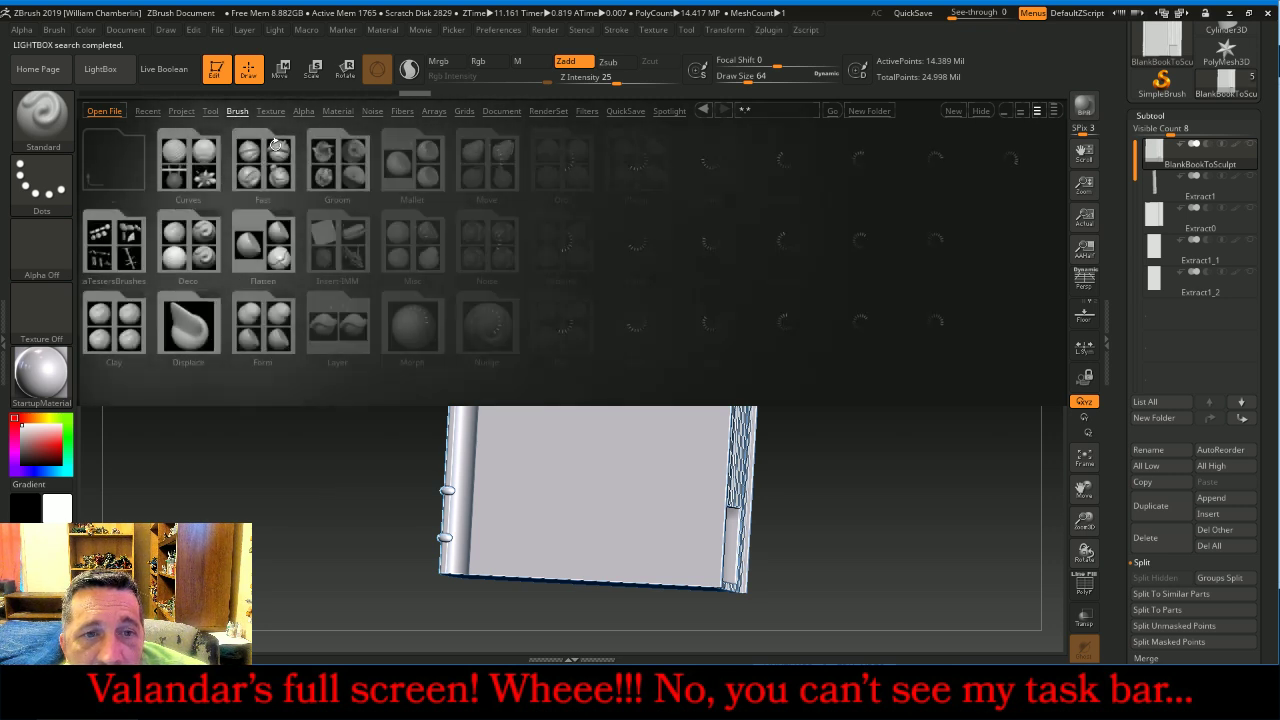
click(328, 241)
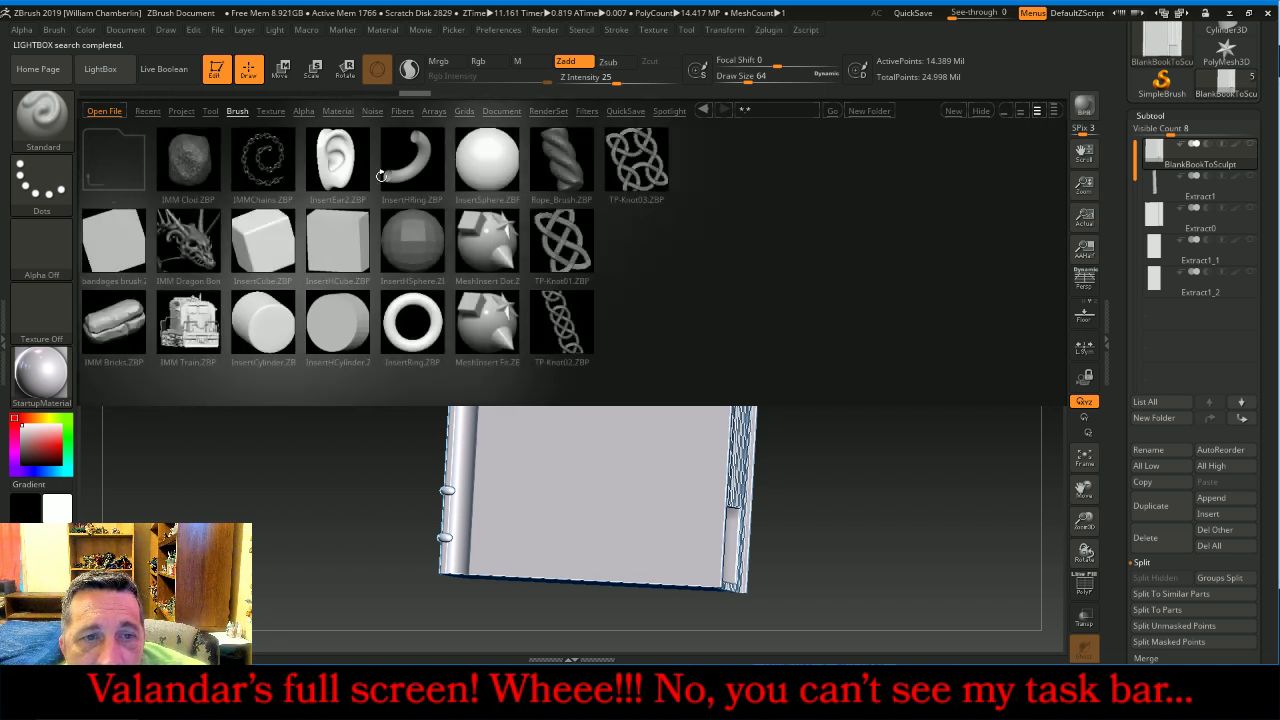
double_click(263, 158)
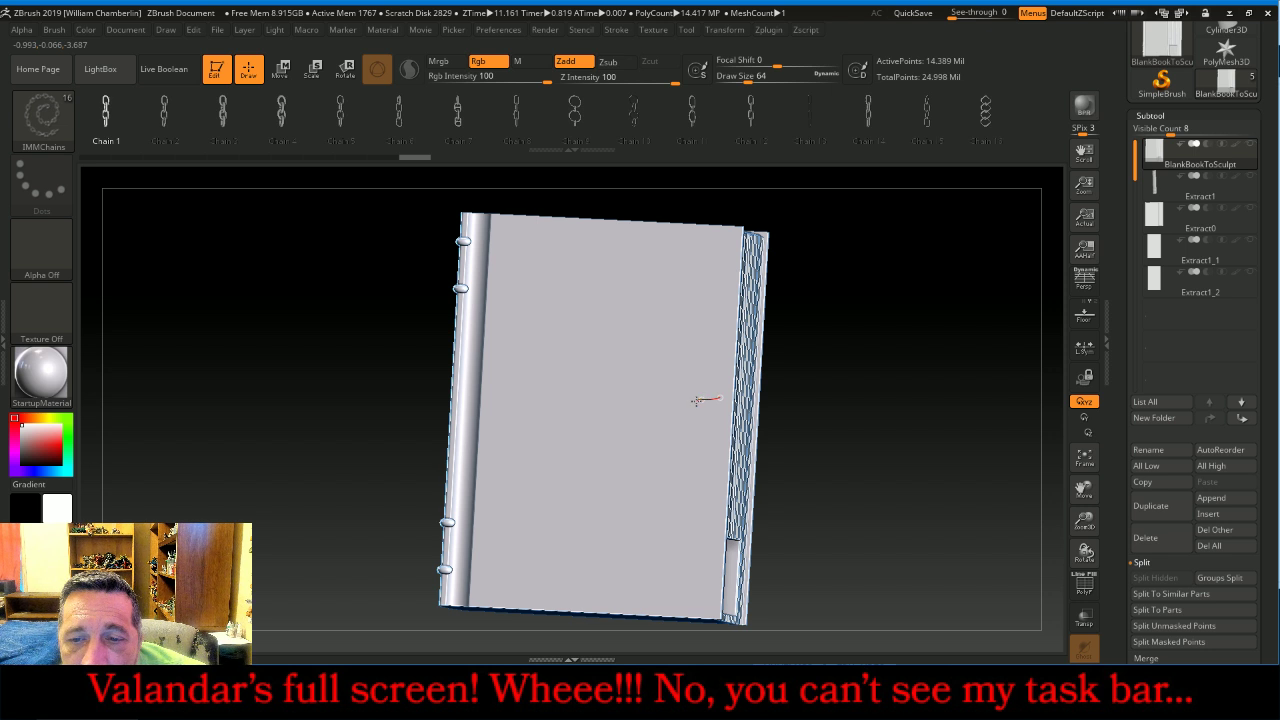
Try a chain stroke across the middle of the book's cover and undo it.
drag(680, 405, 450, 428)
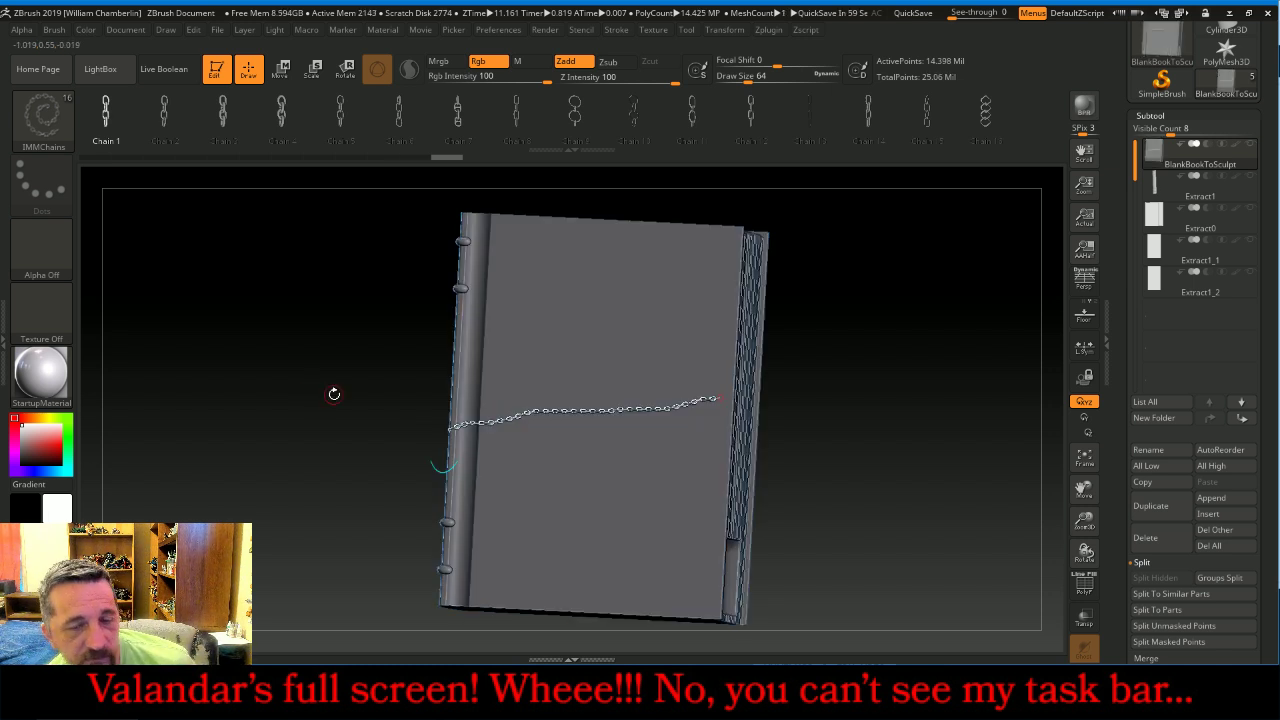
key(ctrl+z)
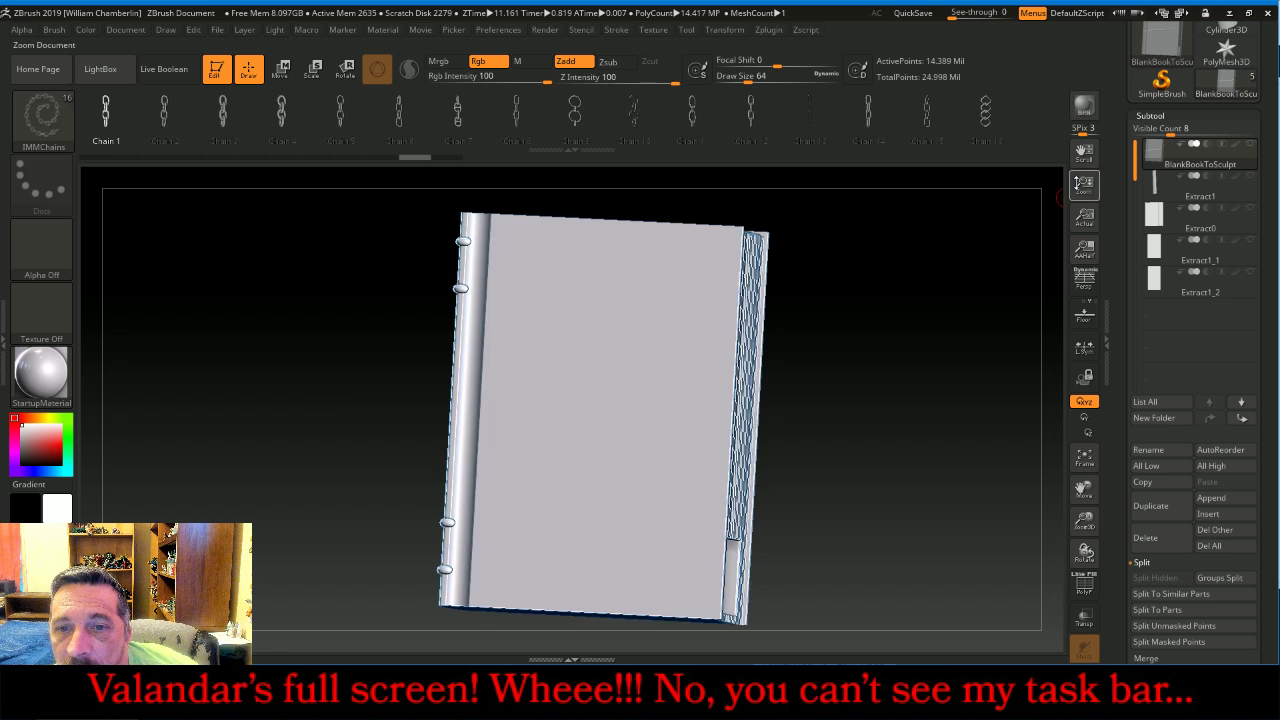
Set the chain brush's LazyRadius to 12 and its Draw Size to 217, remembered per brush.
click(614, 33)
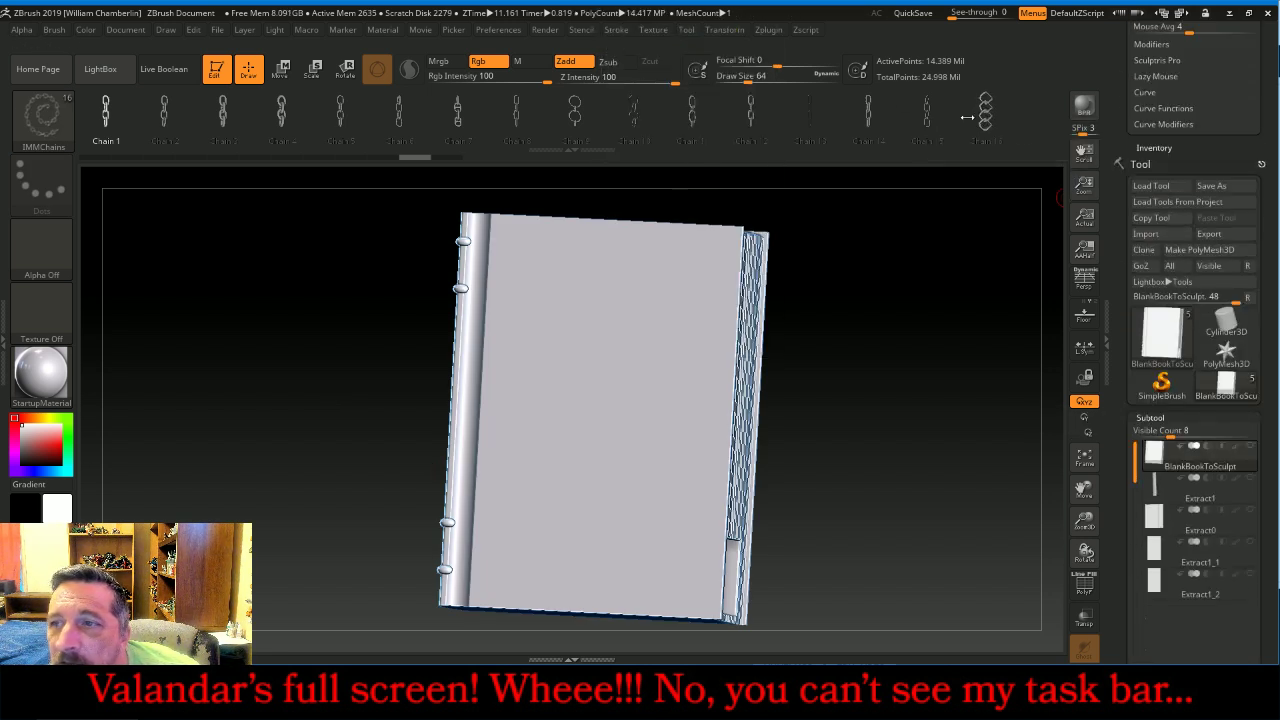
drag(1189, 154, 1193, 172)
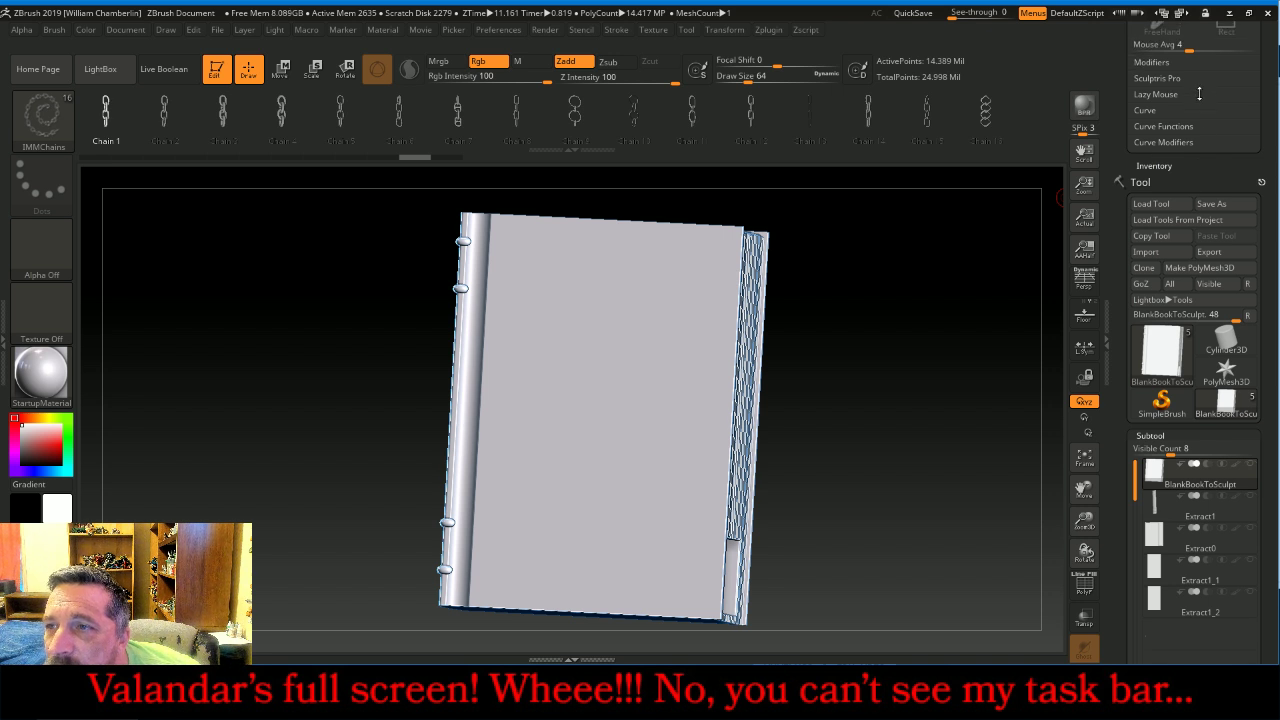
click(1199, 95)
drag(1138, 141, 1148, 141)
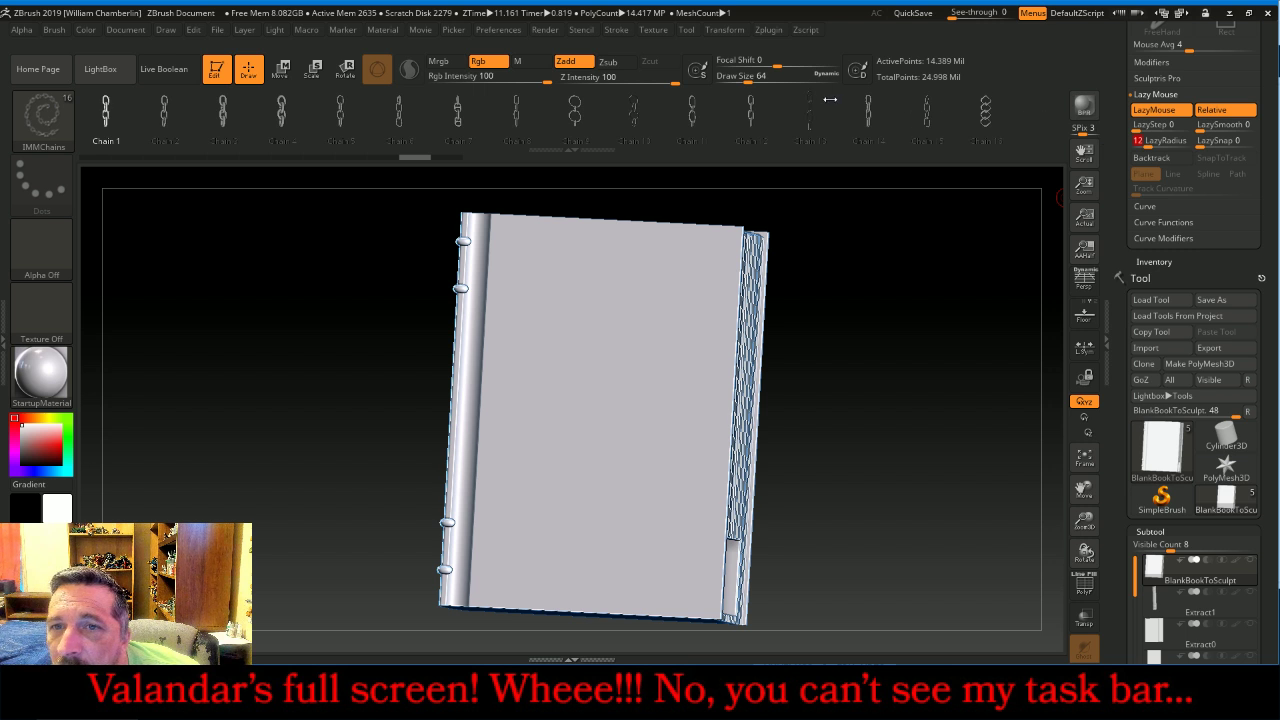
click(697, 71)
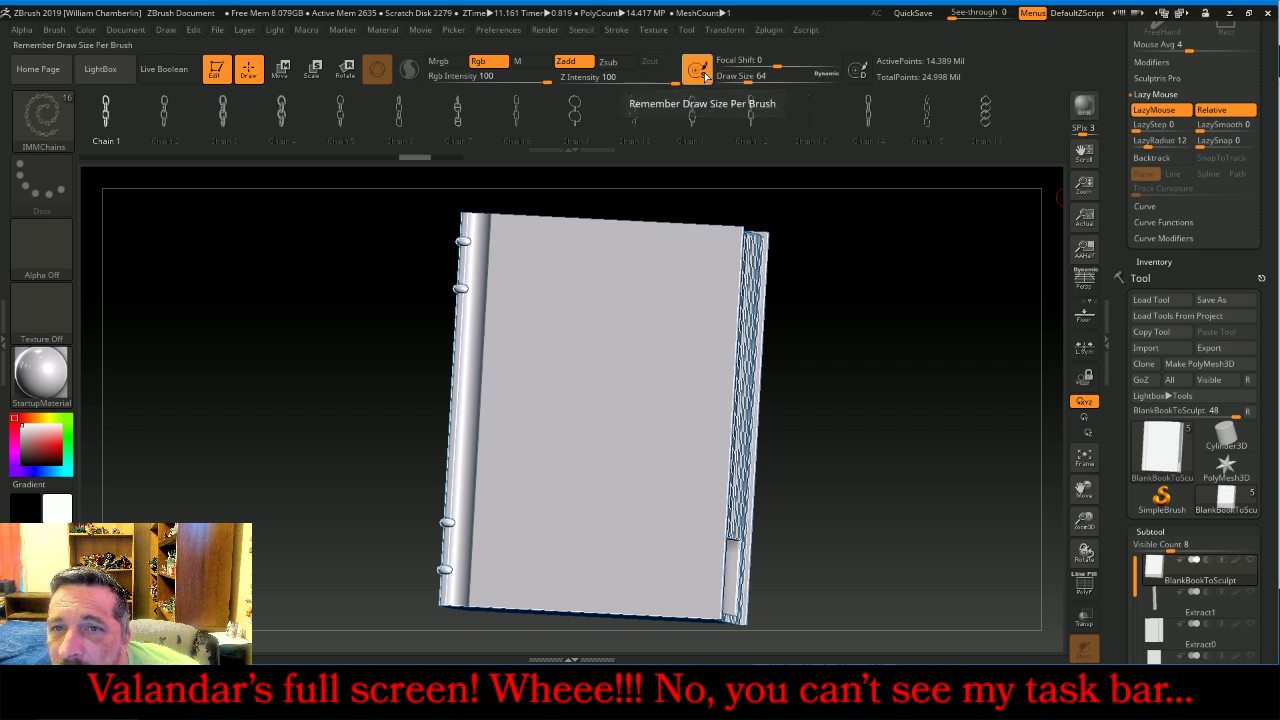
drag(748, 79, 775, 80)
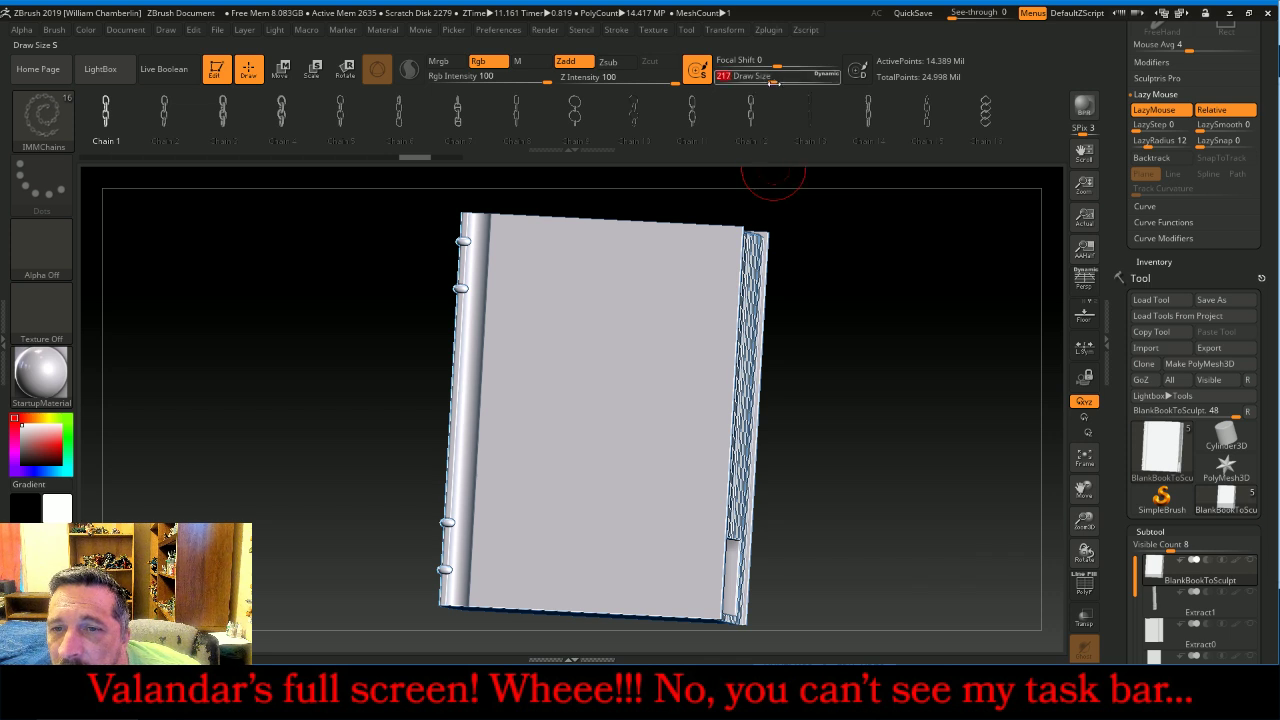
Try to wrap a chain around the book, across the page edge and over the cover.
drag(871, 289, 875, 295)
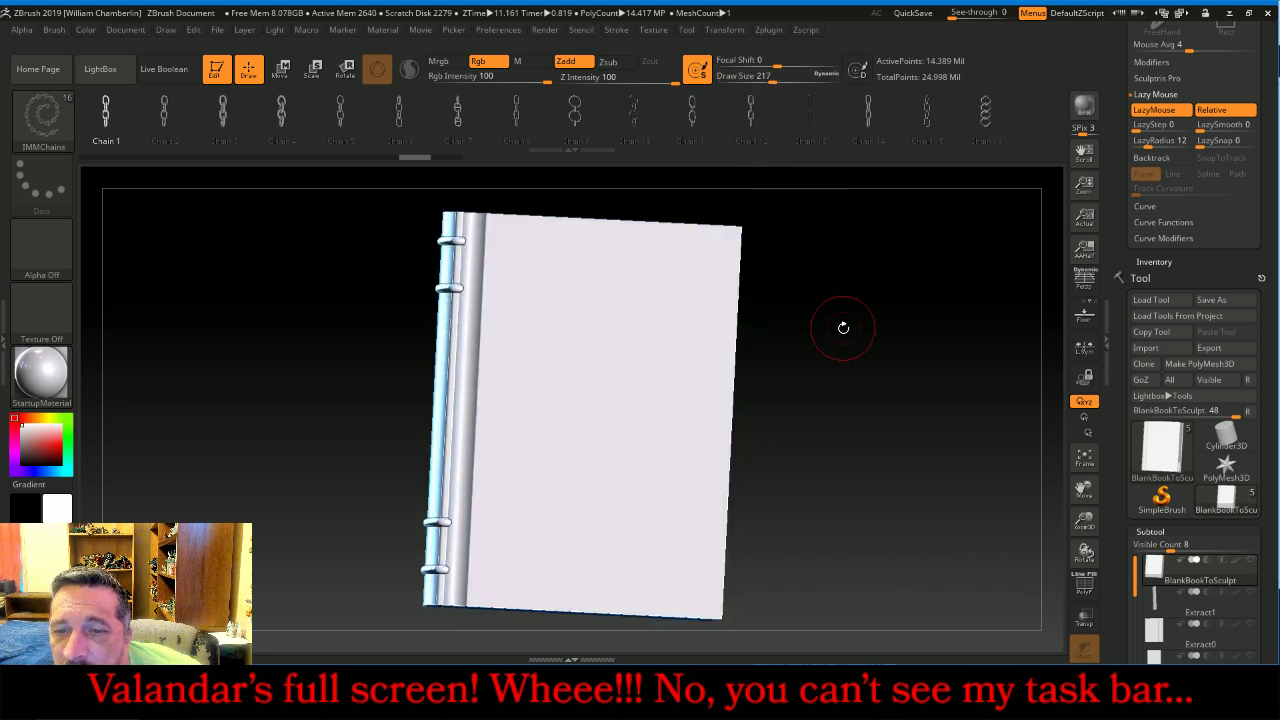
drag(820, 337, 848, 385)
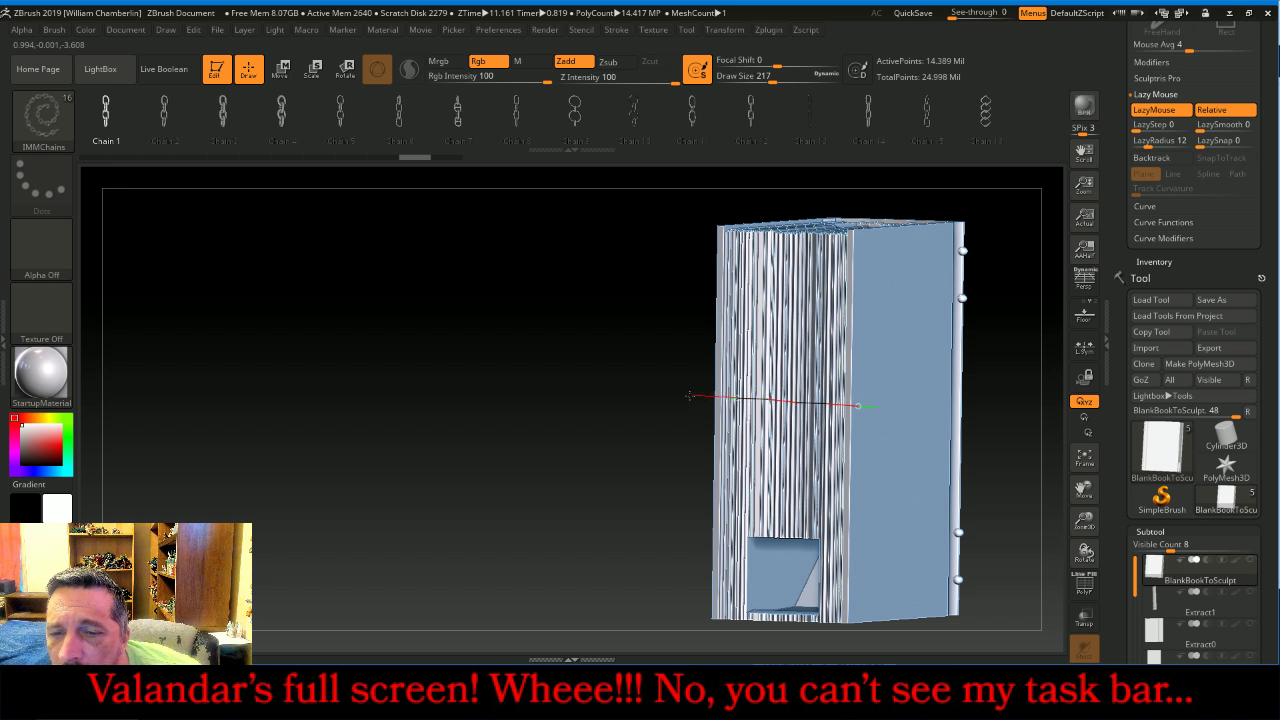
drag(640, 441, 731, 437)
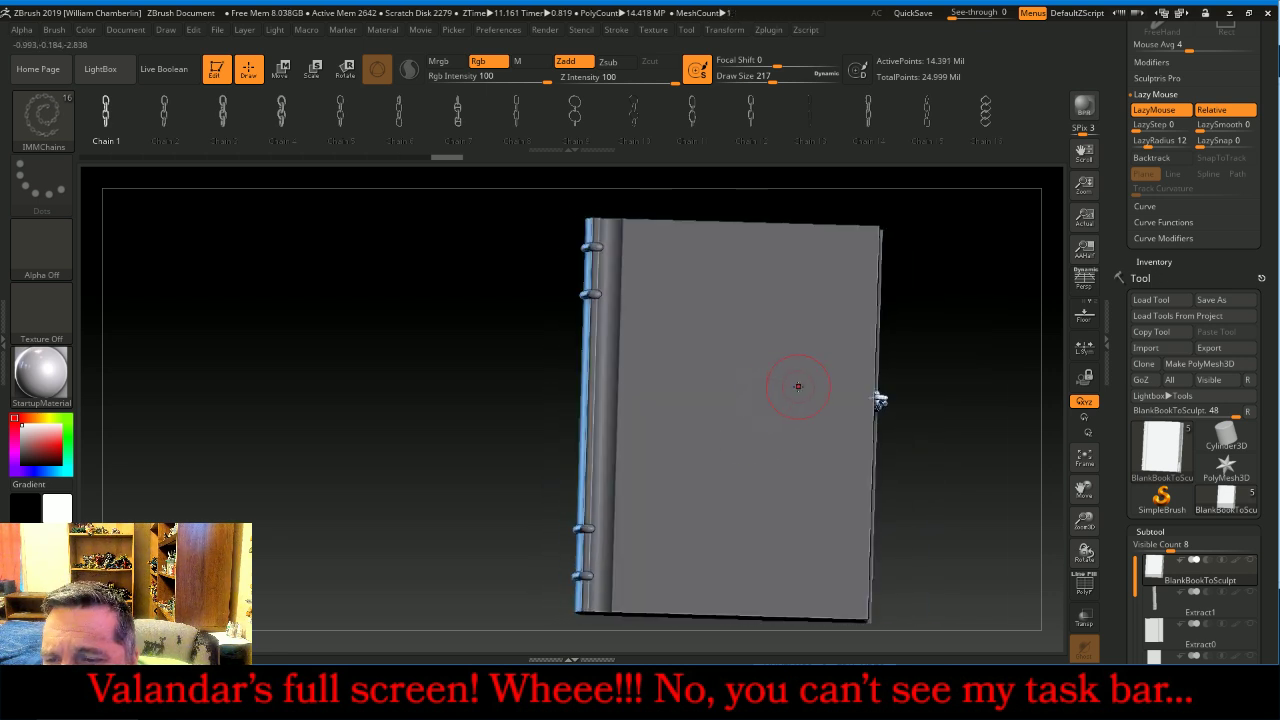
drag(938, 318, 937, 312)
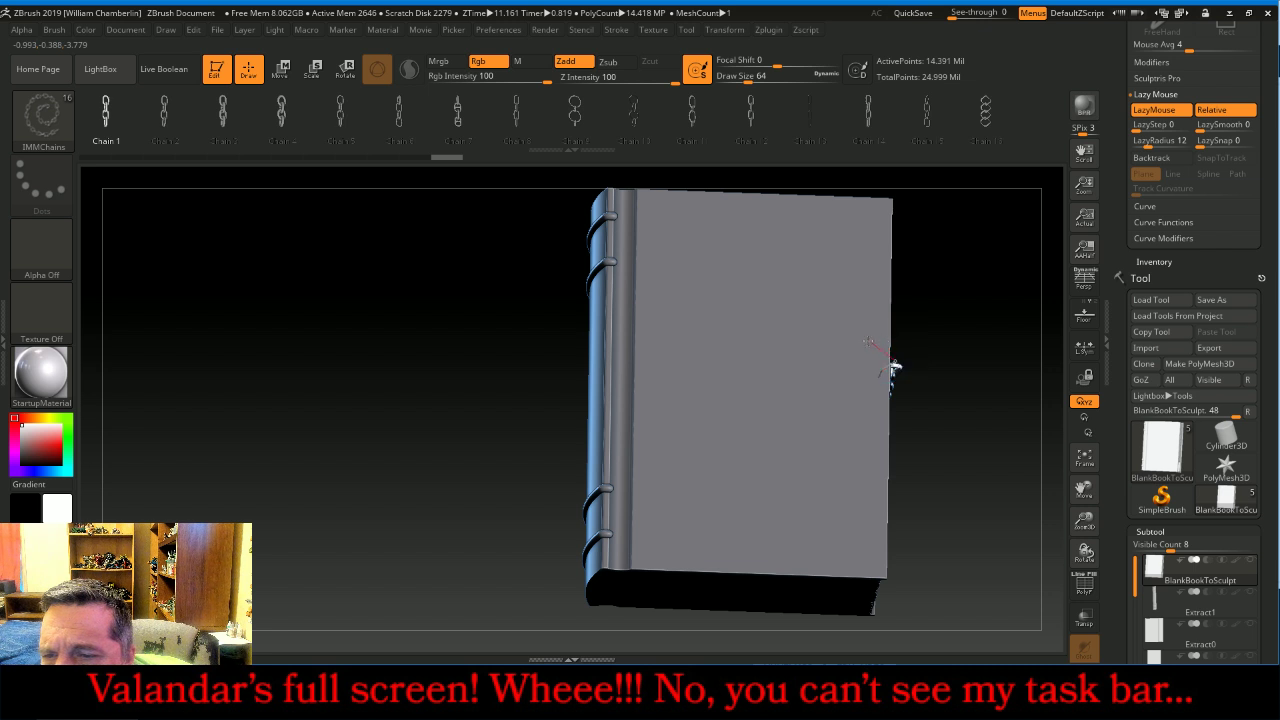
mouse_move(848, 340)
mouse_down()
mouse_move(600, 351)
mouse_move(453, 400)
mouse_move(480, 434)
mouse_move(521, 420)
mouse_up()
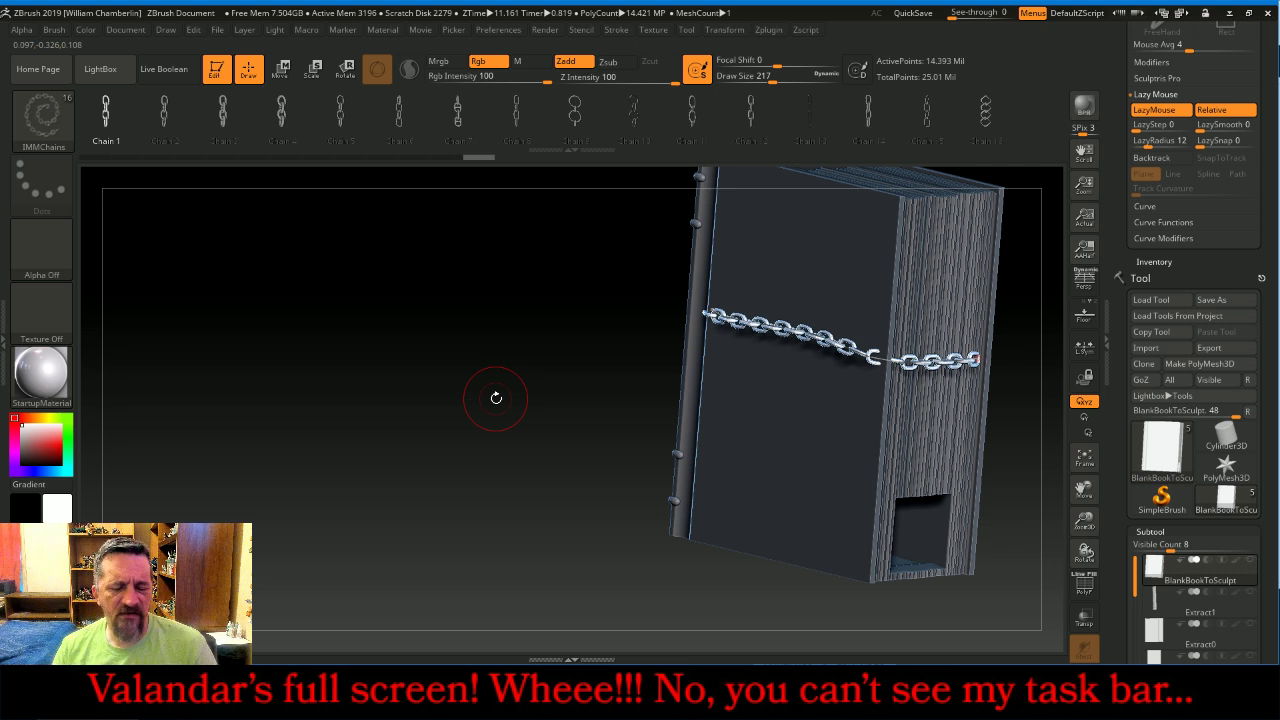
Undo all chain strokes made around the book.
key(ctrl)
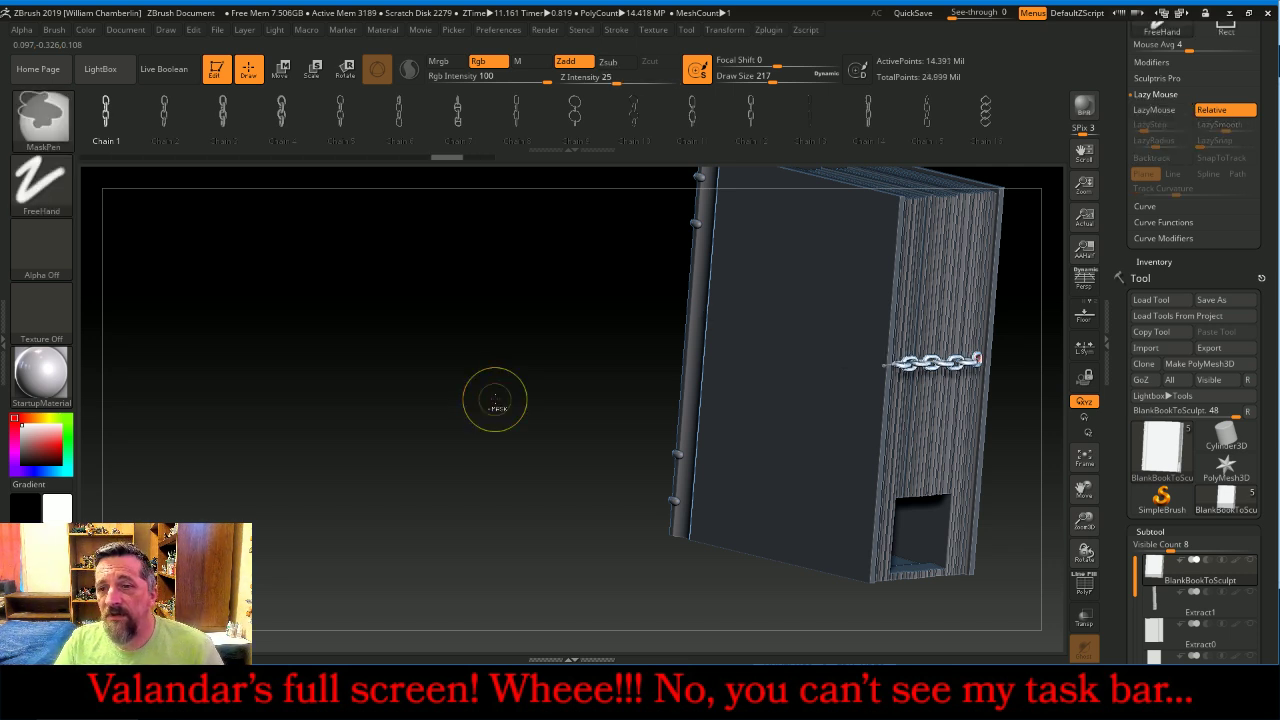
key(ctrl+z)
key(ctrl+z)
key(ctrl+z)
key(ctrl+z)
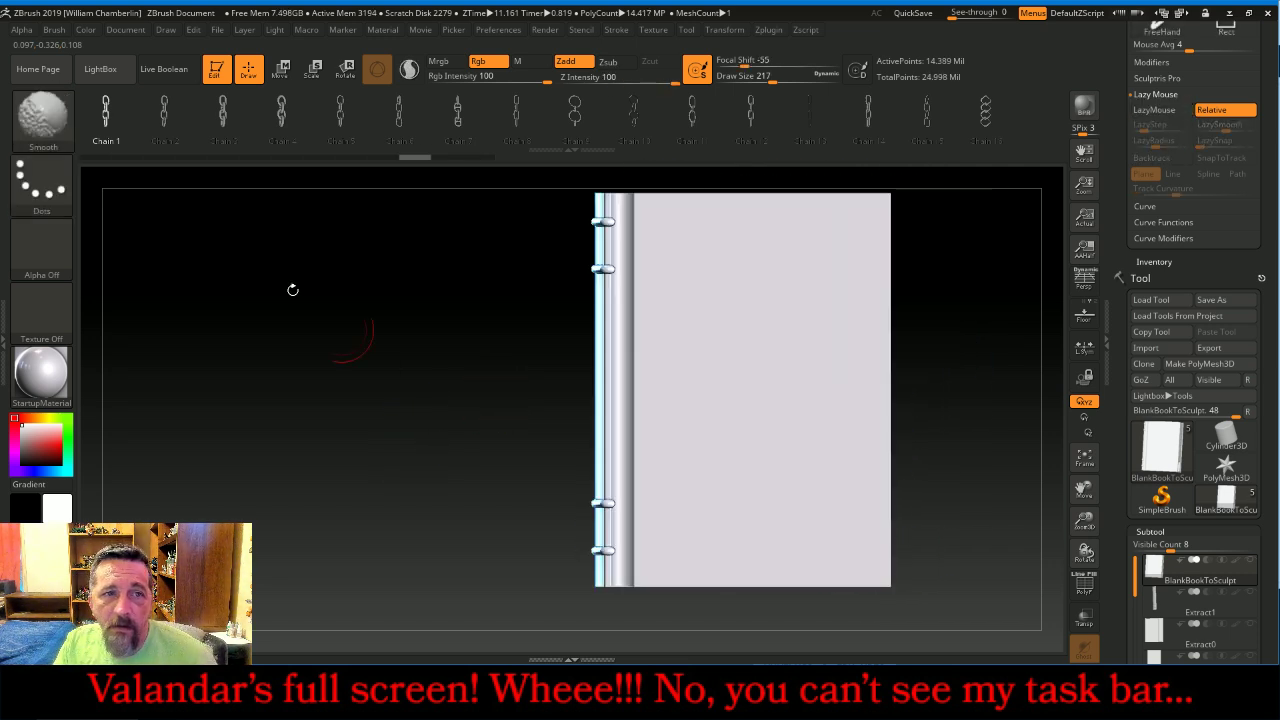
Switch from the chain brush to the Standard brush and turn off LazyMouse for it.
click(43, 118)
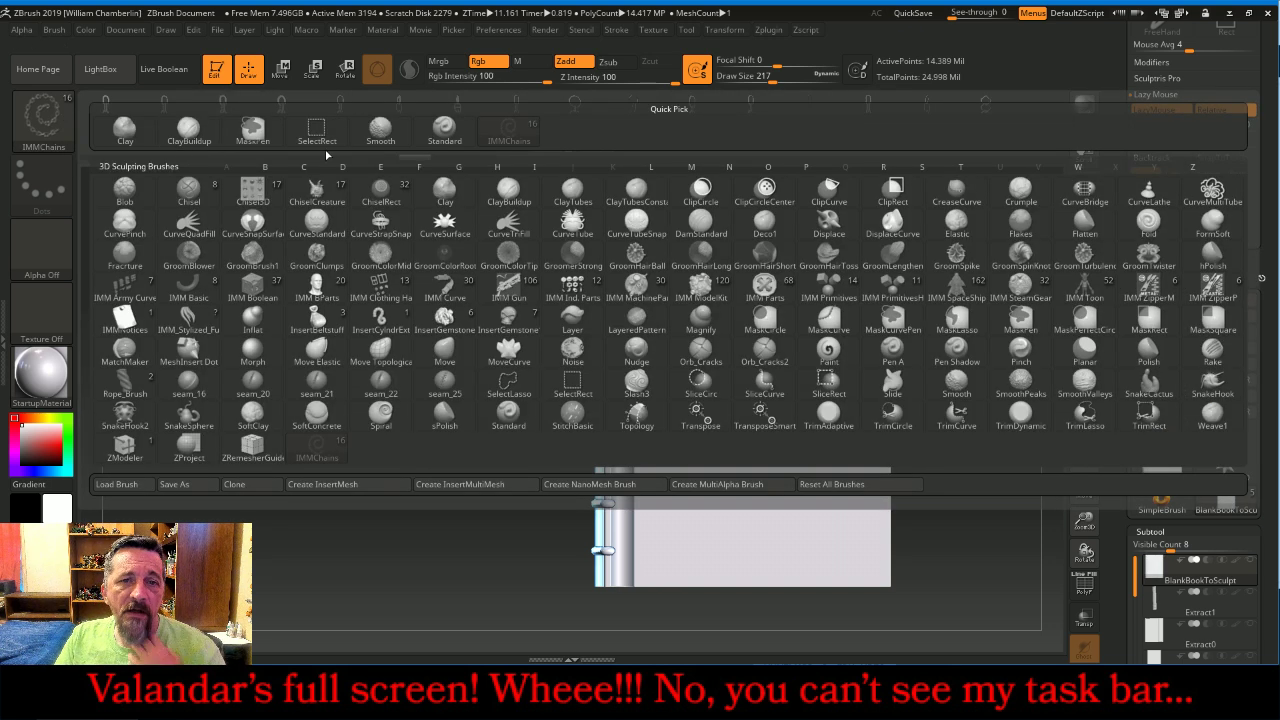
click(381, 131)
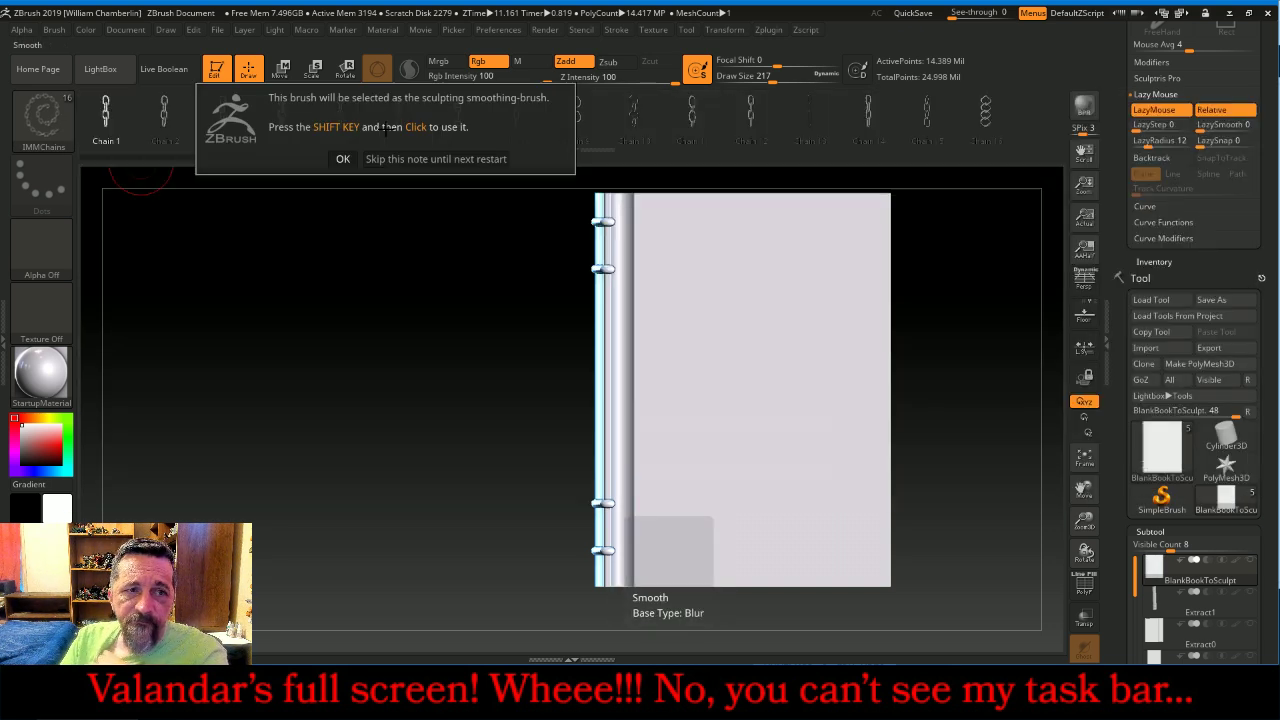
click(345, 159)
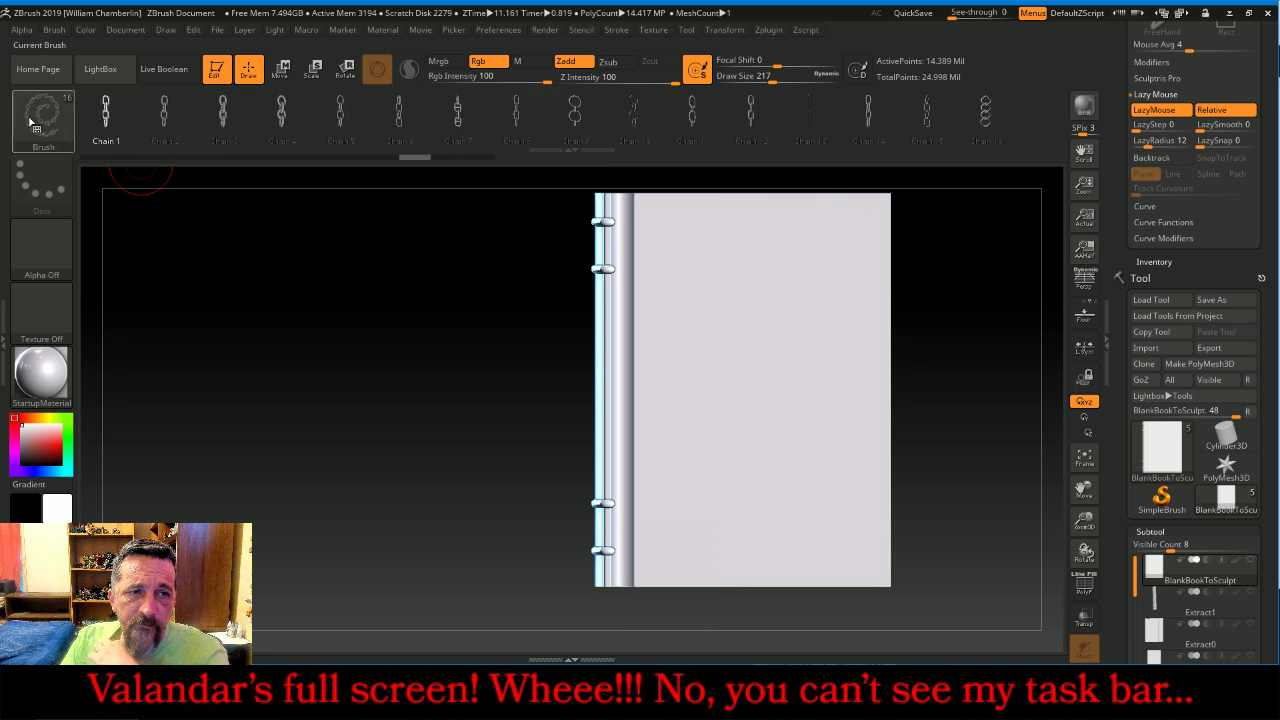
click(43, 118)
click(444, 131)
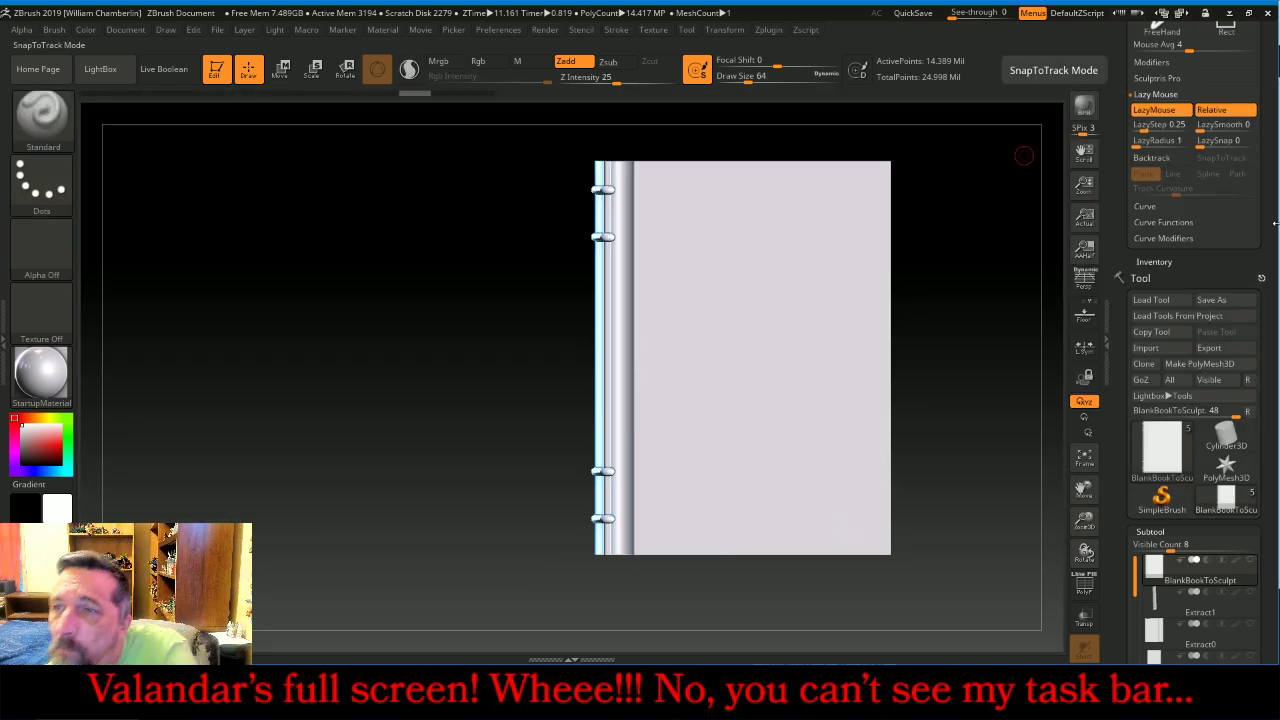
click(1154, 109)
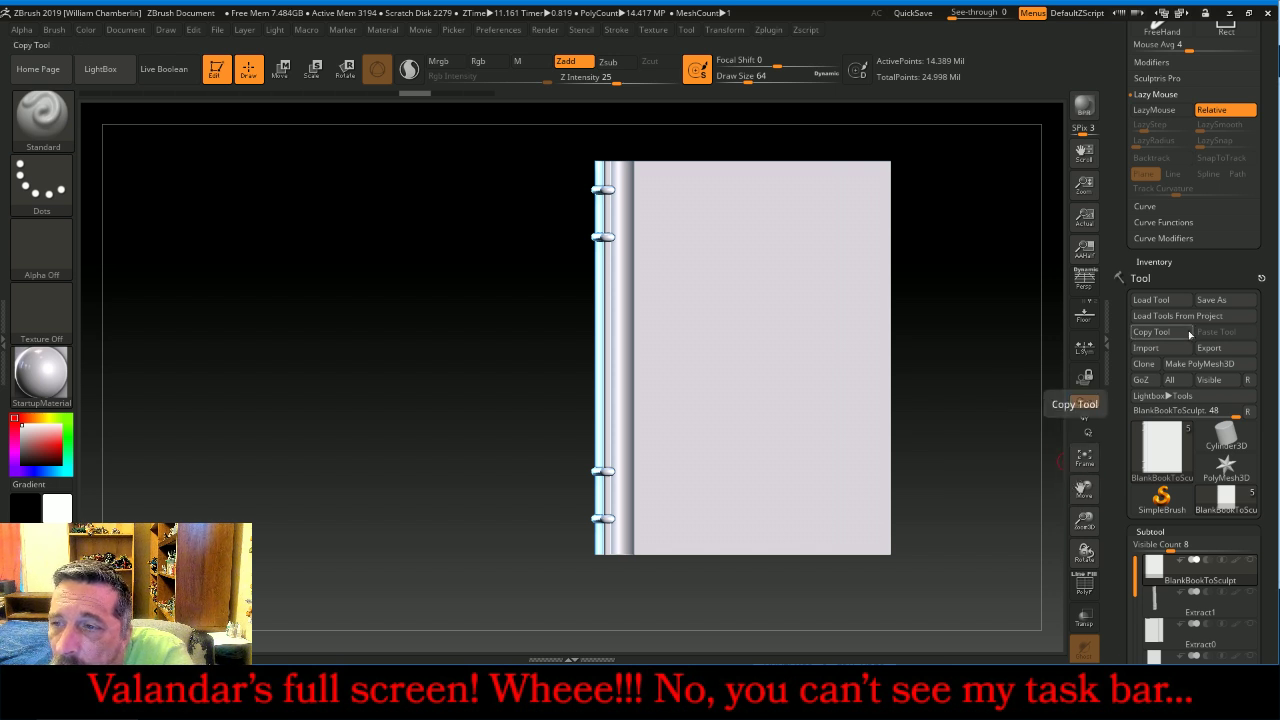
Select the Extract0 cover subtool and mask a narrow border along all four edges of the covers.
scroll(1236, 505, down, 5)
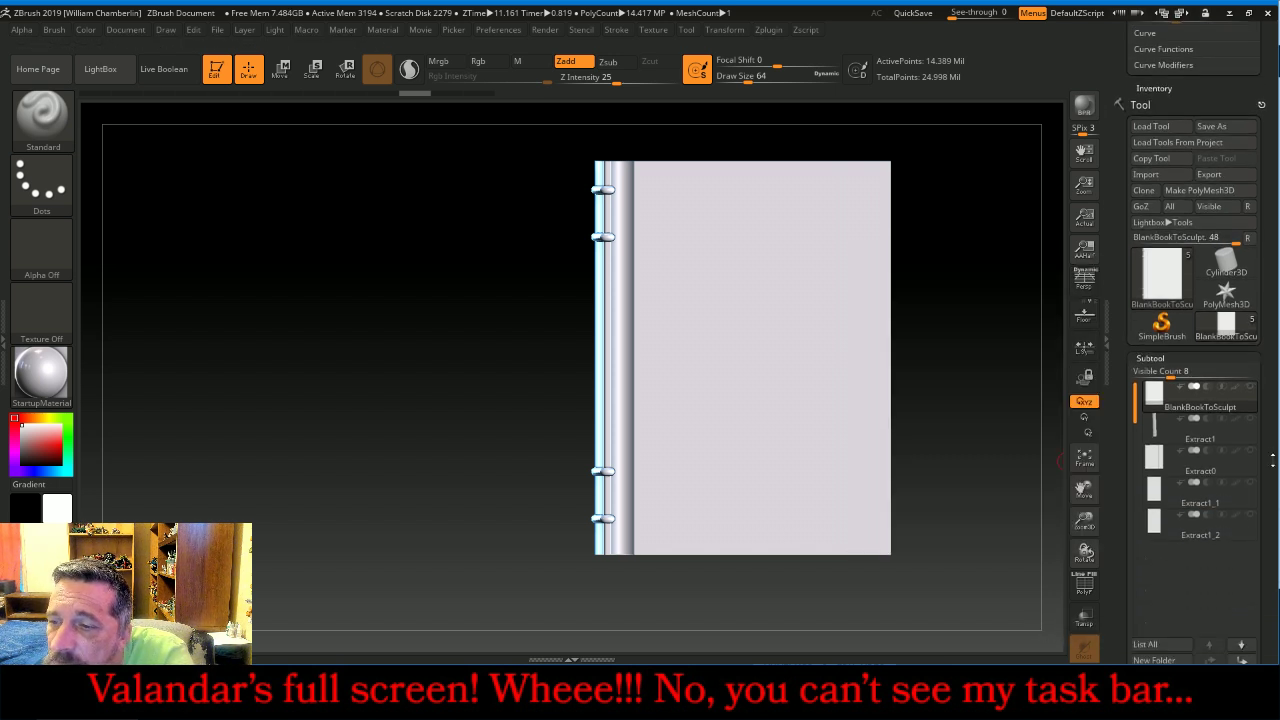
click(1166, 462)
drag(1084, 489, 903, 377)
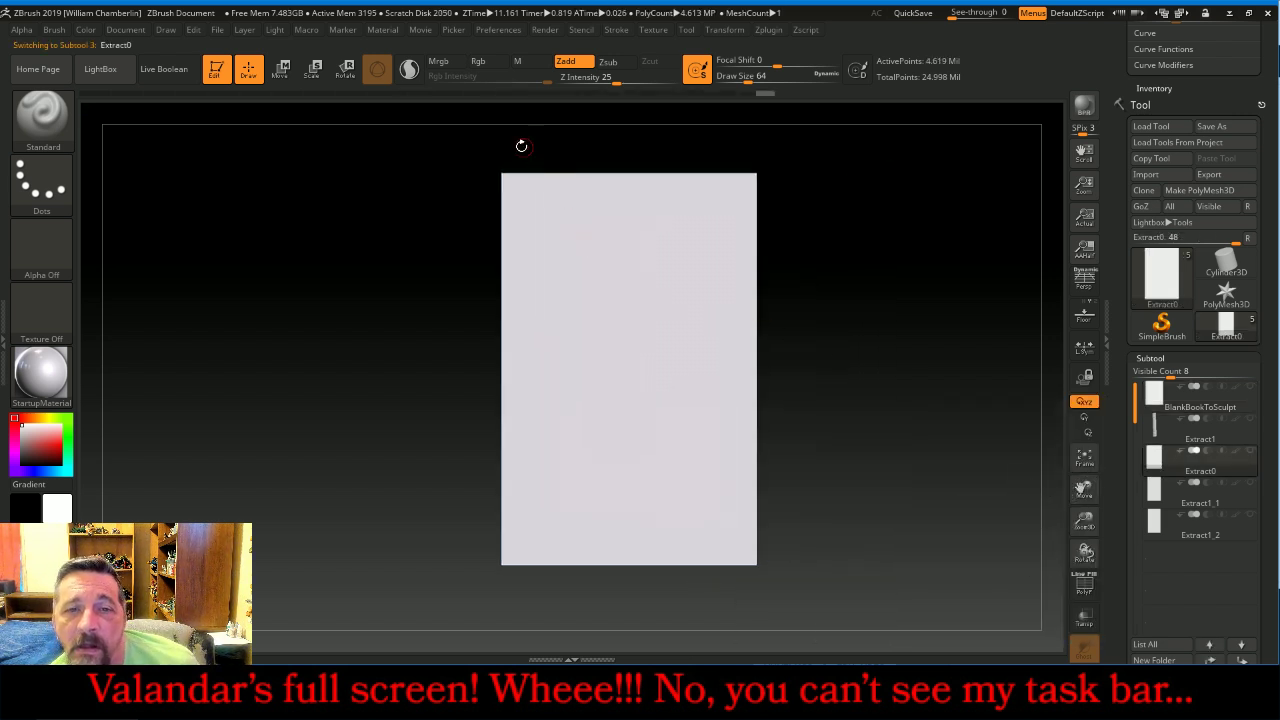
ctrl+drag(473, 144, 720, 155)
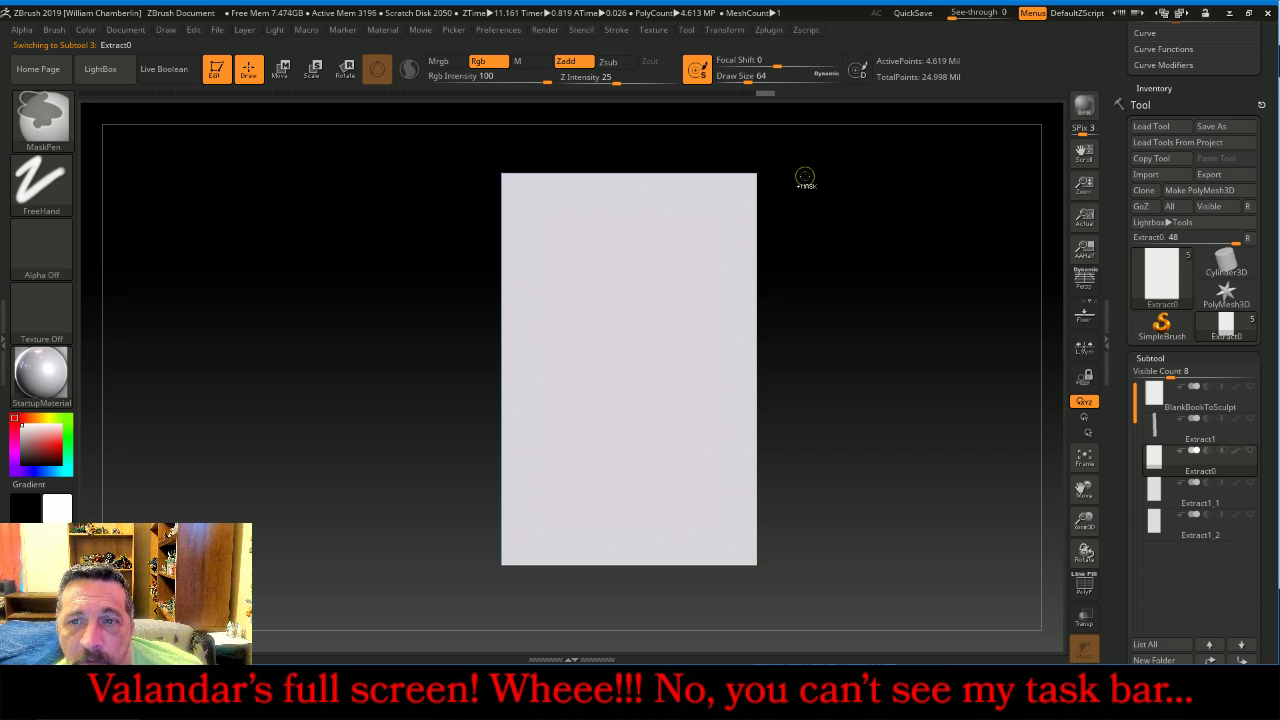
ctrl+drag(800, 163, 429, 193)
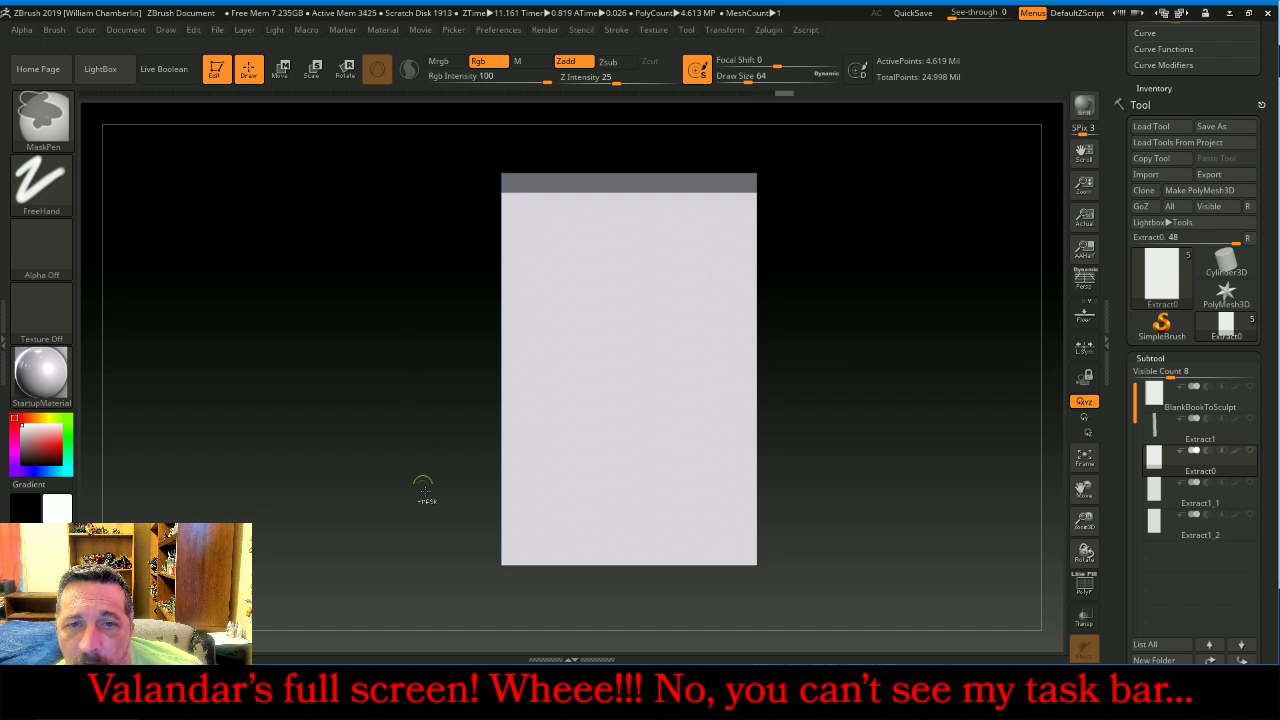
ctrl+drag(440, 587, 837, 546)
ctrl+drag(852, 153, 738, 593)
mouse_move(470, 147)
ctrl+mouse_down()
mouse_move(470, 260)
mouse_move(520, 607)
ctrl+mouse_up()
mouse_move(808, 514)
mouse_down()
mouse_move(940, 445)
mouse_move(819, 433)
mouse_move(940, 449)
mouse_up()
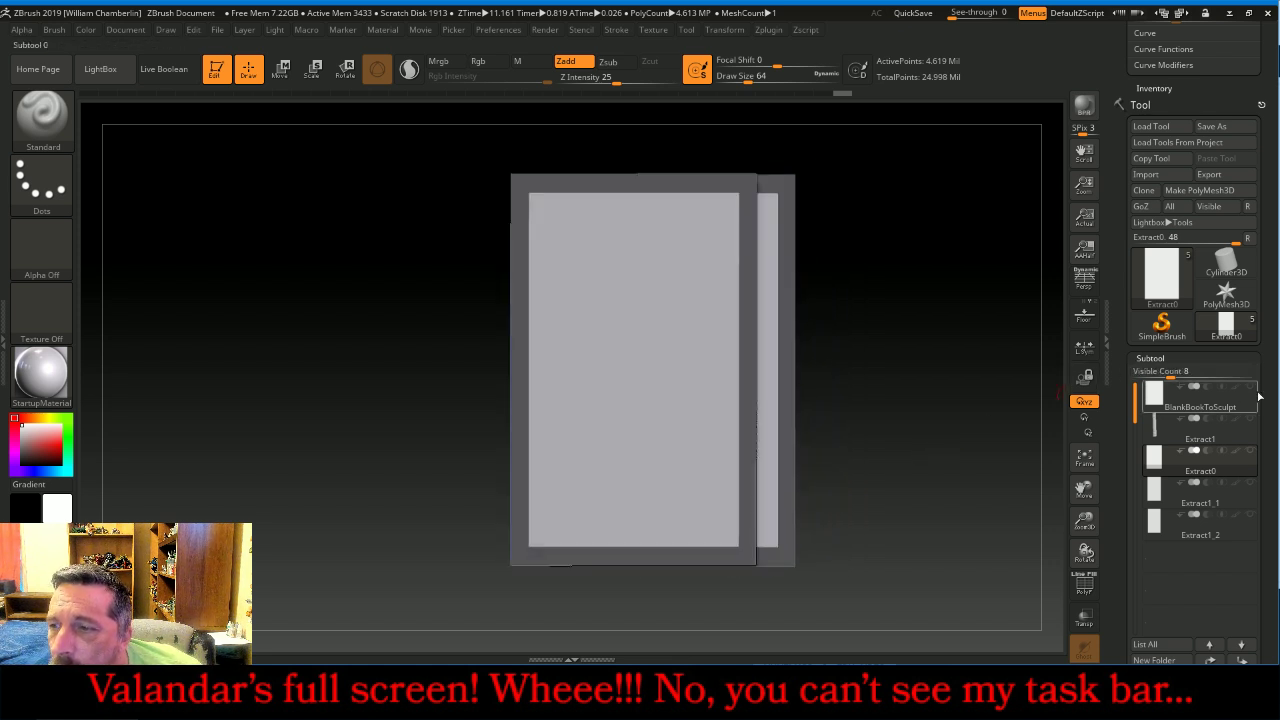
Extract the masked border with a thickness of 0.025 and accept it as a new subtool.
scroll(1255, 450, down, 4)
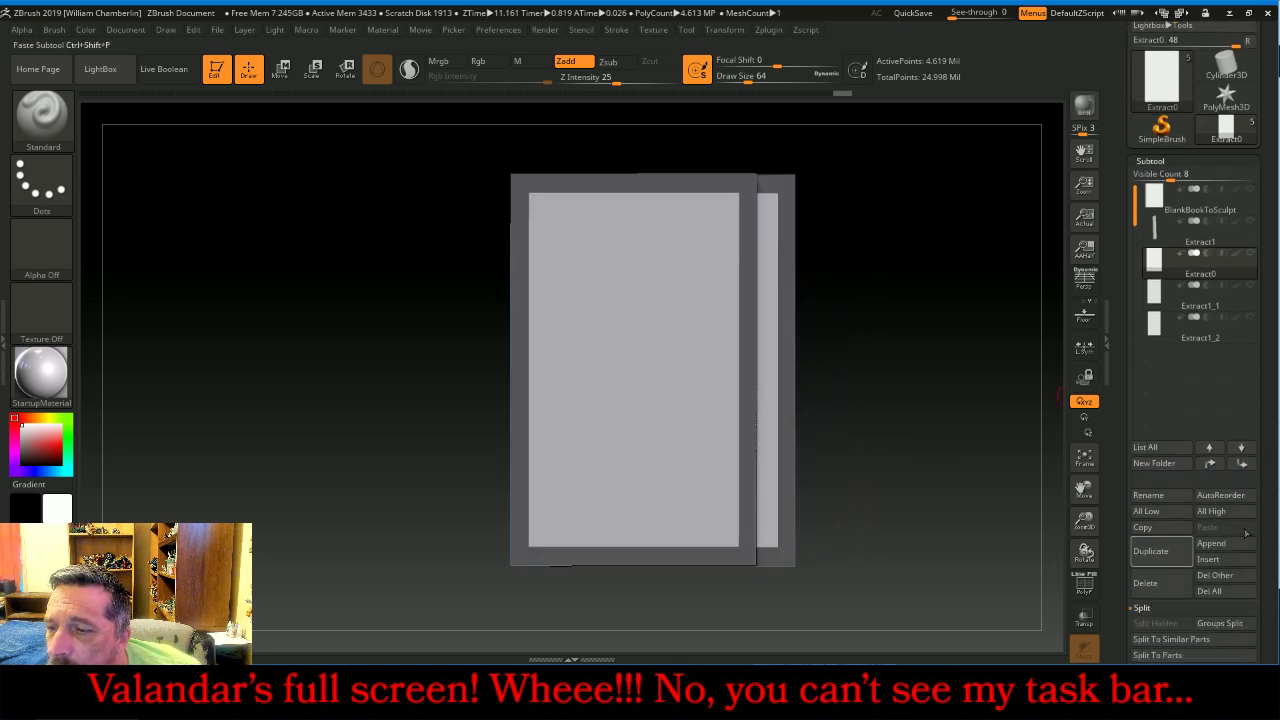
scroll(1235, 545, down, 3)
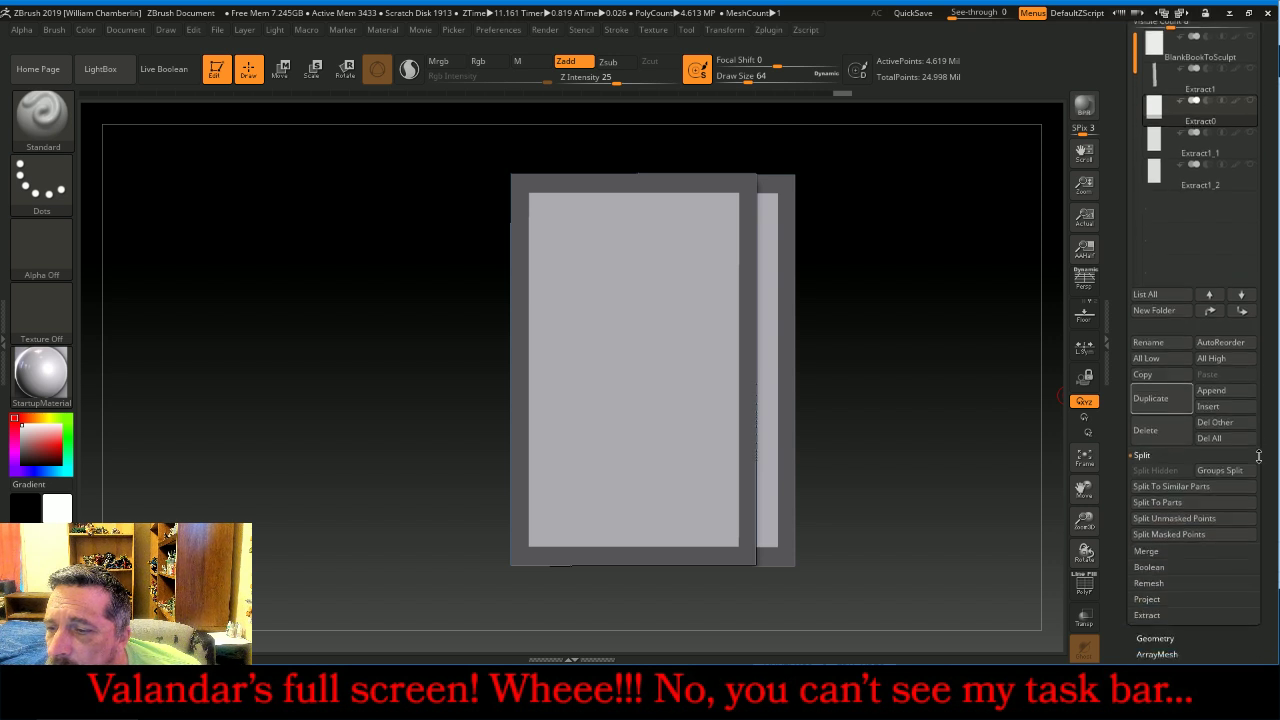
click(1160, 616)
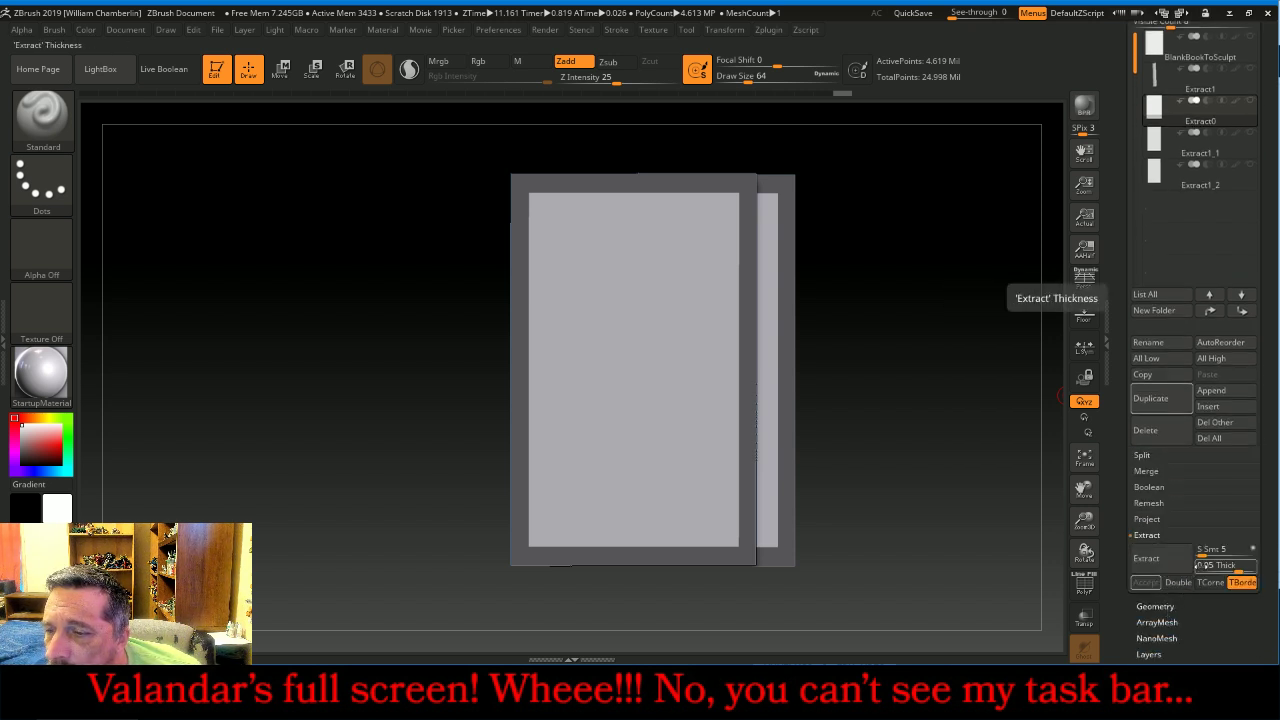
click(1204, 565)
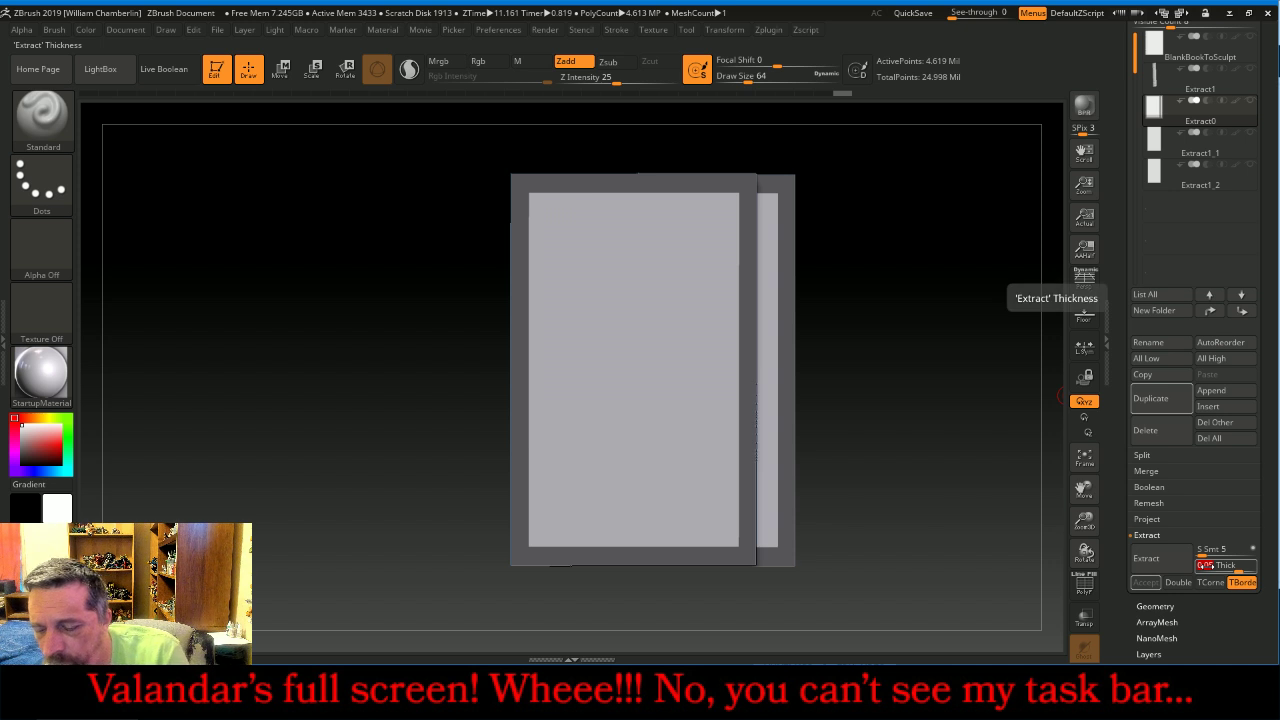
text(0.025)
key(Return)
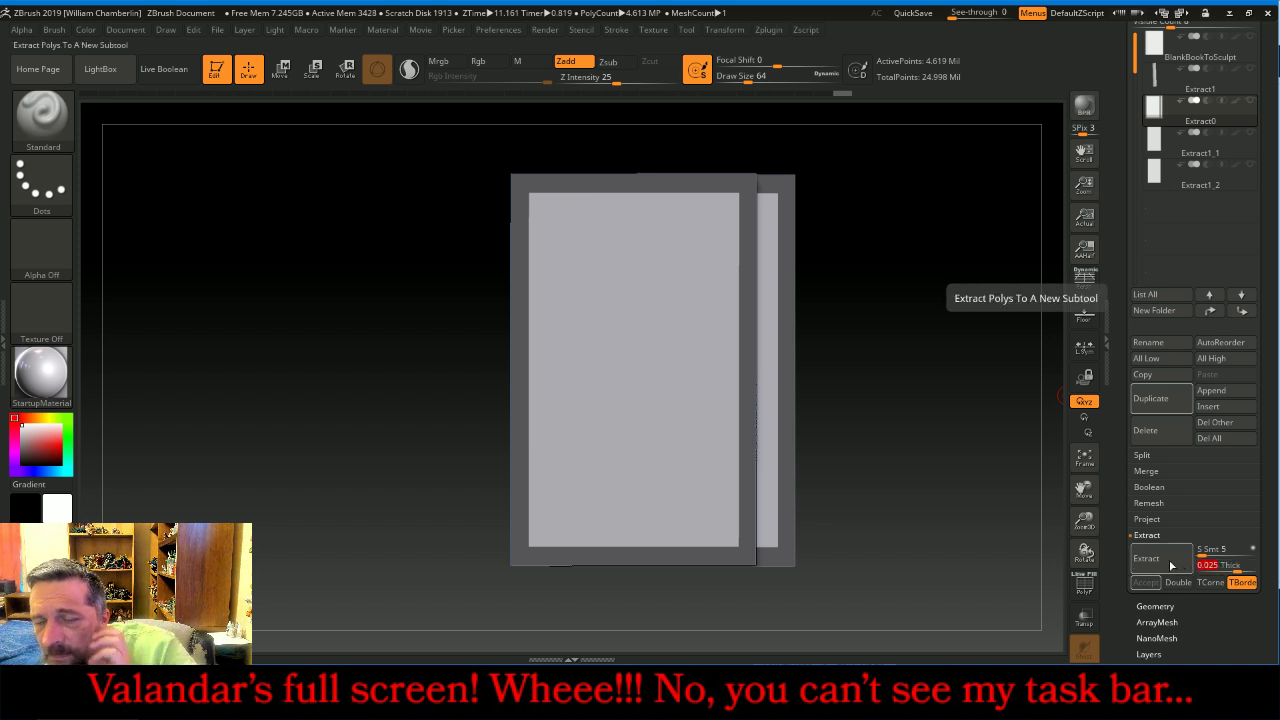
click(1168, 562)
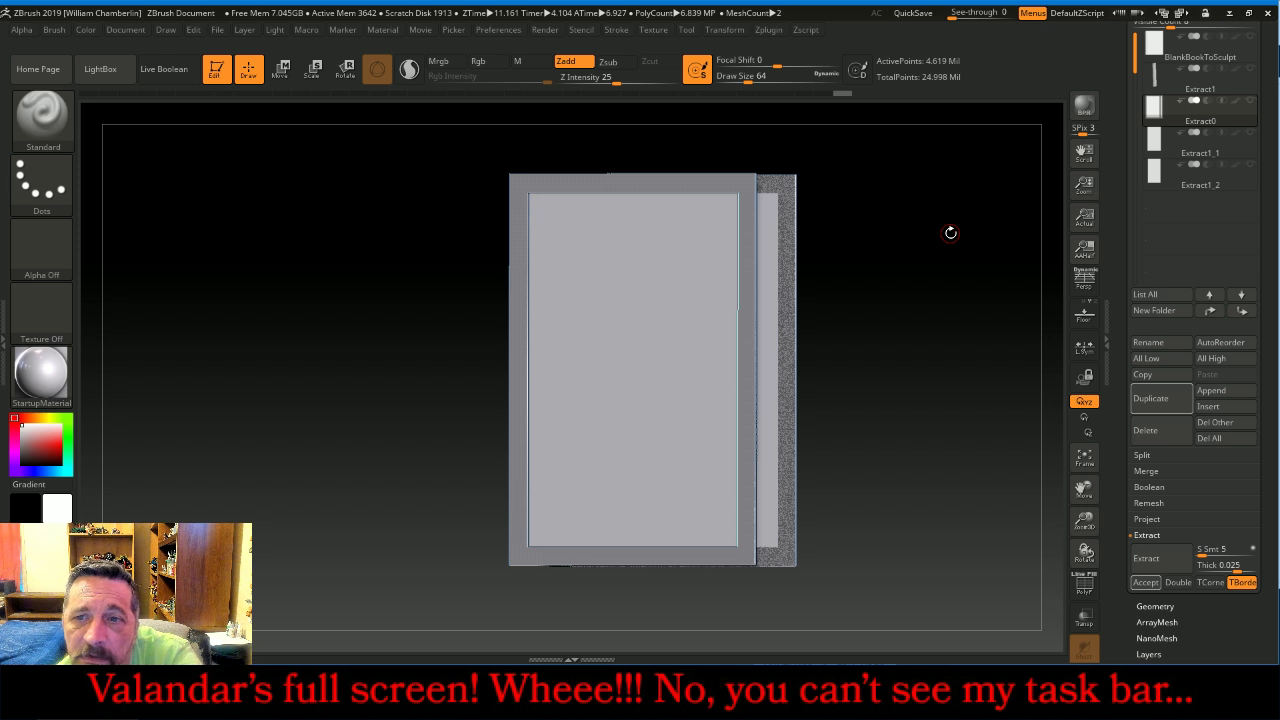
key(ctrl+z)
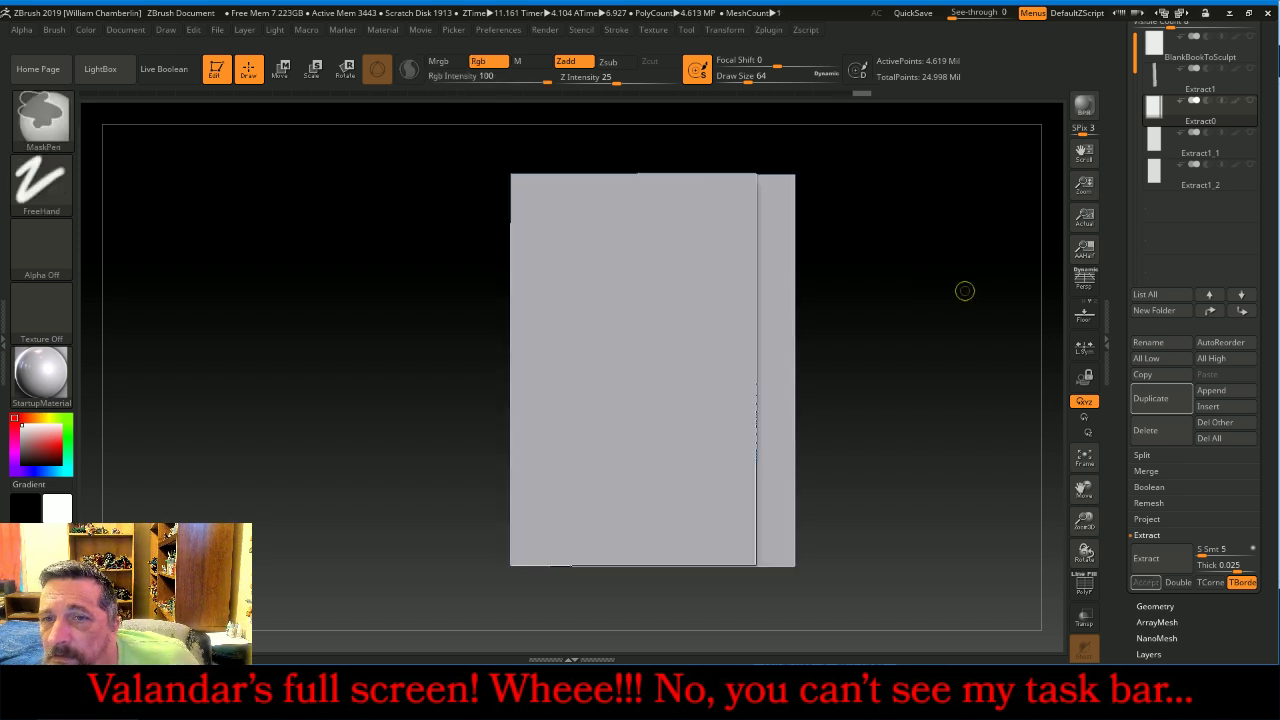
key(ctrl+shift+z)
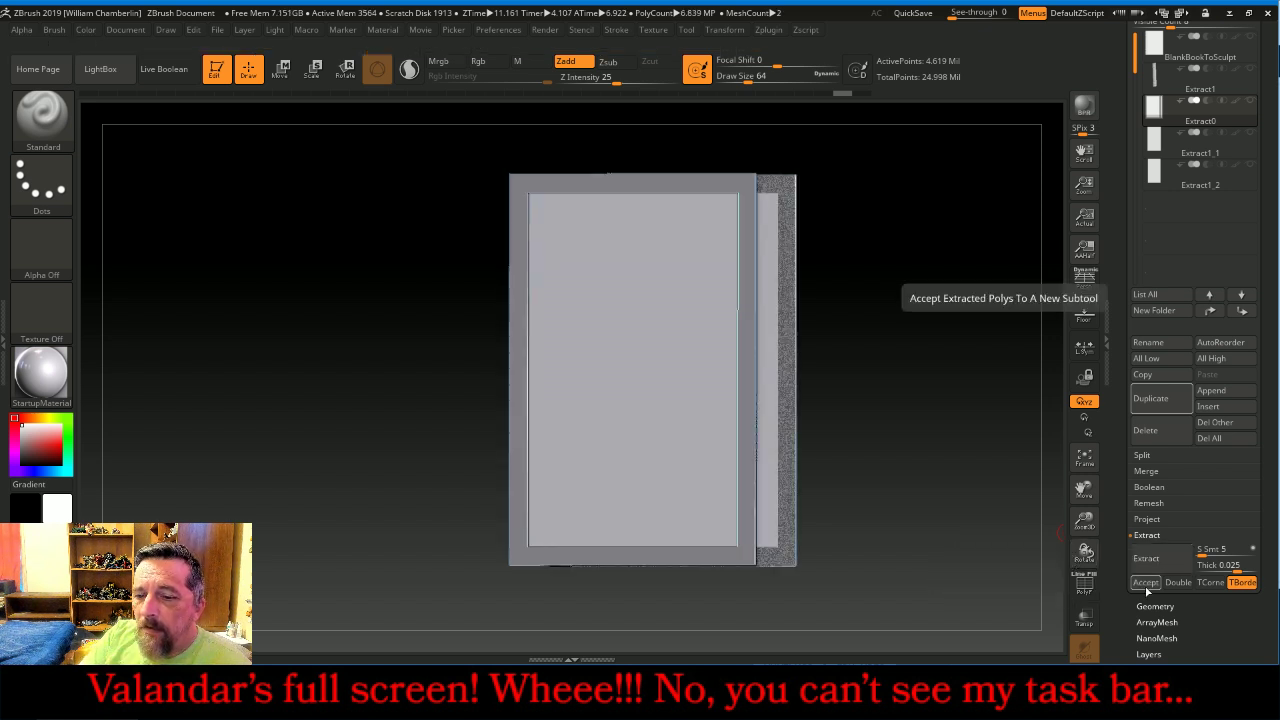
click(1146, 583)
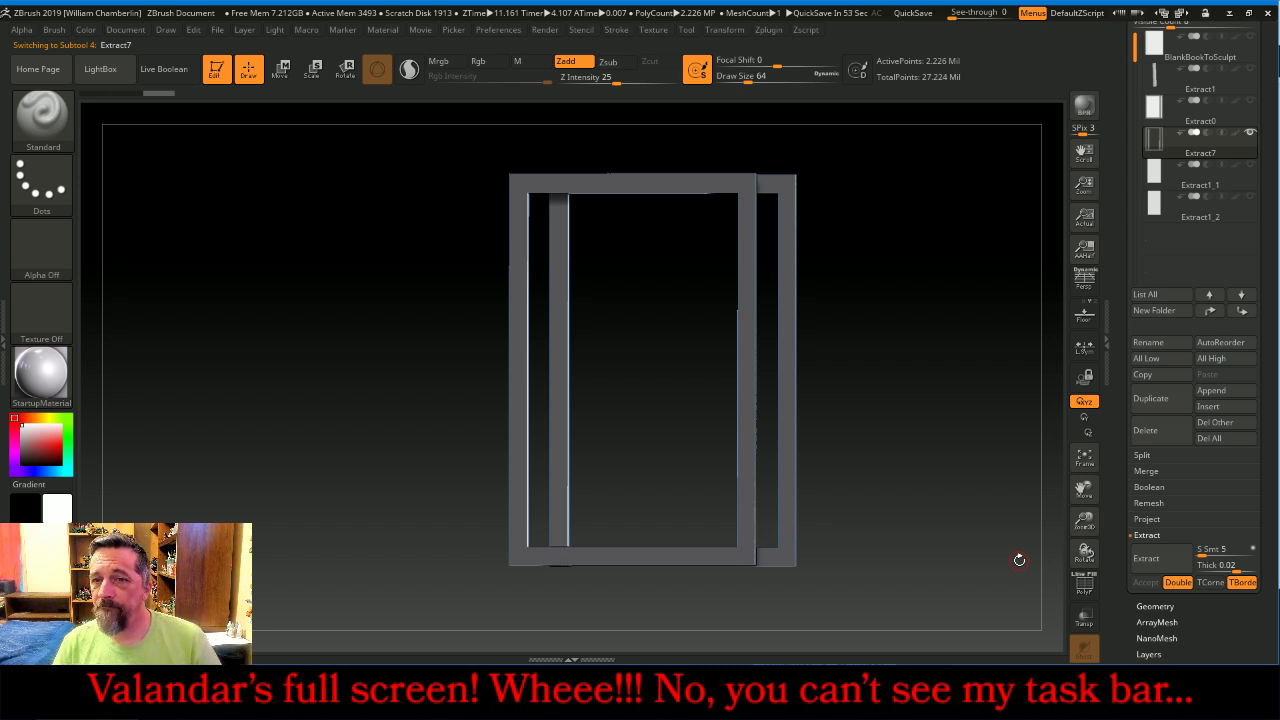
Clear the mask on the extracted frame Extract7 and show it together with the whole book.
ctrl+drag(900, 242, 970, 339)
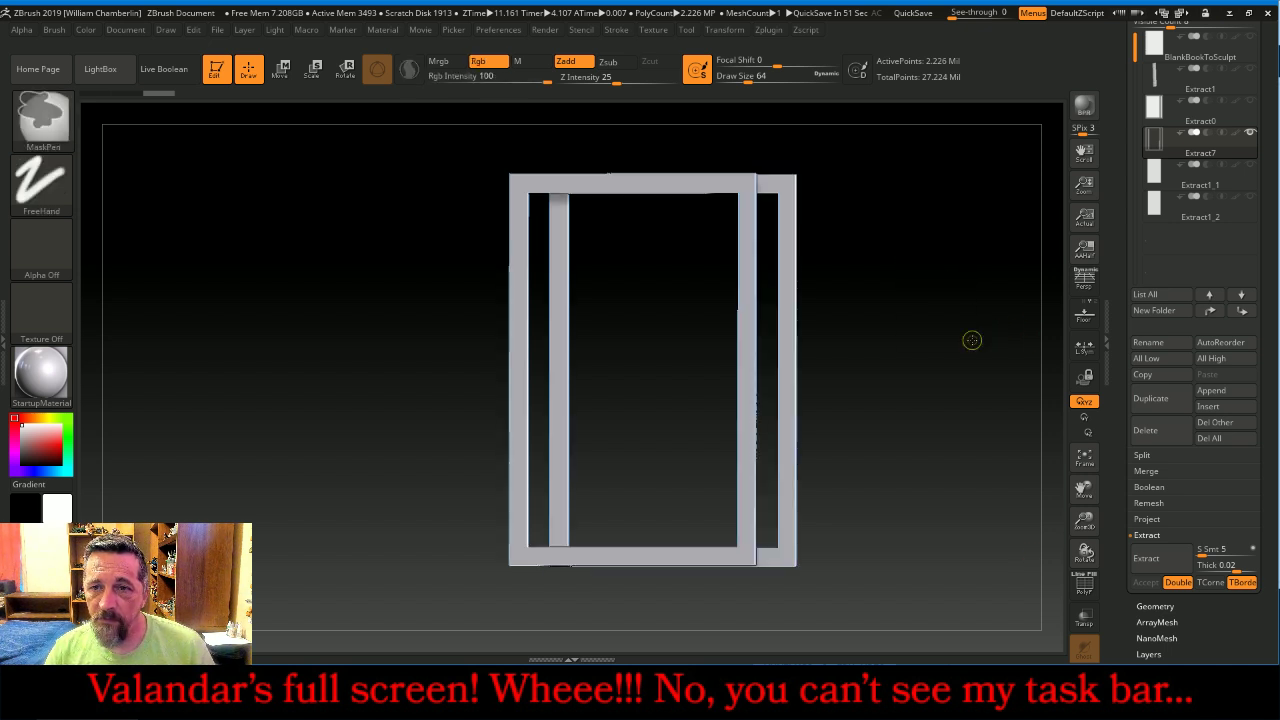
click(1153, 107)
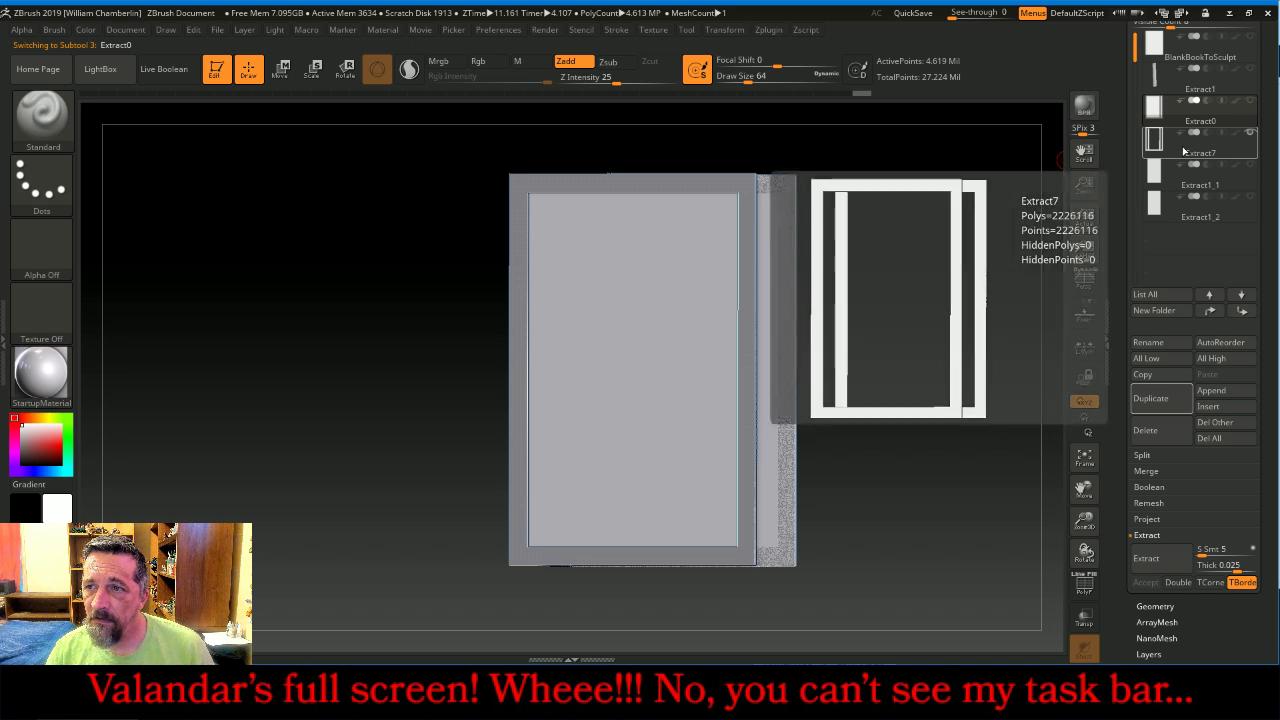
click(1153, 140)
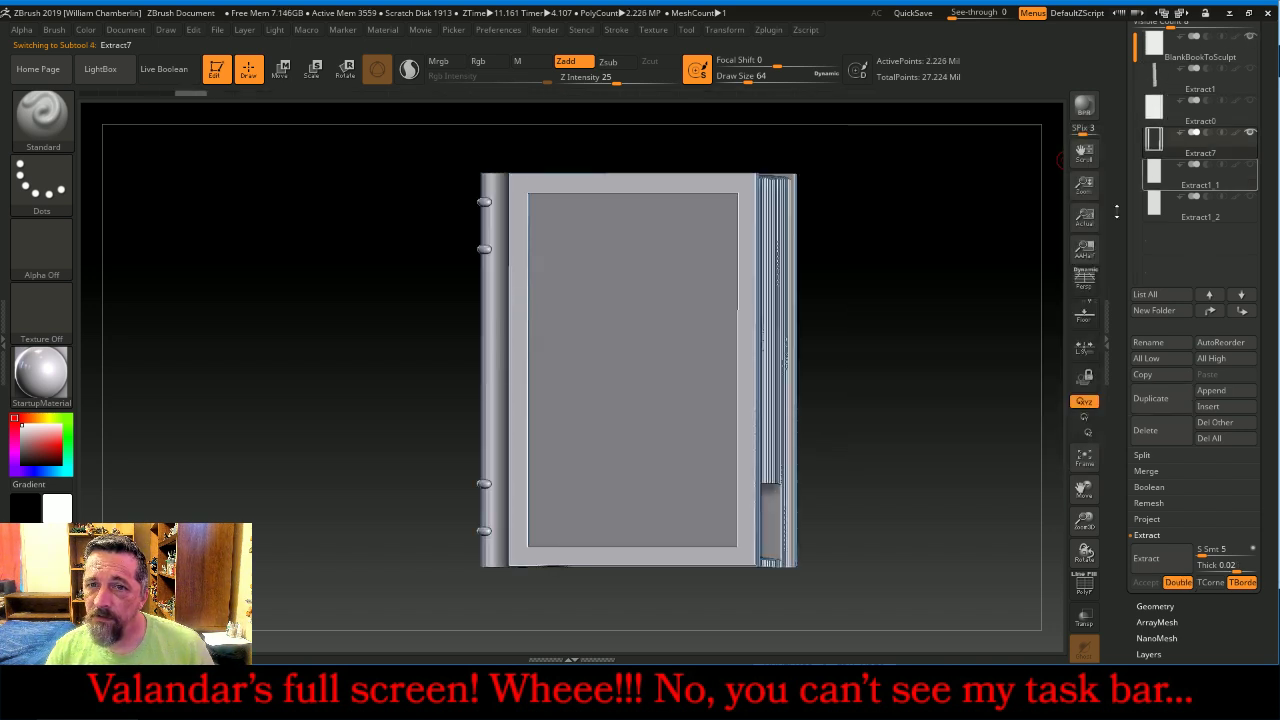
mouse_move(971, 354)
mouse_down()
mouse_move(1027, 343)
mouse_move(940, 374)
mouse_move(951, 343)
mouse_move(980, 349)
mouse_up()
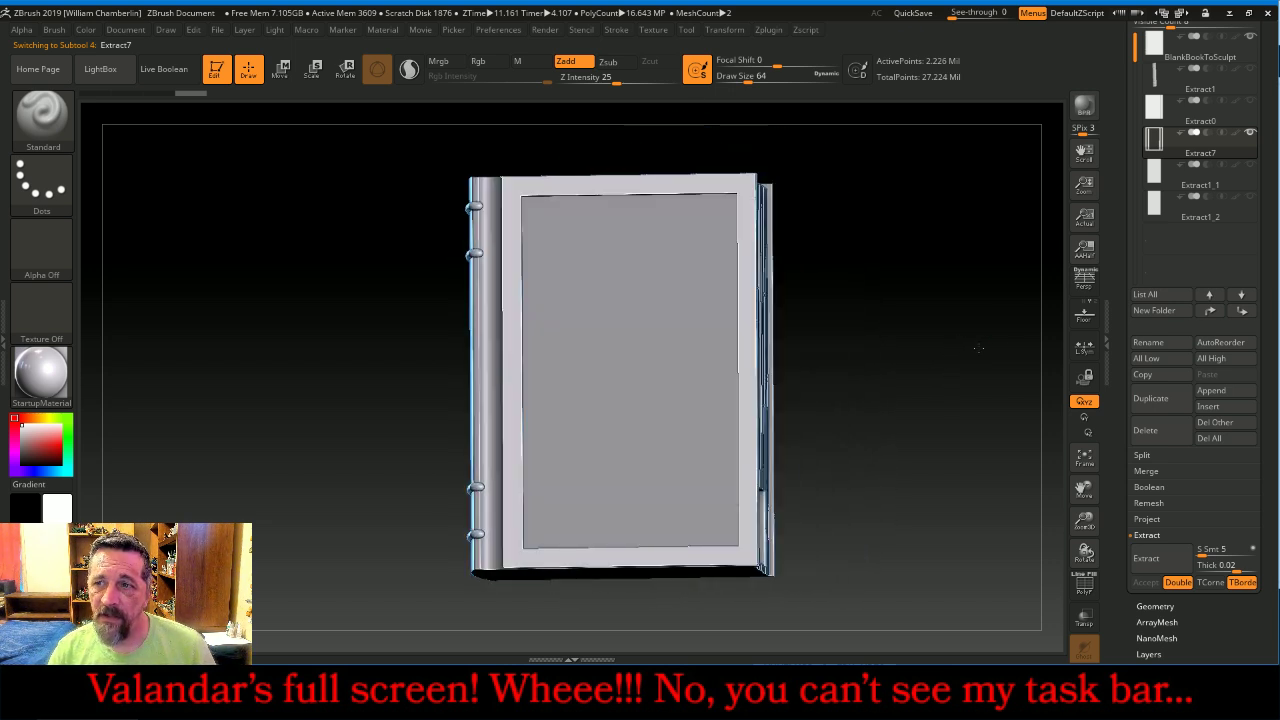
Make Extract0 the active subtool, hide BlankBookToSculpt and face the cover straight on.
click(1155, 121)
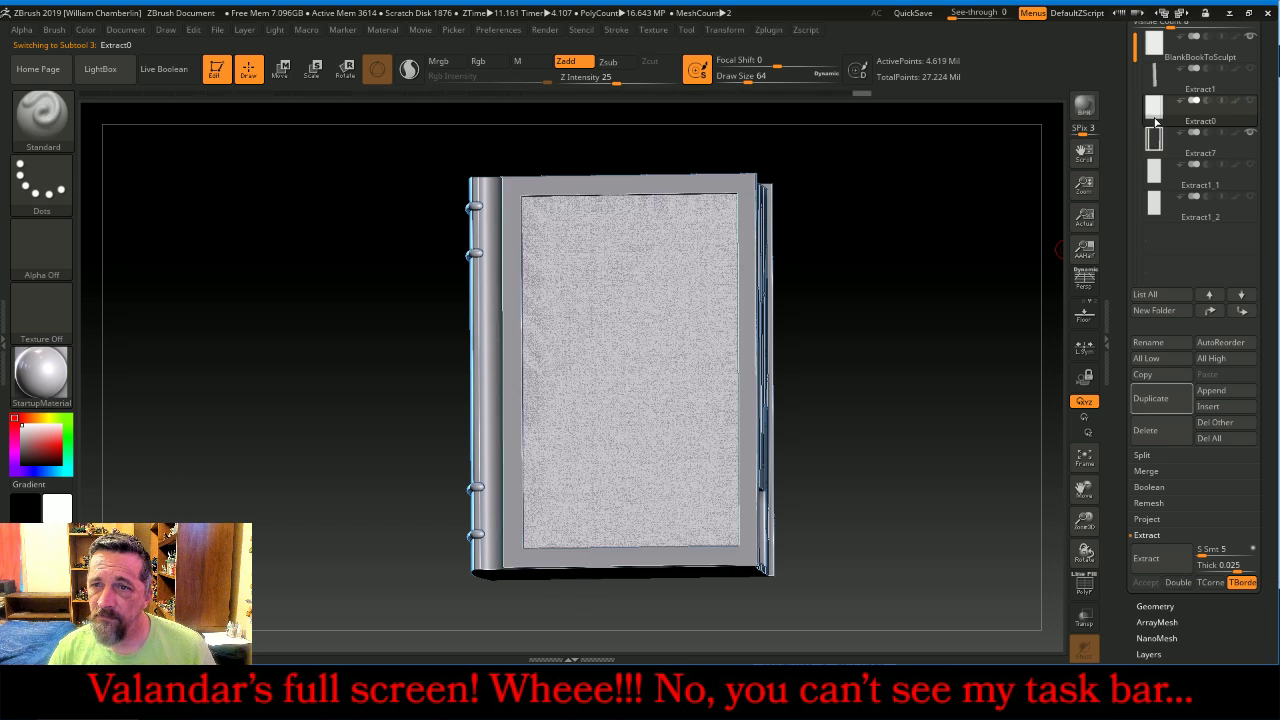
click(1252, 37)
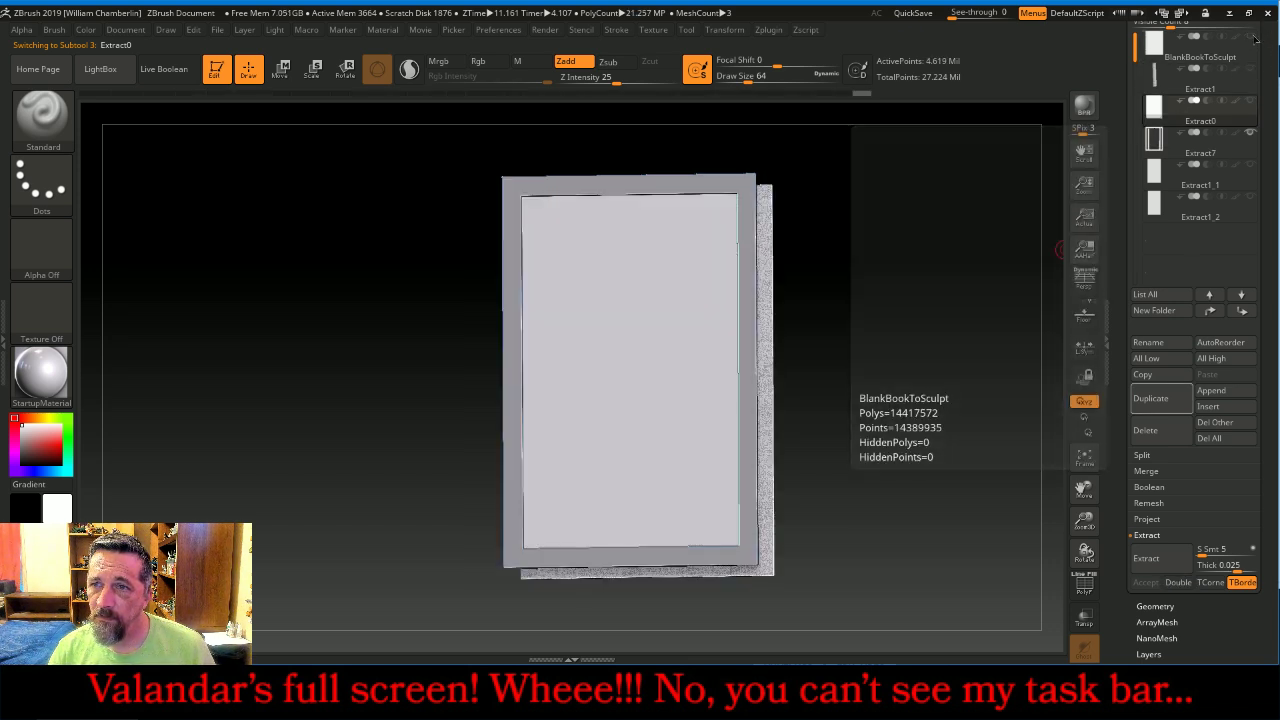
drag(973, 276, 937, 291)
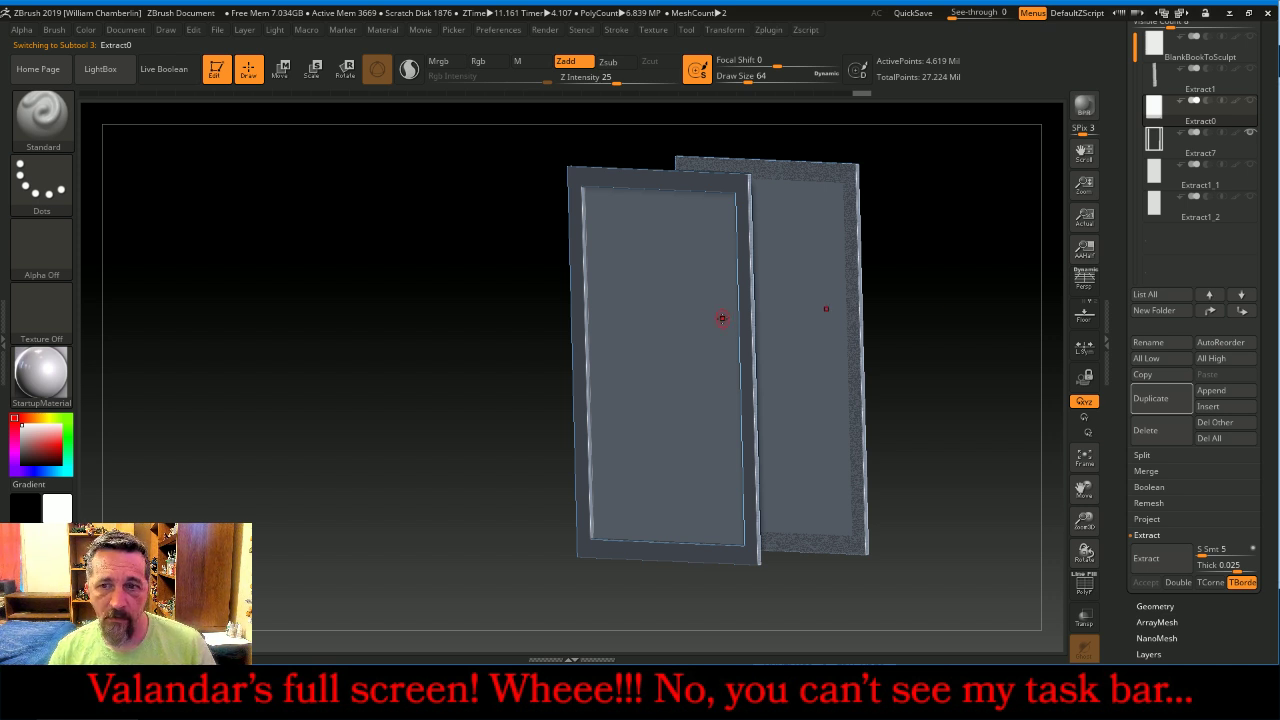
shift+drag(909, 269, 954, 251)
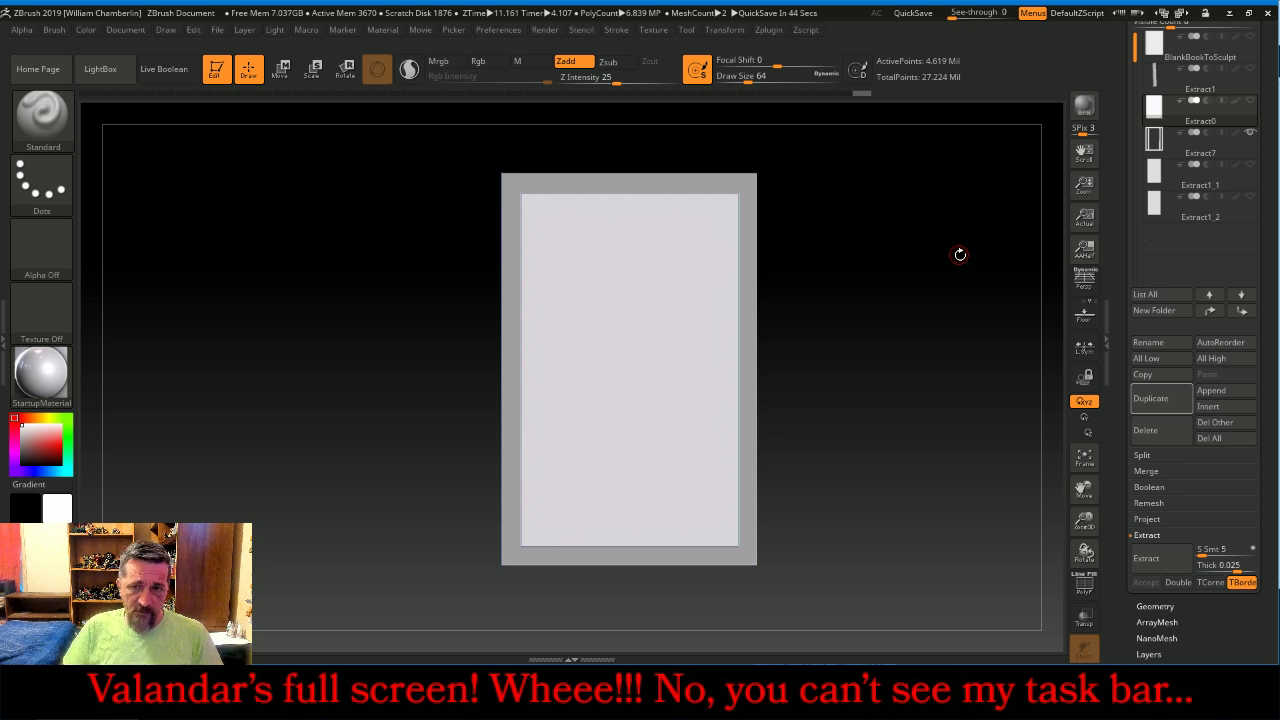
Adjust the symmetry axes for editing the covers by toggling Y and Z.
click(725, 30)
click(800, 394)
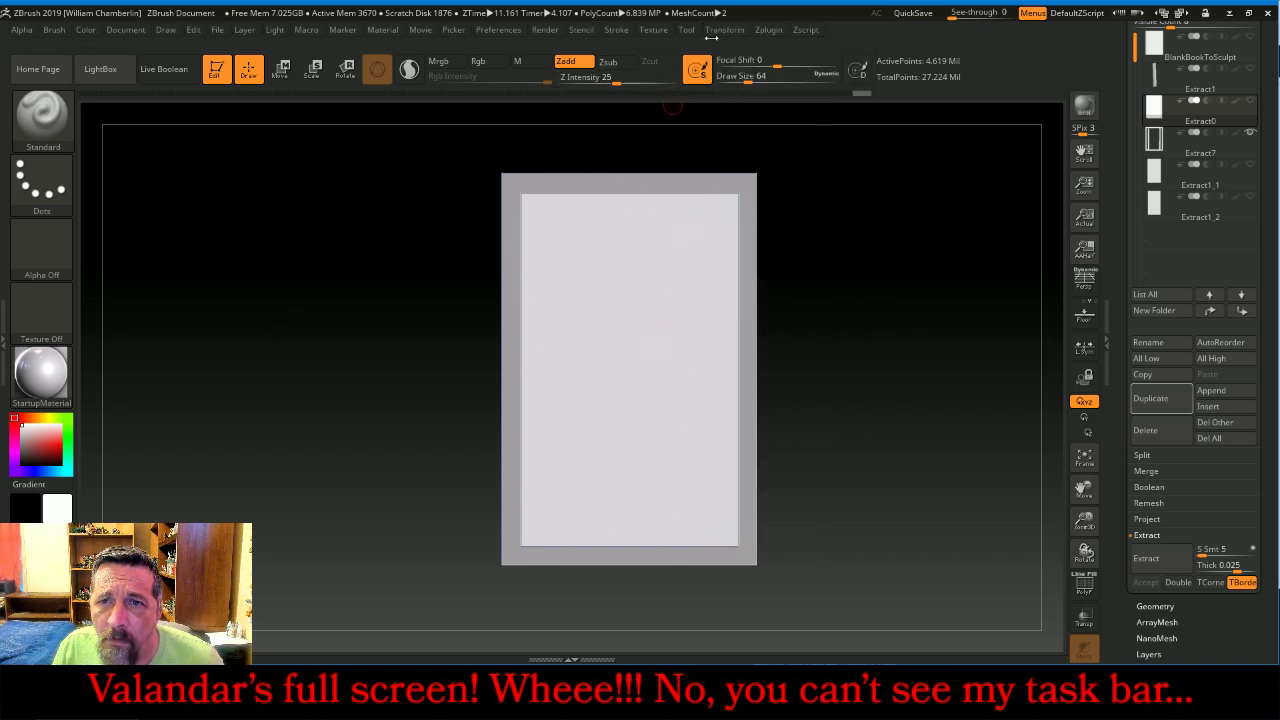
mouse_move(715, 32)
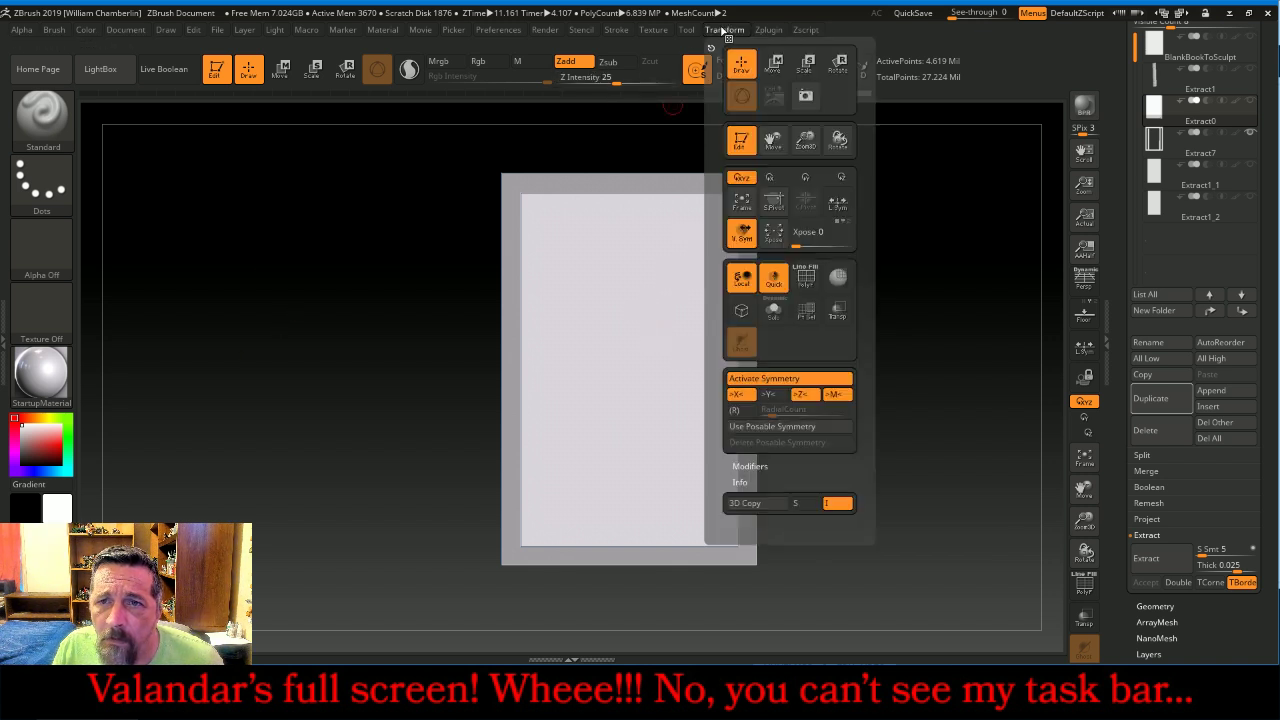
click(779, 395)
click(803, 395)
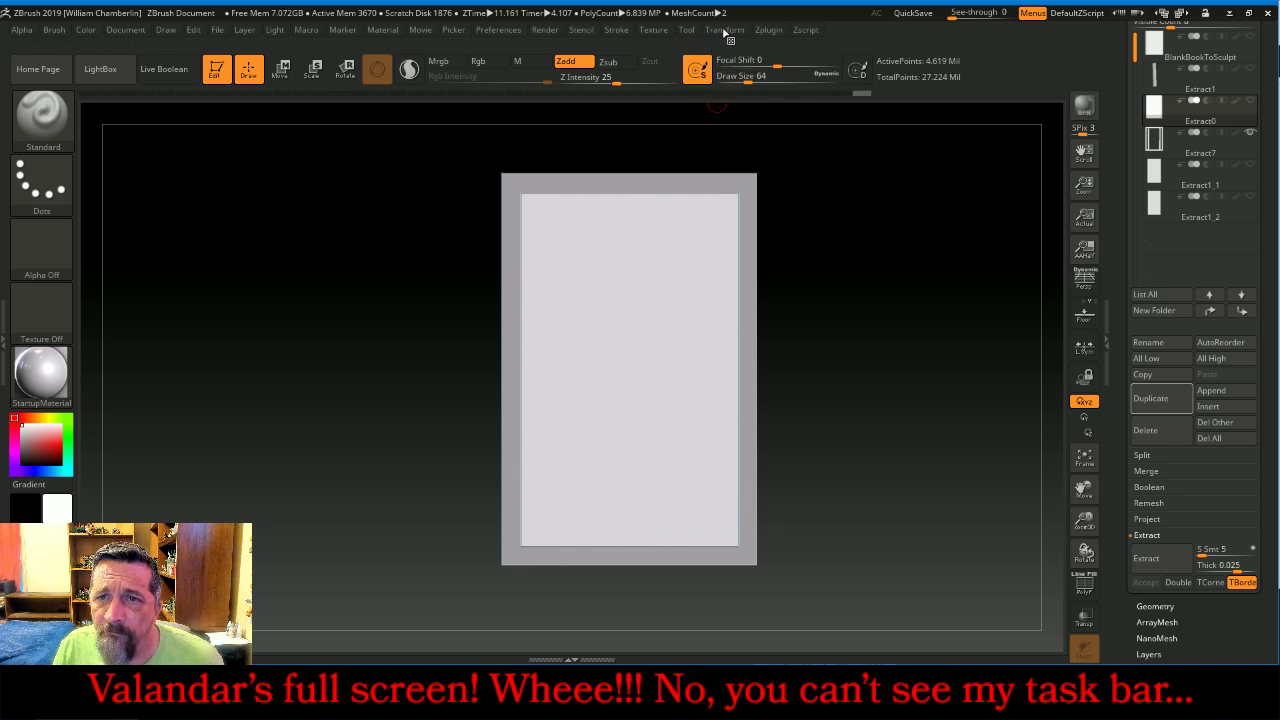
click(726, 30)
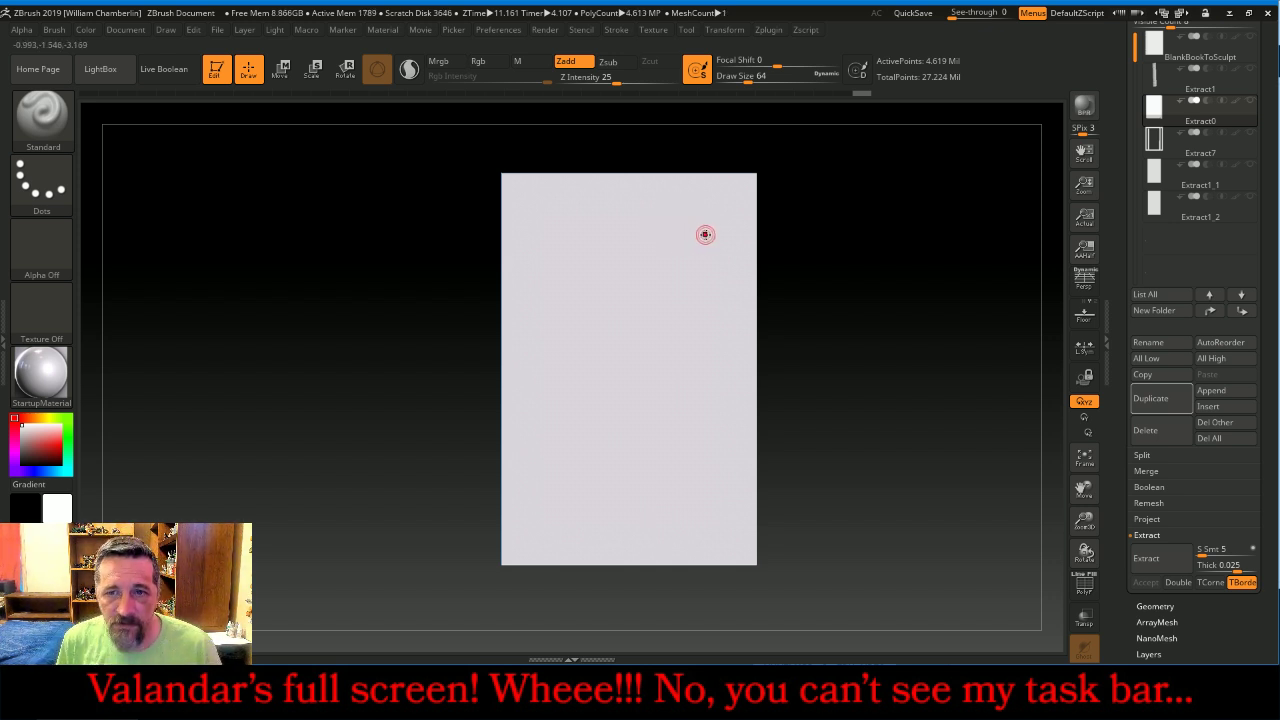
Set the Draw Size to 72 and the mask brush's Focal Shift to -100, and paint a curved mask stroke at the cover's upper right corner.
key(bracketright)
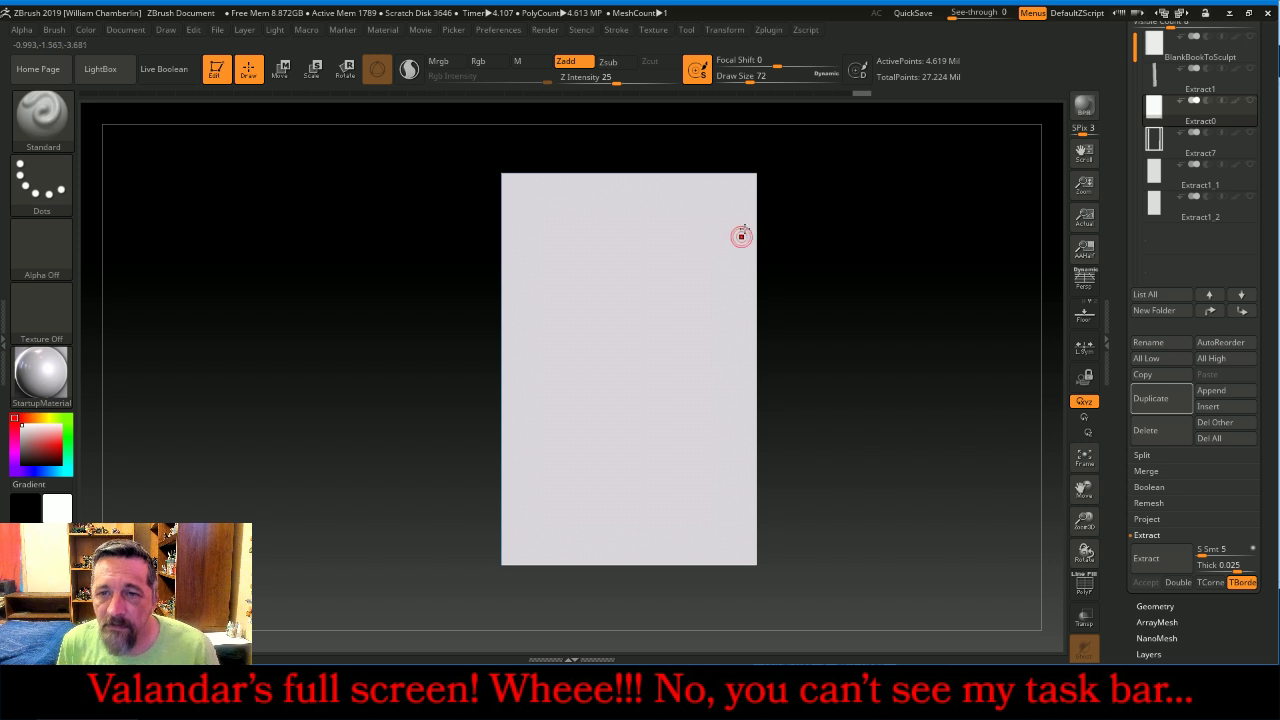
key(ctrl)
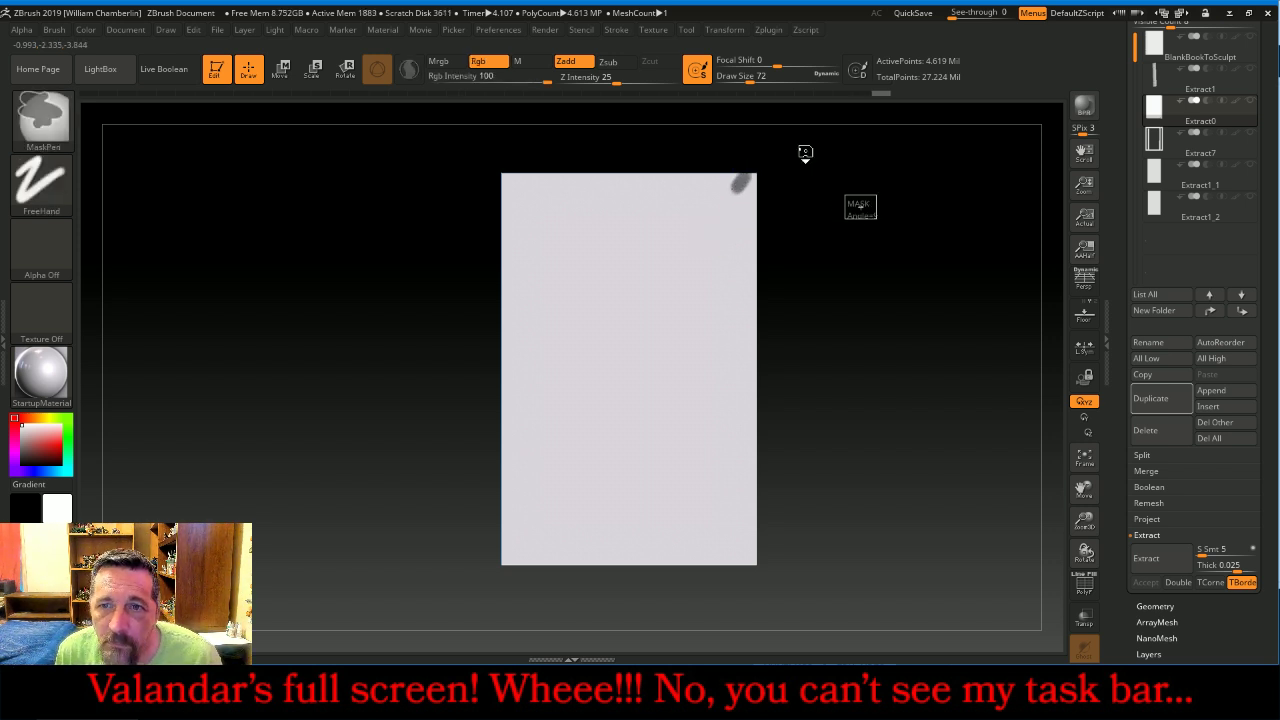
mouse_move(775, 61)
drag(775, 61, 717, 103)
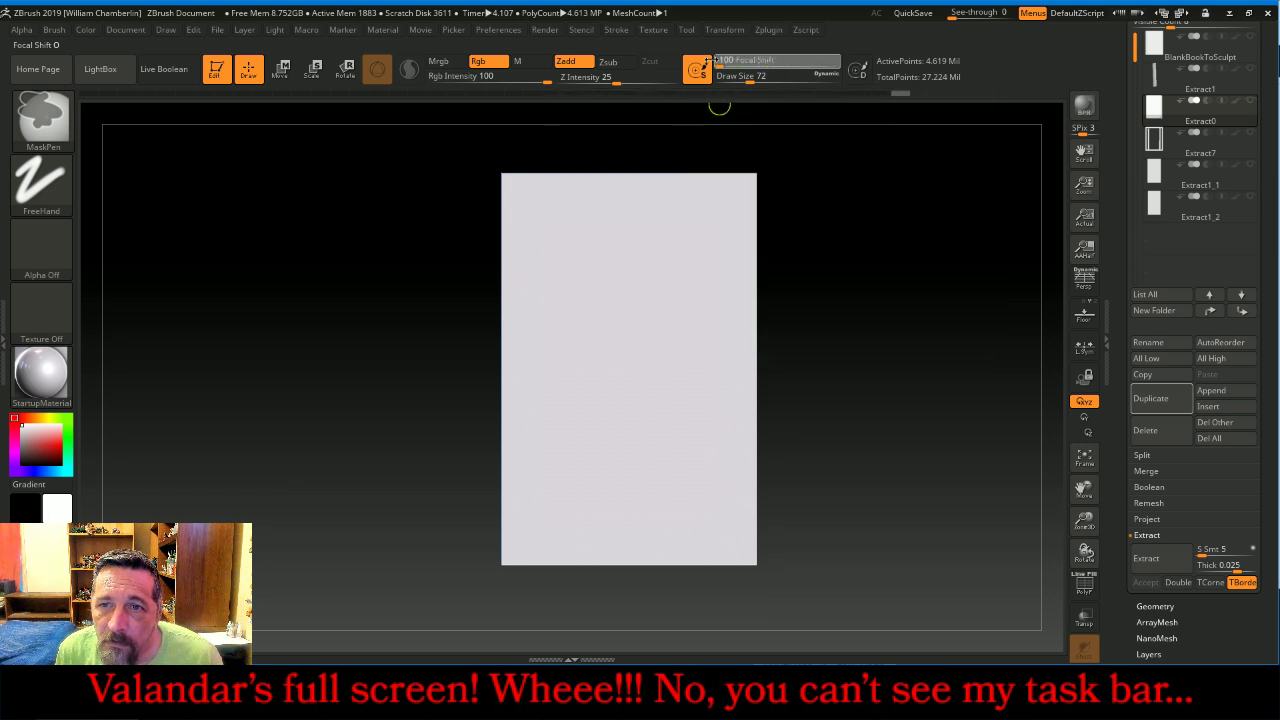
ctrl+drag(743, 173, 721, 222)
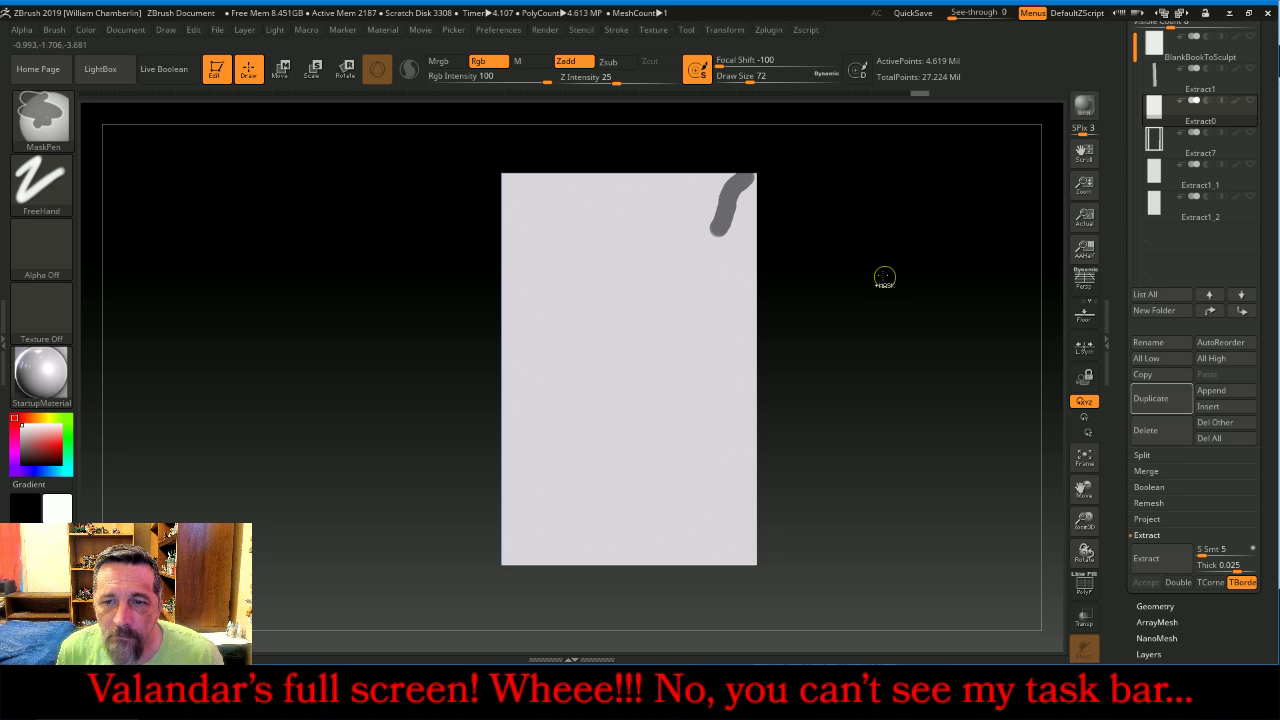
Clear the stroke and paint a new tapered, horn-shaped mask curving inward from the cover's upper right corner, trimming its inner edge.
ctrl+drag(877, 266, 892, 262)
scroll(1177, 182, up, 5)
ctrl+click(1158, 43)
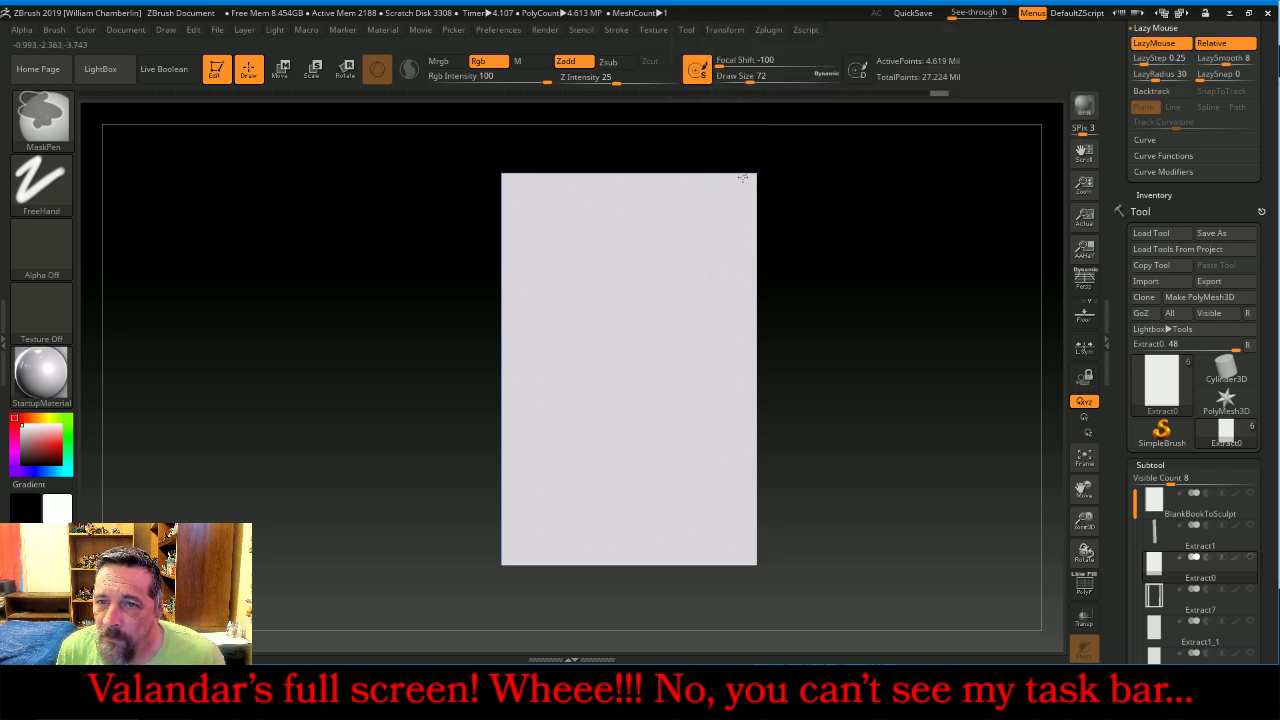
mouse_move(728, 185)
ctrl+mouse_down()
mouse_move(707, 266)
mouse_move(674, 274)
mouse_move(716, 262)
mouse_move(757, 170)
ctrl+mouse_up()
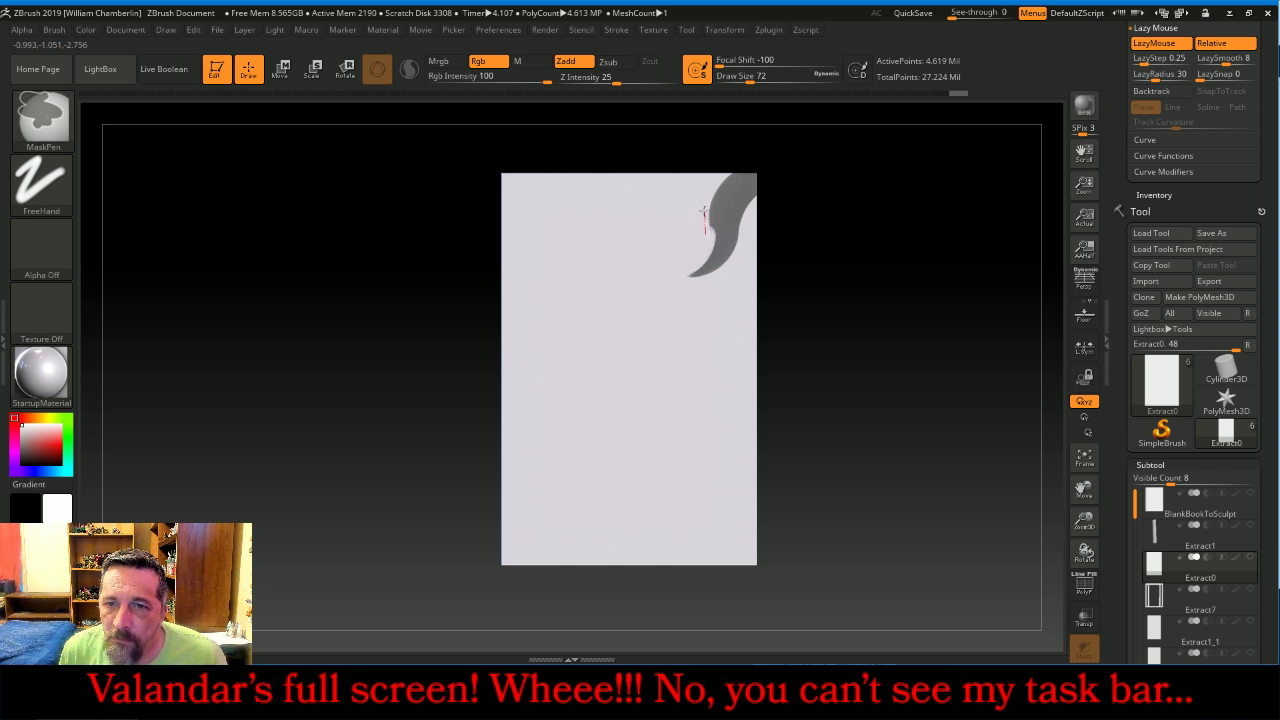
ctrl+alt+drag(695, 180, 697, 173)
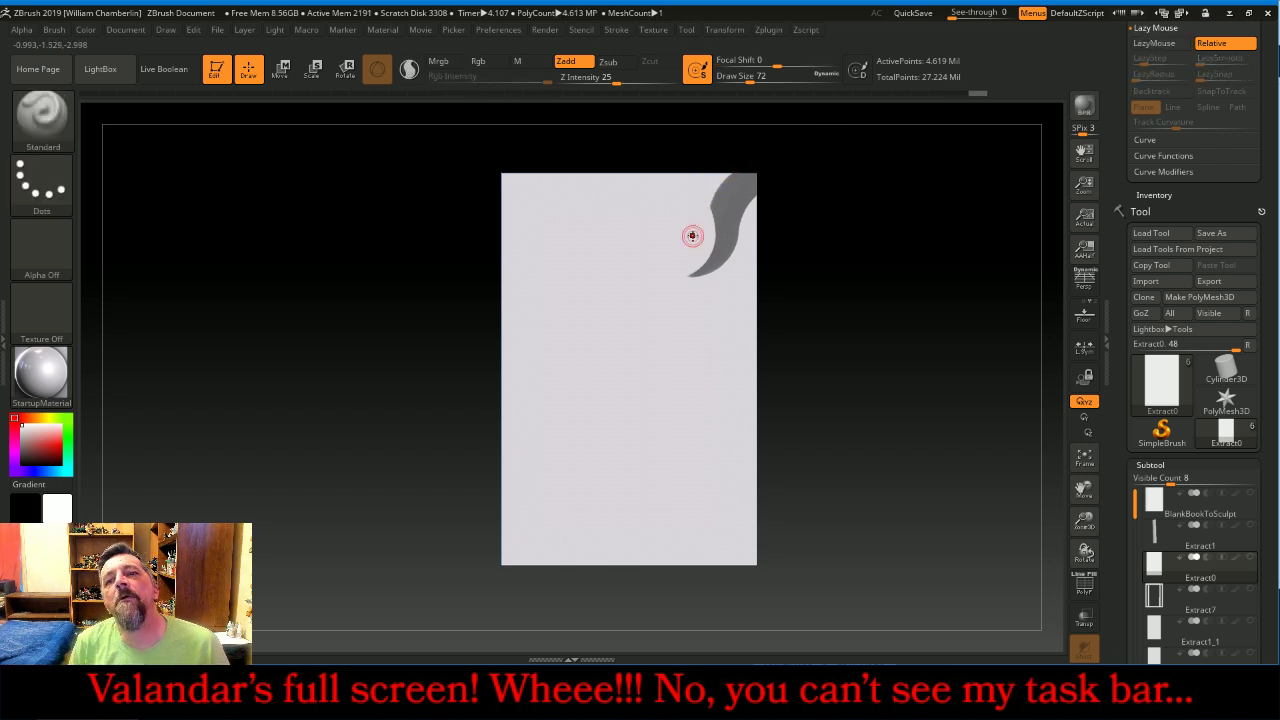
Paint a matching horn-shaped mask at the cover's upper left corner and unmask its edges to a pointed tip.
key(ctrl)
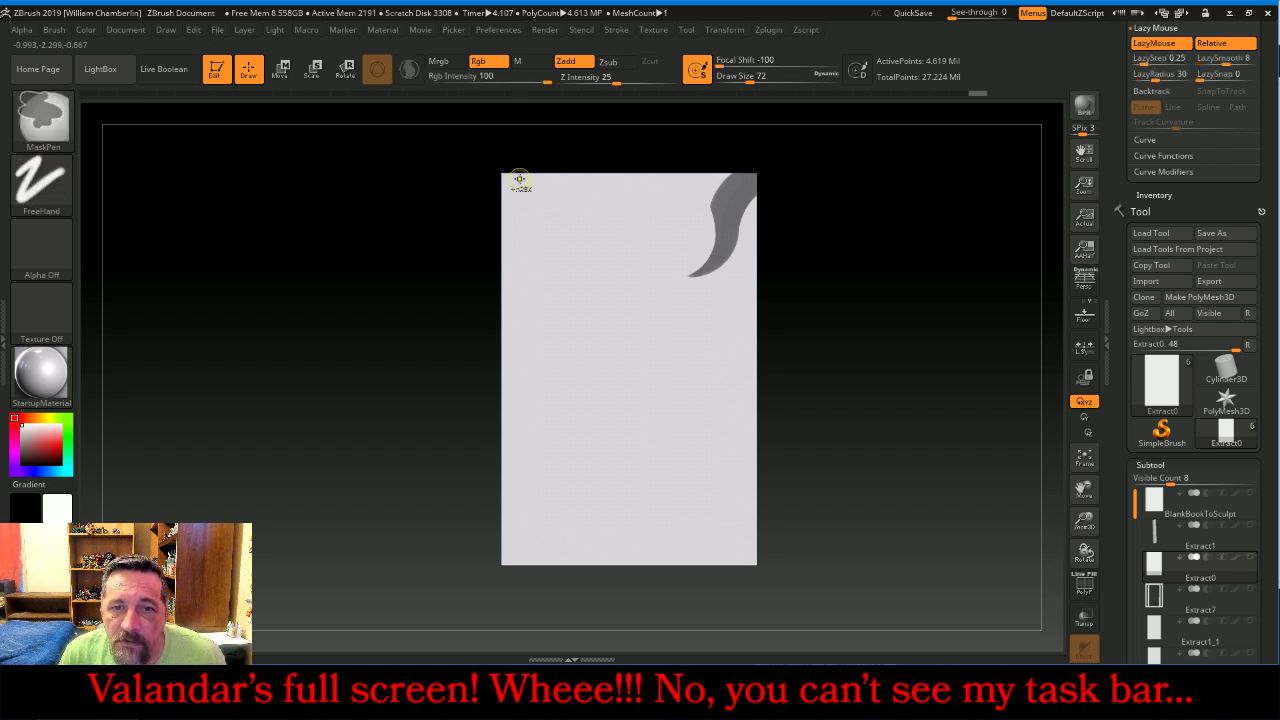
mouse_move(513, 174)
ctrl+mouse_down()
mouse_move(546, 192)
mouse_move(560, 250)
mouse_move(599, 283)
mouse_move(558, 256)
mouse_move(534, 201)
mouse_move(487, 171)
ctrl+mouse_up()
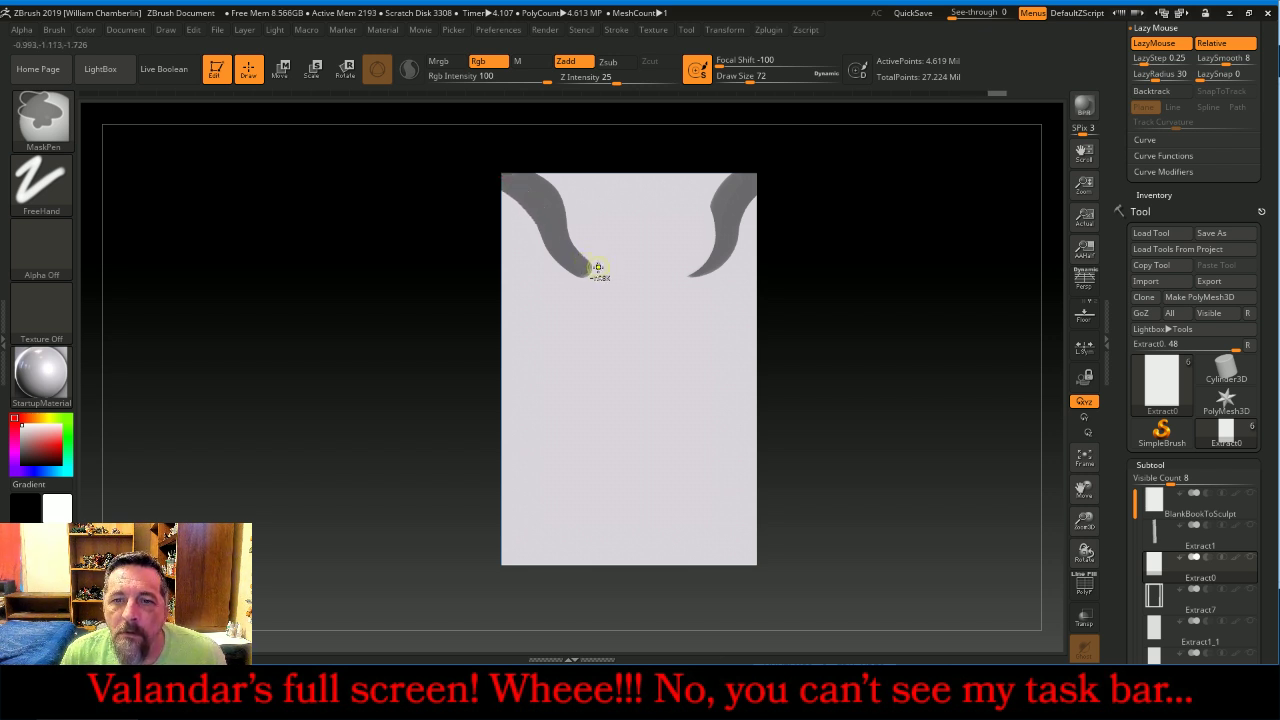
mouse_move(584, 265)
ctrl+alt+mouse_down()
mouse_move(567, 244)
mouse_move(571, 197)
mouse_move(600, 177)
ctrl+alt+mouse_up()
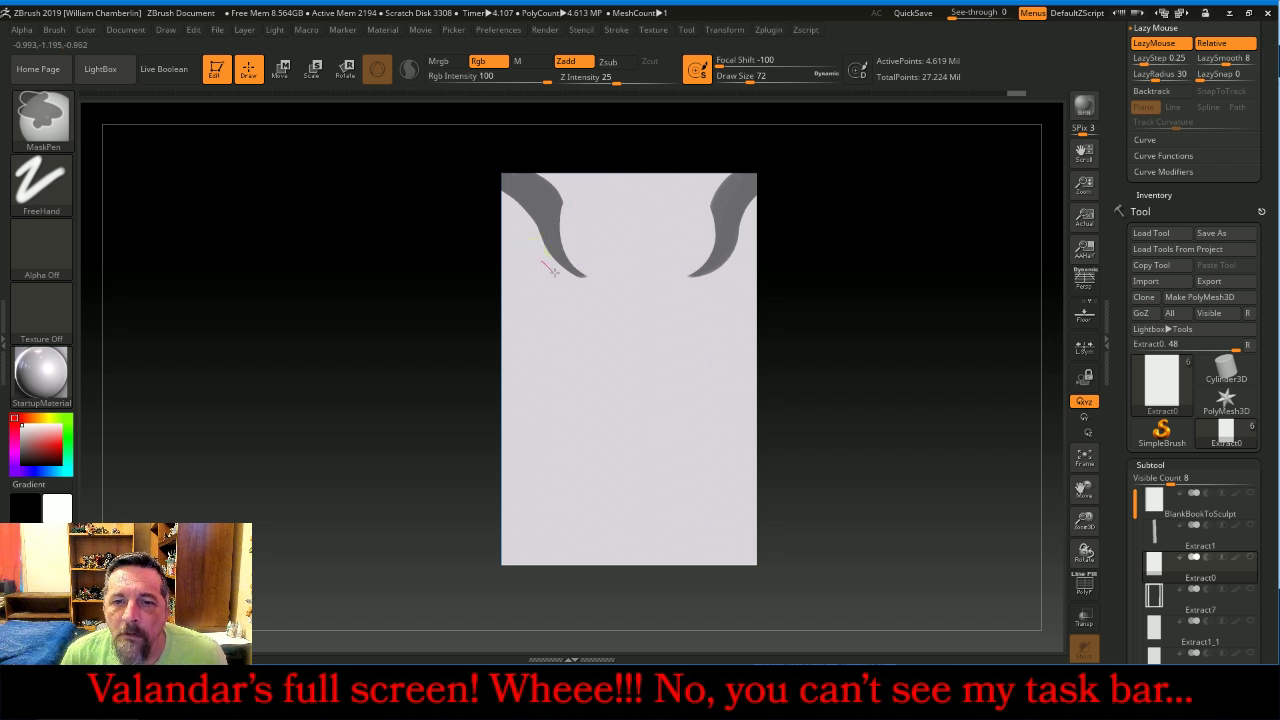
ctrl+alt+drag(577, 281, 609, 283)
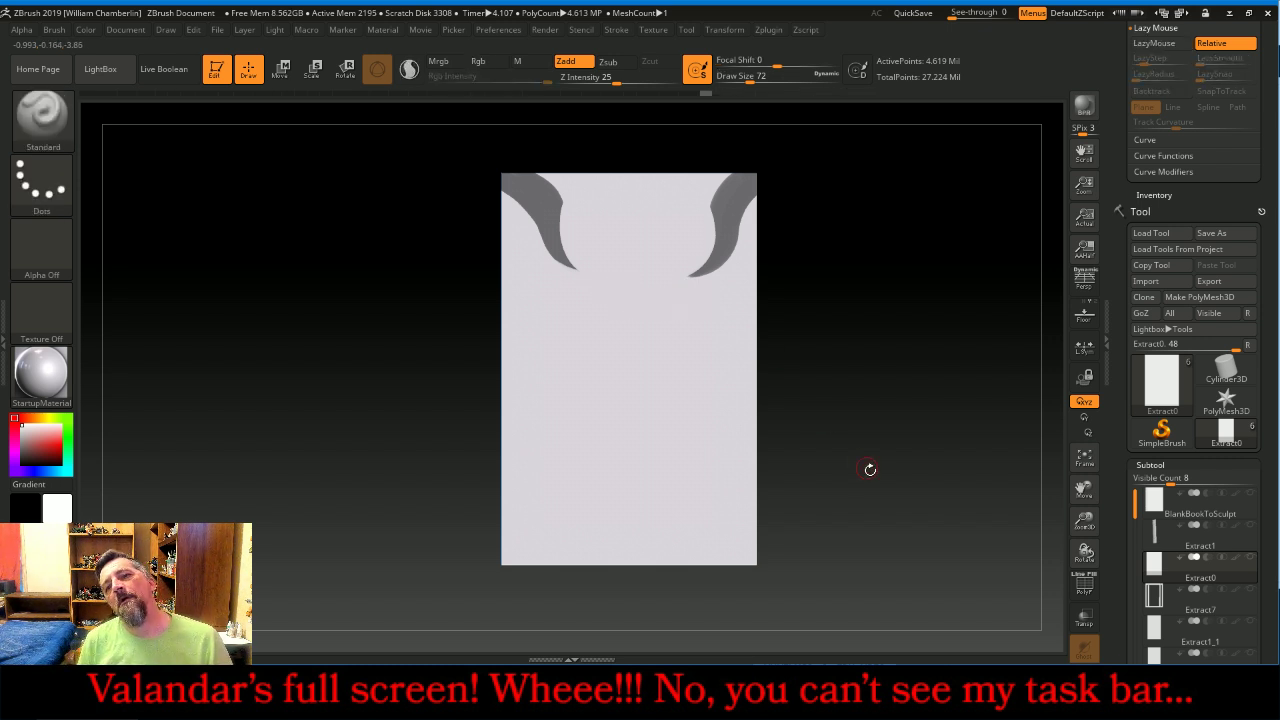
Paint a curved mask from the cover's lower right corner and trim it into a pointed horn shape.
key(ctrl)
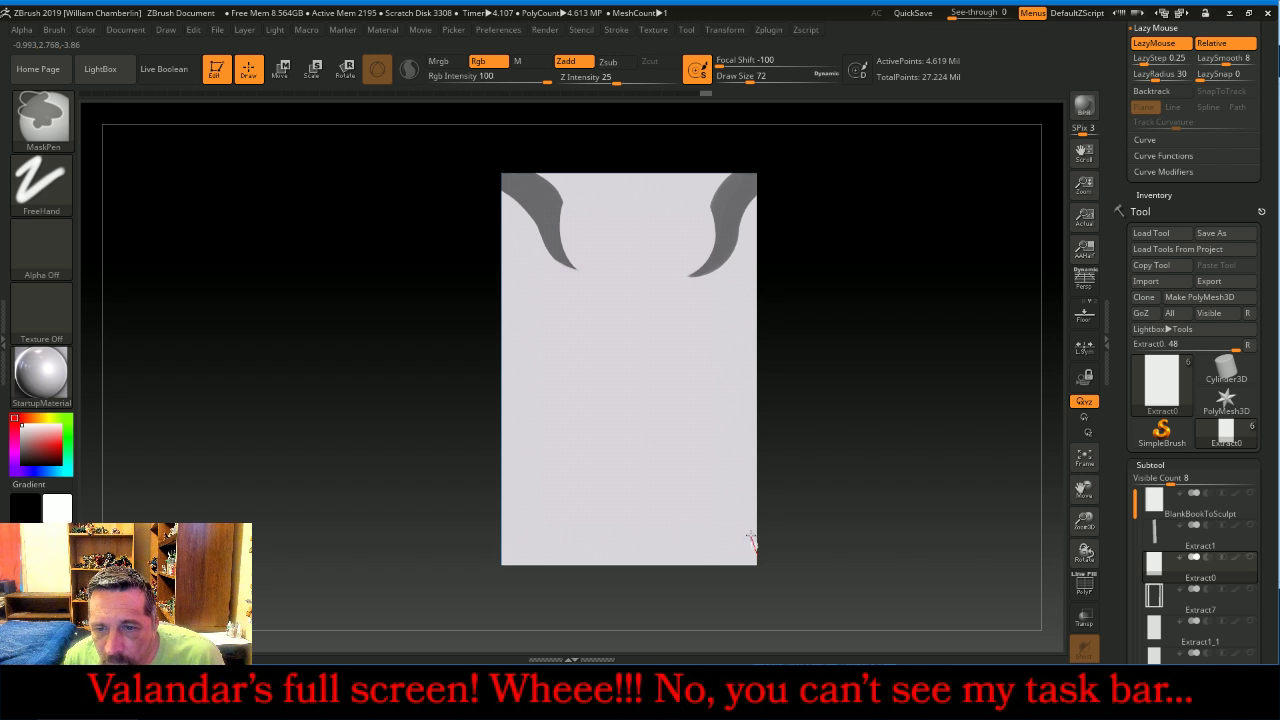
mouse_move(748, 530)
ctrl+mouse_down()
mouse_move(672, 483)
mouse_move(665, 440)
mouse_move(677, 490)
mouse_move(733, 537)
mouse_move(757, 580)
mouse_move(762, 555)
ctrl+mouse_up()
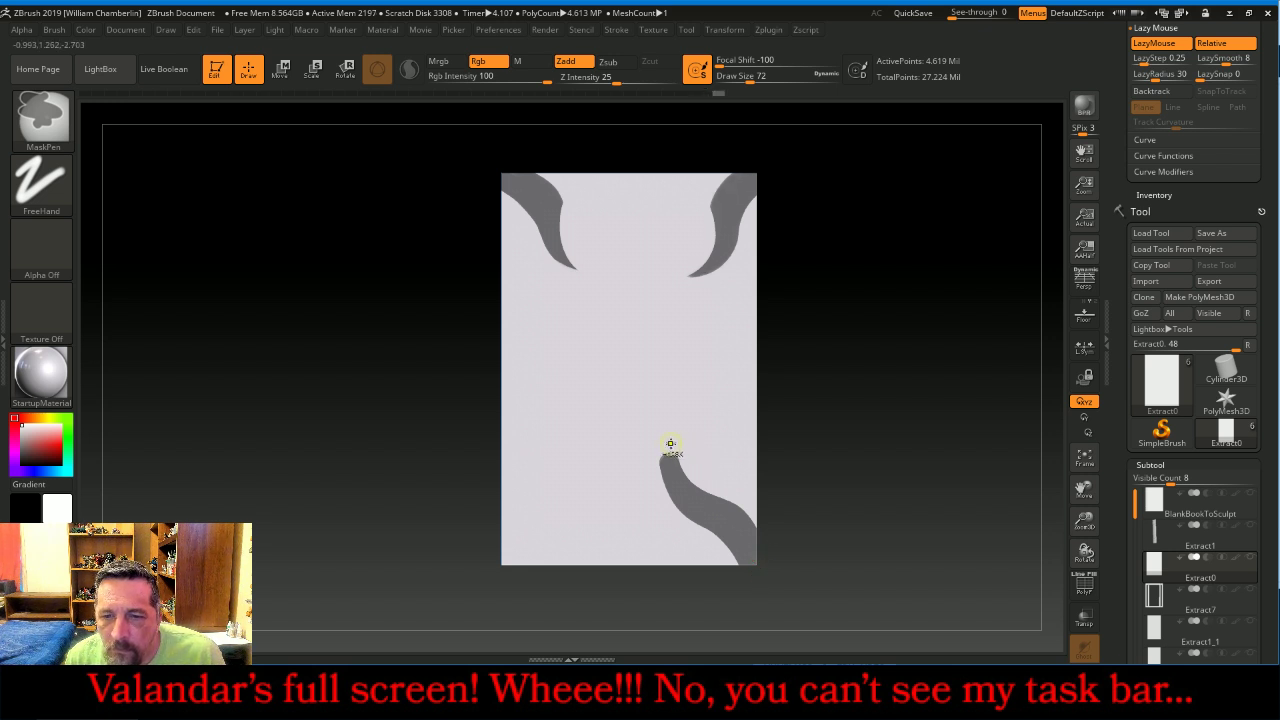
mouse_move(673, 462)
ctrl+mouse_down()
mouse_move(714, 492)
mouse_move(776, 479)
ctrl+mouse_up()
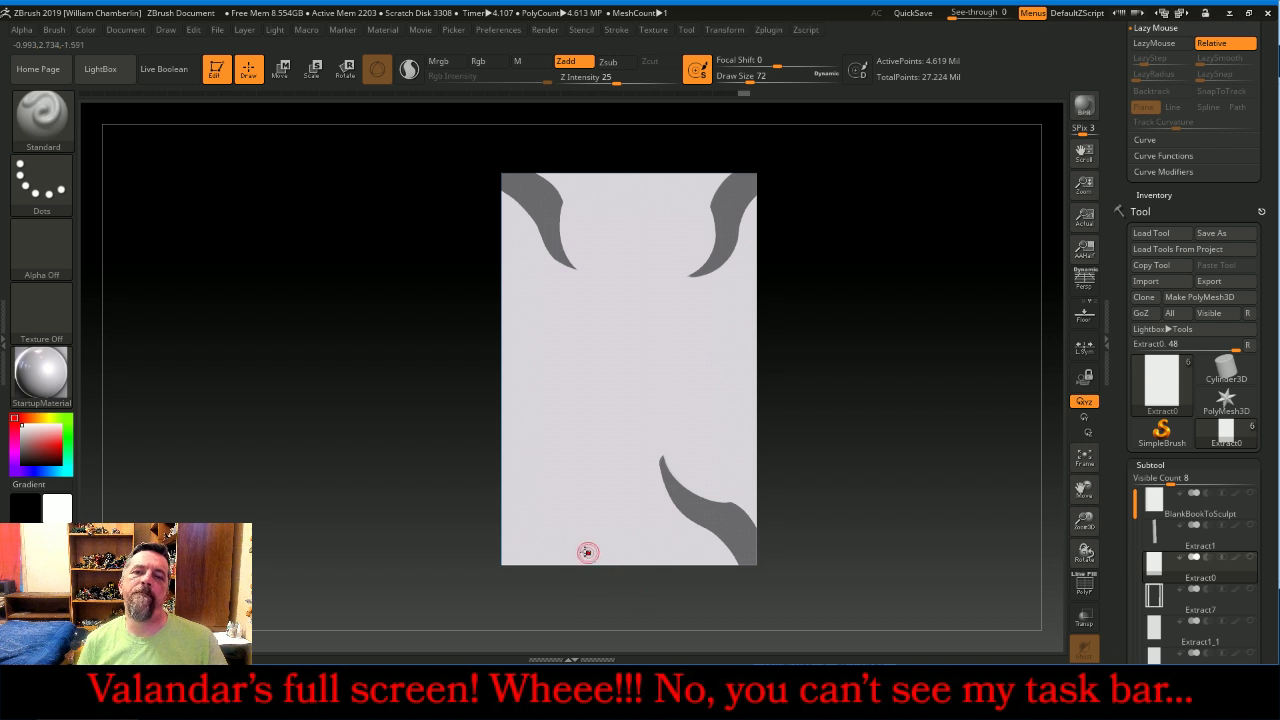
Paint a curved mask from the cover's lower left corner and trim it into a pointed horn shape.
key(ctrl)
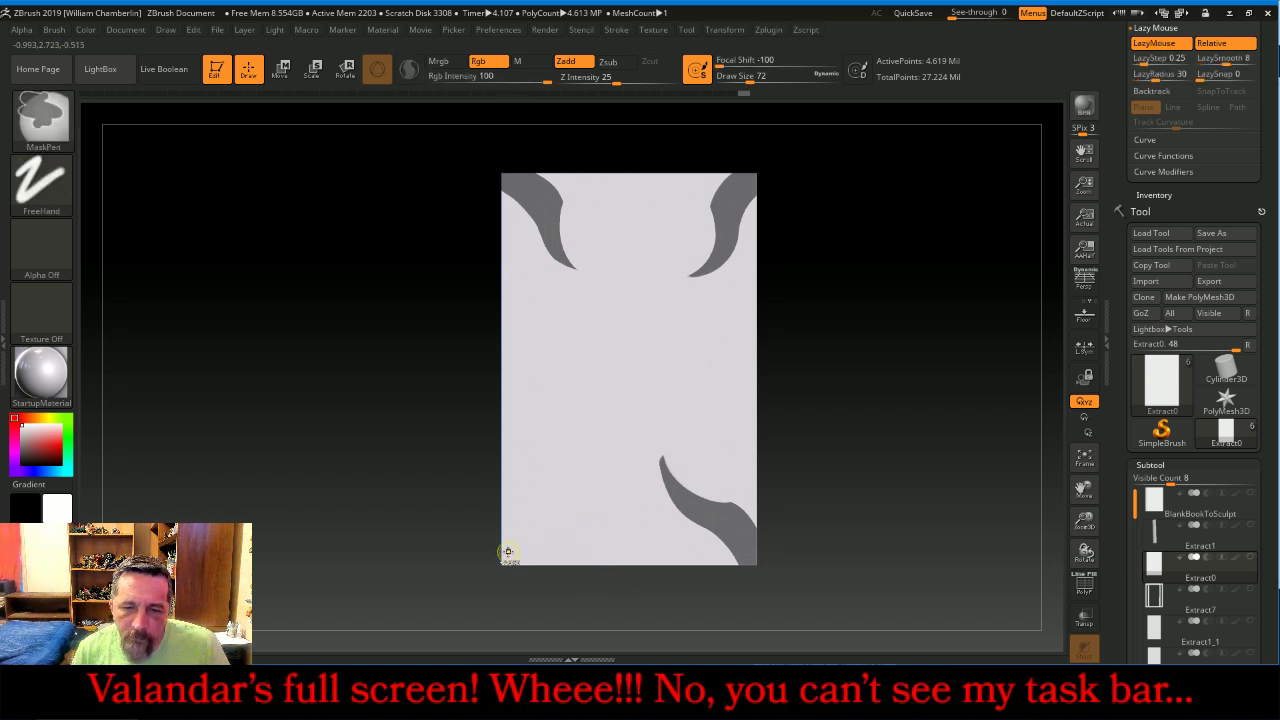
mouse_move(510, 555)
ctrl+mouse_down()
mouse_move(522, 518)
mouse_move(592, 480)
mouse_move(595, 444)
mouse_move(588, 498)
mouse_move(516, 568)
ctrl+mouse_up()
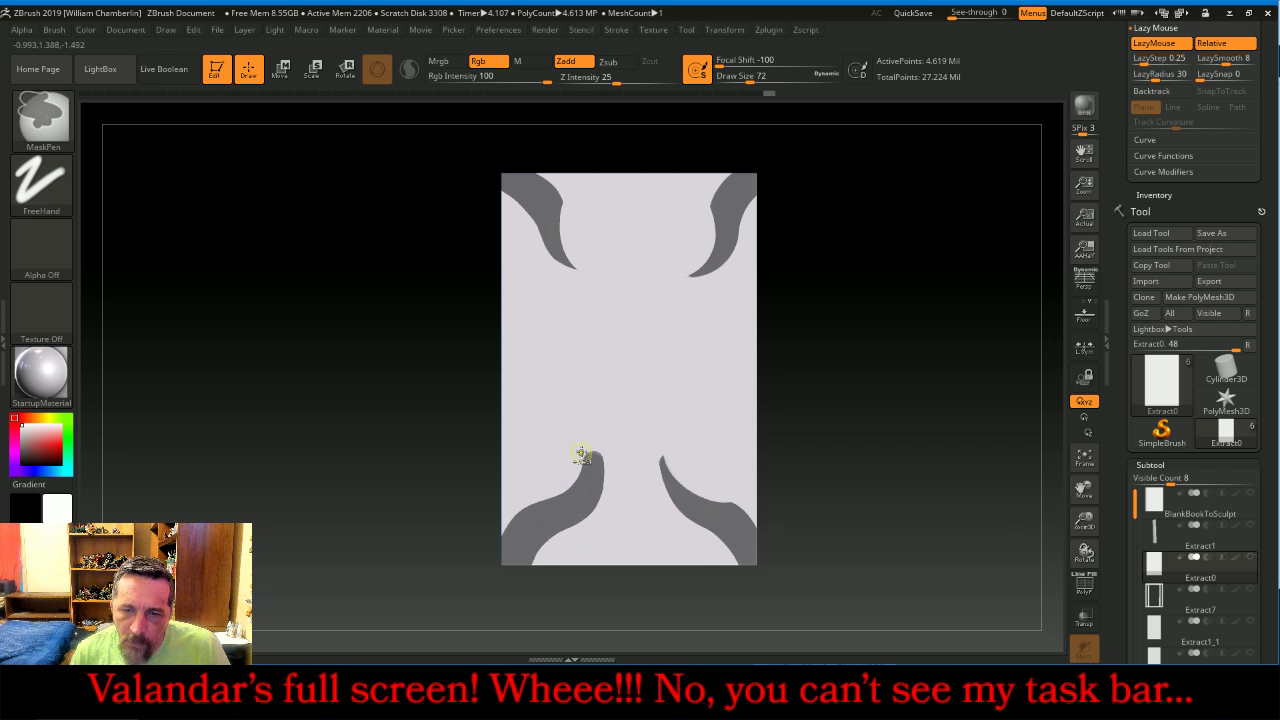
mouse_move(585, 453)
ctrl+mouse_down()
mouse_move(560, 497)
mouse_move(531, 505)
ctrl+mouse_up()
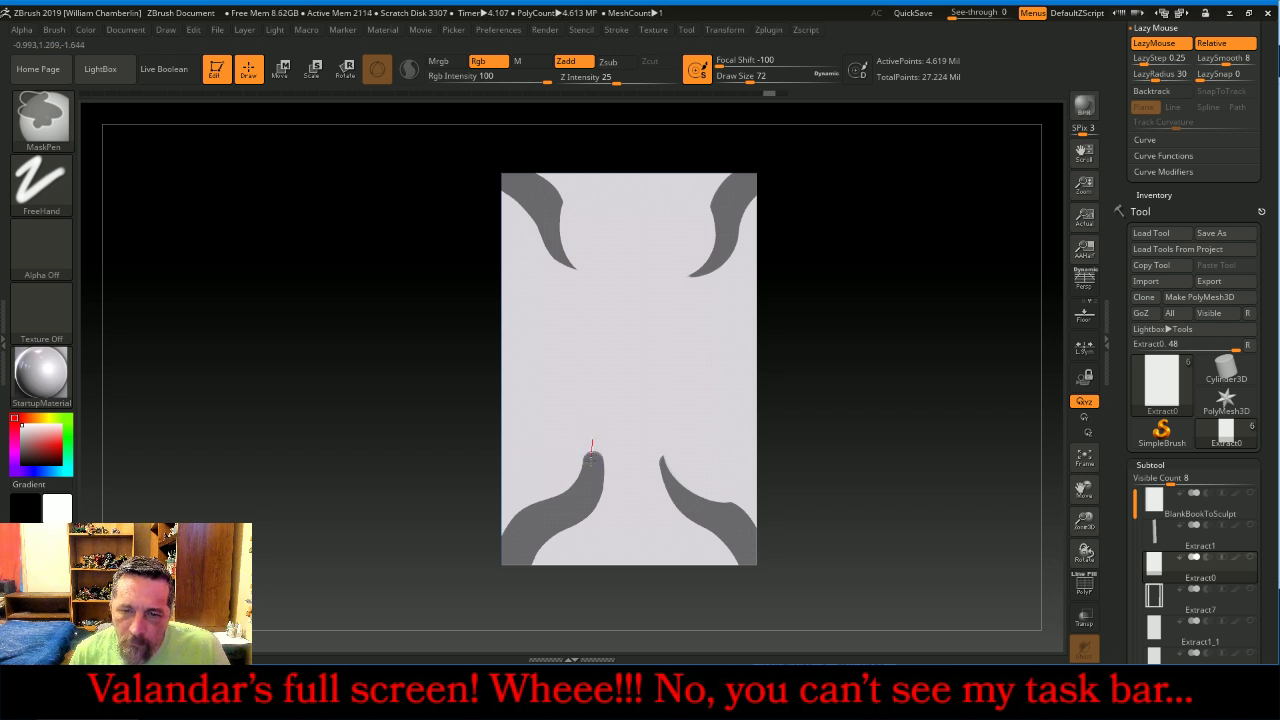
mouse_move(590, 458)
ctrl+mouse_down()
mouse_move(563, 494)
mouse_move(520, 503)
mouse_move(497, 482)
ctrl+mouse_up()
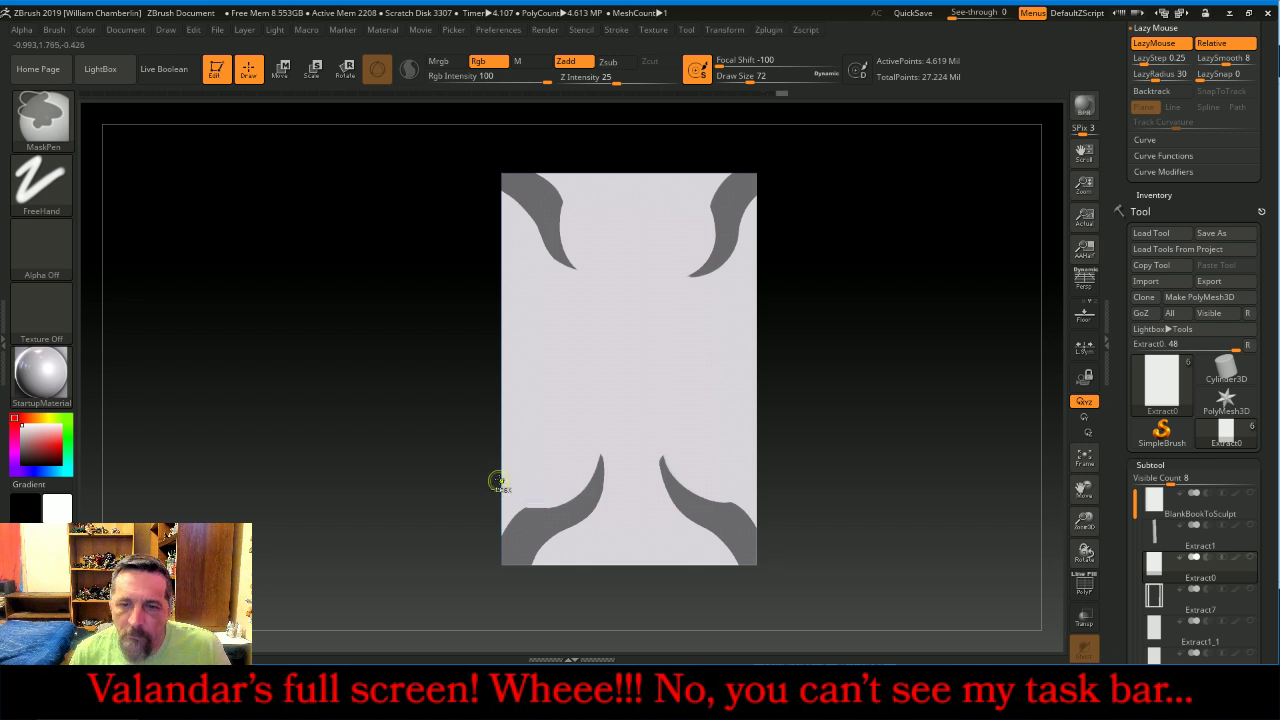
With the Extract7 frame shown, extract the masked corner shapes from Extract0 at thickness 0.05, accept them and clear the masks.
mouse_move(886, 323)
mouse_down()
mouse_move(962, 327)
mouse_move(903, 309)
mouse_move(980, 317)
mouse_up()
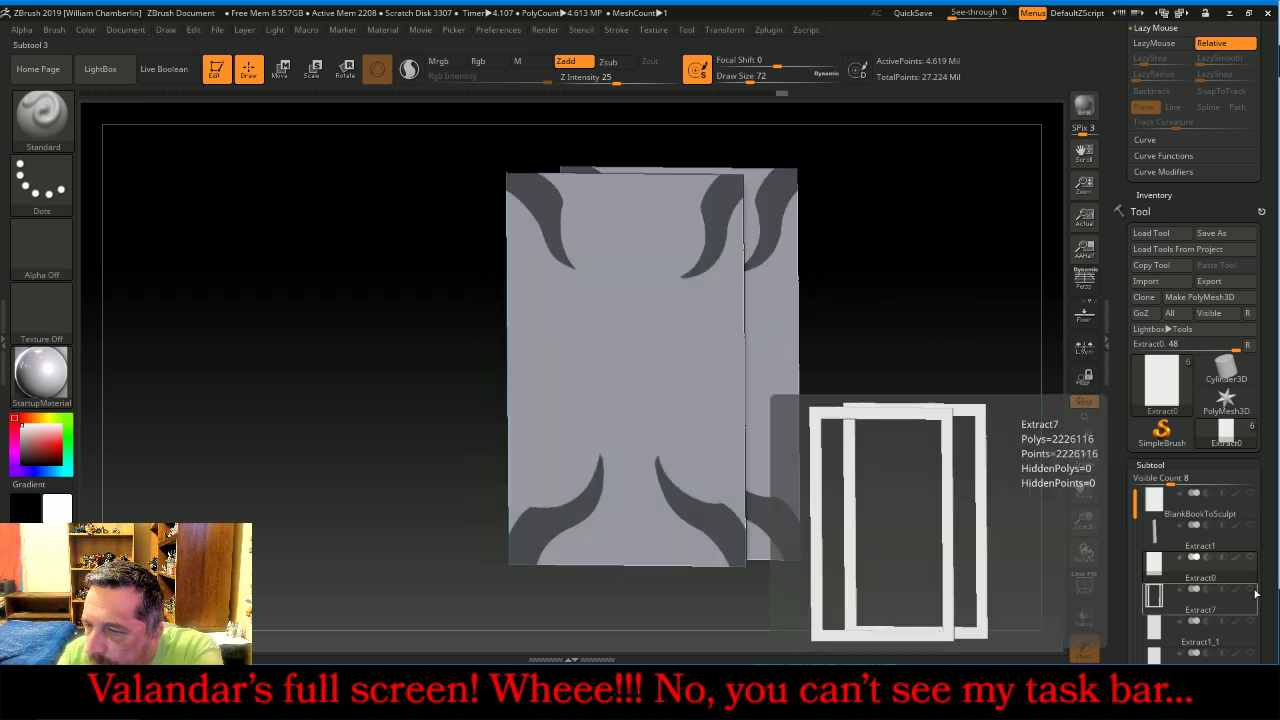
click(1251, 590)
scroll(1275, 556, down, 10)
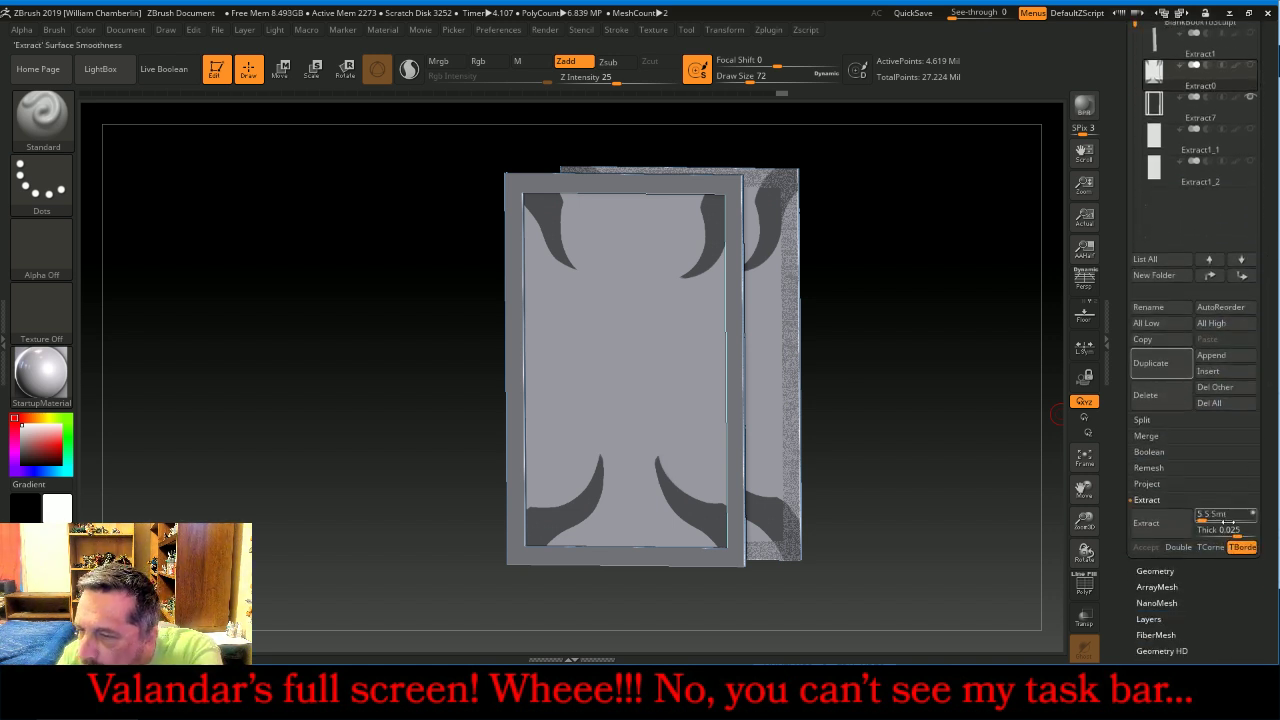
click(1222, 528)
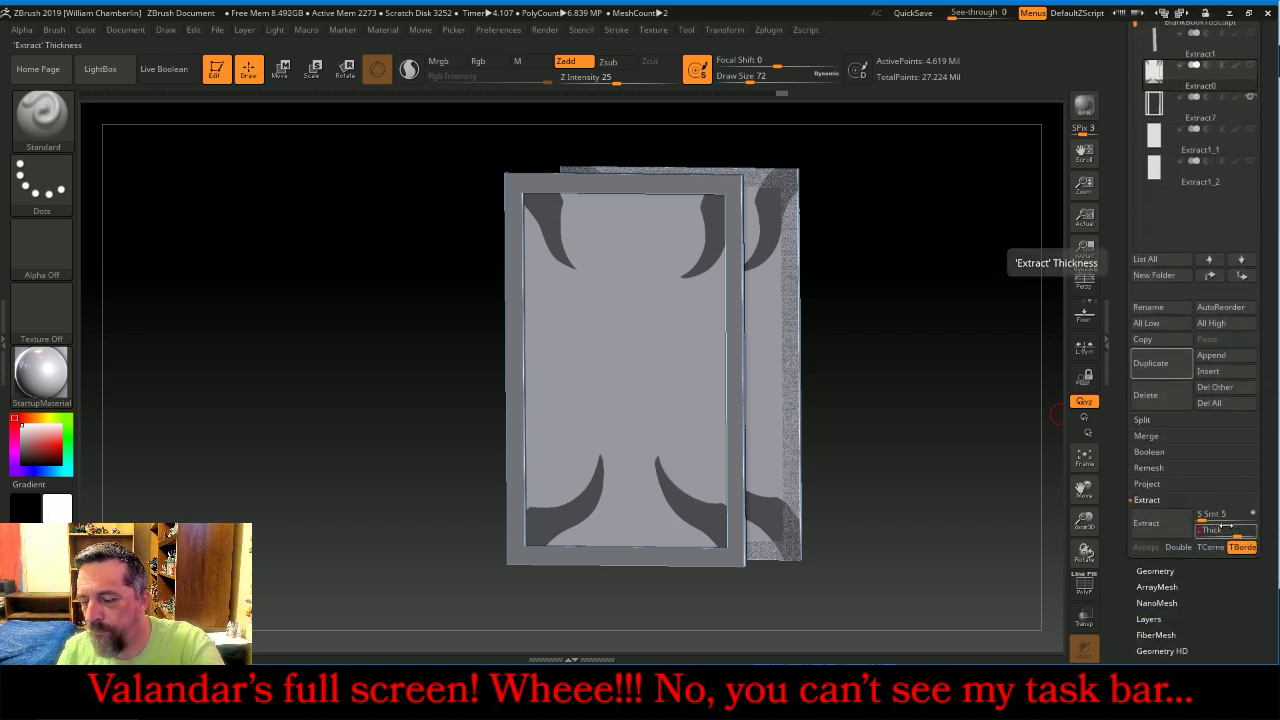
click(1175, 528)
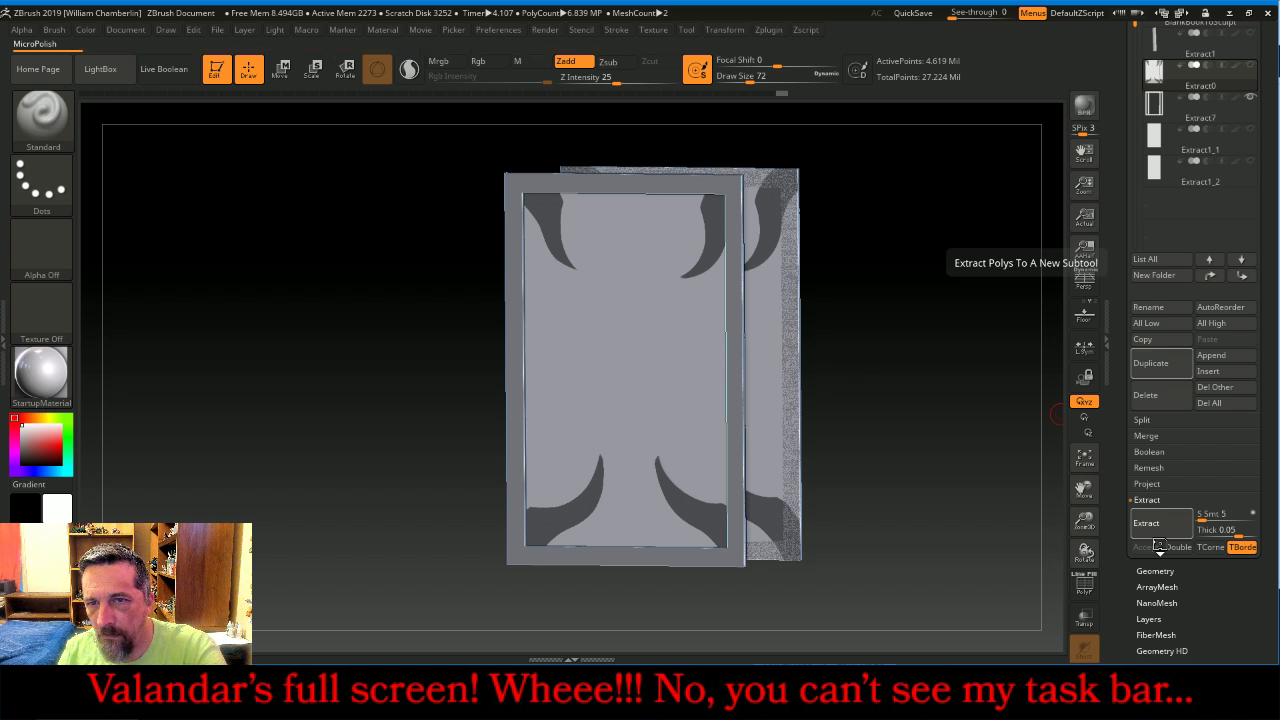
click(1160, 547)
key(ctrl)
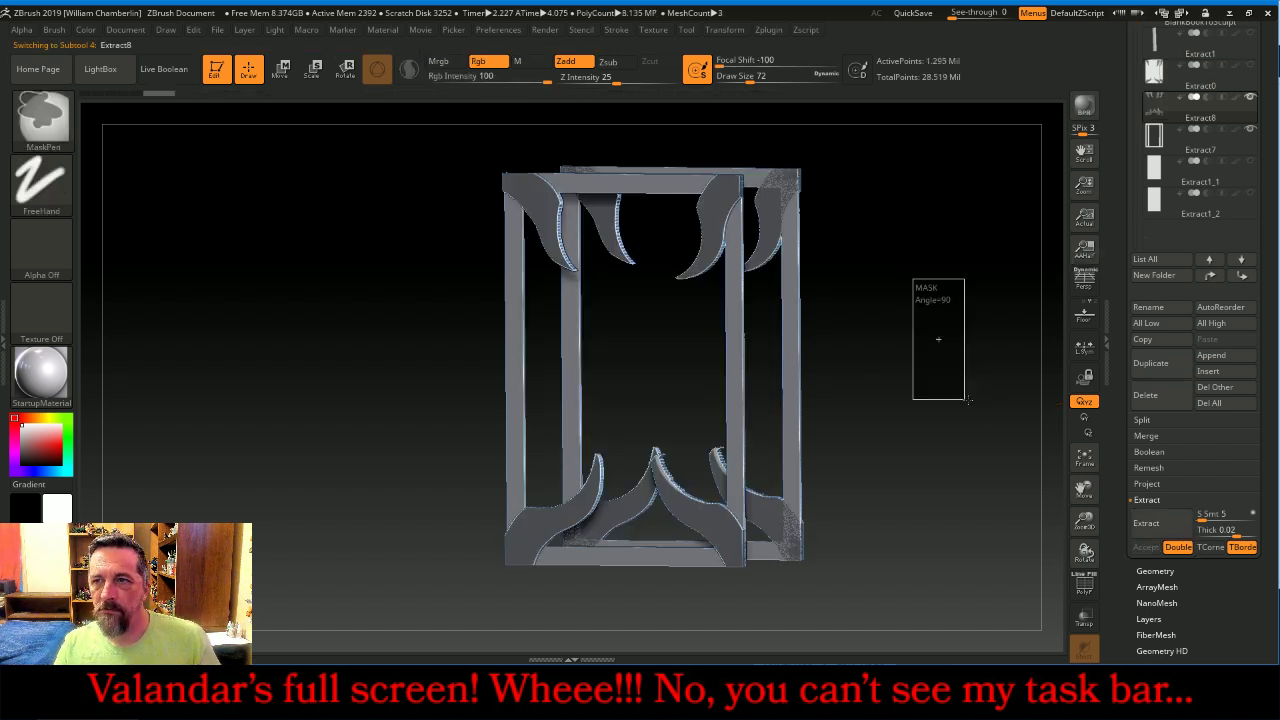
key(alt+Up)
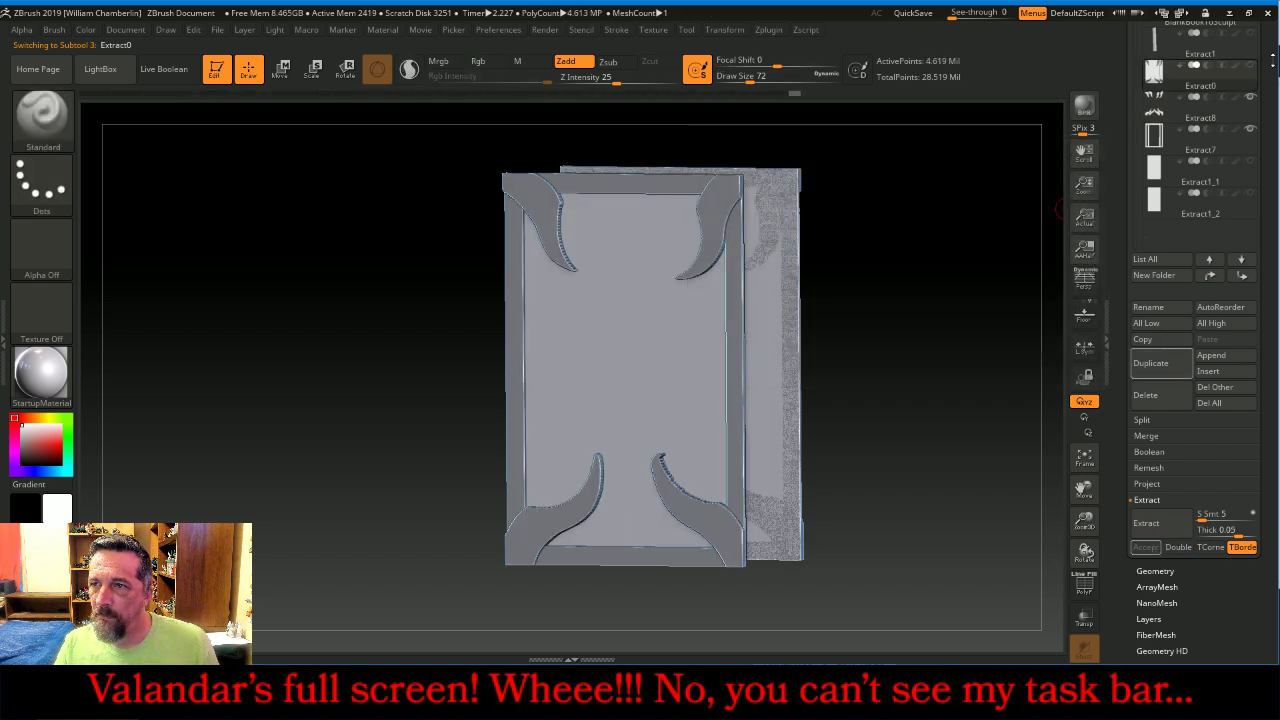
Make the corner ornaments Extract8 the active subtool, hide Extract0 and show BlankBookToSculpt with them.
scroll(1190, 150, up, 3)
click(1141, 111)
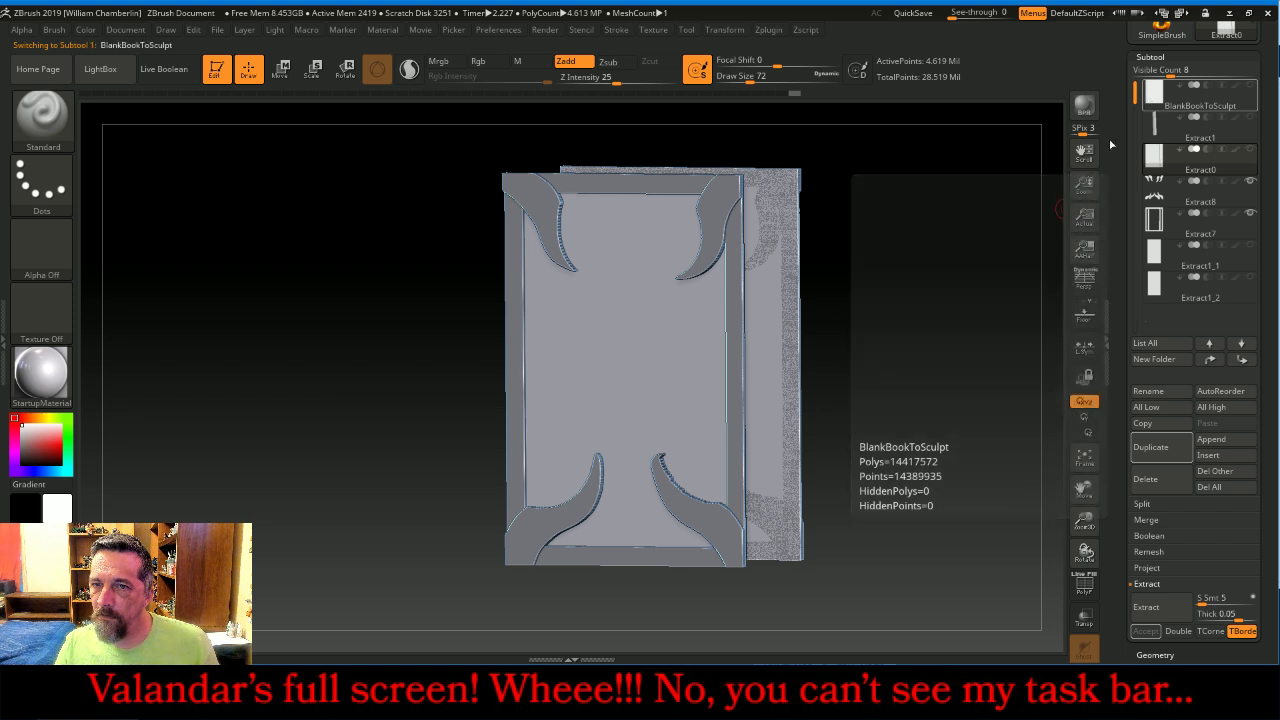
mouse_move(971, 323)
mouse_down()
mouse_move(989, 361)
mouse_move(1015, 240)
mouse_move(951, 307)
mouse_move(824, 348)
mouse_move(887, 346)
mouse_move(991, 309)
mouse_move(943, 337)
mouse_move(960, 330)
mouse_up()
ctrl+shift+click(1168, 199)
click(1253, 87)
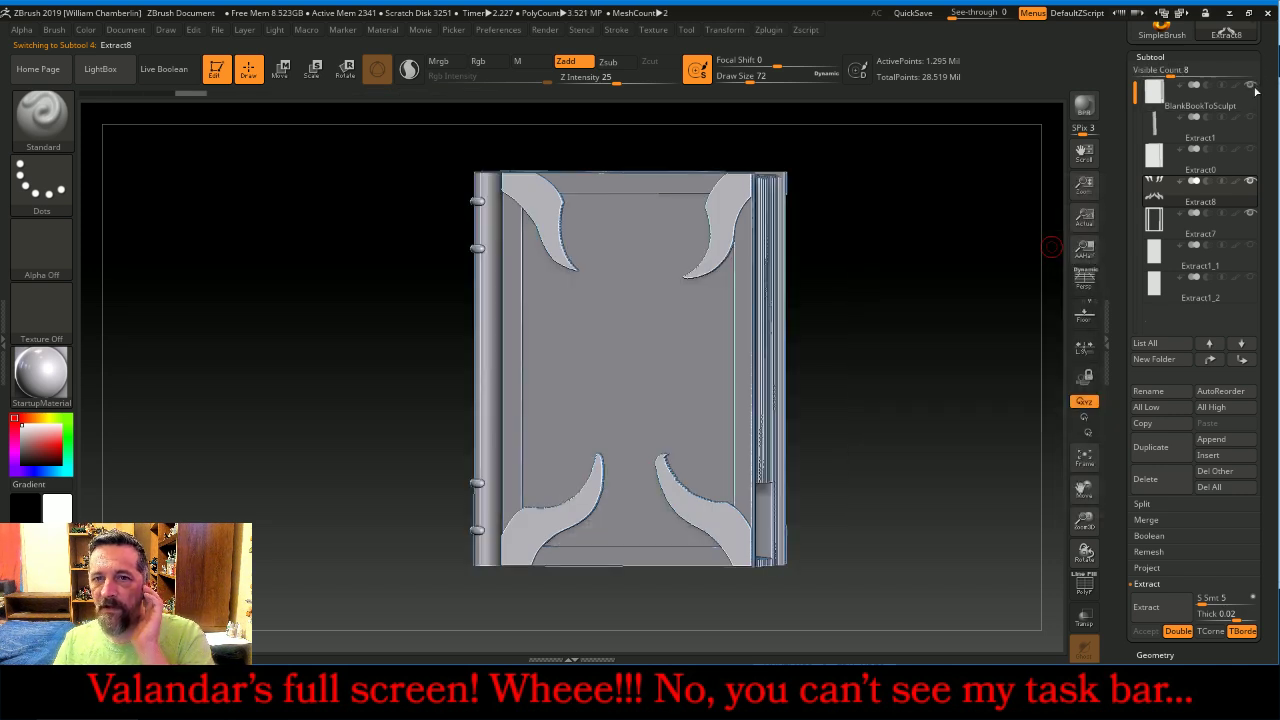
mouse_move(867, 380)
mouse_down()
mouse_move(911, 380)
mouse_move(866, 363)
mouse_move(858, 384)
mouse_up()
Switch to the YouTube live chat in Firefox, dismiss the update notice and post the reply "I think they were like $5 on Gumroad".
click(515, 690)
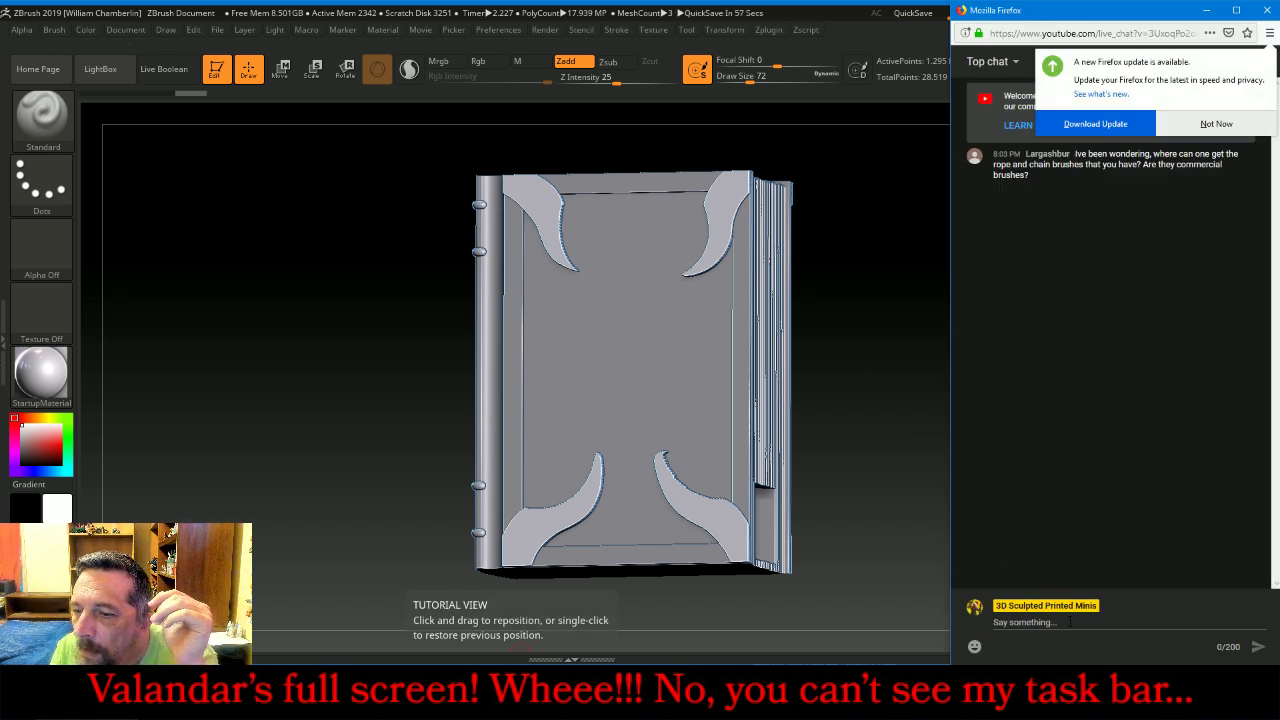
click(1236, 130)
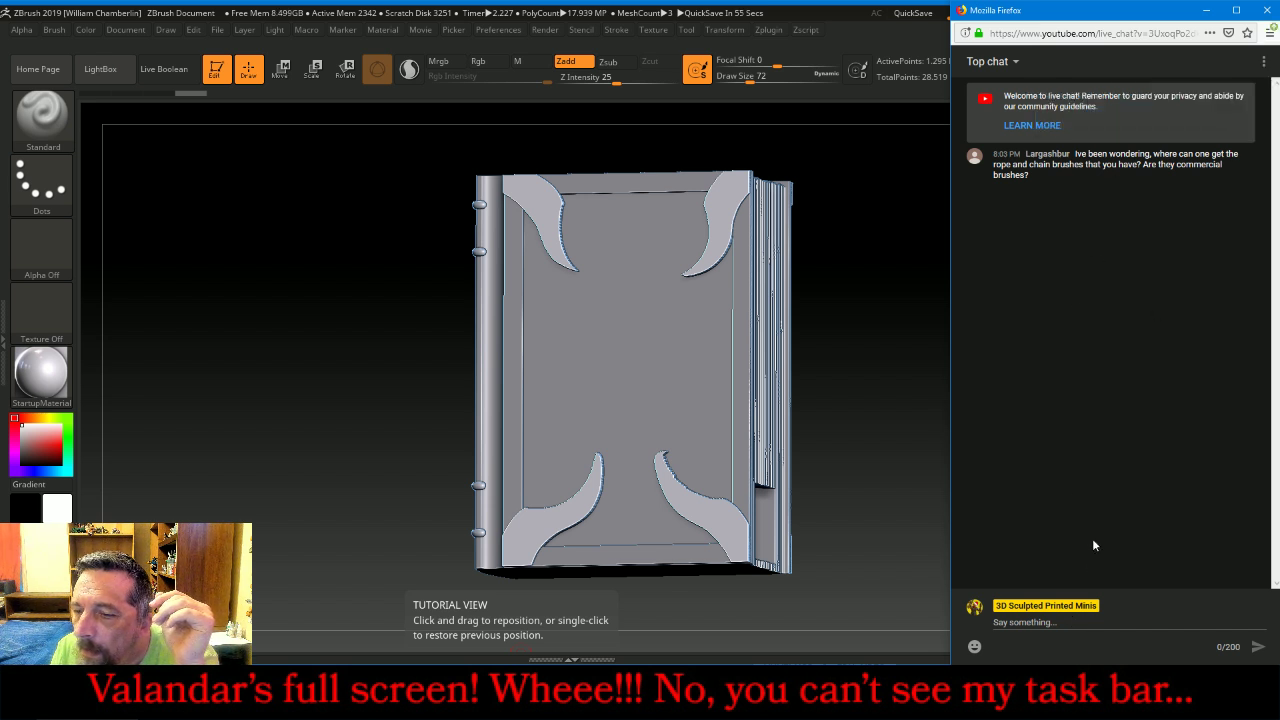
click(1088, 624)
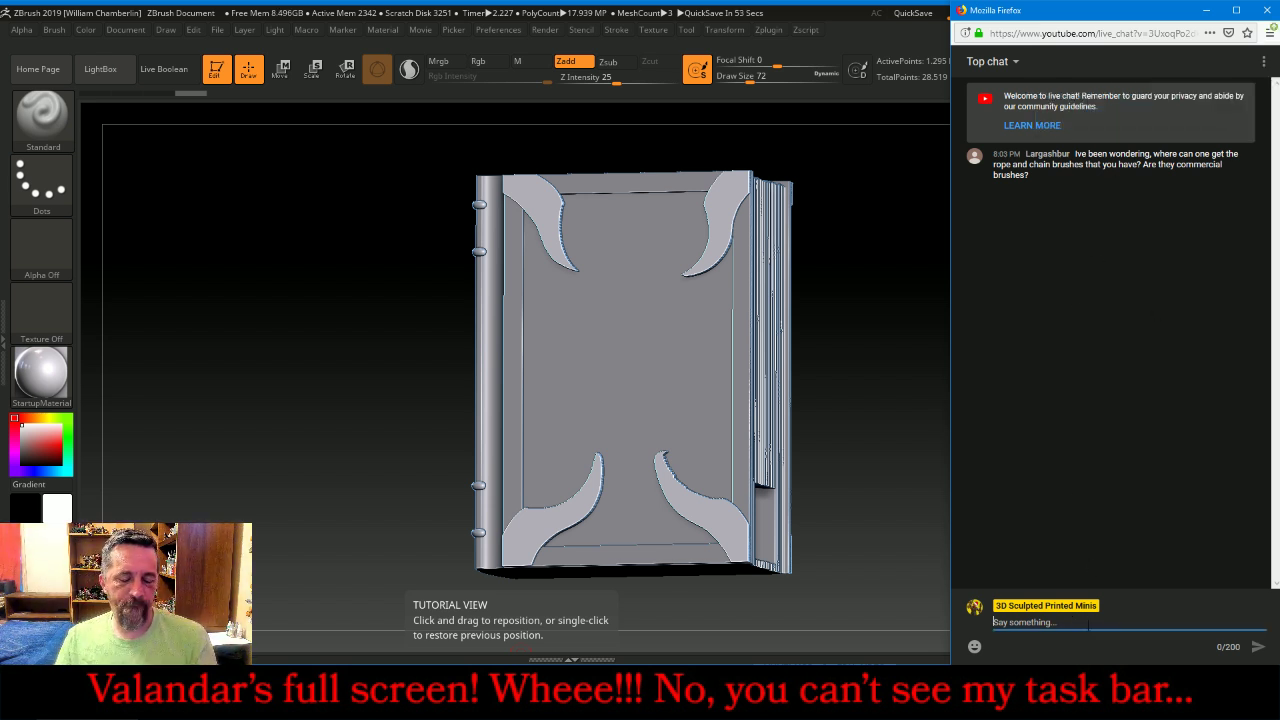
text(I think they wer)
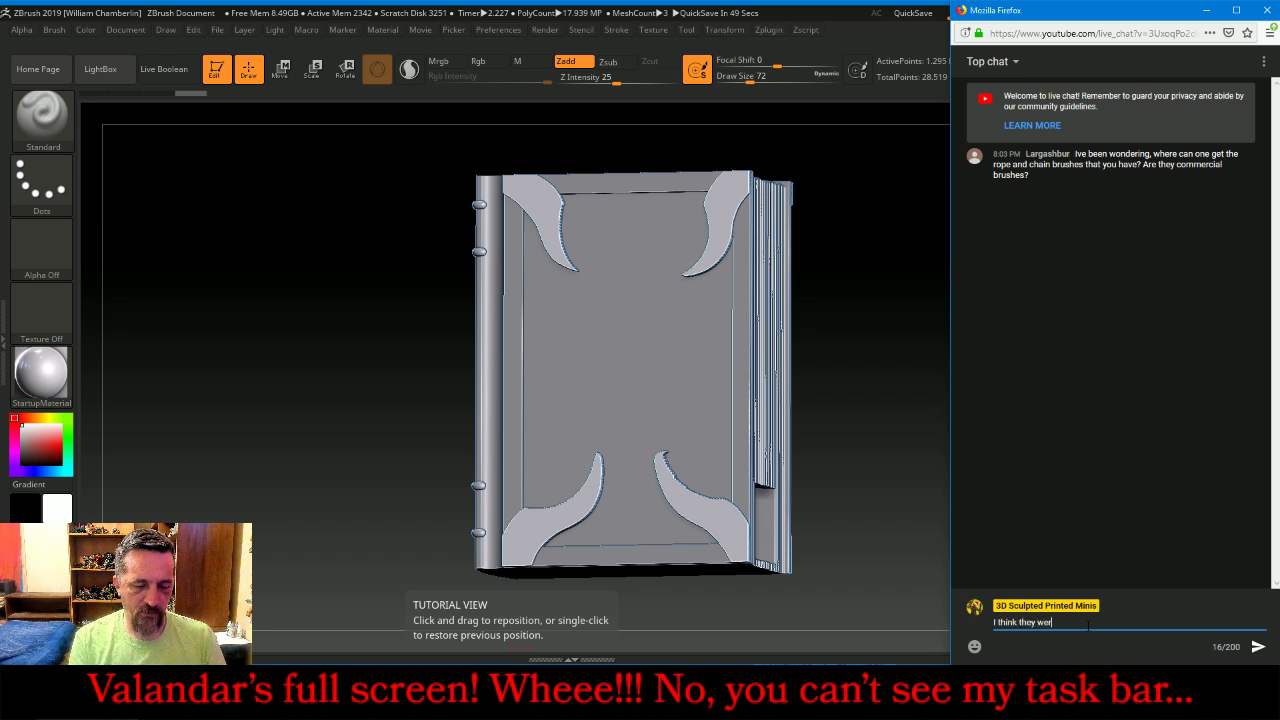
text(e like $5 on)
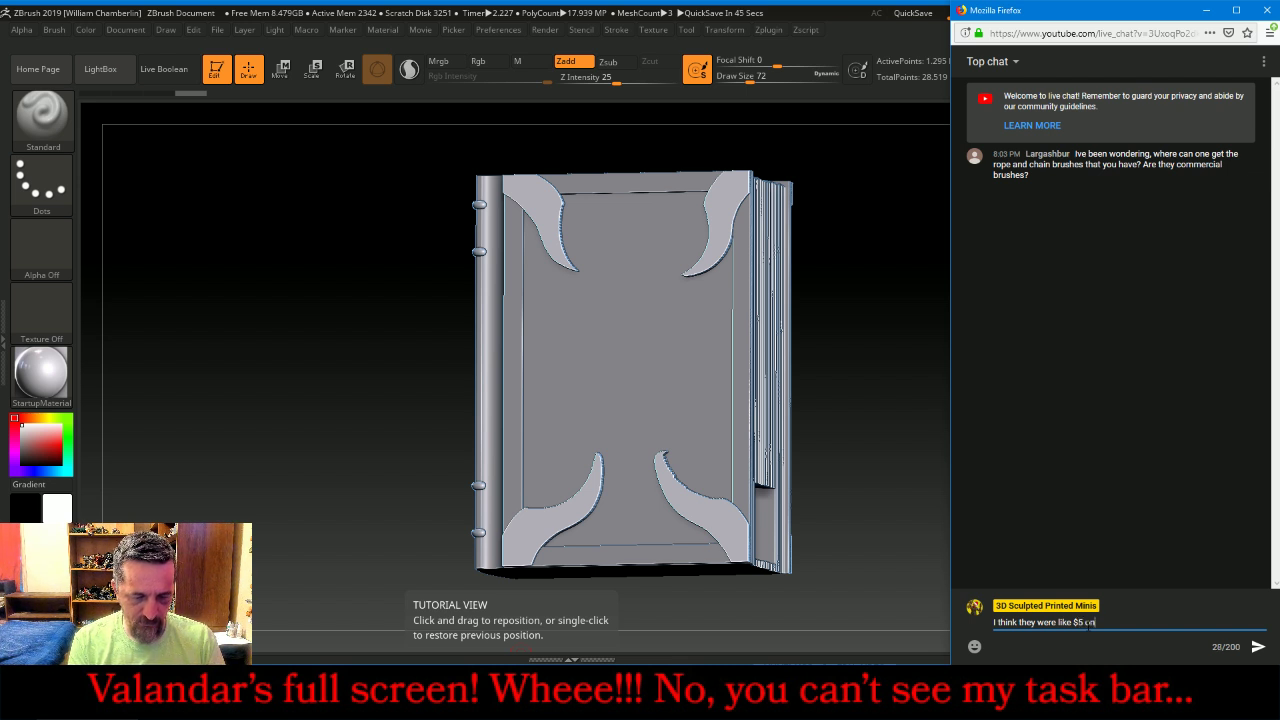
text( Gumroad)
key(Return)
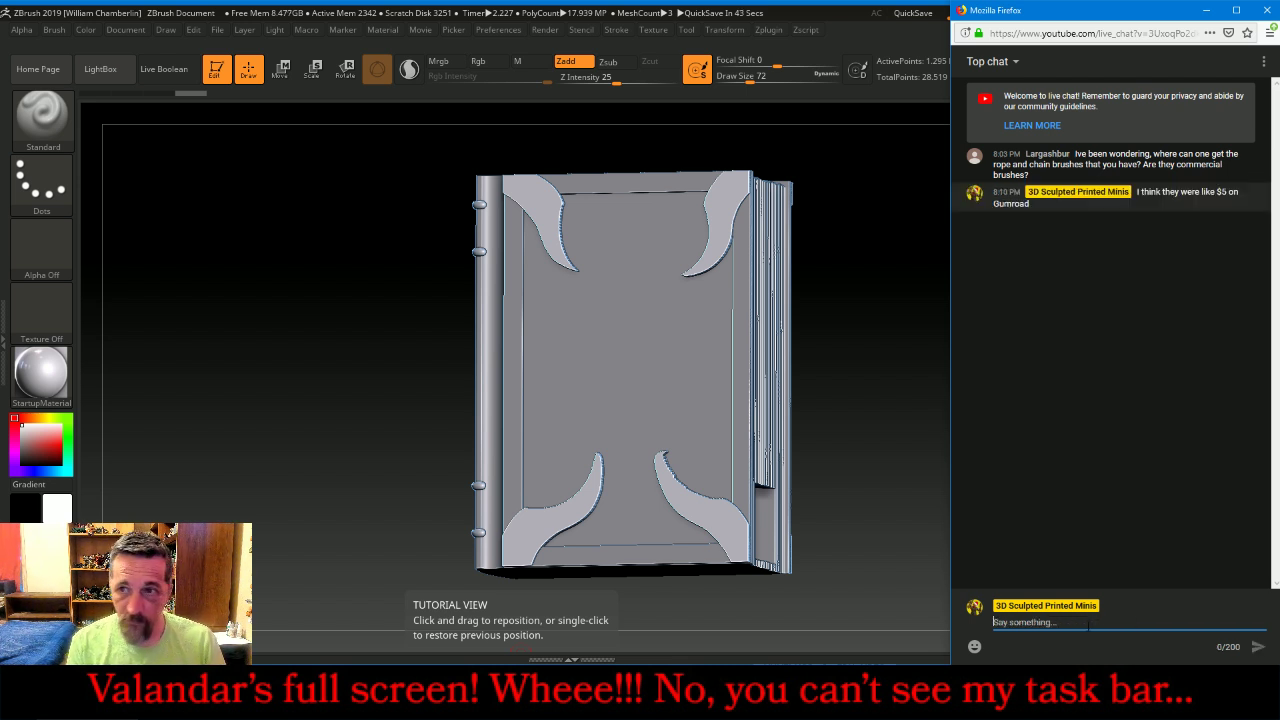
click(831, 433)
Back in ZBrush, remesh the corner ornaments Extract8 with DynaMesh at a resolution of 512.
drag(878, 425, 740, 435)
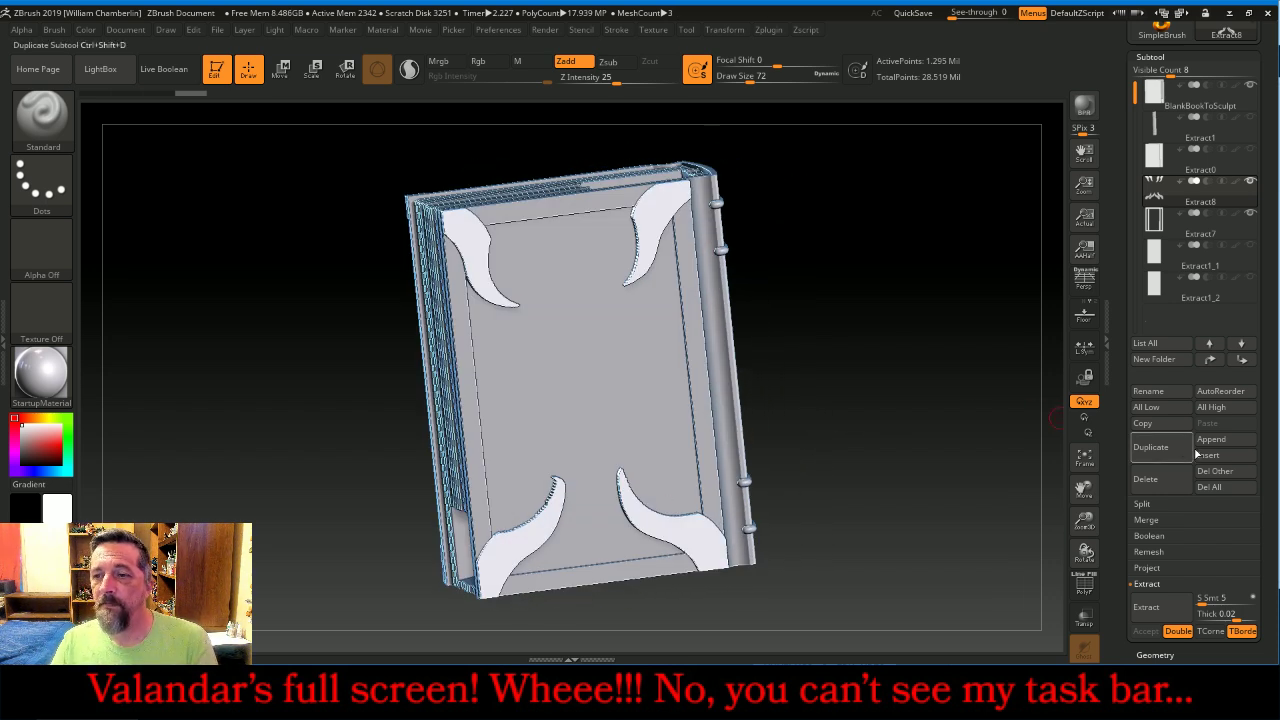
drag(1270, 436, 1268, 316)
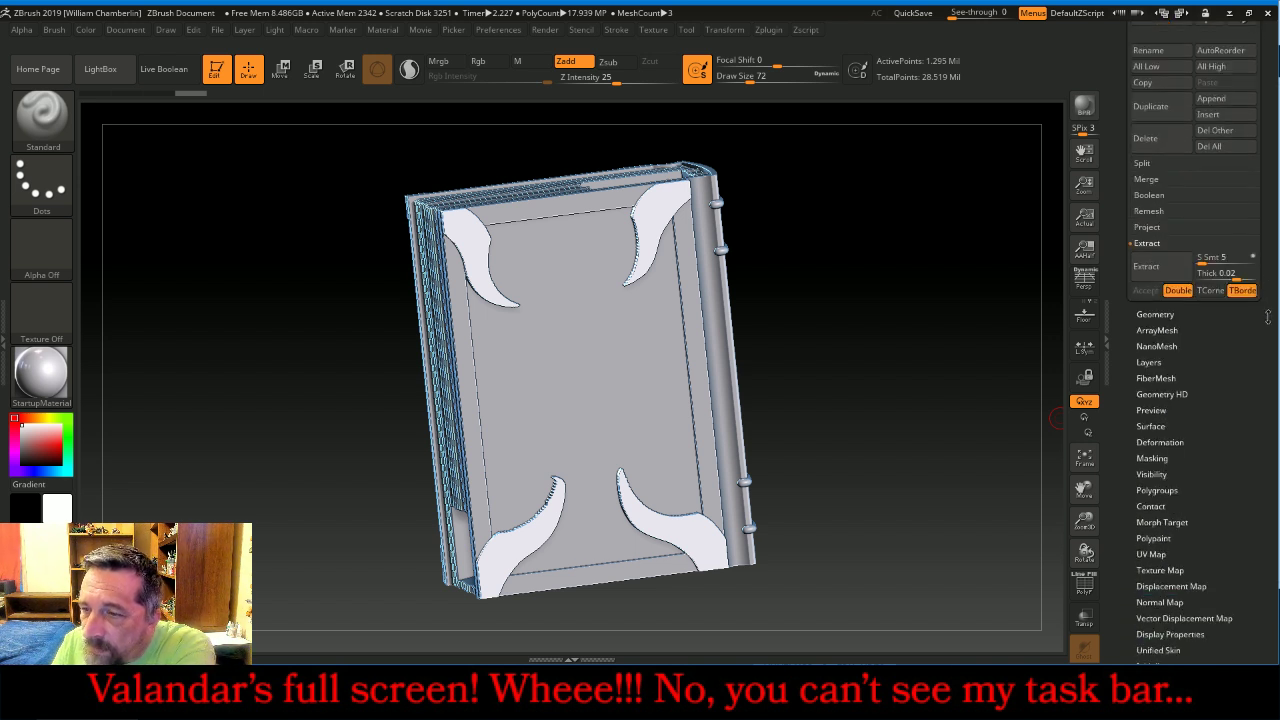
click(1160, 314)
click(1227, 318)
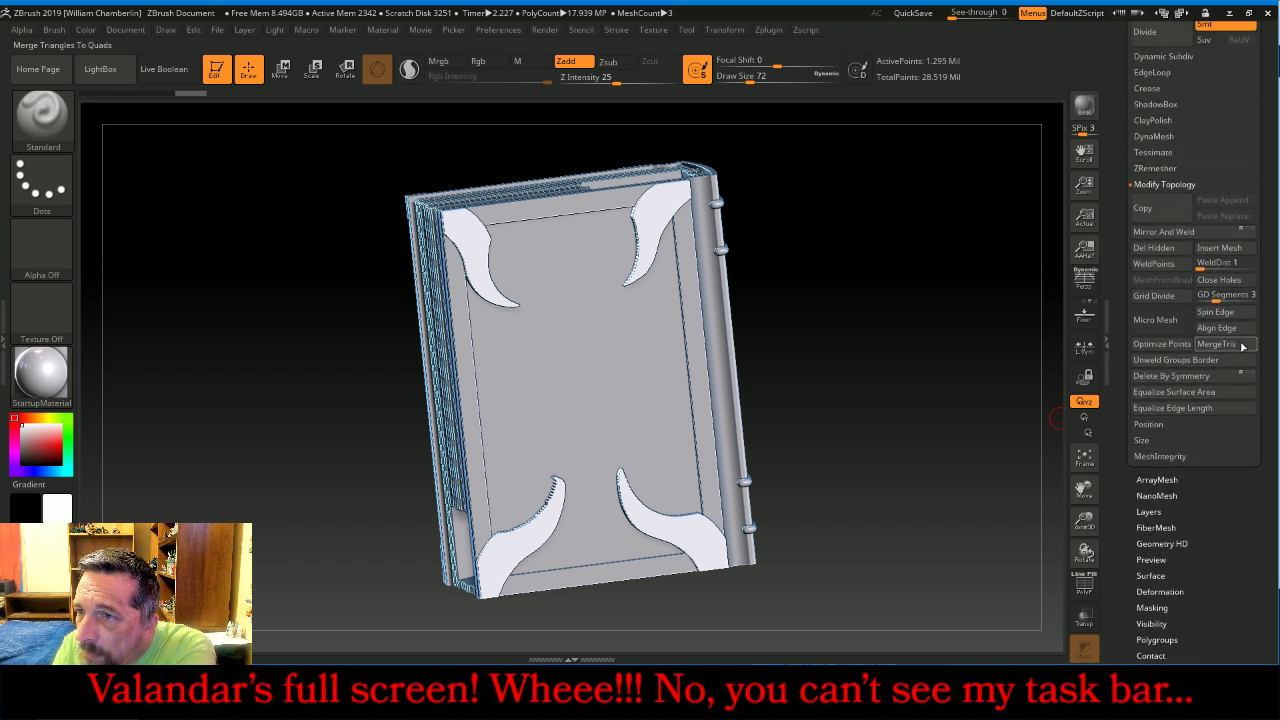
click(1183, 139)
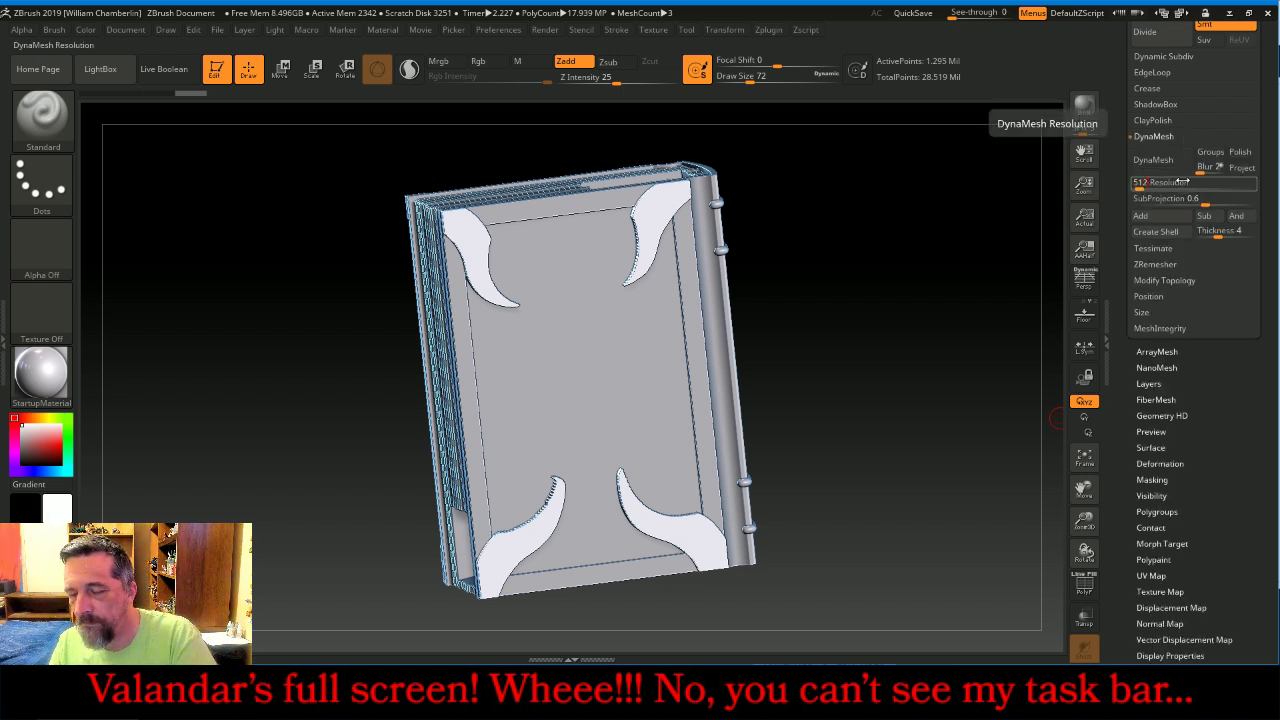
click(1177, 160)
click(1180, 155)
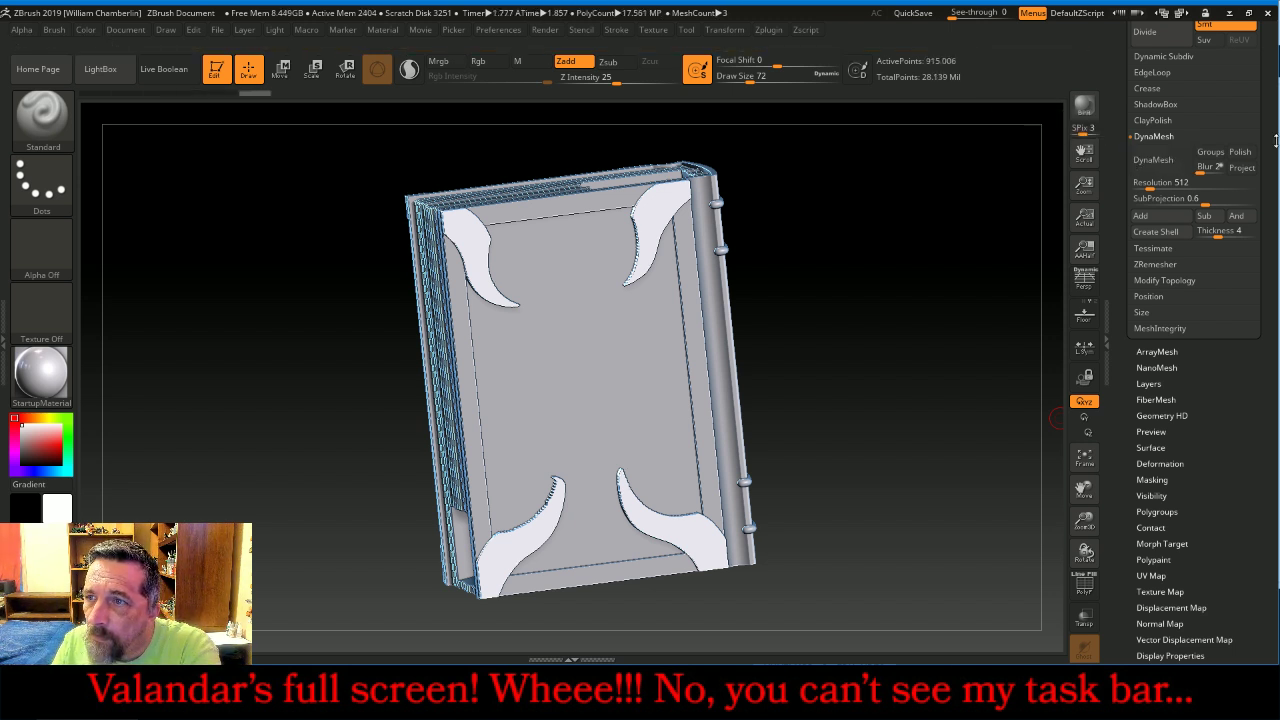
Divide the remeshed corner ornaments once to add a second subdivision level.
scroll(1269, 143, up, 2)
key(ctrl+d)
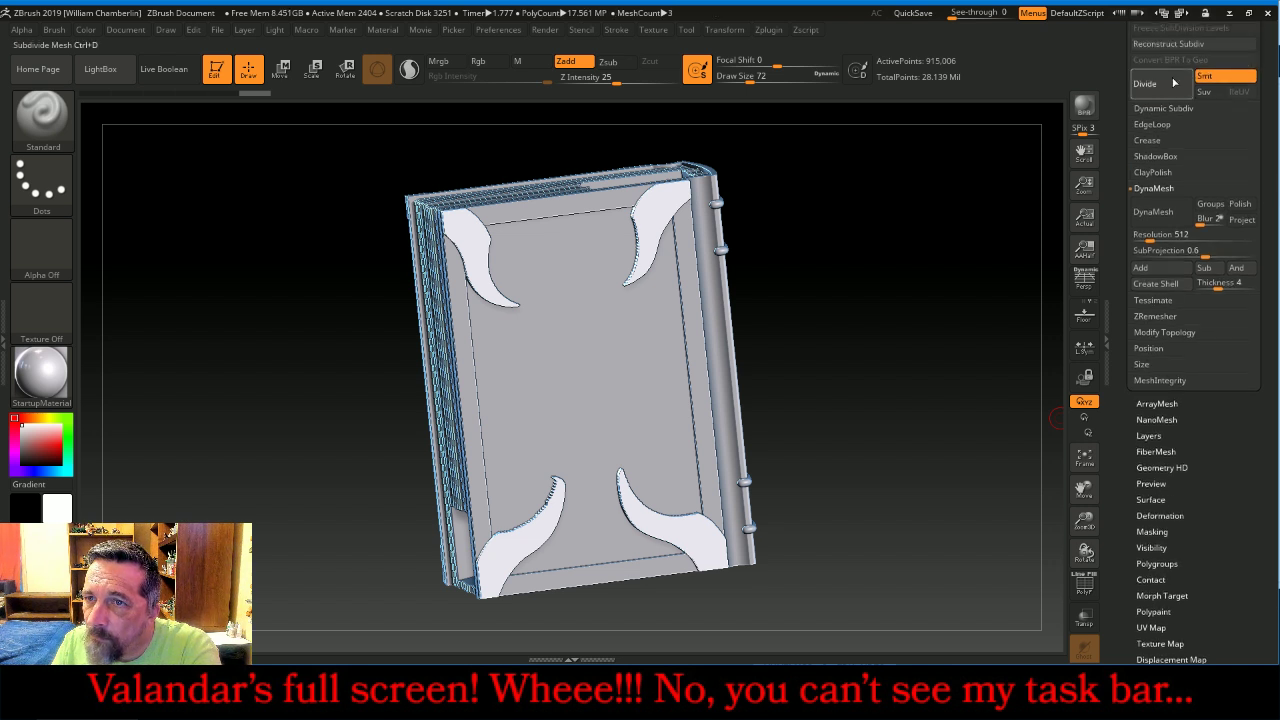
scroll(1270, 100, up, 6)
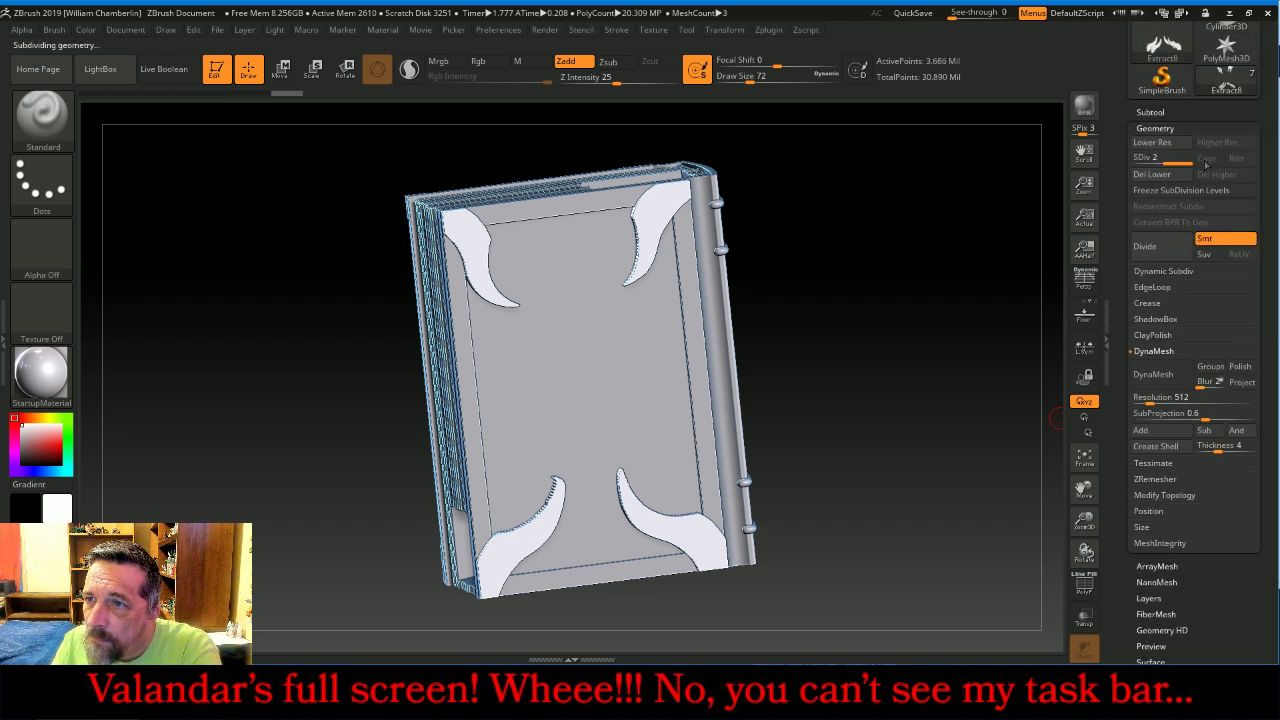
Make the cover border Extract7 the active subtool, remesh it with DynaMesh at a resolution of 512 and divide it once.
click(1150, 112)
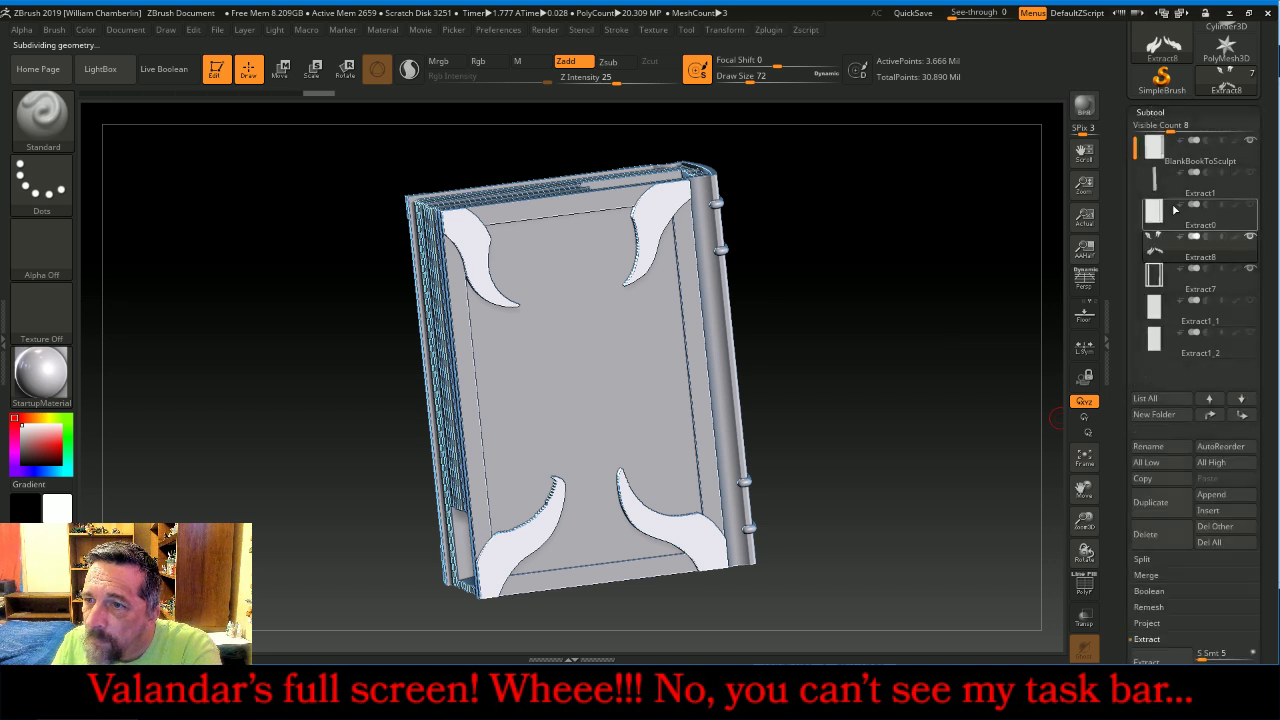
click(1170, 282)
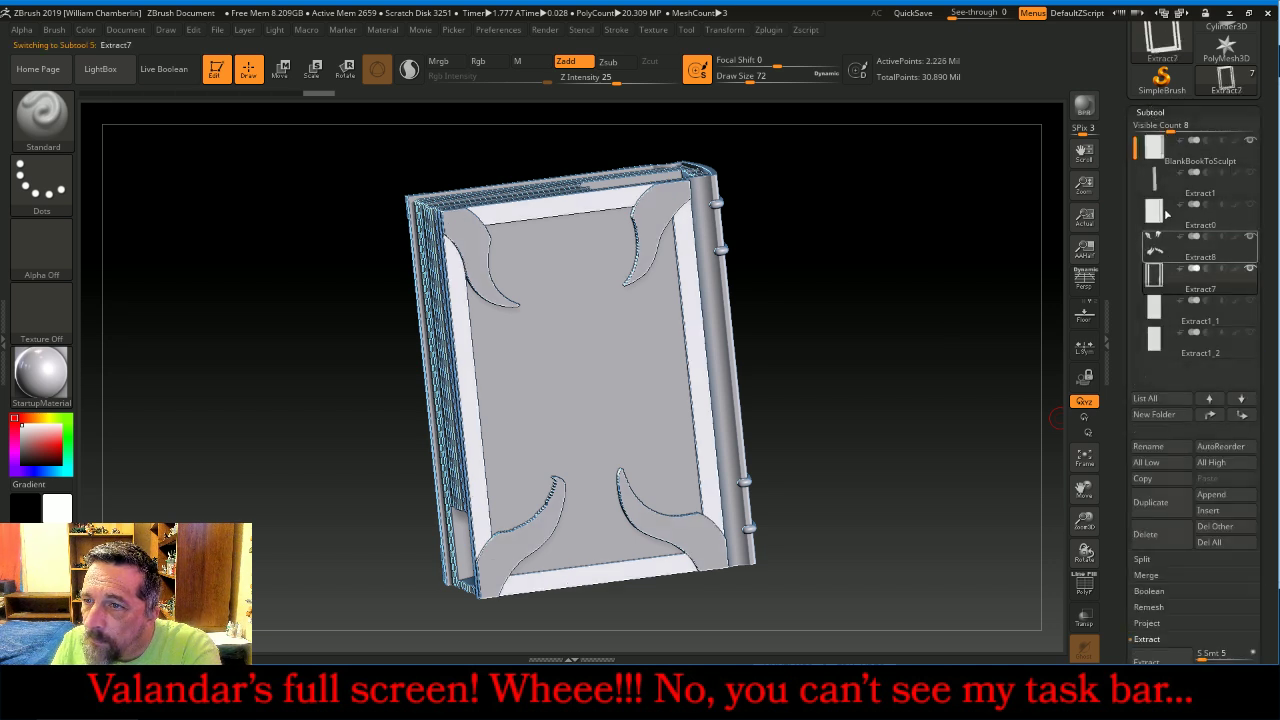
click(1150, 112)
click(1155, 128)
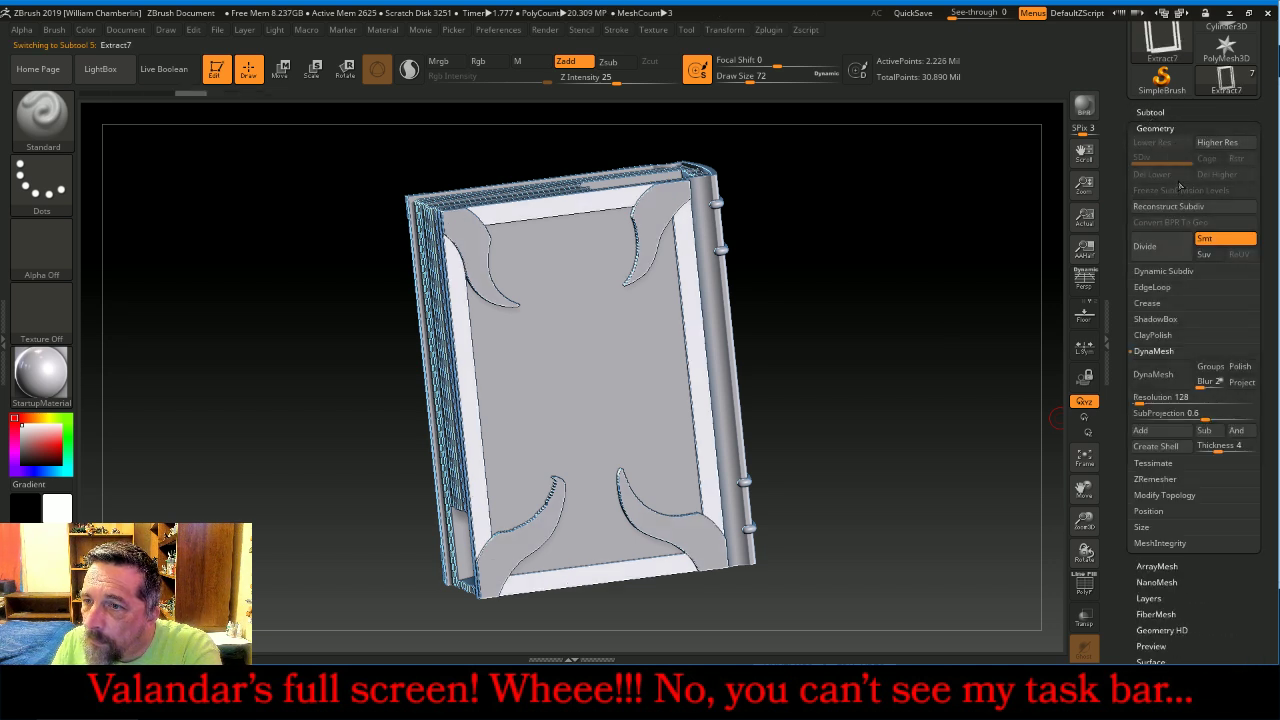
click(1166, 398)
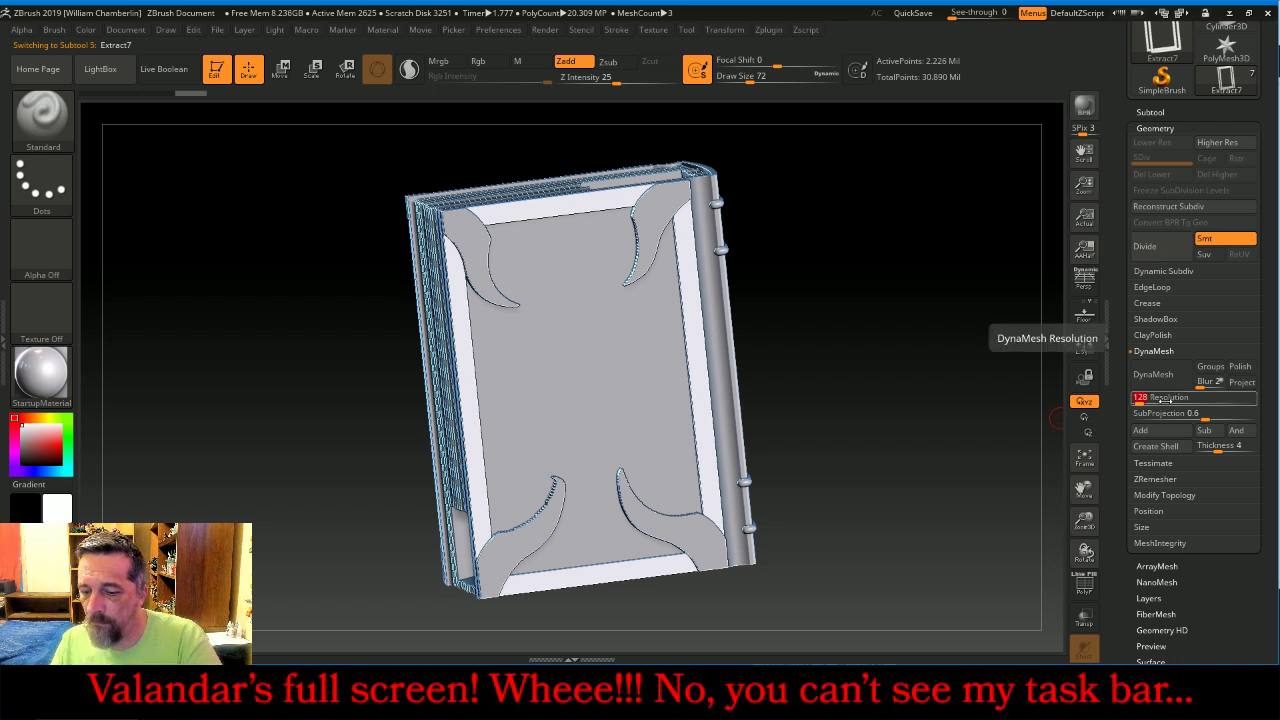
text(512)
key(Return)
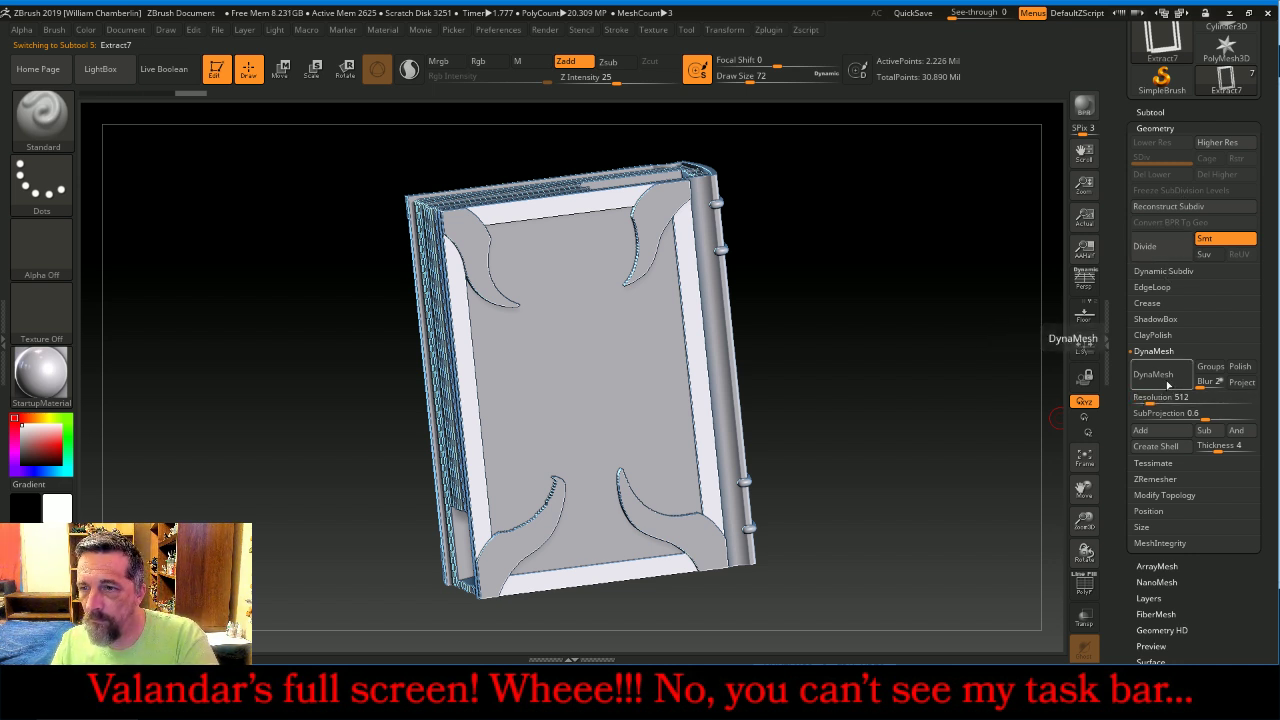
click(1160, 374)
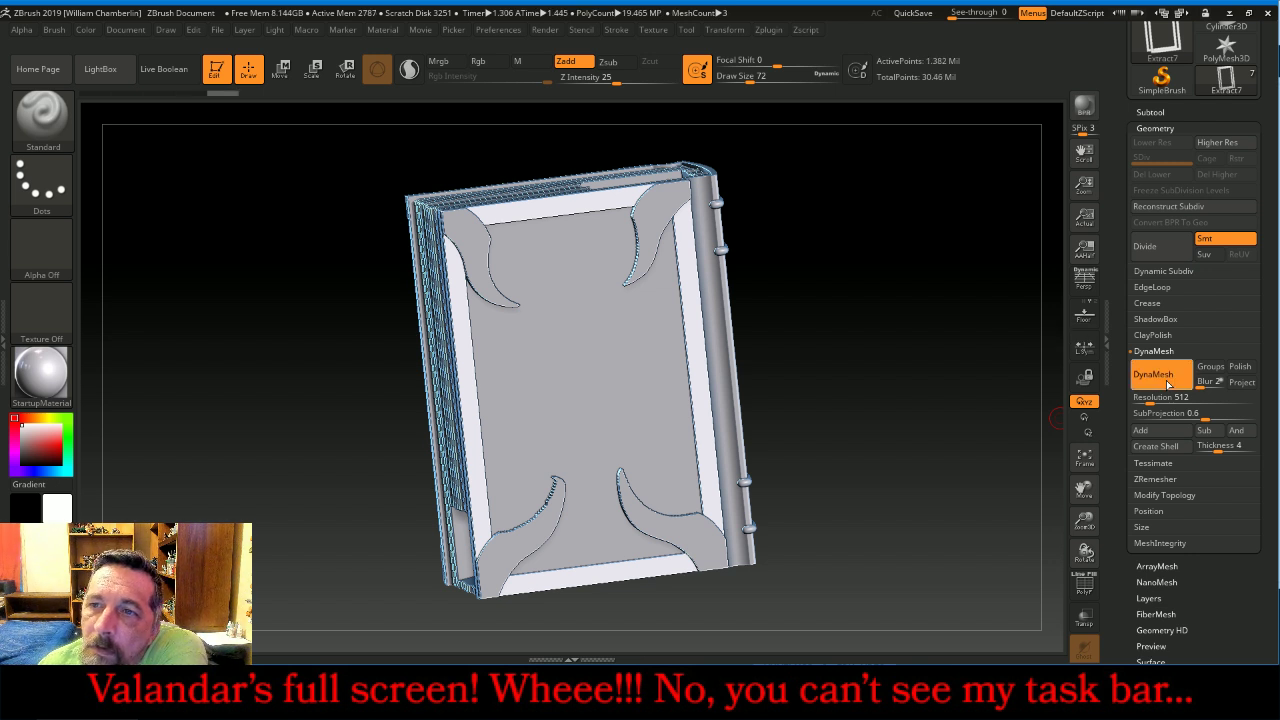
click(1160, 374)
click(1145, 246)
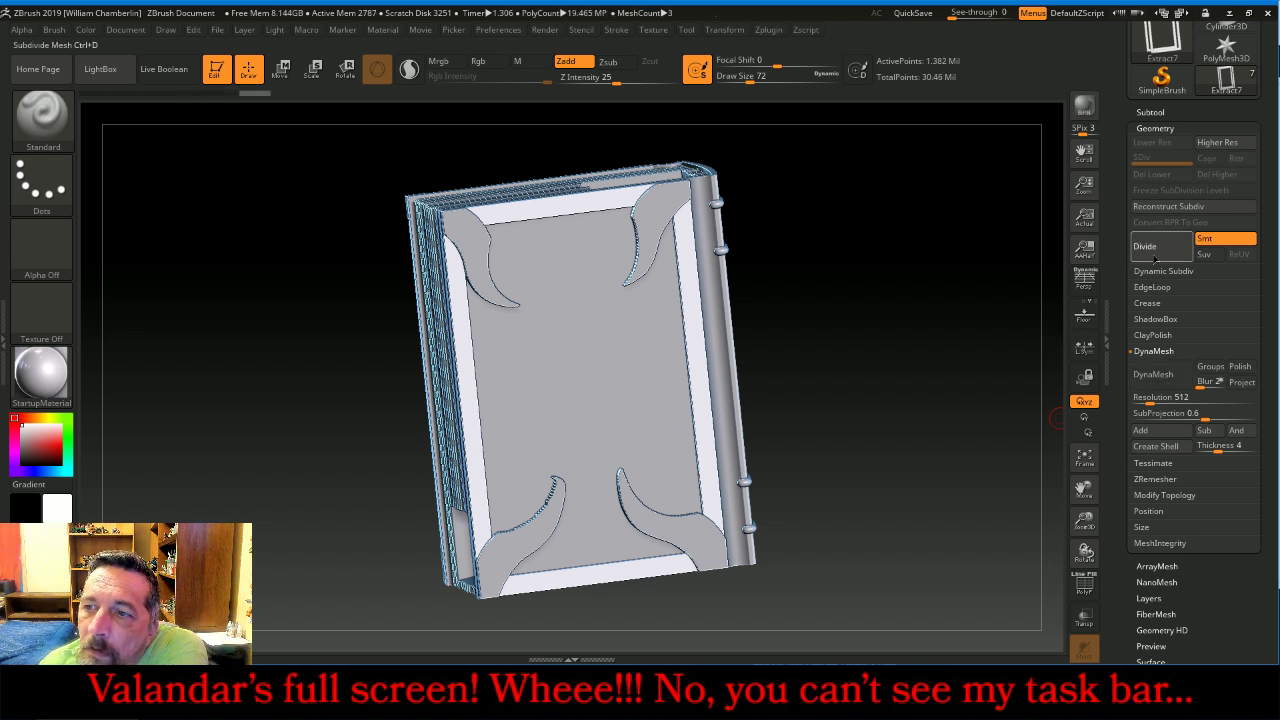
Choose the Layer brush for adding raised details to the upper part of the cover border.
mouse_move(943, 311)
mouse_down()
mouse_move(917, 327)
mouse_move(931, 317)
mouse_move(975, 329)
mouse_move(945, 310)
mouse_up()
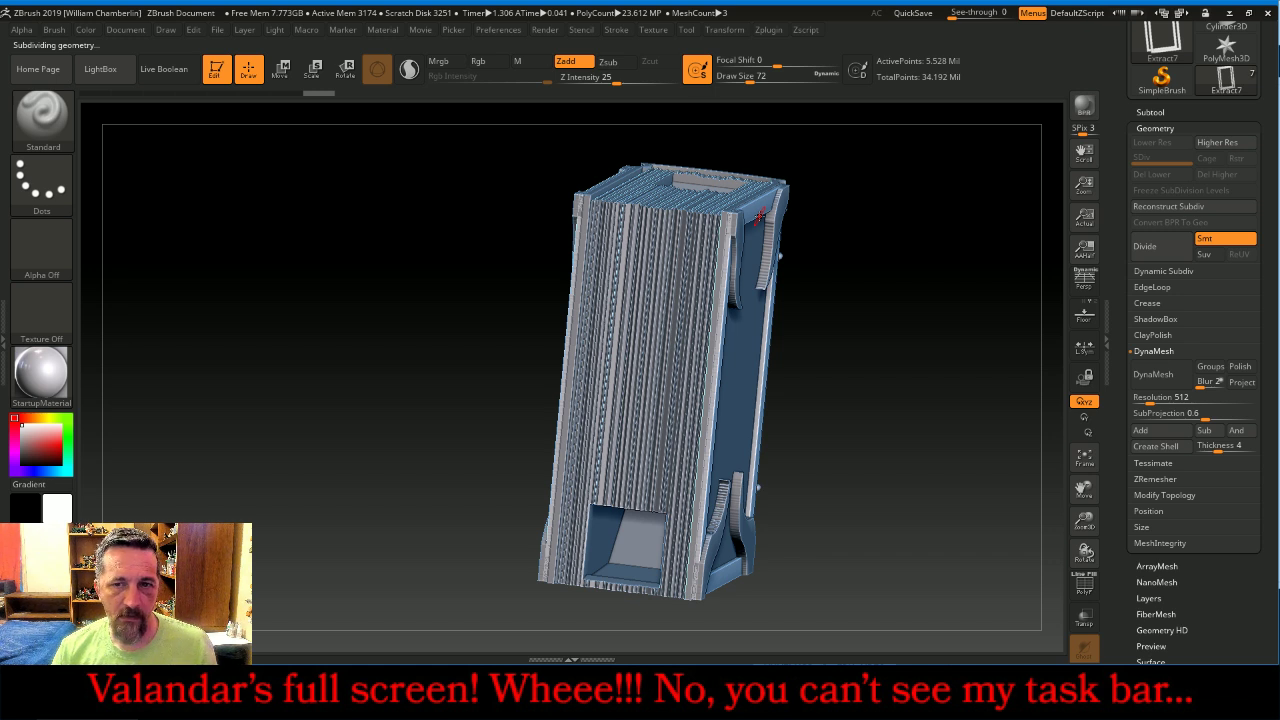
drag(847, 243, 870, 263)
drag(1097, 524, 1094, 565)
drag(1075, 481, 1095, 545)
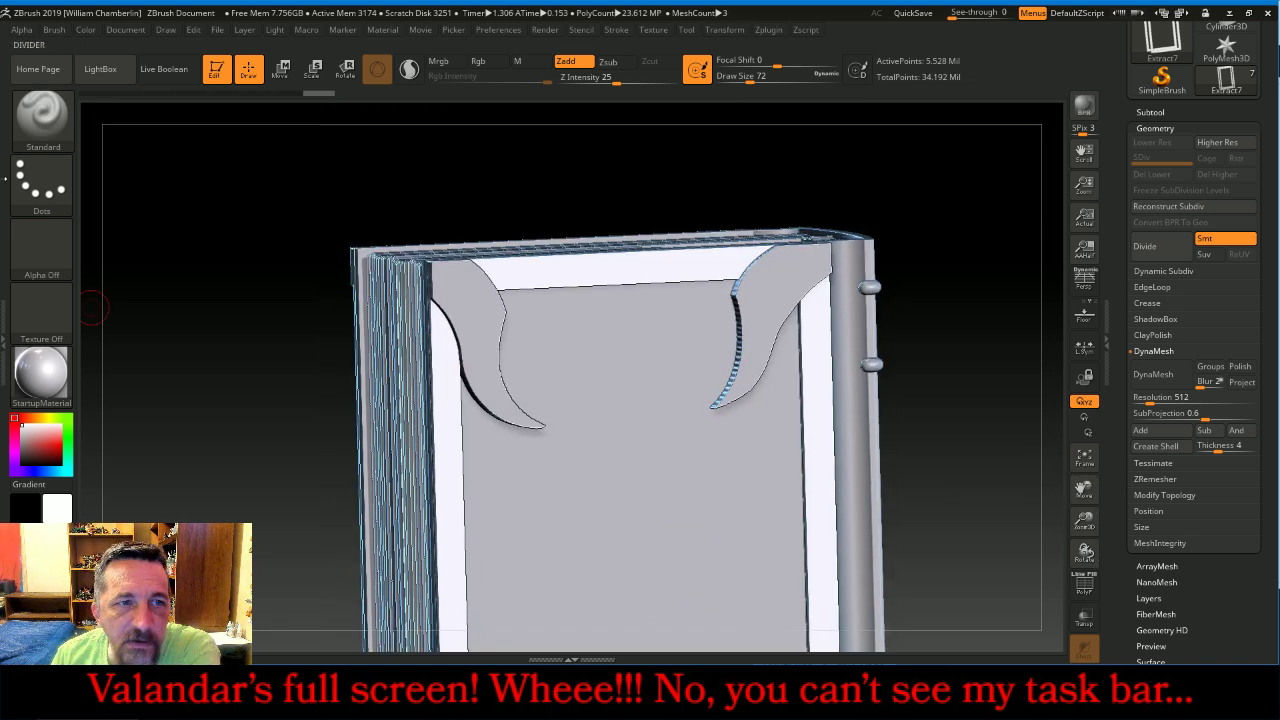
click(48, 134)
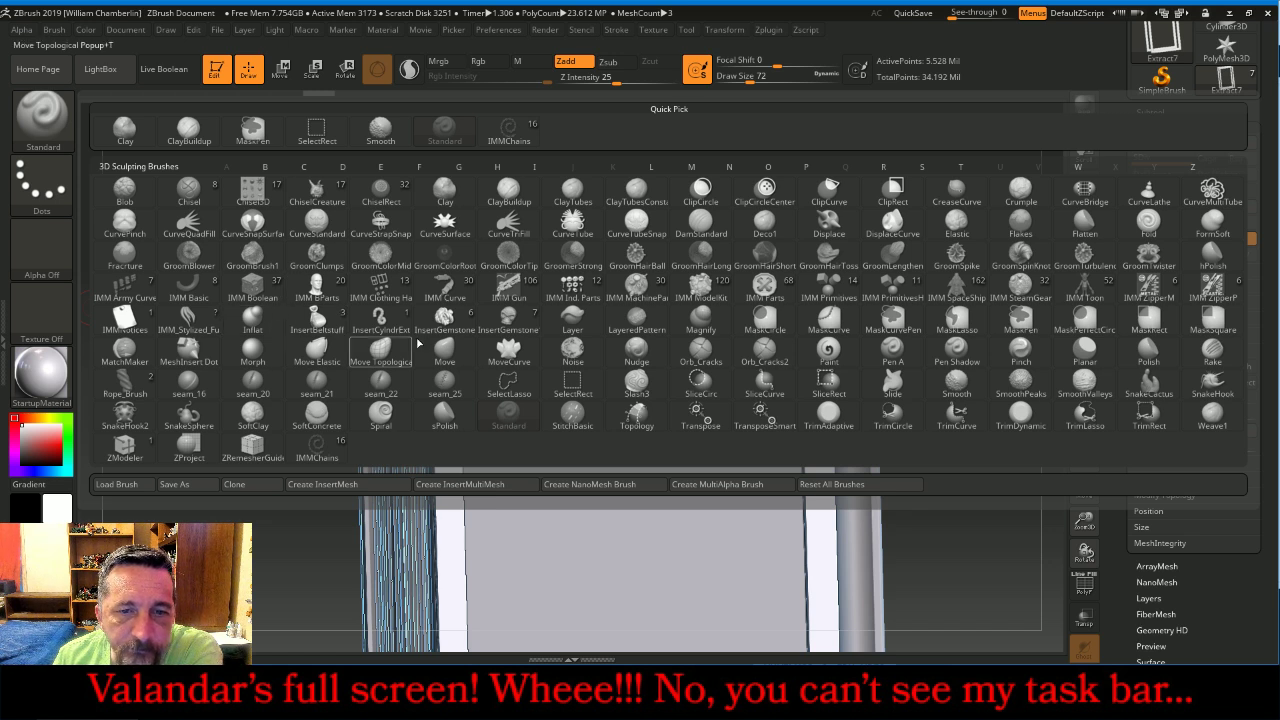
click(573, 318)
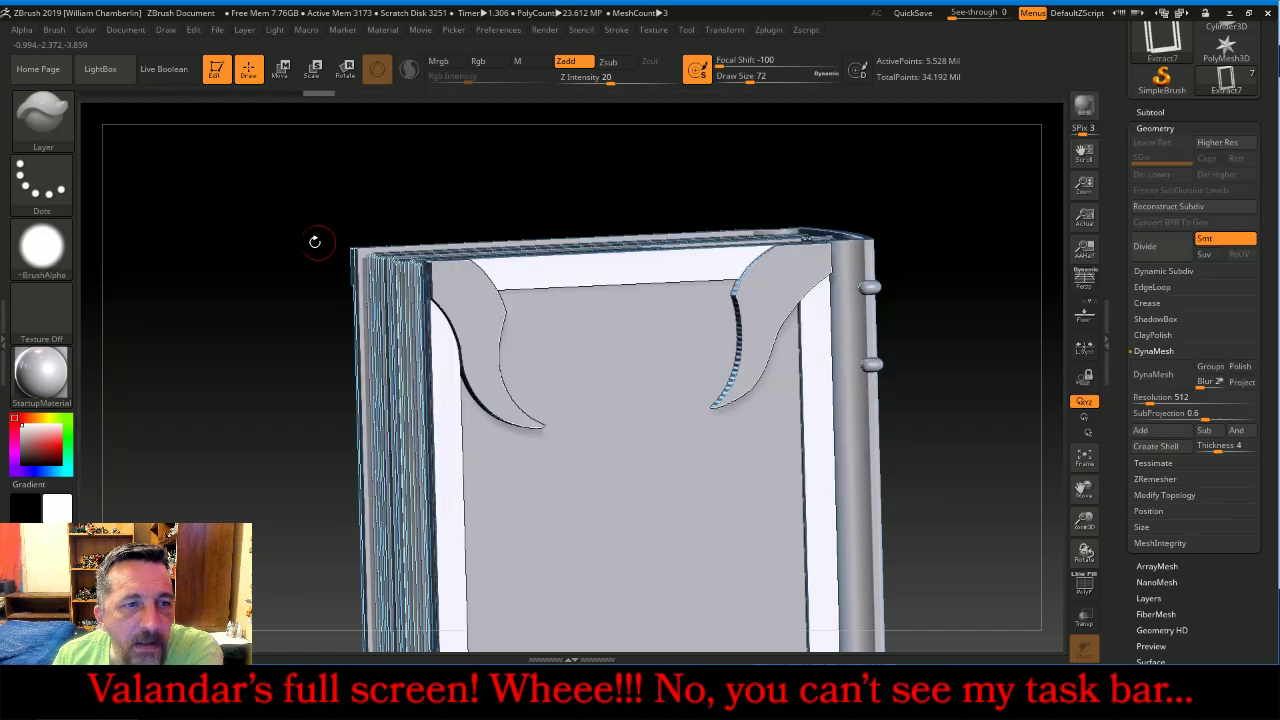
Import the screw-head image NGM_SCREW_01.bmp from the NGM_BOLTS folder in CSToolsAlphas as the brush alpha.
click(45, 263)
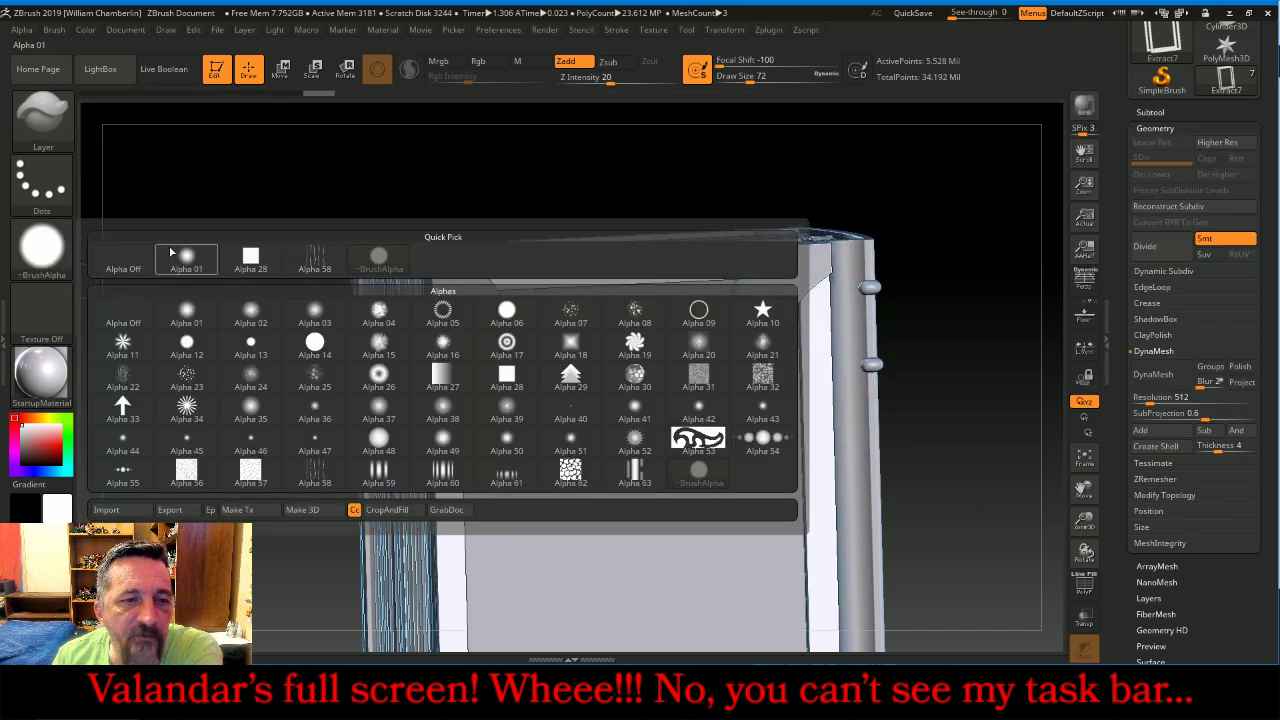
click(118, 512)
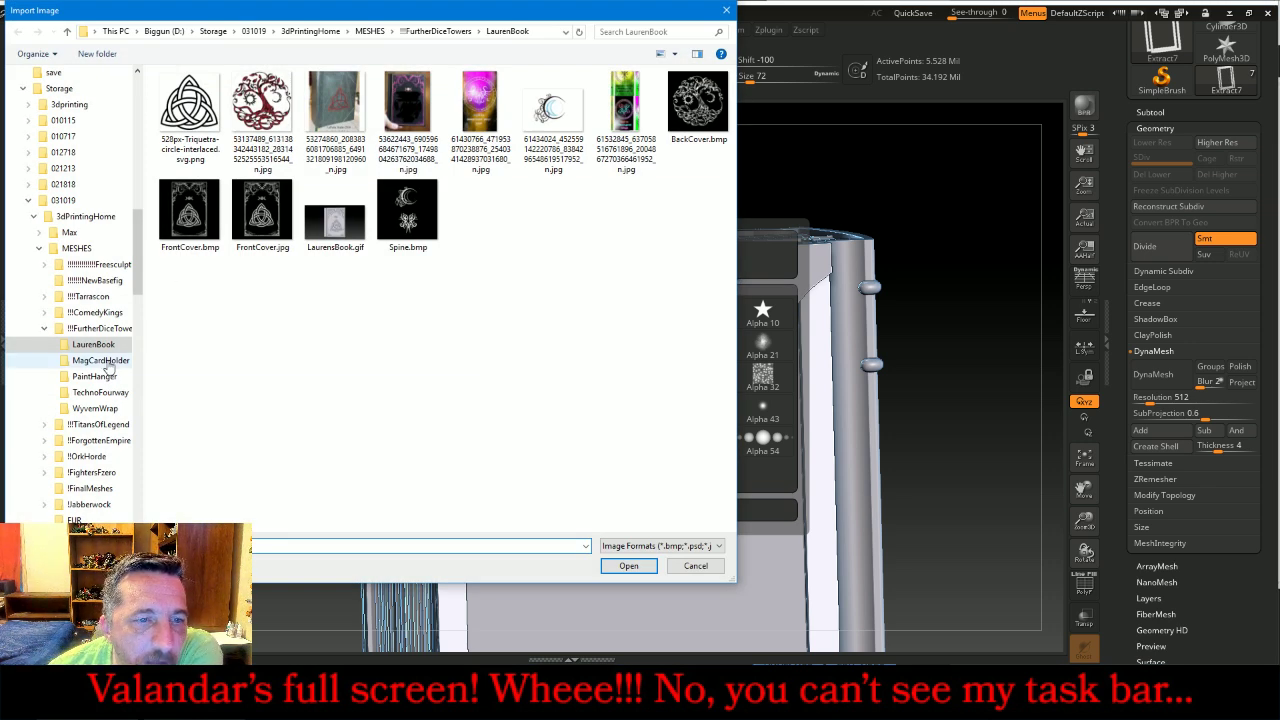
click(104, 265)
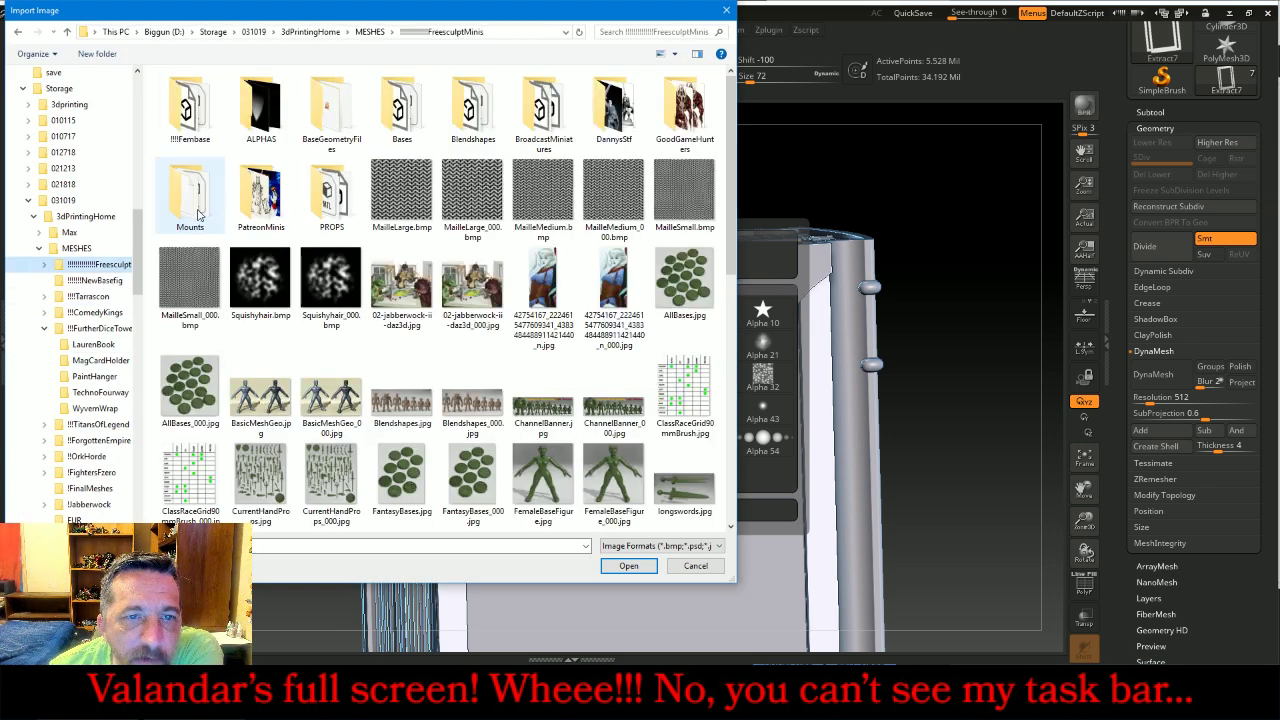
double_click(252, 110)
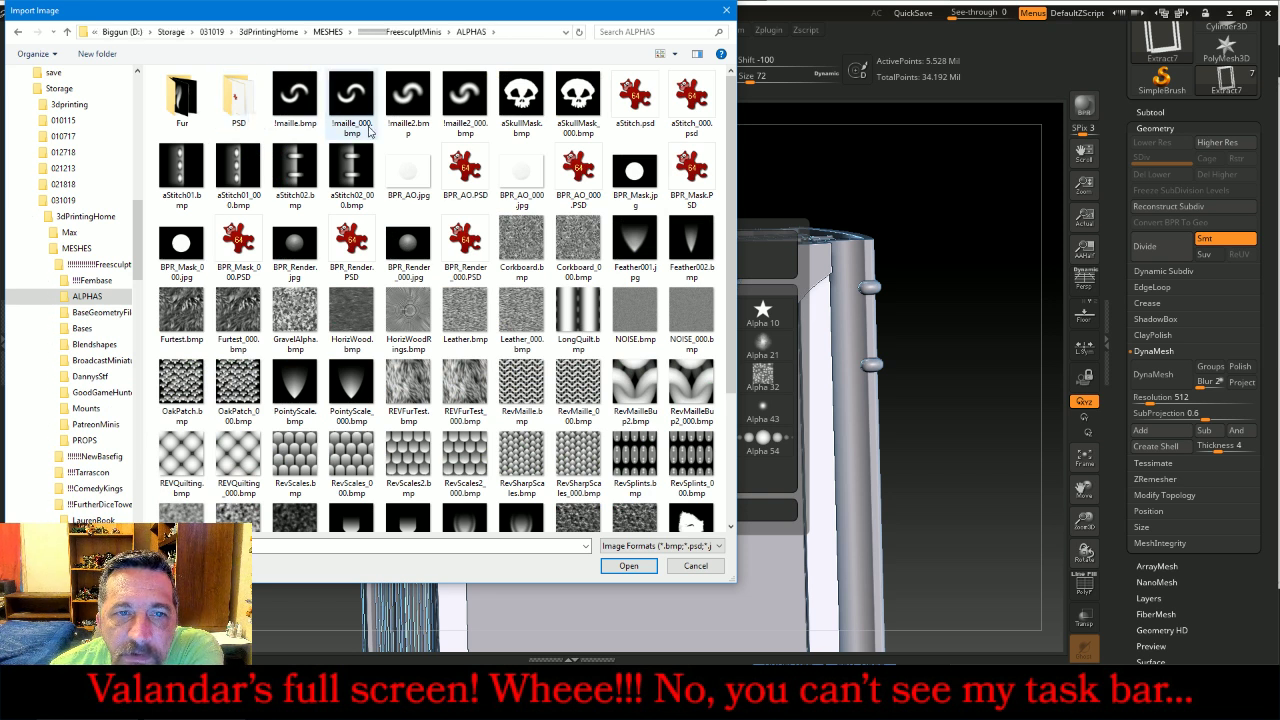
scroll(60, 220, down, 10)
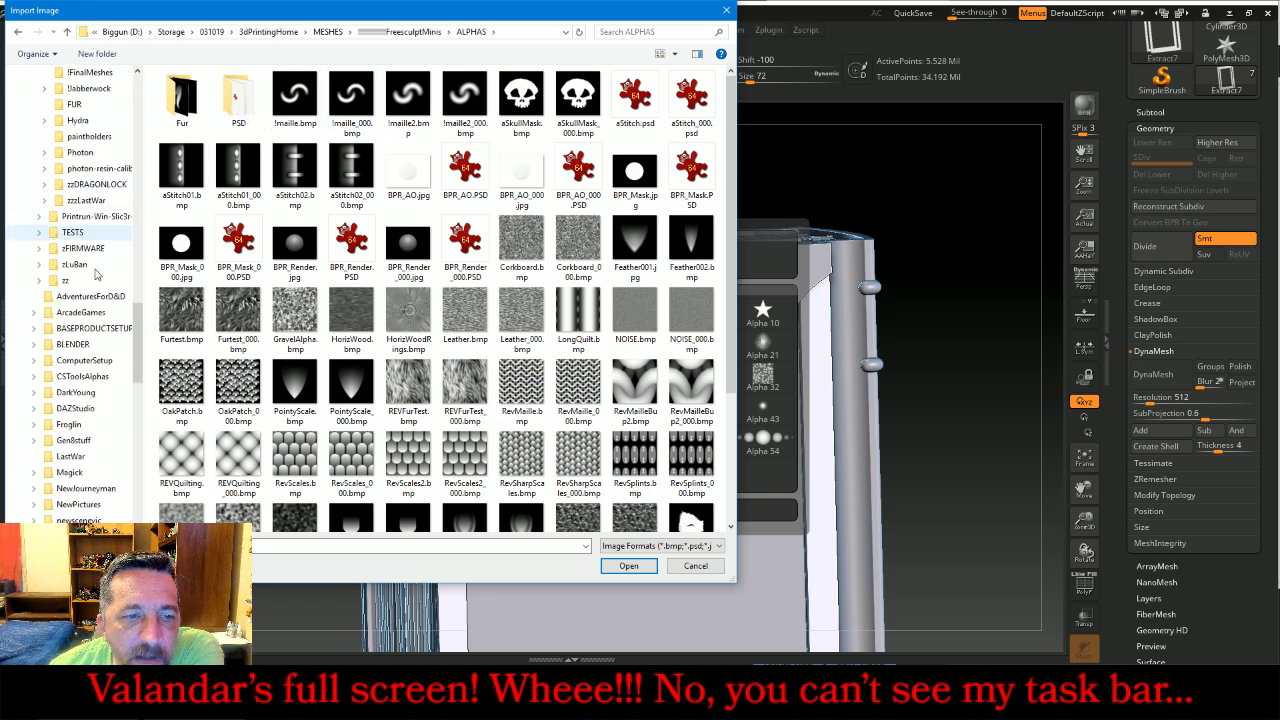
click(95, 380)
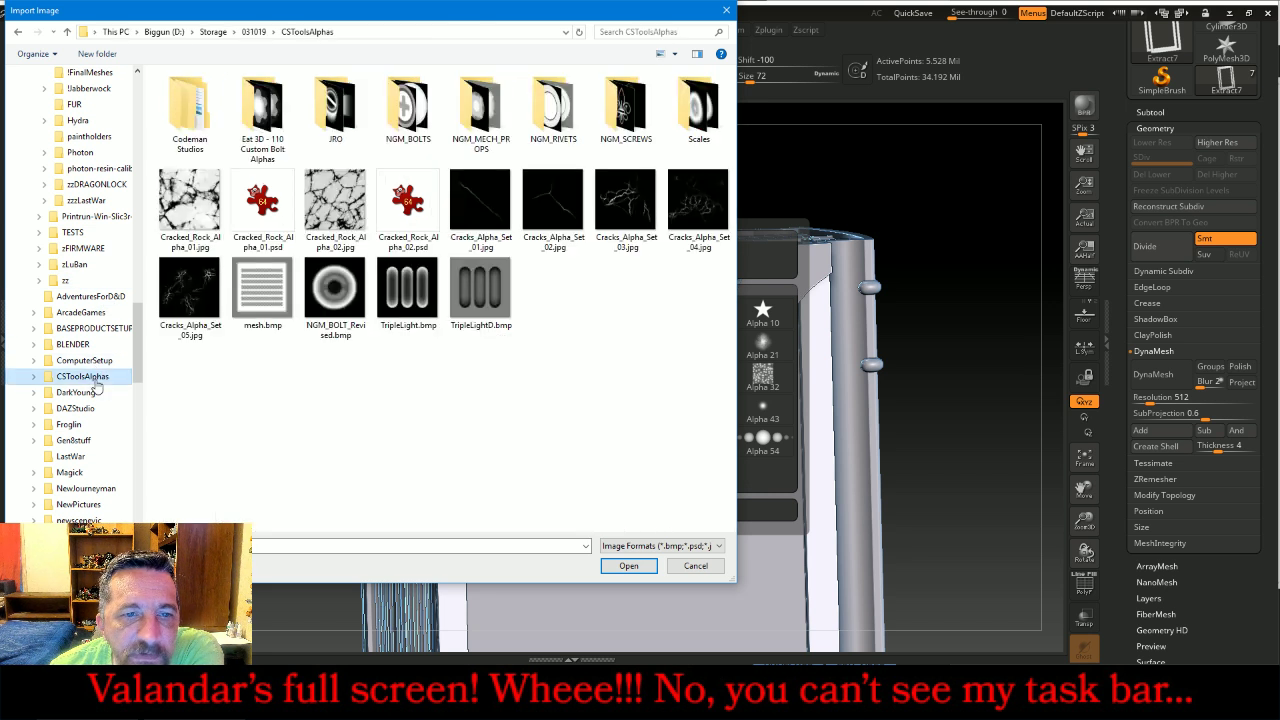
double_click(420, 110)
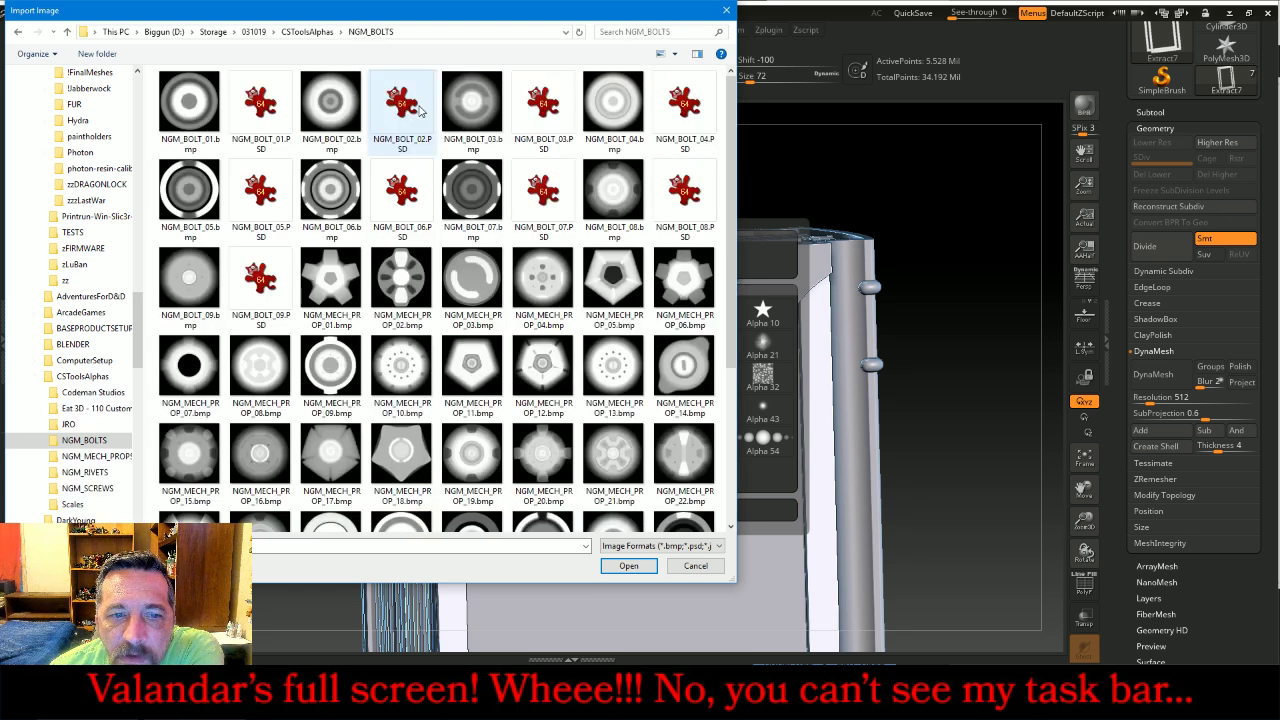
scroll(422, 207, down, 3)
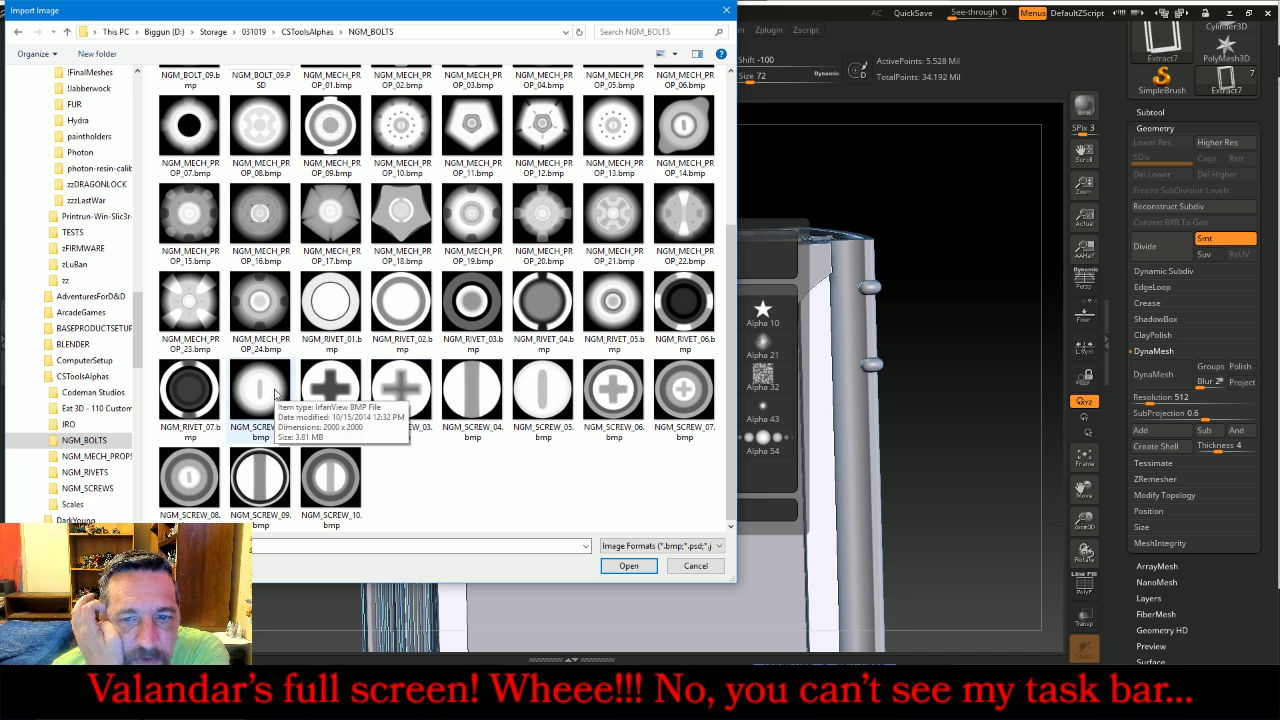
click(262, 390)
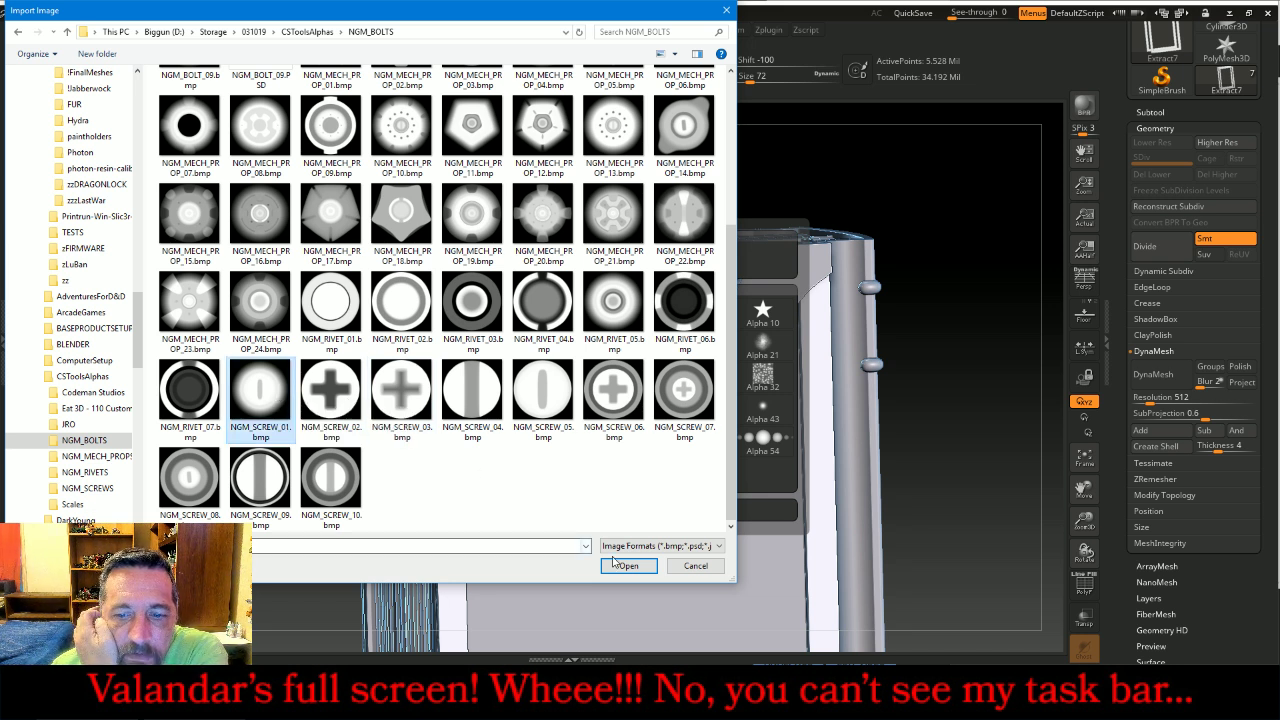
click(614, 562)
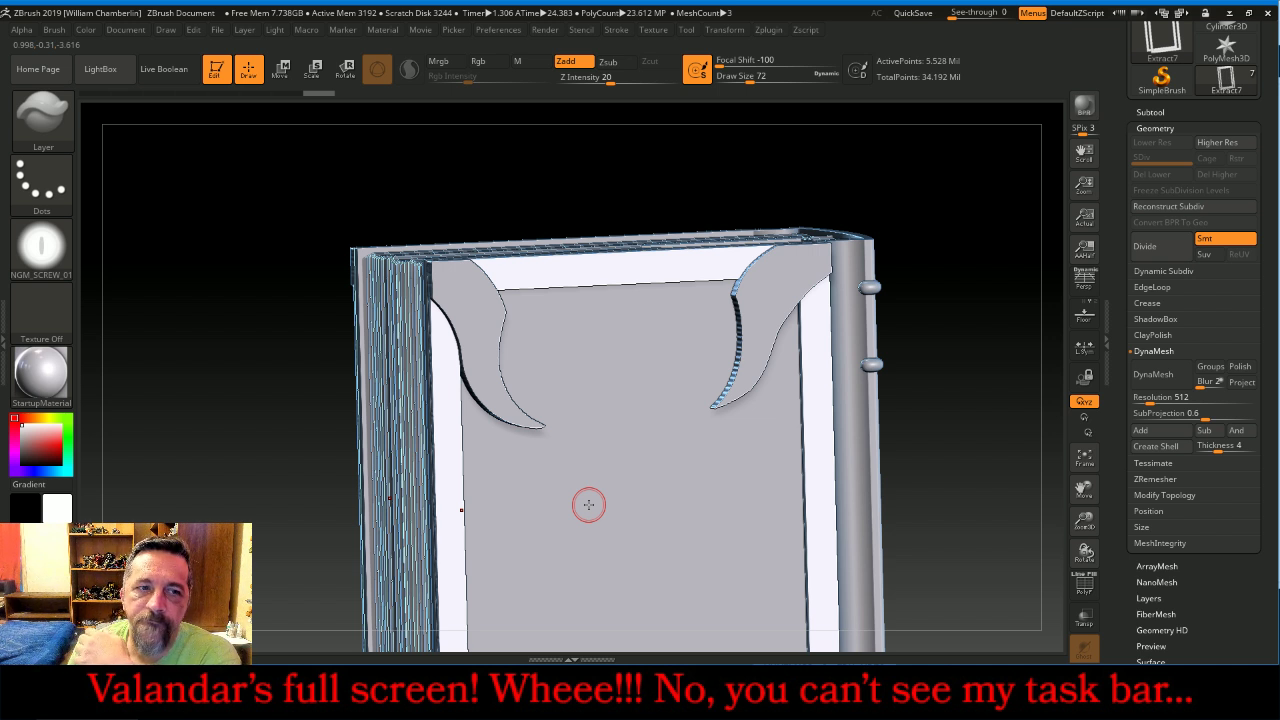
Set the brush stroke to DragDot and undo the trial screw head on the border's upper strip.
click(44, 188)
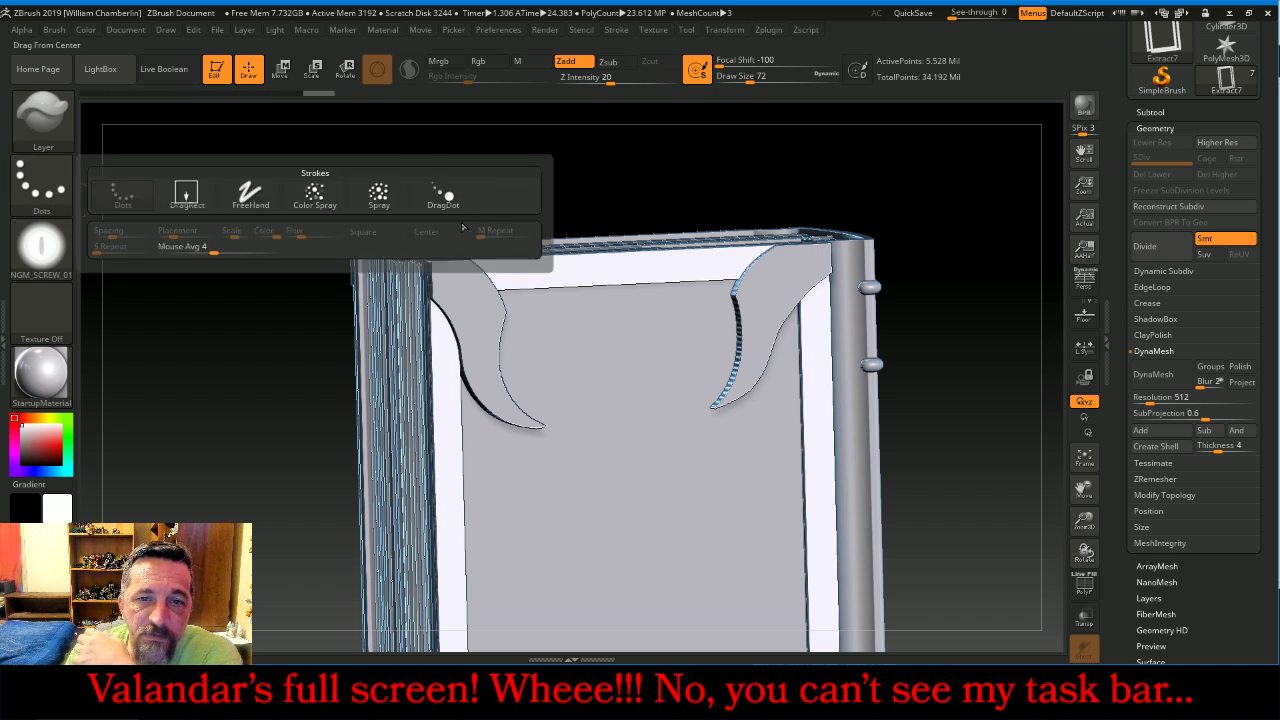
click(450, 198)
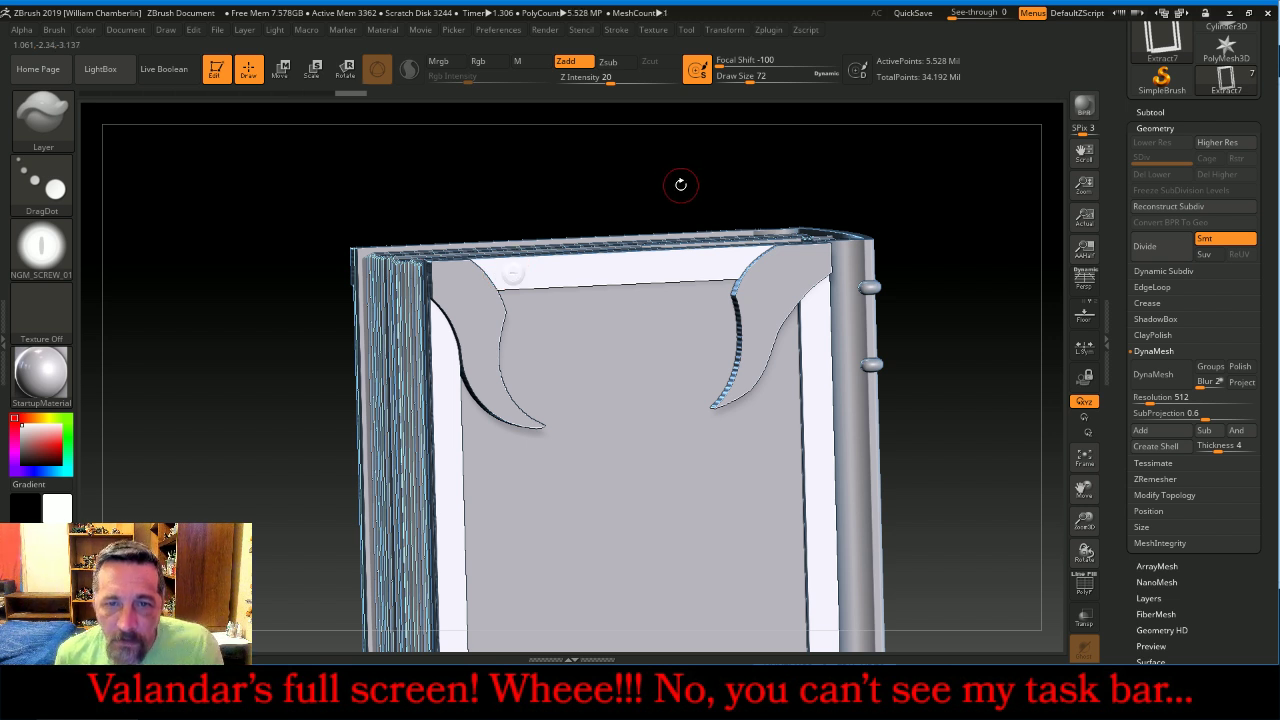
key(ctrl)
key(ctrl+z)
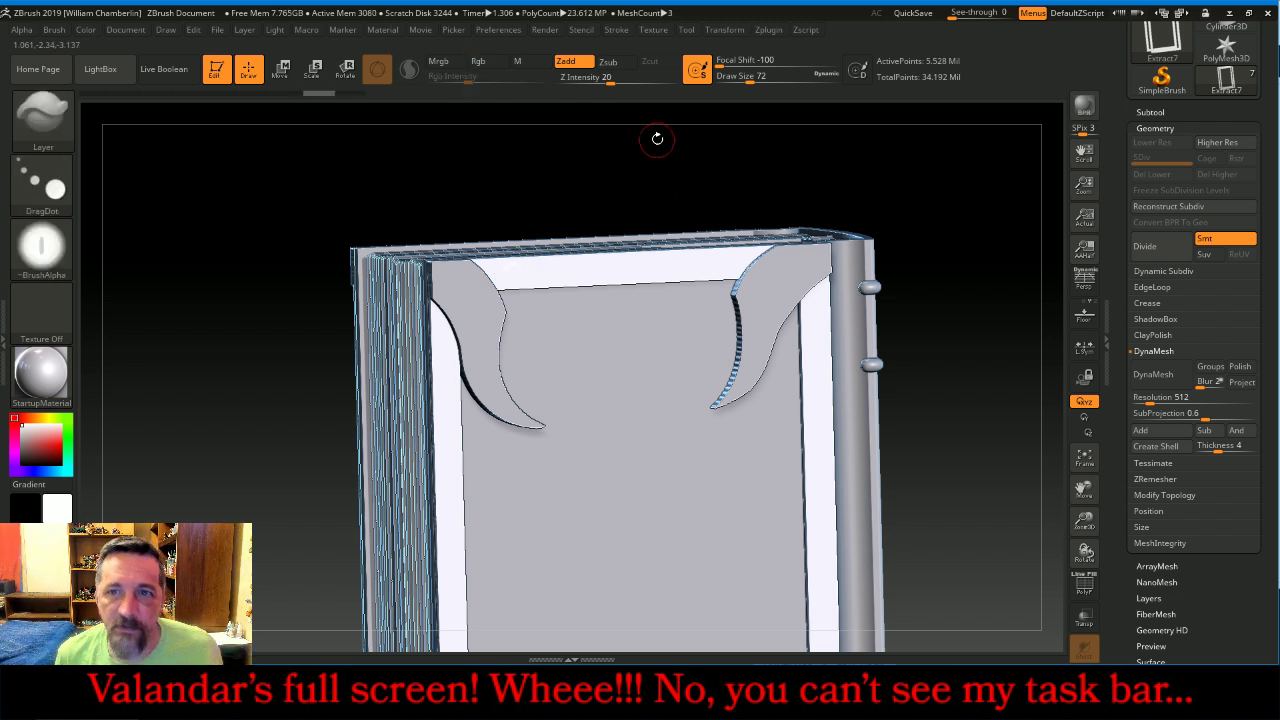
Raise the brush's Z Intensity to 63 and stamp three evenly spaced screw heads along the border's upper strip.
click(624, 83)
drag(650, 83, 652, 83)
drag(659, 154, 606, 158)
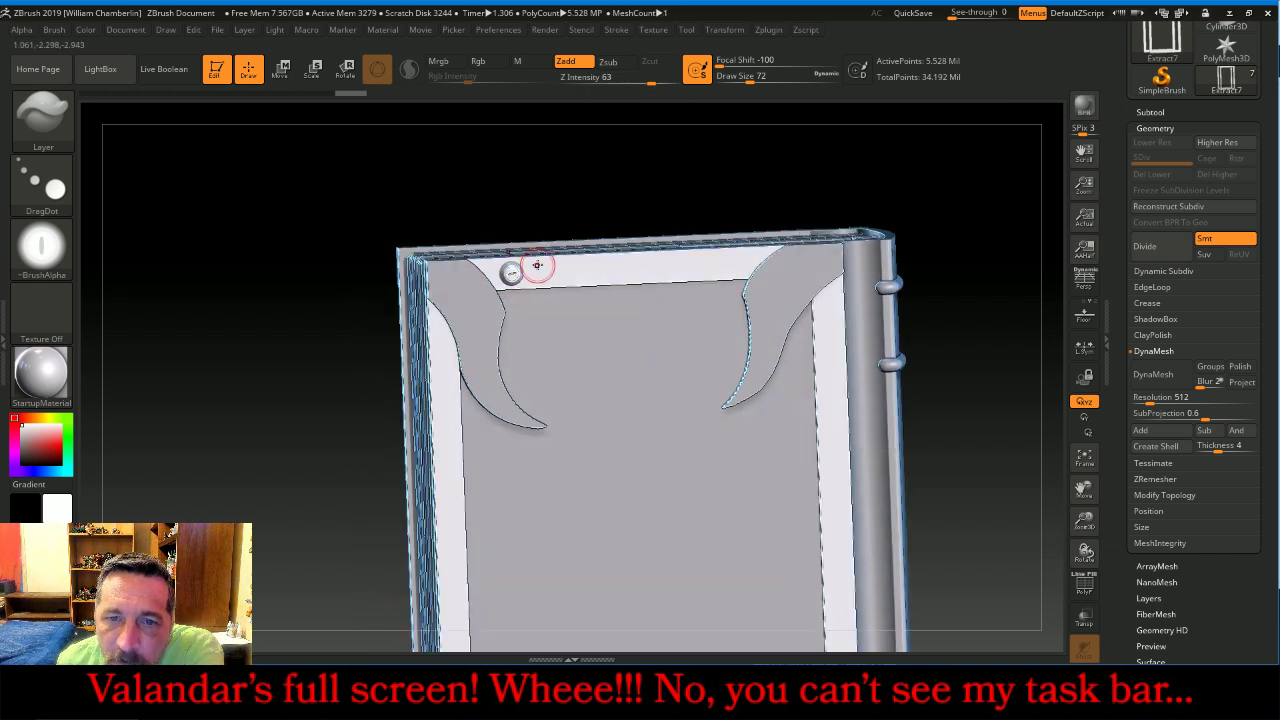
drag(541, 268, 736, 261)
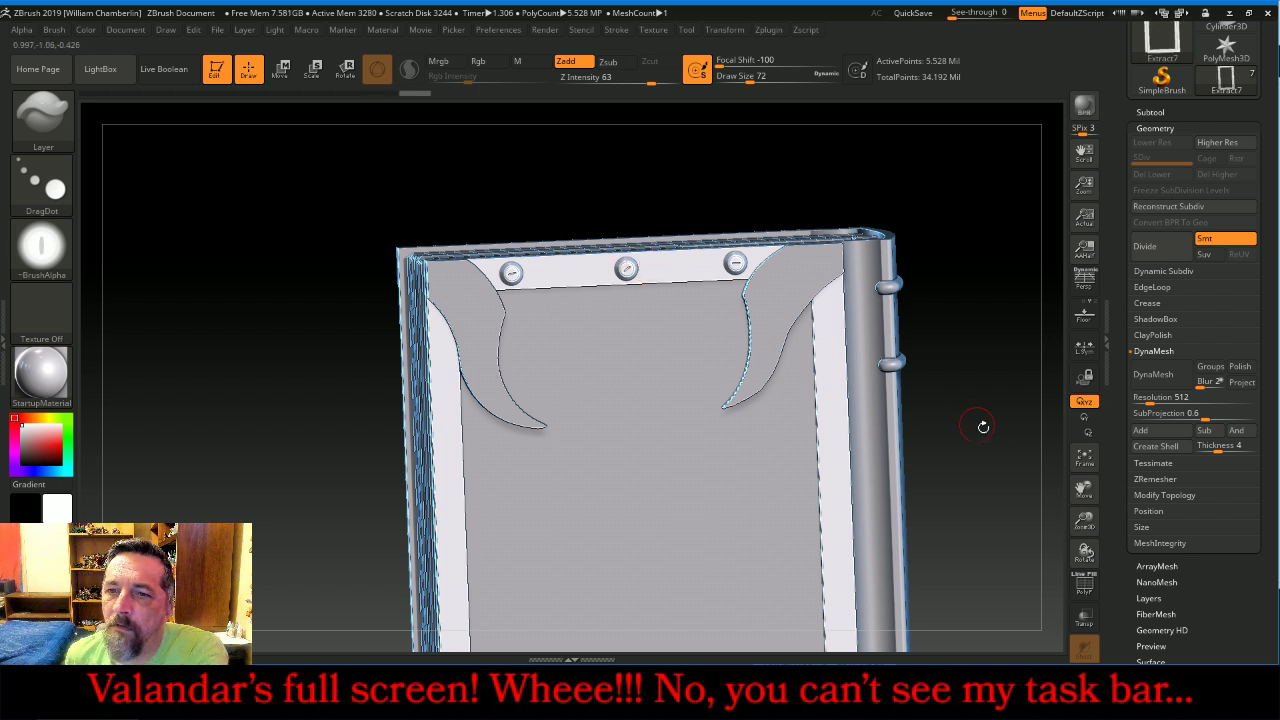
Stamp three evenly spaced screw heads along the border's lower strip between the corner ornaments.
drag(1084, 489, 1018, 200)
drag(525, 427, 436, 426)
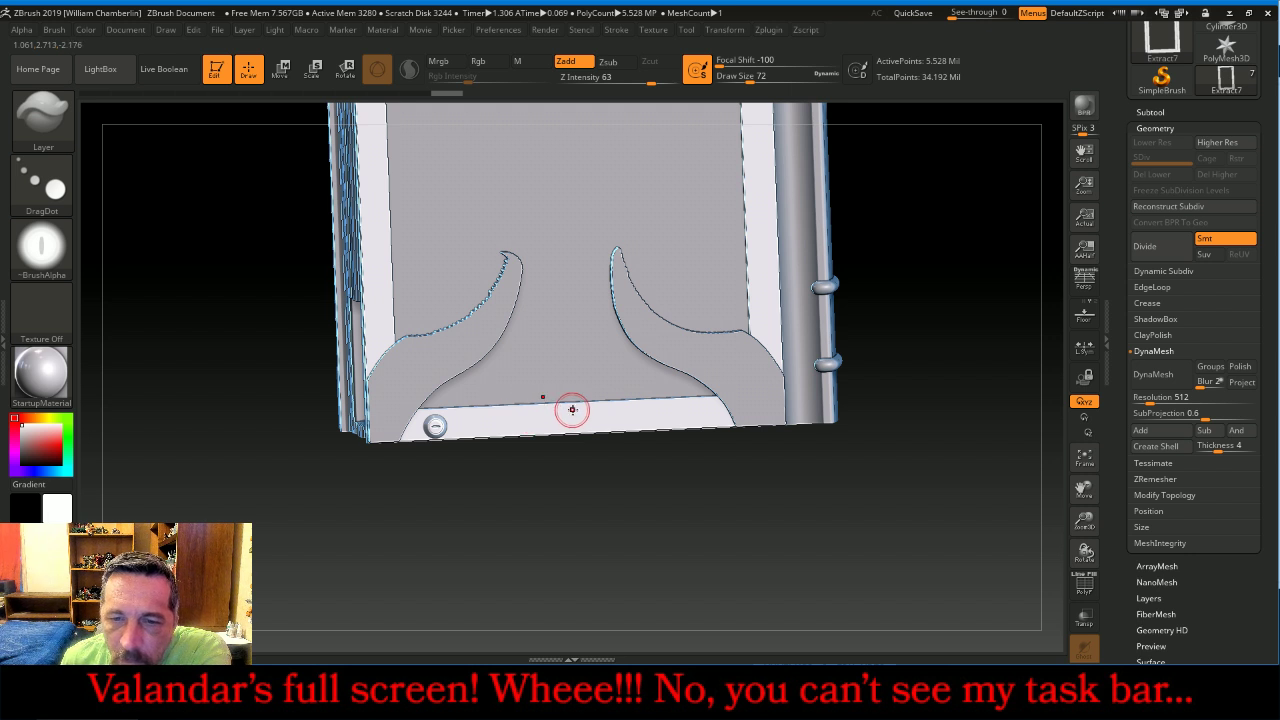
drag(668, 415, 703, 414)
Stamp four screw heads down each of the border's two long side strips.
drag(1084, 490, 1022, 615)
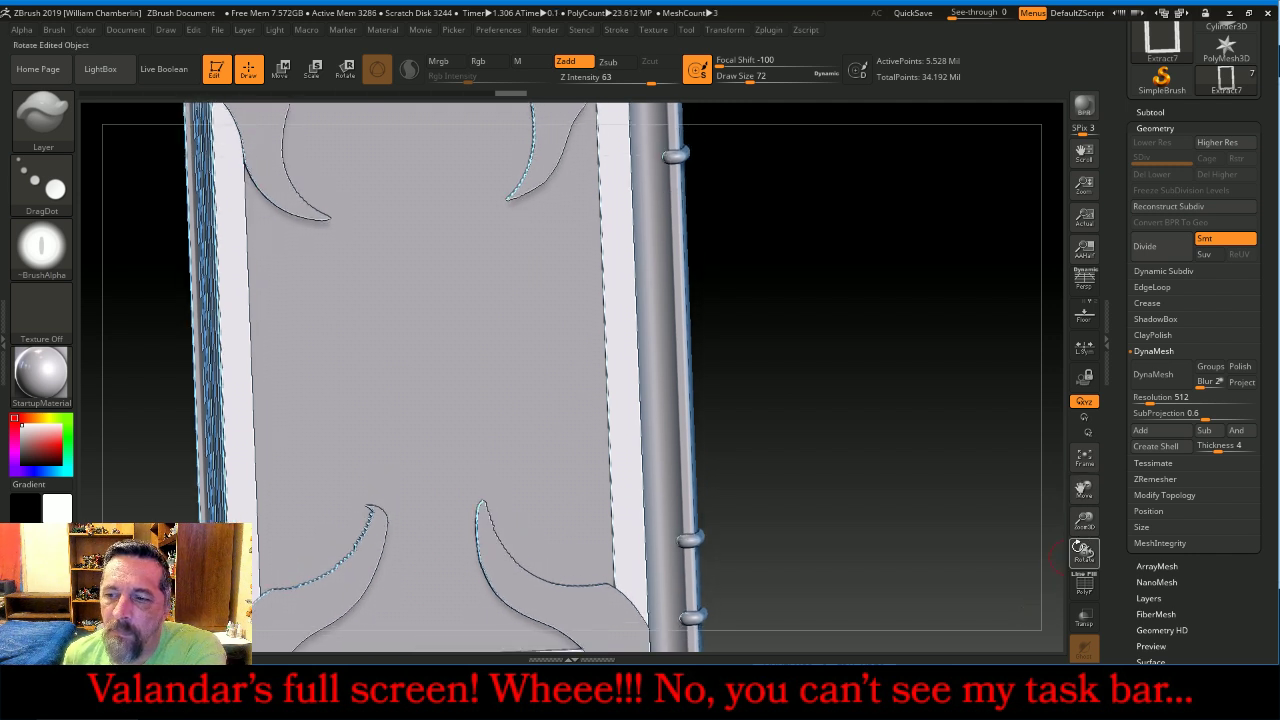
drag(1085, 522, 1090, 470)
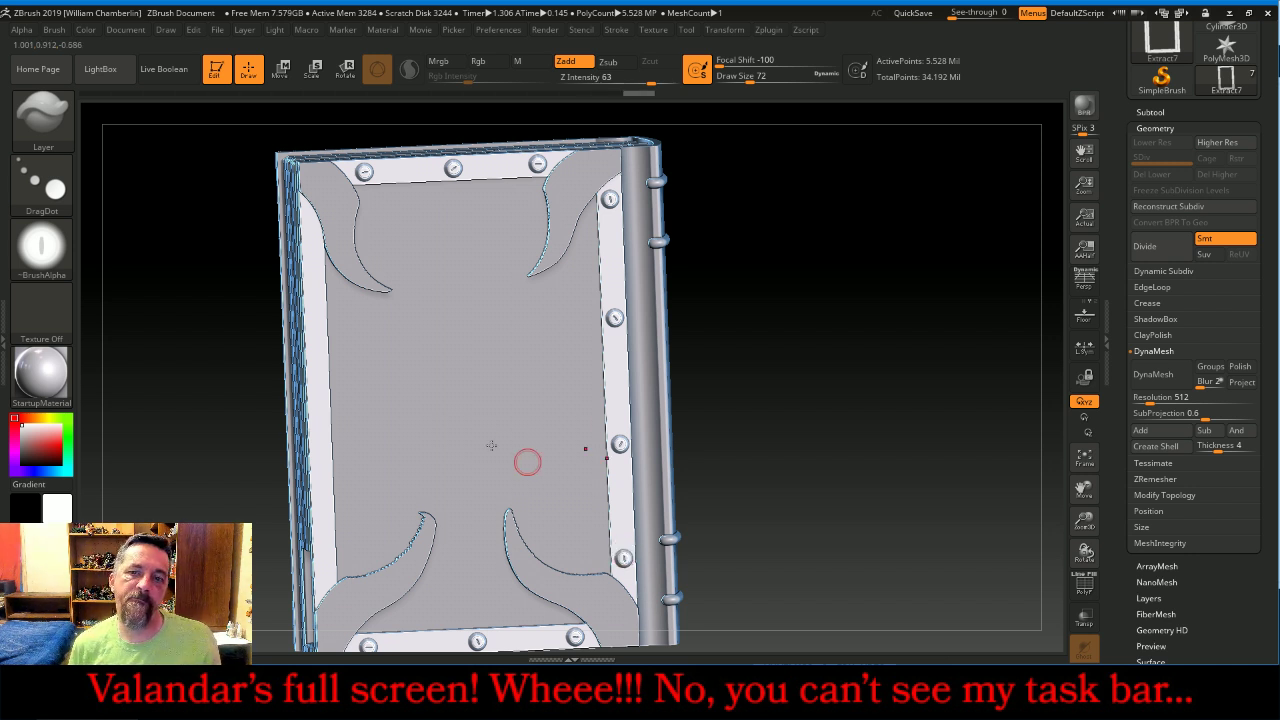
click(323, 558)
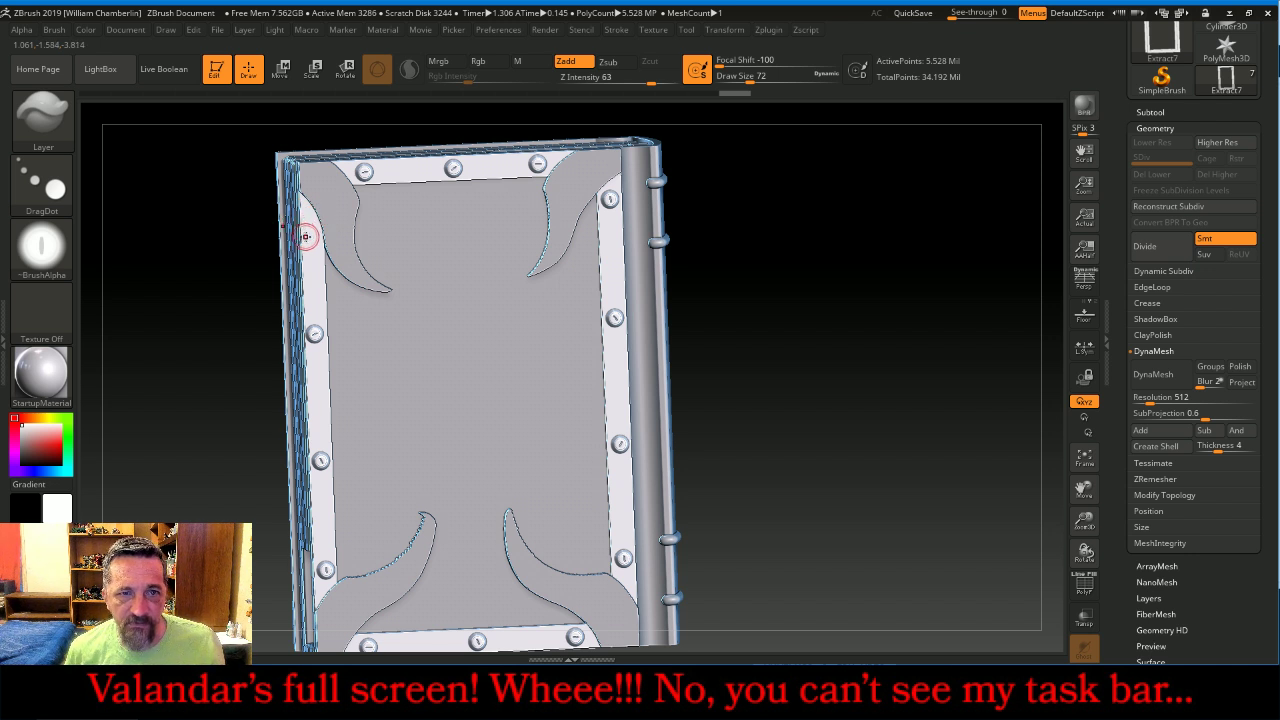
drag(313, 251, 311, 229)
Make the corner ornaments subtool, Extract8, the active one for sculpting.
mouse_move(826, 427)
mouse_down()
mouse_move(872, 381)
mouse_move(943, 391)
mouse_move(1043, 480)
mouse_up()
click(1085, 461)
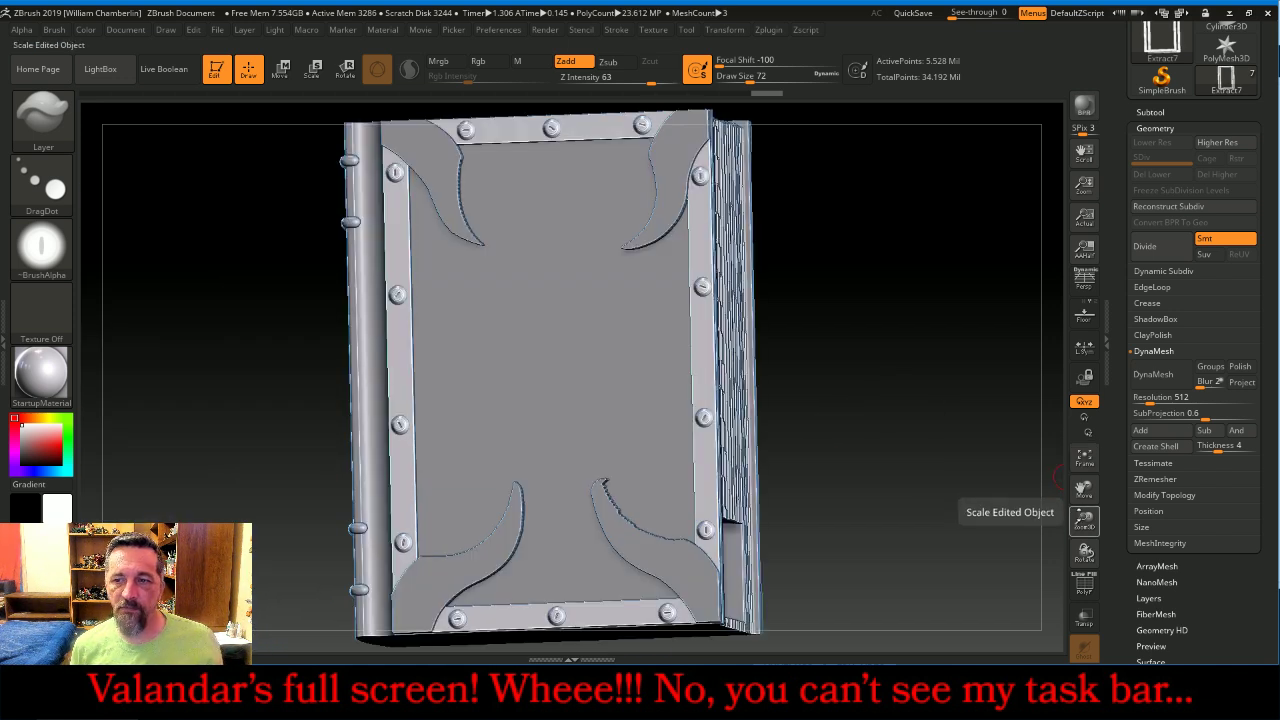
drag(1085, 520, 1085, 528)
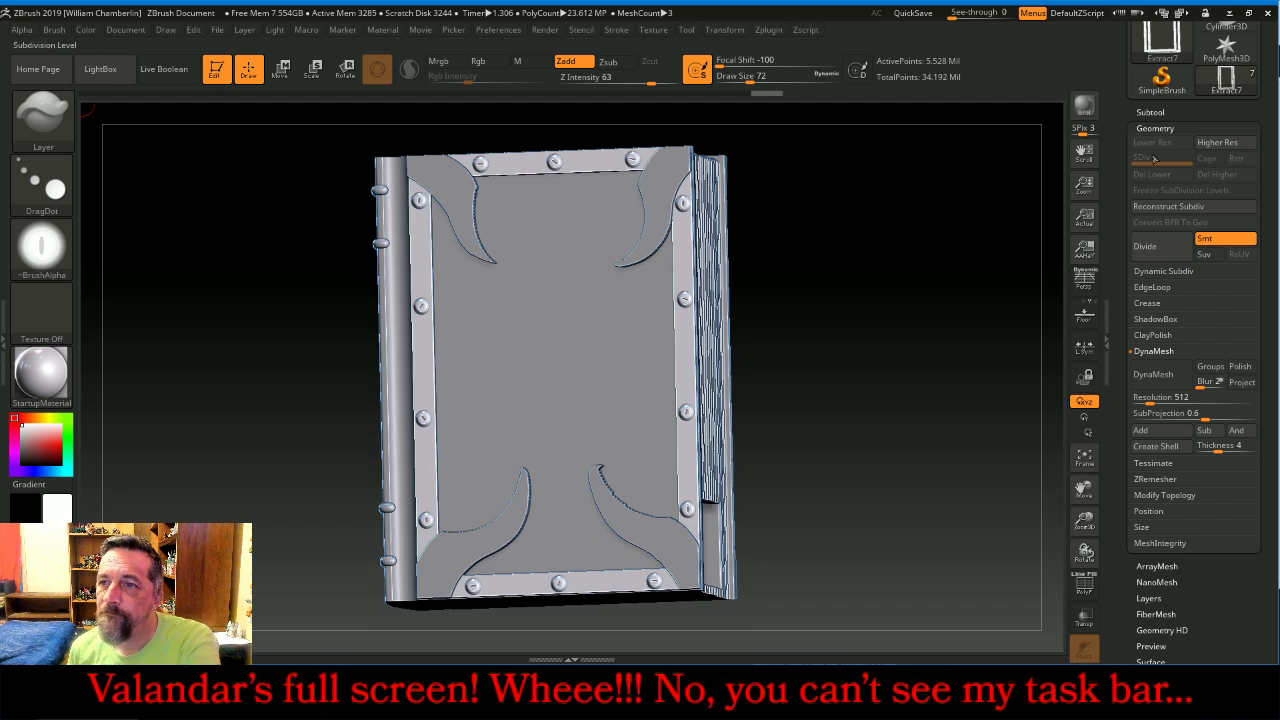
click(1170, 111)
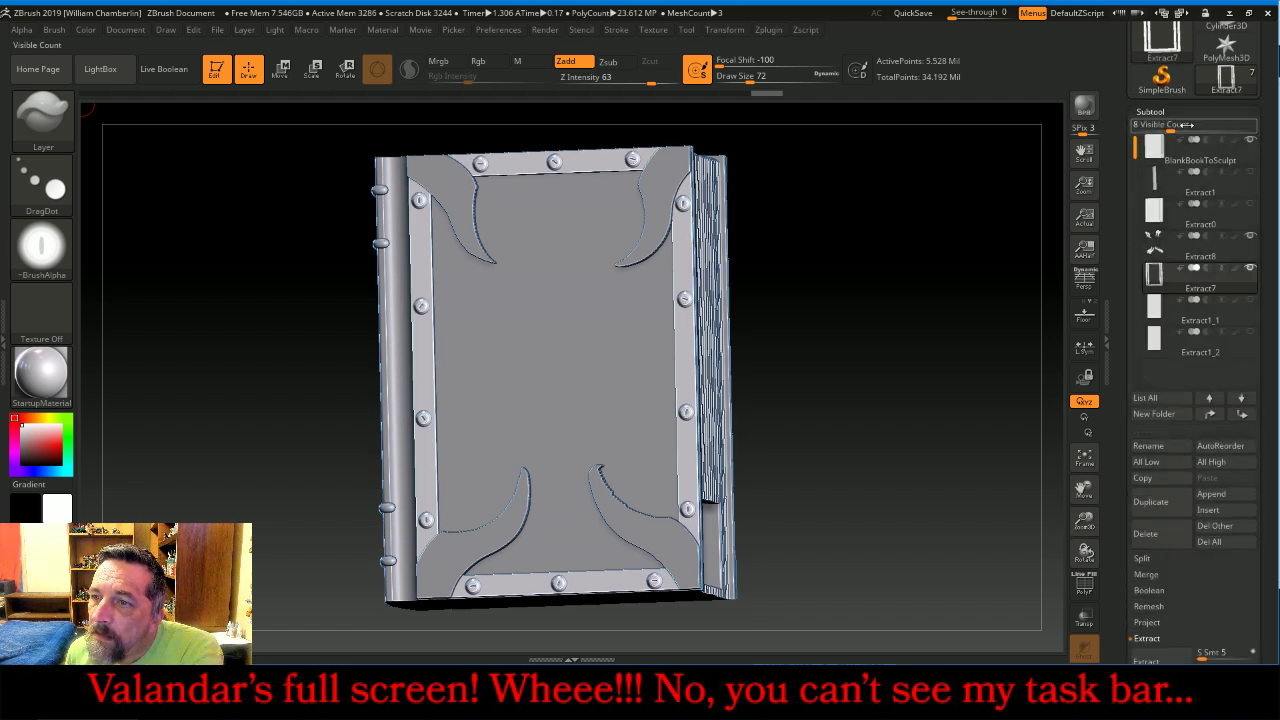
click(1165, 250)
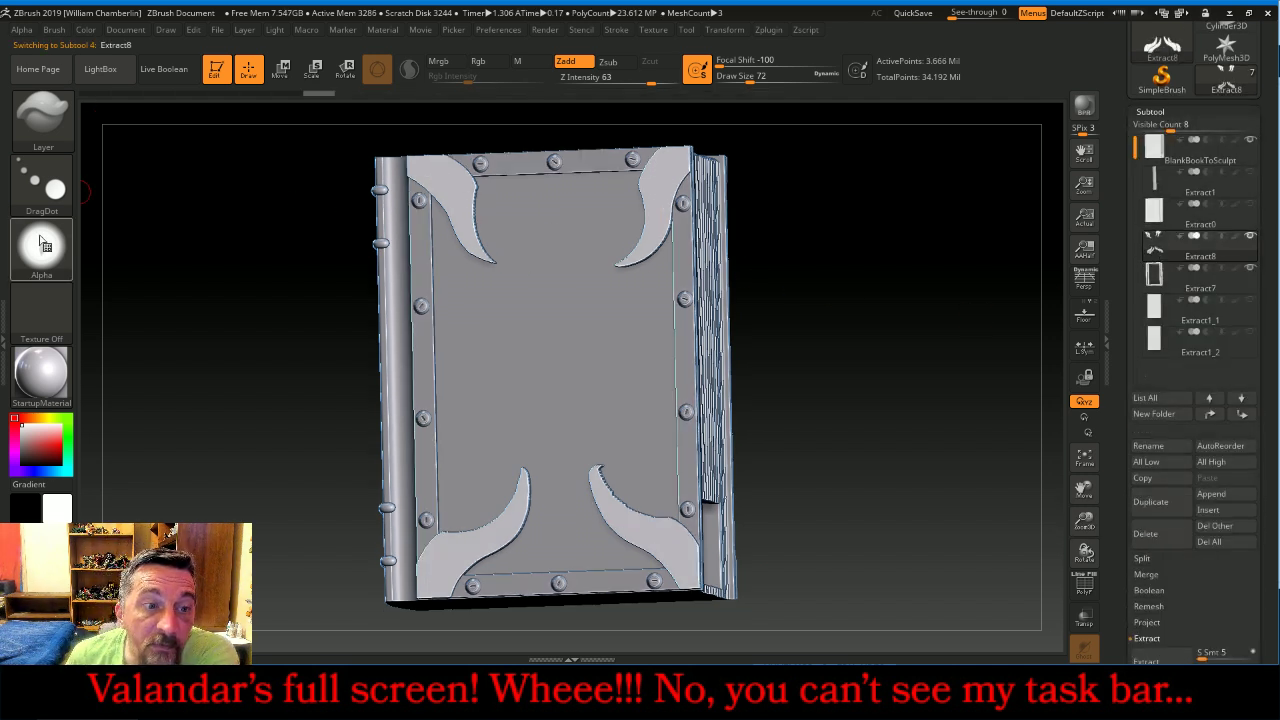
Import the NGM_SCREW_10 image from the NGM_BOLTS folder as the brush alpha.
click(41, 245)
click(106, 509)
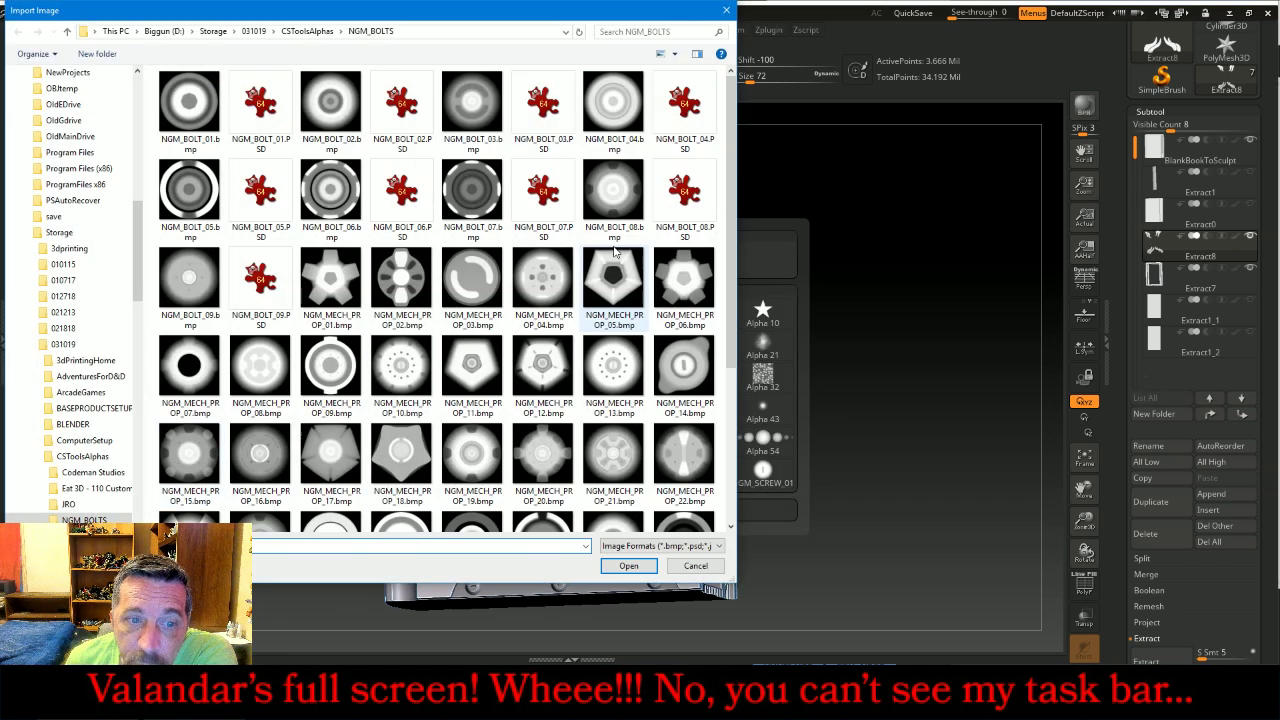
scroll(614, 260, down, 3)
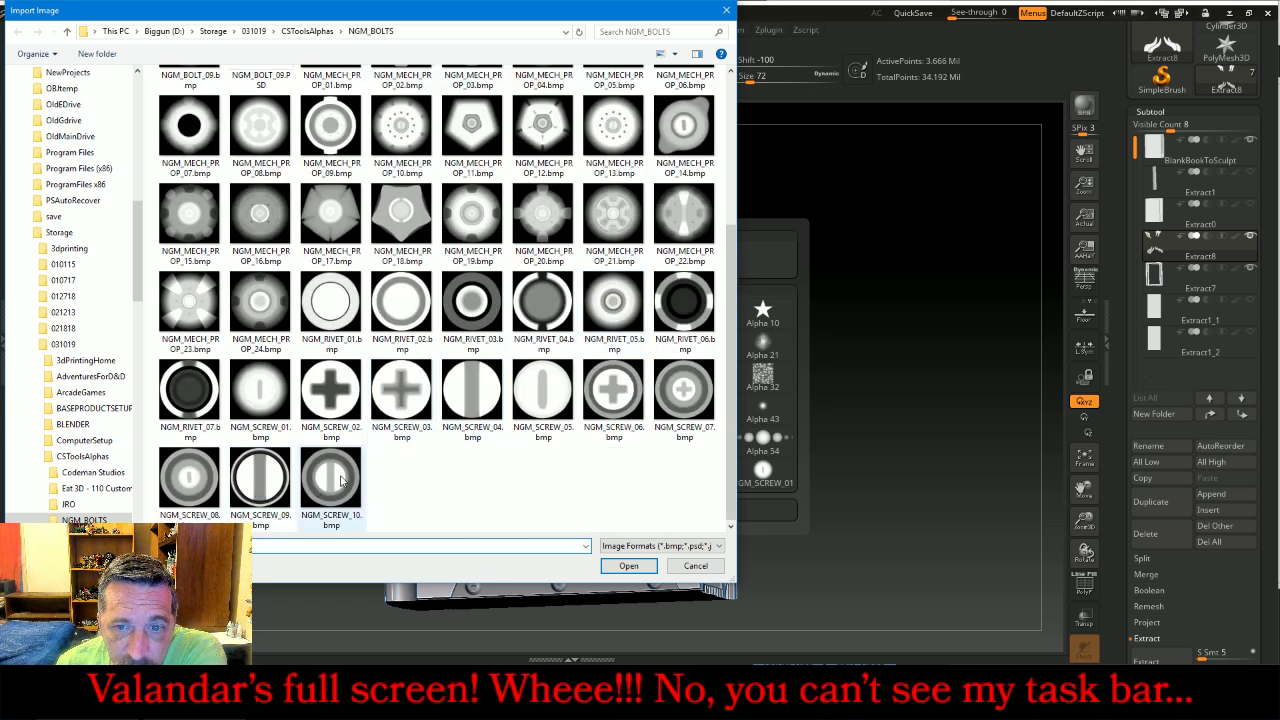
click(331, 480)
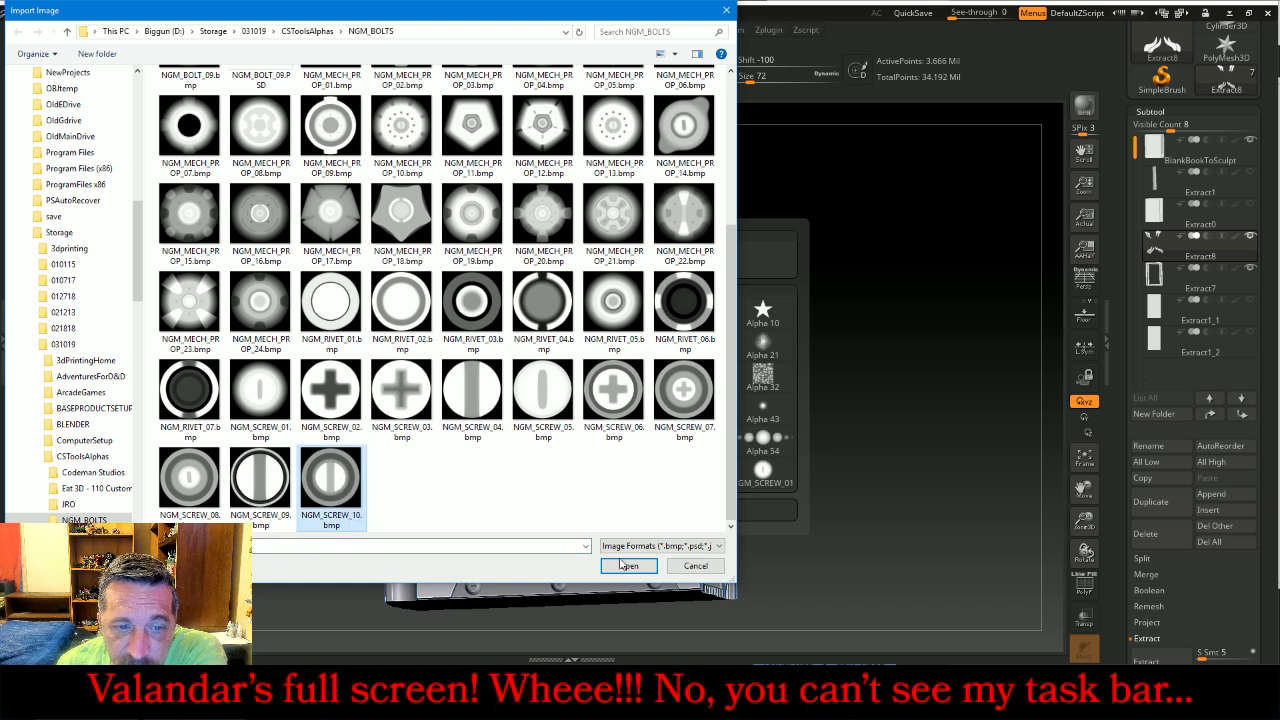
click(652, 568)
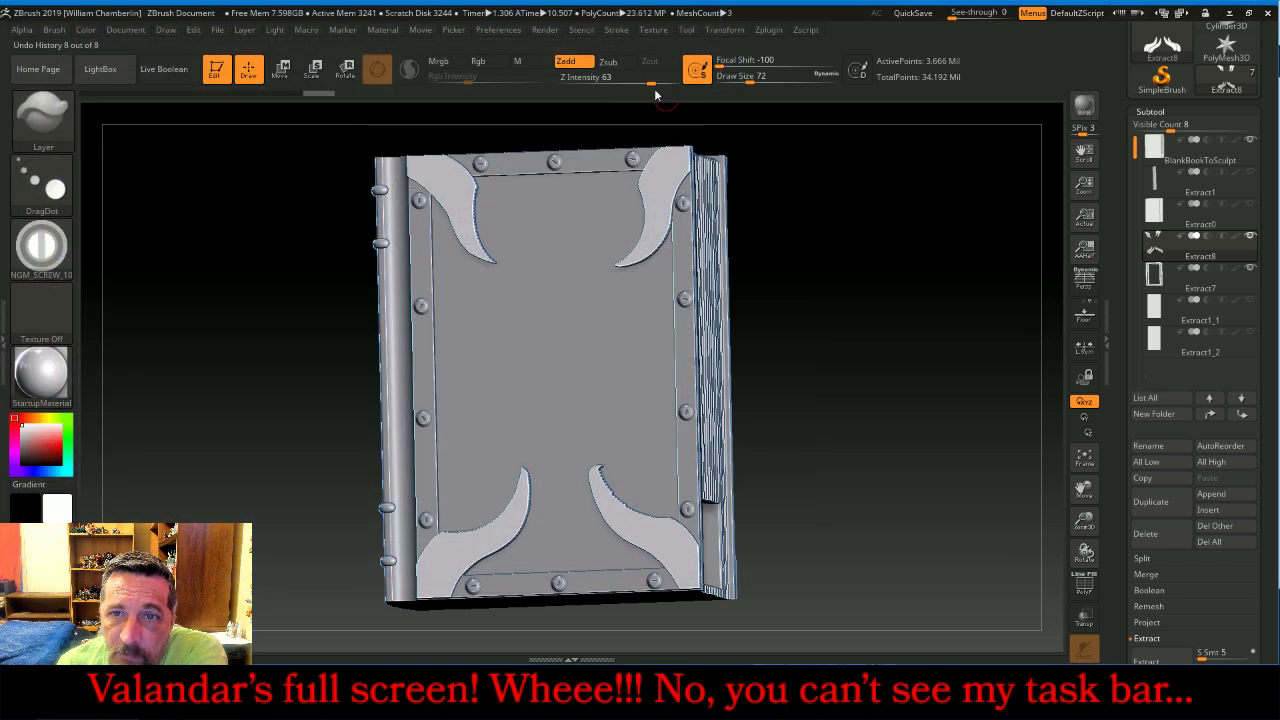
Enlarge the brush to Draw Size 120 and stamp one large screw head at the outer corner of each of the four ornaments.
key(bracketright)
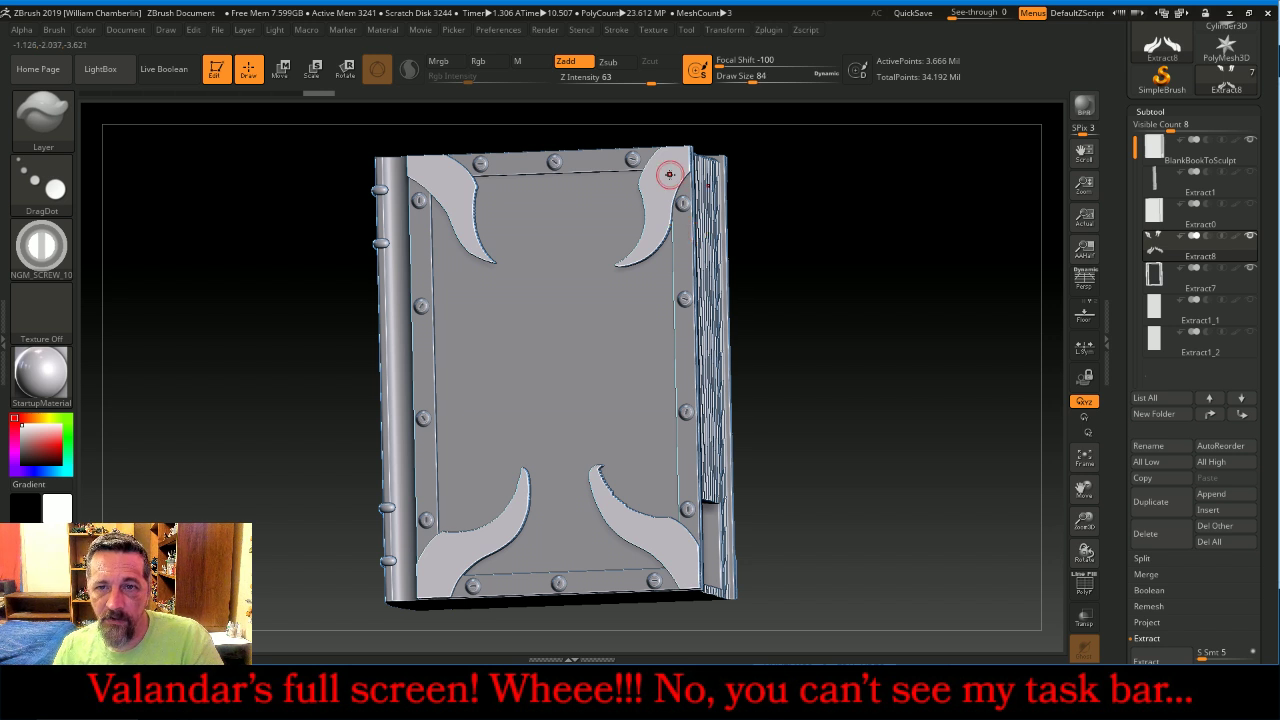
key(bracketright)
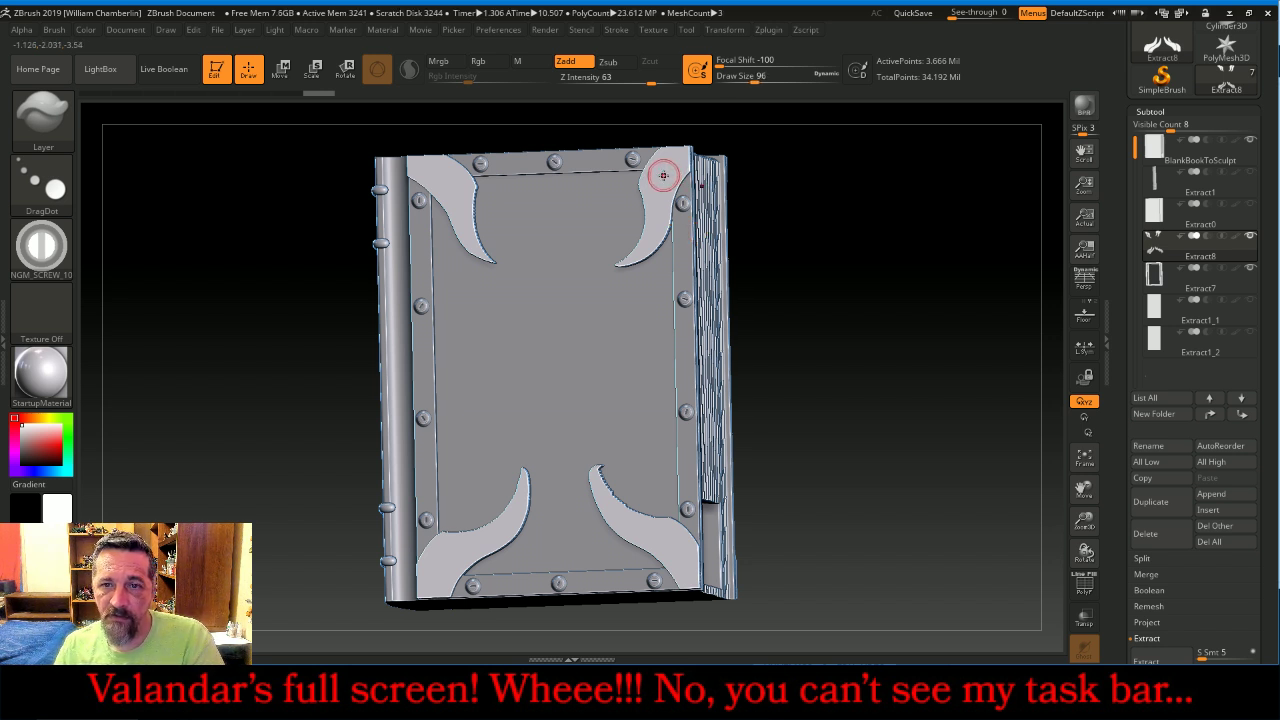
drag(837, 254, 842, 256)
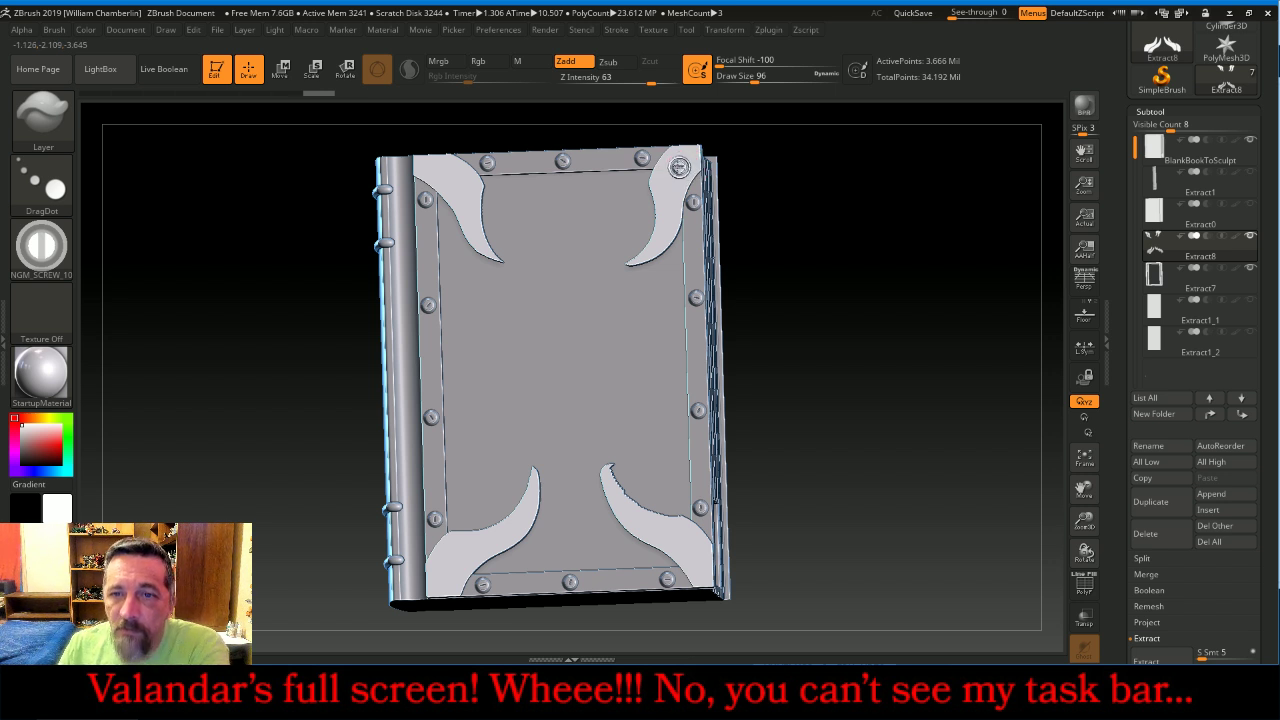
key(bracketright)
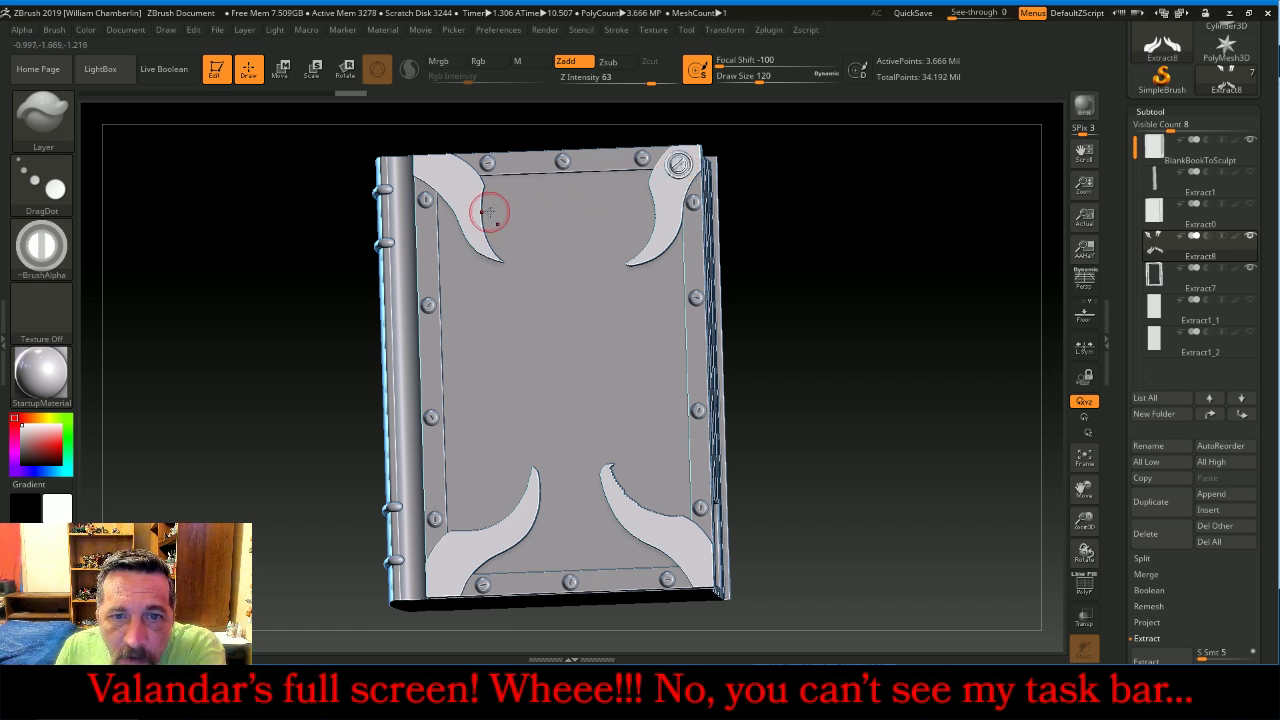
drag(475, 203, 434, 168)
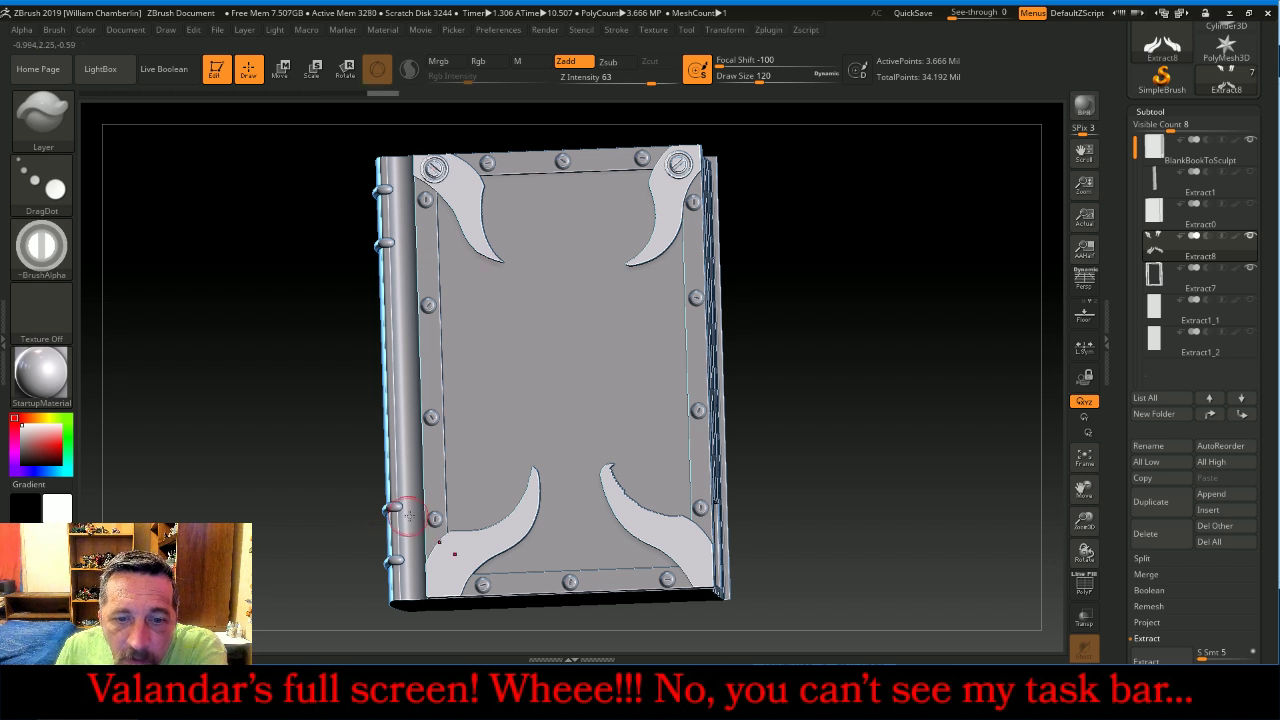
mouse_move(457, 531)
mouse_down()
mouse_move(441, 581)
mouse_move(453, 569)
mouse_move(401, 532)
mouse_move(442, 576)
mouse_up()
mouse_move(672, 571)
mouse_down()
mouse_move(677, 557)
mouse_move(690, 572)
mouse_move(694, 556)
mouse_up()
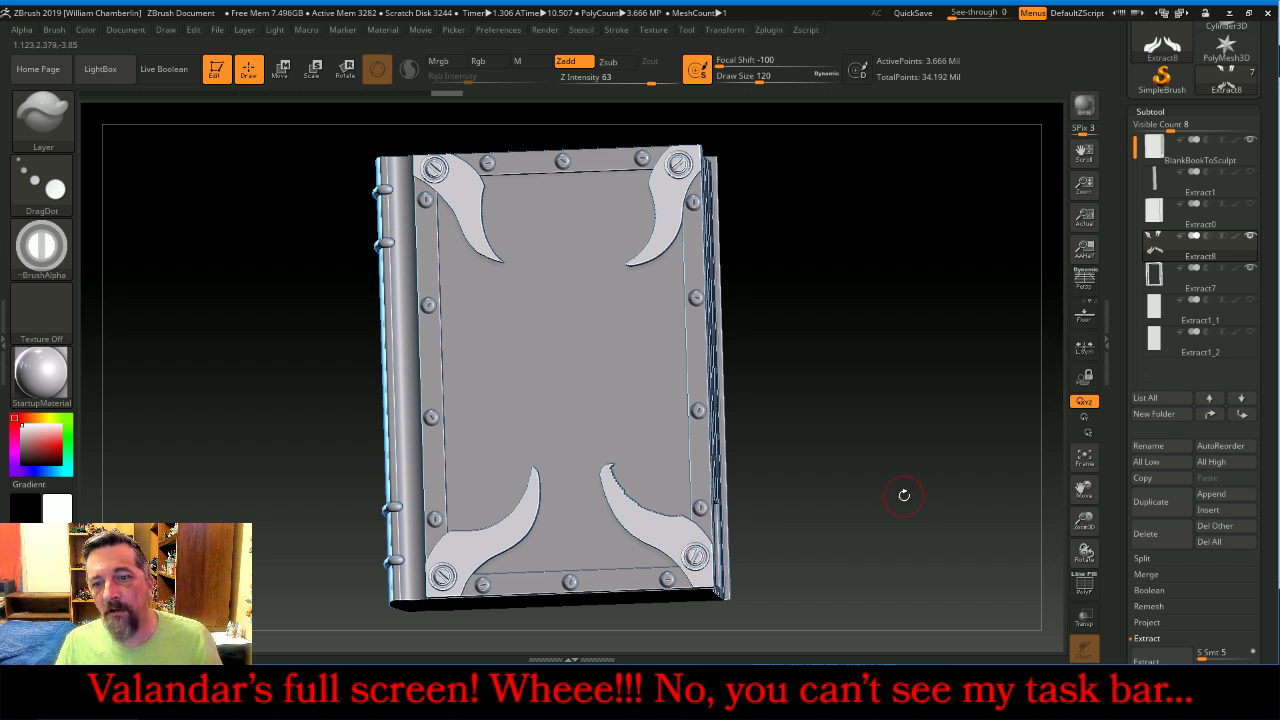
Try a second screw head partway along the upper-right ornament at Draw Sizes 120 and 96, undoing each stamp.
mouse_move(944, 440)
mouse_down()
mouse_move(913, 450)
mouse_move(960, 470)
mouse_move(946, 463)
mouse_up()
click(668, 198)
drag(668, 198, 666, 216)
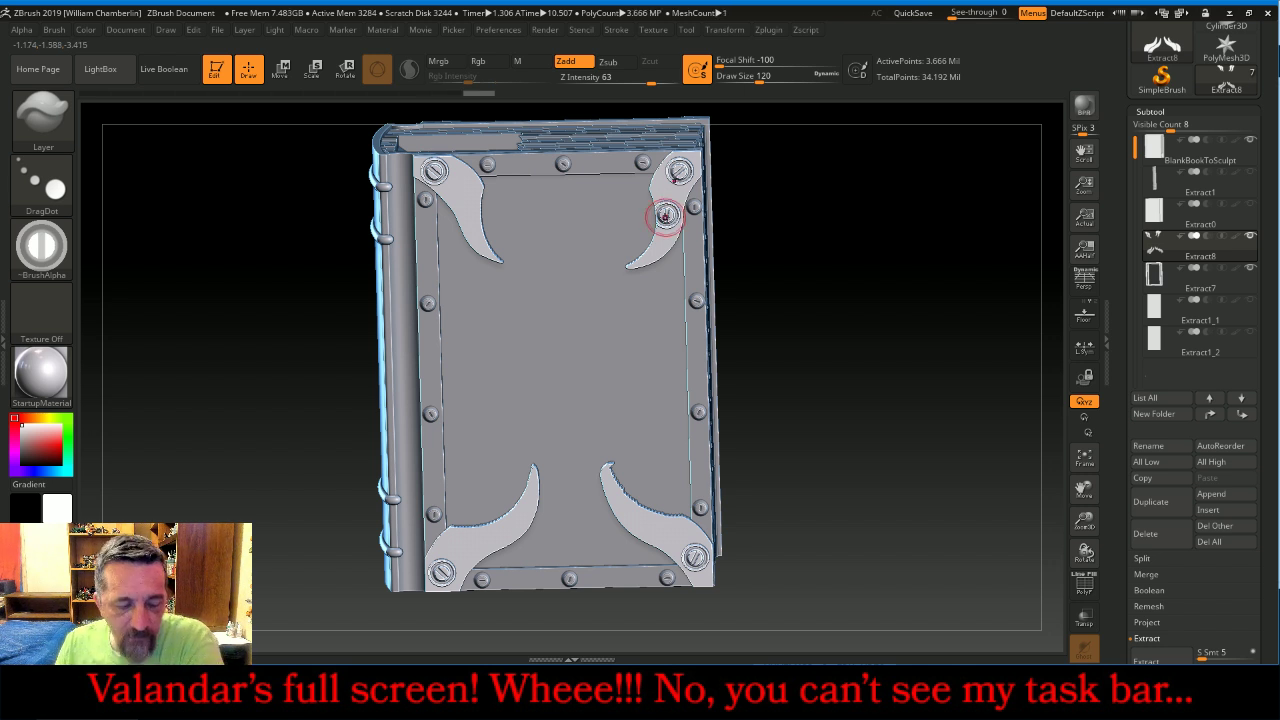
key(ctrl+z)
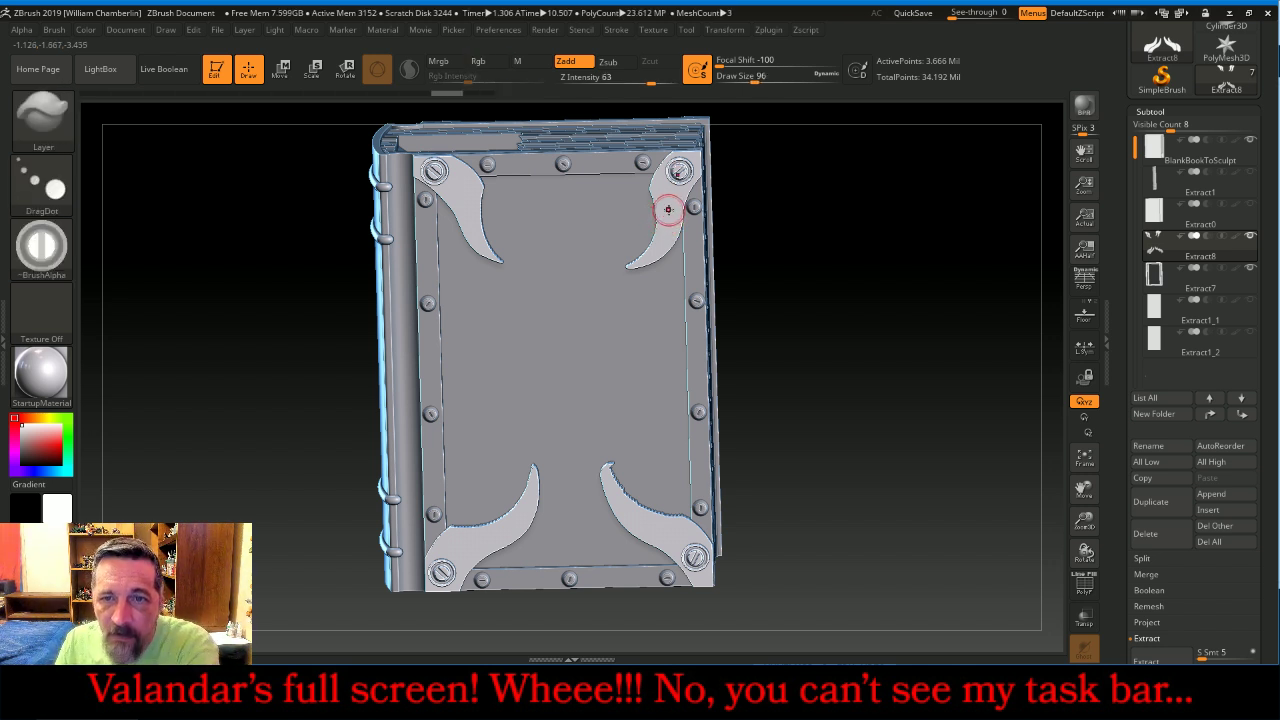
click(668, 216)
key(ctrl+z)
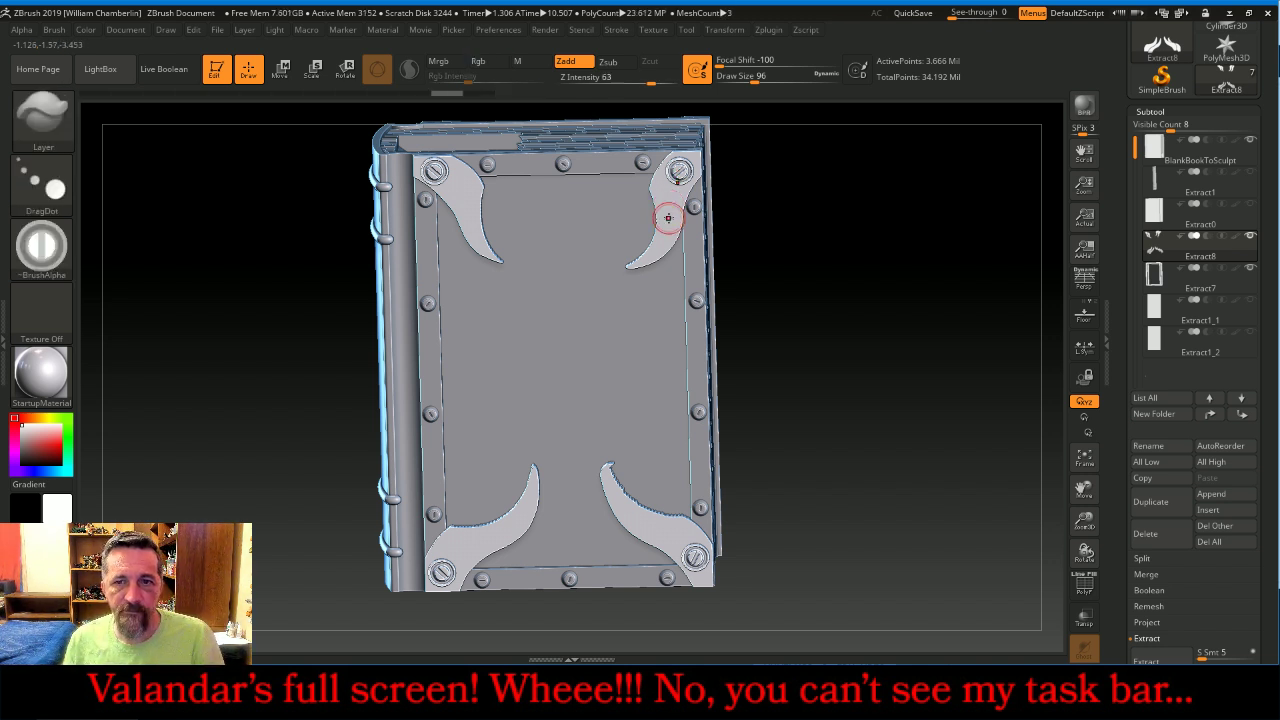
Import the slotted NGM_SCREW_05 image from the NGM_BOLTS folder as the brush alpha.
click(55, 228)
click(113, 514)
scroll(398, 401, down, 2)
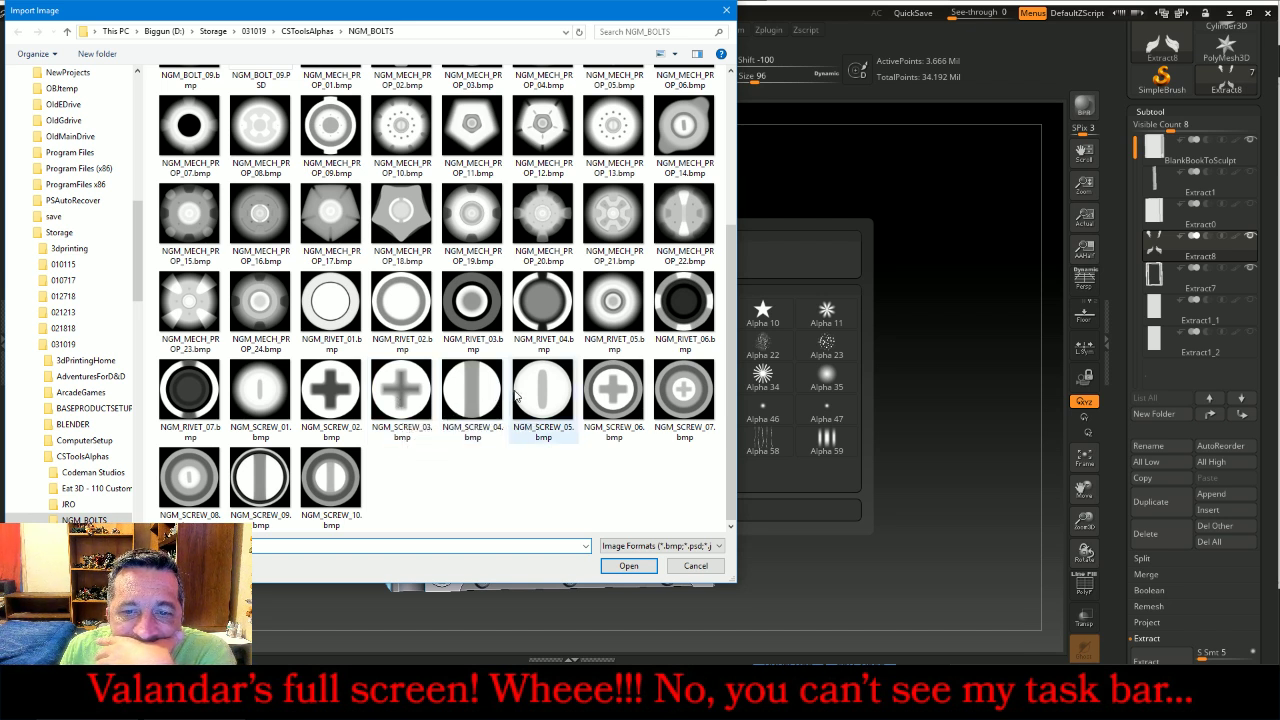
click(523, 395)
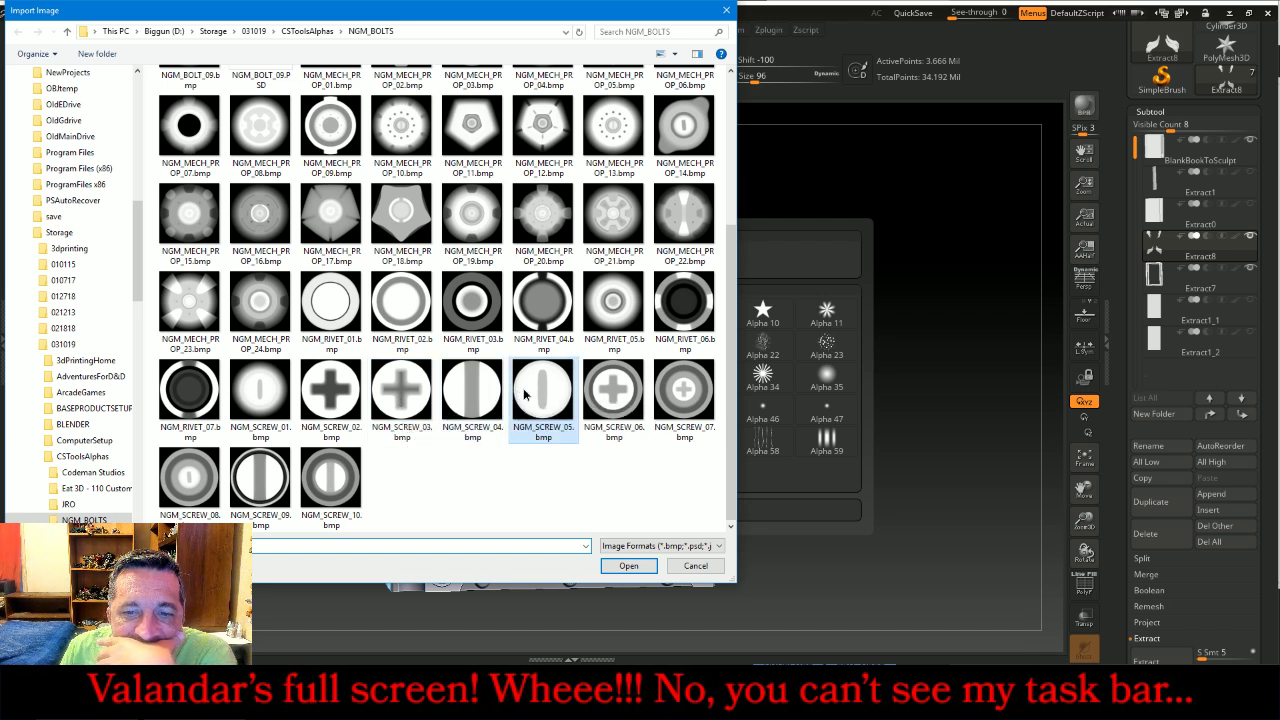
click(625, 566)
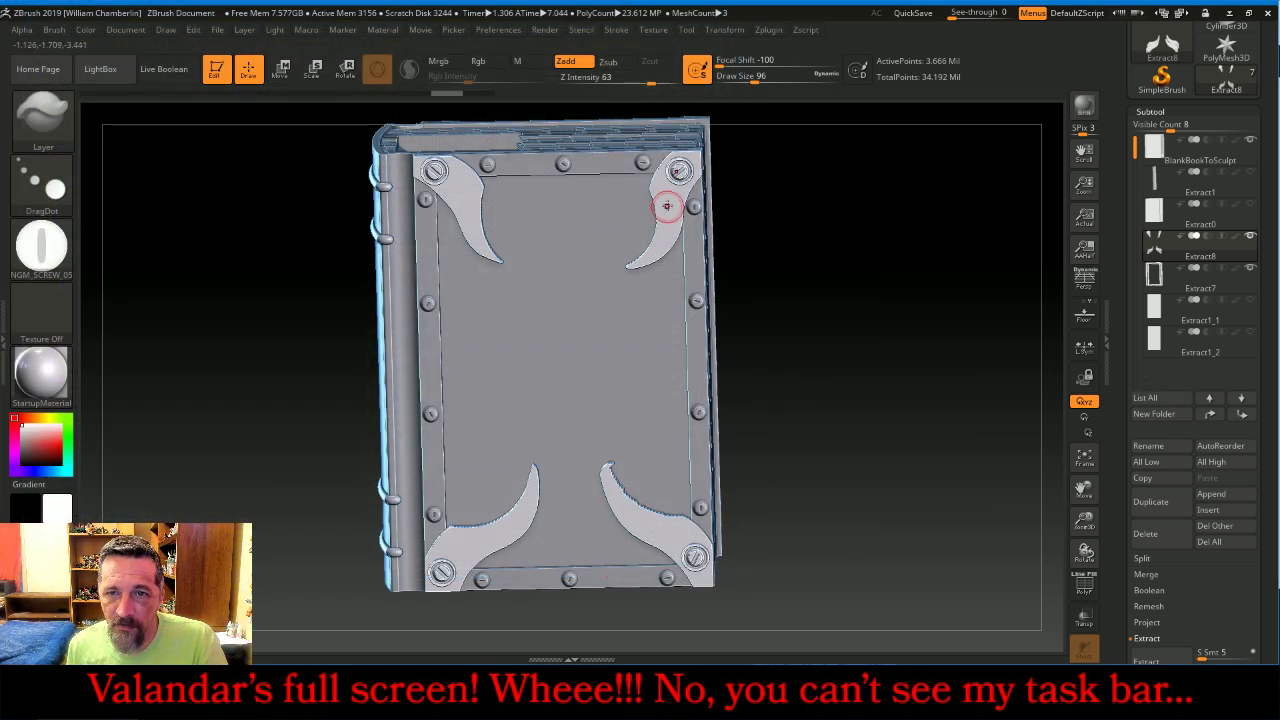
Try the slotted screw head on the upper-right ornament at Draw Sizes 96, 88 and 80, undoing each stamp.
drag(668, 207, 668, 214)
key(ctrl)
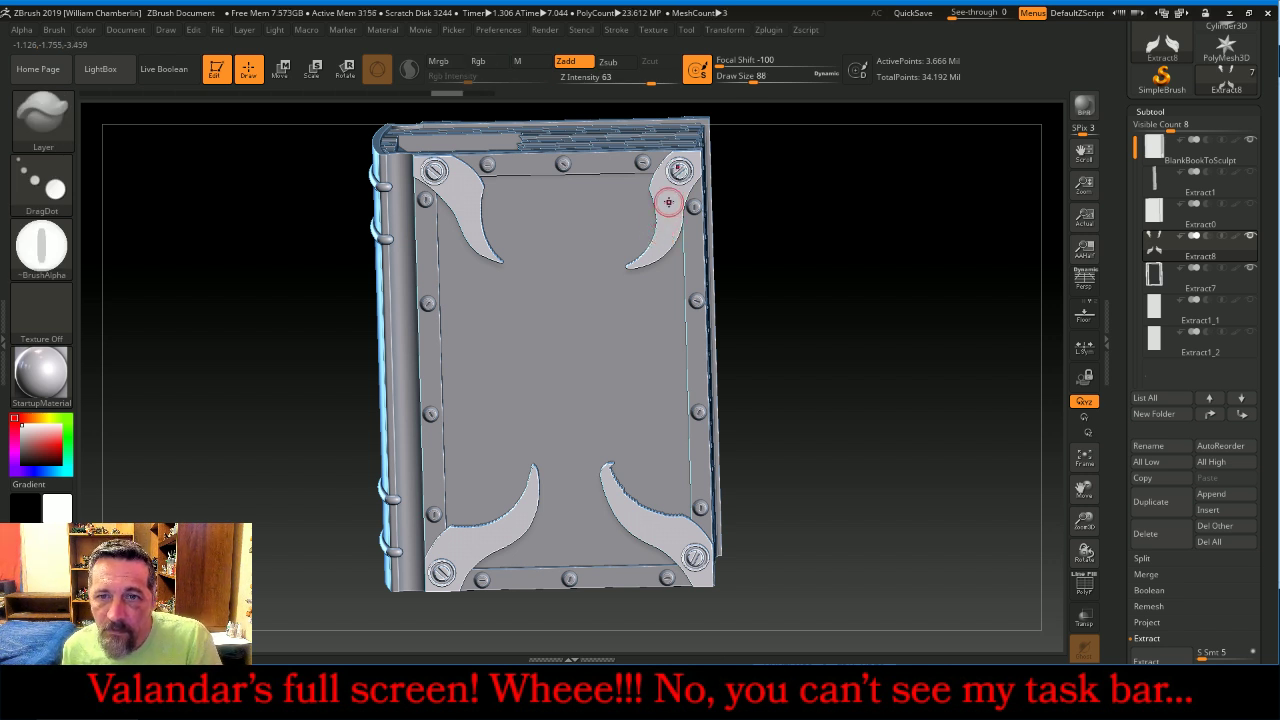
drag(669, 208, 668, 230)
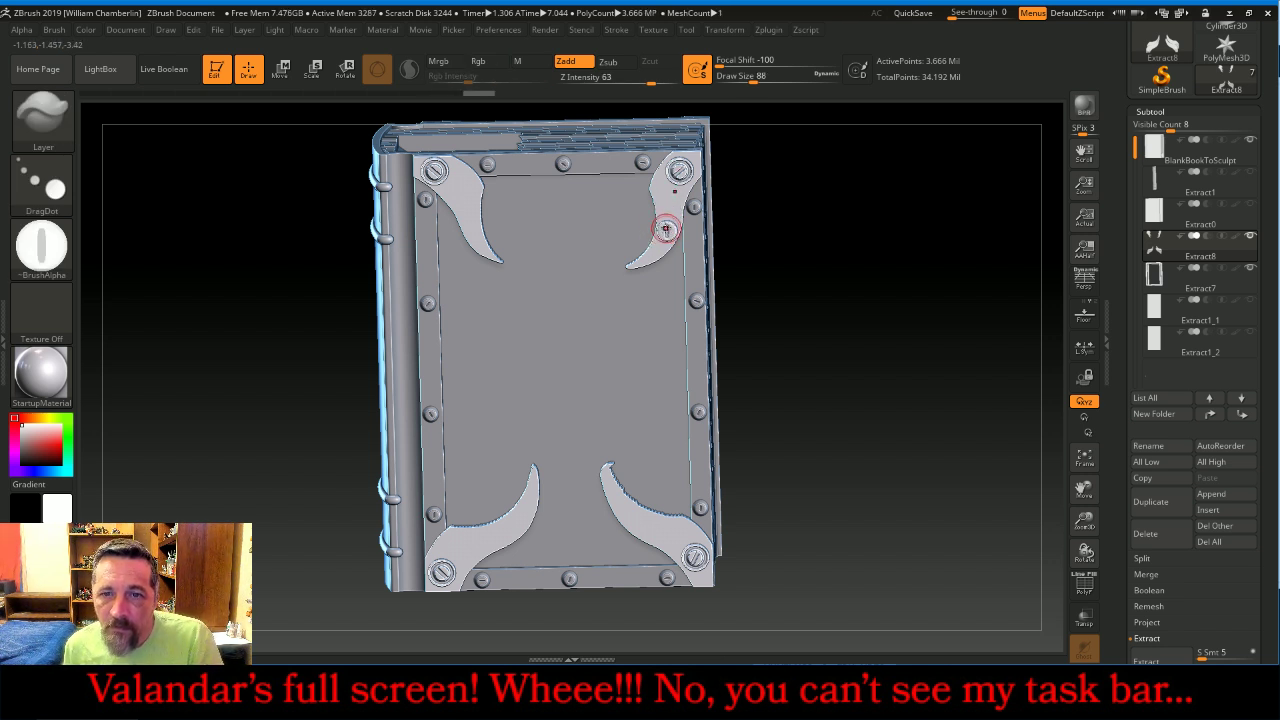
key(ctrl+z)
key([)
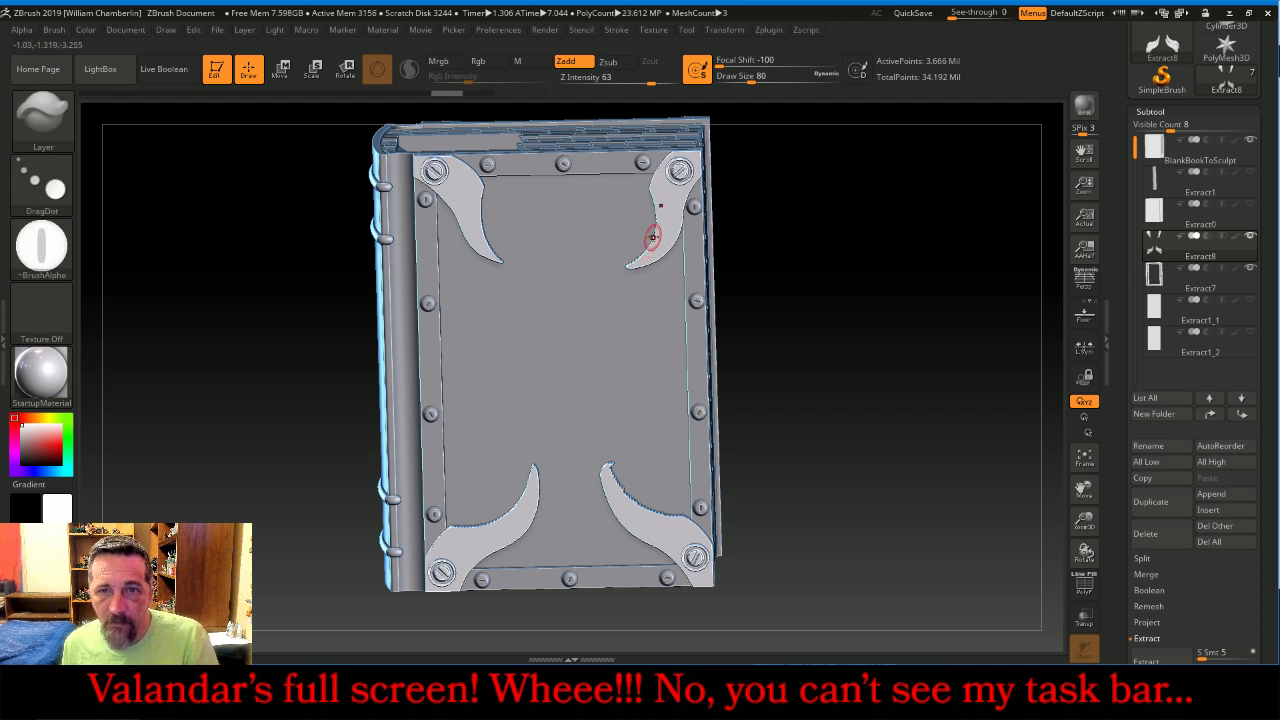
drag(669, 207, 669, 205)
key(ctrl+z)
key(ctrl+z)
Reduce the brush to Draw Size 72 and stamp one smaller slotted screw head partway along each of the four corner ornaments.
key([)
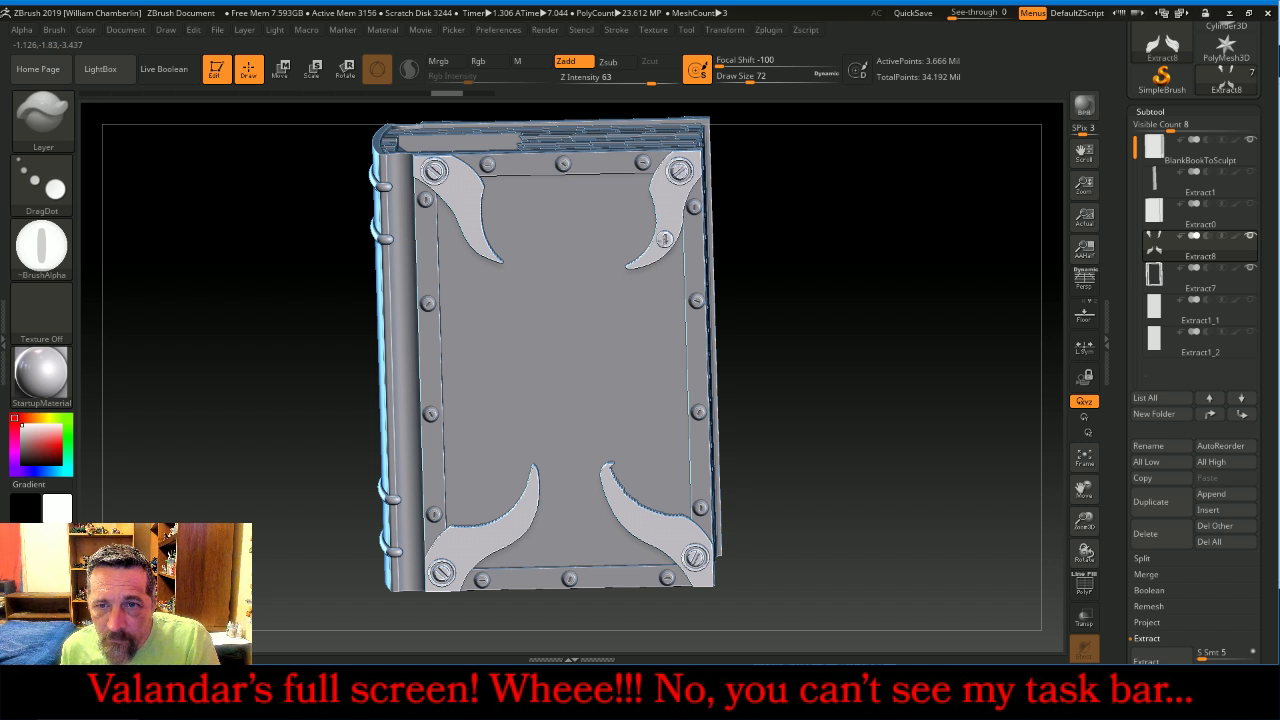
key(ctrl+shift+z)
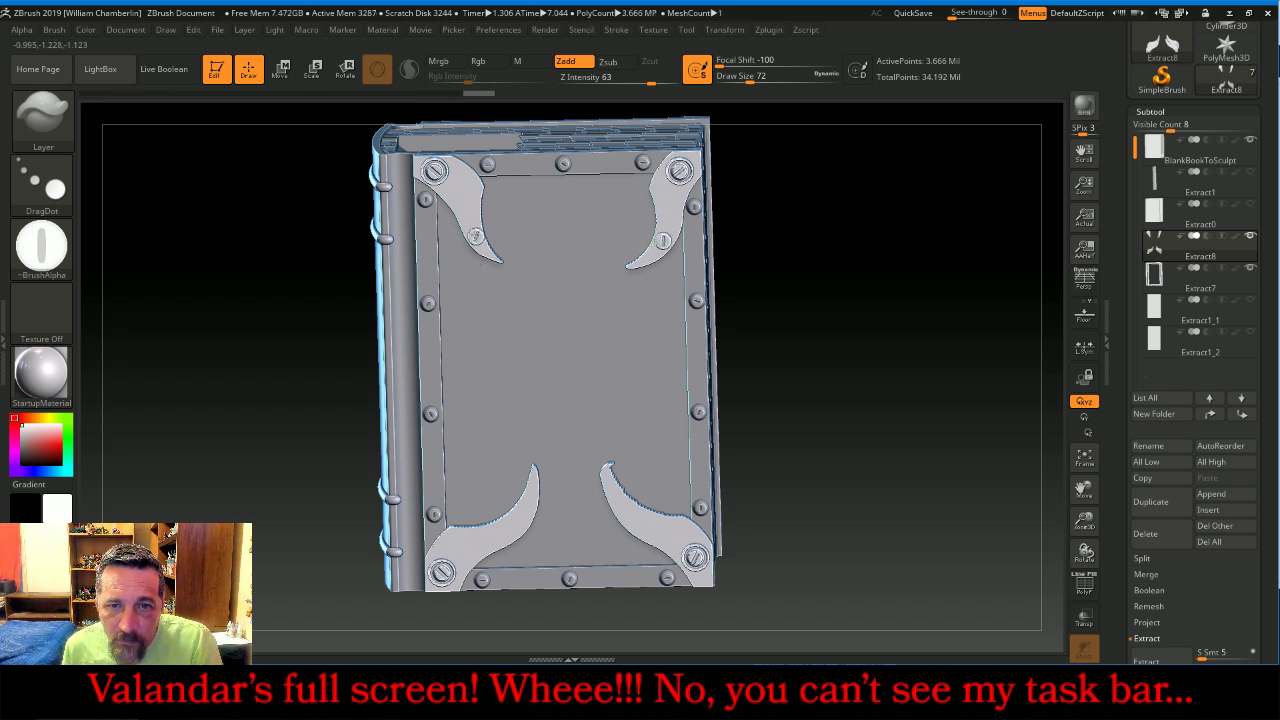
key(ctrl+shift+z)
key(ctrl+shift+z)
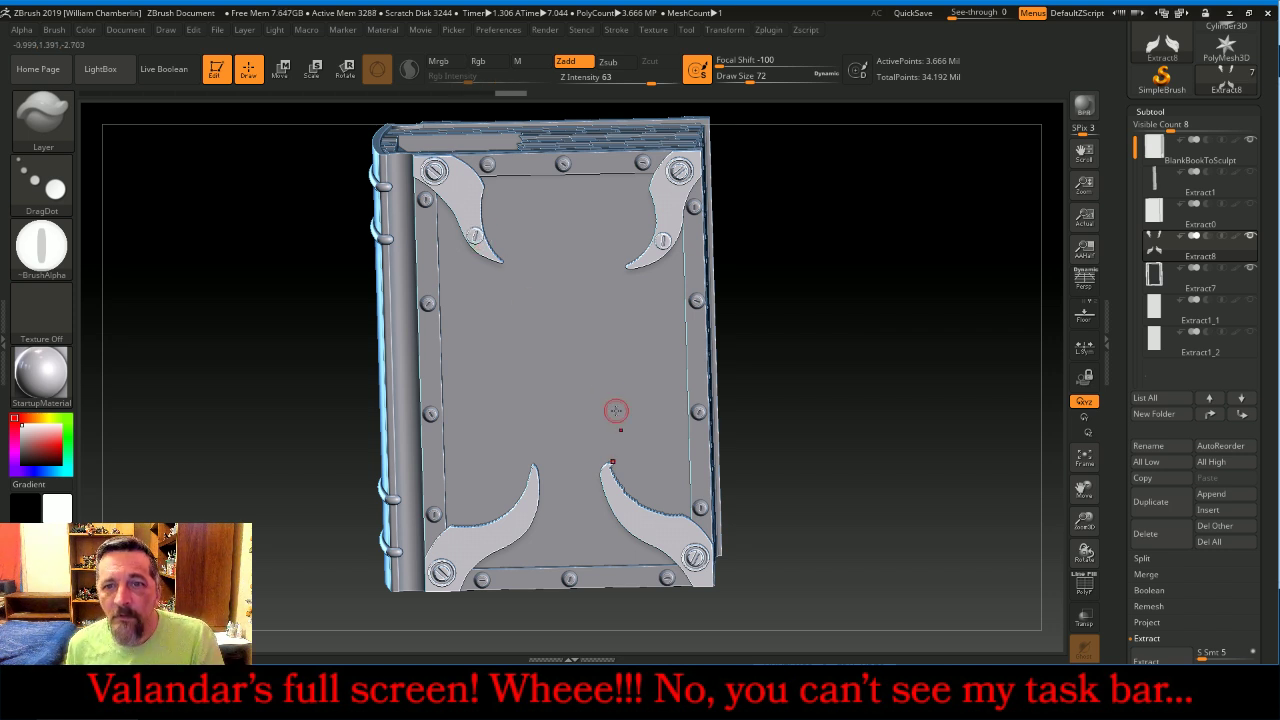
drag(917, 498, 872, 478)
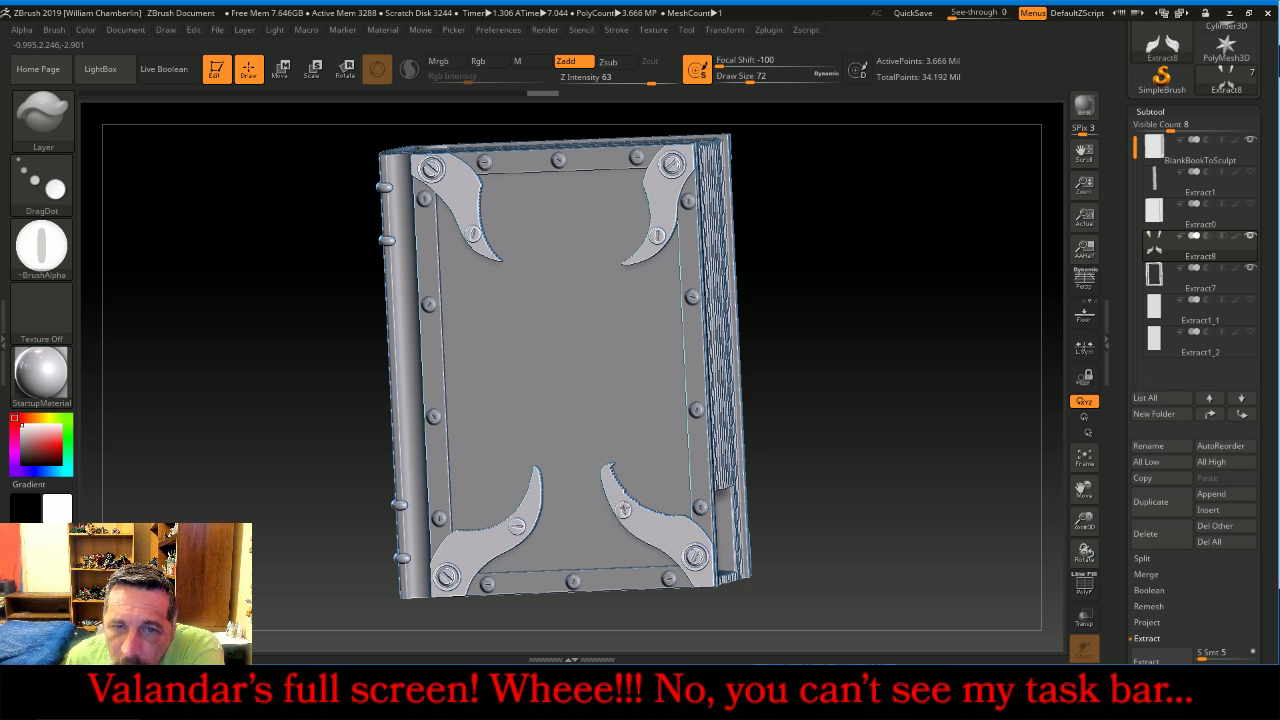
drag(856, 326, 866, 297)
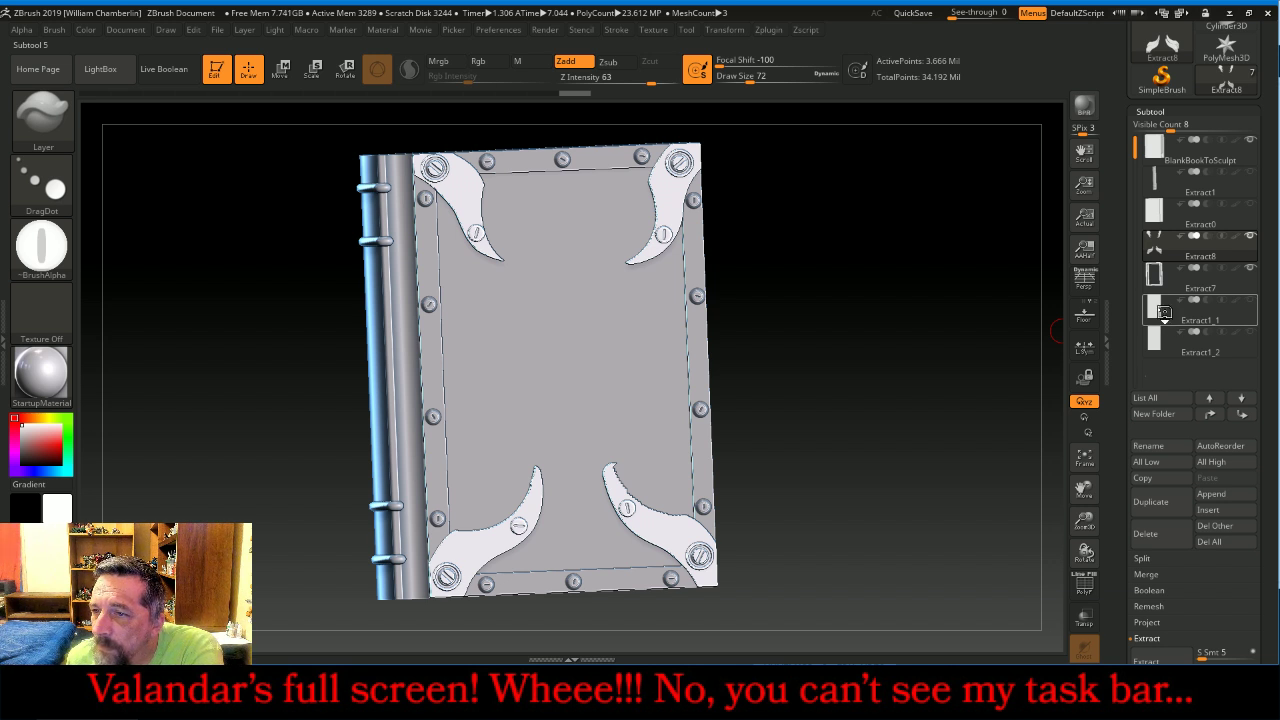
Hide the BlankBookToSculpt subtool and make the Extract1_1 cover panel active, facing the view straight on.
mouse_move(1165, 316)
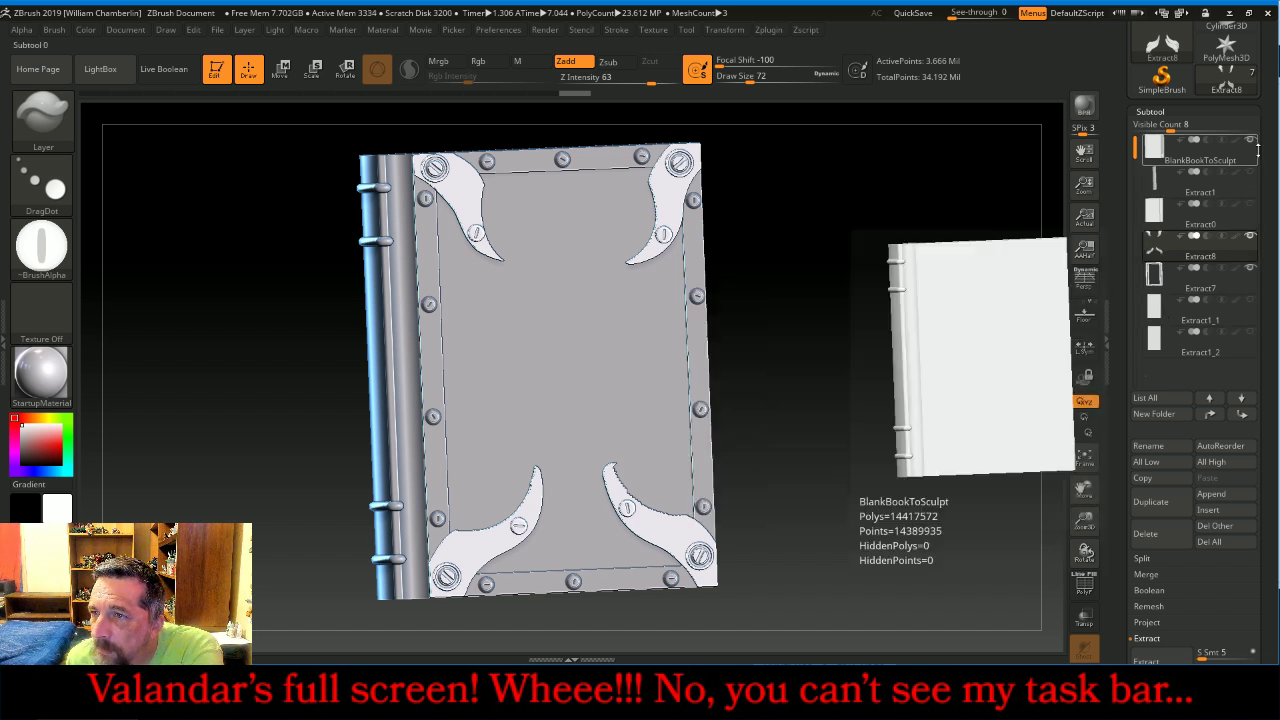
click(1250, 143)
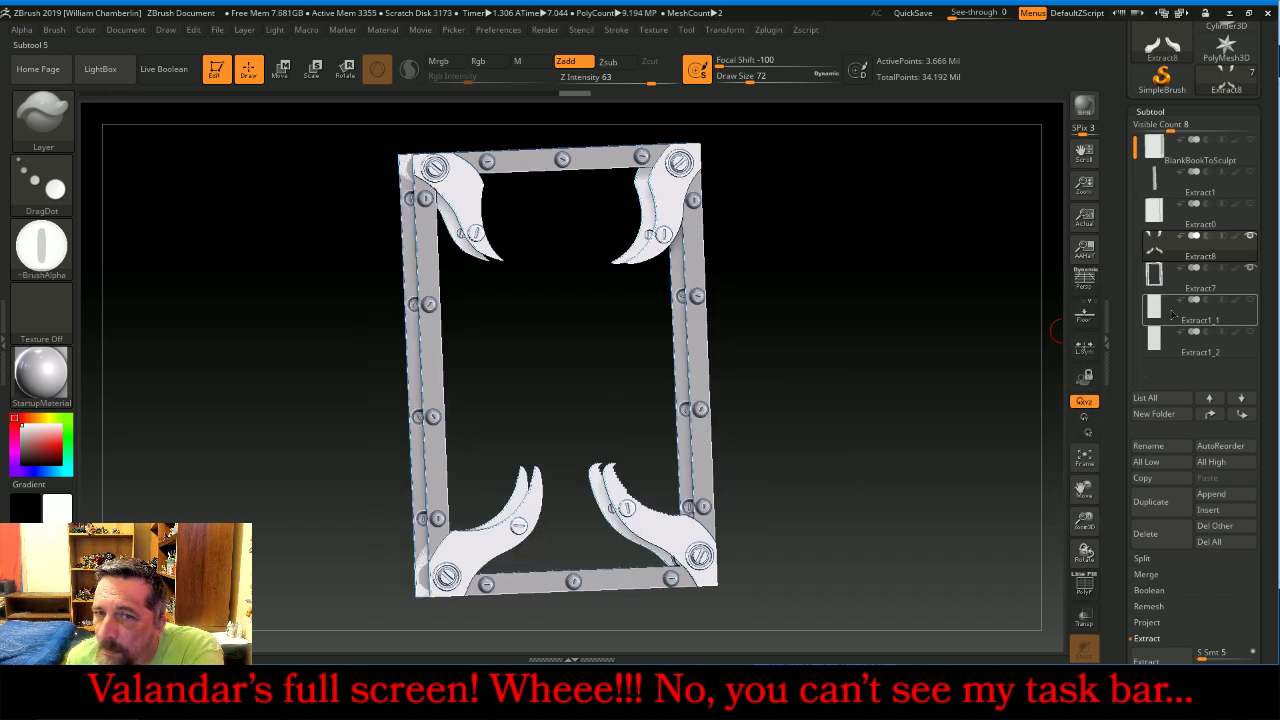
click(1172, 314)
mouse_move(921, 375)
mouse_down()
mouse_move(903, 374)
mouse_move(940, 377)
mouse_up()
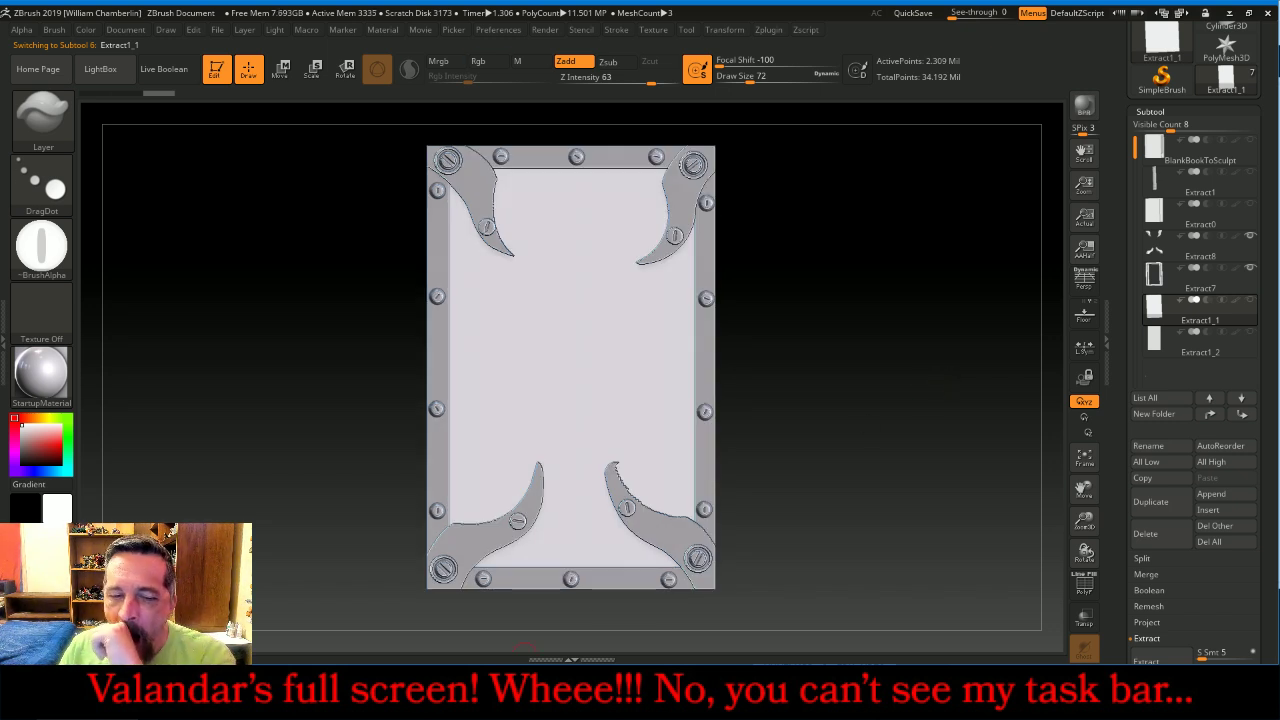
Switch to Firefox to check the YouTube live chat for new messages, and return to ZBrush.
click(510, 690)
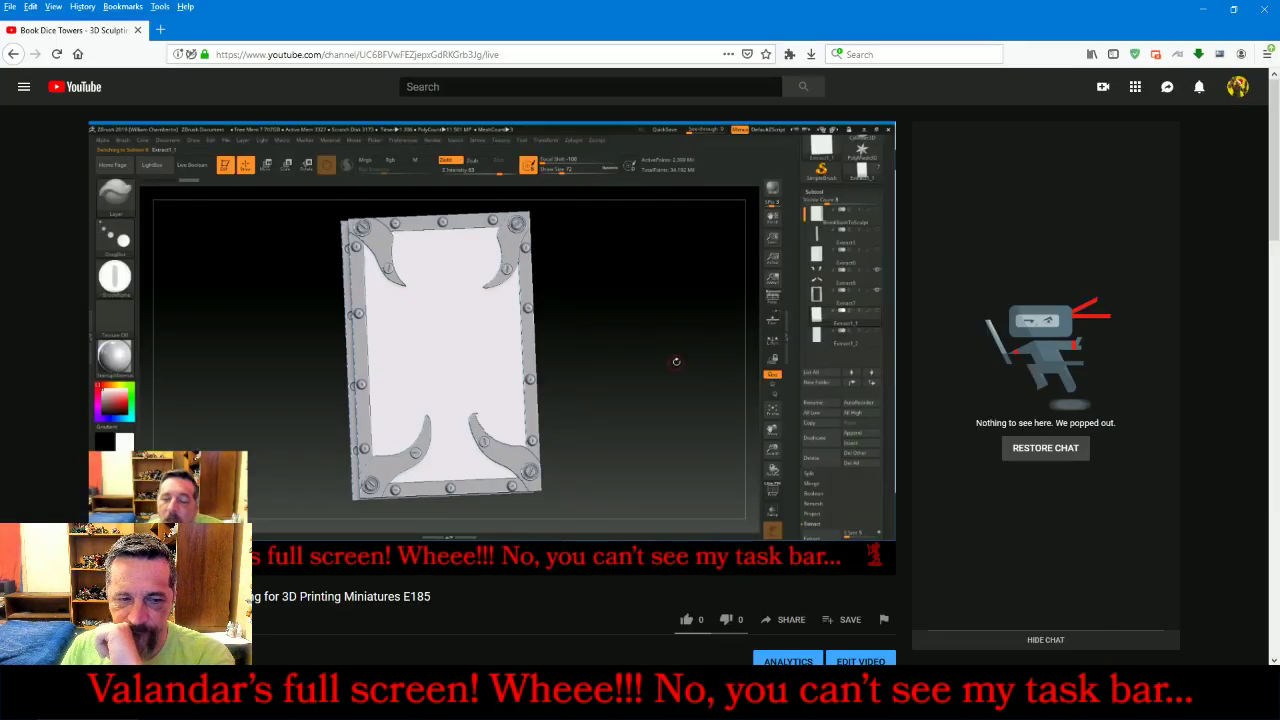
click(510, 690)
click(510, 690)
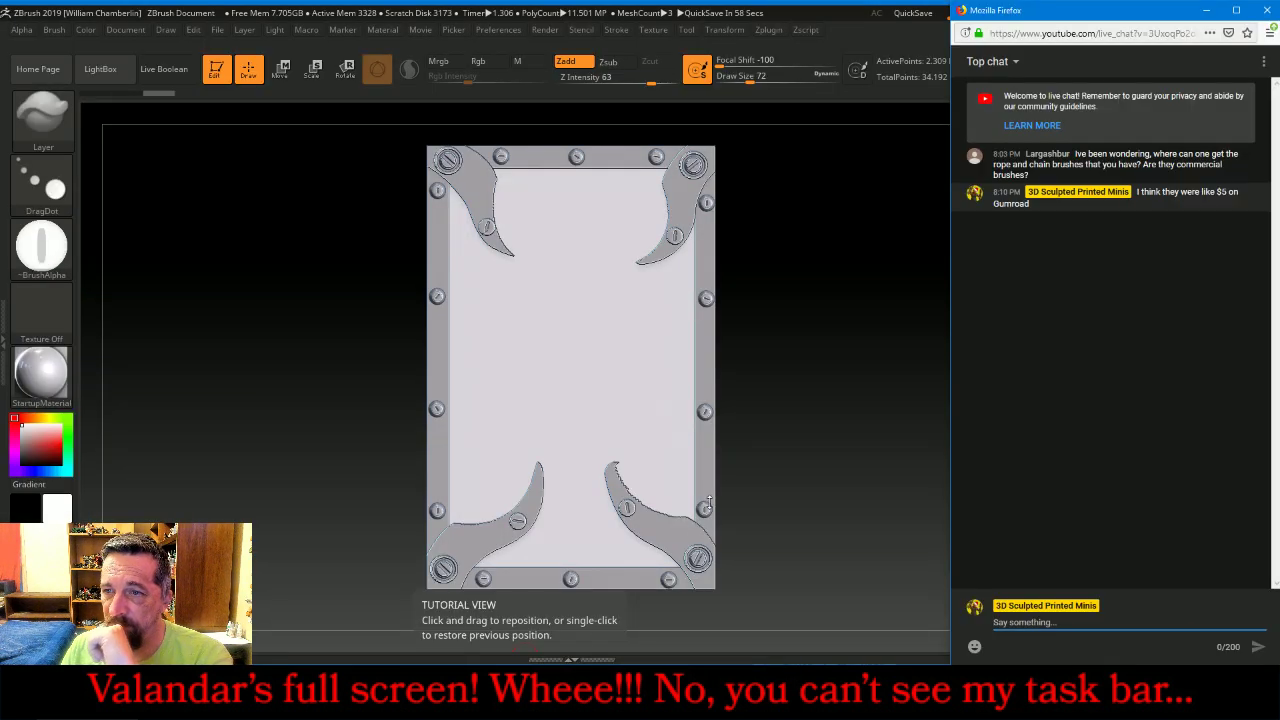
click(860, 404)
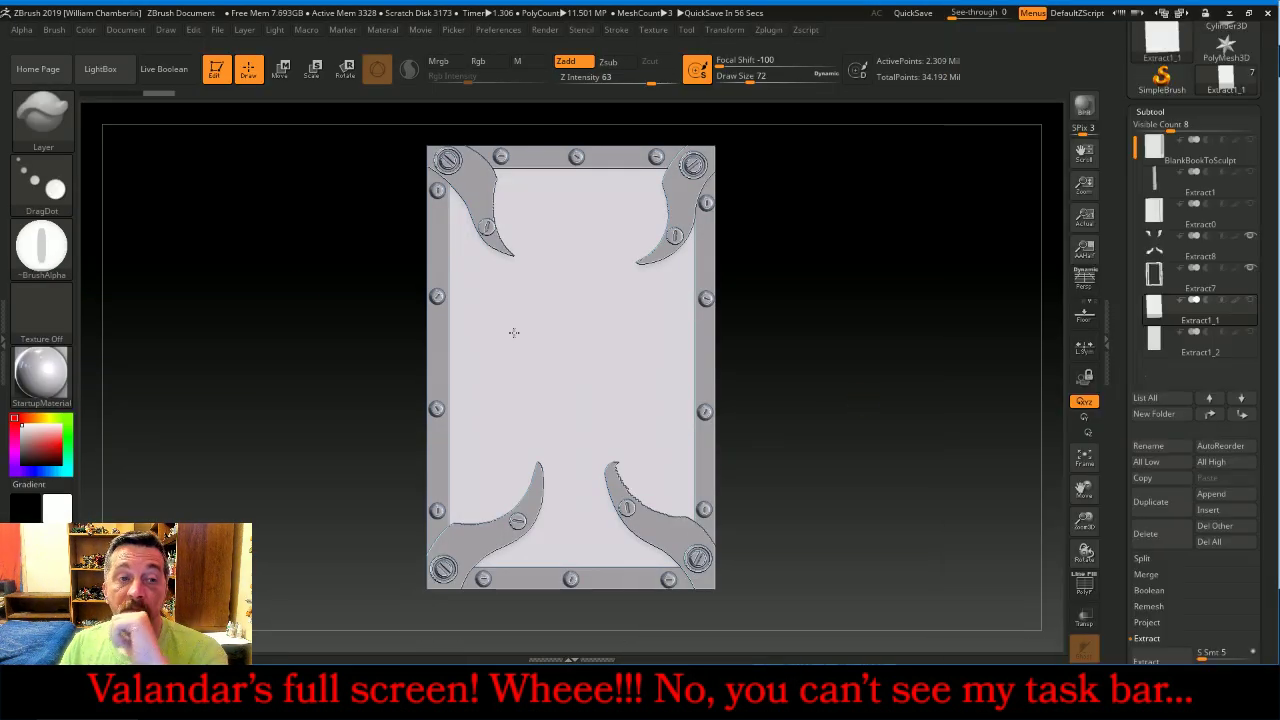
Set up the ClayBuildup brush with Alpha 01 at Draw Size 124 and undo a test stroke near the cover panel's upper-left ornament.
click(68, 122)
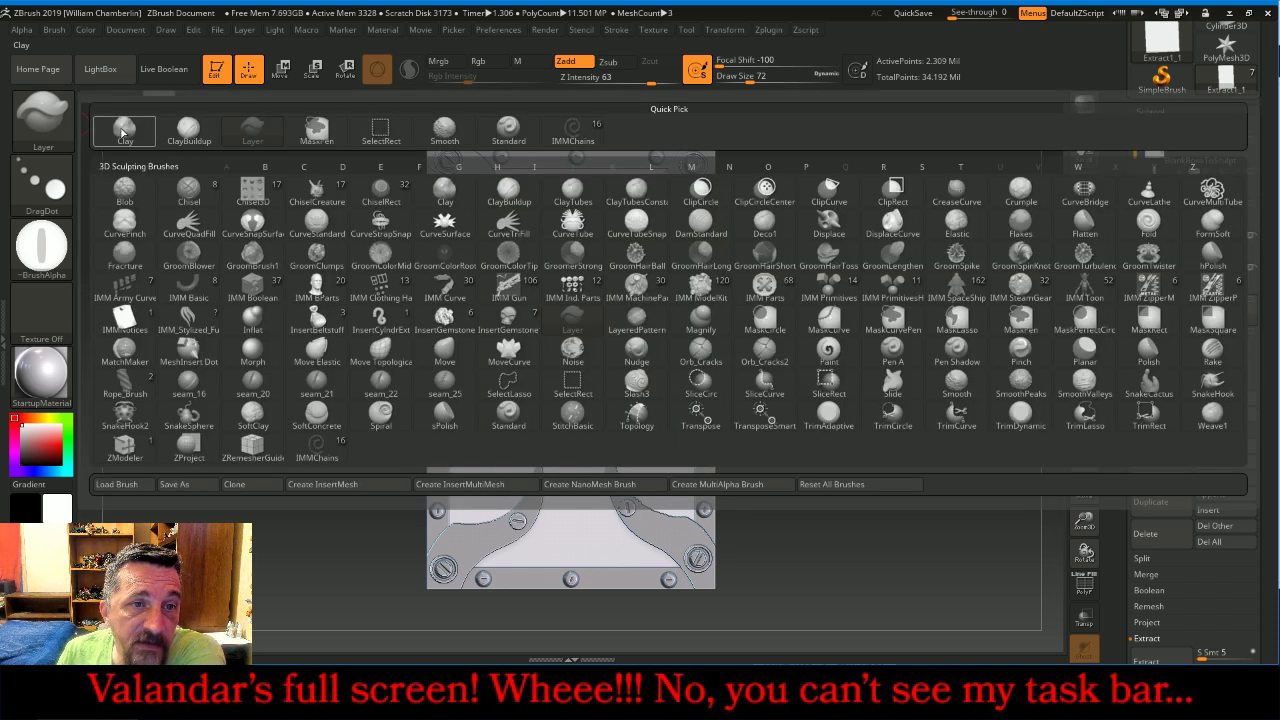
click(188, 130)
click(42, 245)
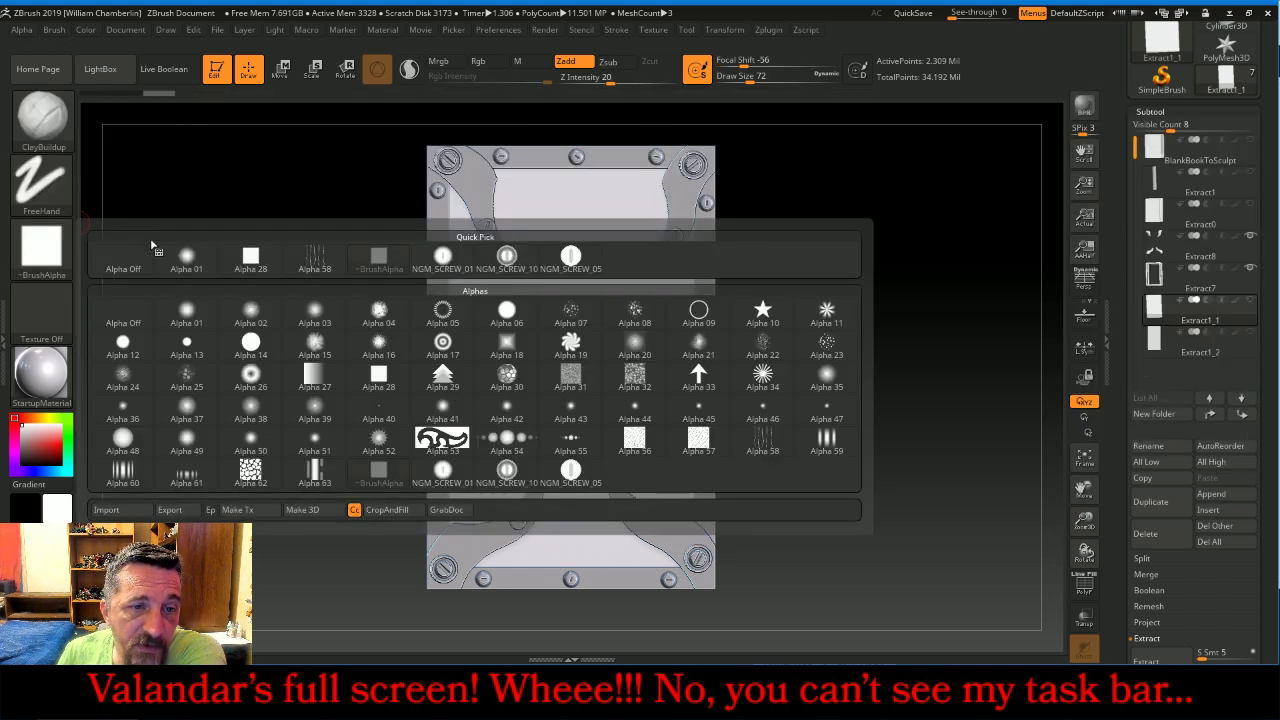
click(186, 258)
key(])
key(])
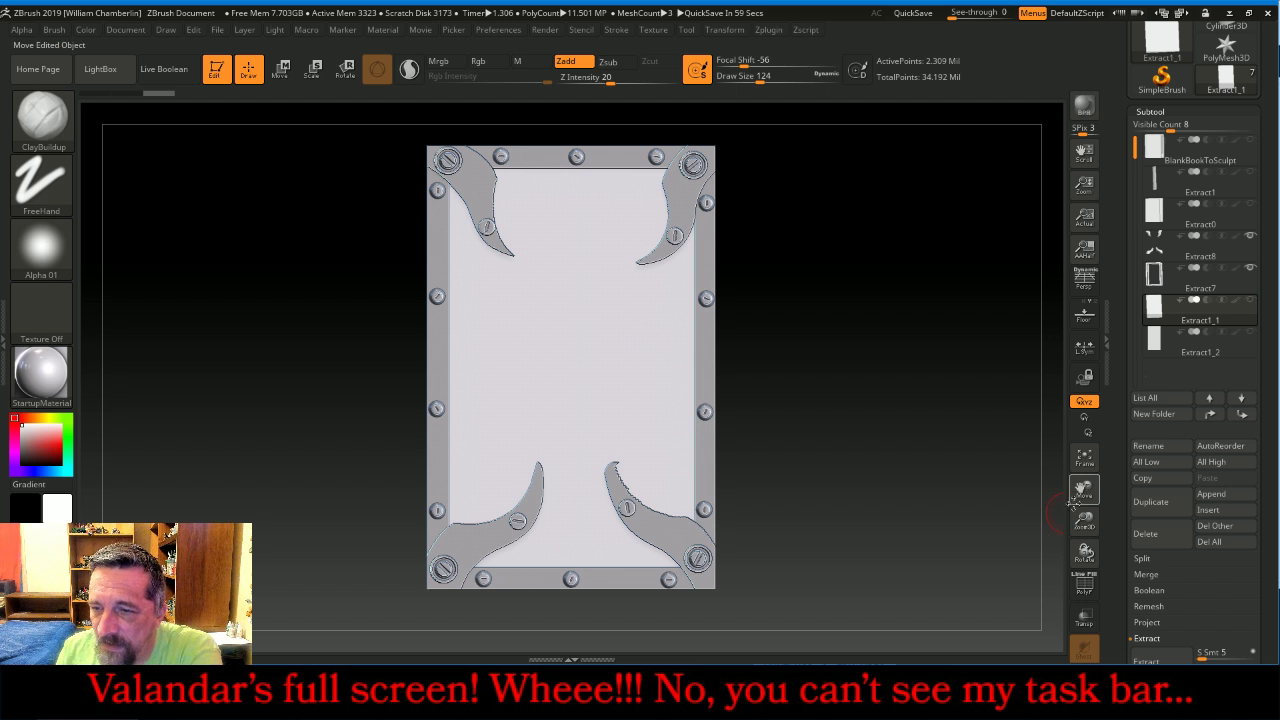
mouse_move(1084, 521)
mouse_down()
mouse_move(1087, 531)
mouse_move(1085, 506)
mouse_up()
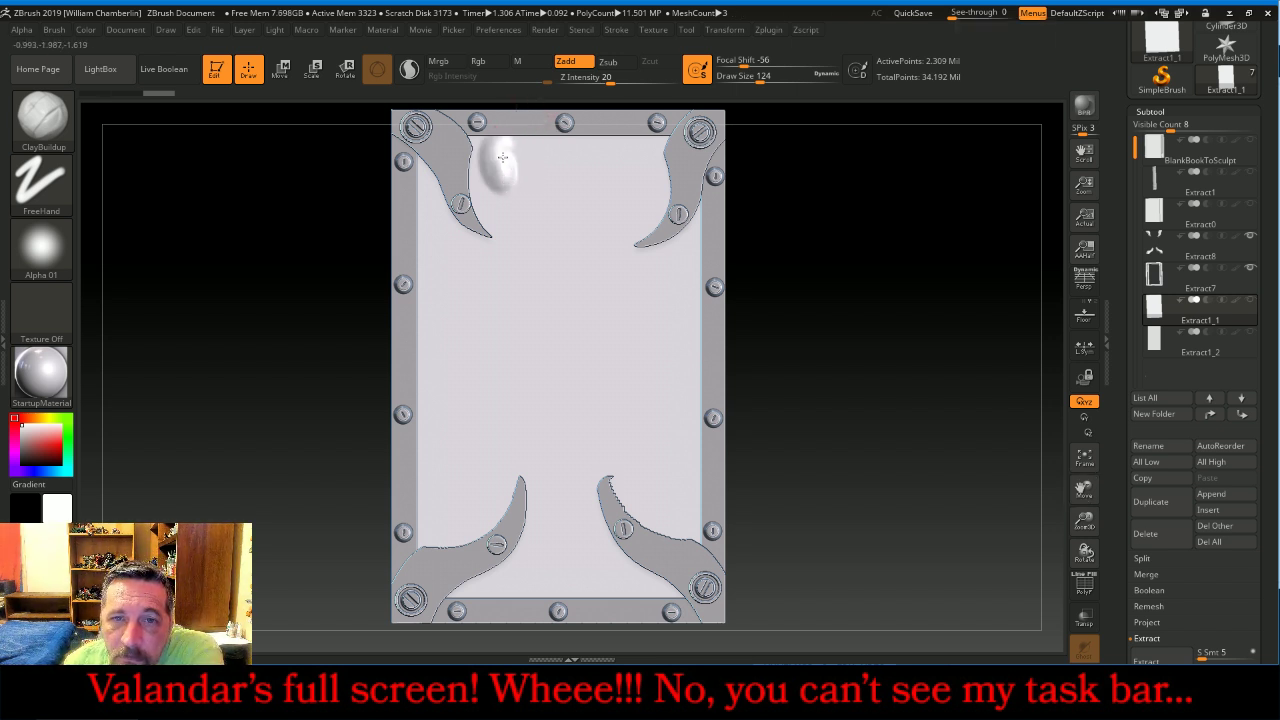
key(ctrl+z)
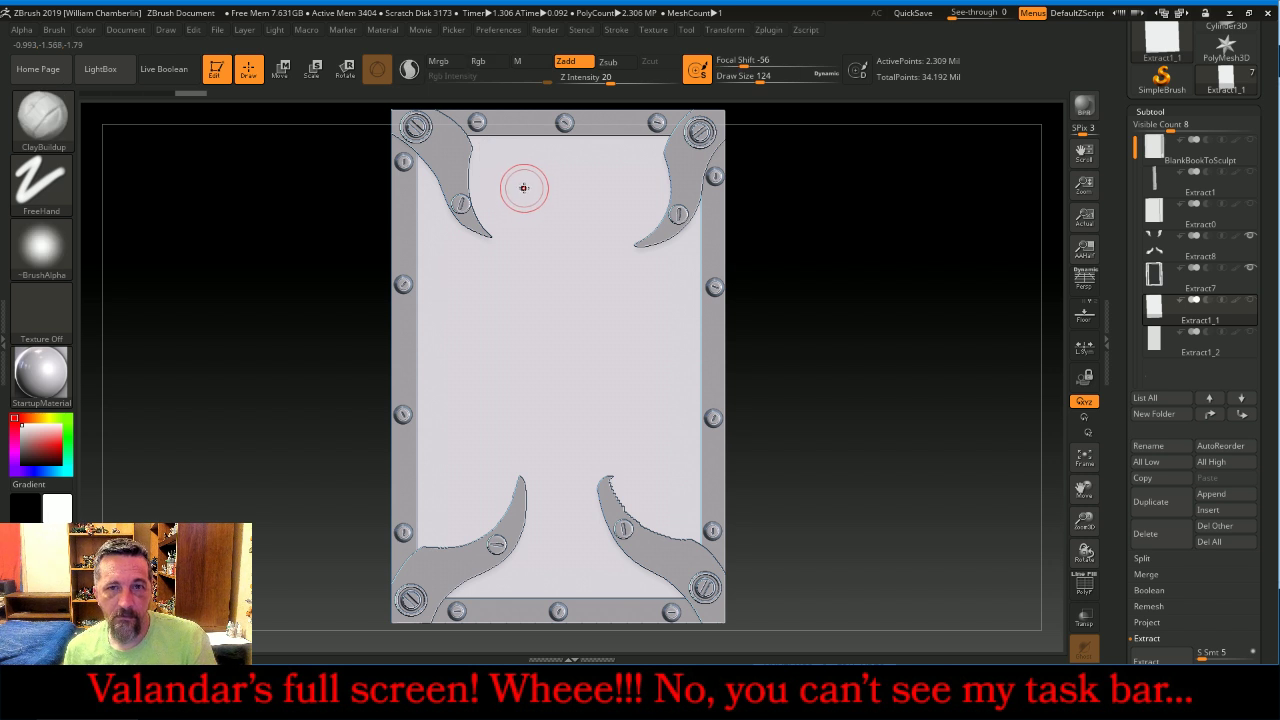
Raise the brush to Draw Size 152 and sculpt thick winding ridges across the upper part of the cover panel between the top ornaments.
key(bracketright)
key(bracketright)
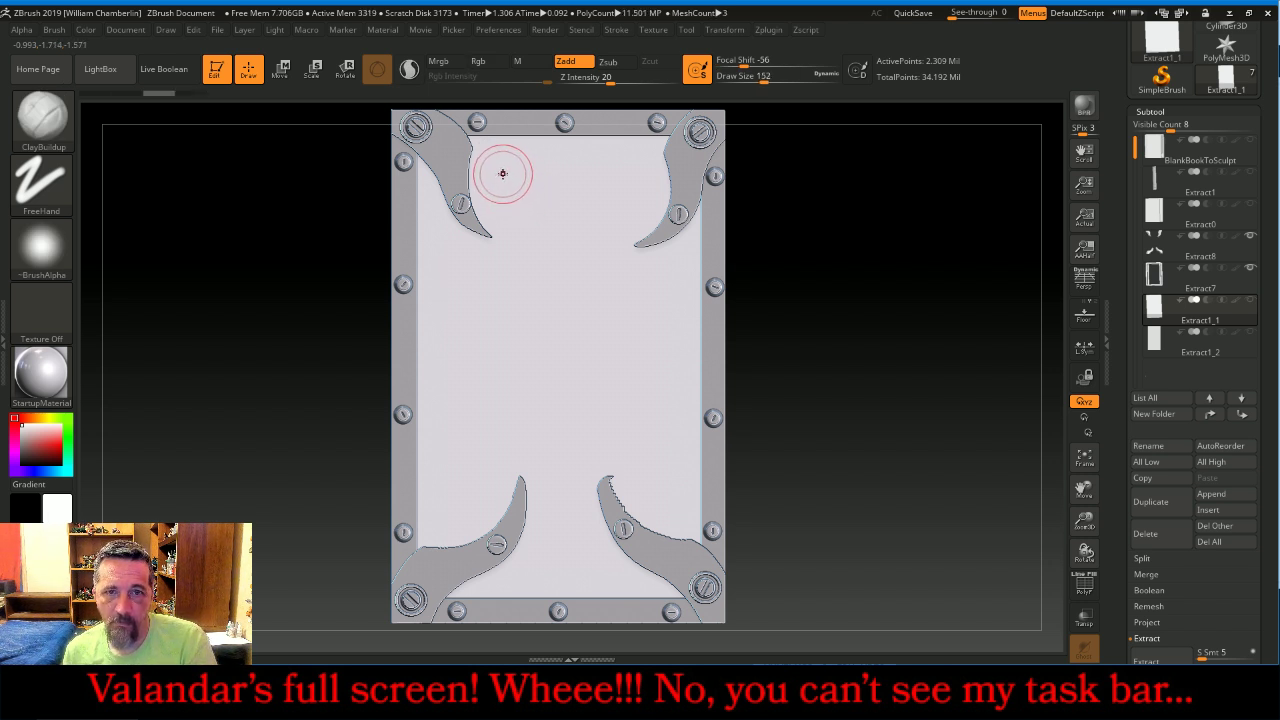
mouse_move(498, 143)
mouse_down()
mouse_move(486, 172)
mouse_move(517, 226)
mouse_up()
mouse_move(530, 150)
mouse_down()
mouse_move(565, 240)
mouse_move(540, 276)
mouse_move(566, 276)
mouse_move(583, 191)
mouse_up()
mouse_move(894, 286)
mouse_down()
mouse_move(849, 280)
mouse_move(886, 287)
mouse_up()
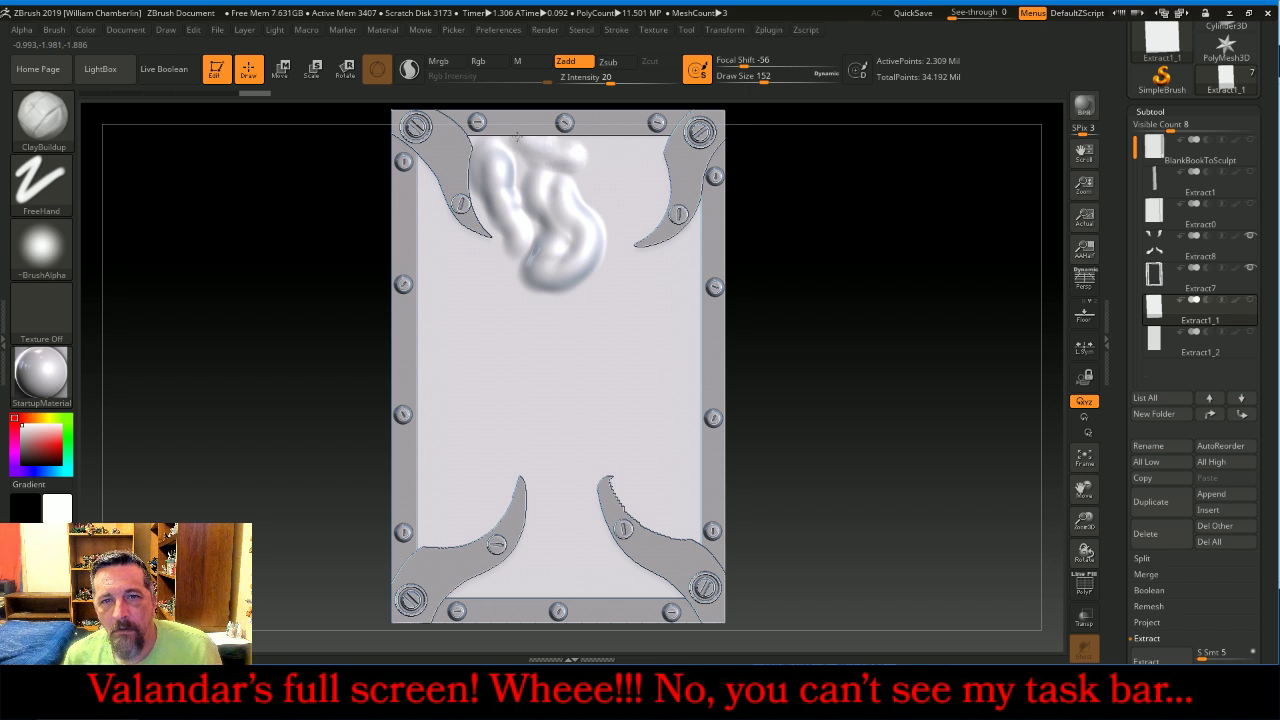
drag(524, 159, 536, 158)
drag(536, 158, 531, 180)
drag(531, 180, 530, 214)
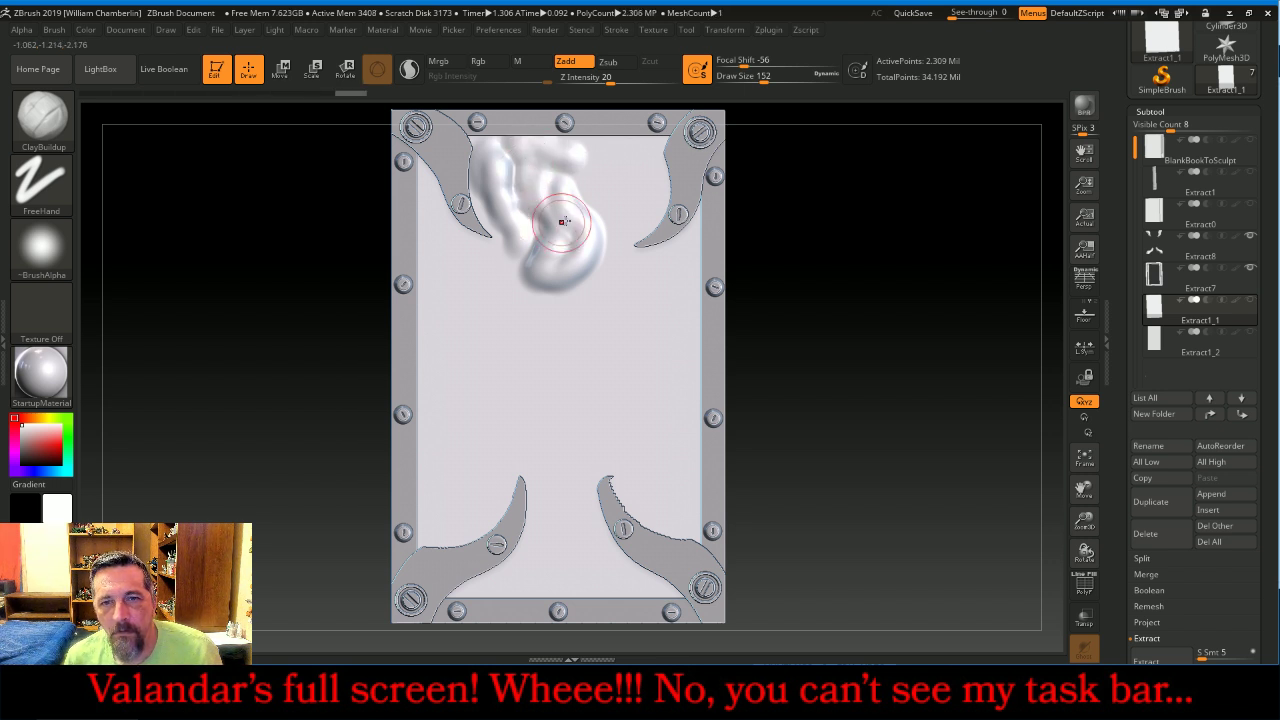
mouse_move(597, 173)
mouse_down()
mouse_move(550, 189)
mouse_move(602, 172)
mouse_move(620, 205)
mouse_move(617, 250)
mouse_move(635, 185)
mouse_move(615, 162)
mouse_move(630, 160)
mouse_up()
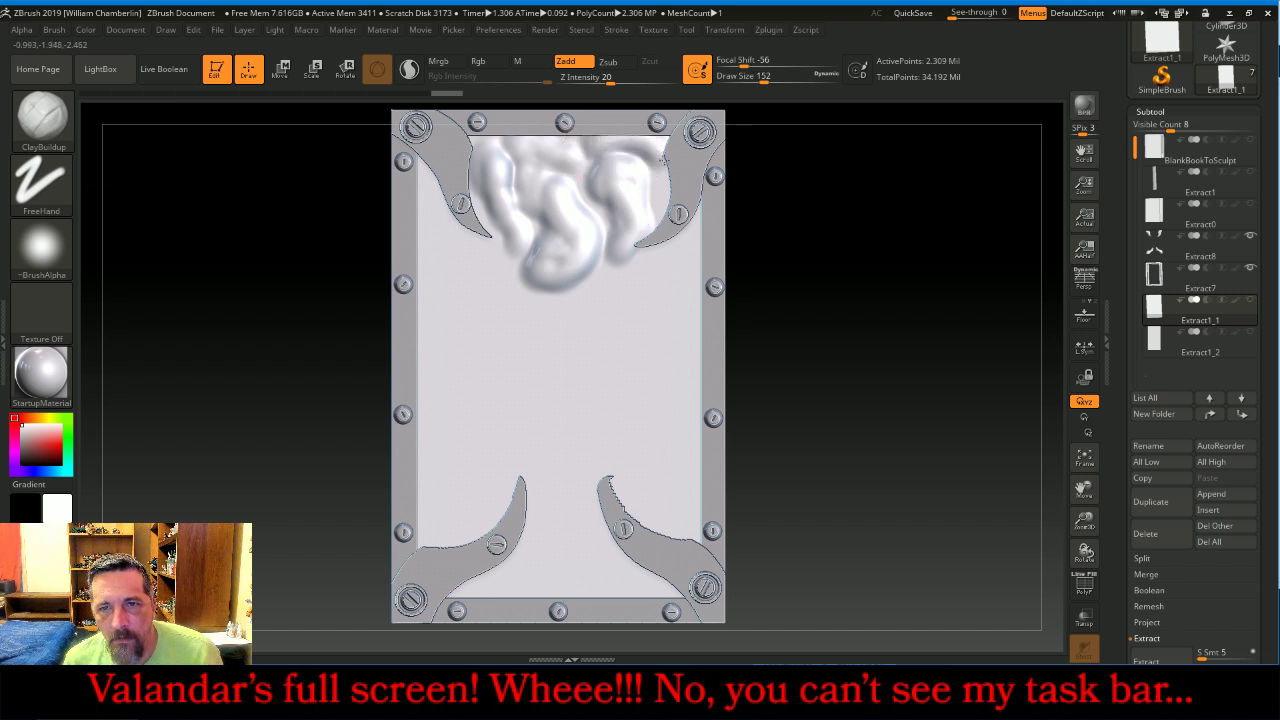
Extend the winding ridges down the cover panel's right side, through its centre and along its left edge.
mouse_move(660, 205)
mouse_down()
mouse_move(652, 229)
mouse_move(674, 251)
mouse_move(663, 271)
mouse_move(605, 304)
mouse_up()
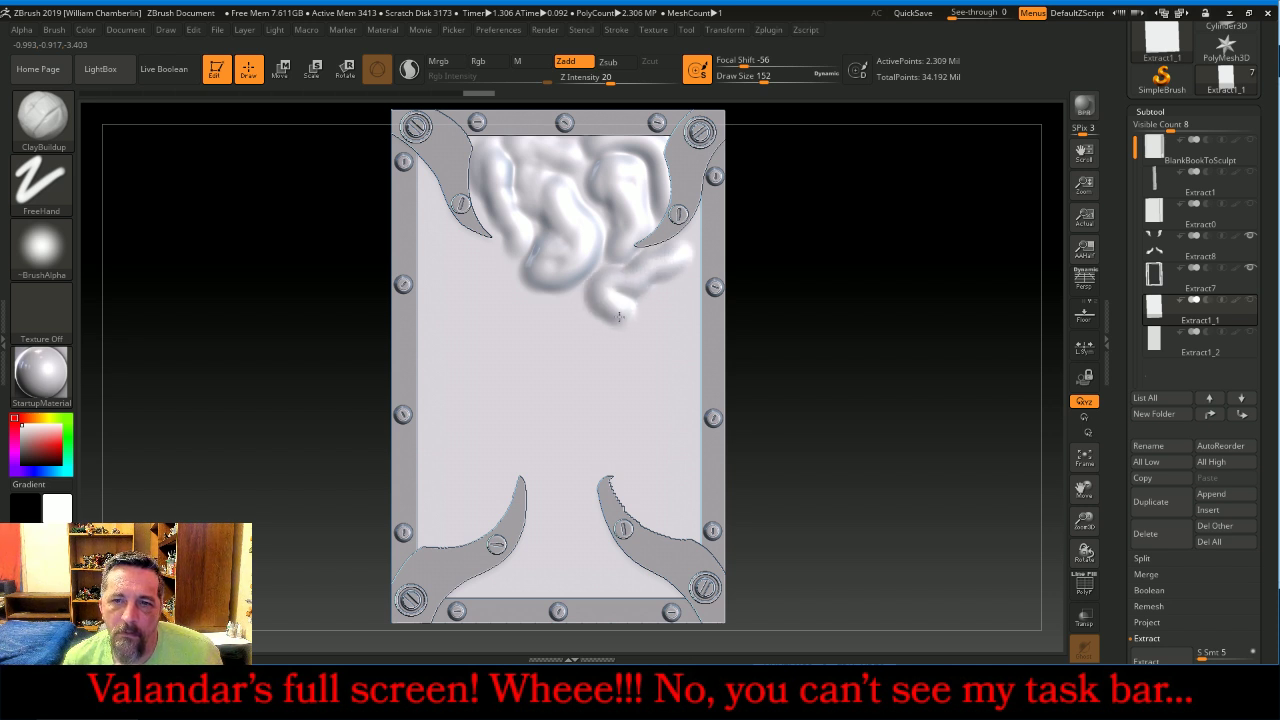
mouse_move(620, 361)
mouse_down()
mouse_move(578, 390)
mouse_move(585, 415)
mouse_move(630, 380)
mouse_move(632, 304)
mouse_move(680, 265)
mouse_move(608, 286)
mouse_move(619, 345)
mouse_move(597, 386)
mouse_move(606, 380)
mouse_up()
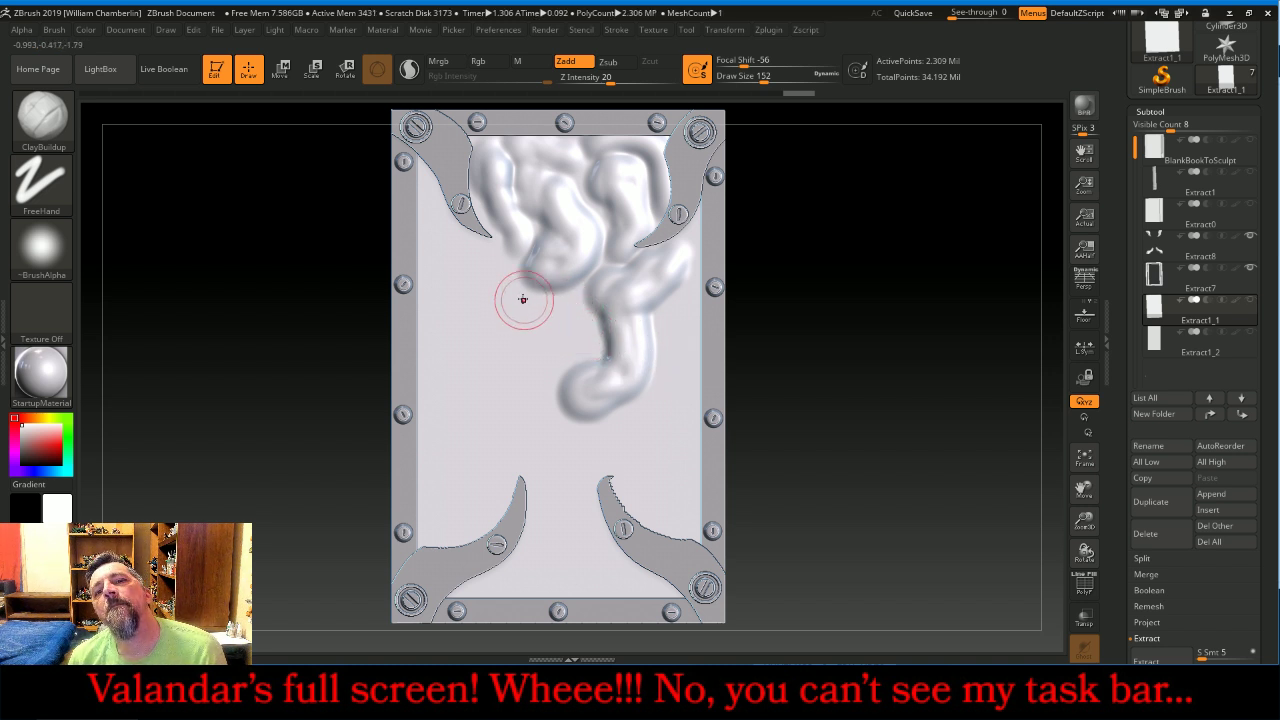
mouse_move(516, 293)
mouse_down()
mouse_move(589, 341)
mouse_move(546, 370)
mouse_move(556, 345)
mouse_move(497, 300)
mouse_move(494, 236)
mouse_up()
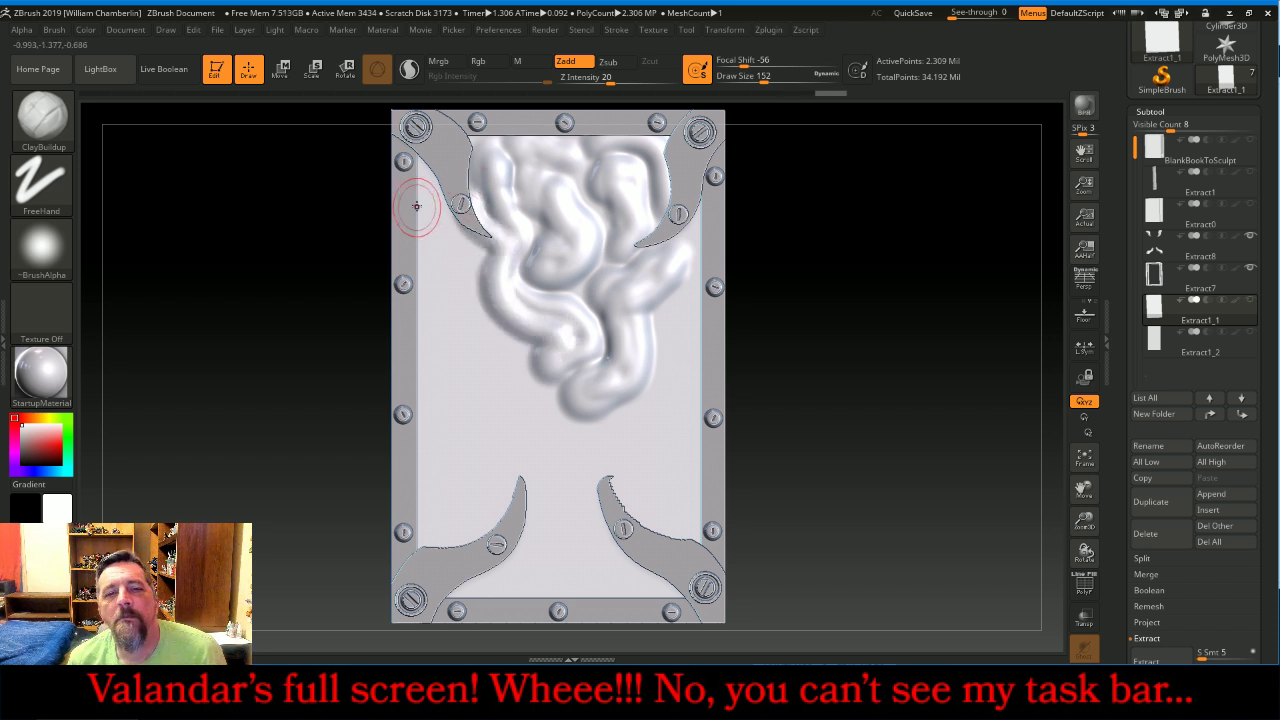
mouse_move(421, 207)
mouse_down()
mouse_move(468, 251)
mouse_move(430, 217)
mouse_move(428, 286)
mouse_move(484, 340)
mouse_move(511, 346)
mouse_move(455, 340)
mouse_move(450, 308)
mouse_move(463, 297)
mouse_move(418, 282)
mouse_move(452, 380)
mouse_move(447, 428)
mouse_move(433, 401)
mouse_move(466, 403)
mouse_move(430, 345)
mouse_move(457, 329)
mouse_up()
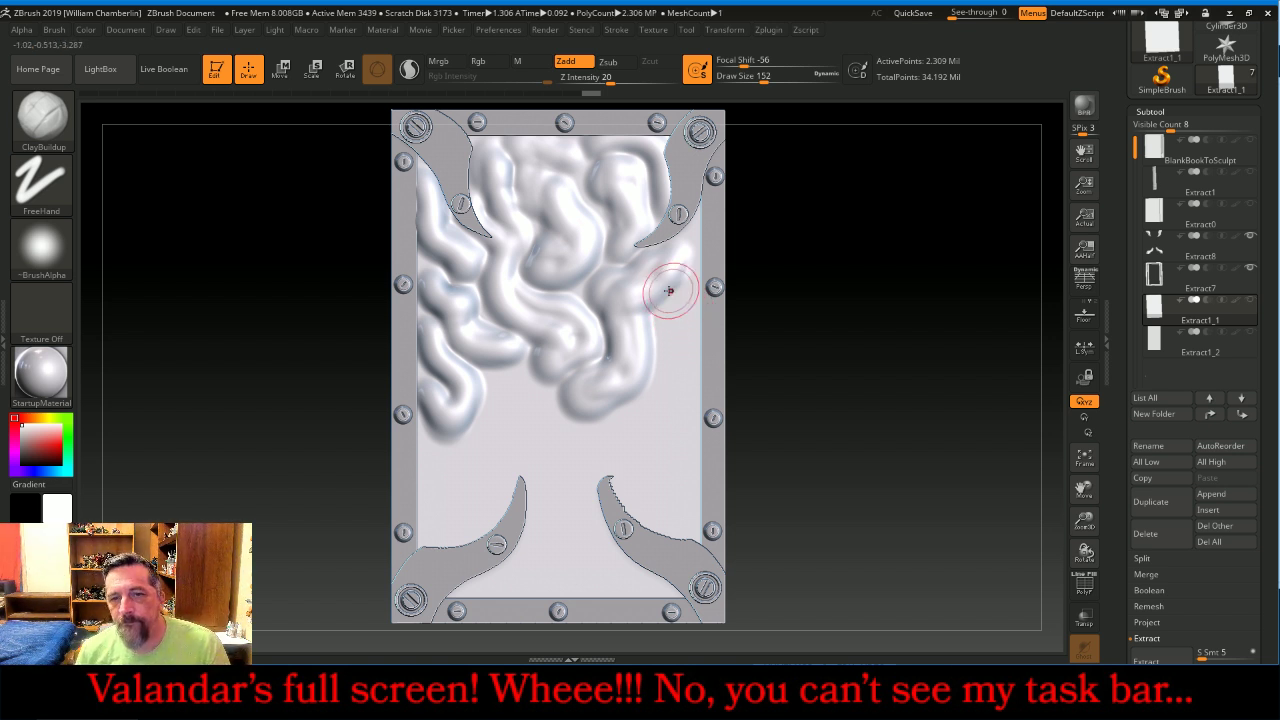
Smooth the ridges in the cover panel's upper and central areas, and add a winding ridge along its right edge.
key(shift)
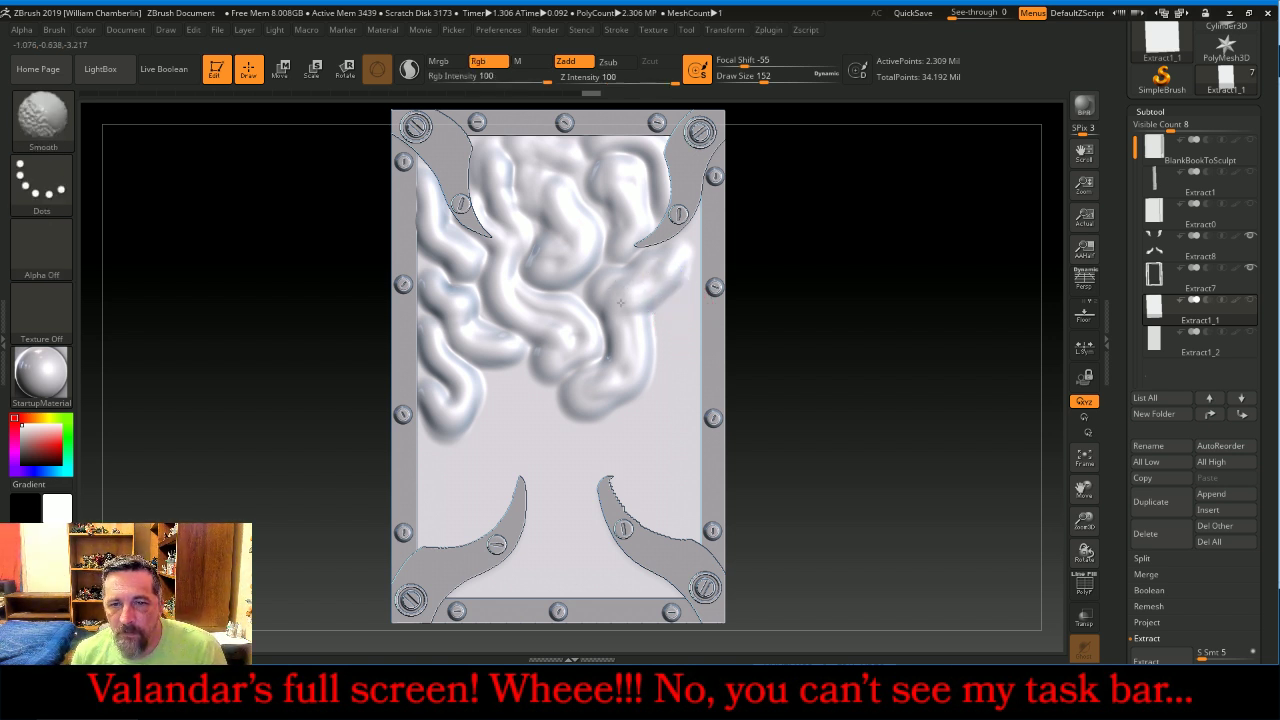
mouse_move(587, 397)
shift+mouse_down()
mouse_move(604, 388)
mouse_move(590, 394)
shift+mouse_up()
key(shift)
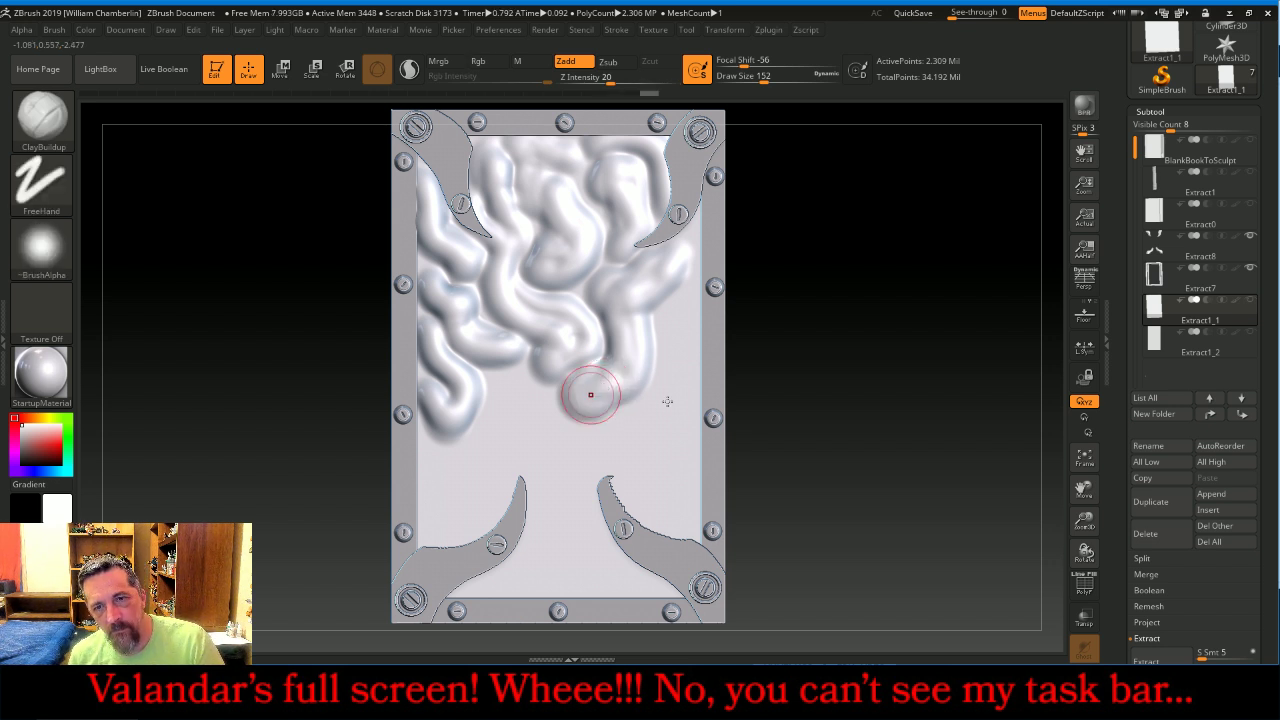
drag(675, 401, 674, 400)
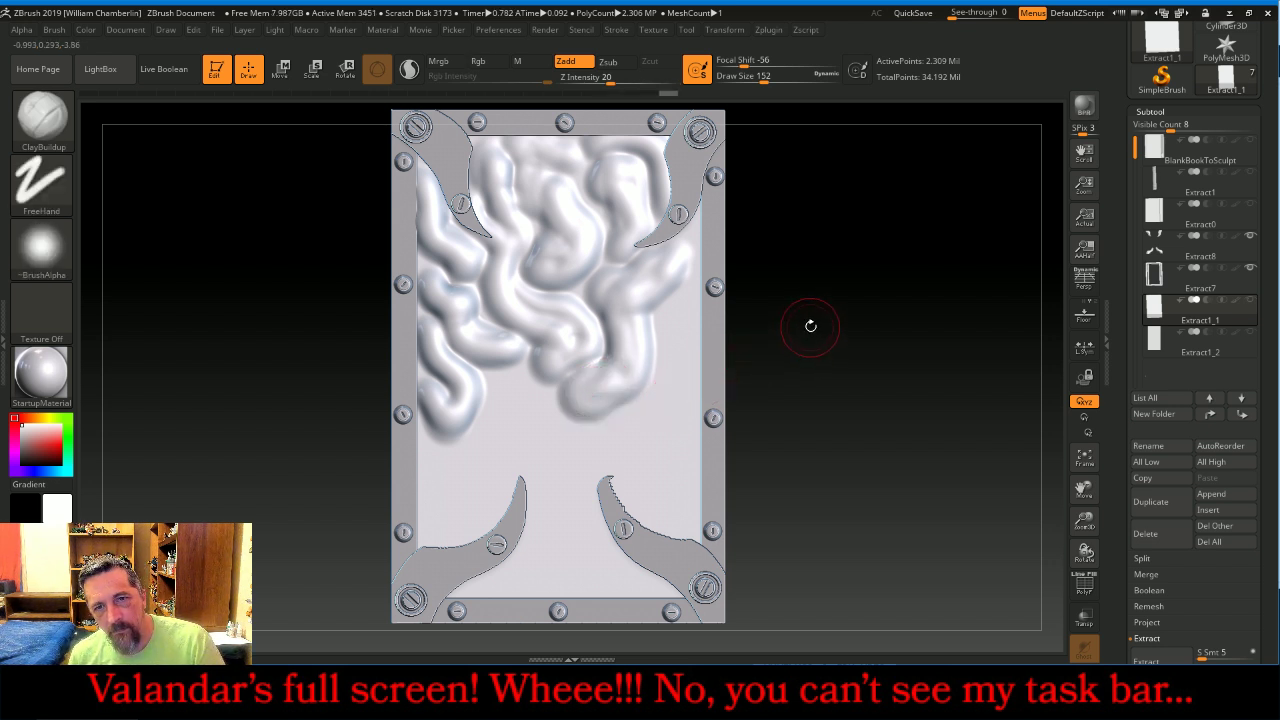
key(shift)
mouse_move(600, 390)
shift+mouse_down()
mouse_move(590, 394)
mouse_move(586, 292)
mouse_move(563, 249)
shift+mouse_up()
key(shift)
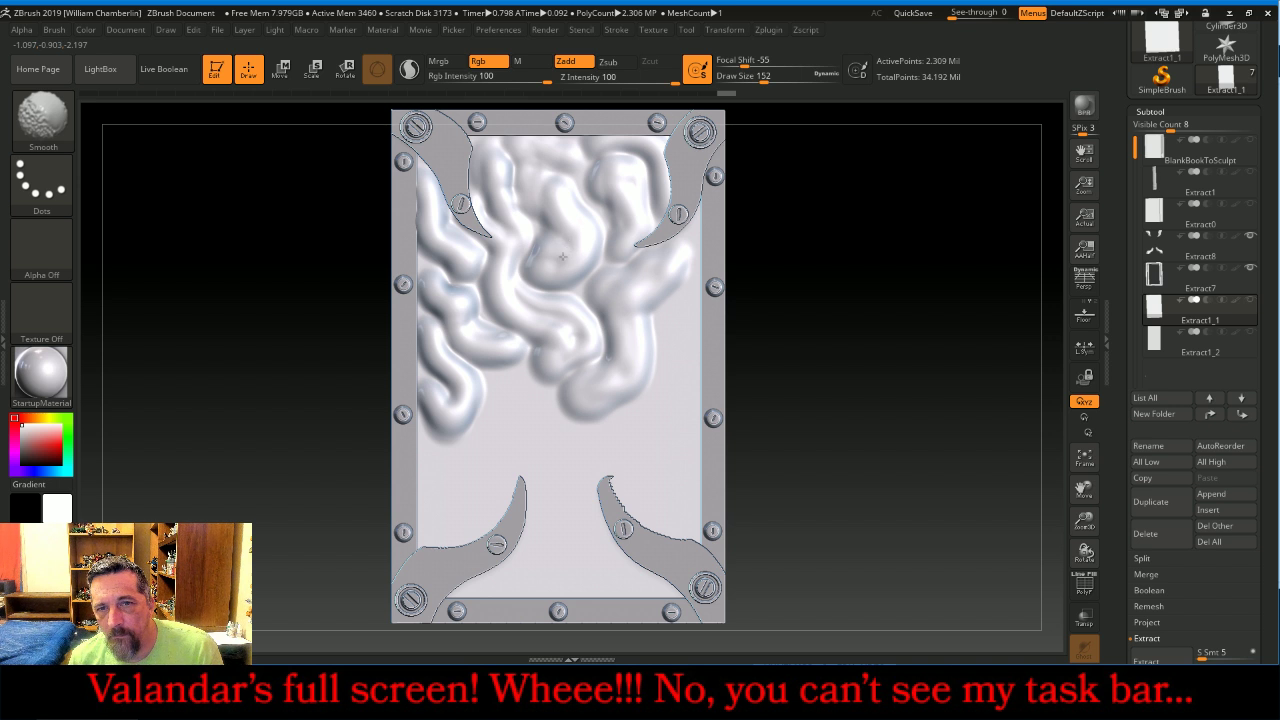
shift+drag(531, 167, 538, 182)
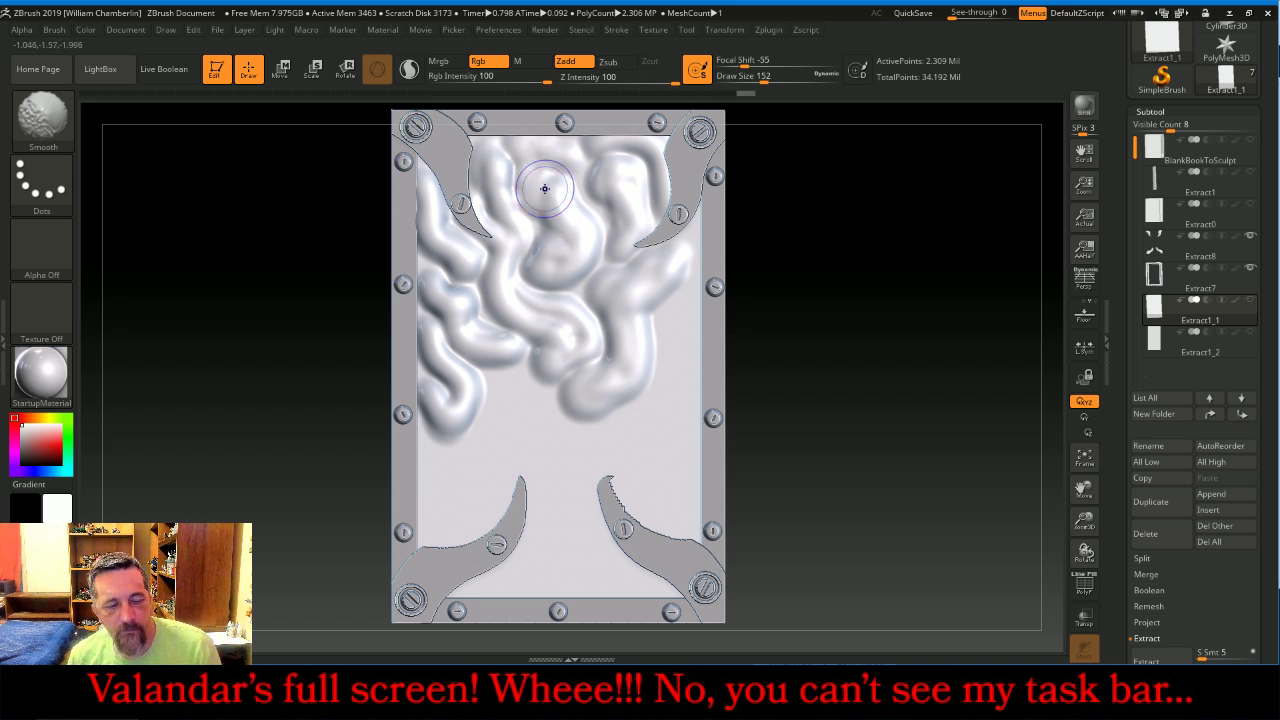
shift+drag(608, 248, 611, 252)
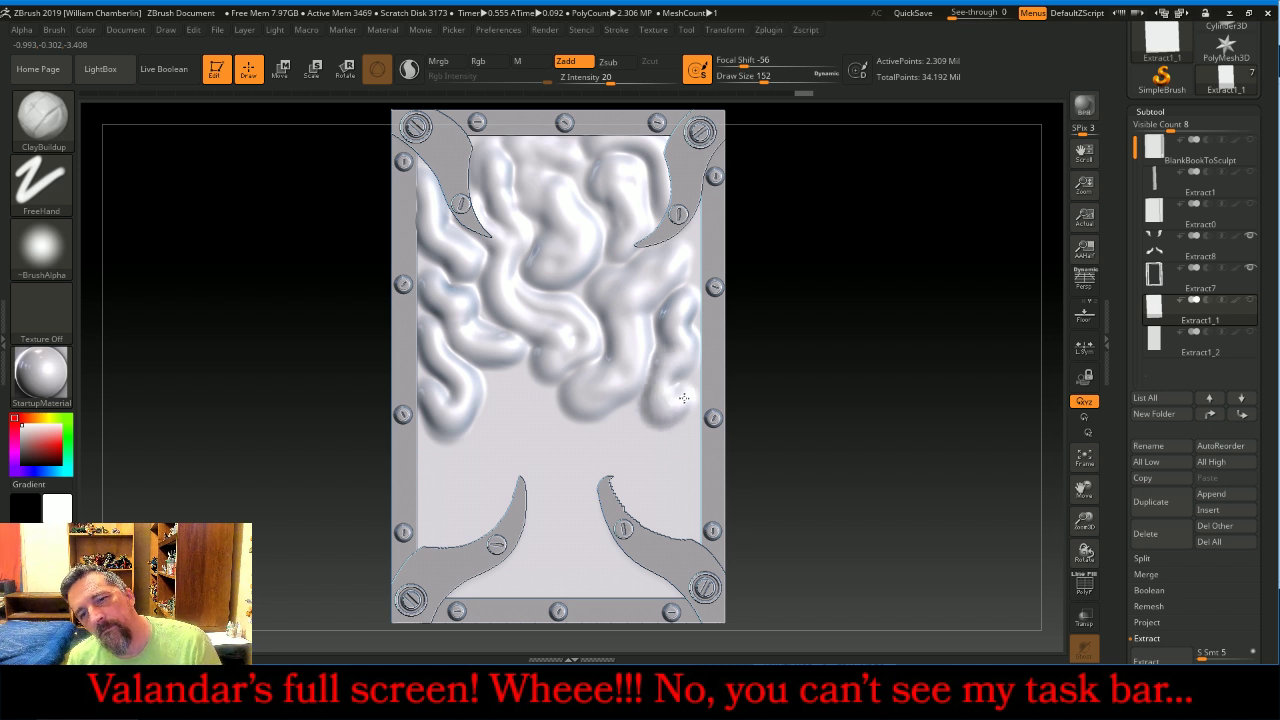
Fill the lower part of the cover panel with winding ridges reaching around the bottom ornaments and down to the lower border.
drag(689, 432, 688, 436)
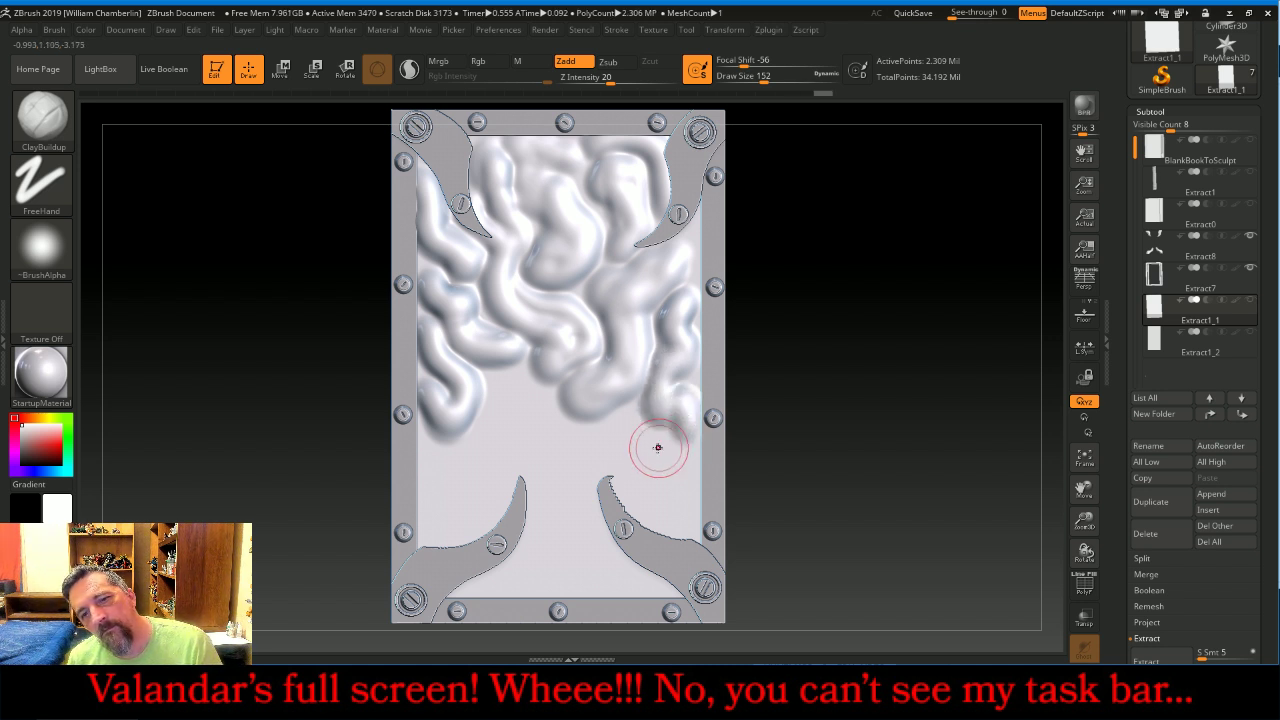
mouse_move(598, 444)
mouse_down()
mouse_move(625, 421)
mouse_move(665, 457)
mouse_move(686, 506)
mouse_move(679, 525)
mouse_move(660, 481)
mouse_up()
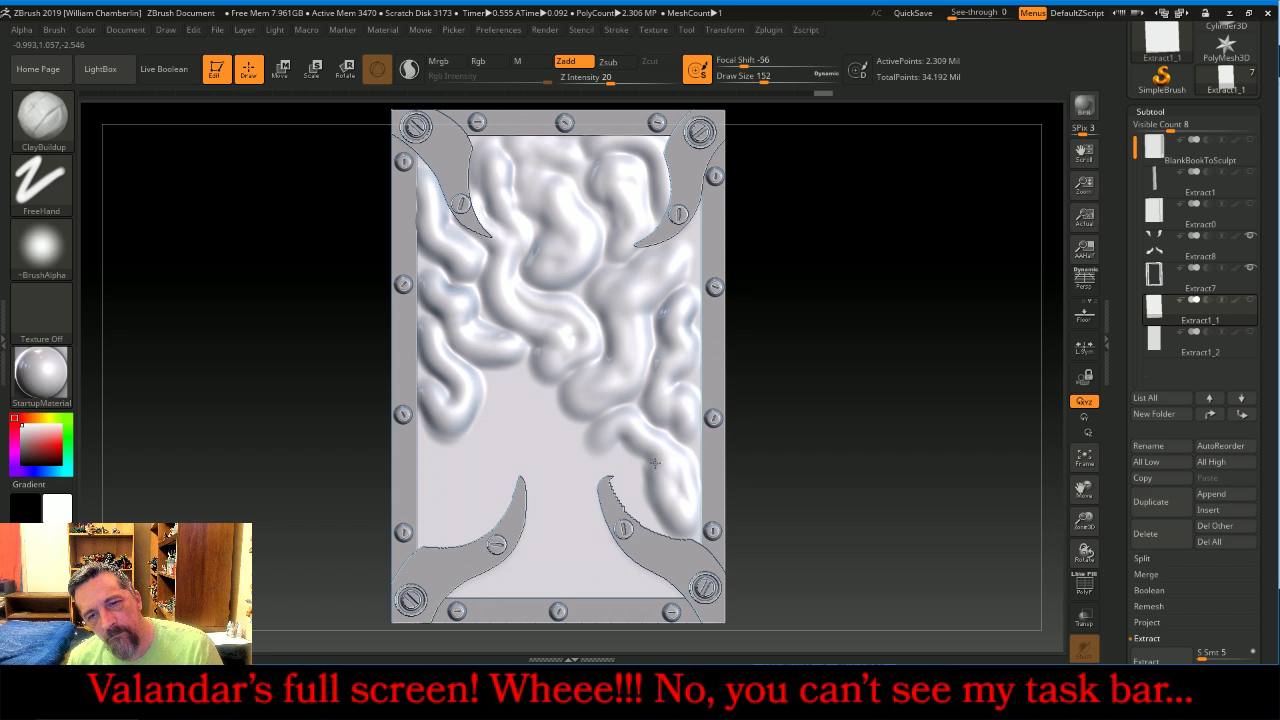
mouse_move(590, 439)
mouse_down()
mouse_move(551, 420)
mouse_move(618, 472)
mouse_up()
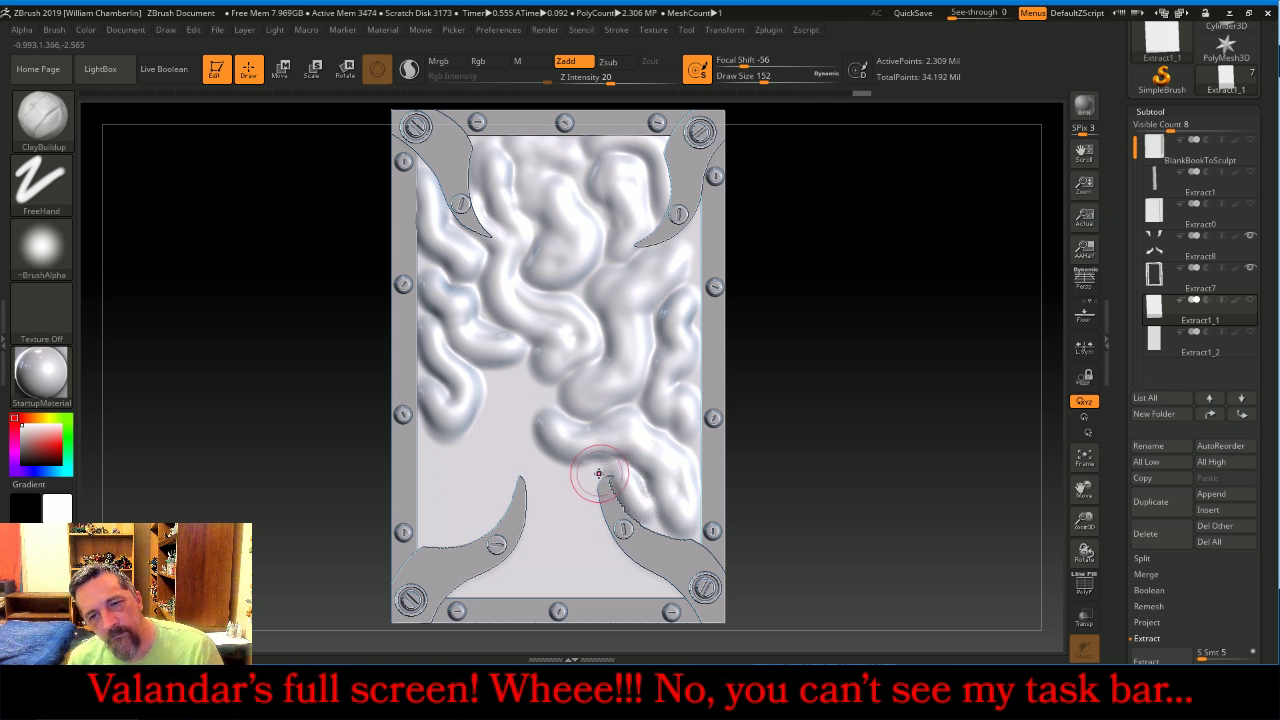
mouse_move(545, 398)
mouse_down()
mouse_move(506, 383)
mouse_move(523, 408)
mouse_move(521, 442)
mouse_move(586, 500)
mouse_move(563, 496)
mouse_move(508, 427)
mouse_move(496, 407)
mouse_move(513, 393)
mouse_move(500, 455)
mouse_move(536, 466)
mouse_move(586, 516)
mouse_up()
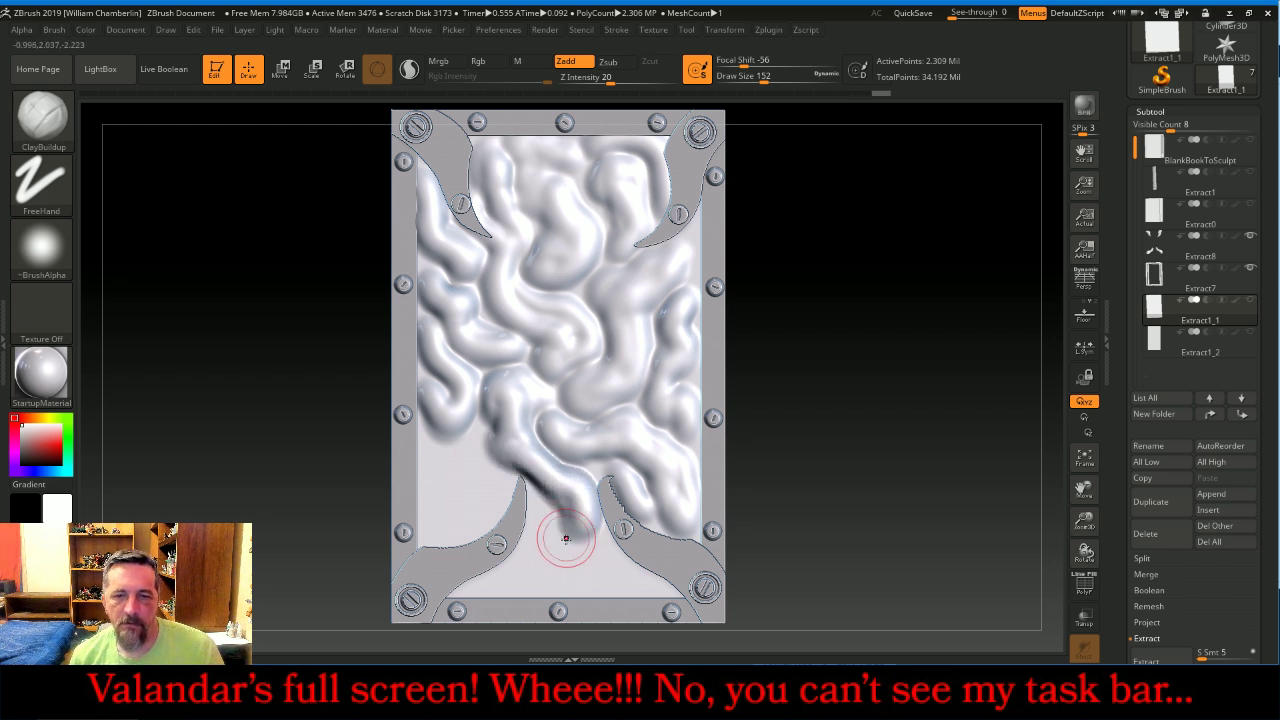
mouse_move(836, 378)
mouse_down()
mouse_move(873, 378)
mouse_move(844, 376)
mouse_up()
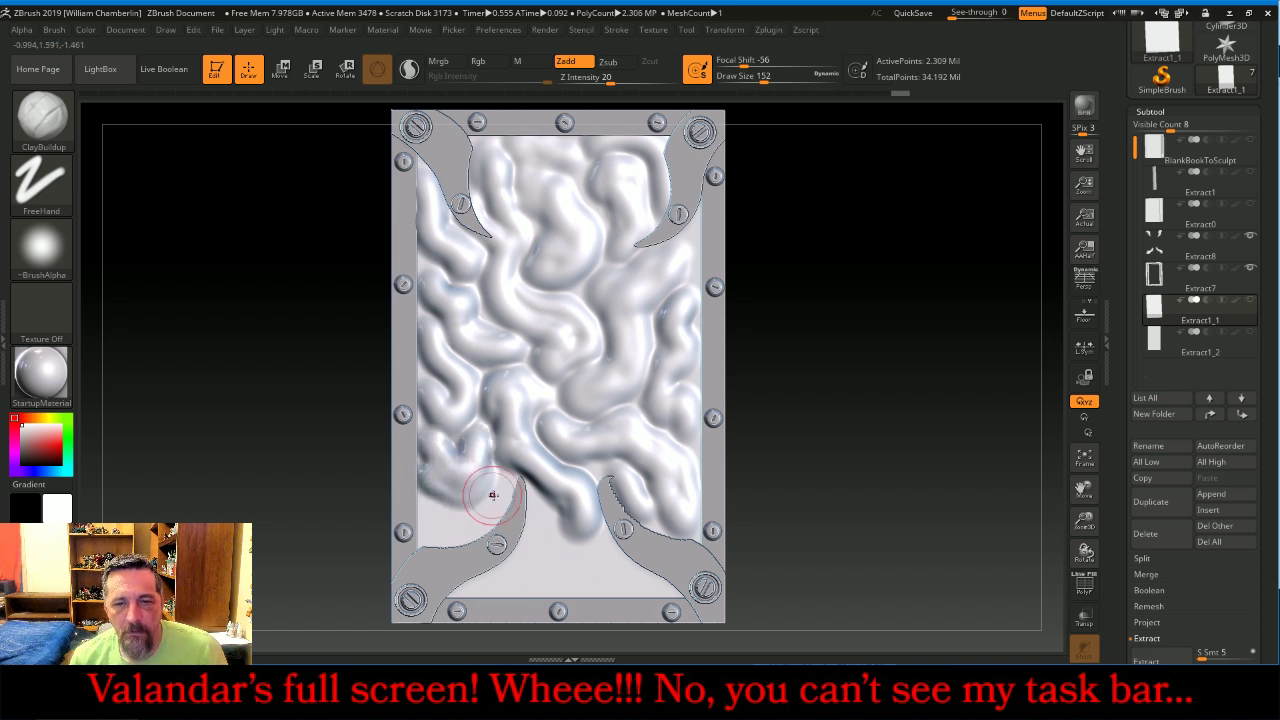
mouse_move(503, 476)
mouse_down()
mouse_move(486, 508)
mouse_move(432, 506)
mouse_move(560, 508)
mouse_move(537, 520)
mouse_move(550, 556)
mouse_move(594, 550)
mouse_move(607, 568)
mouse_move(555, 578)
mouse_move(535, 568)
mouse_move(530, 541)
mouse_move(520, 580)
mouse_move(510, 568)
mouse_move(510, 585)
mouse_move(468, 590)
mouse_move(560, 590)
mouse_move(627, 568)
mouse_up()
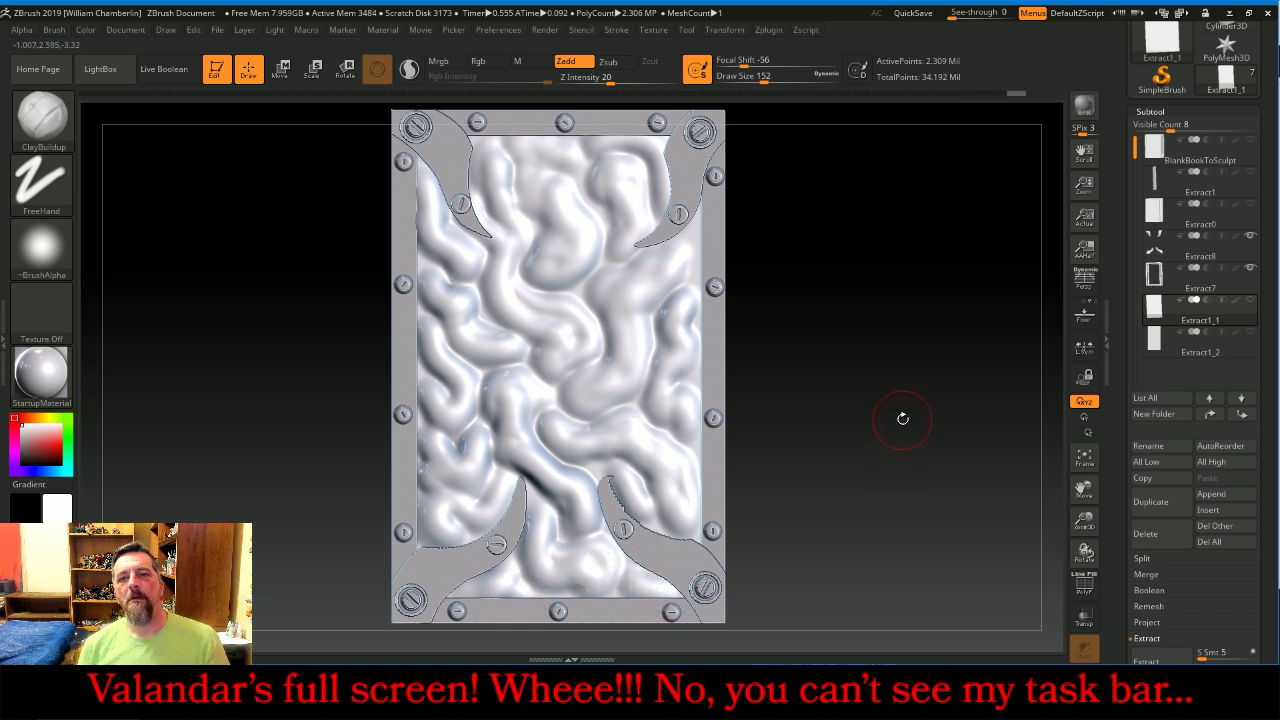
Turn the book to its other cover, activate Extract1_2, and sculpt two wavy ridges from the upper corners toward the panel's centre.
mouse_move(927, 396)
mouse_down()
mouse_move(910, 396)
mouse_move(964, 397)
mouse_move(806, 397)
mouse_up()
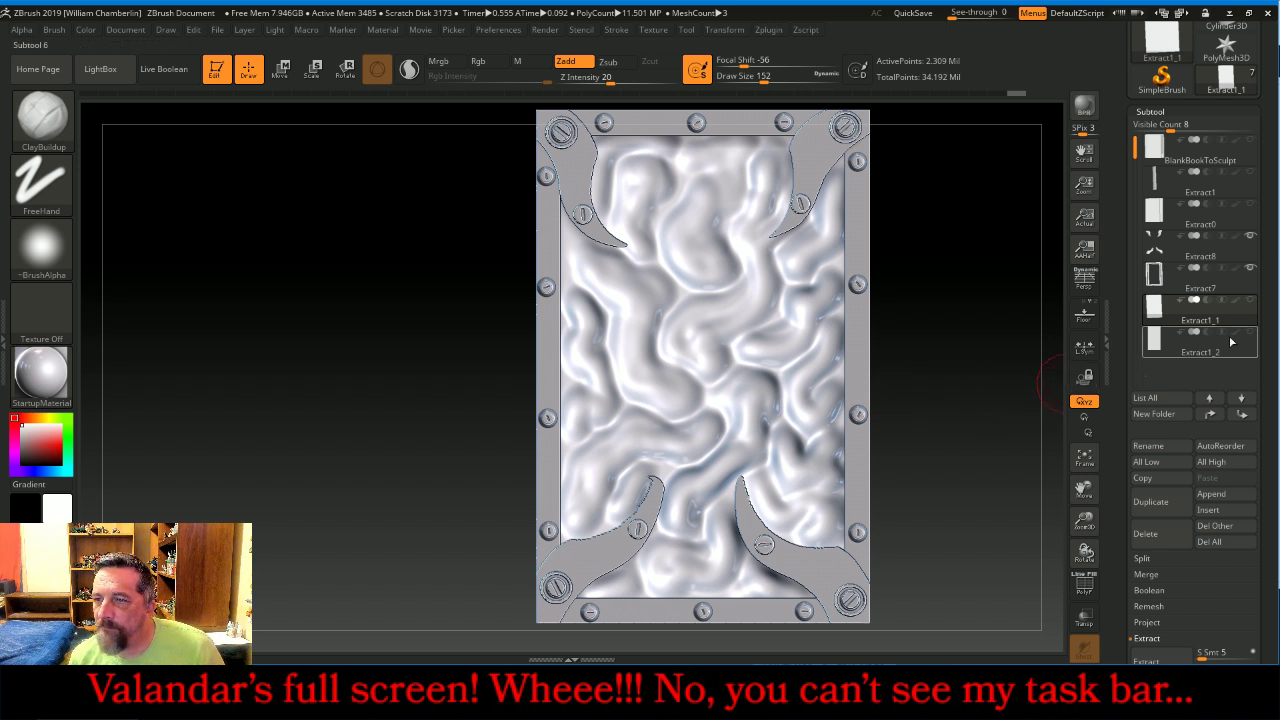
click(1166, 352)
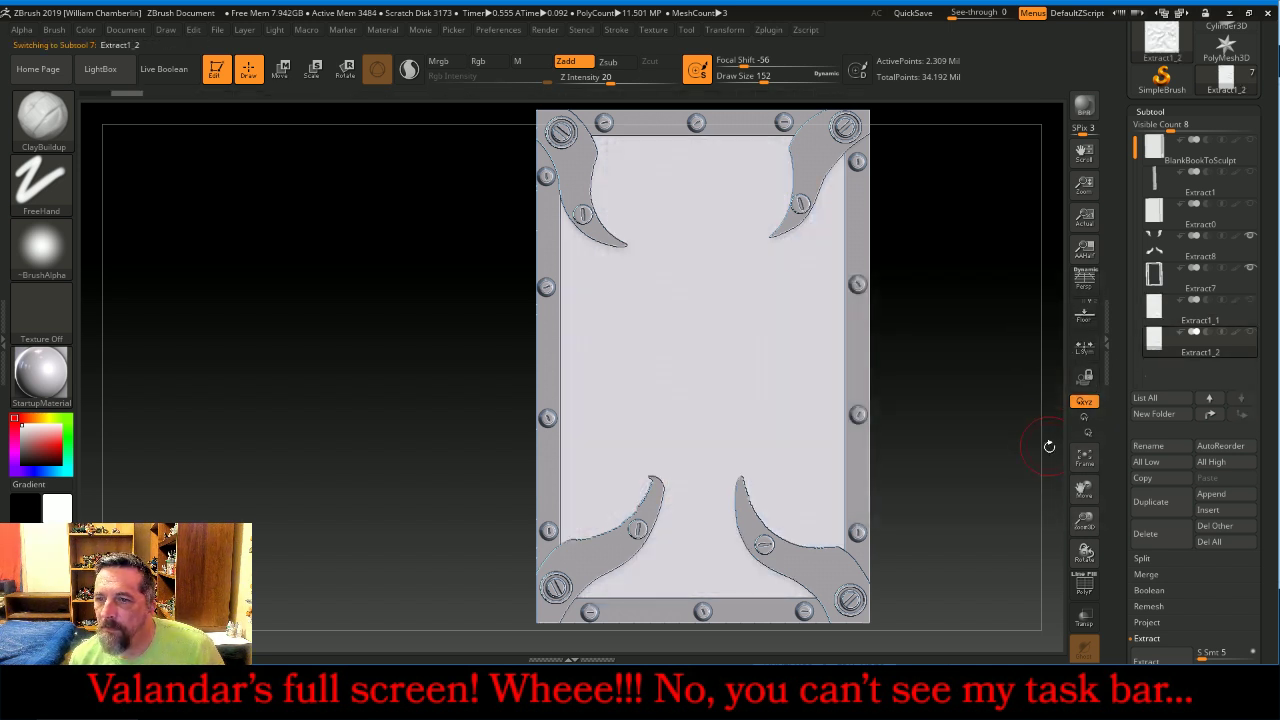
drag(1084, 487, 978, 481)
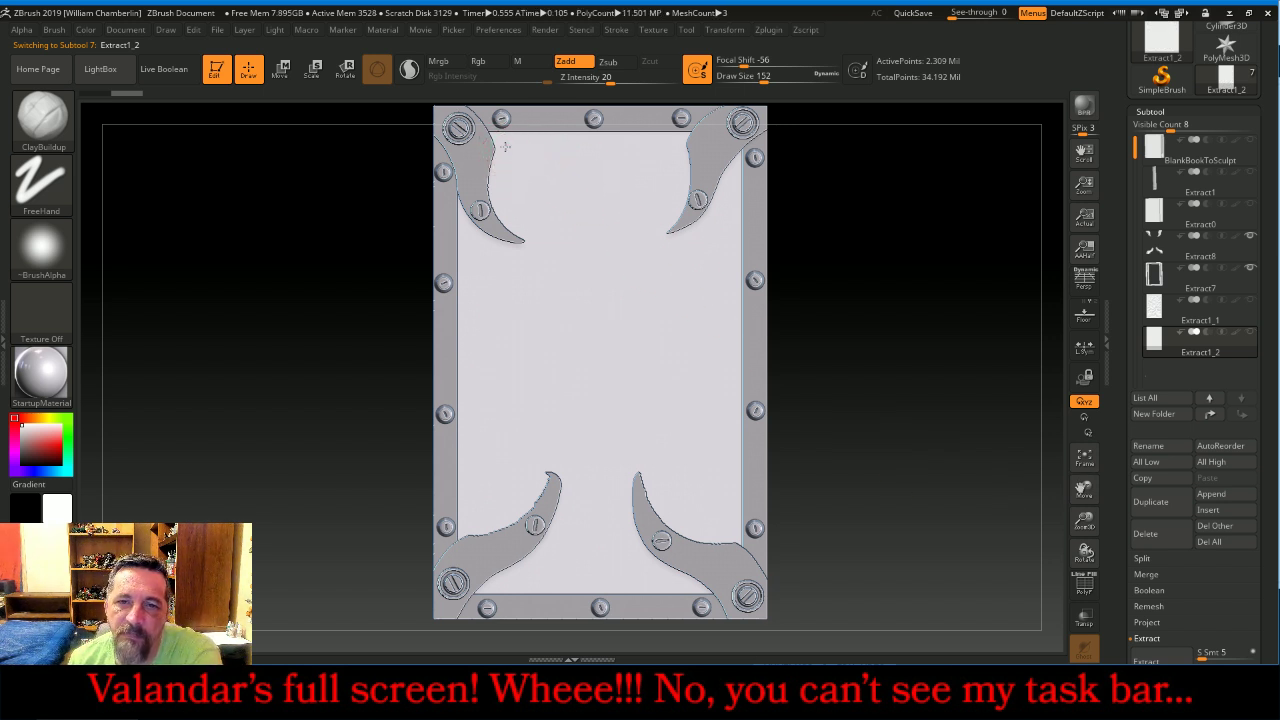
drag(509, 178, 538, 212)
mouse_move(570, 233)
mouse_down()
mouse_move(603, 257)
mouse_move(588, 280)
mouse_up()
mouse_move(738, 190)
mouse_down()
mouse_move(612, 346)
mouse_move(716, 262)
mouse_move(666, 277)
mouse_move(660, 298)
mouse_up()
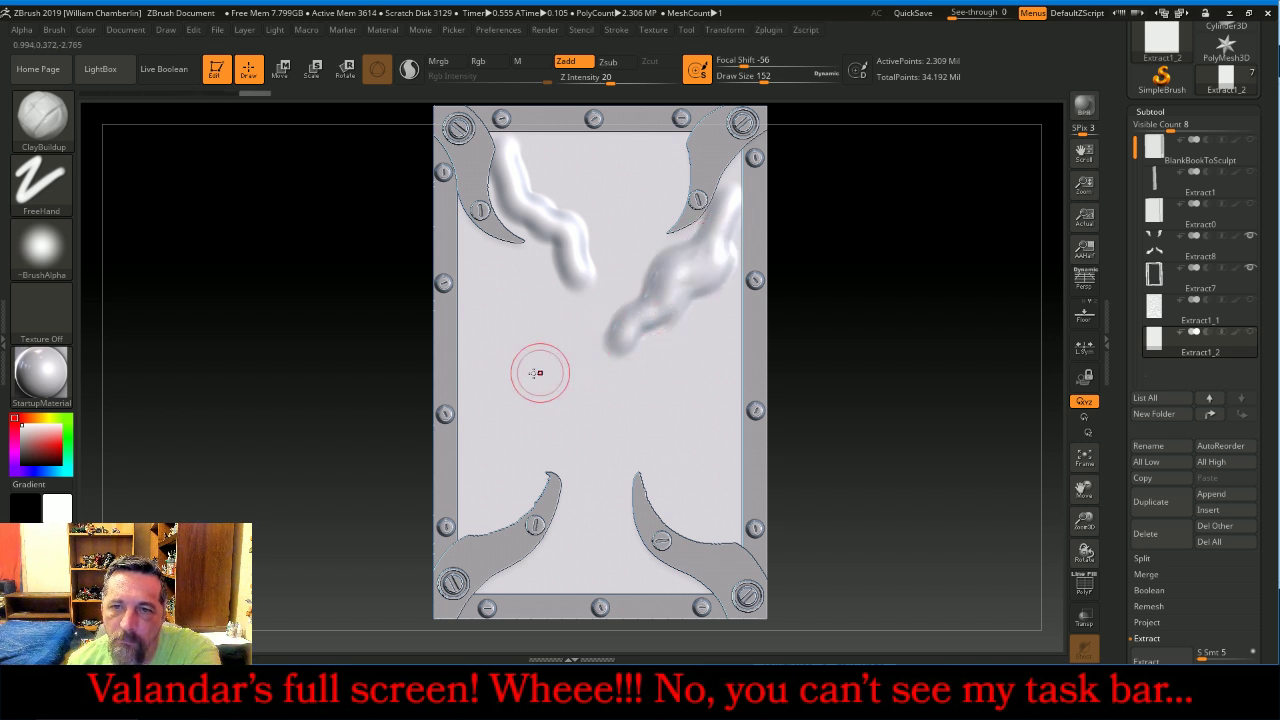
Sculpt more wavy ridges on Extract1_2 radiating from the panel's centre toward its left, right and lower edges.
mouse_move(471, 514)
mouse_down()
mouse_move(527, 452)
mouse_move(574, 436)
mouse_move(490, 515)
mouse_up()
mouse_move(584, 375)
mouse_down()
mouse_move(558, 404)
mouse_move(630, 412)
mouse_move(670, 493)
mouse_move(691, 486)
mouse_move(720, 520)
mouse_move(710, 500)
mouse_up()
mouse_move(610, 395)
mouse_down()
mouse_move(578, 335)
mouse_move(550, 365)
mouse_move(488, 384)
mouse_move(540, 340)
mouse_move(552, 342)
mouse_move(522, 366)
mouse_move(582, 328)
mouse_up()
mouse_move(638, 363)
mouse_down()
mouse_move(697, 348)
mouse_move(729, 409)
mouse_move(634, 324)
mouse_up()
mouse_move(543, 300)
mouse_down()
mouse_move(502, 330)
mouse_move(526, 289)
mouse_move(603, 310)
mouse_move(610, 431)
mouse_up()
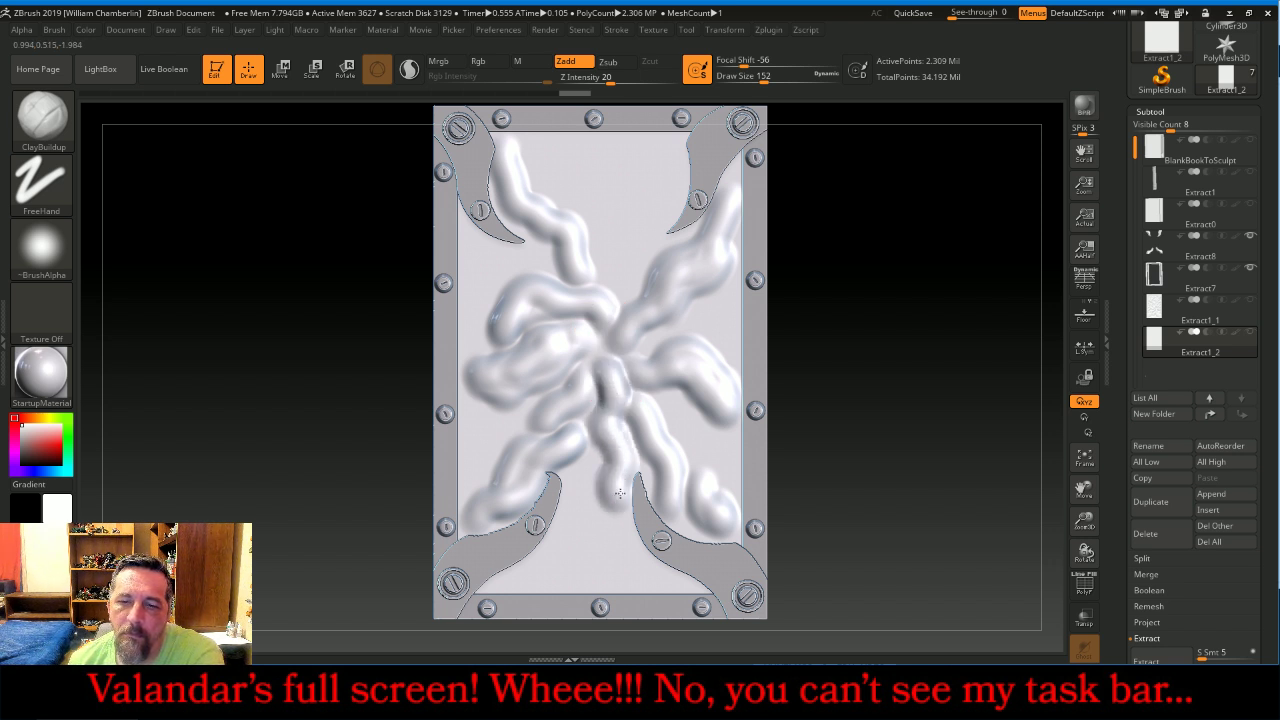
mouse_move(619, 469)
mouse_down()
mouse_move(608, 434)
mouse_move(574, 478)
mouse_move(579, 508)
mouse_up()
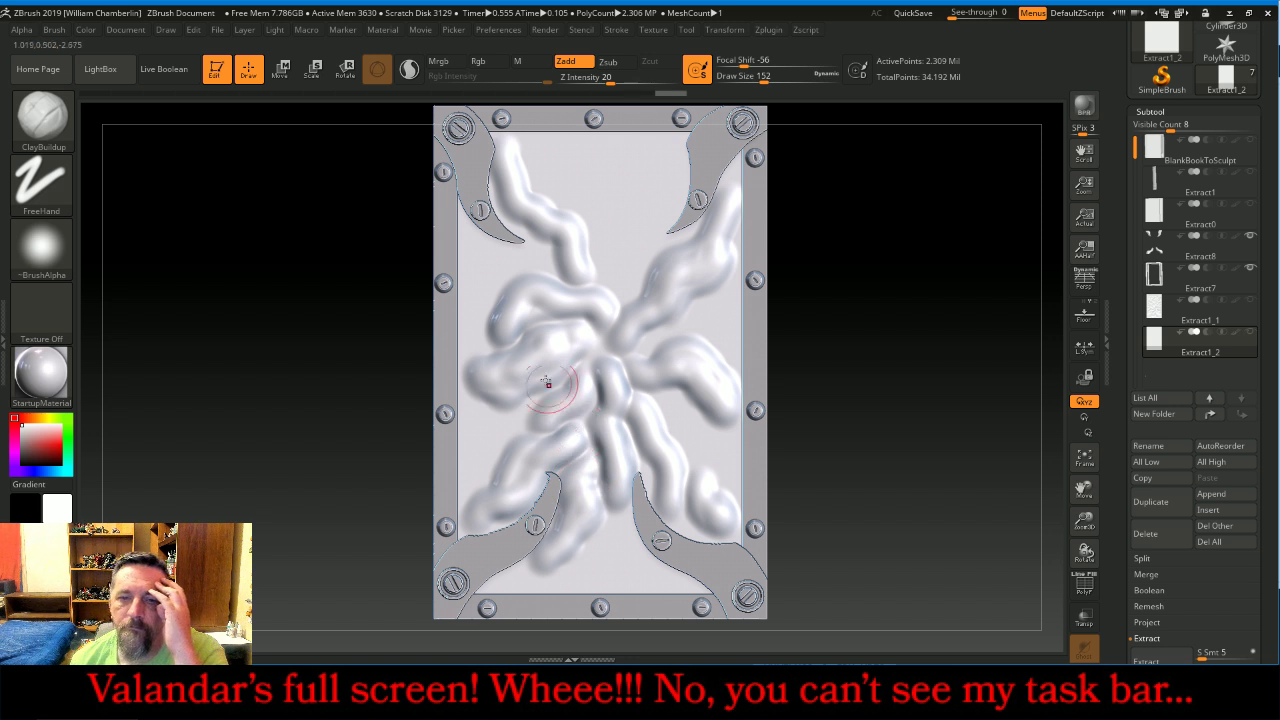
Add wavy ridges on Extract1_2 in the cover panel's lower-left and right areas and beside the upper-right corner ornament.
mouse_move(512, 422)
mouse_down()
mouse_move(482, 425)
mouse_move(470, 478)
mouse_move(484, 461)
mouse_up()
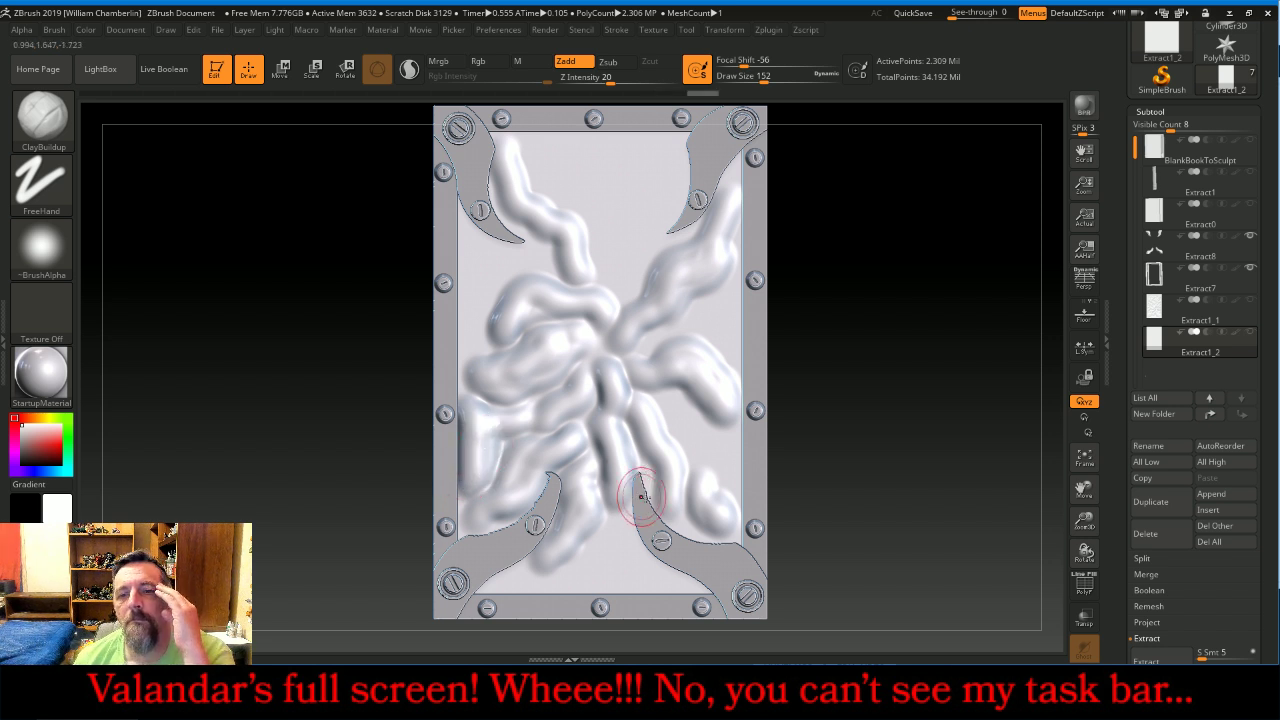
drag(525, 413, 517, 423)
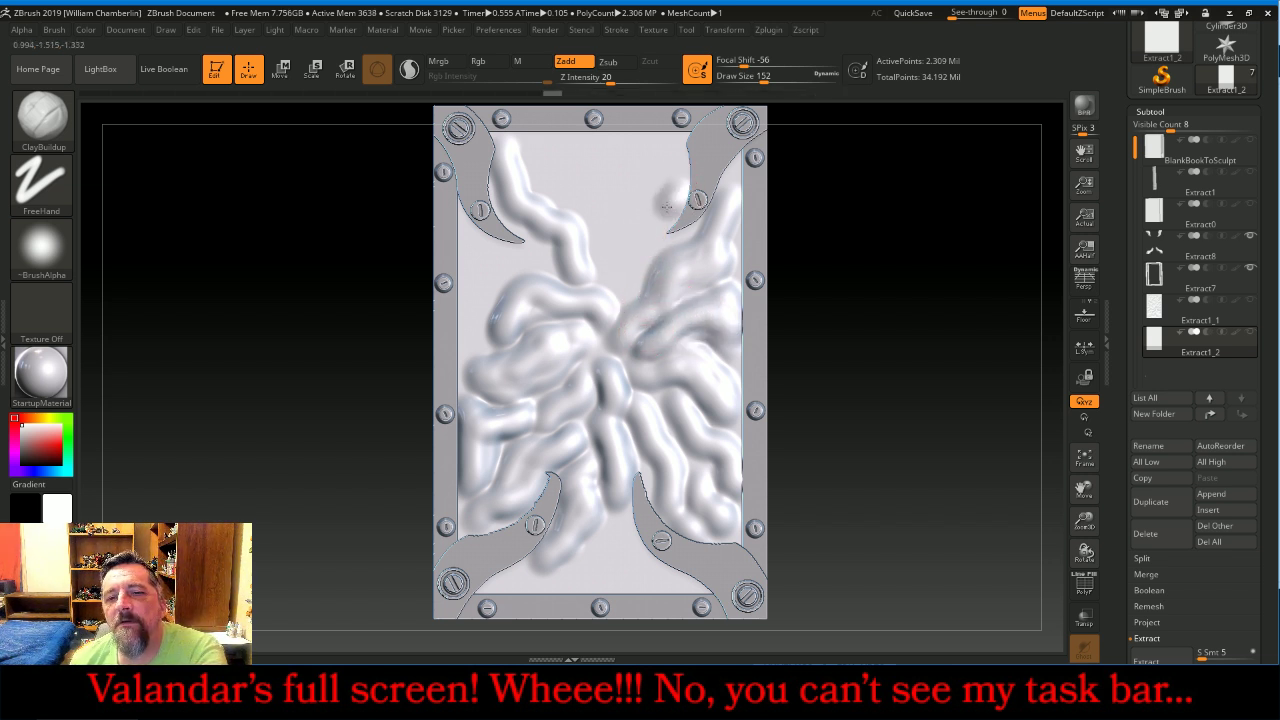
mouse_move(638, 260)
mouse_down()
mouse_move(632, 286)
mouse_move(617, 232)
mouse_move(641, 212)
mouse_up()
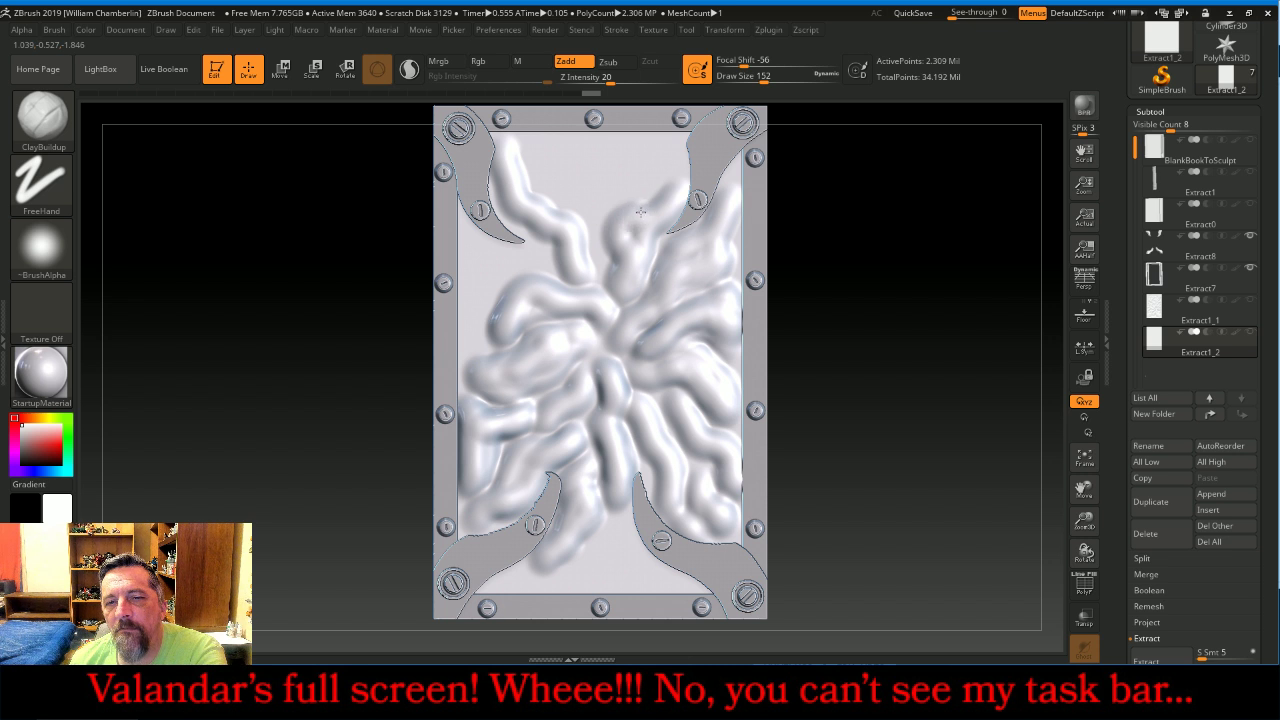
drag(676, 165, 669, 188)
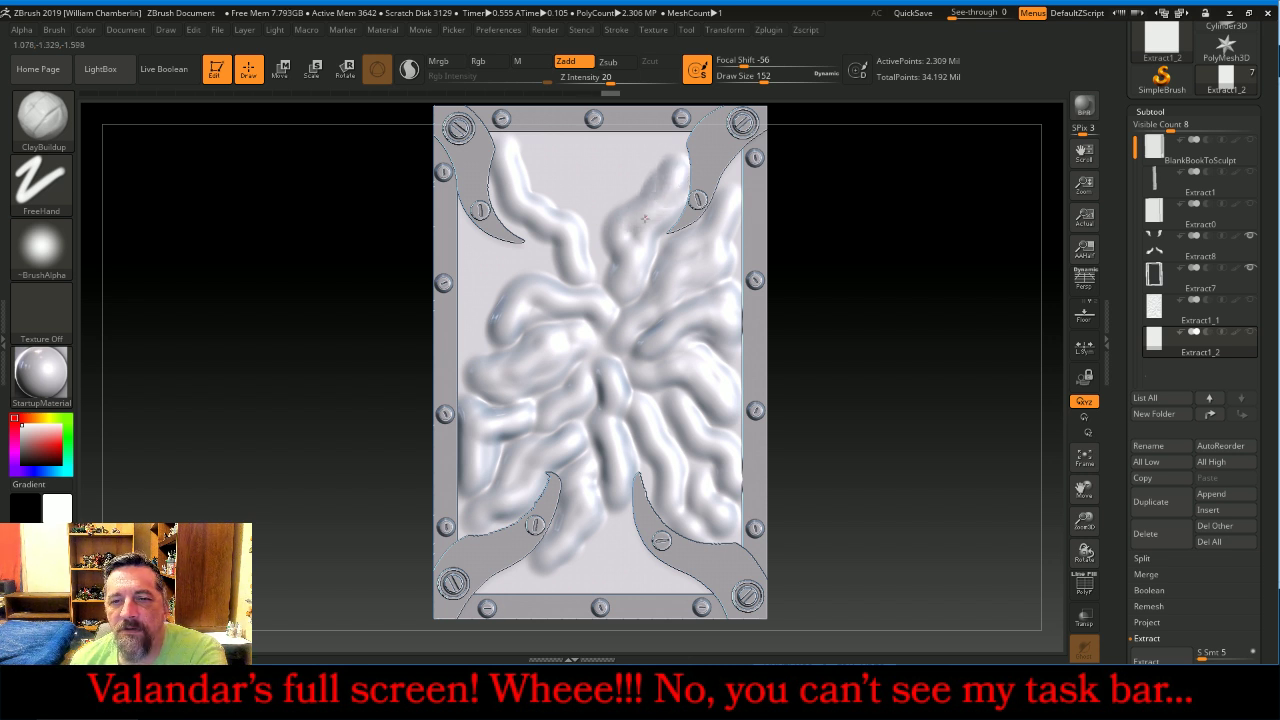
drag(630, 241, 665, 185)
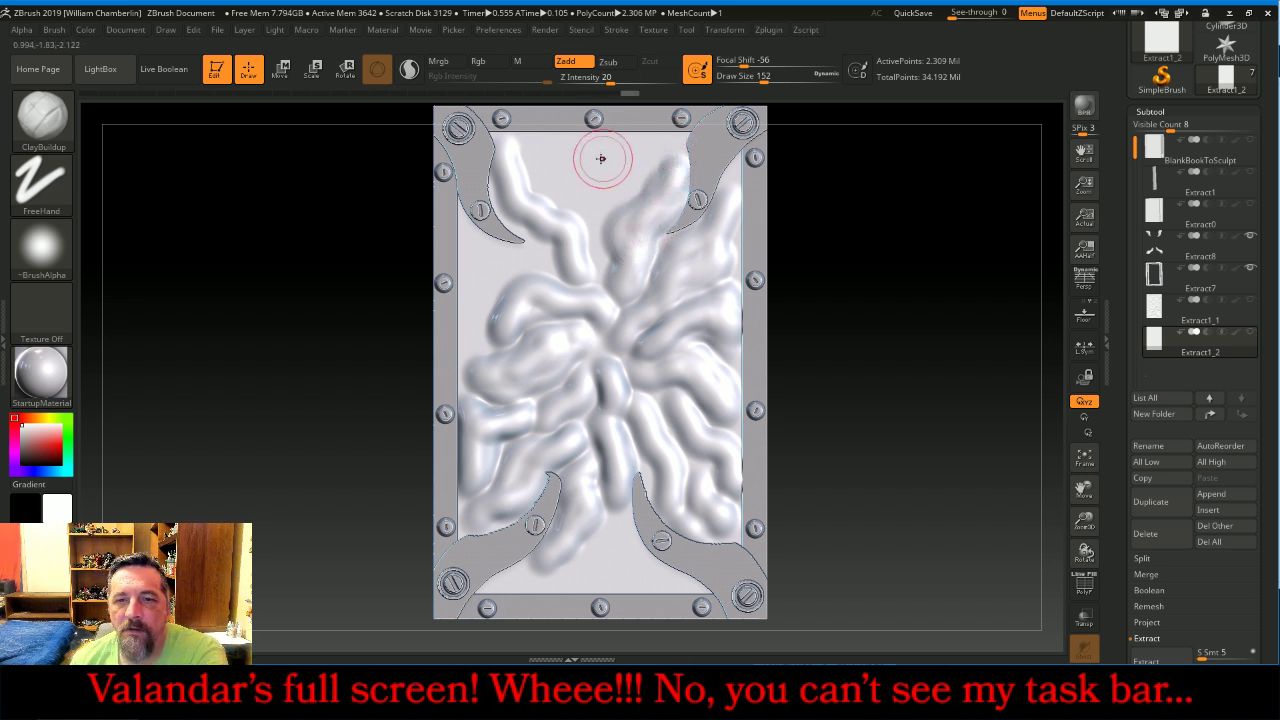
Fill the top of the Extract1_2 panel and its left edge below the upper-left ornament with winding ridges.
mouse_move(549, 137)
mouse_down()
mouse_move(566, 187)
mouse_move(594, 200)
mouse_move(622, 188)
mouse_move(656, 142)
mouse_move(595, 180)
mouse_move(565, 165)
mouse_move(578, 217)
mouse_move(560, 160)
mouse_move(580, 194)
mouse_move(545, 190)
mouse_move(599, 245)
mouse_move(601, 279)
mouse_move(477, 248)
mouse_up()
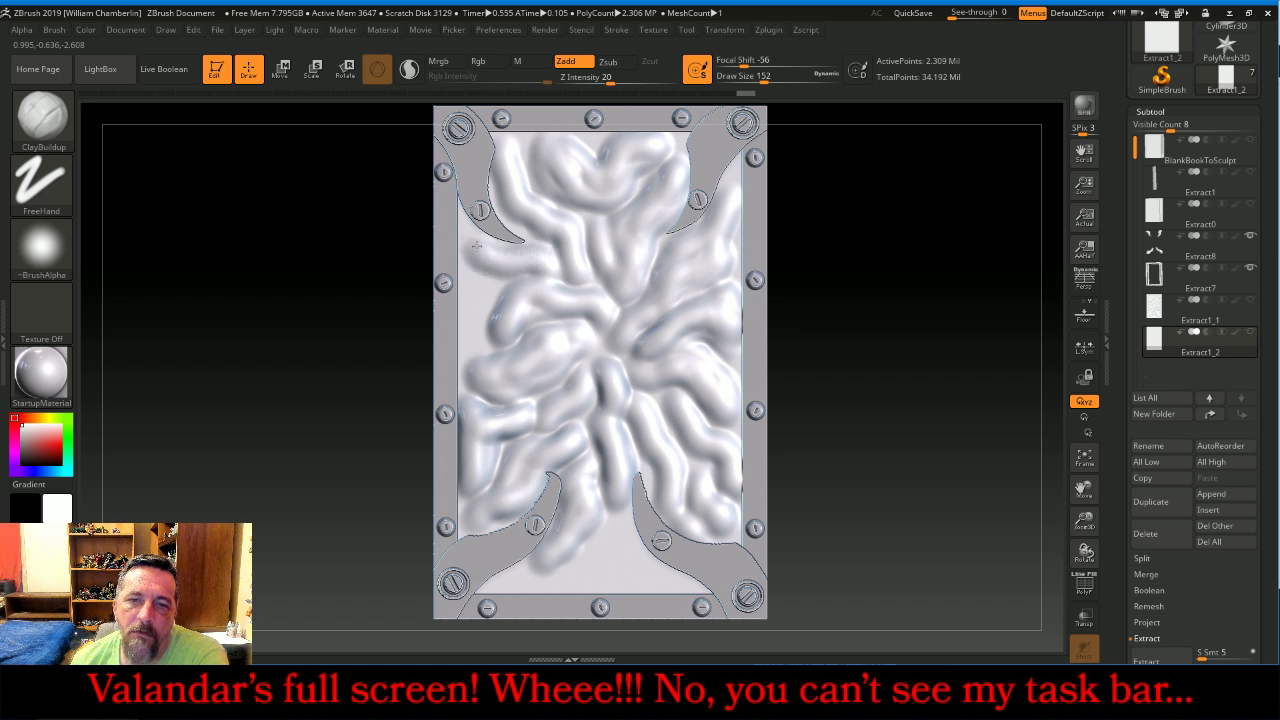
mouse_move(469, 296)
mouse_down()
mouse_move(512, 262)
mouse_move(467, 338)
mouse_move(461, 304)
mouse_up()
mouse_move(466, 250)
mouse_down()
mouse_move(460, 230)
mouse_move(468, 238)
mouse_up()
Fill the bare area between the two lower corner ornaments with winding ridges down to the bottom border.
drag(933, 393, 927, 447)
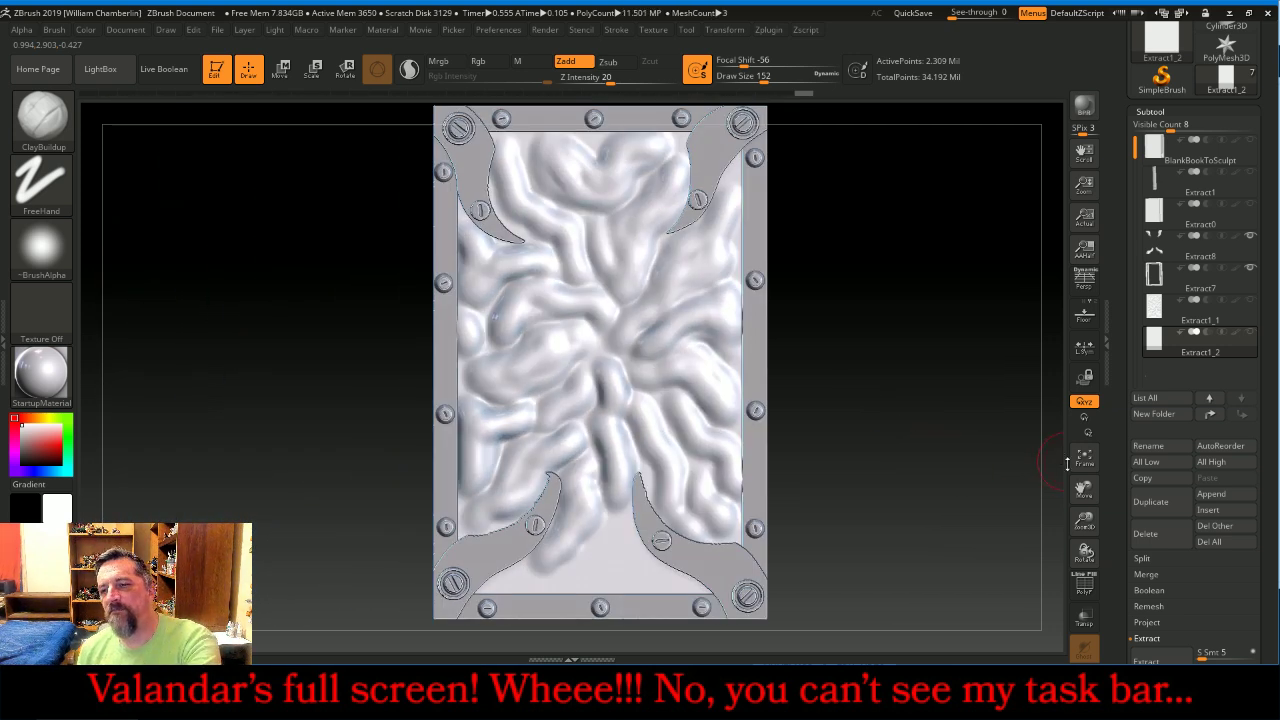
drag(1083, 489, 1075, 399)
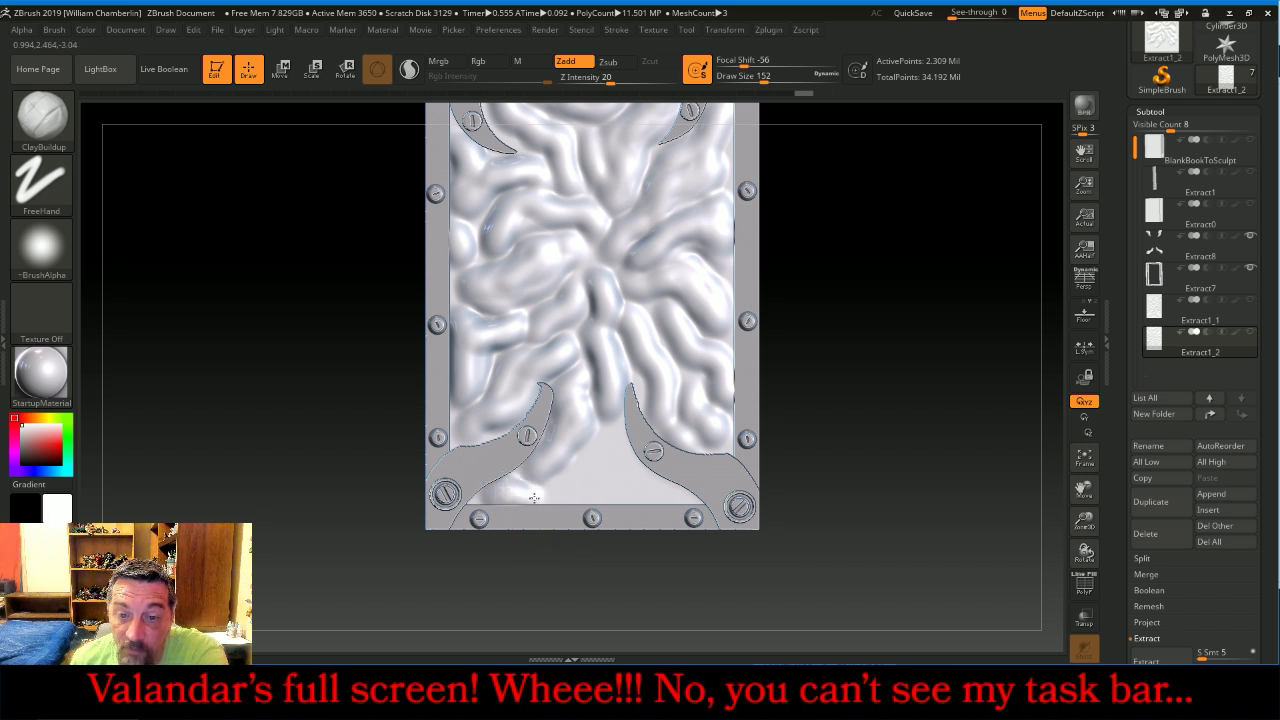
mouse_move(555, 493)
mouse_down()
mouse_move(611, 435)
mouse_move(588, 495)
mouse_move(524, 498)
mouse_move(634, 483)
mouse_up()
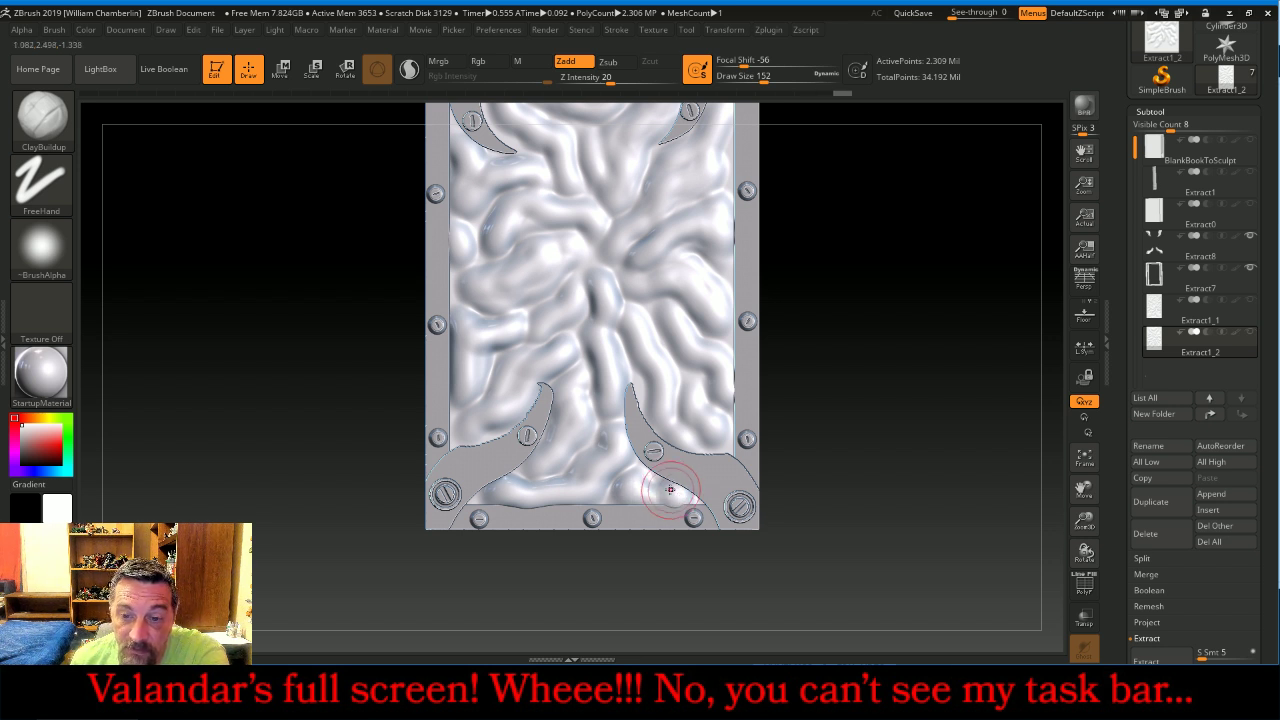
drag(631, 491, 643, 494)
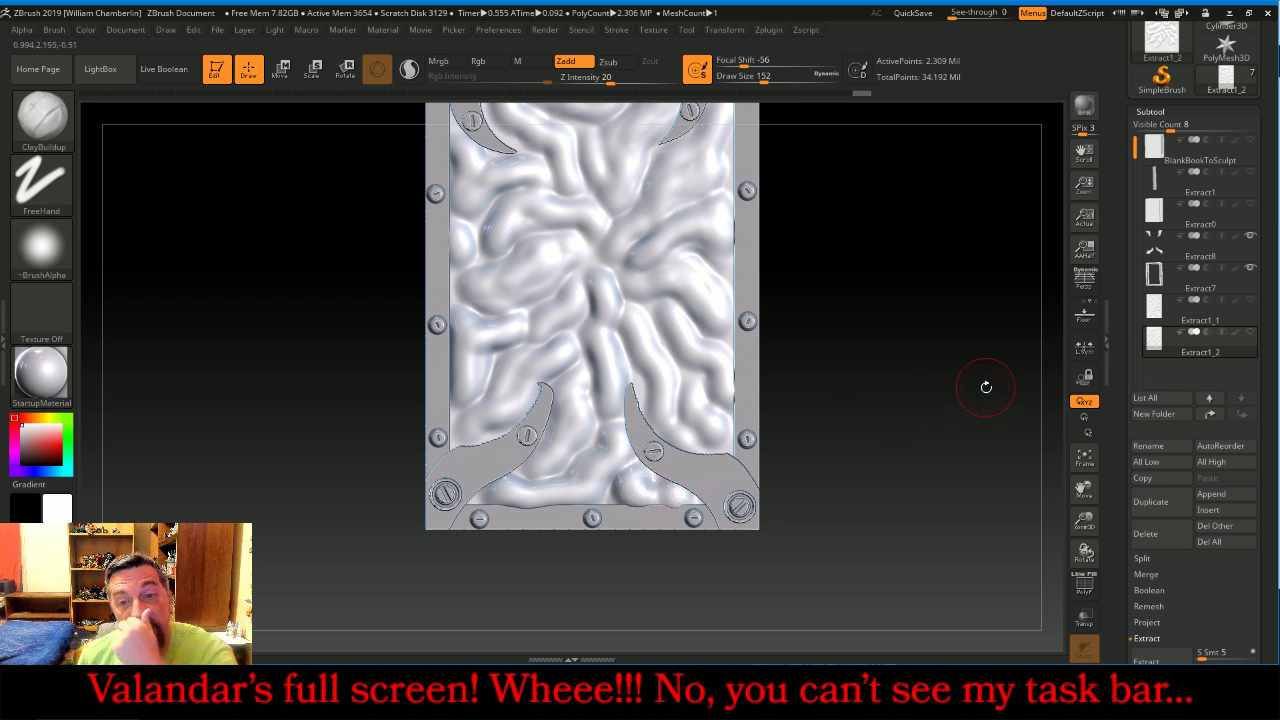
Show Extract1_1, frame the whole book, activate the spine piece Extract1, and make Extract1_2 visible as well.
click(1249, 301)
drag(931, 378, 1010, 382)
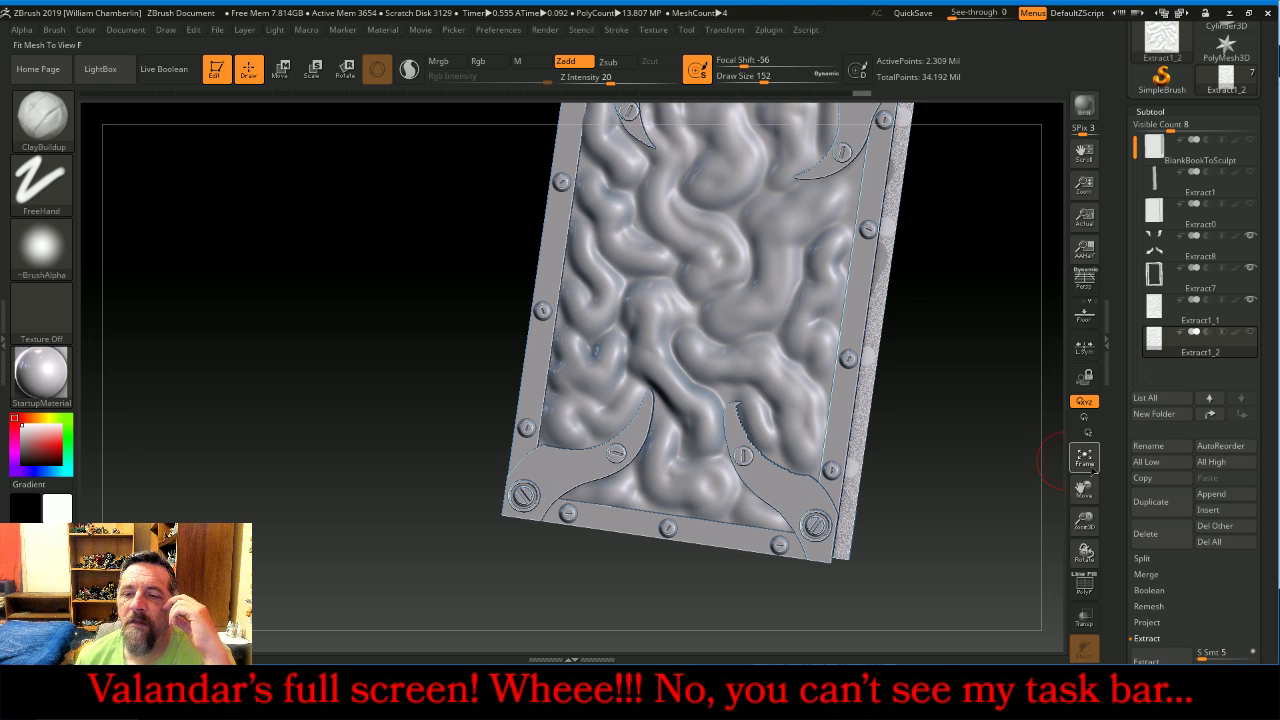
click(1084, 458)
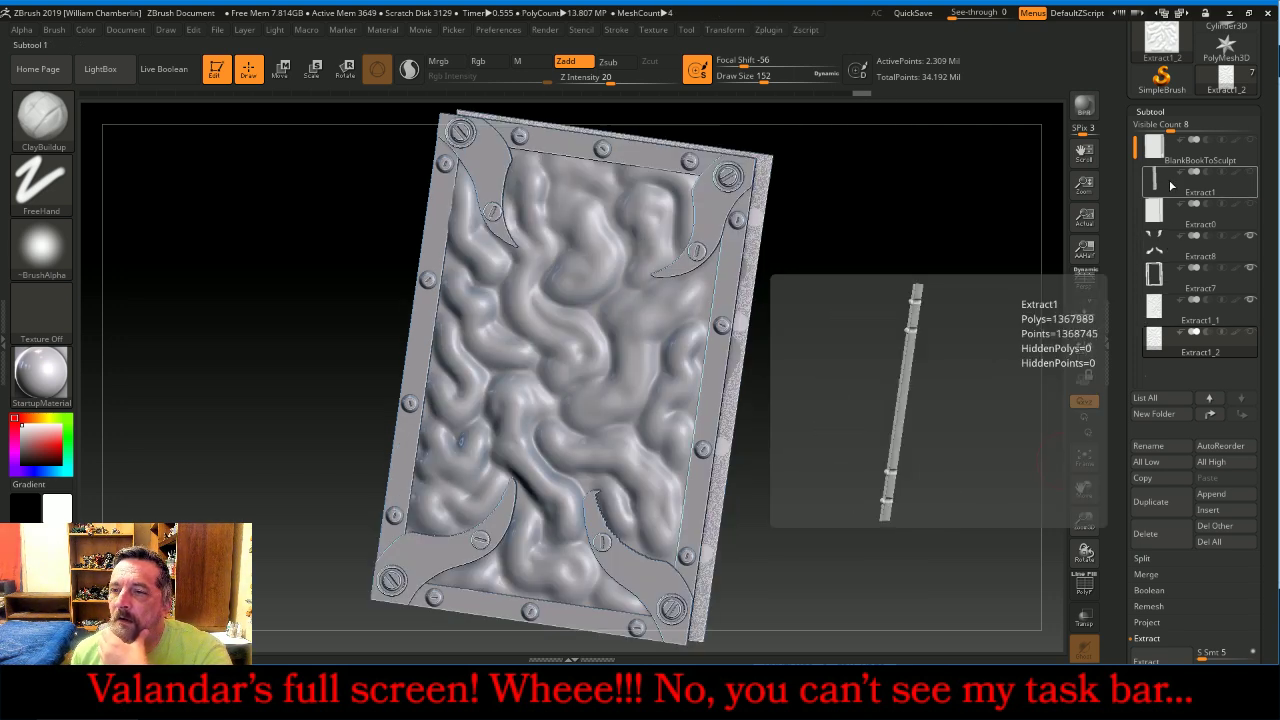
click(1175, 183)
mouse_move(1000, 378)
mouse_down()
mouse_move(951, 393)
mouse_move(858, 375)
mouse_move(1031, 385)
mouse_up()
click(1251, 333)
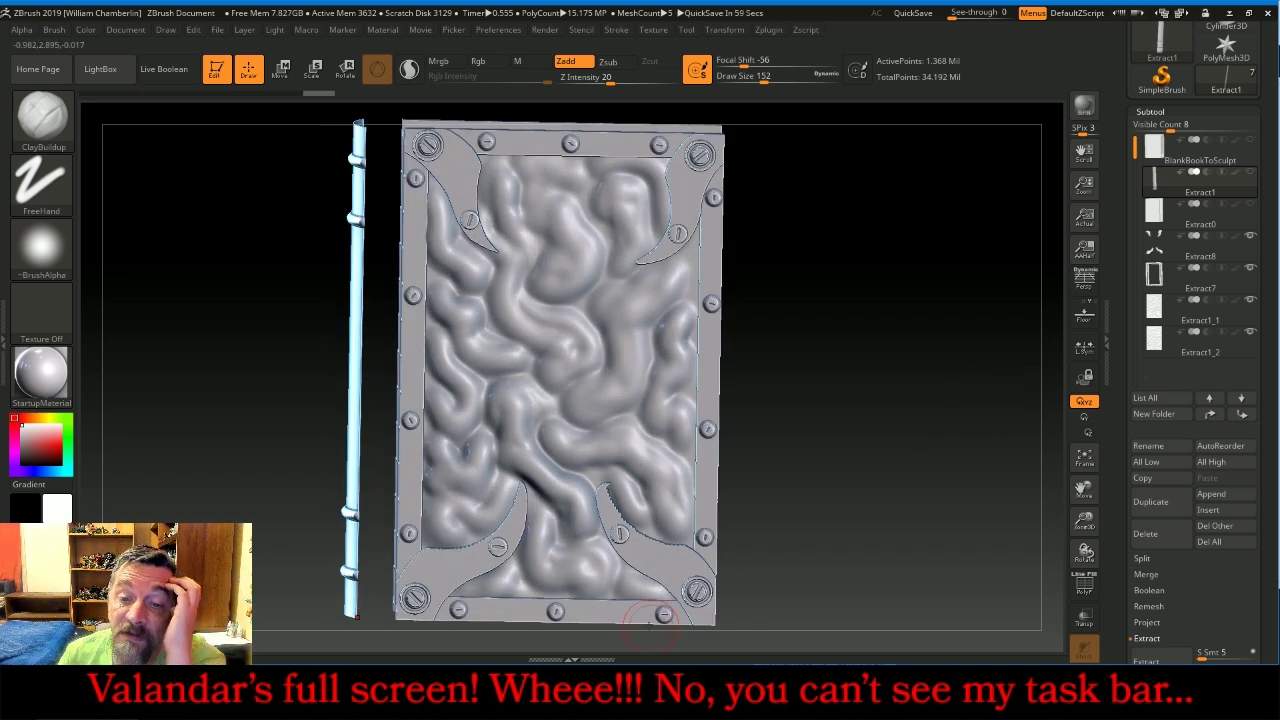
click(535, 684)
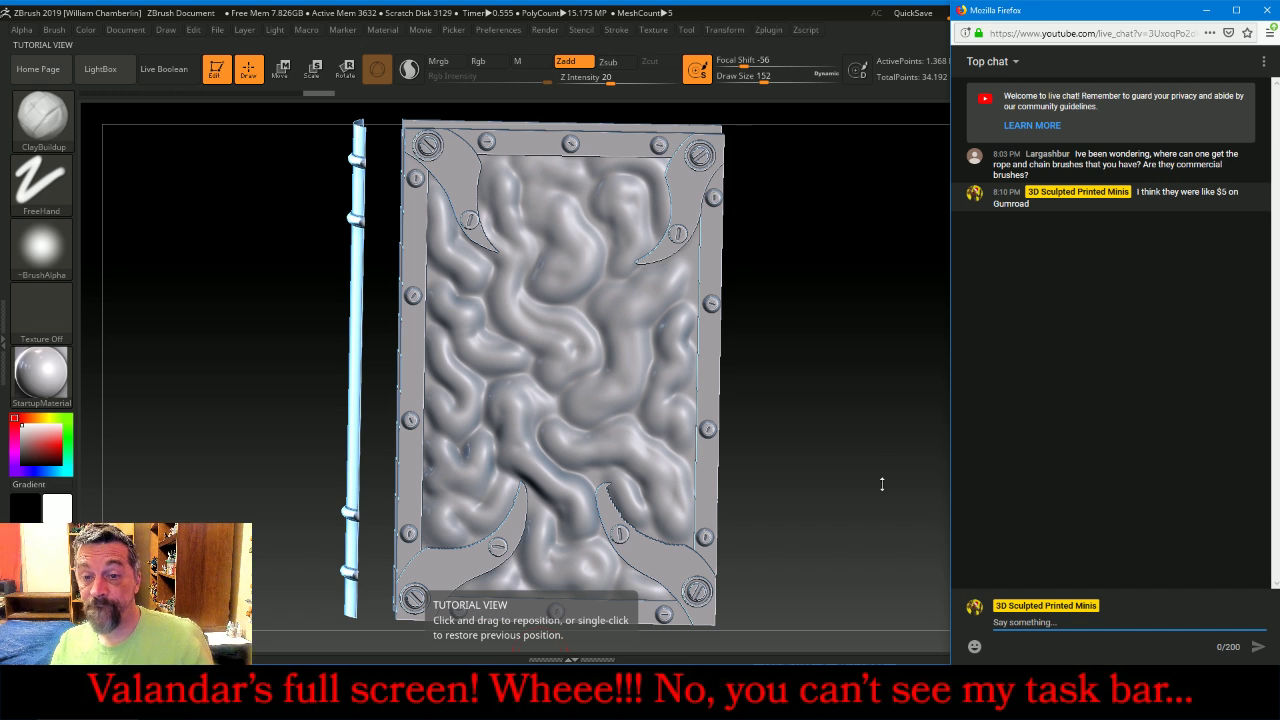
click(879, 448)
drag(879, 448, 974, 423)
Activate Extract1_1 and try closing the open back of its sculpted cover panel with Close Holes.
click(1157, 318)
drag(1025, 376, 966, 372)
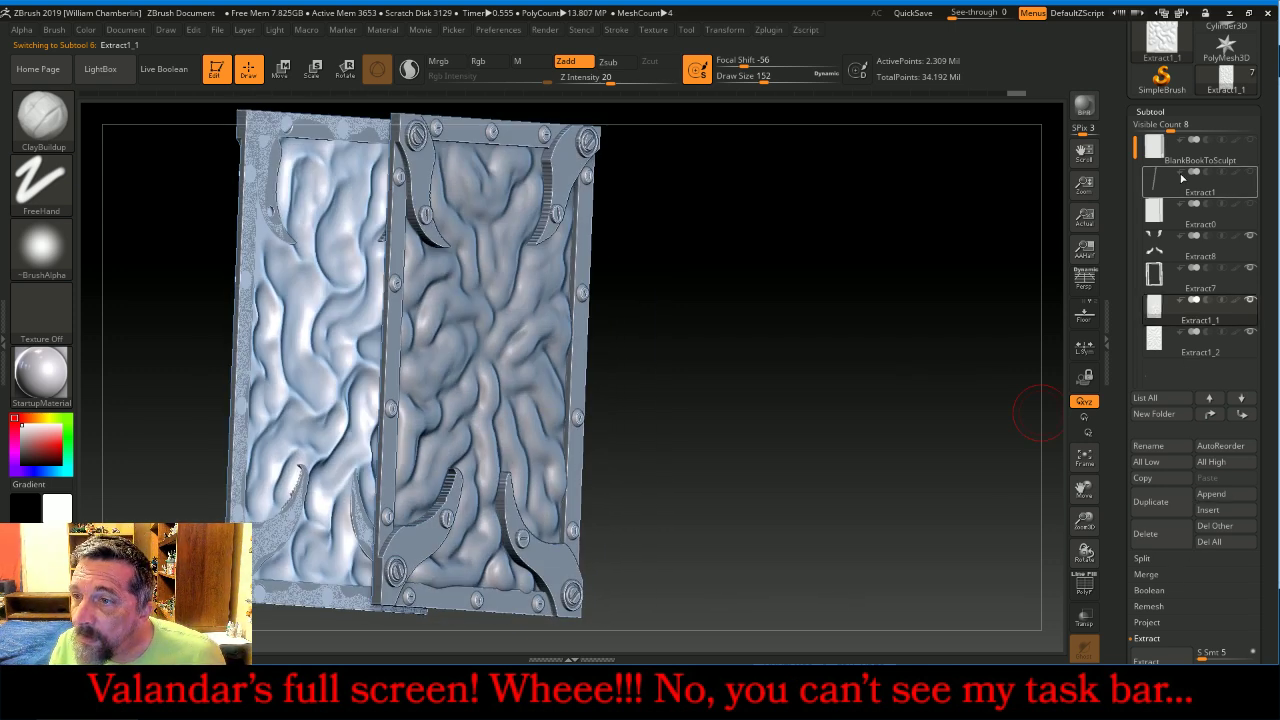
click(1152, 112)
click(1160, 127)
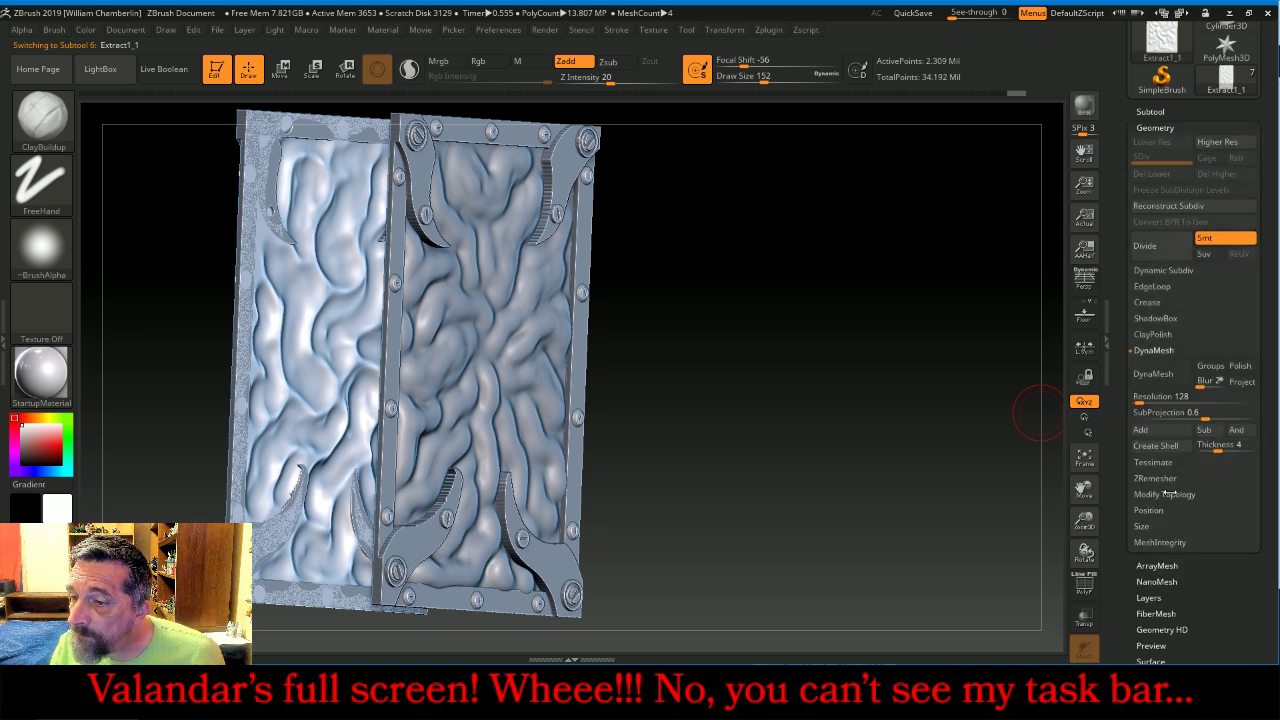
click(1165, 494)
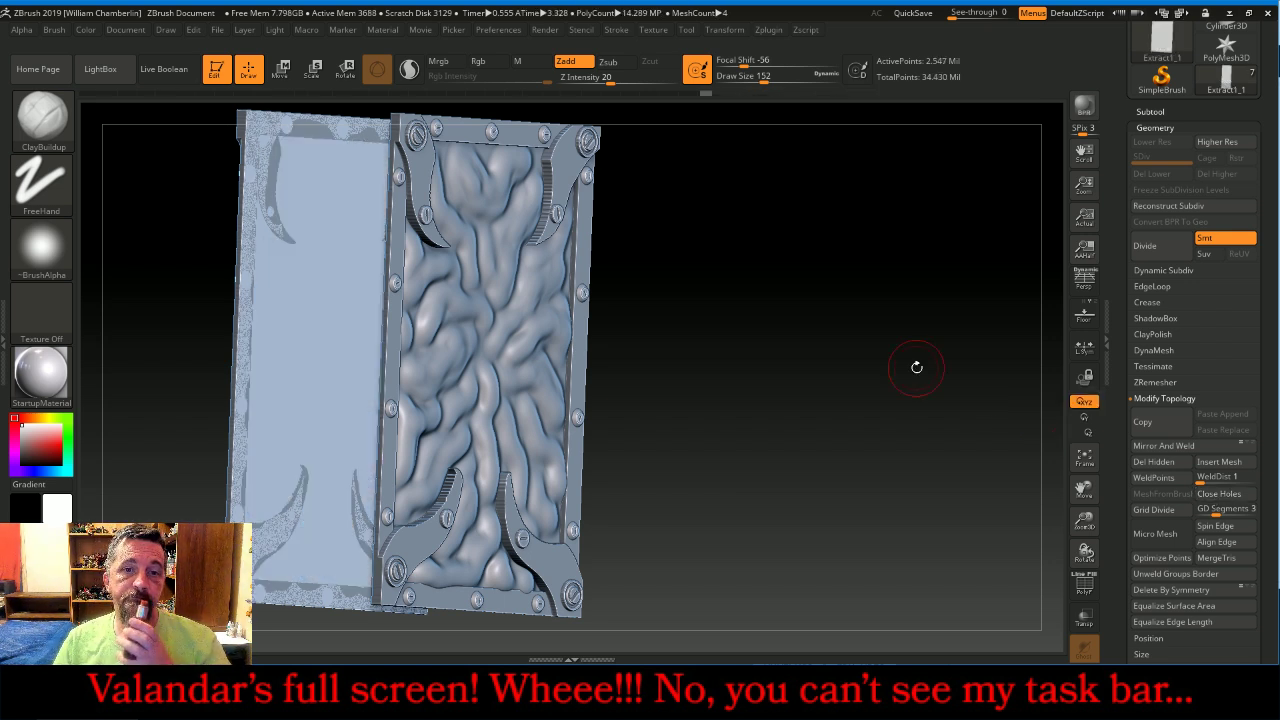
drag(925, 363, 976, 367)
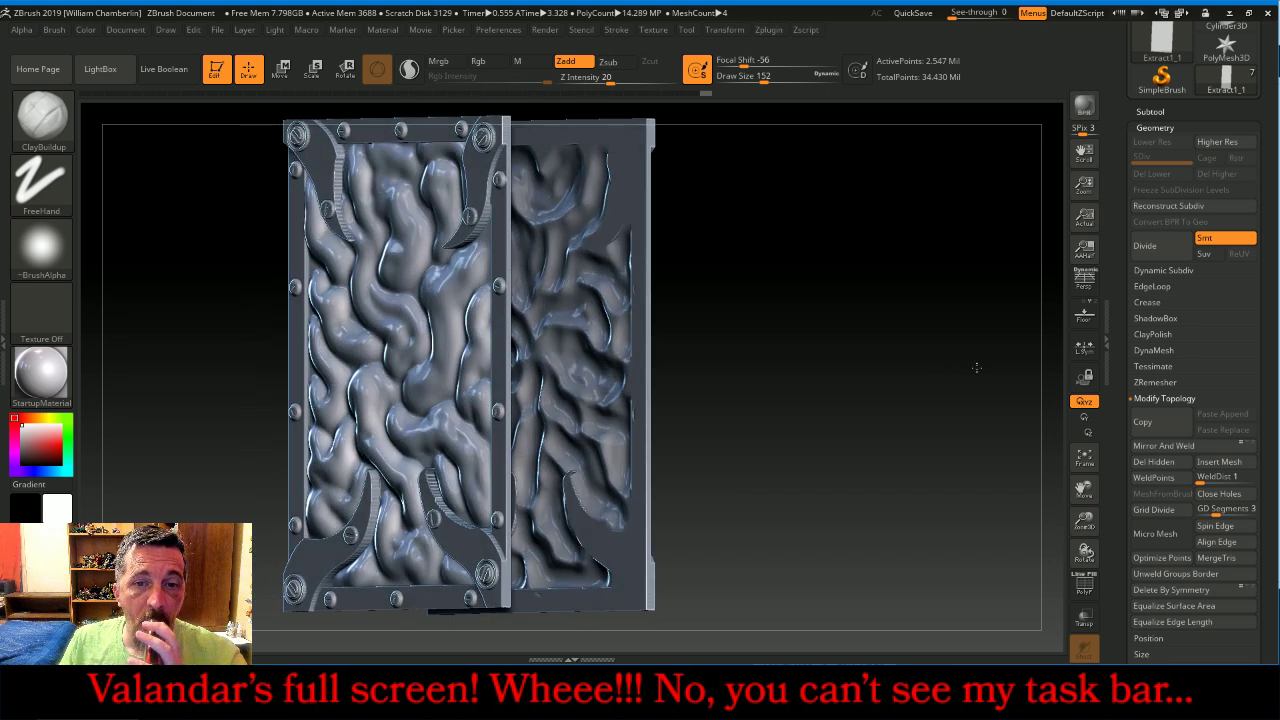
key(ctrl)
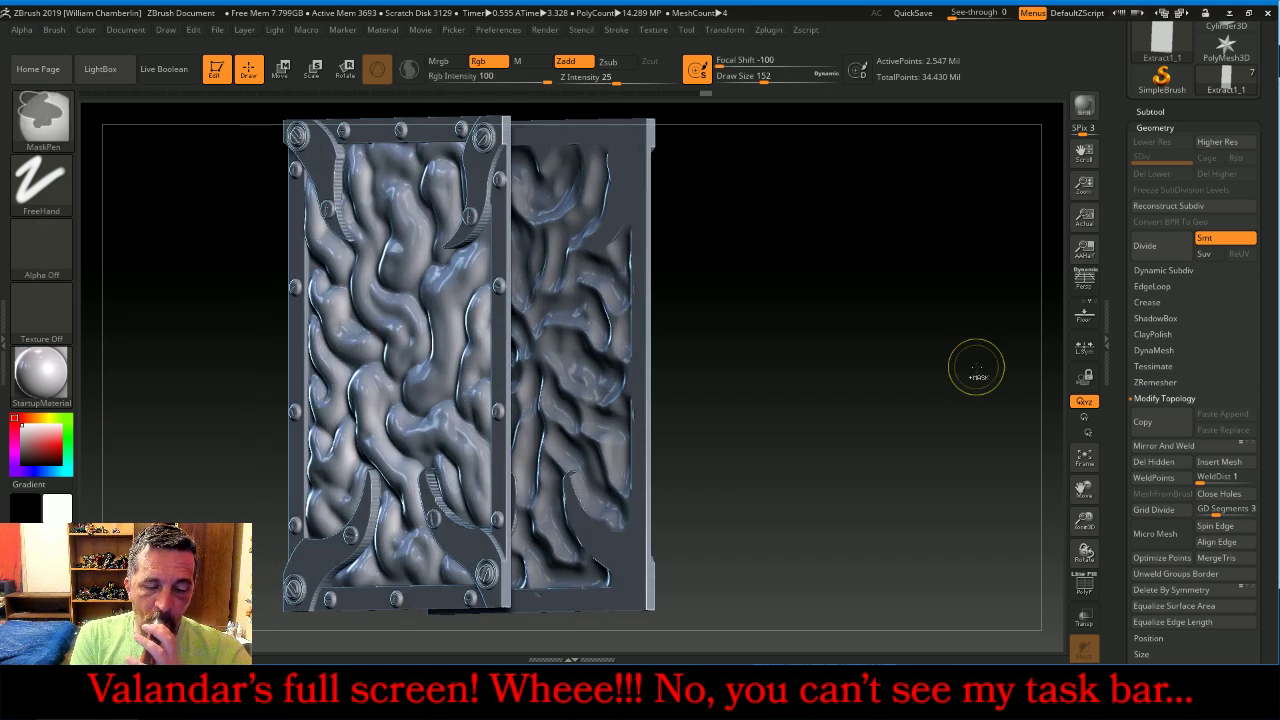
mouse_move(978, 366)
mouse_down()
mouse_move(971, 381)
mouse_move(995, 371)
mouse_up()
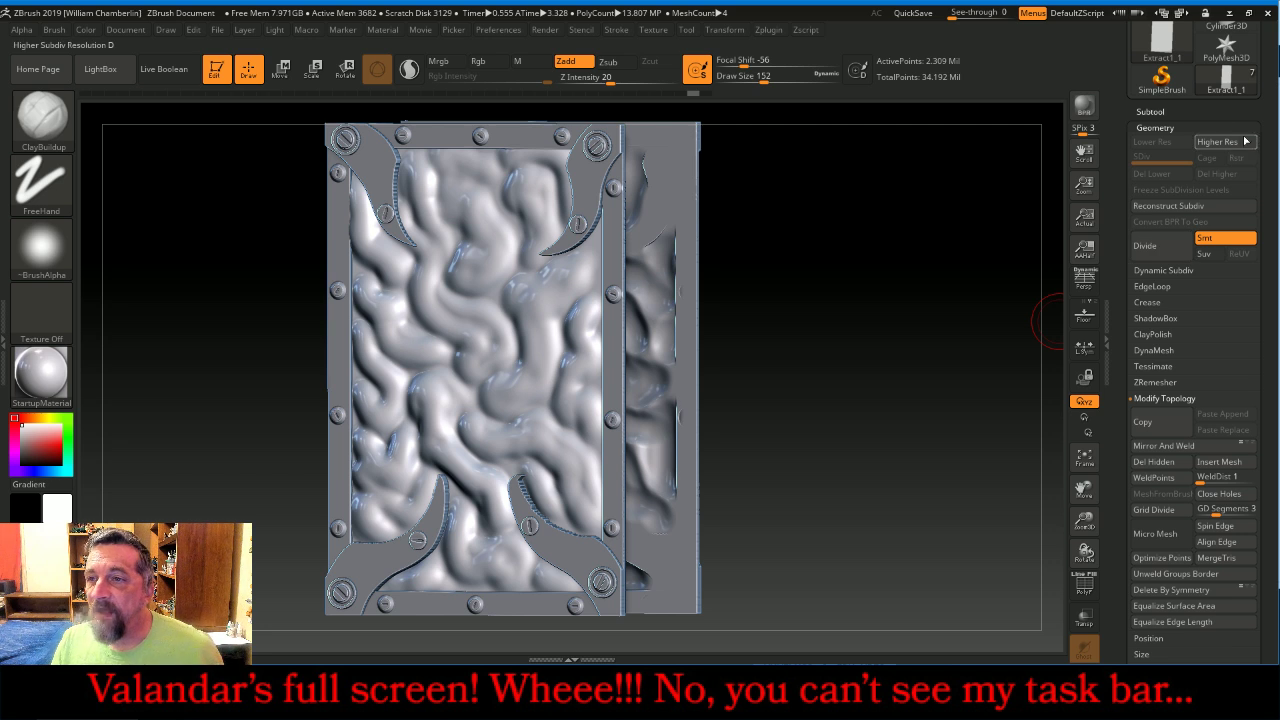
Activate Extract0, align the view squarely to the cover, and turn on transparency for the other subtools.
click(1186, 114)
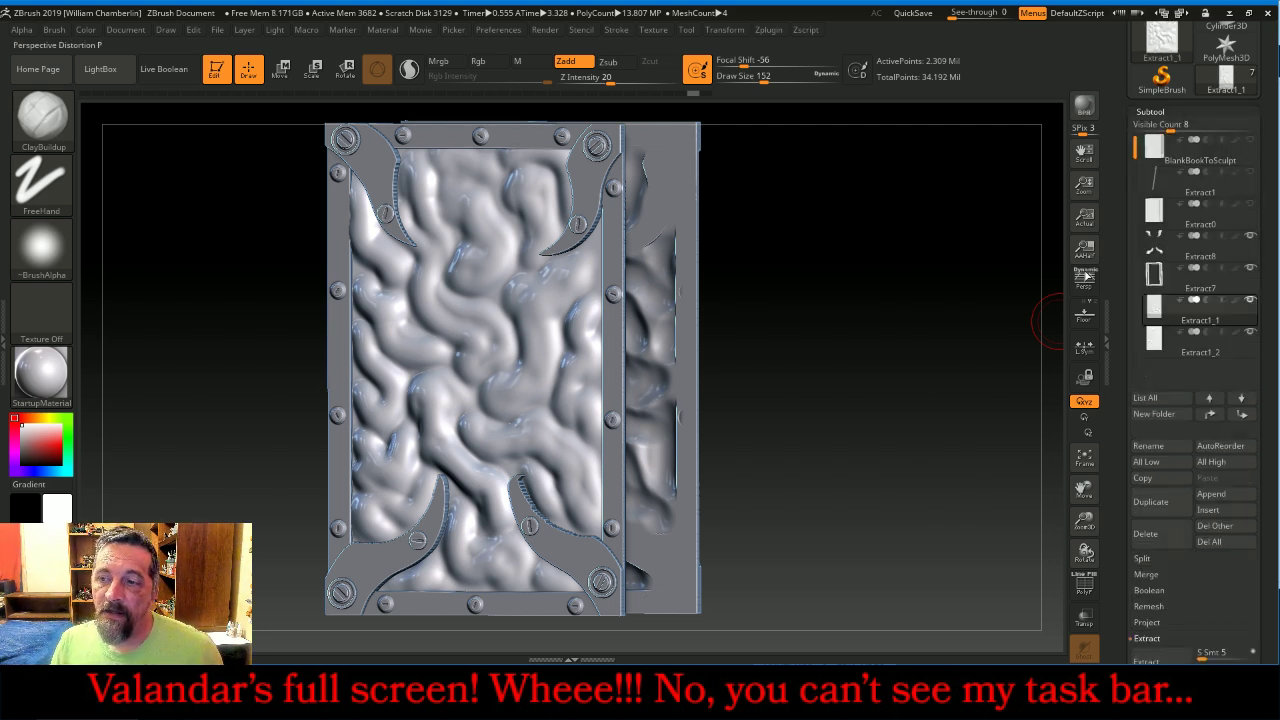
drag(894, 390, 902, 396)
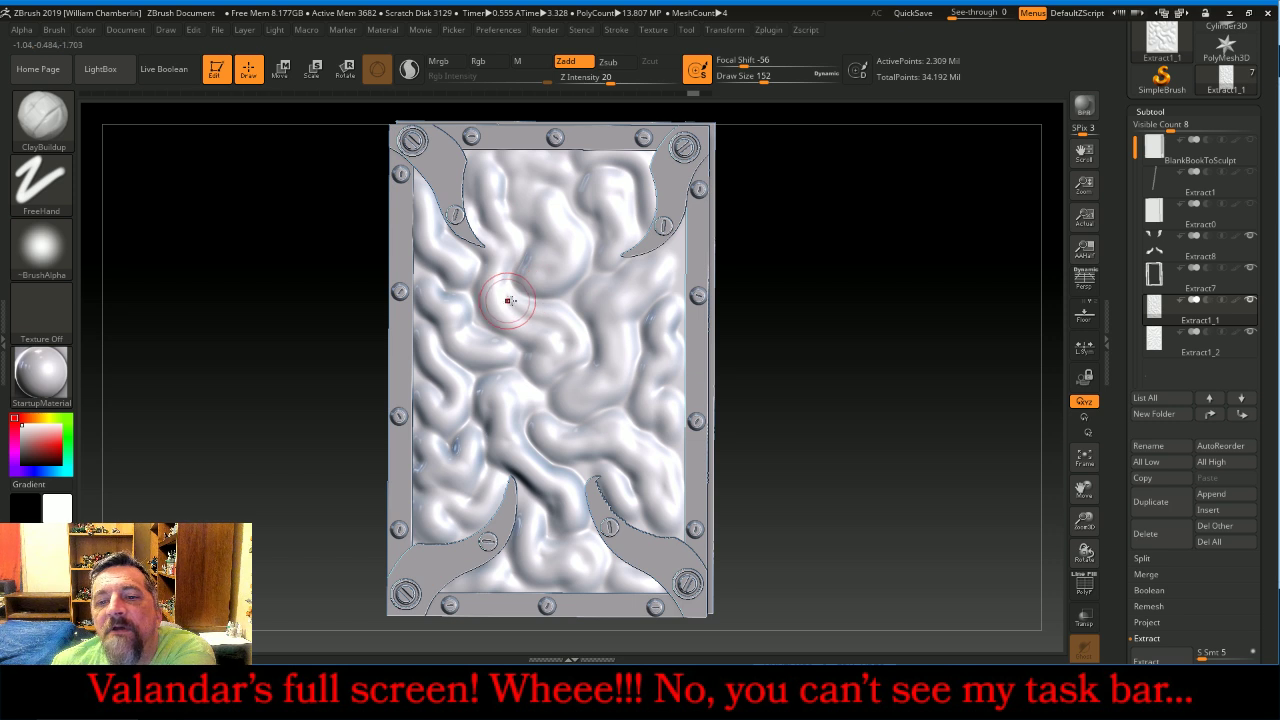
click(1205, 215)
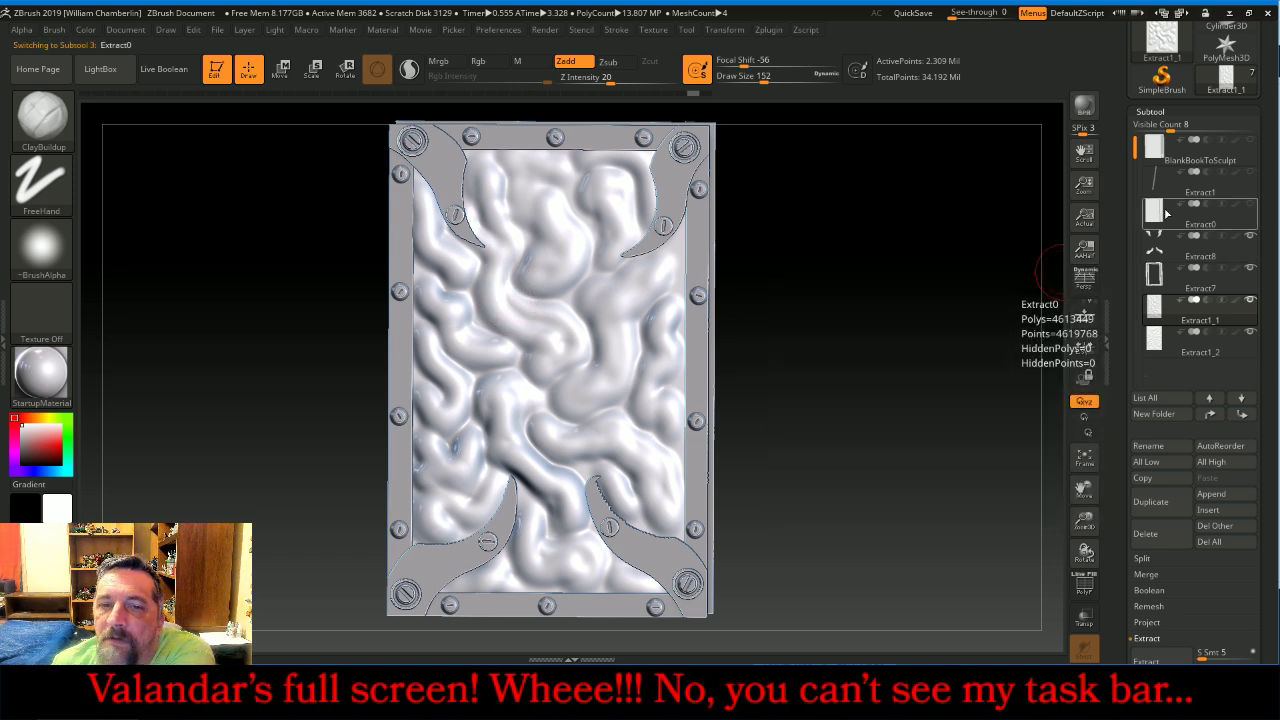
shift+drag(956, 362, 958, 359)
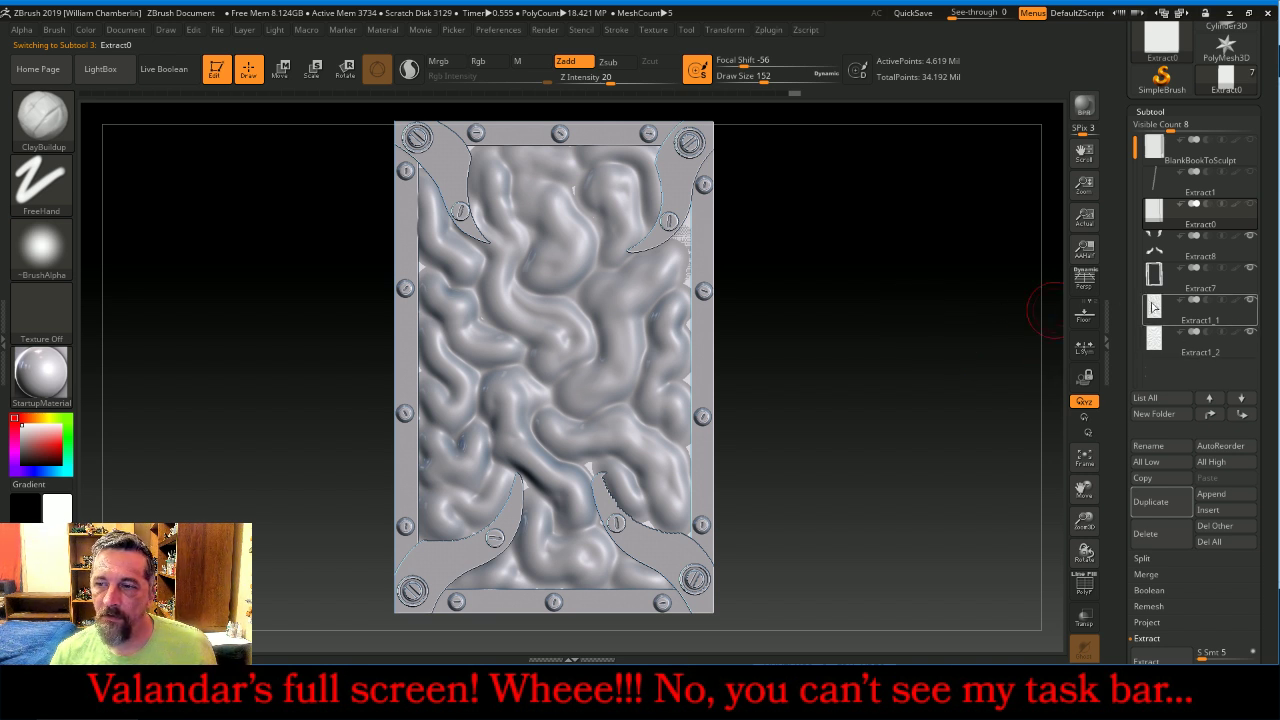
click(1088, 618)
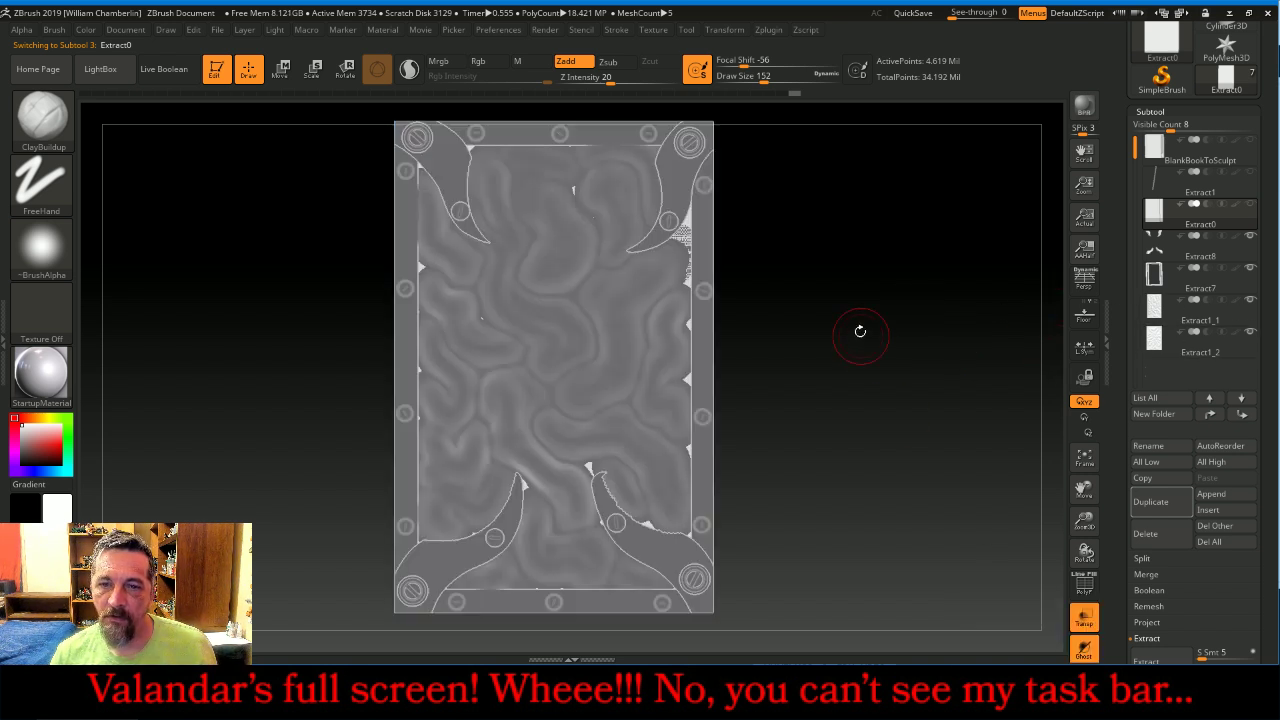
Try masking a rectangular strip and two curved bands across the middle of Extract0, clearing the masks each time.
mouse_move(772, 286)
ctrl+mouse_down()
mouse_move(340, 306)
mouse_move(324, 352)
ctrl+mouse_up()
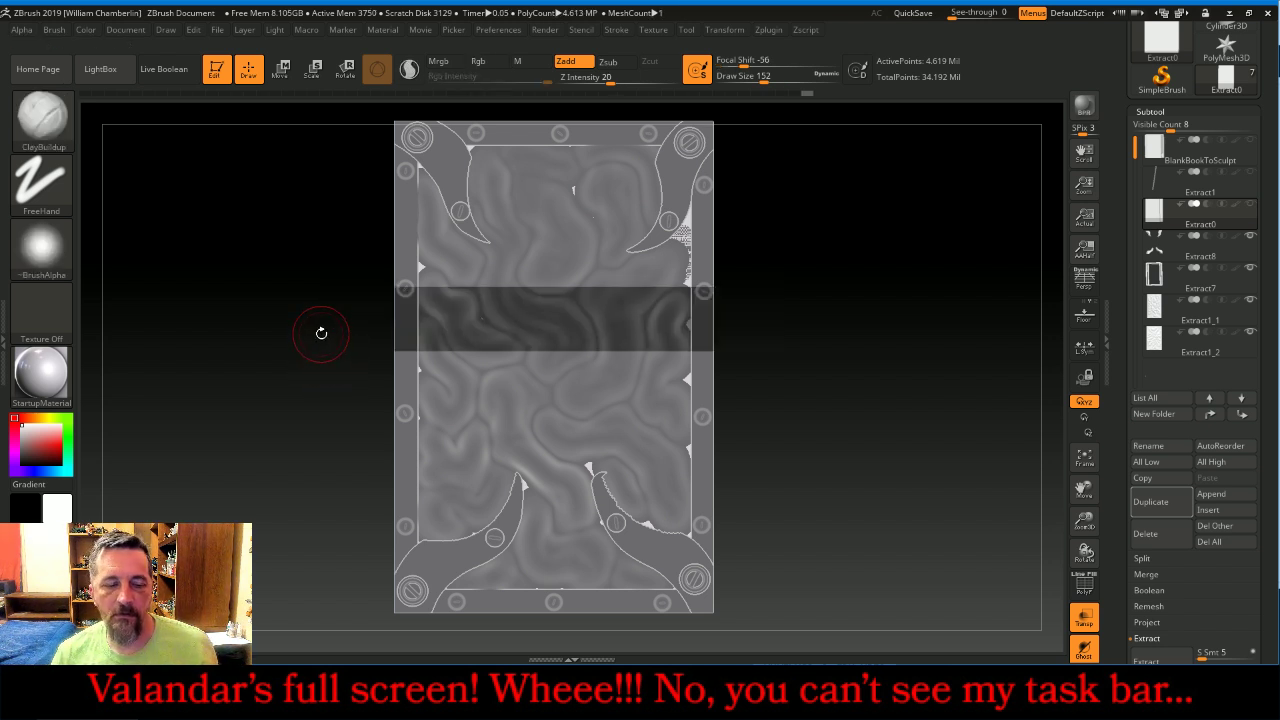
ctrl+drag(300, 329, 318, 350)
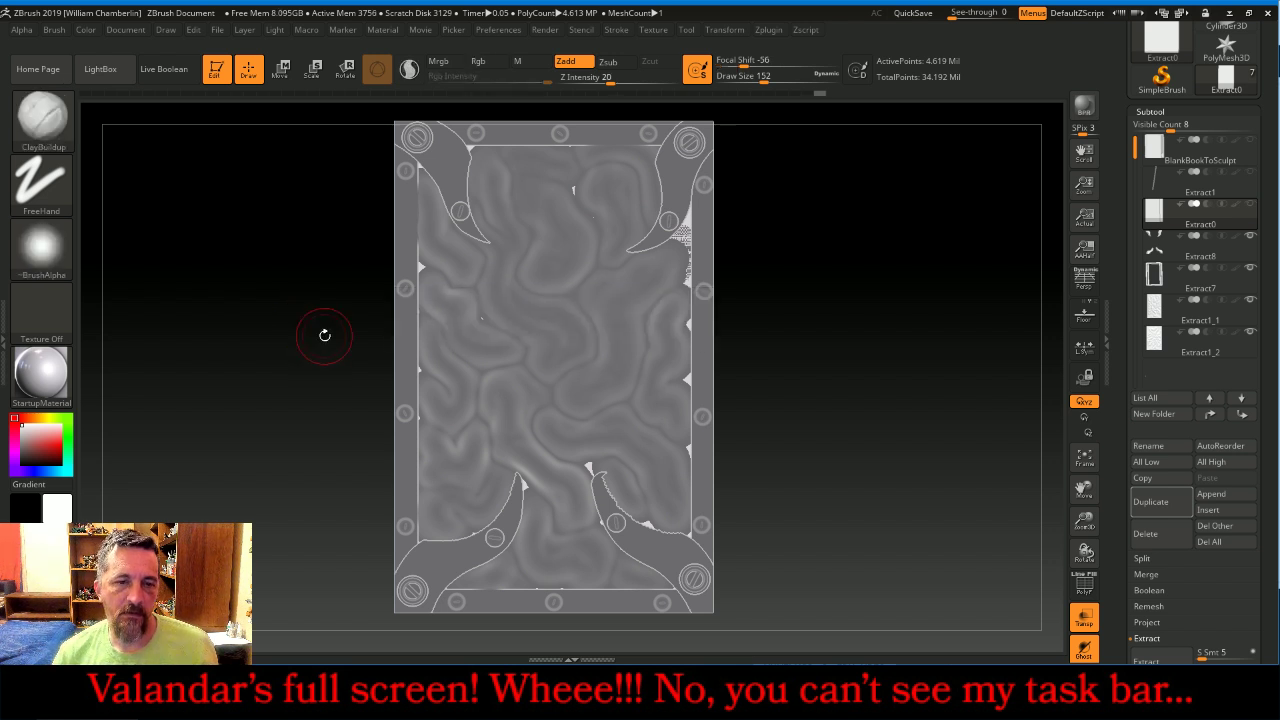
key(ctrl)
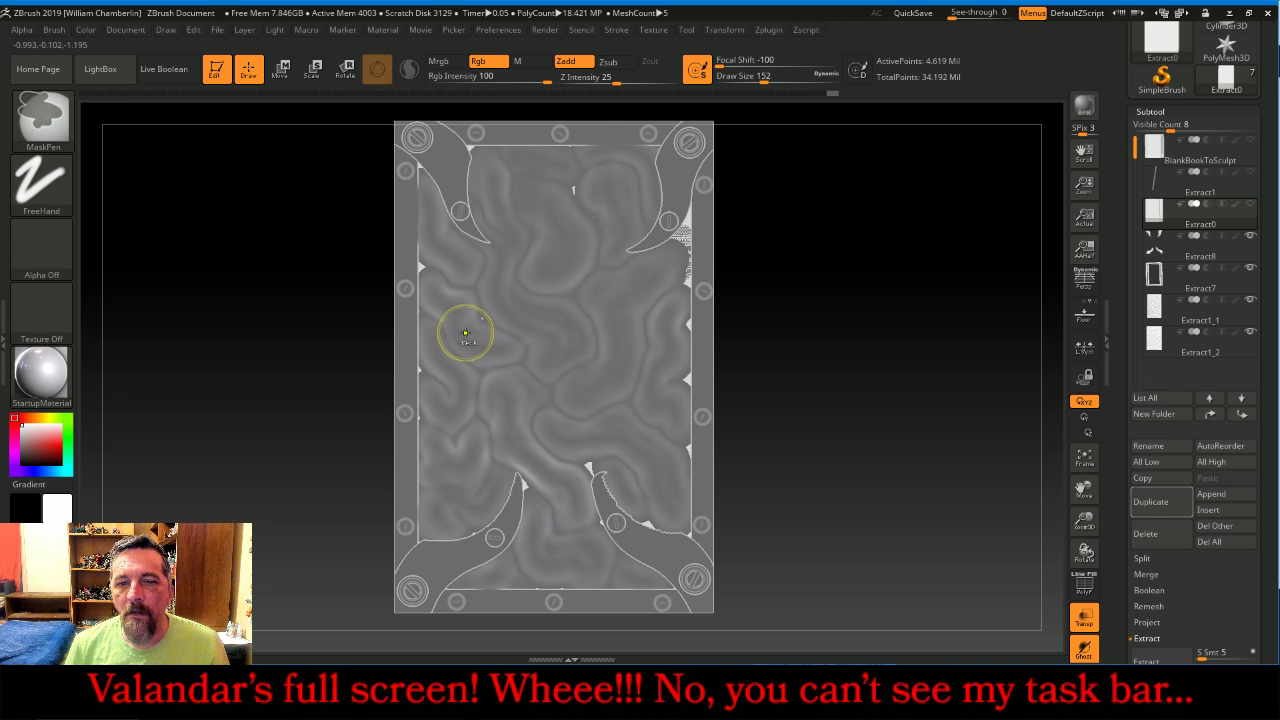
mouse_move(485, 318)
ctrl+mouse_down()
mouse_move(569, 297)
mouse_move(634, 348)
ctrl+mouse_up()
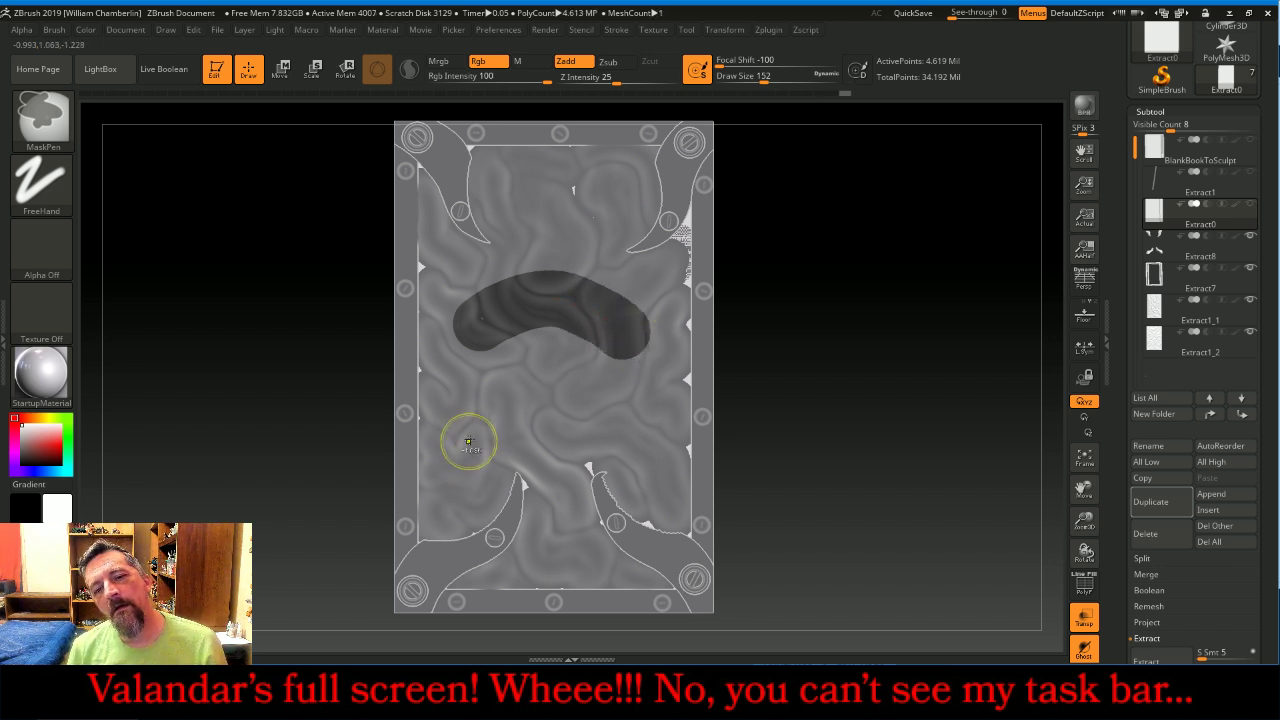
mouse_move(490, 428)
ctrl+mouse_down()
mouse_move(557, 449)
mouse_move(623, 414)
ctrl+mouse_up()
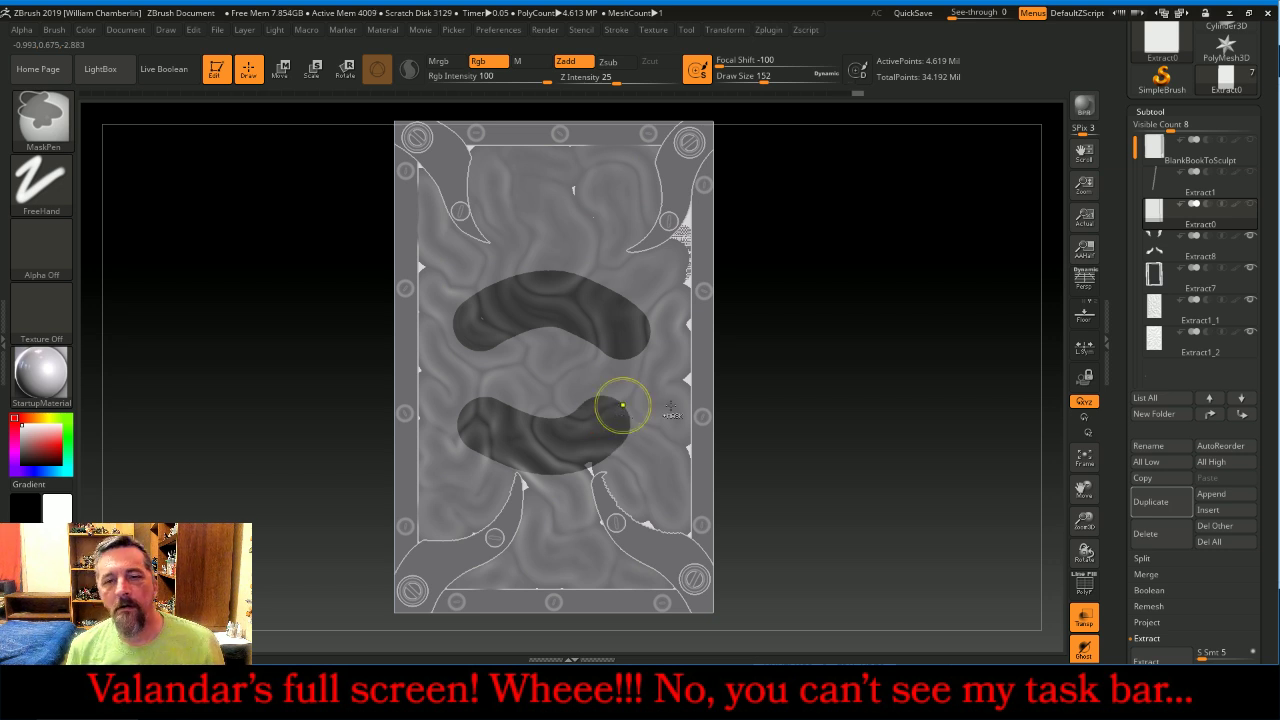
mouse_move(819, 382)
ctrl+mouse_down()
mouse_move(843, 380)
mouse_move(578, 320)
ctrl+mouse_up()
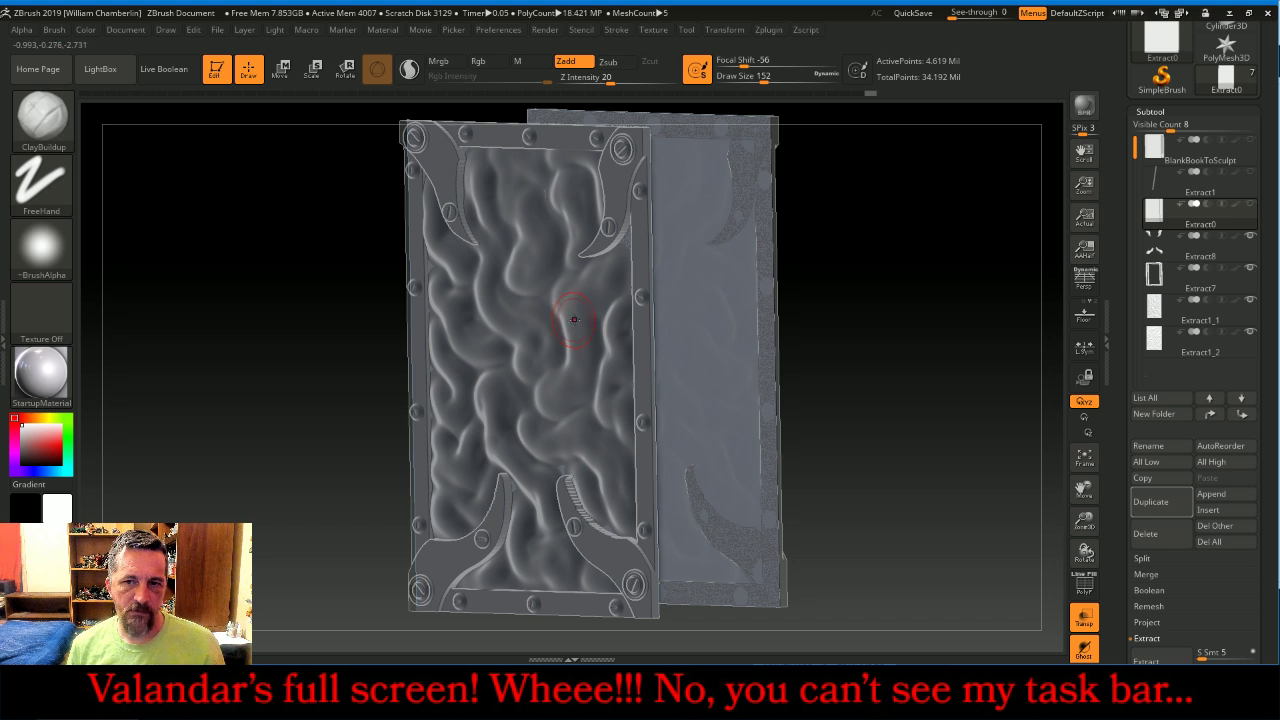
shift+drag(866, 297, 903, 289)
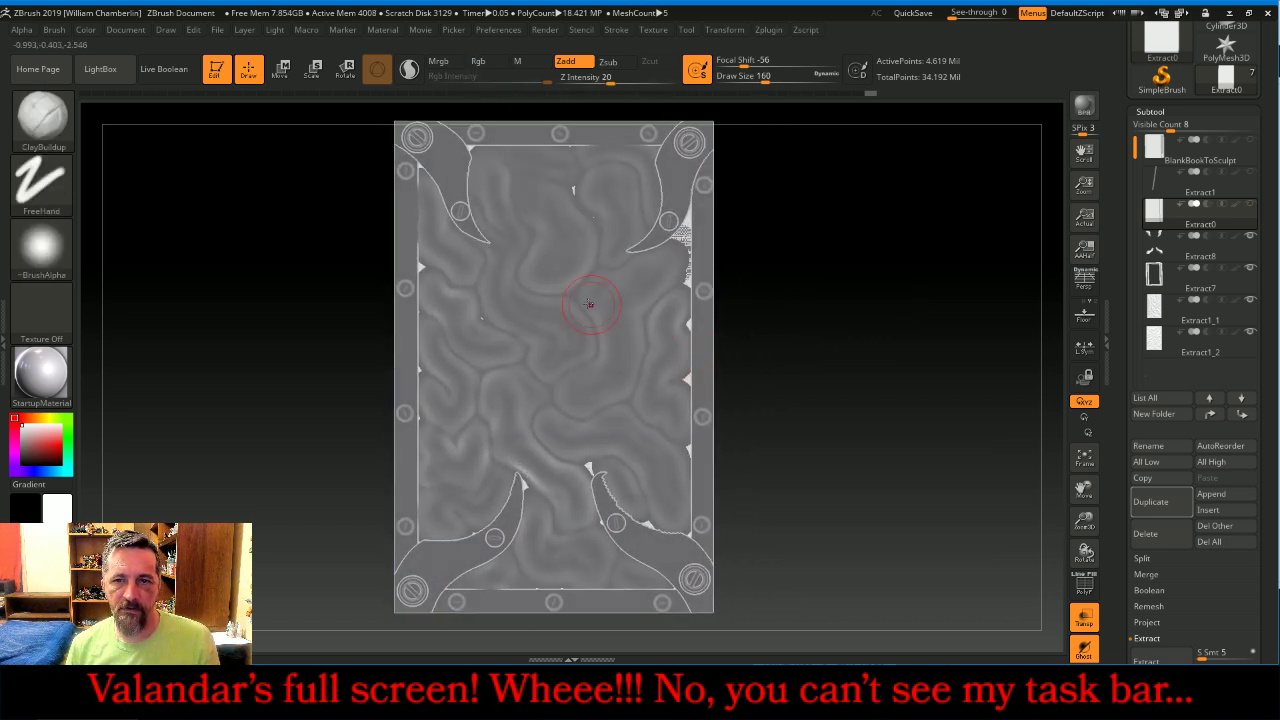
Set the mask brush's LazyRadius to 86, then mask an arched band and a straight horizontal band below it on Extract0.
mouse_move(1236, 176)
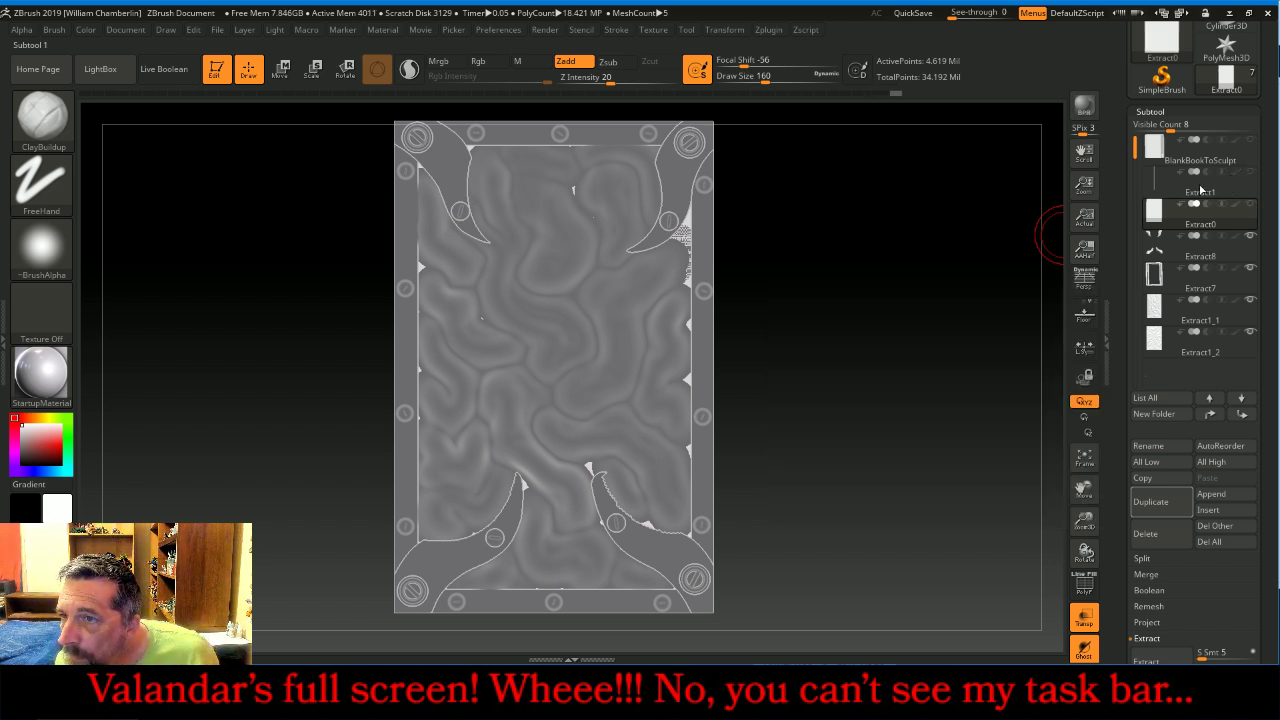
scroll(1268, 257, up, 5)
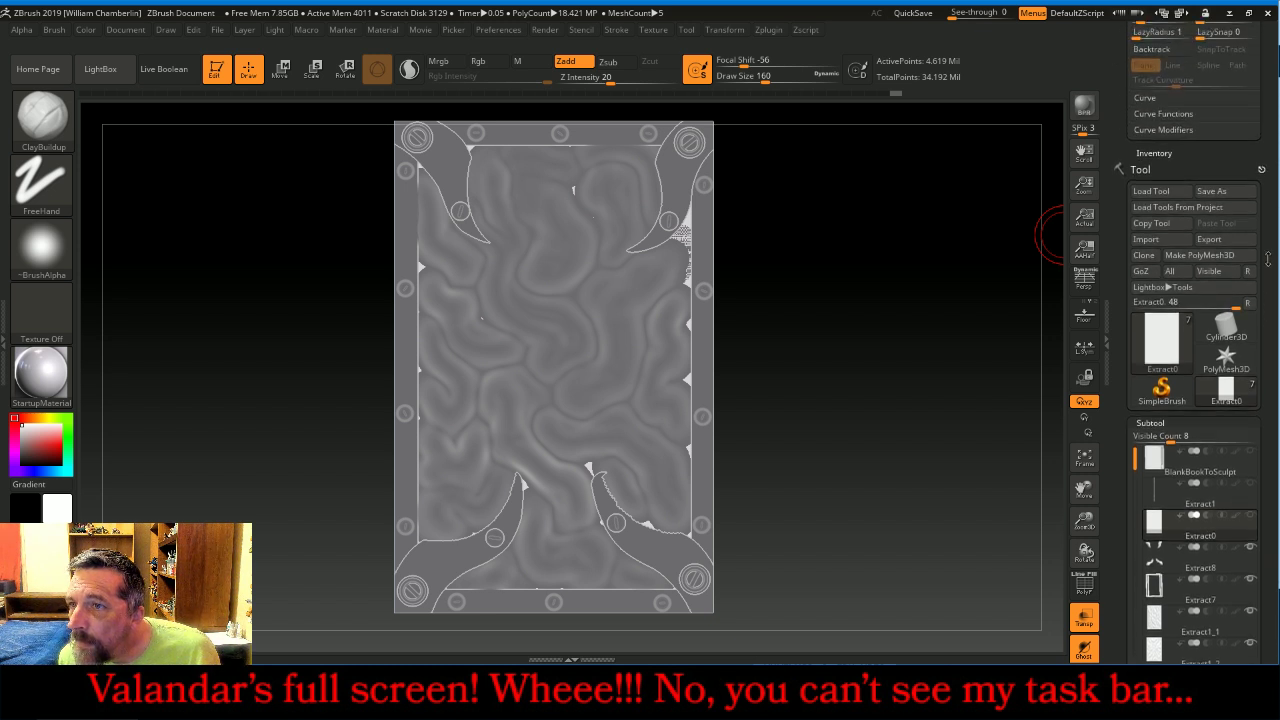
scroll(1268, 257, up, 3)
key(ctrl)
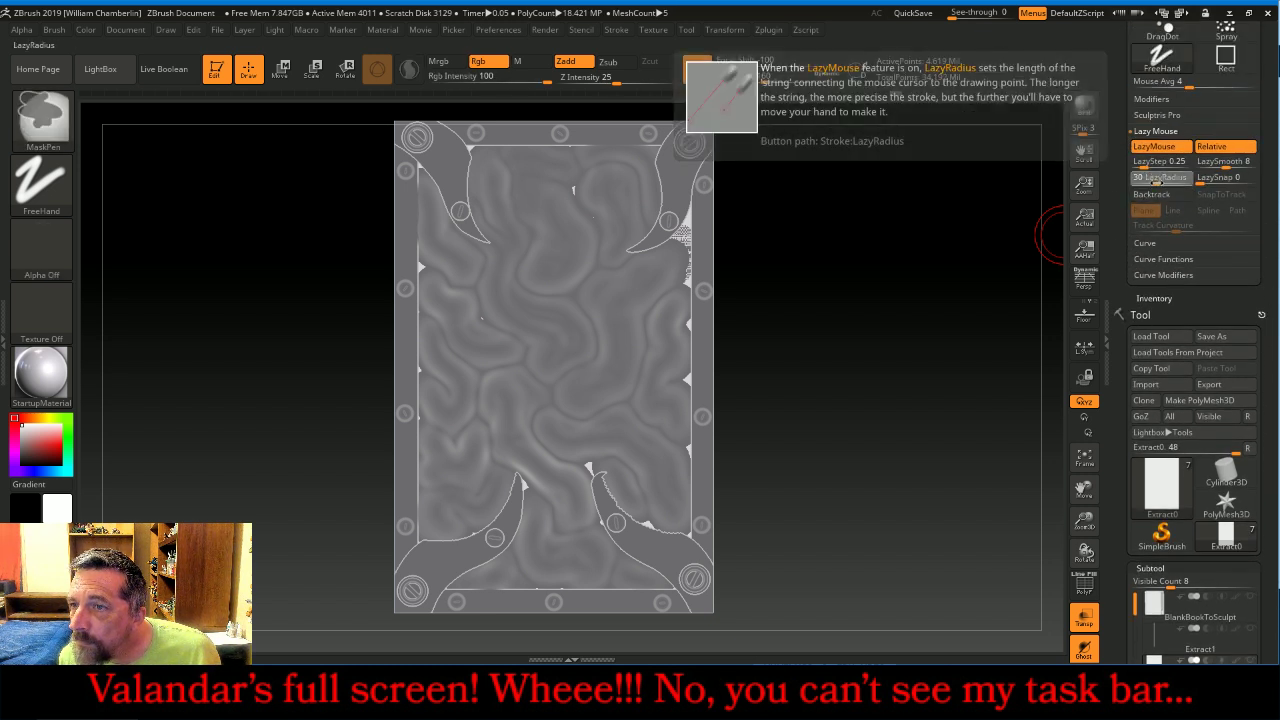
ctrl+click(1167, 181)
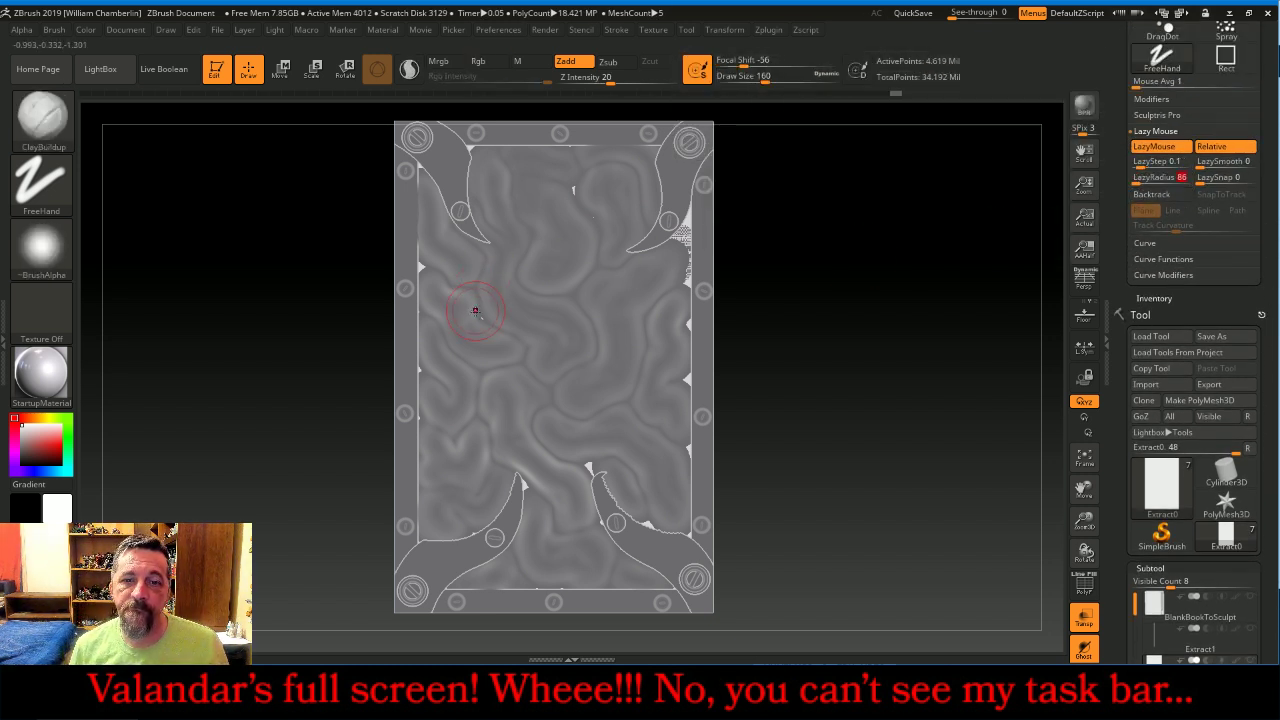
key(ctrl)
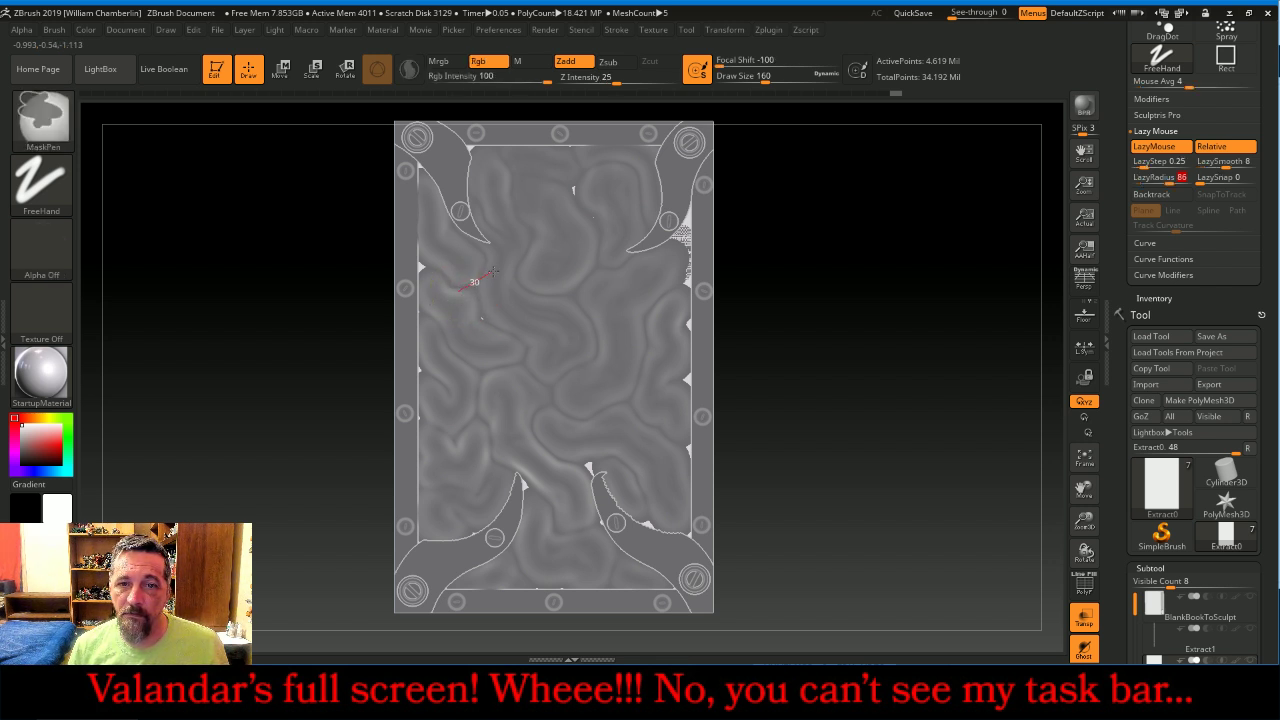
mouse_move(513, 268)
ctrl+mouse_down()
mouse_move(580, 264)
mouse_move(688, 322)
ctrl+mouse_up()
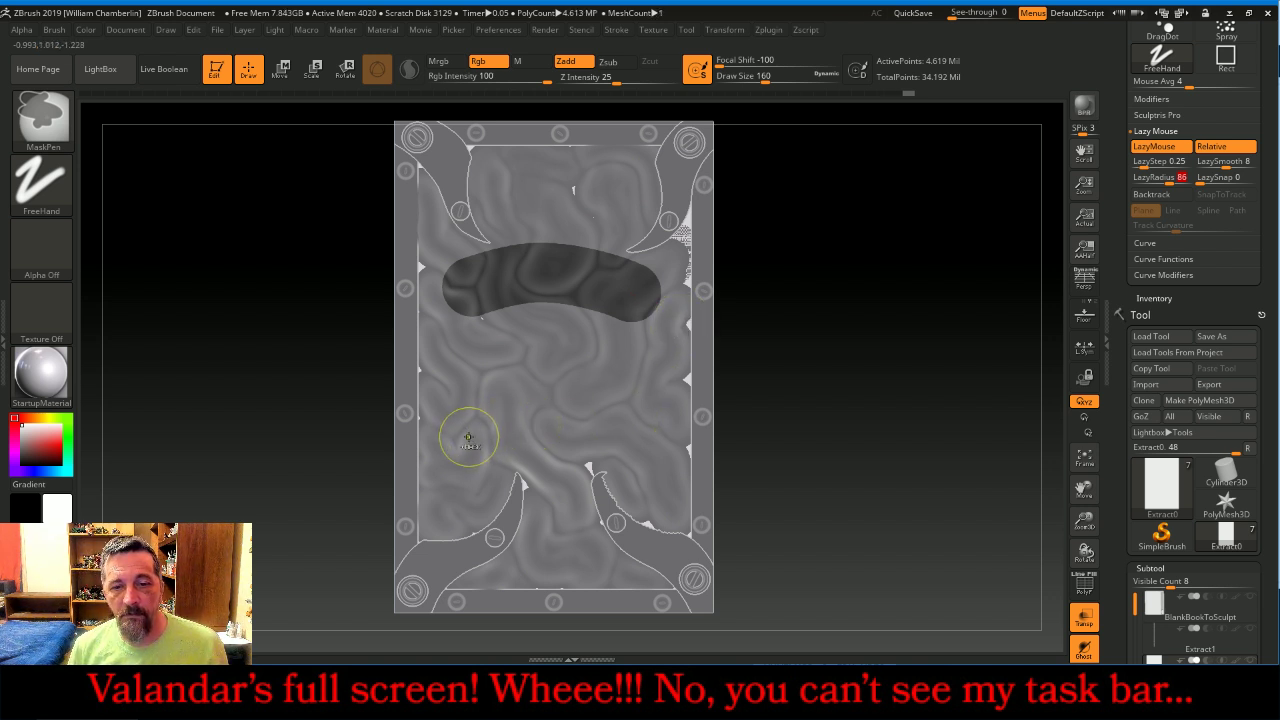
mouse_move(530, 437)
ctrl+mouse_down()
mouse_move(656, 434)
mouse_move(686, 423)
mouse_move(674, 418)
ctrl+mouse_up()
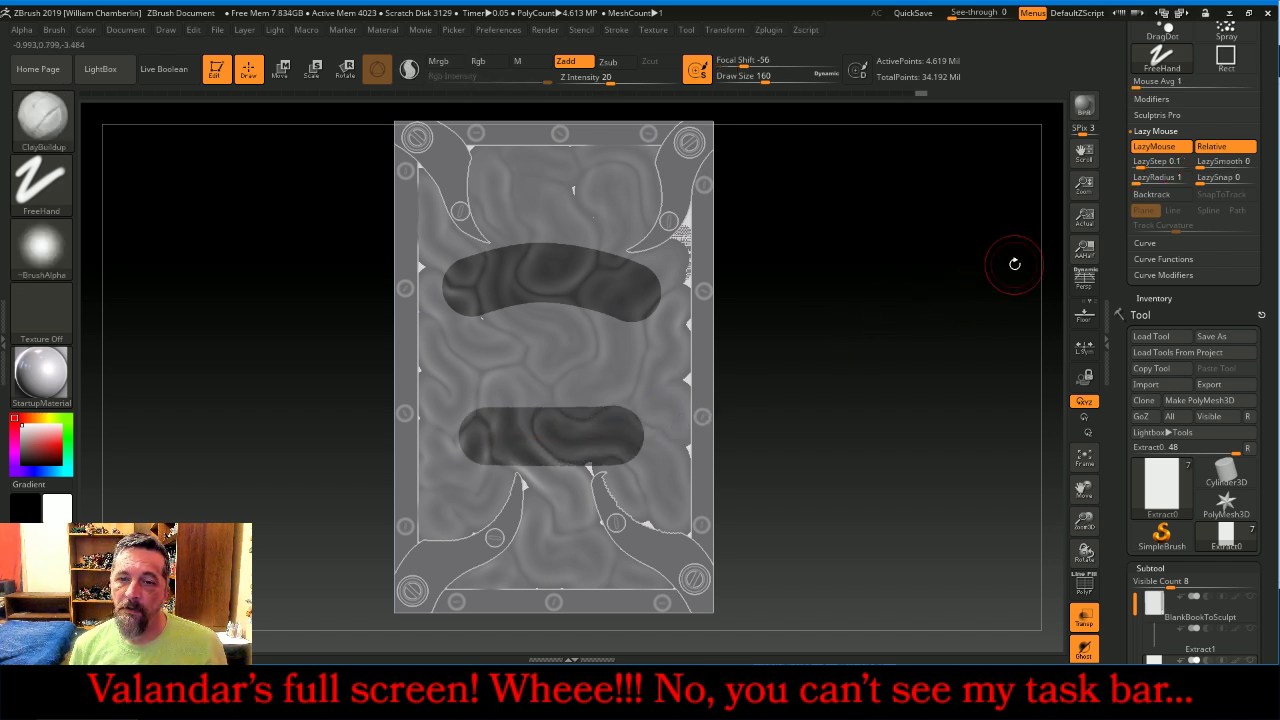
Turn off LazyMouse for the mask brush and unmask the rounded ends of both bands so they are cut straight.
key(ctrl)
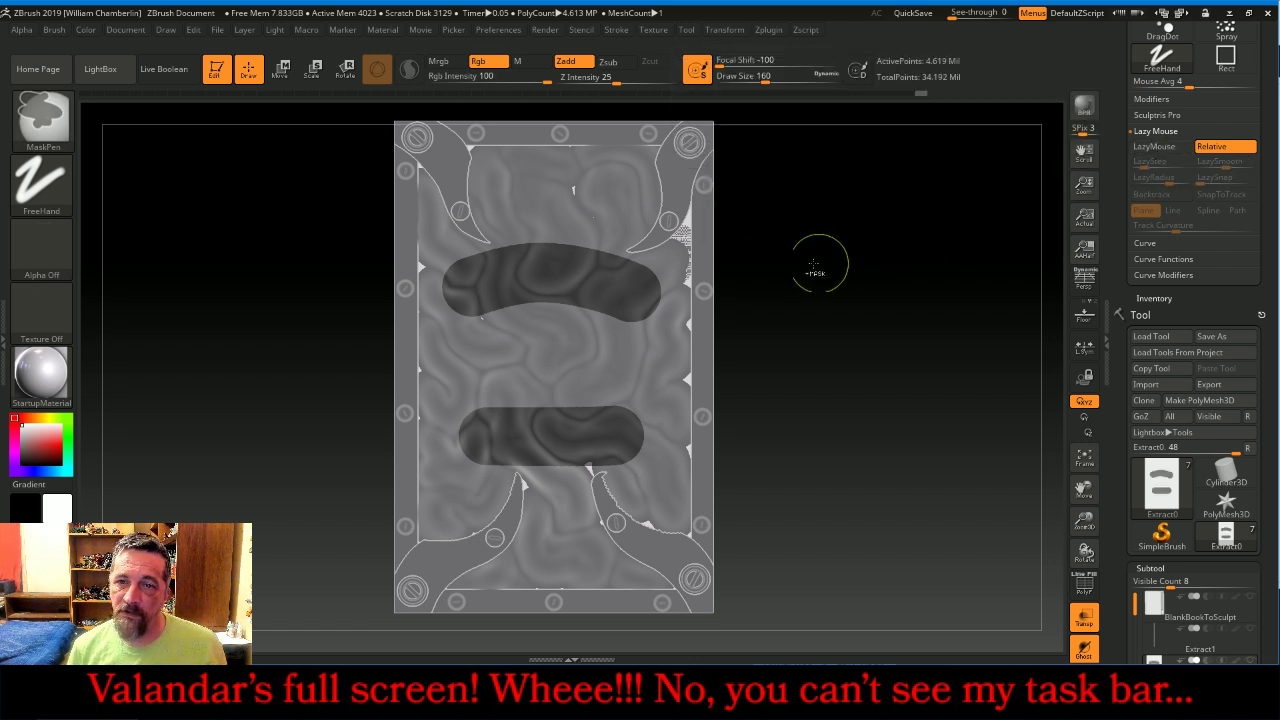
ctrl+drag(682, 282, 686, 292)
key(ctrl+z)
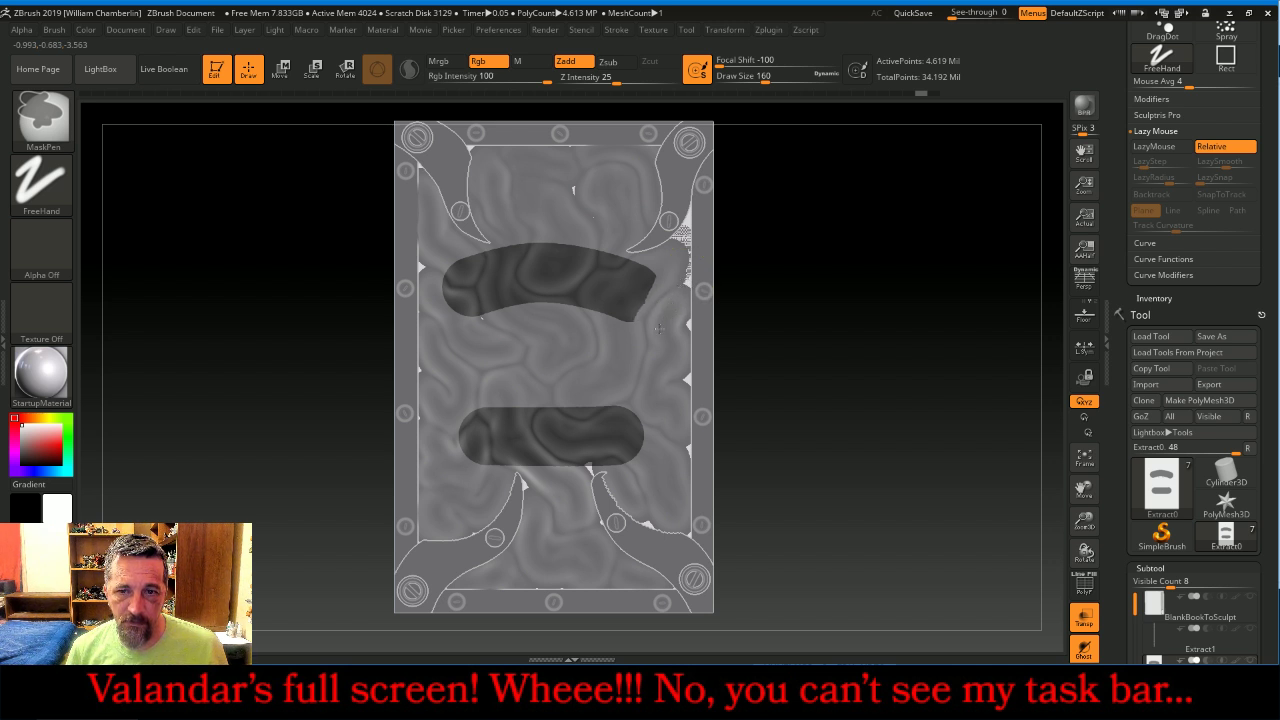
ctrl+drag(421, 268, 421, 266)
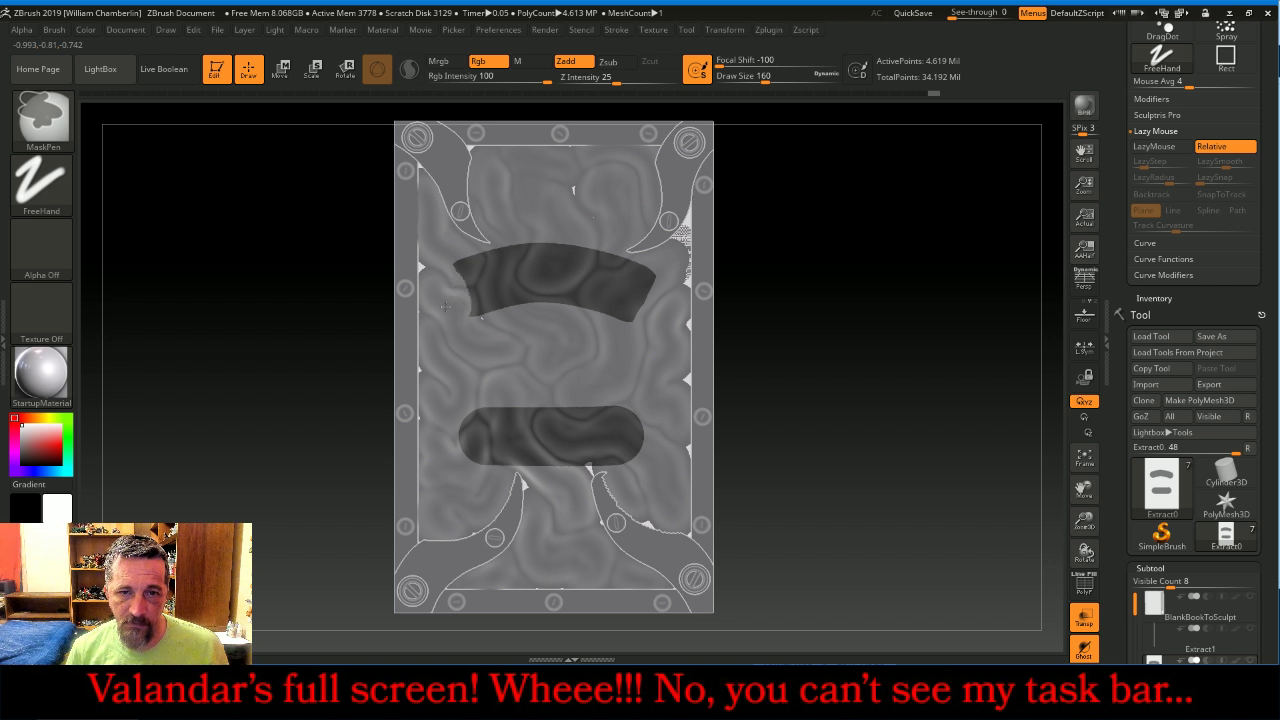
ctrl+drag(330, 370, 486, 512)
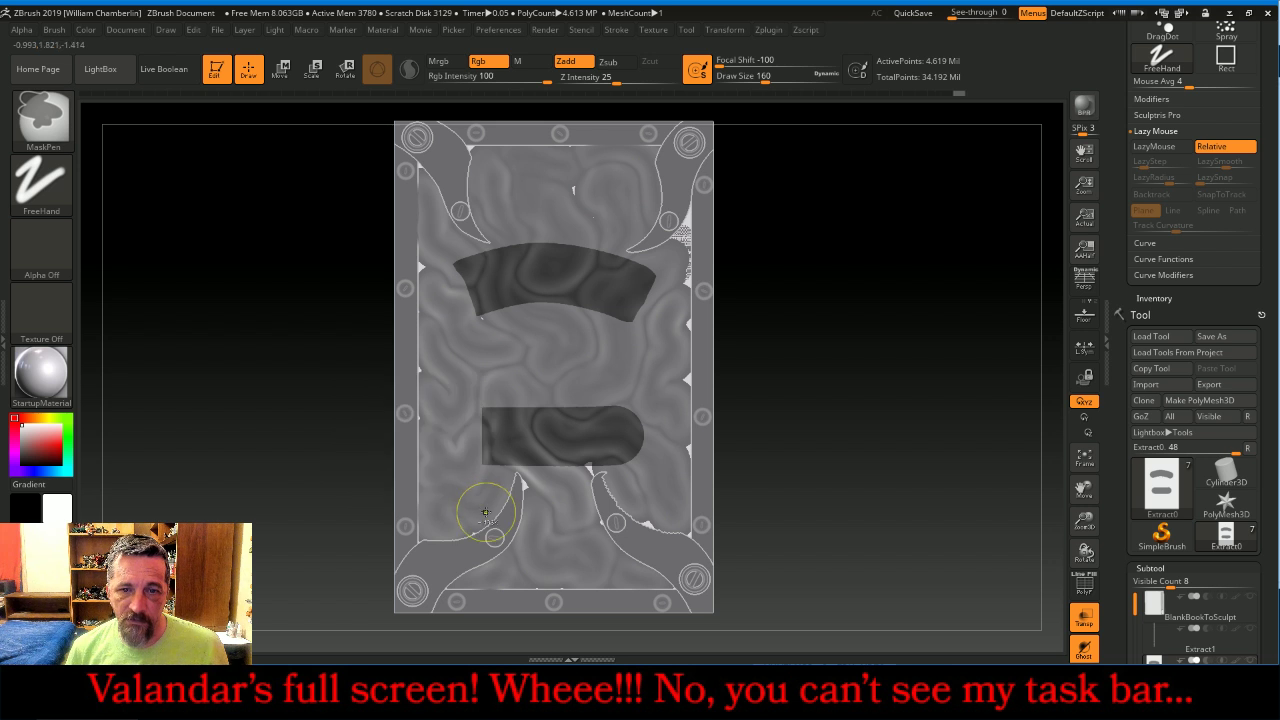
mouse_move(784, 358)
ctrl+alt+mouse_down()
mouse_move(643, 514)
mouse_move(621, 519)
ctrl+alt+mouse_up()
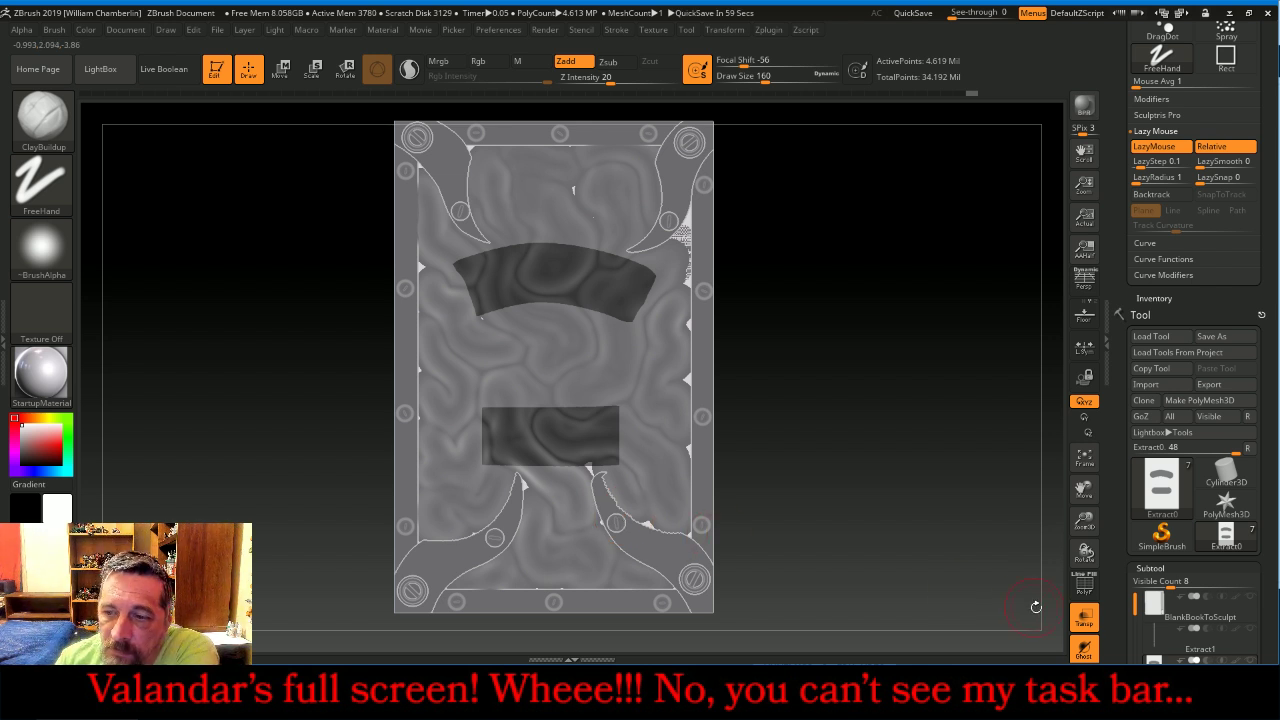
Turn off transparency and extract the two masked bands as a new subtool with a thickness of 0.055.
click(1096, 624)
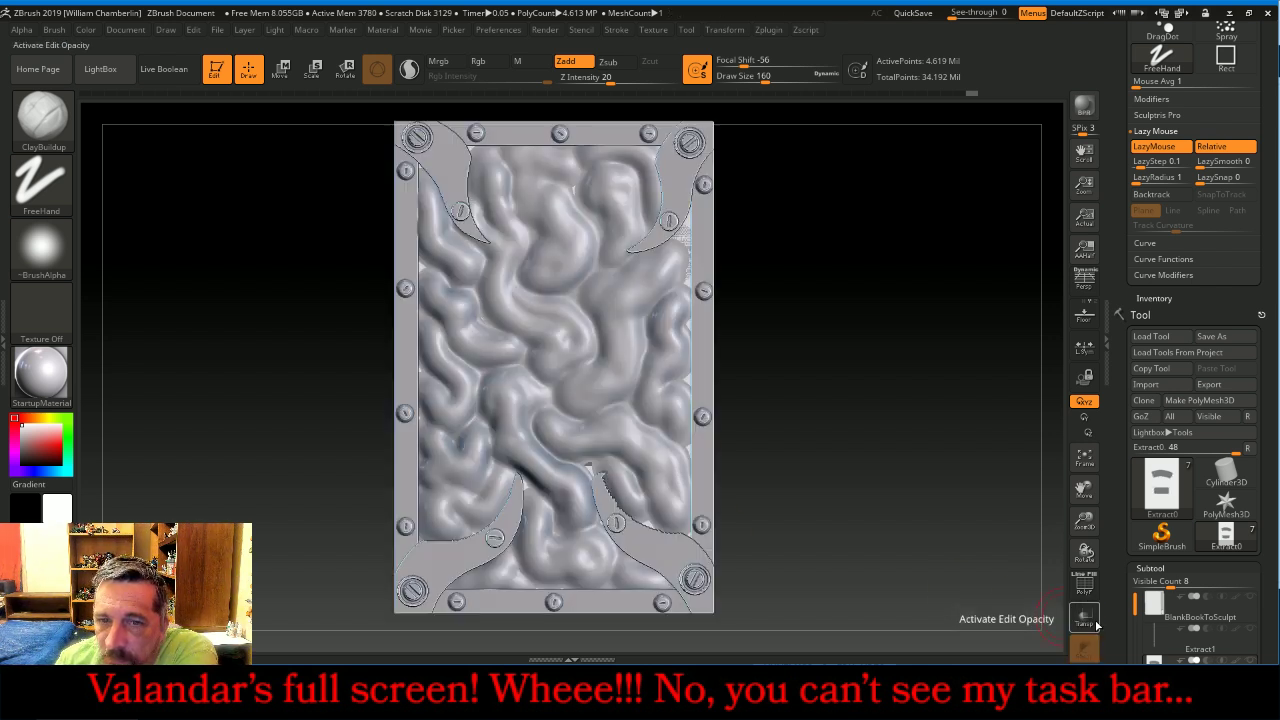
scroll(1273, 552, down, 3)
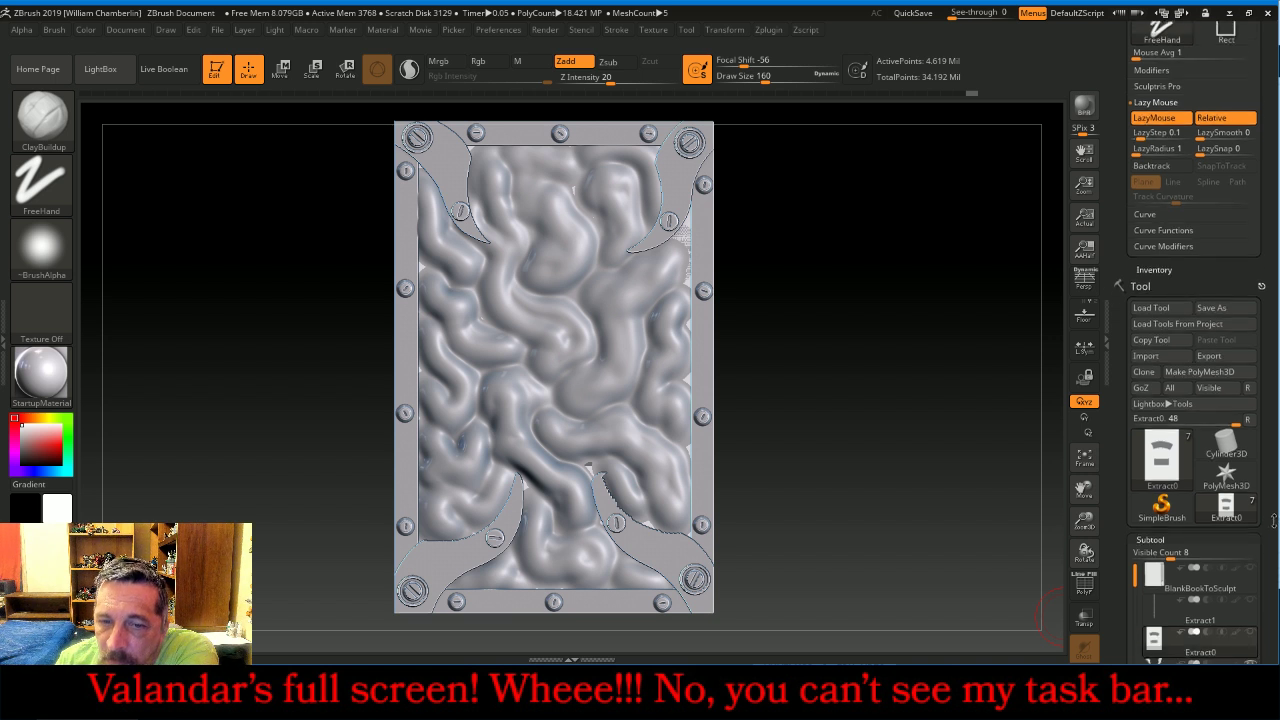
scroll(1277, 474, down, 6)
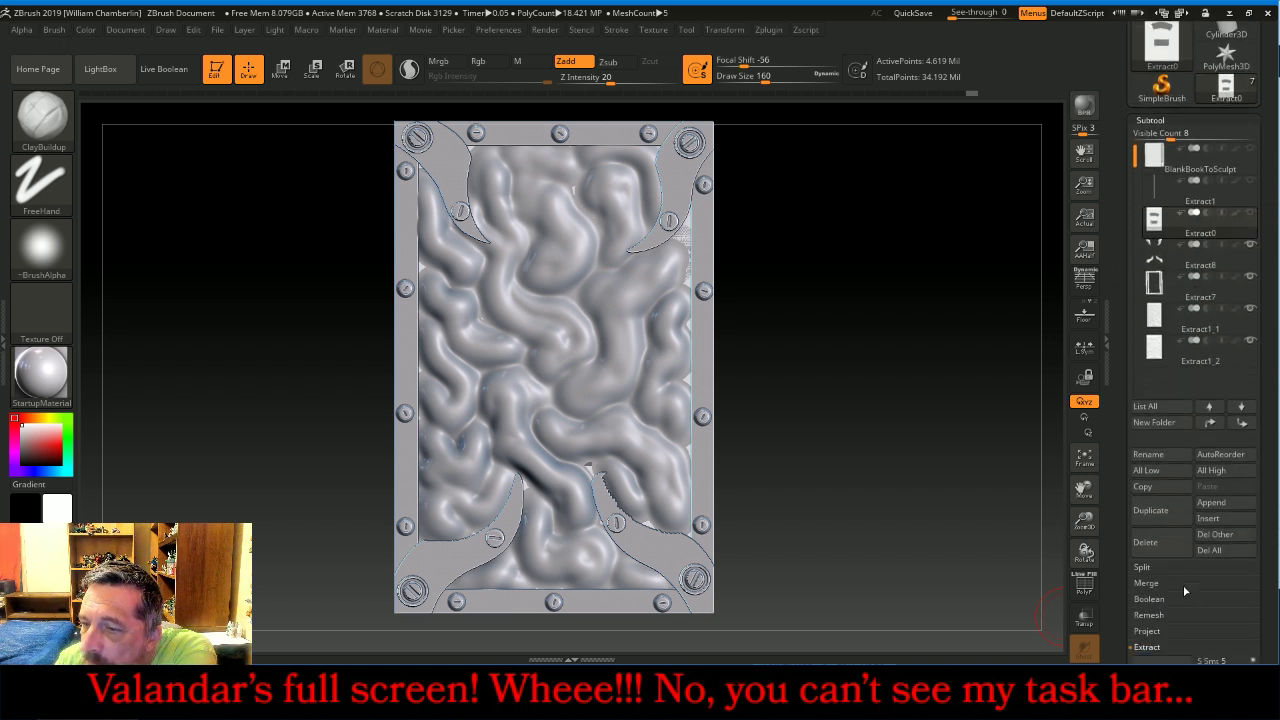
scroll(1273, 590, down, 2)
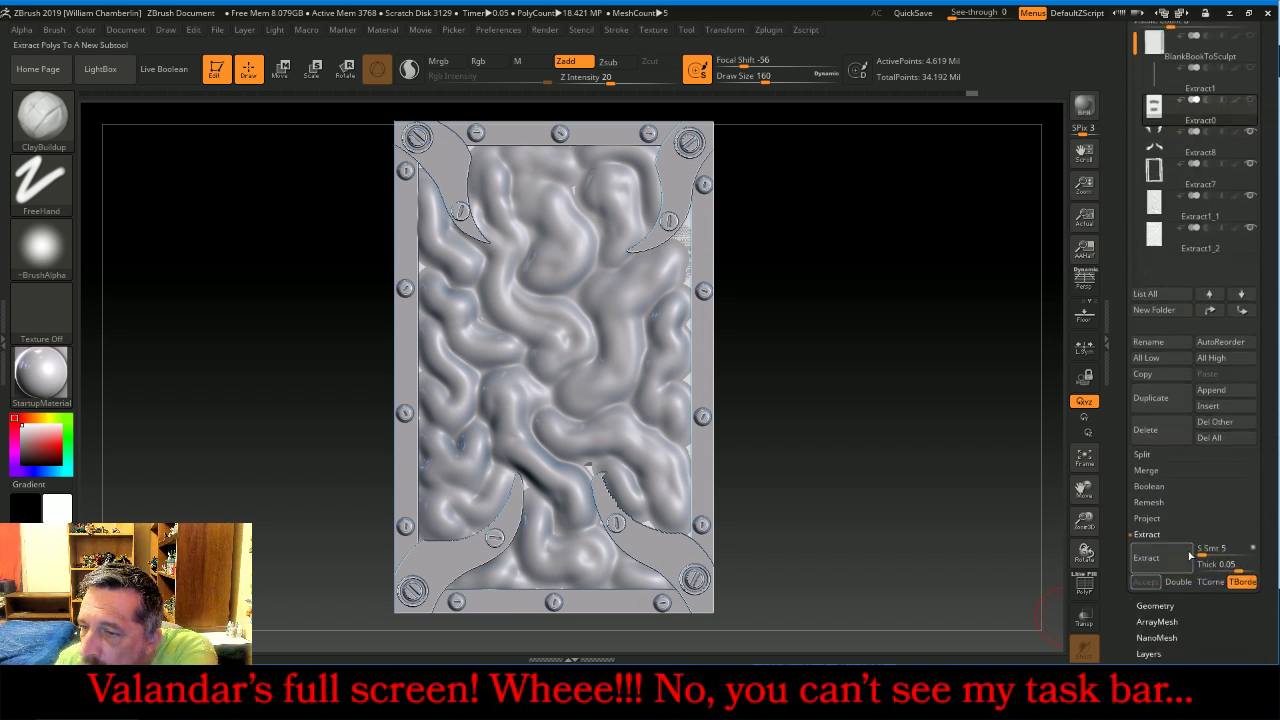
click(1217, 566)
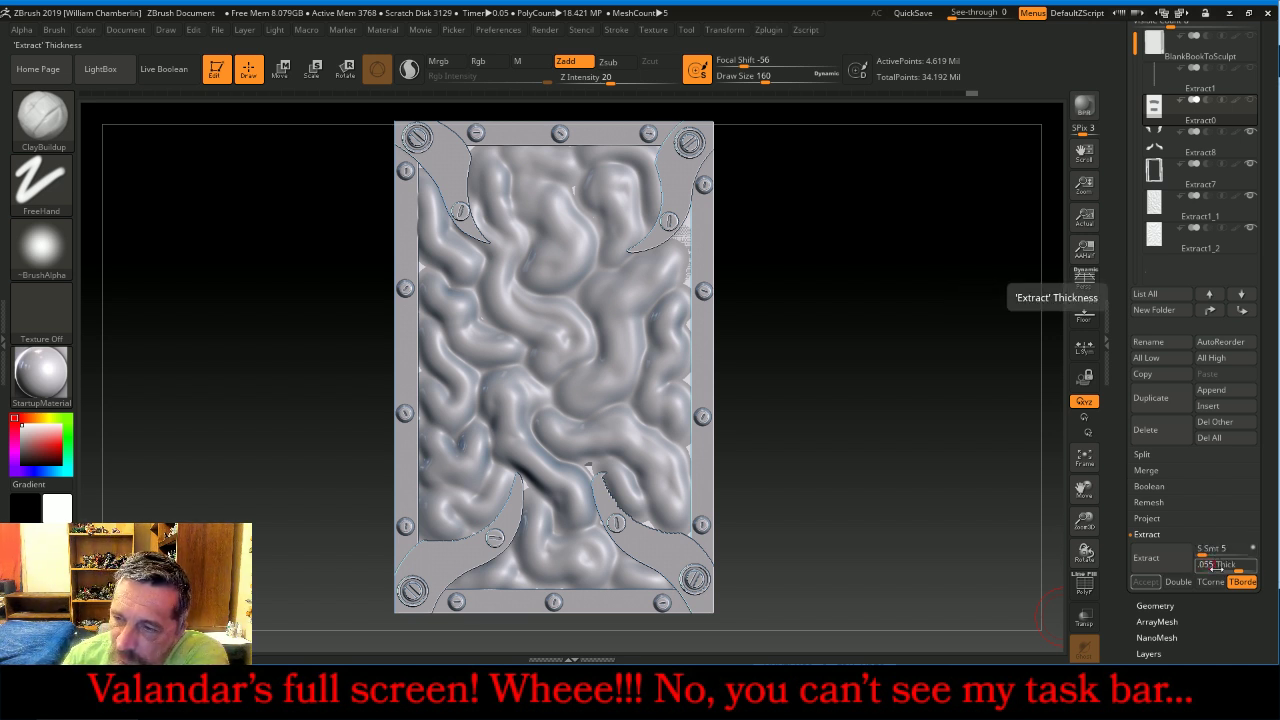
key(Return)
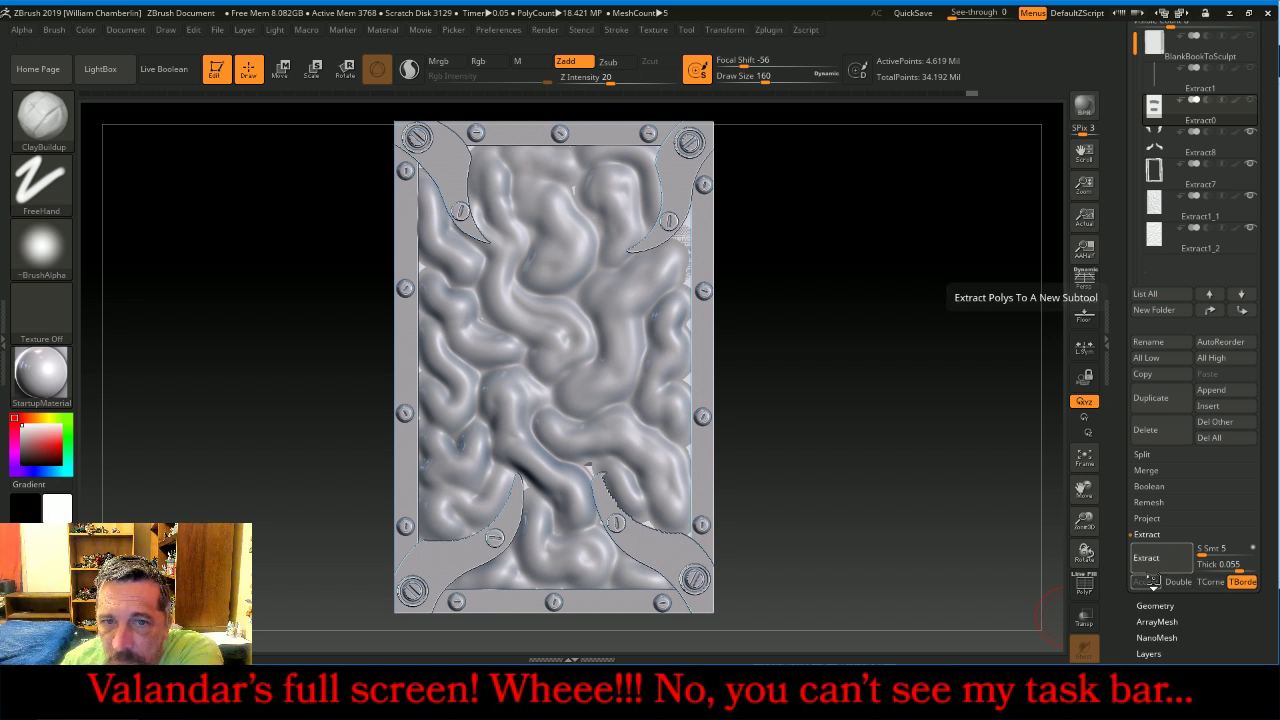
click(1153, 582)
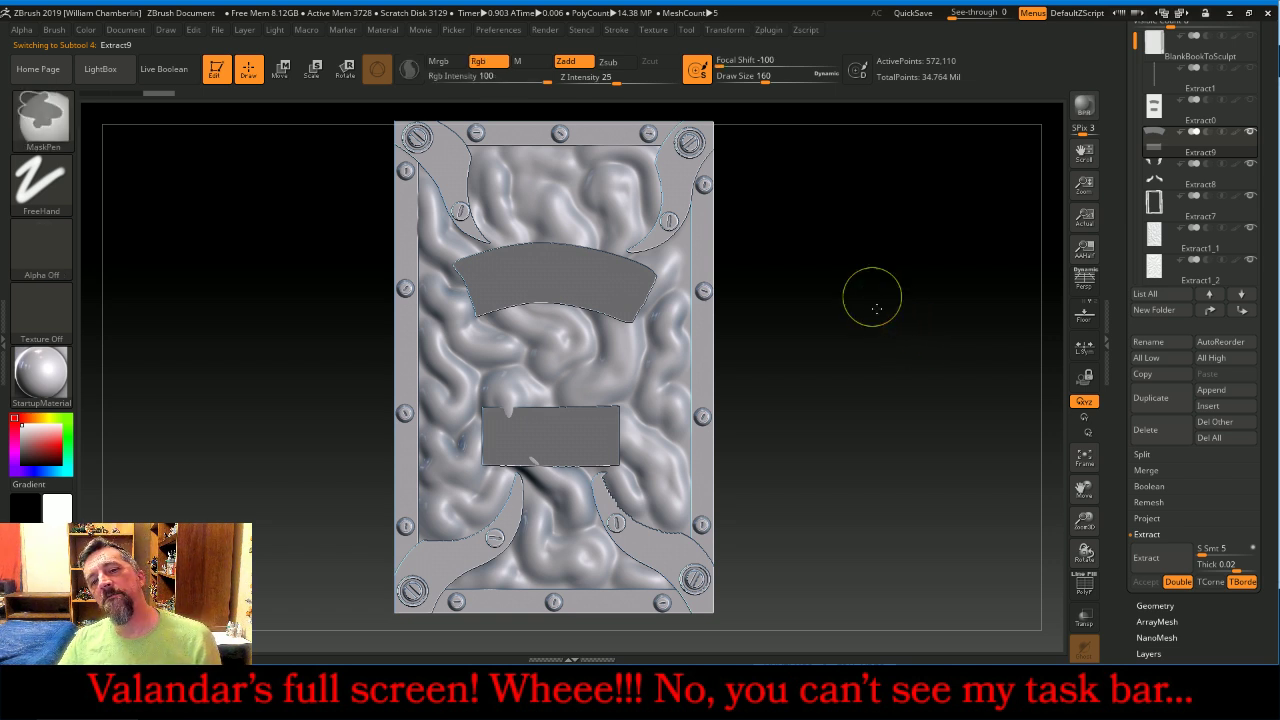
Pull the two extracted plates outward from the cover with the Move brush at draw size 384, clearing the ridges that poke through.
drag(895, 383, 250, 290)
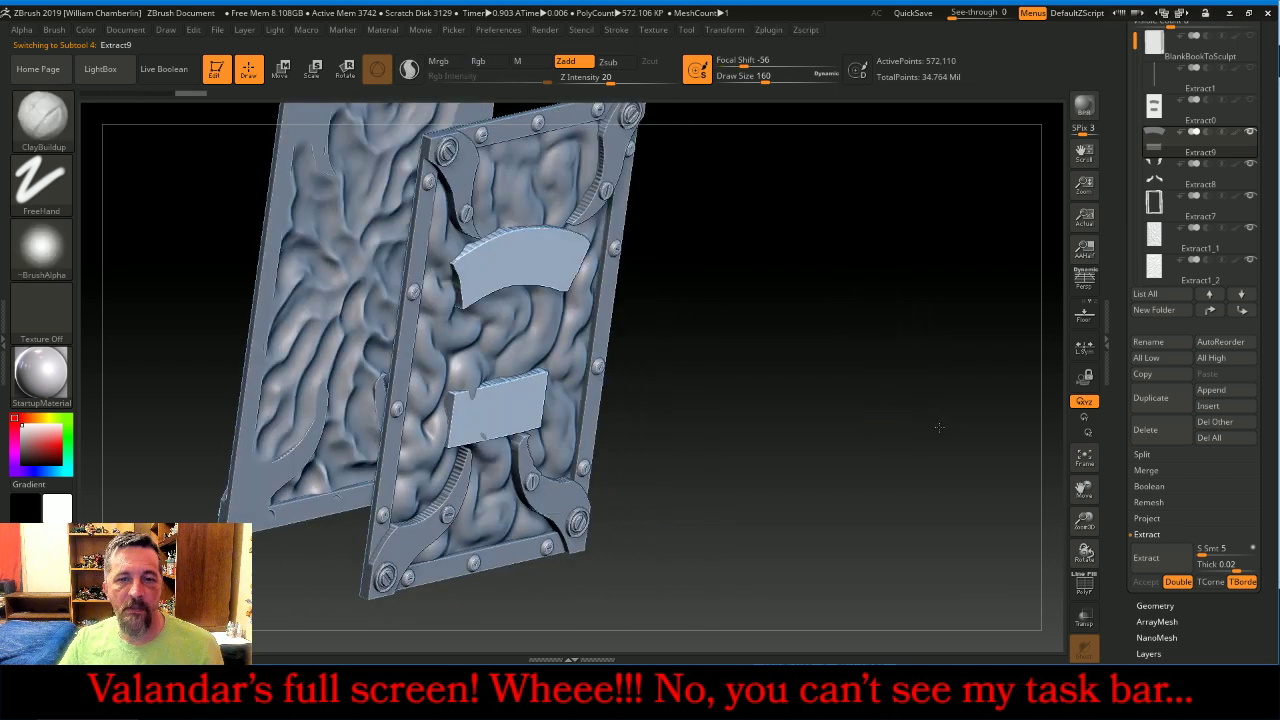
click(40, 118)
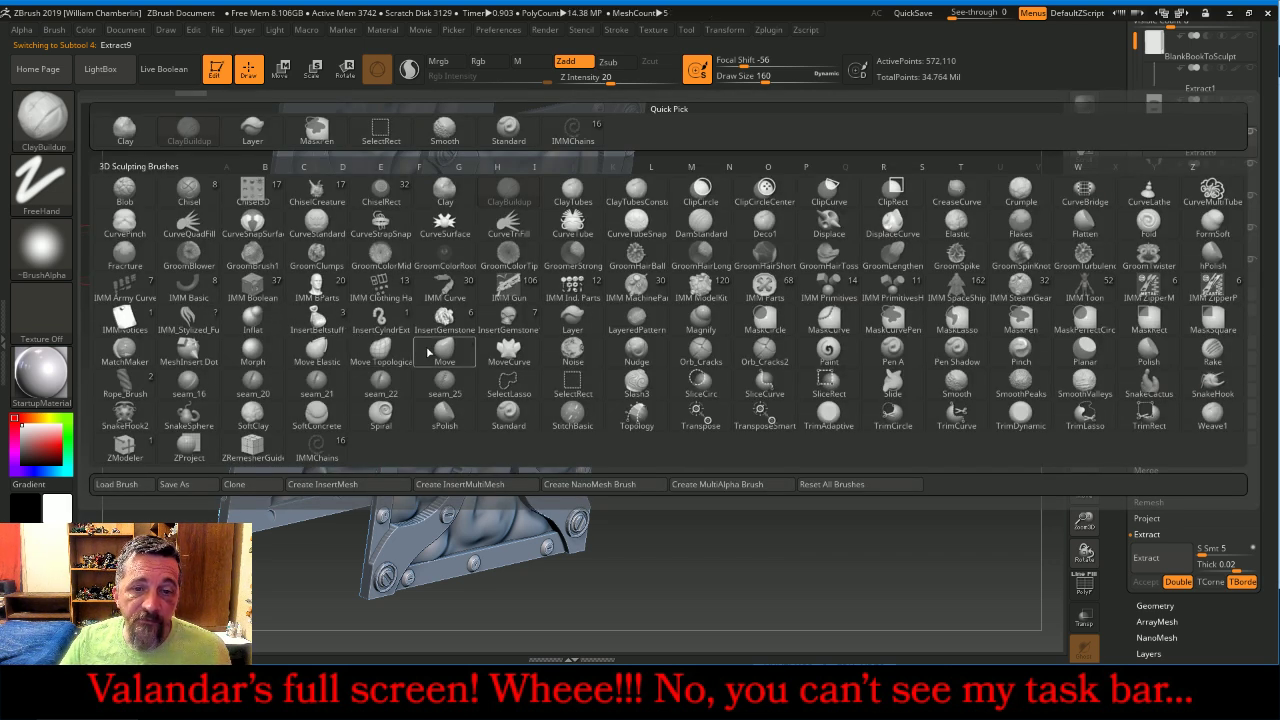
click(446, 348)
key(bracketright)
key(bracketright)
key(bracketright)
key(bracketright)
key(bracketright)
key(bracketright)
key(bracketright)
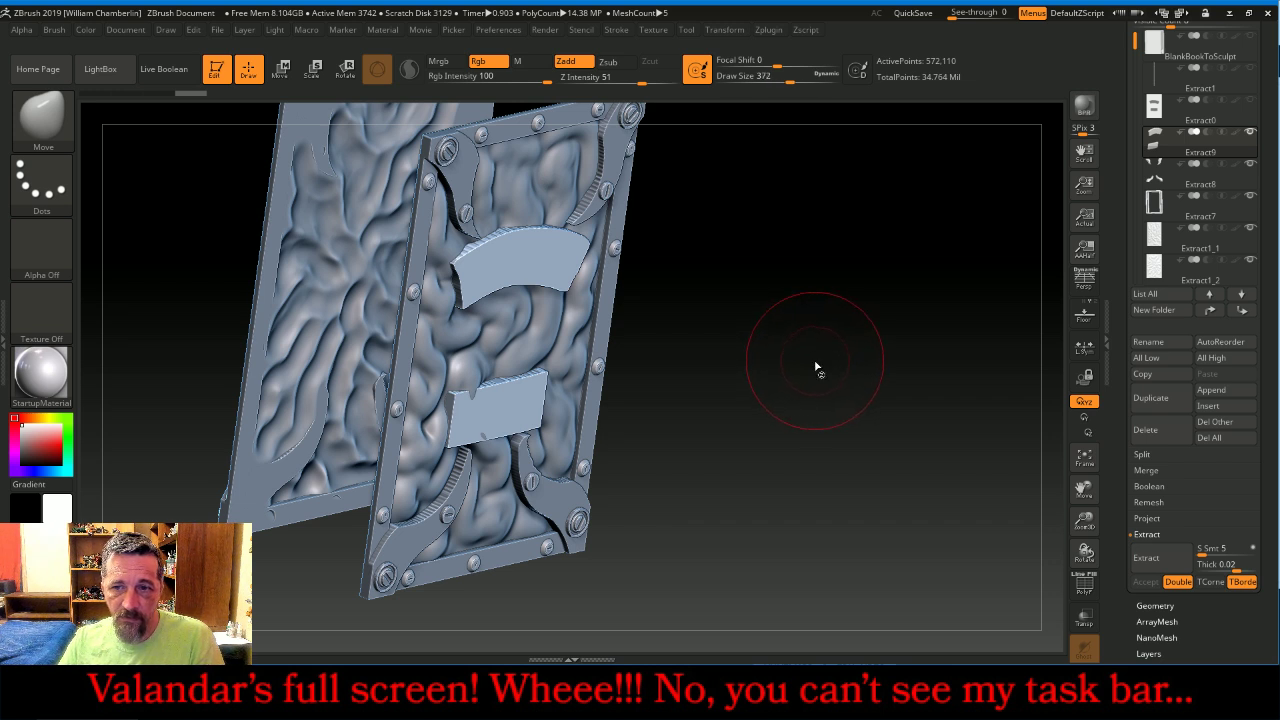
drag(820, 437, 832, 278)
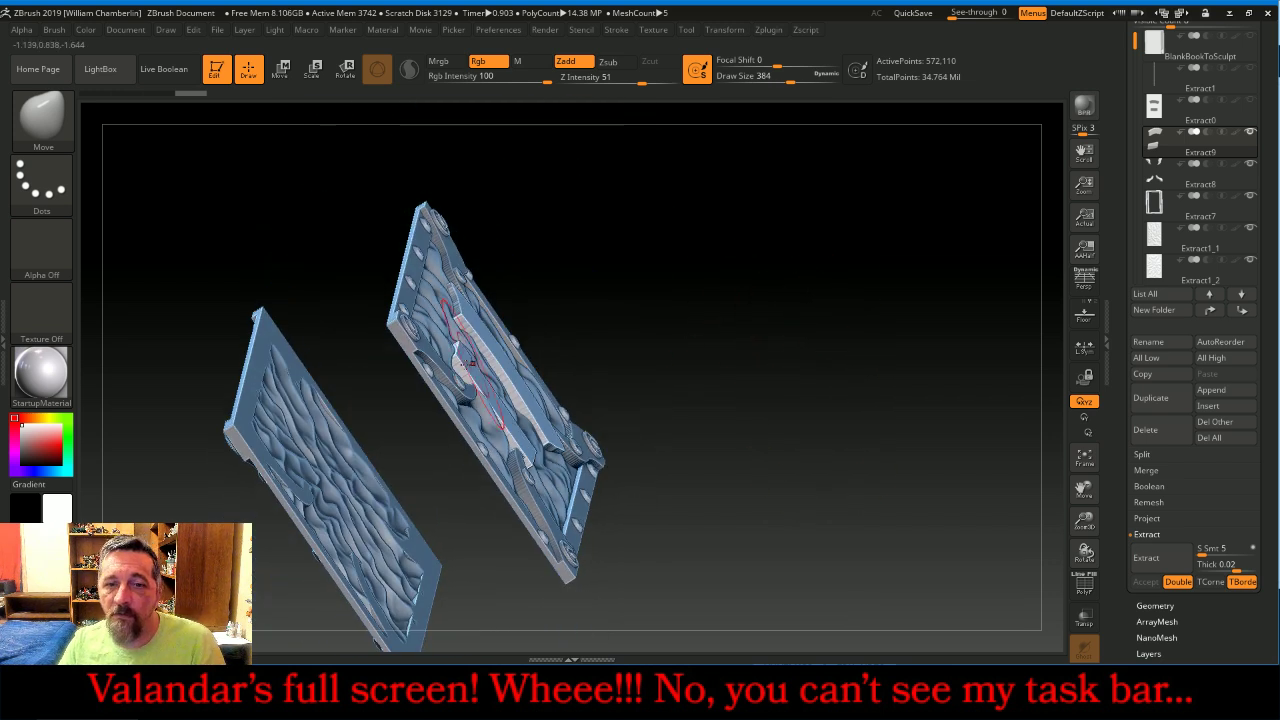
drag(471, 360, 470, 359)
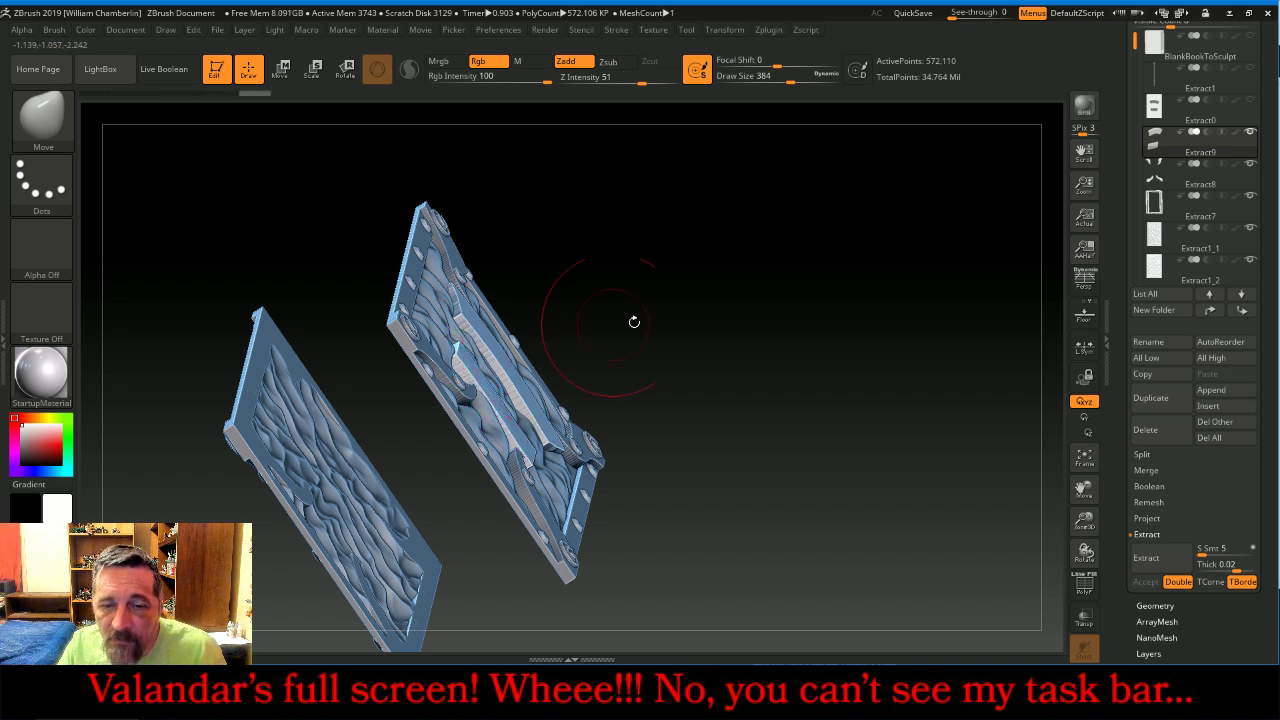
Align the view squarely to the cover and DynaMesh the extracted plates at a resolution of 512.
drag(927, 299, 836, 424)
shift+click(908, 432)
shift+click(908, 432)
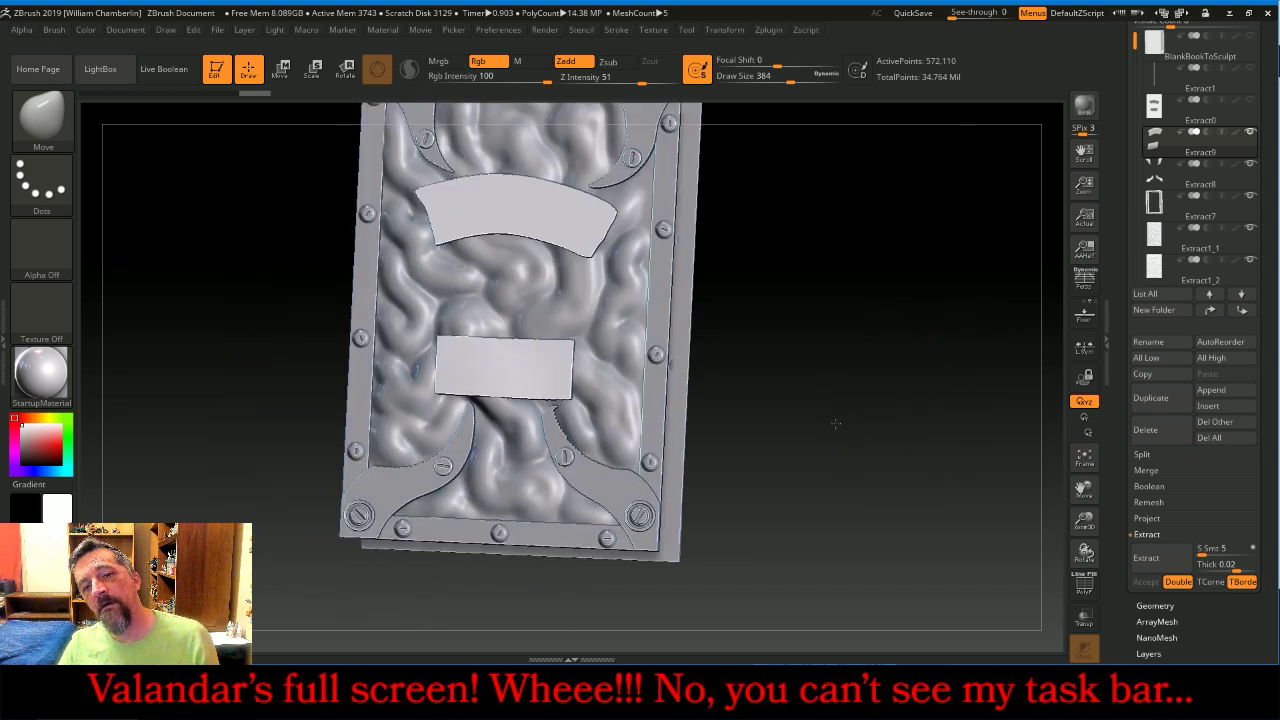
shift+click(836, 424)
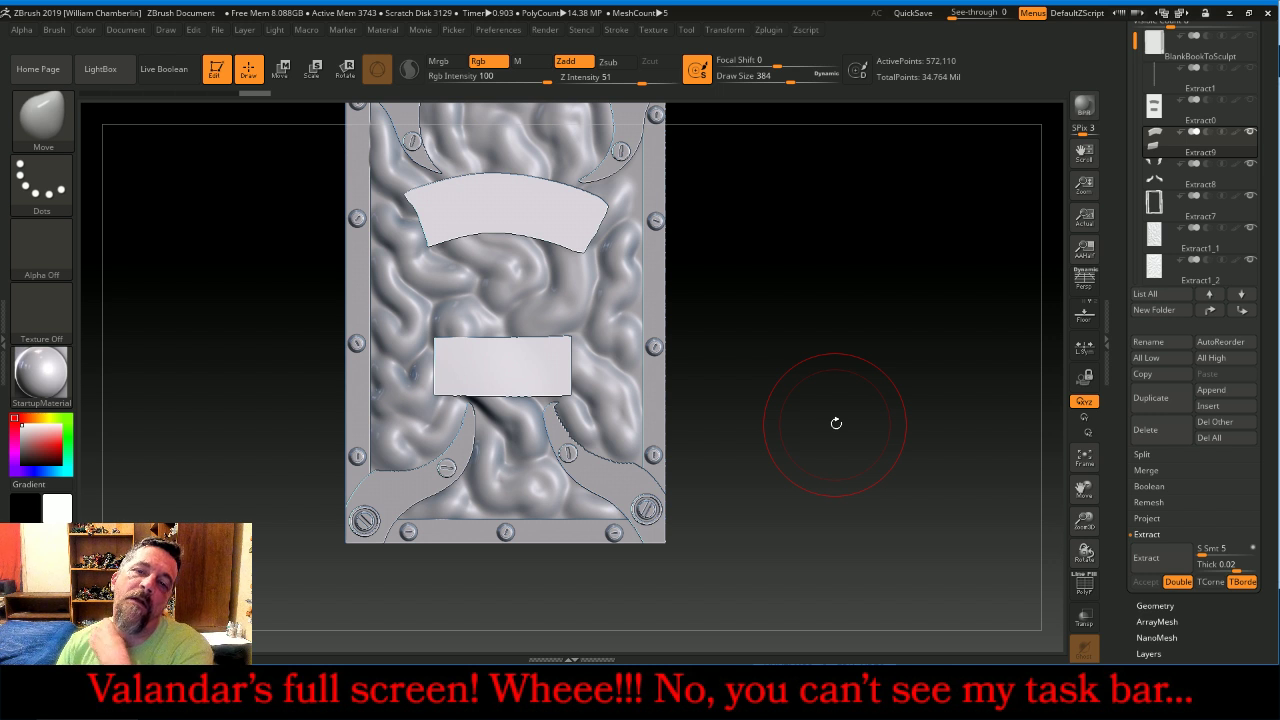
click(1168, 606)
click(1176, 249)
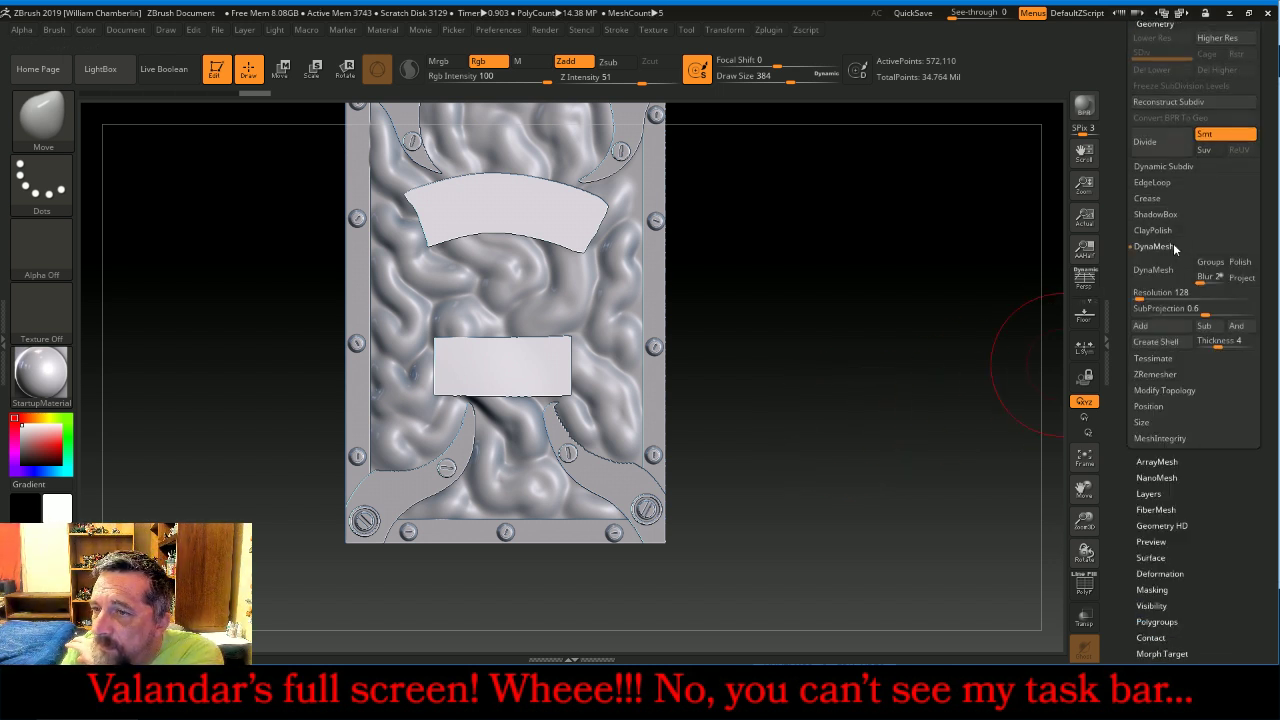
click(1150, 292)
text(512)
key(Return)
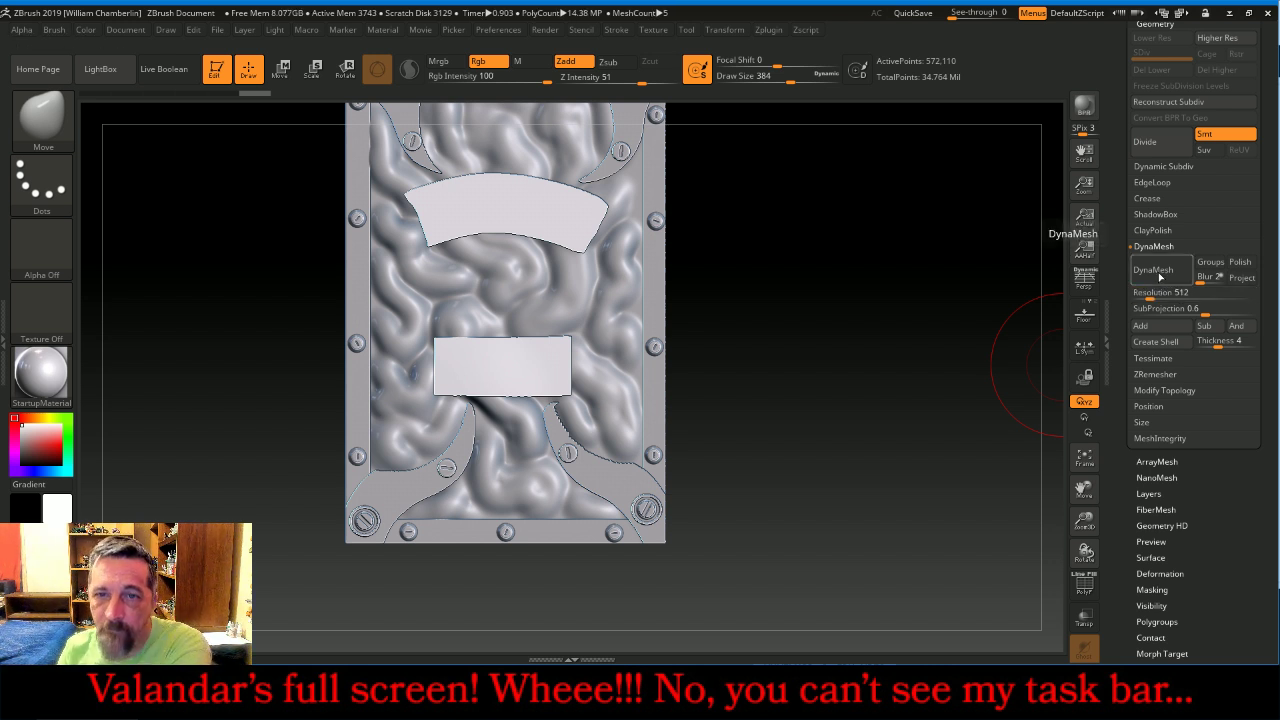
click(1158, 274)
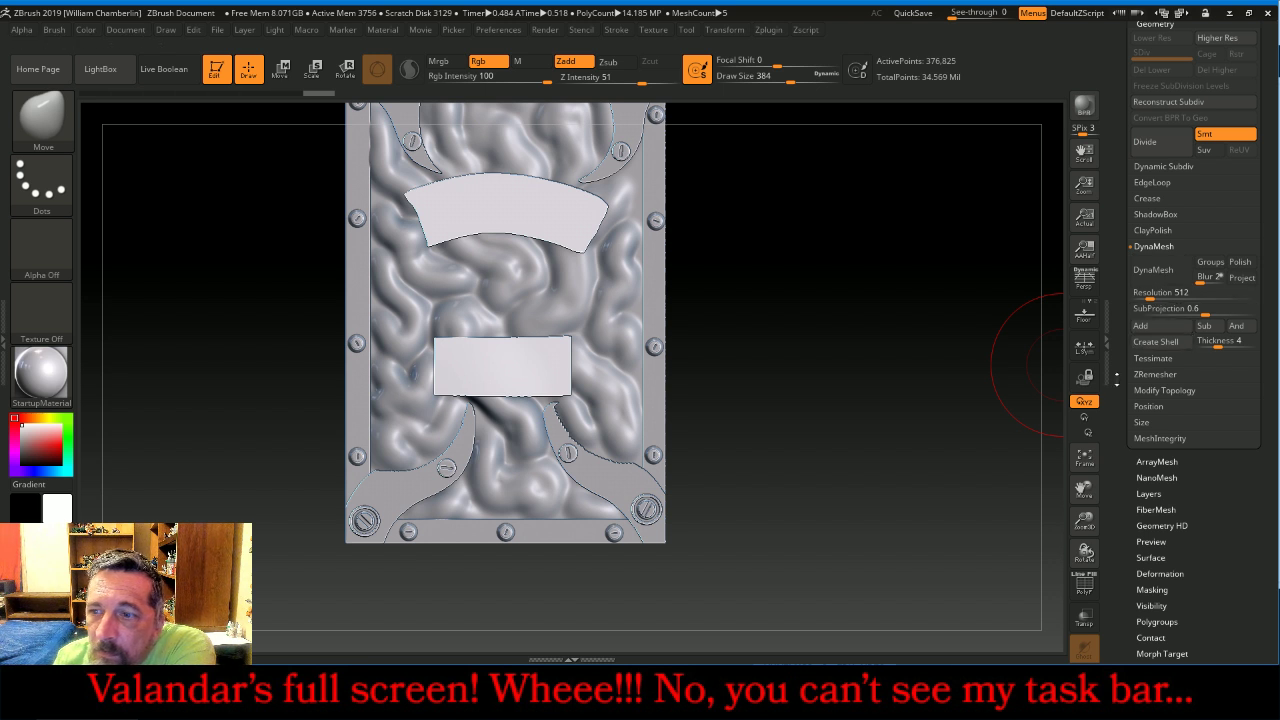
Subdivide the two plates once and frame them closely in the view.
click(1085, 462)
click(1158, 147)
click(1155, 70)
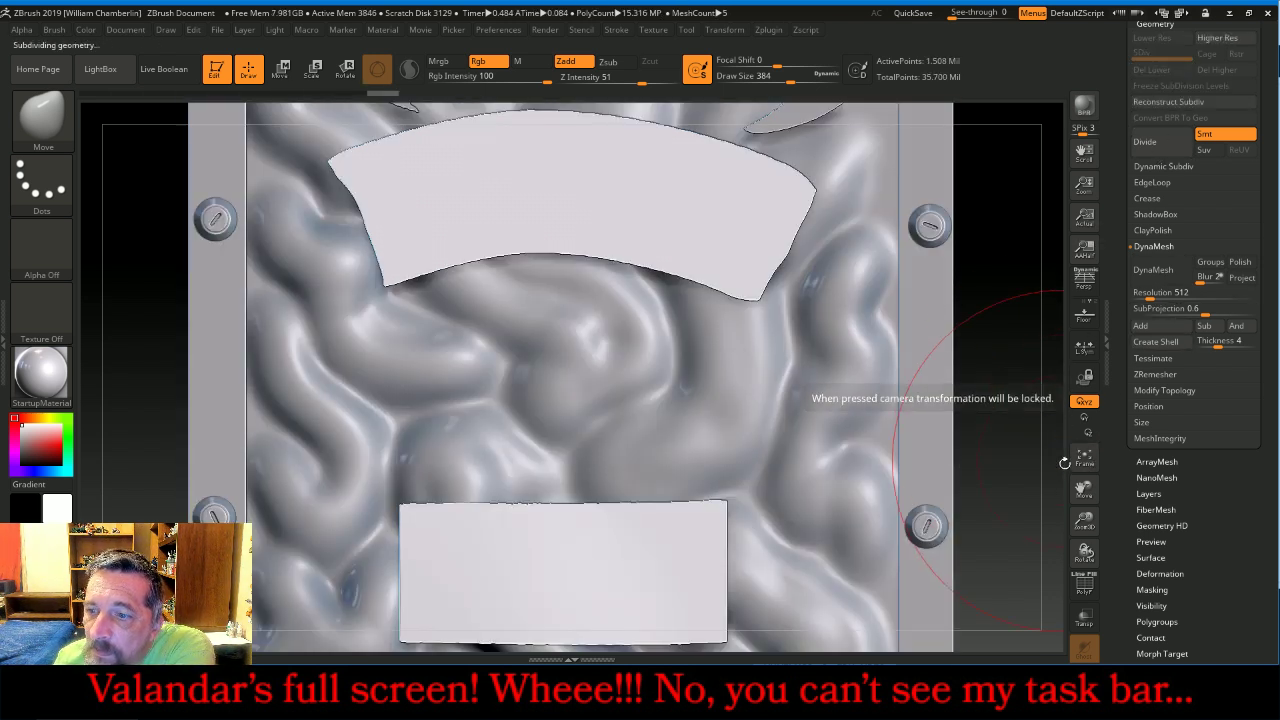
drag(1084, 518, 1076, 503)
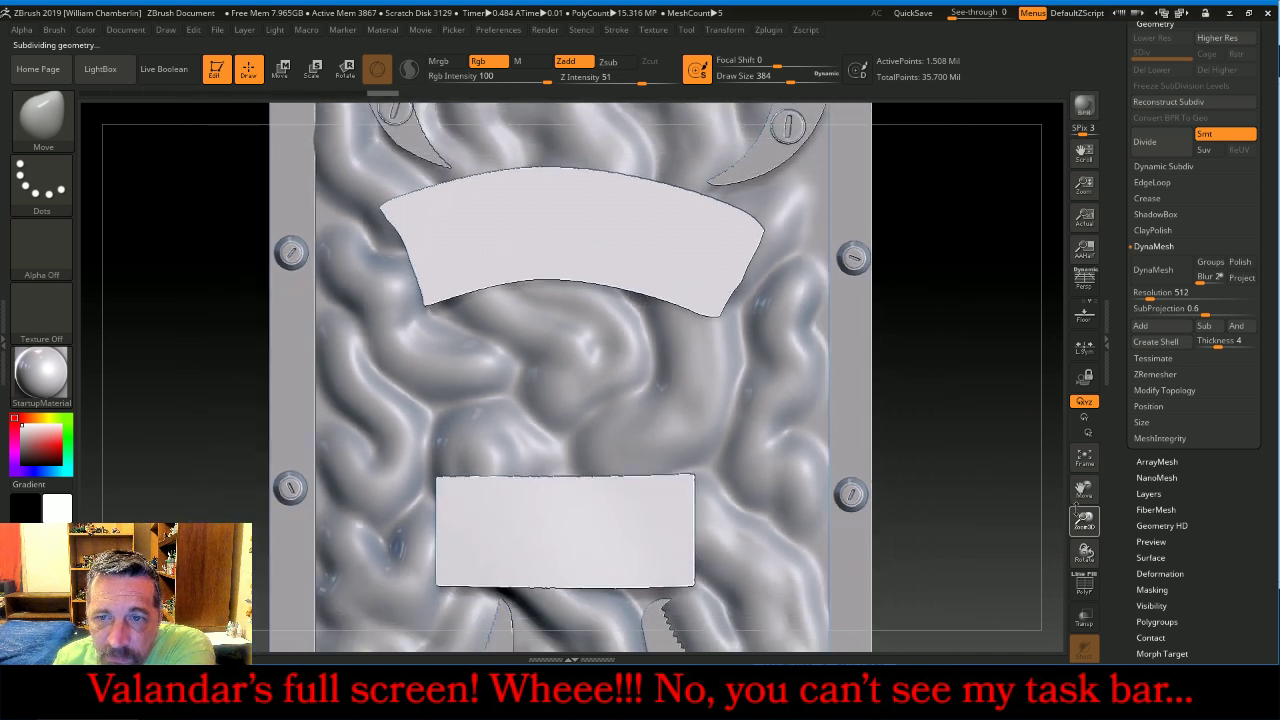
Choose the Orb_Cracks2 brush with a draw size of 41 and try a short stroke on the arched plate.
click(63, 124)
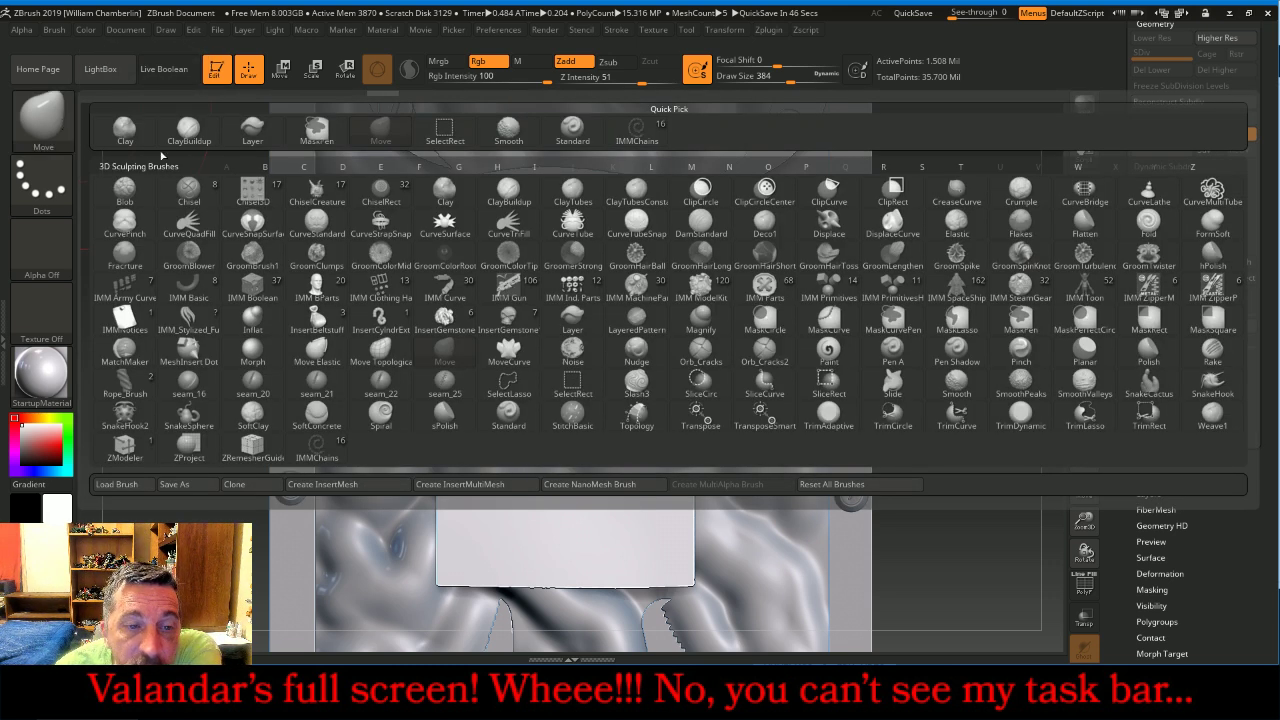
click(765, 350)
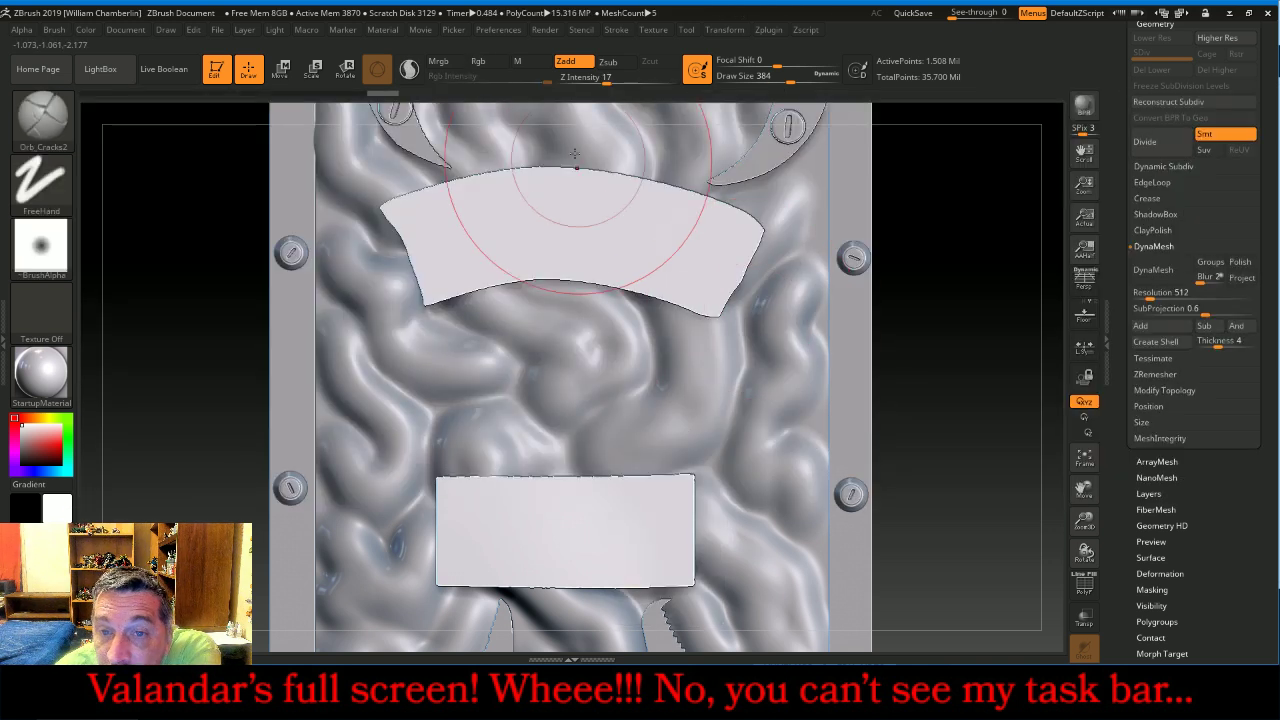
scroll(1258, 220, up, 3)
scroll(1258, 220, up, 5)
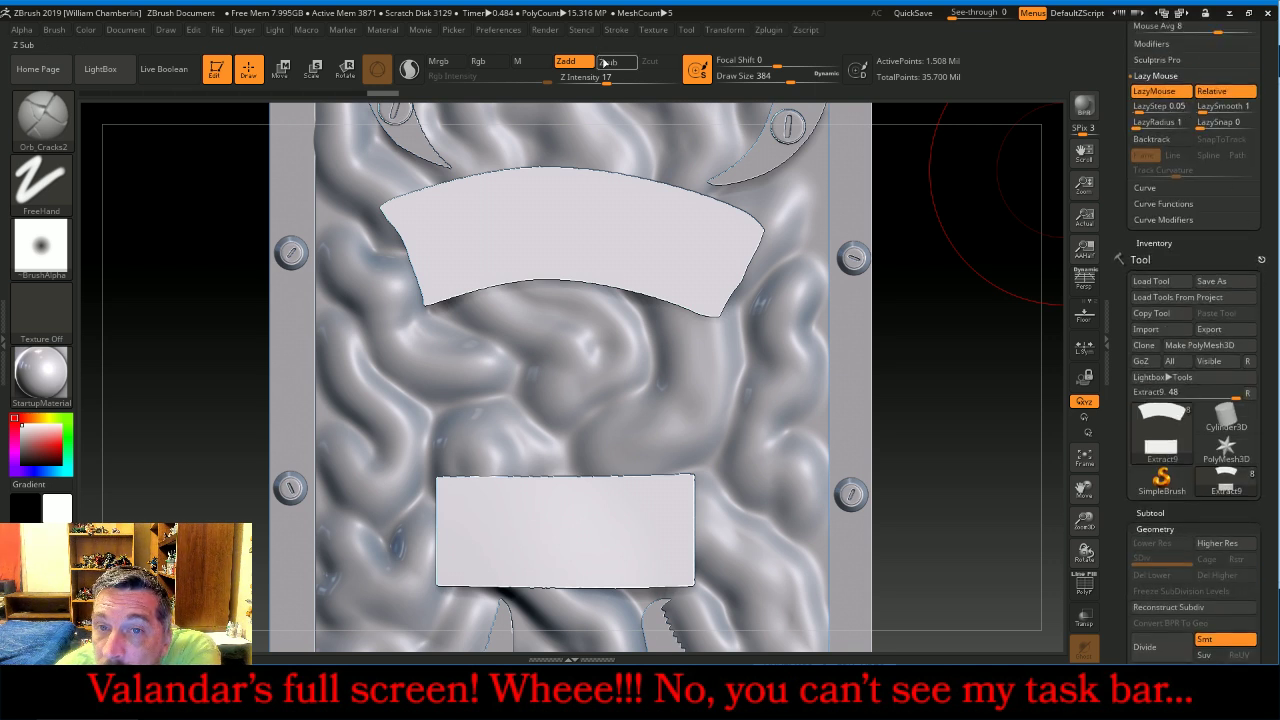
drag(790, 81, 748, 81)
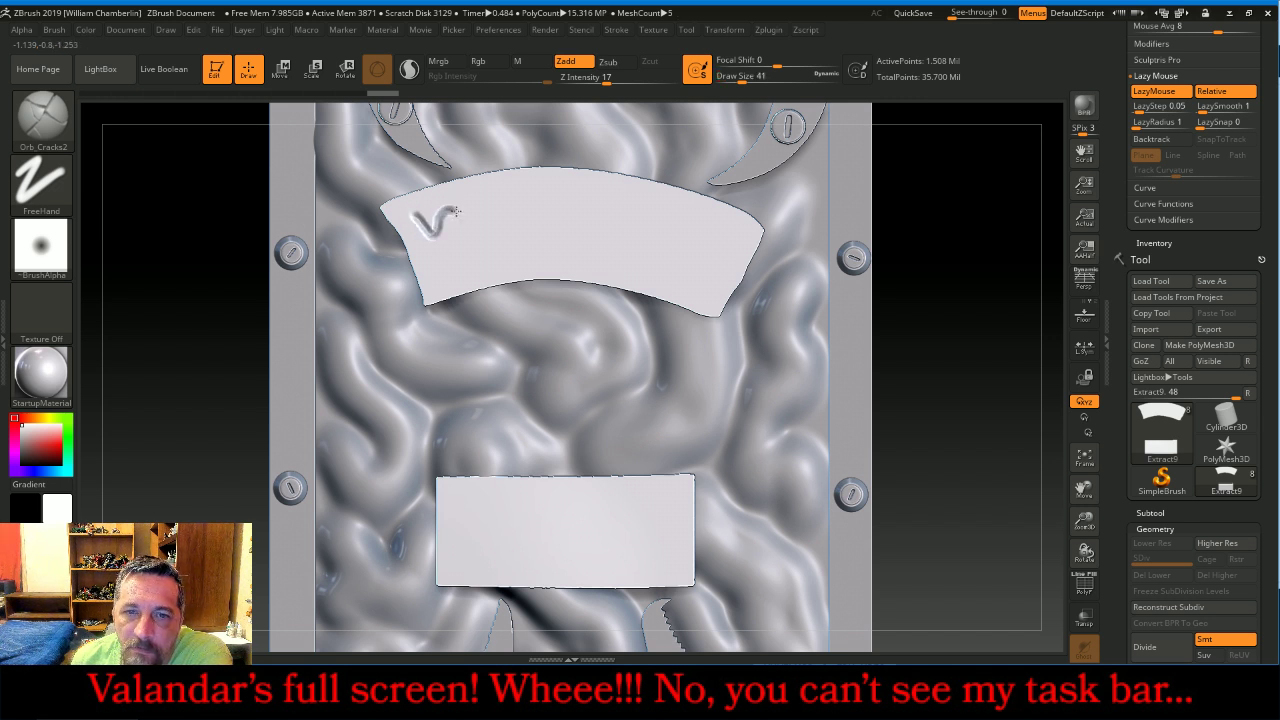
Undo the test stroke on the arched plate and enlarge the brush's draw size to 53.
key(ctrl+z)
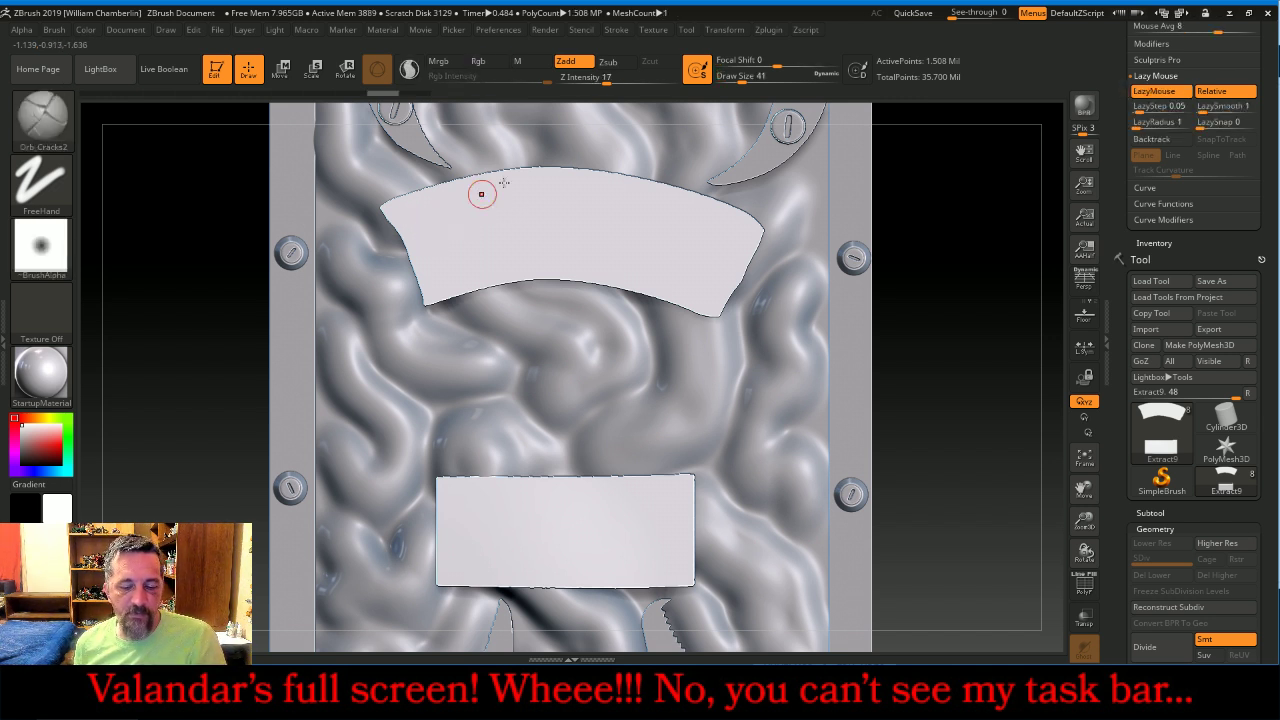
key(bracketright)
key(bracketright)
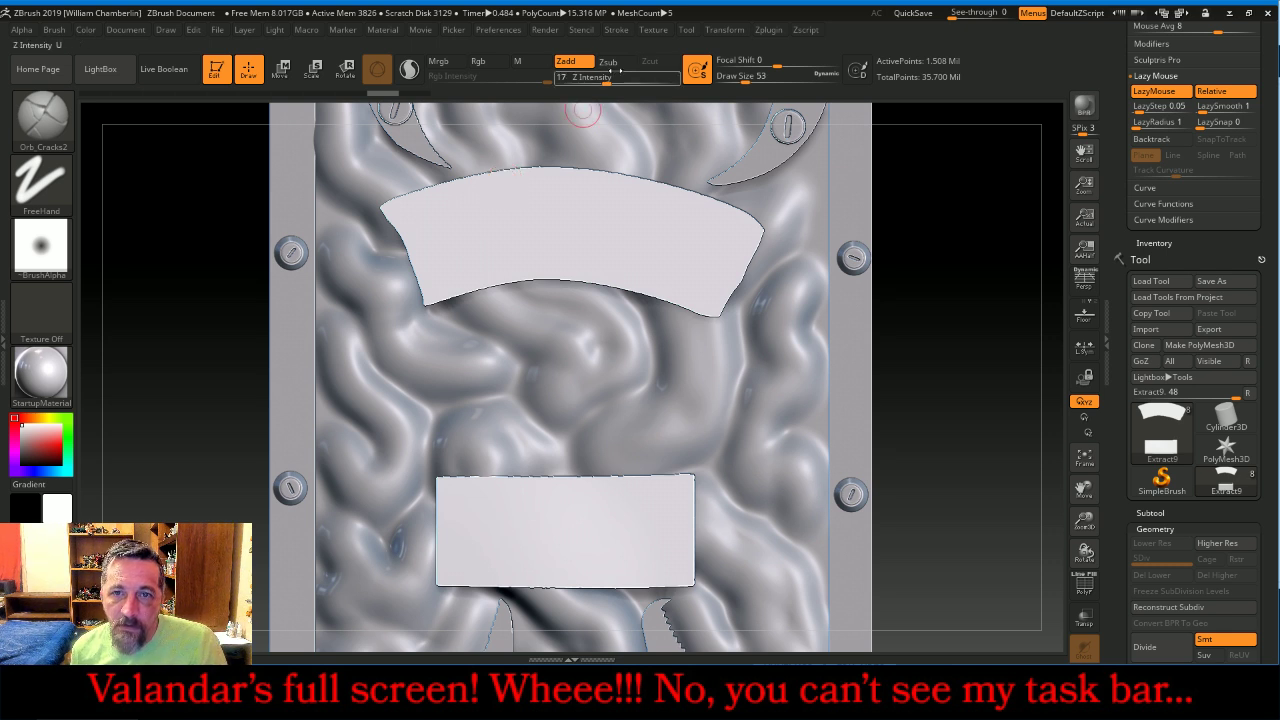
Set the Z Intensity to 24 and carve four rune-like symbols across the curved upper plate with the Orb_Cracks2 brush.
drag(604, 77, 610, 77)
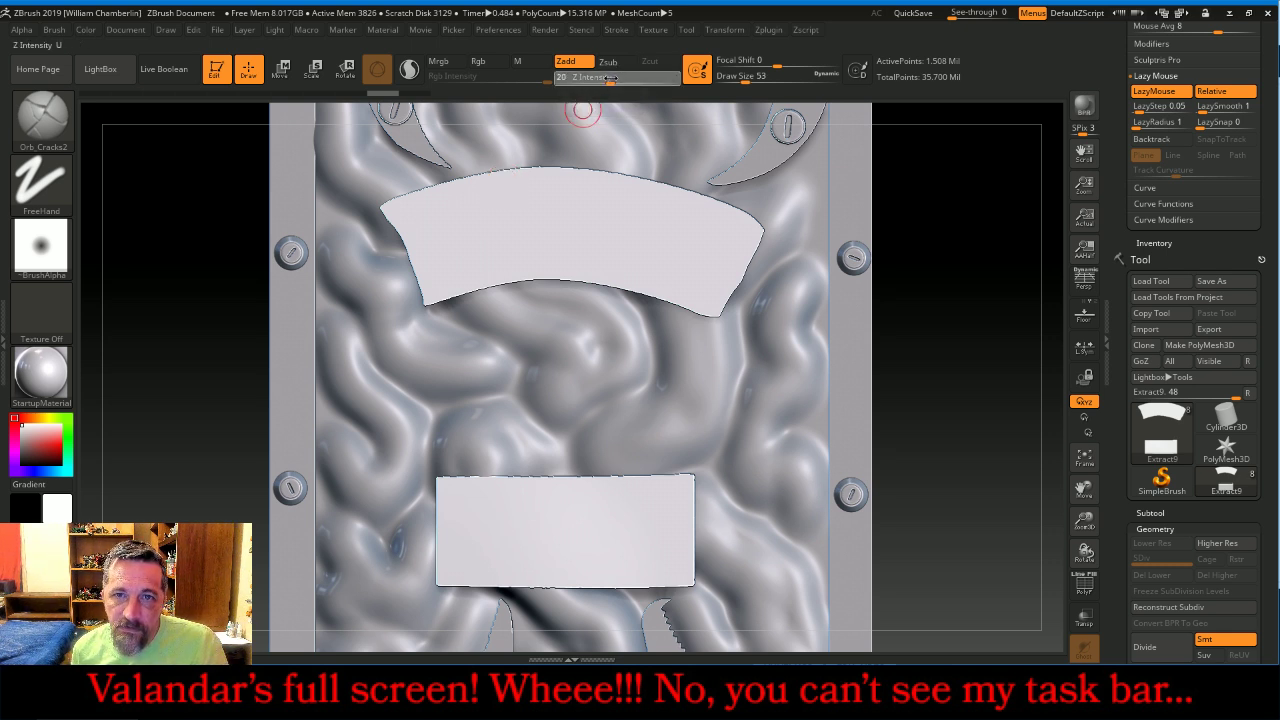
drag(405, 206, 448, 226)
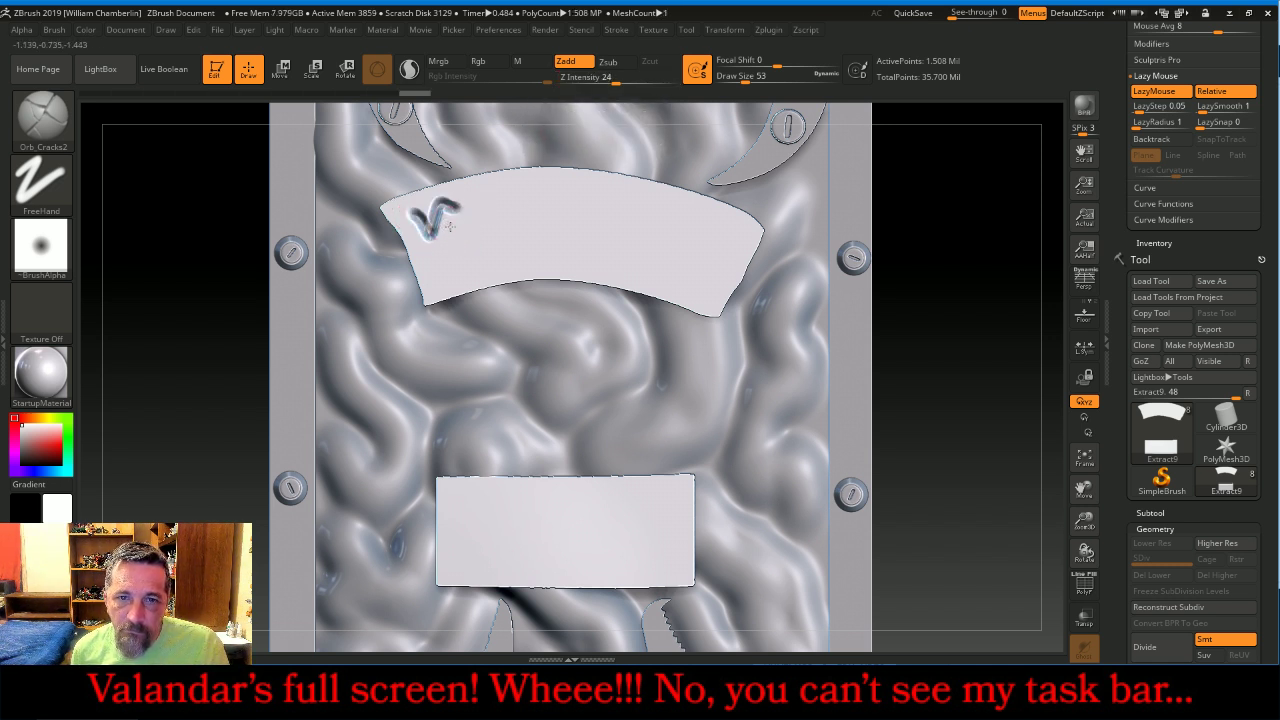
drag(435, 276, 461, 283)
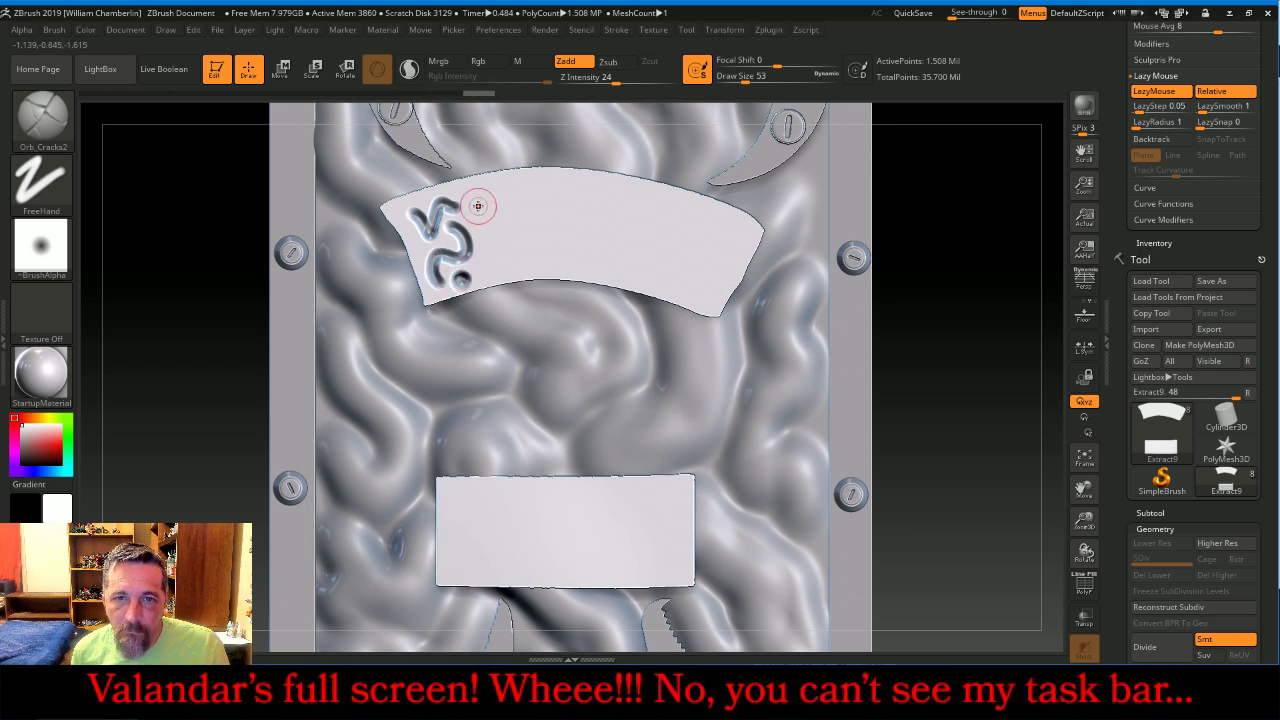
drag(492, 208, 499, 203)
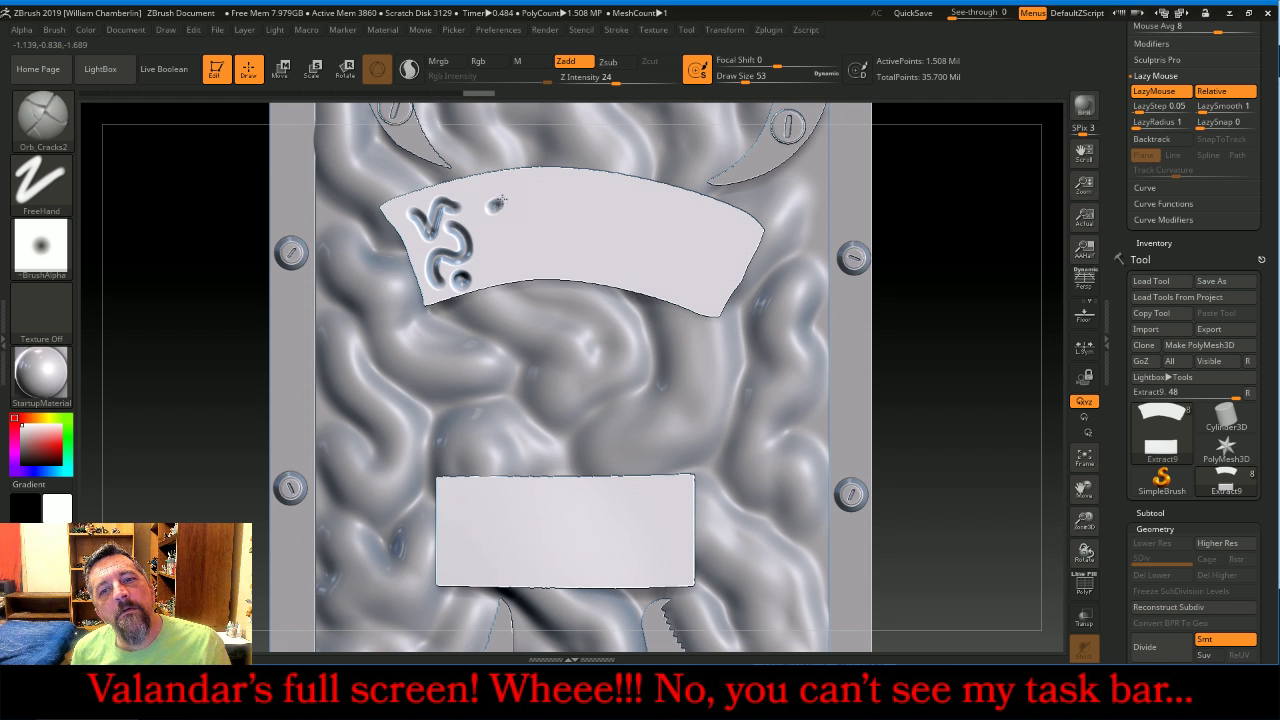
drag(545, 259, 550, 268)
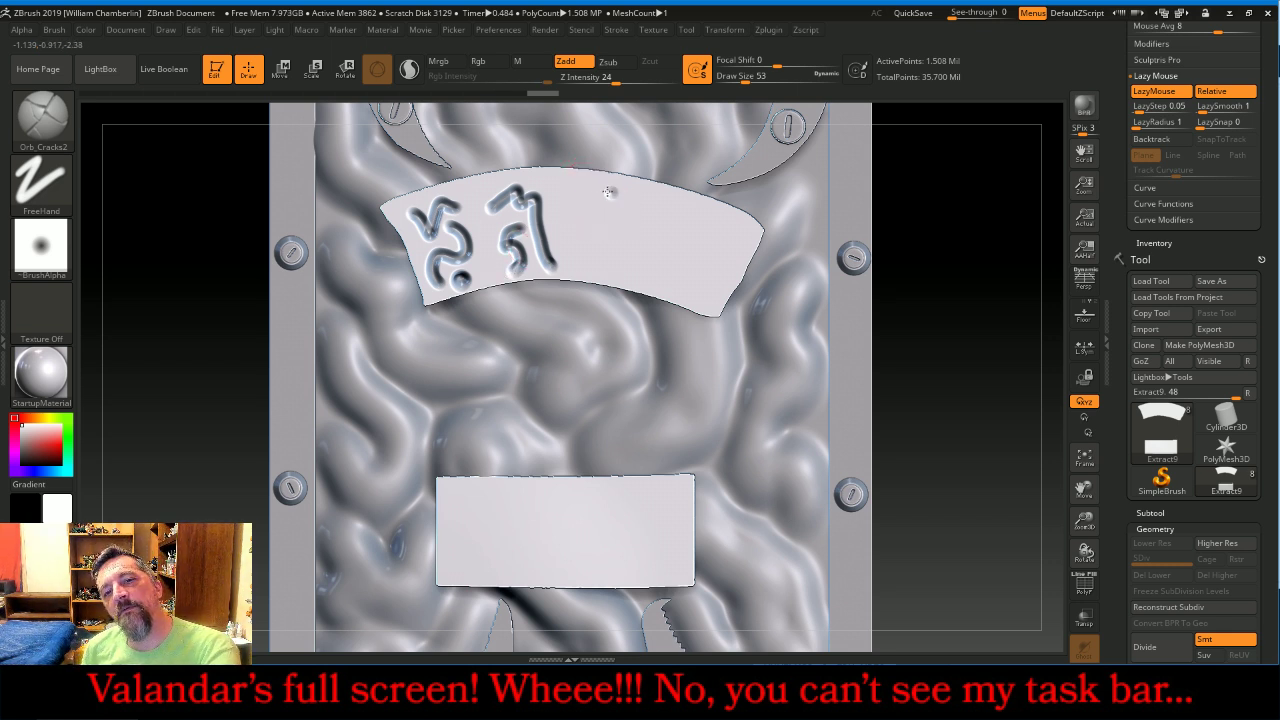
drag(591, 184, 574, 211)
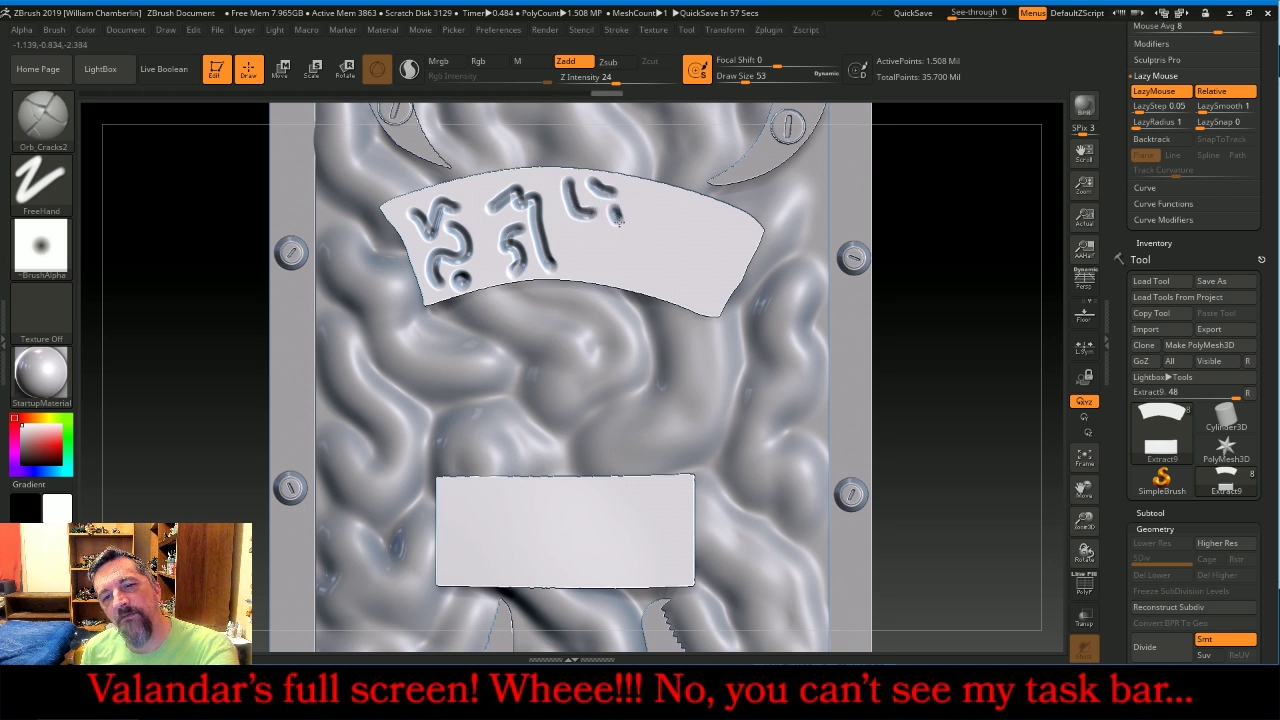
mouse_move(608, 236)
mouse_down()
mouse_move(582, 215)
mouse_move(580, 250)
mouse_move(597, 261)
mouse_move(598, 250)
mouse_move(600, 270)
mouse_up()
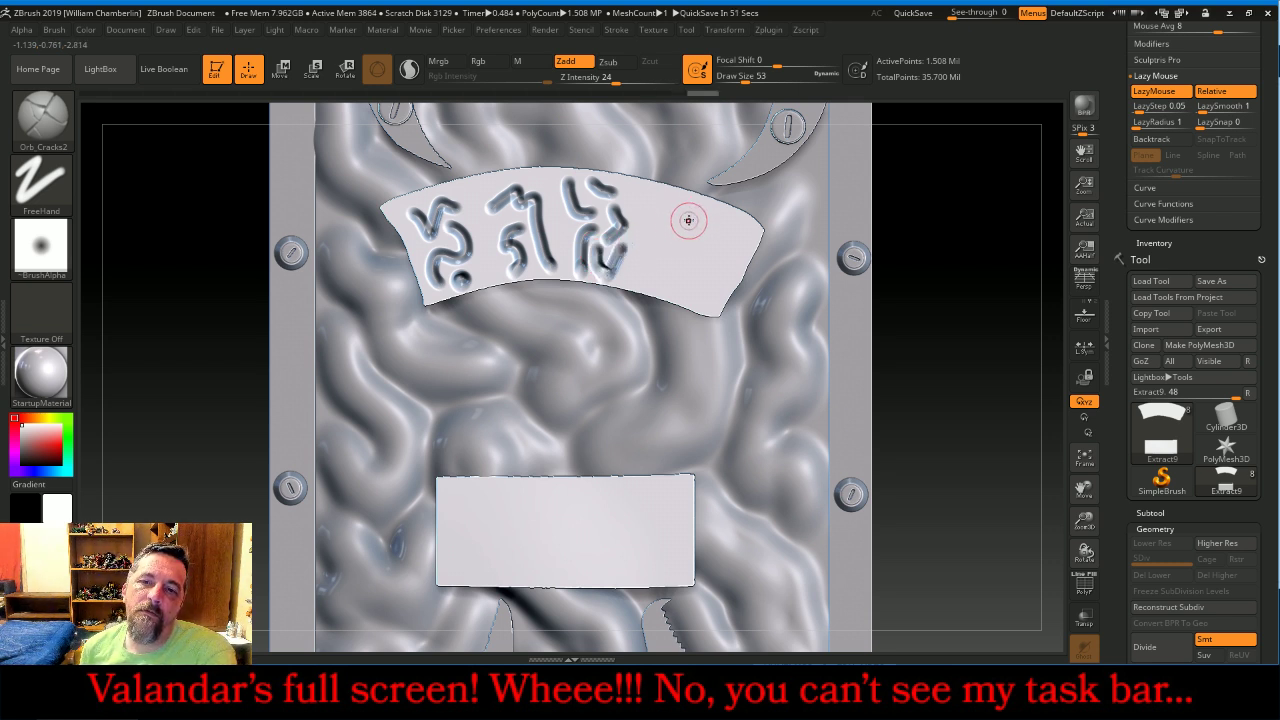
mouse_move(695, 220)
mouse_down()
mouse_move(685, 210)
mouse_move(721, 238)
mouse_up()
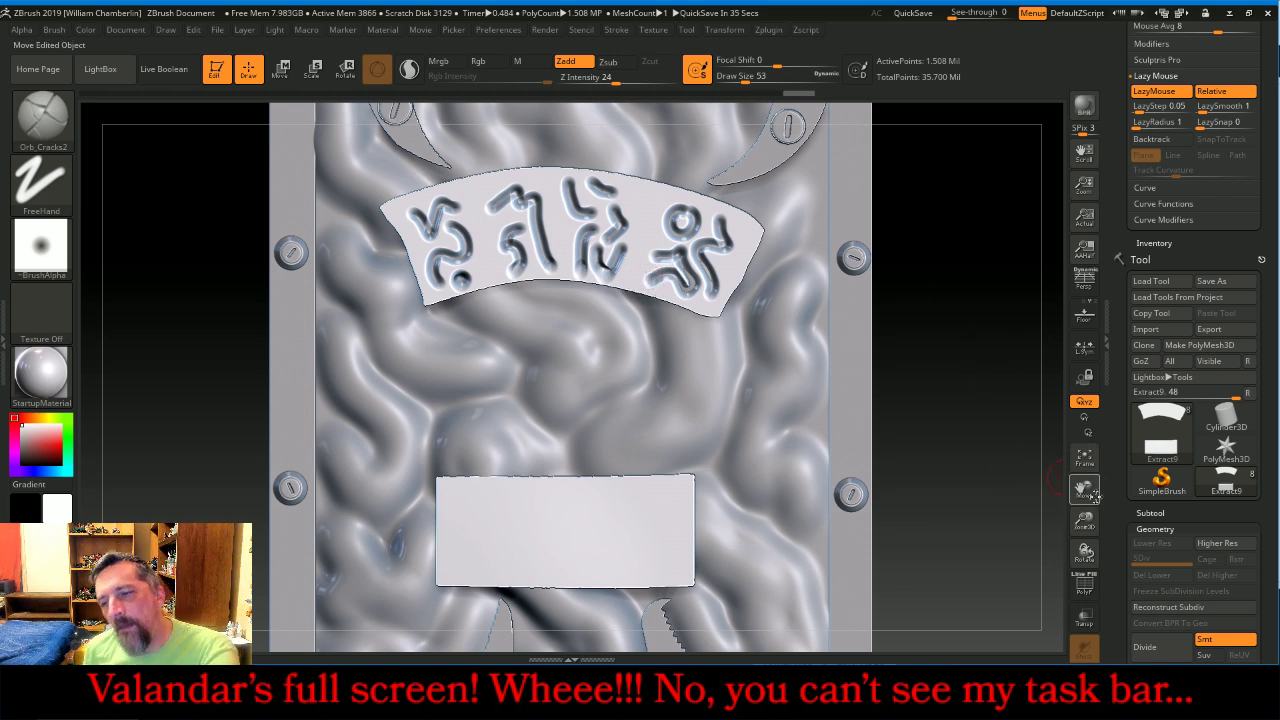
Carve a five-pointed star in the middle of the rectangular lower plate, with small curved glyphs and a dot around it.
drag(1089, 481, 1029, 414)
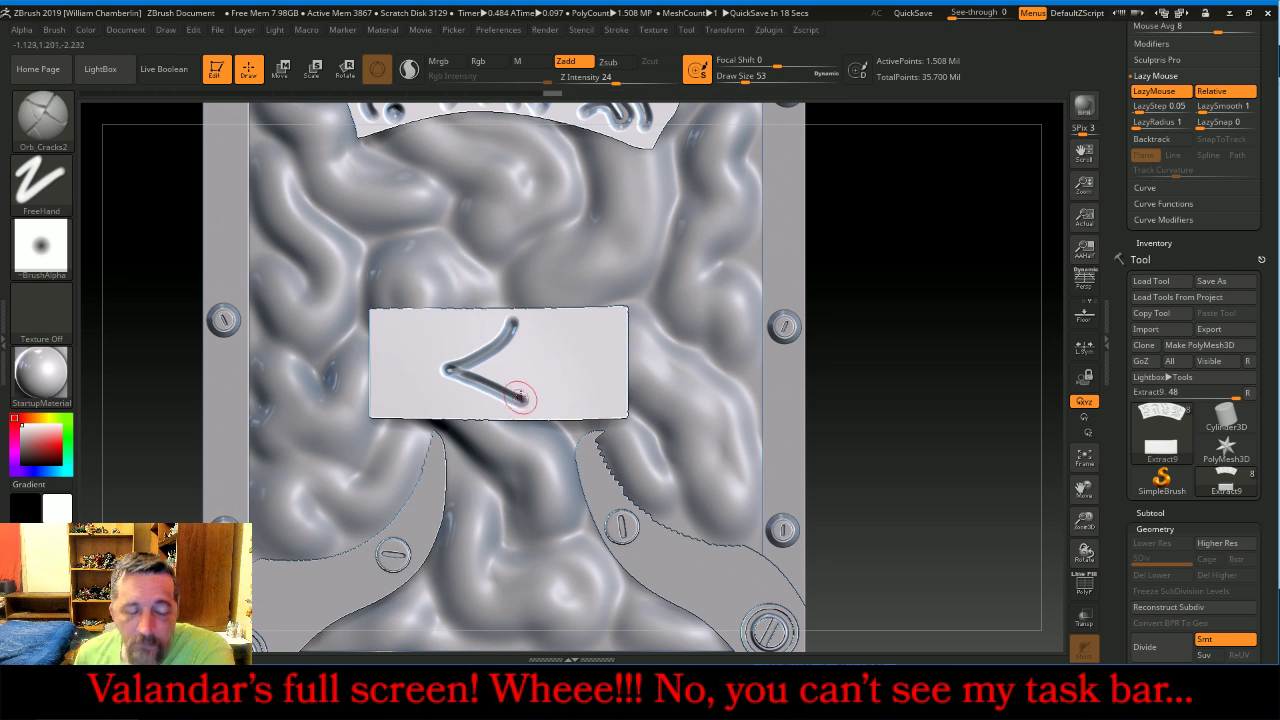
key(ctrl+z)
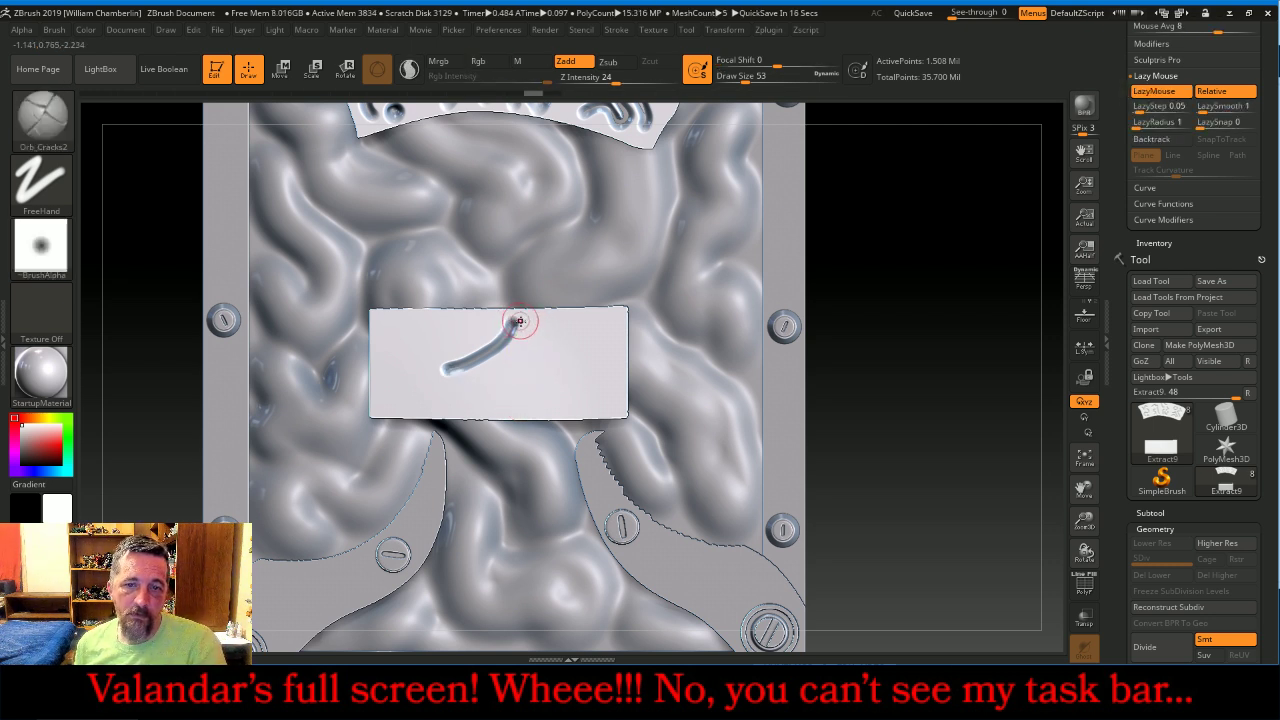
mouse_move(514, 324)
mouse_down()
mouse_move(451, 368)
mouse_move(484, 371)
mouse_up()
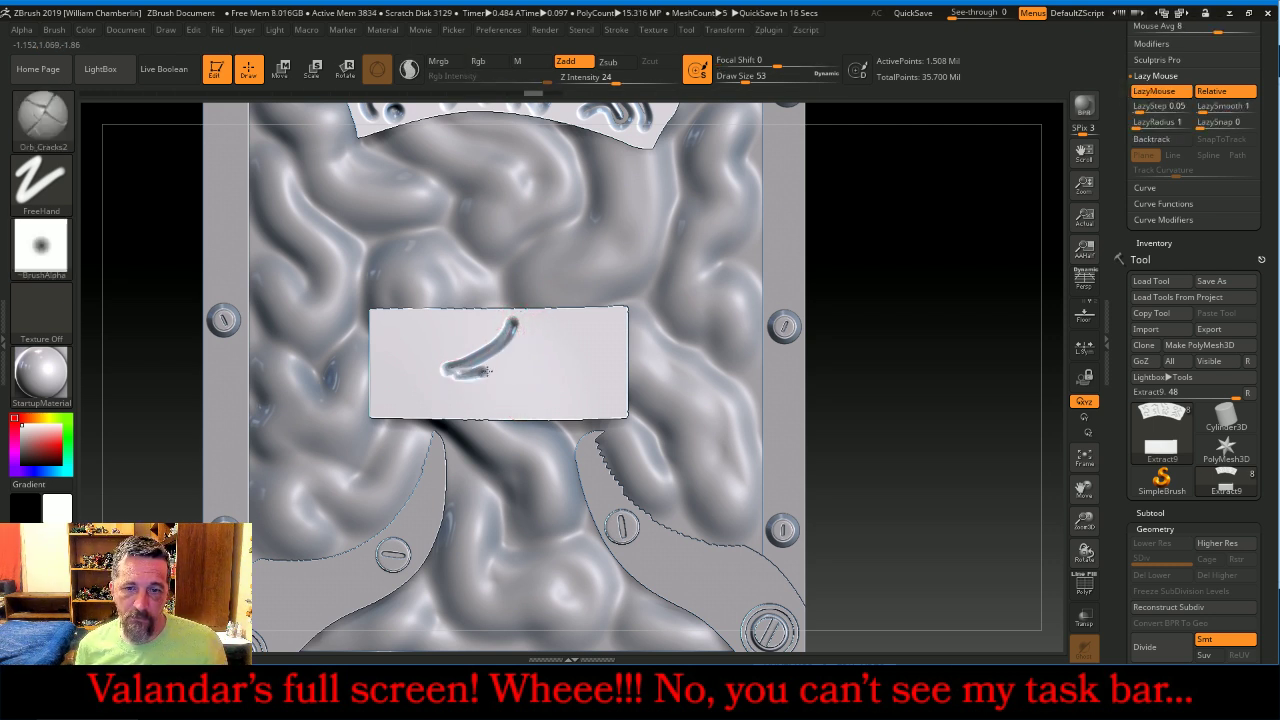
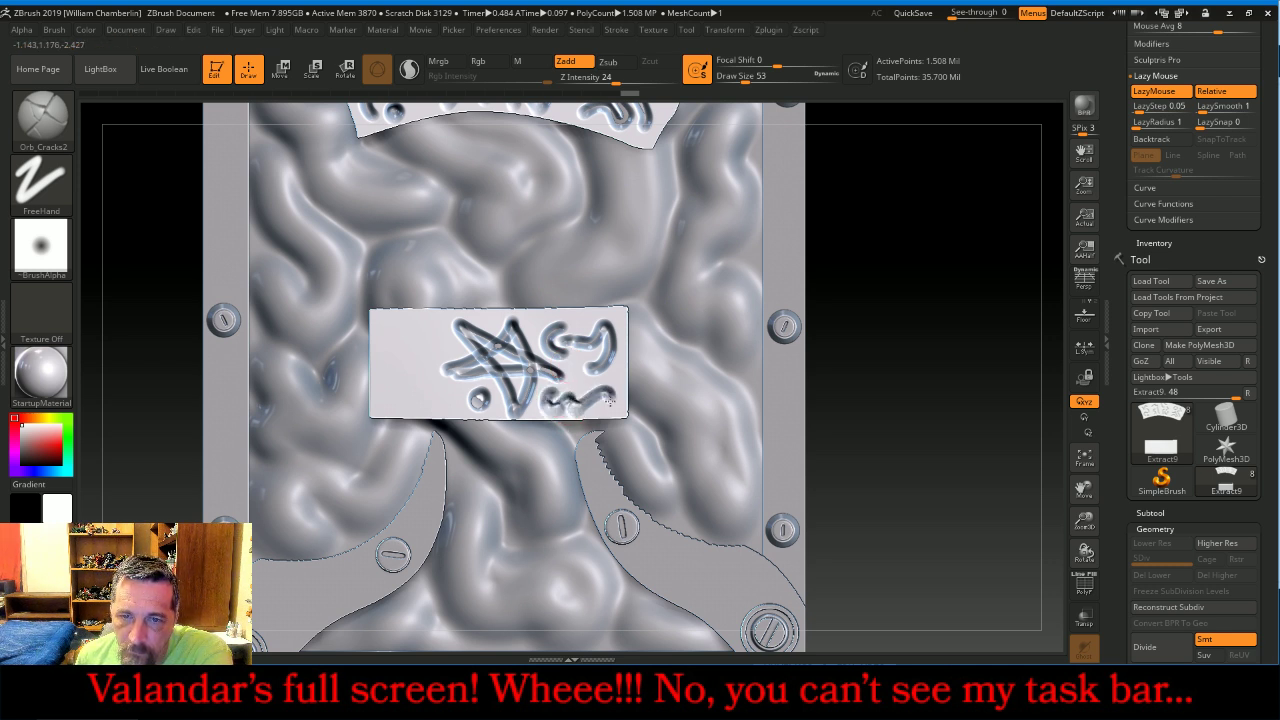
mouse_move(397, 340)
mouse_down()
mouse_move(405, 322)
mouse_move(395, 388)
mouse_move(418, 400)
mouse_up()
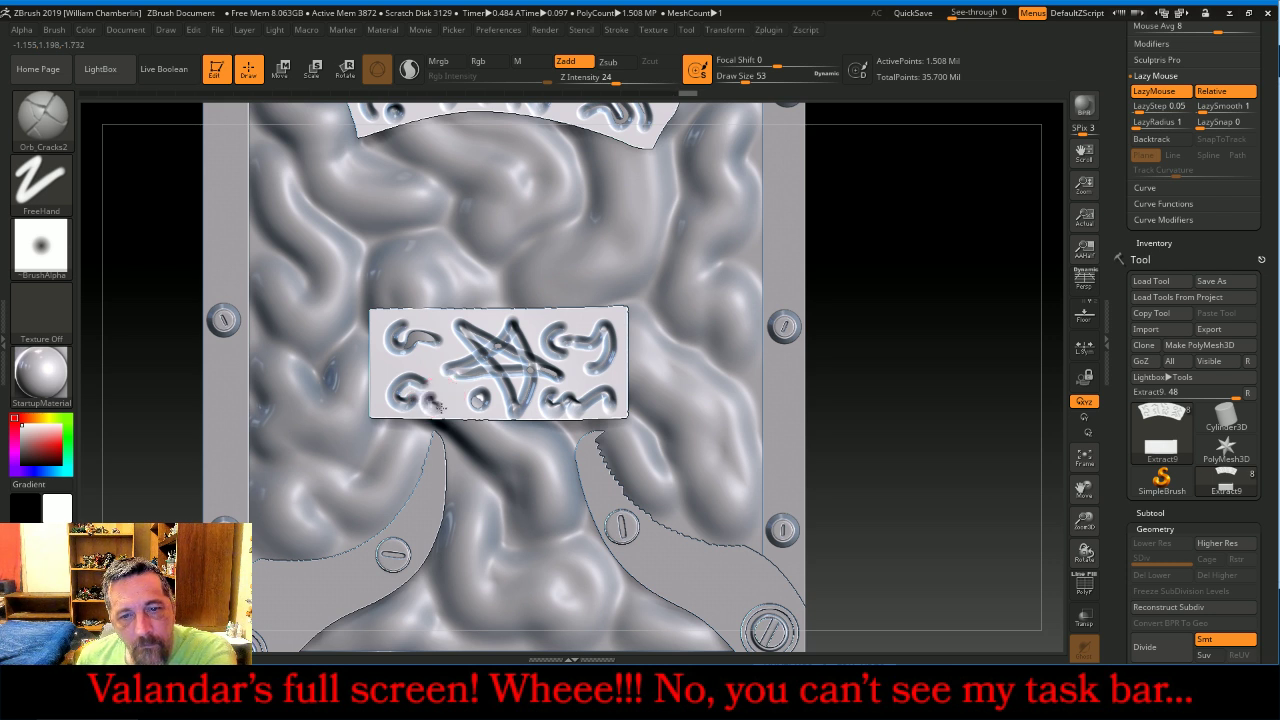
mouse_move(431, 376)
mouse_down()
mouse_move(394, 364)
mouse_move(381, 391)
mouse_up()
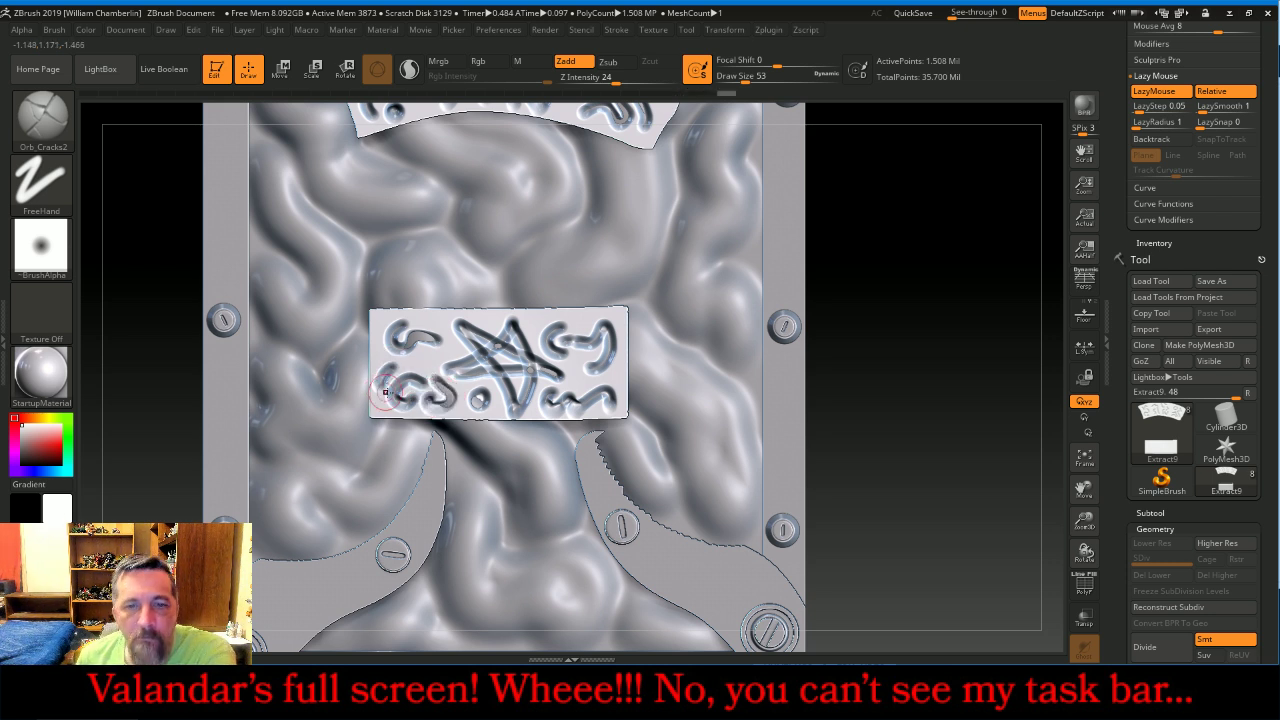
Turn to the book's other cover and insert a Sphere3D subtool after Extract1_2.
click(1086, 458)
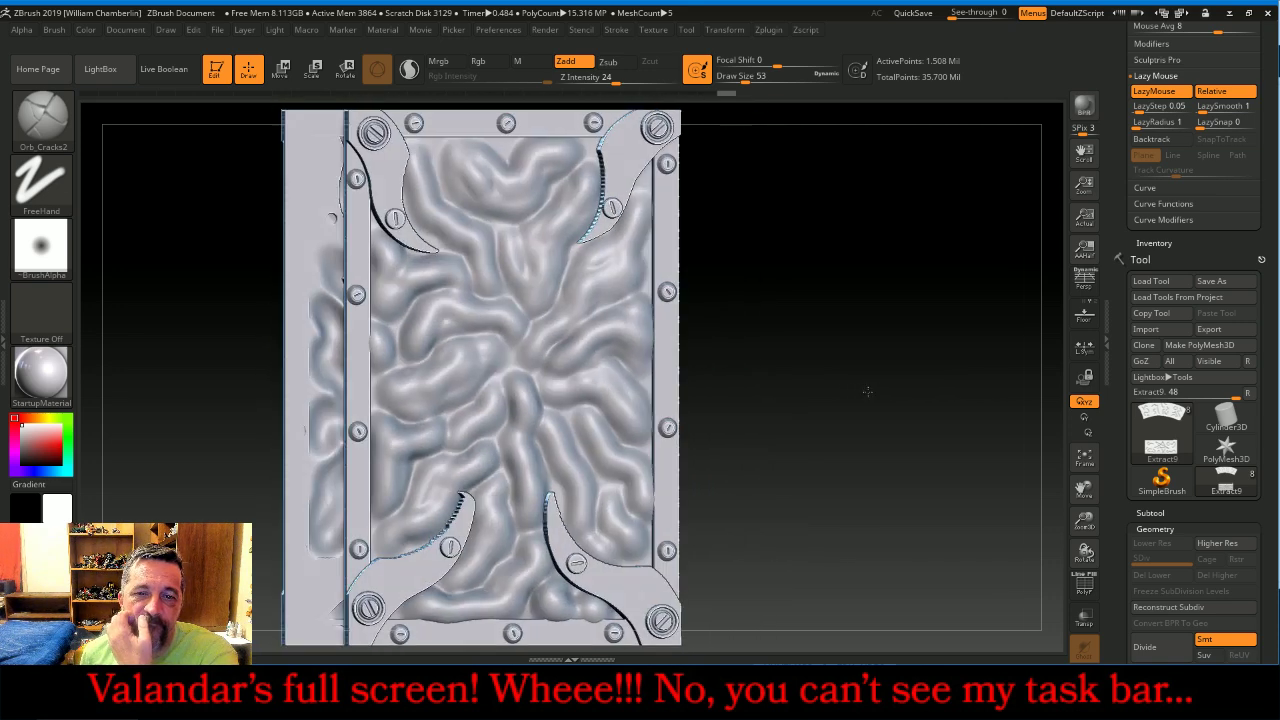
drag(901, 399, 894, 398)
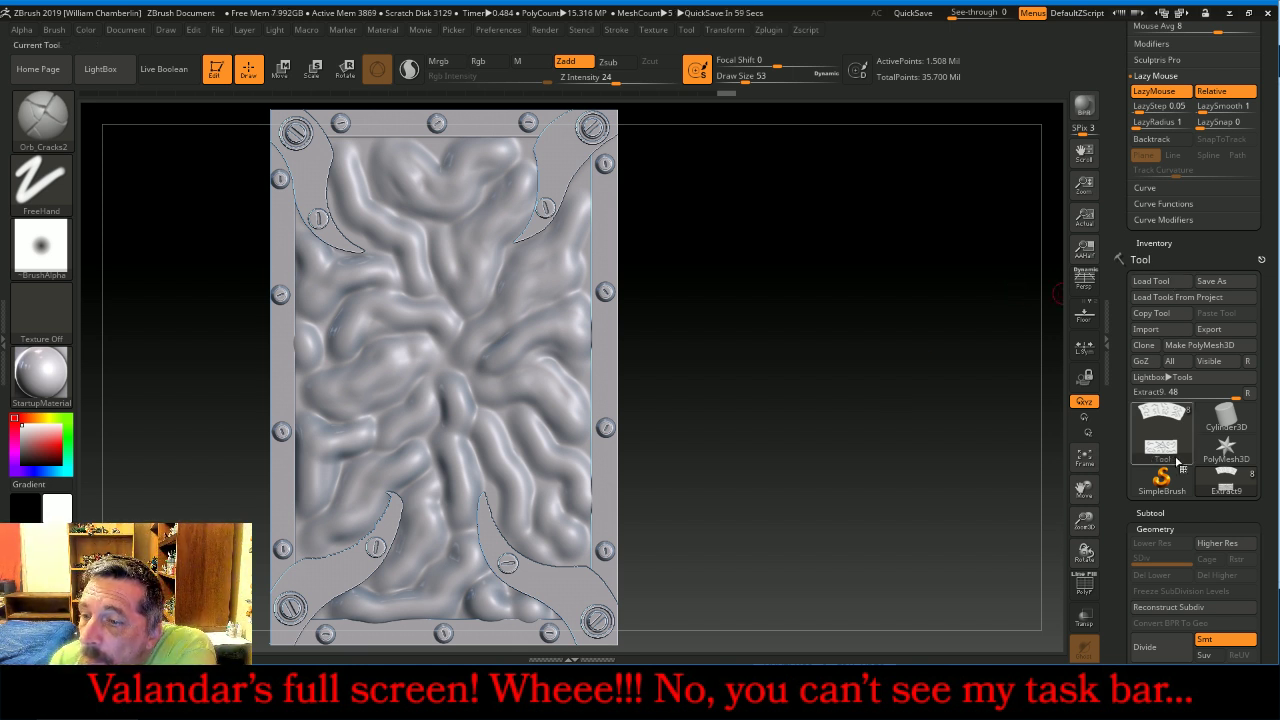
click(1175, 510)
scroll(1200, 470, down, 5)
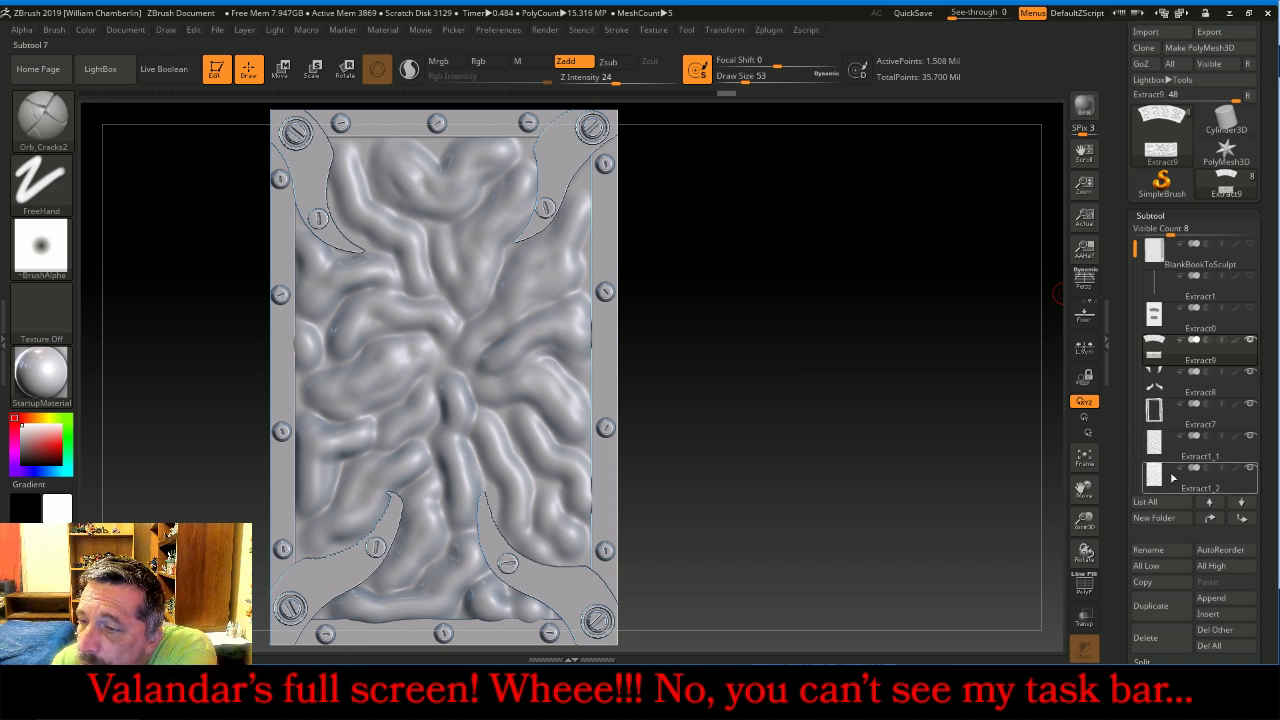
click(1173, 477)
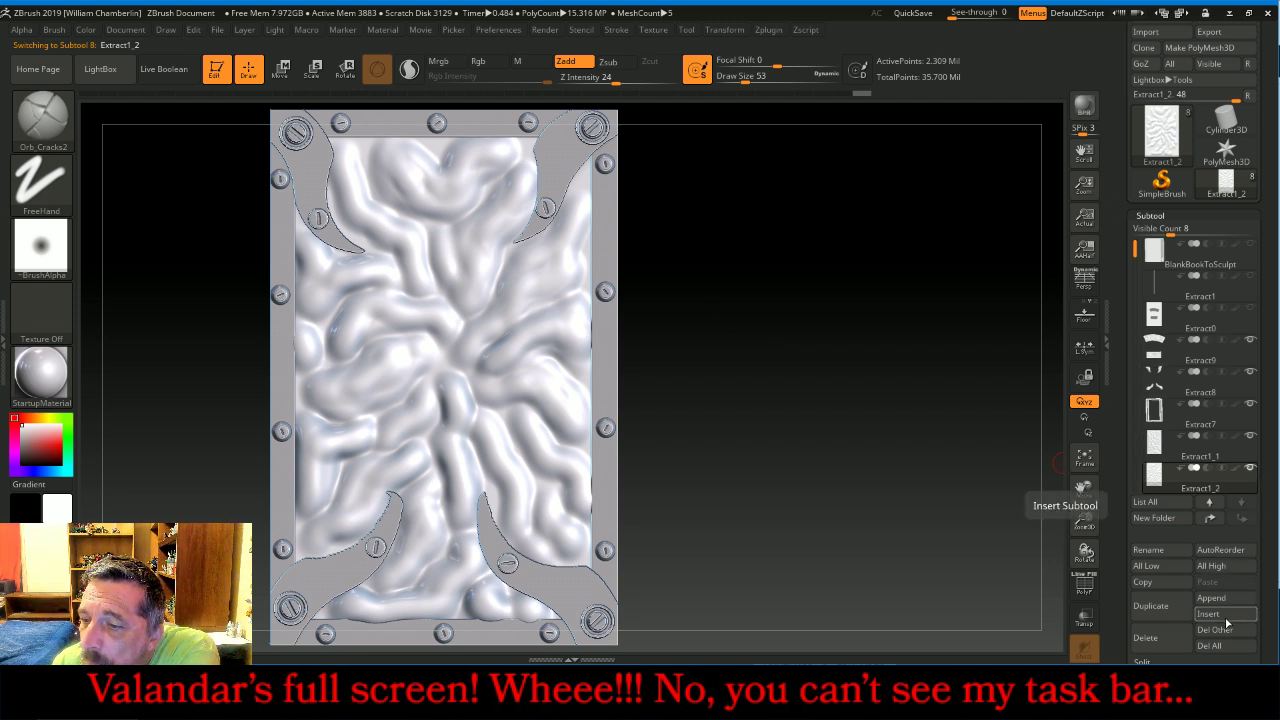
click(1208, 613)
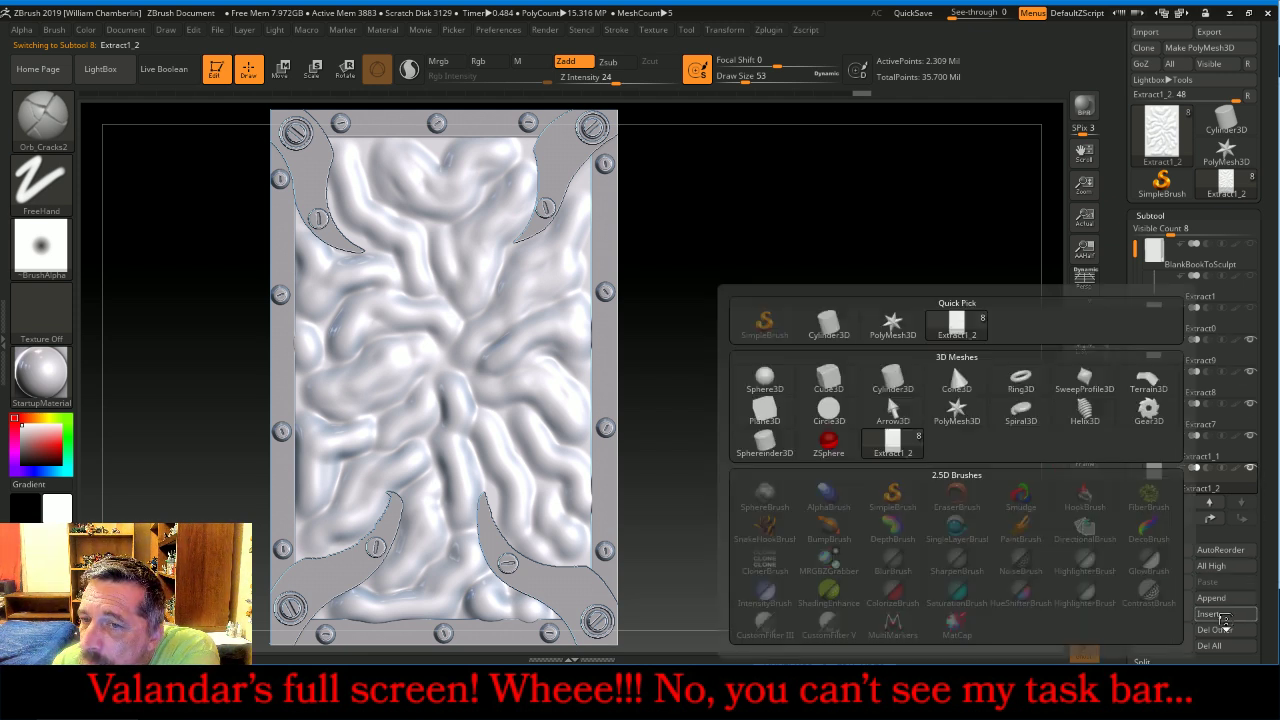
click(780, 372)
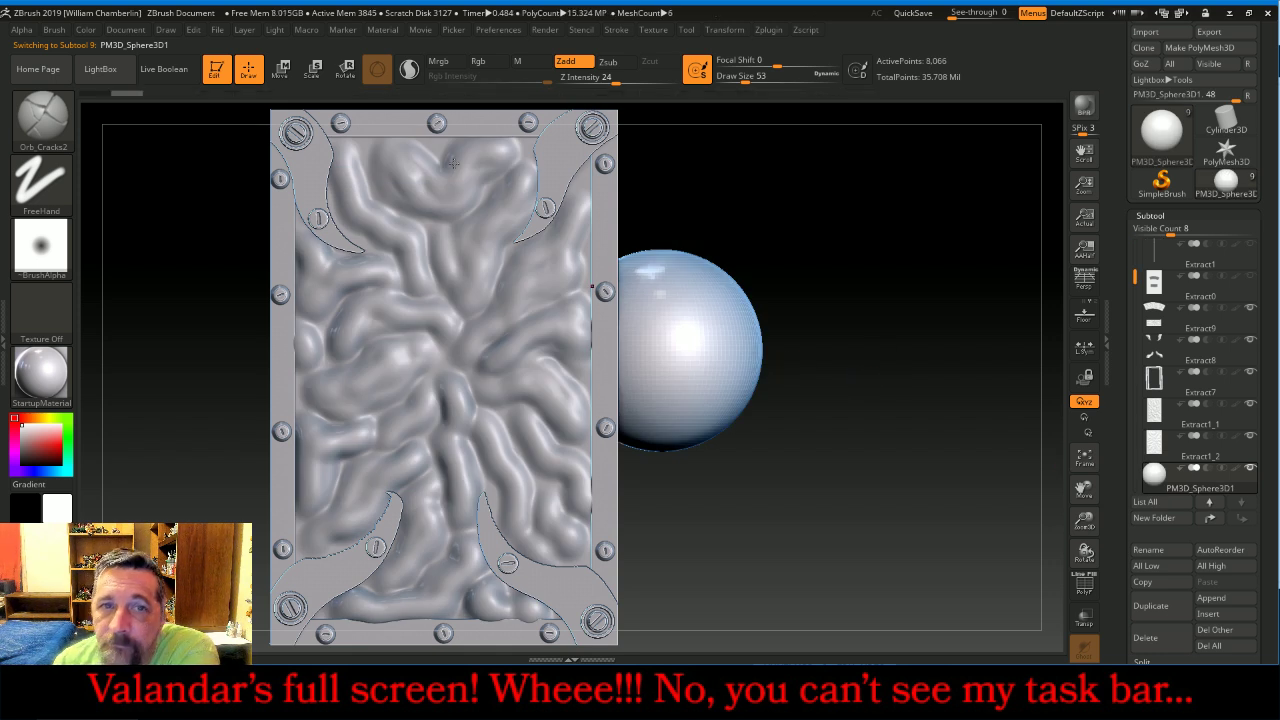
Move the sphere along Z to the middle of the cover's width and shift it slightly along X towards that cover.
click(281, 68)
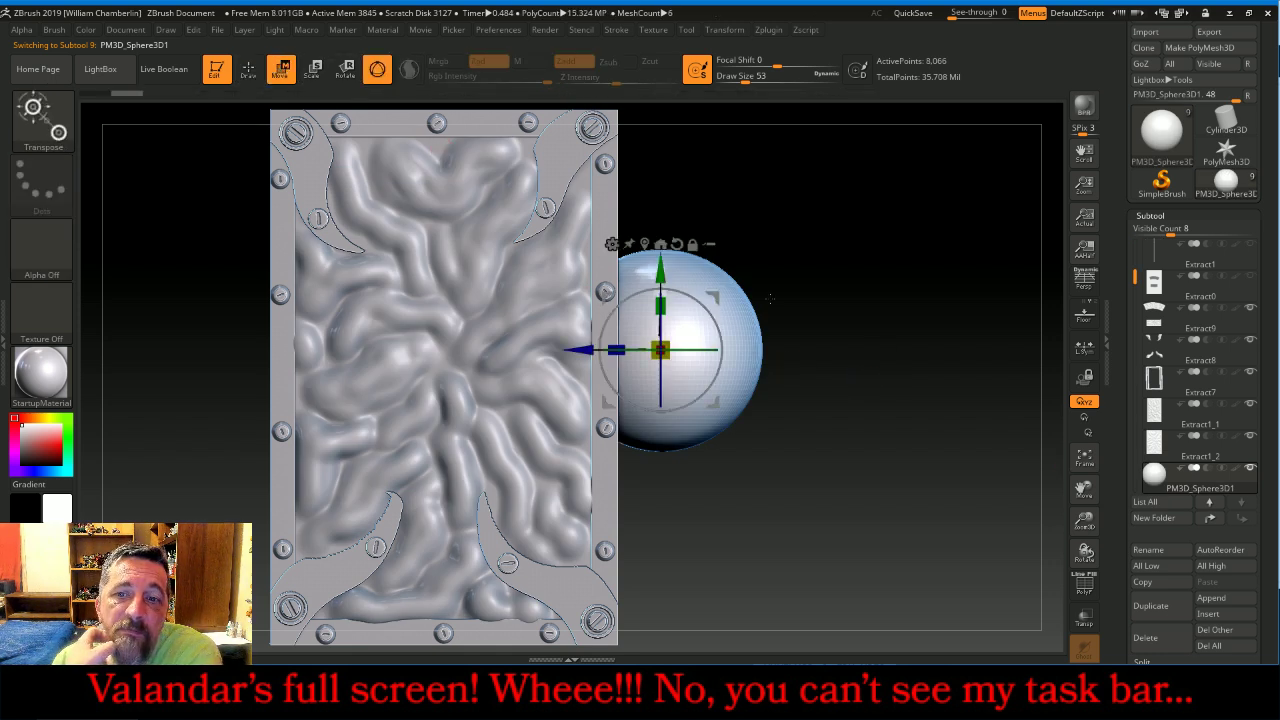
mouse_move(895, 342)
mouse_down()
mouse_move(883, 336)
mouse_move(891, 343)
mouse_up()
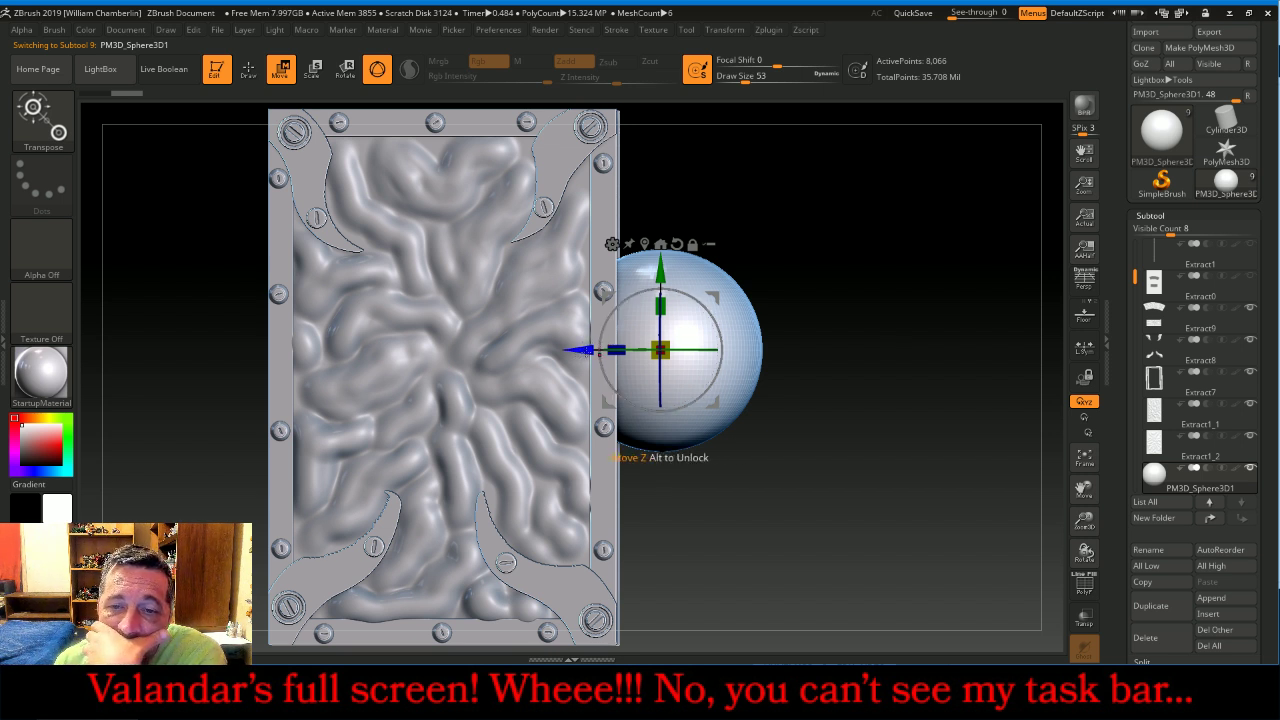
drag(584, 344, 401, 346)
shift+drag(727, 352, 730, 356)
drag(397, 350, 364, 350)
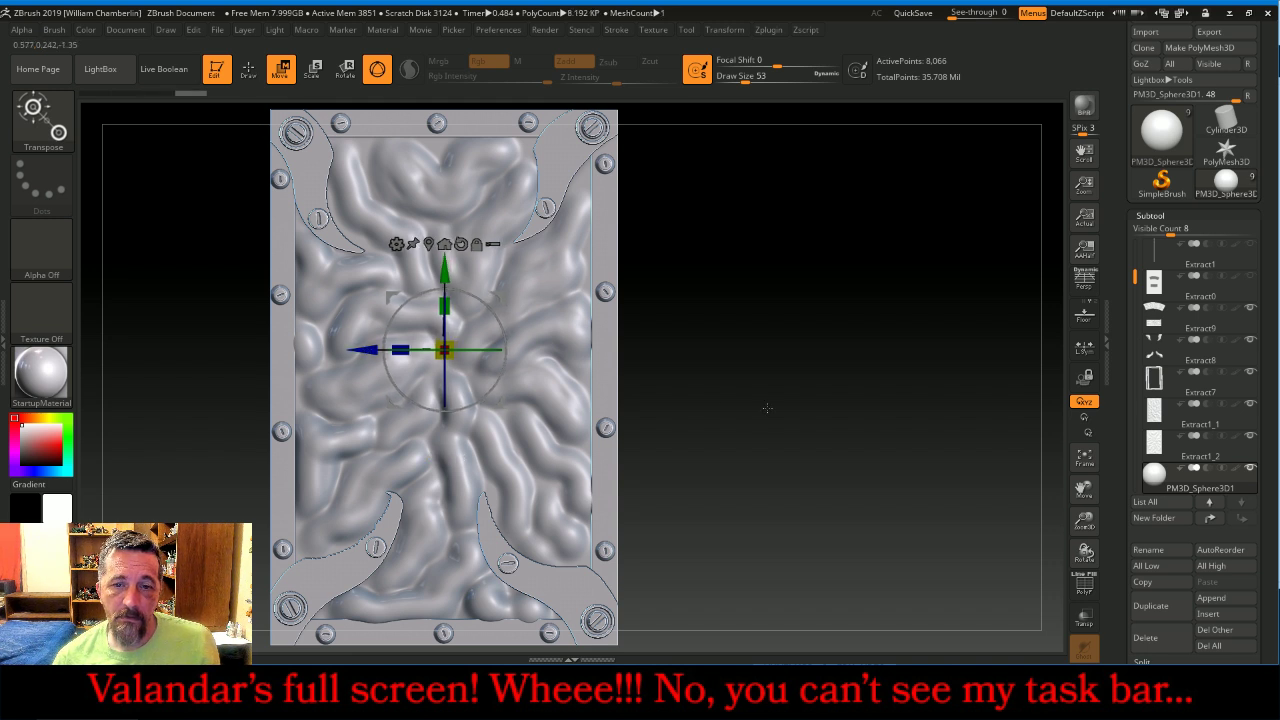
drag(786, 408, 838, 411)
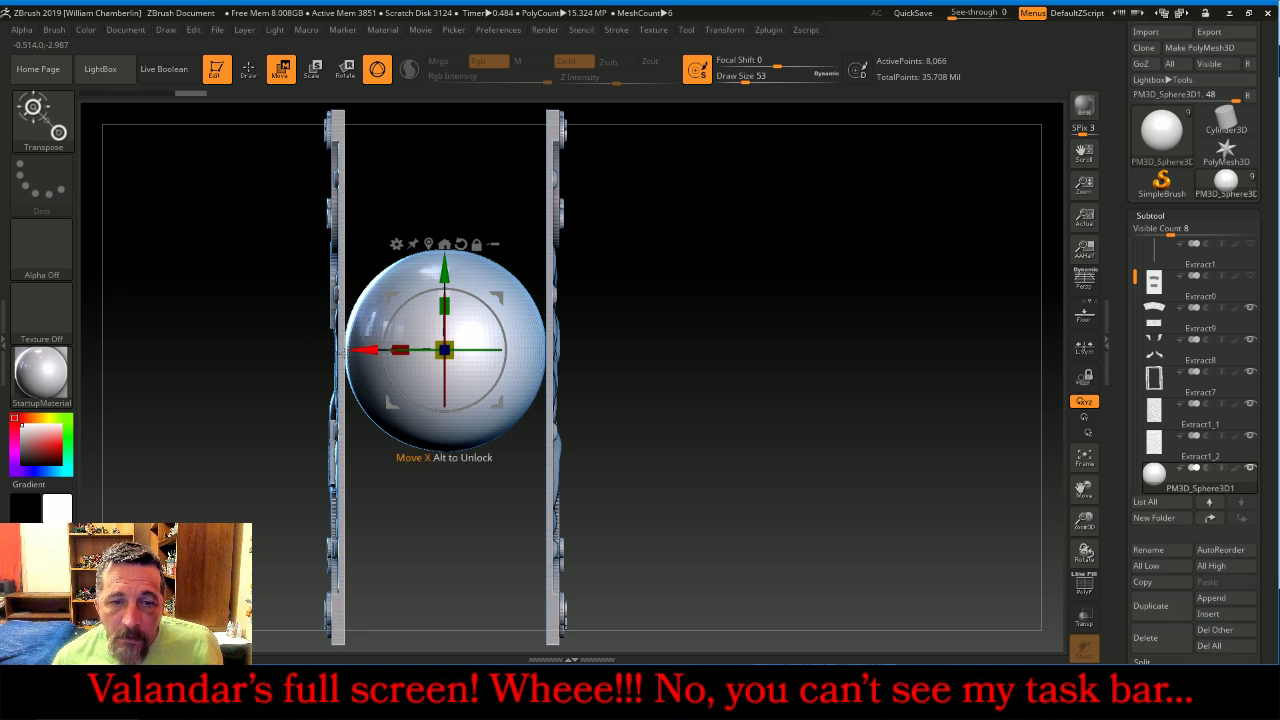
drag(363, 347, 387, 345)
Shrink the sphere to roughly half its diameter with the Size deformation.
mouse_move(799, 377)
mouse_down()
mouse_move(740, 363)
mouse_move(851, 356)
mouse_move(783, 366)
mouse_move(803, 369)
mouse_up()
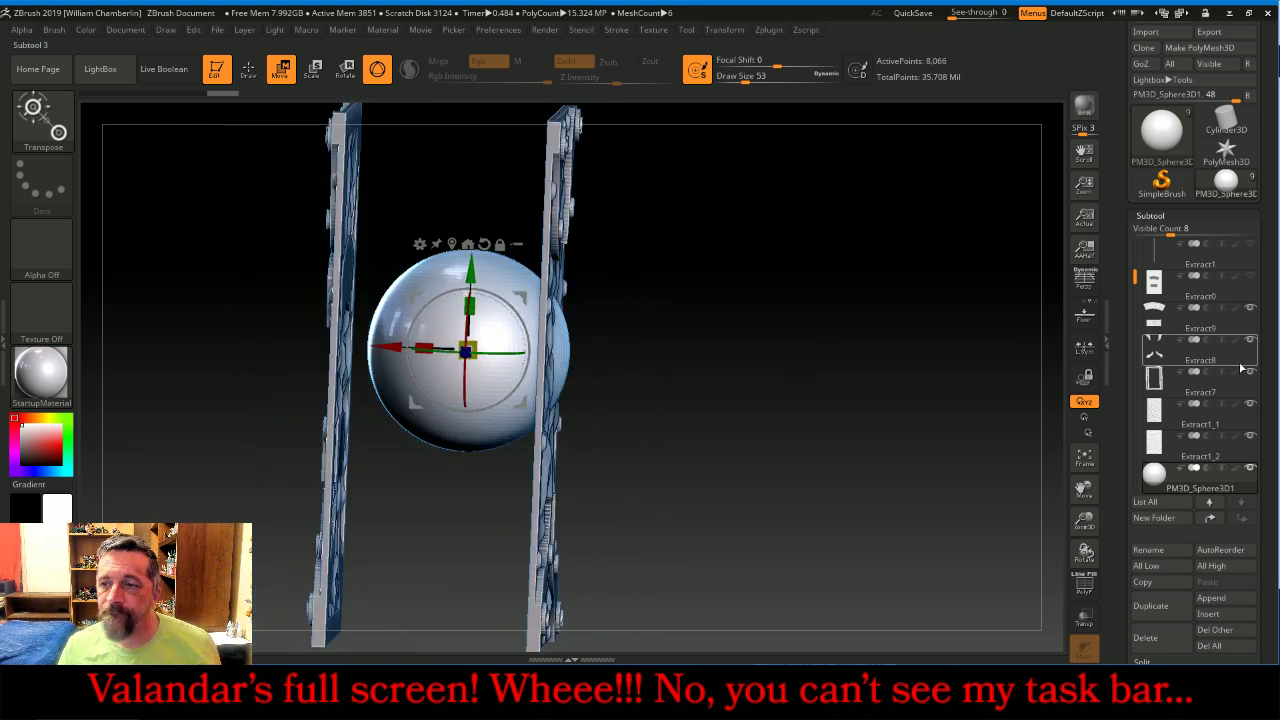
scroll(1195, 430, down, 10)
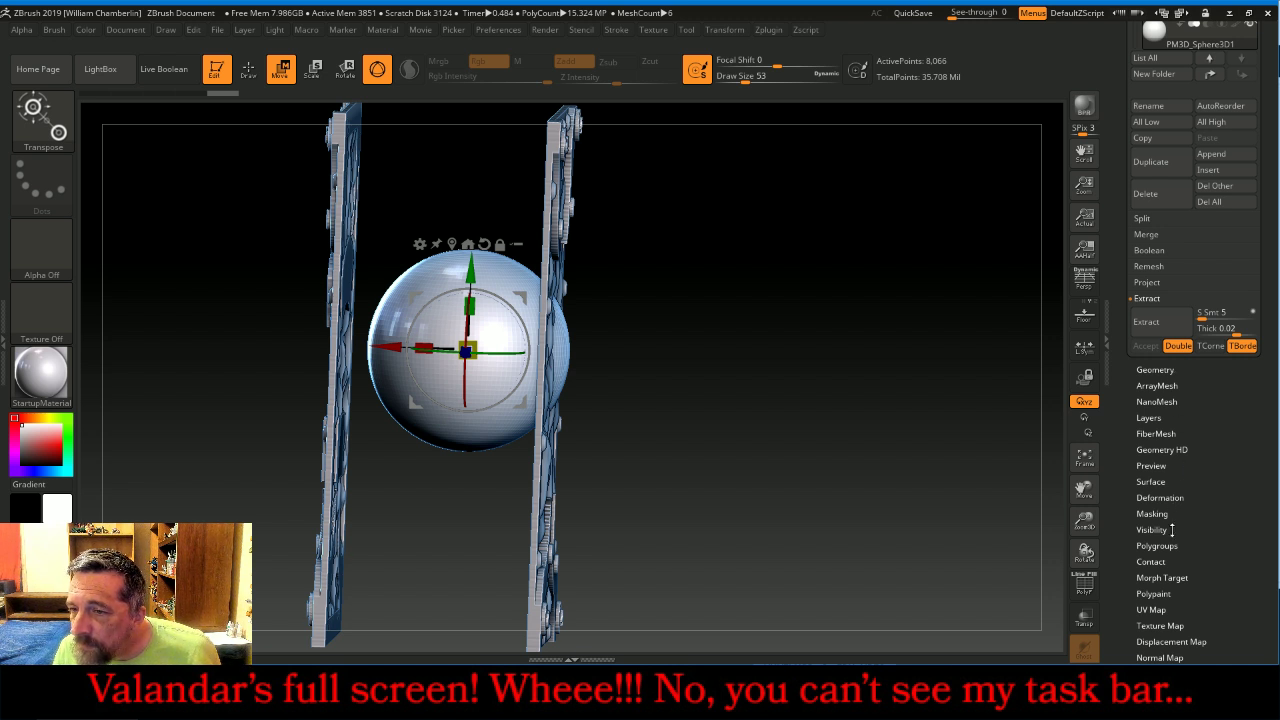
click(1160, 498)
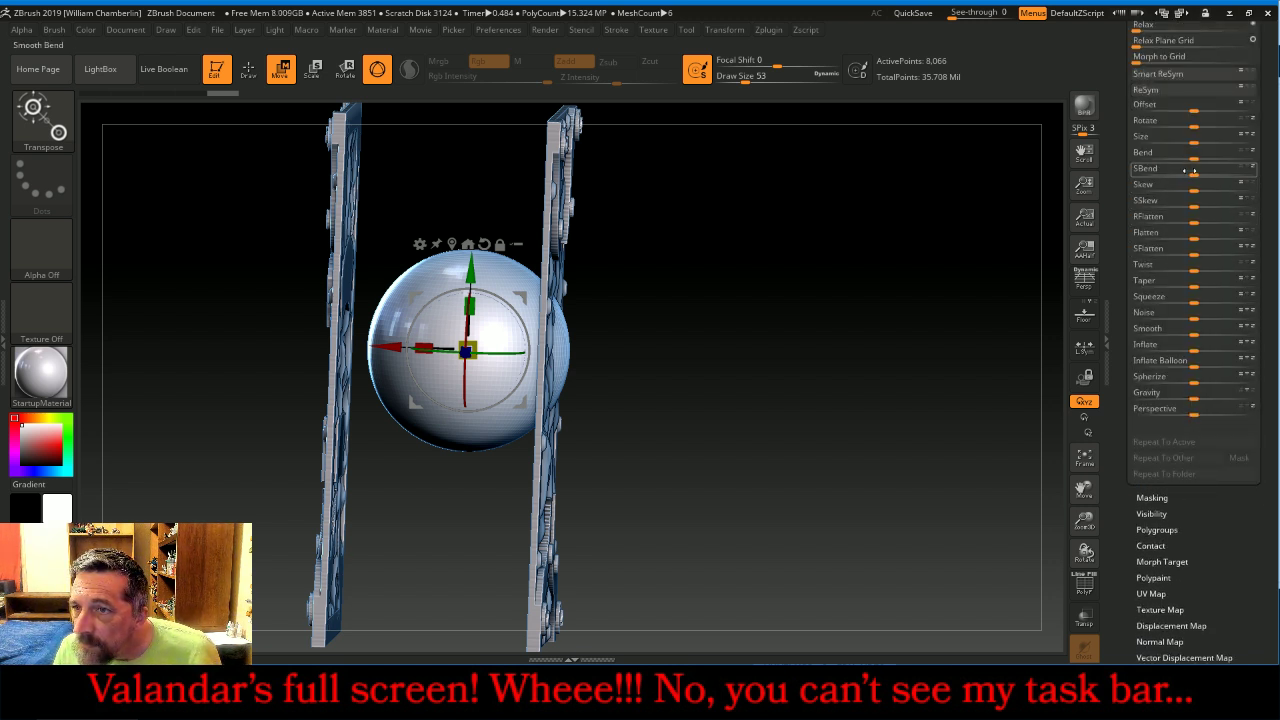
drag(1187, 143, 1137, 151)
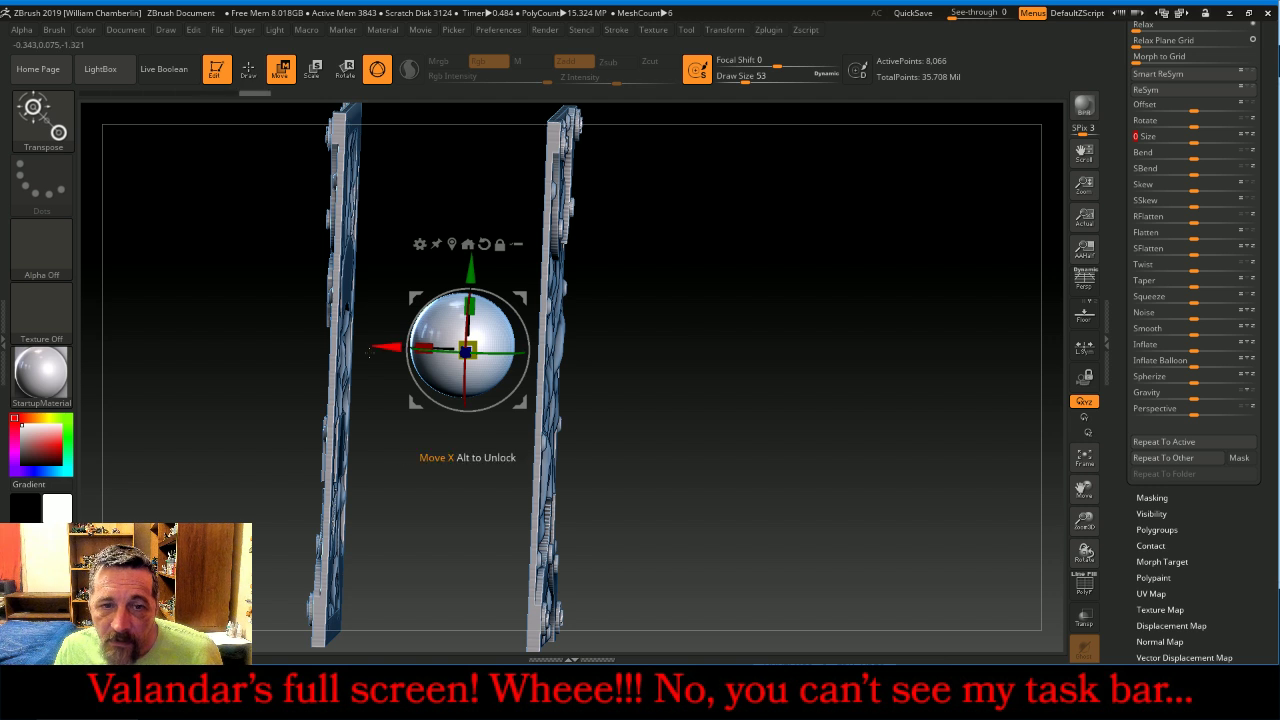
Move the sphere along X through the textured cover until it bulges out at the centre.
drag(374, 347, 436, 347)
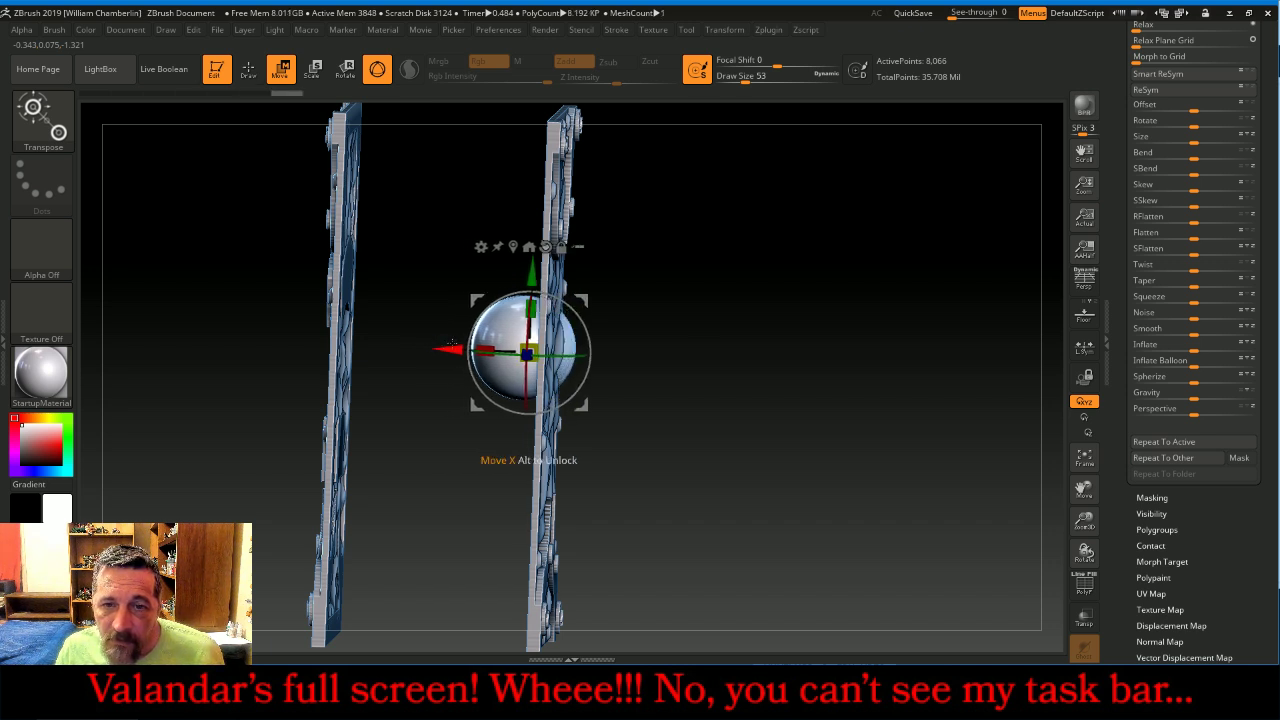
drag(791, 351, 731, 344)
drag(516, 364, 416, 364)
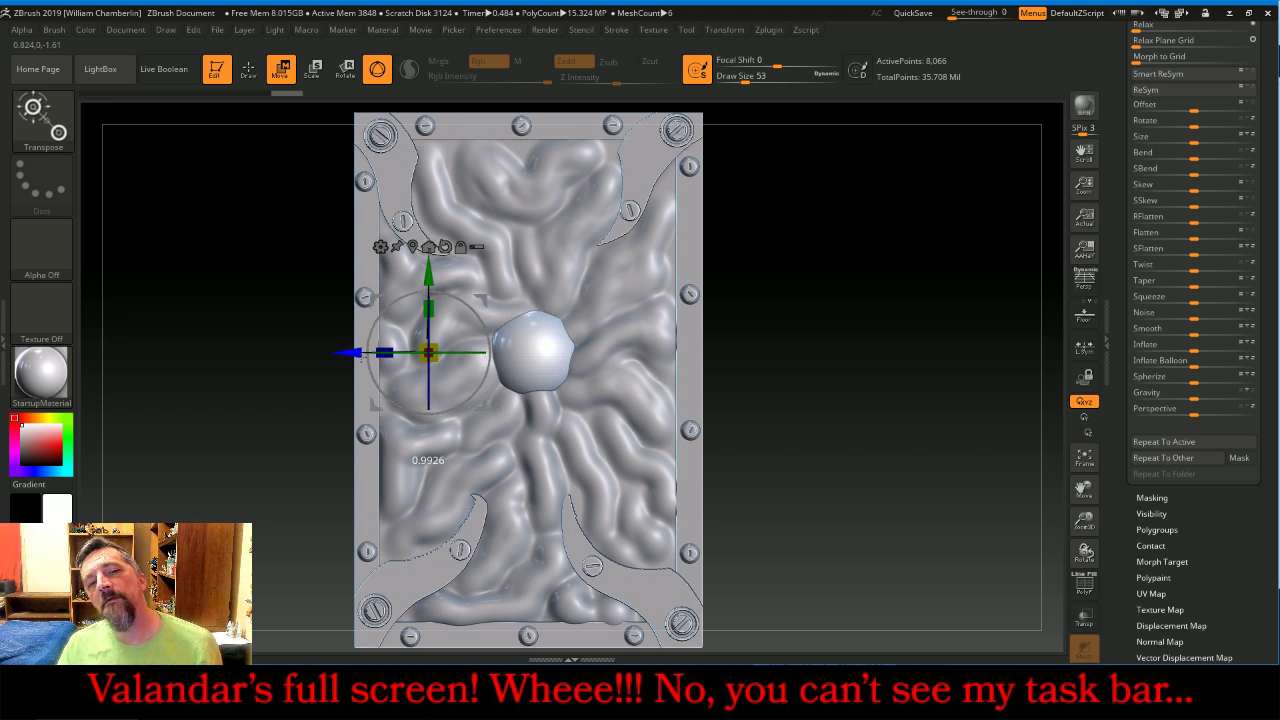
mouse_move(891, 391)
mouse_down()
mouse_move(945, 382)
mouse_move(901, 373)
mouse_up()
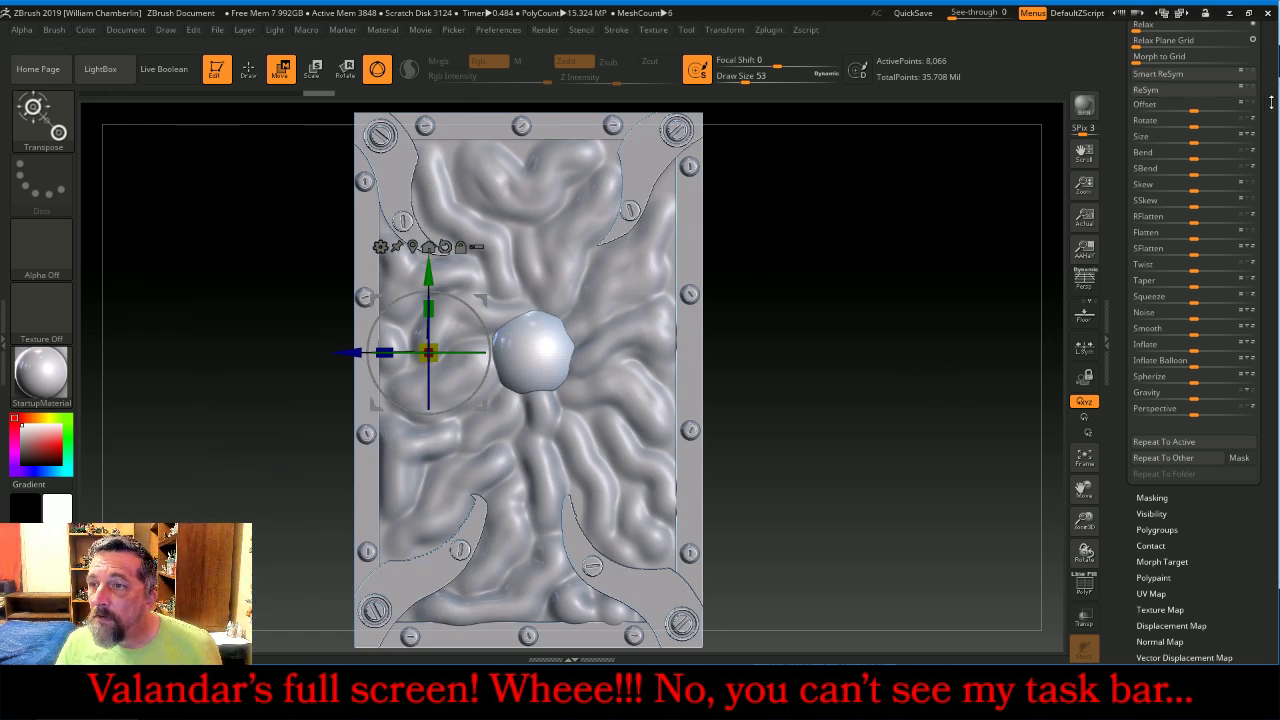
Select the Extract1_2 subtool for sculpting and choose the Standard brush with a Draw Size of 274.
scroll(1208, 157, up, 8)
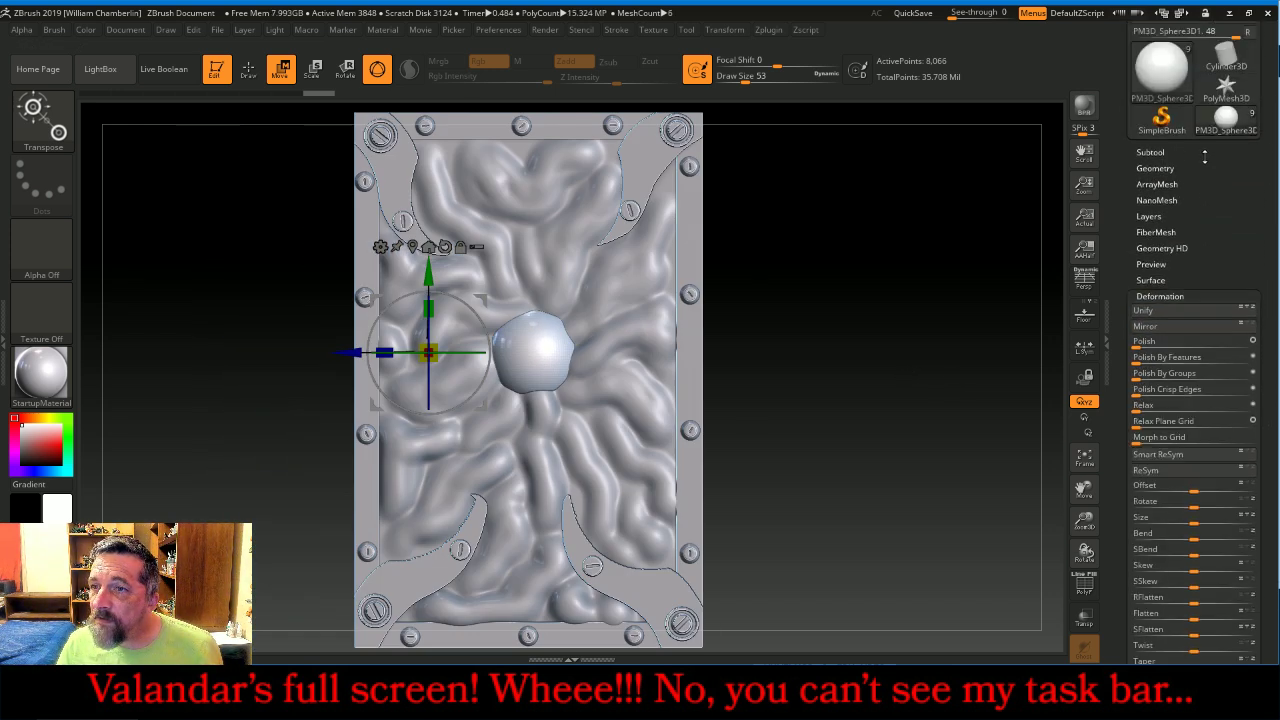
click(1150, 152)
click(1200, 380)
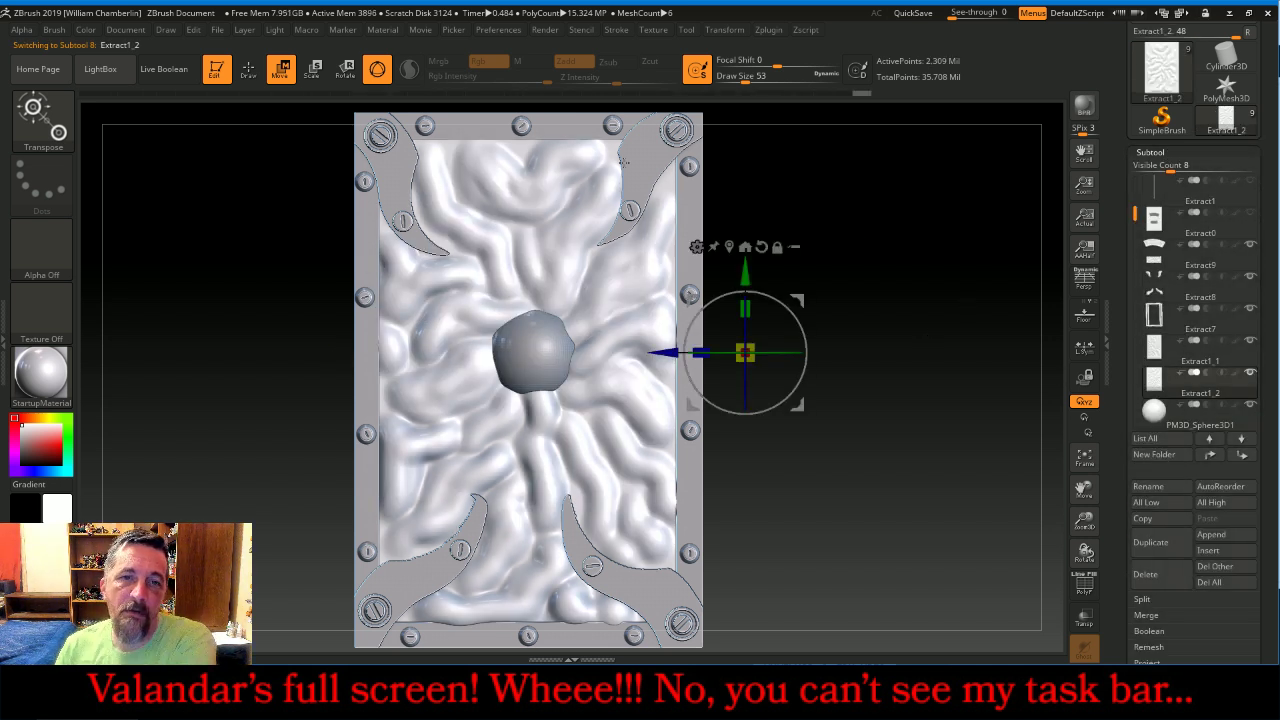
click(248, 68)
click(43, 117)
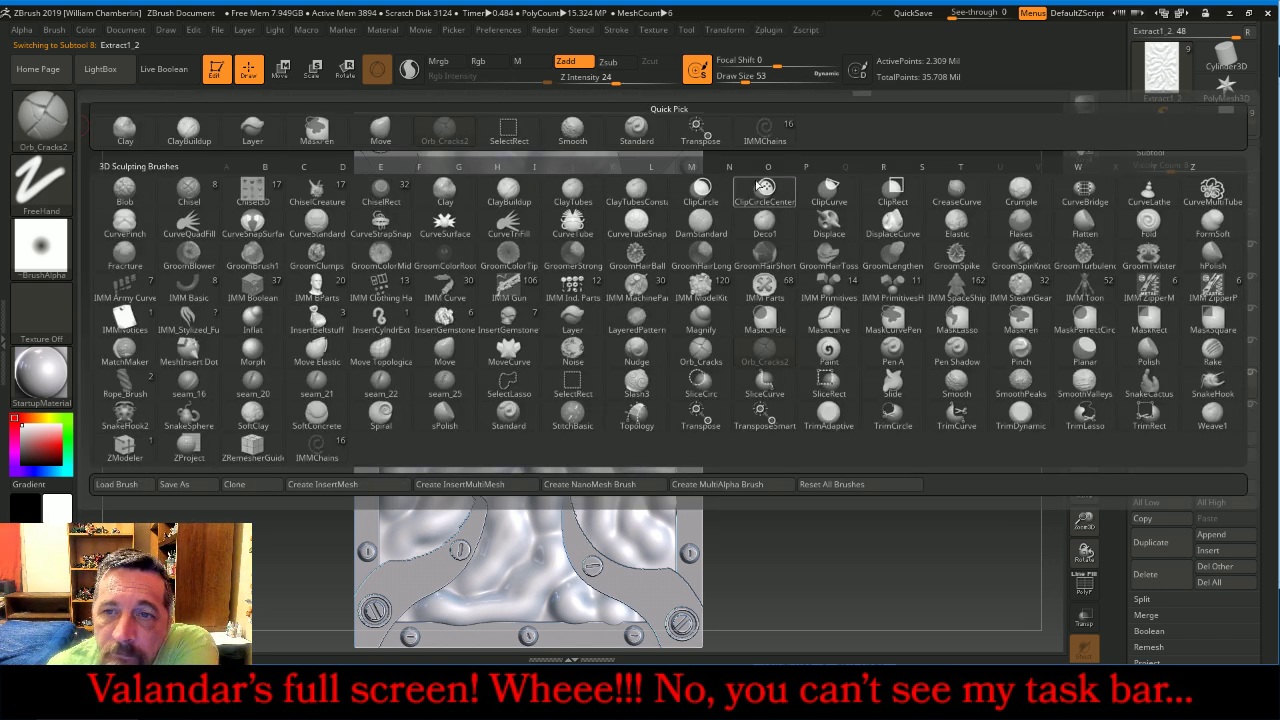
click(636, 129)
drag(750, 77, 779, 67)
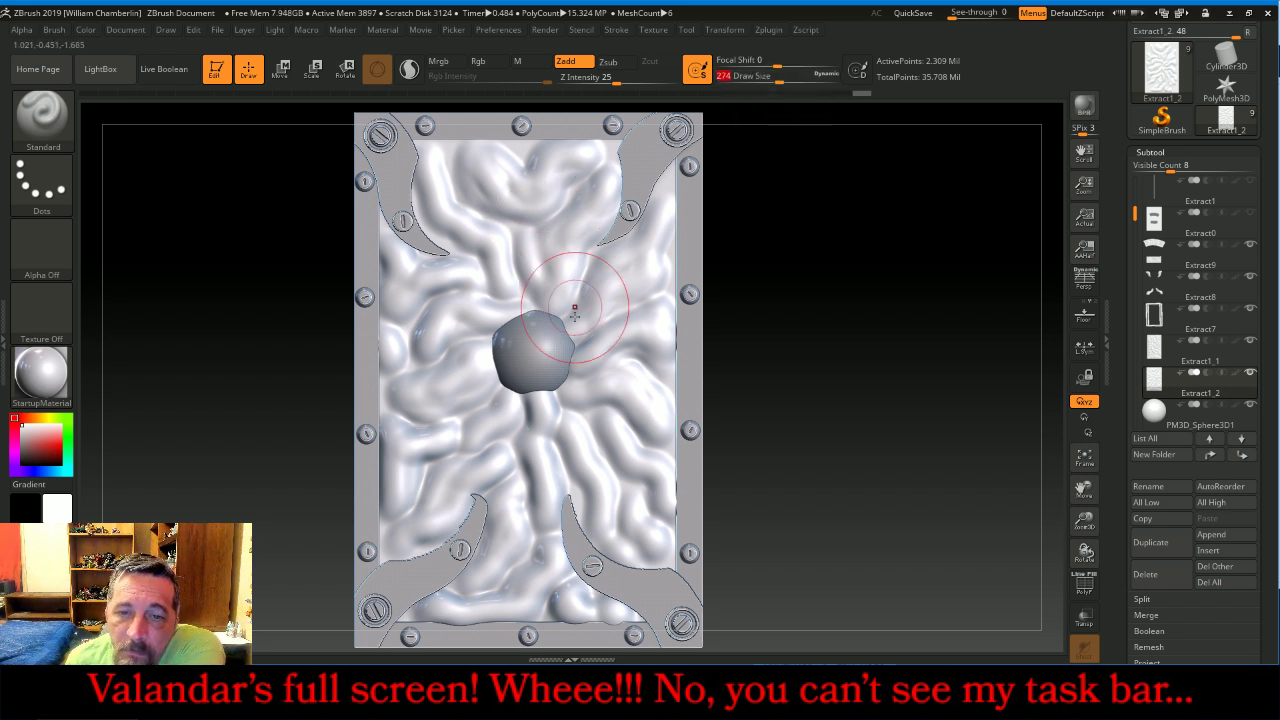
Build up the cover surface over the sphere with the Standard brush at Z Intensity 8.
drag(497, 338, 552, 343)
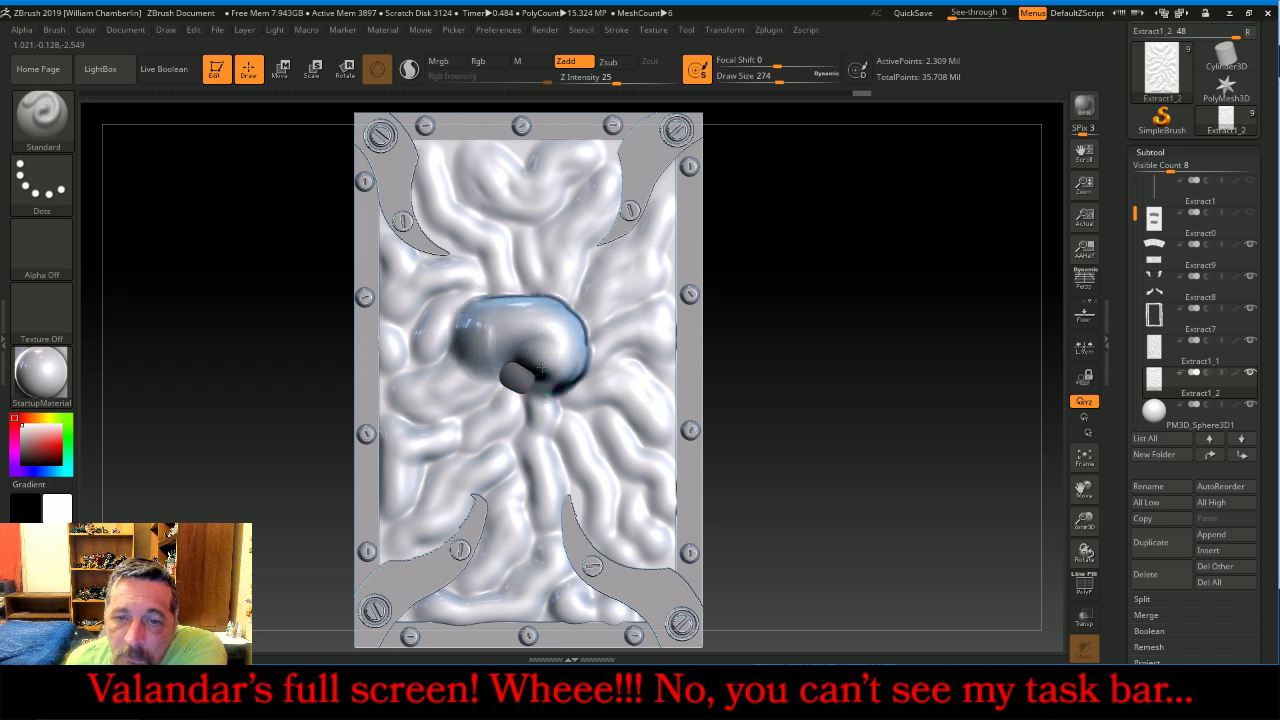
key(ctrl+z)
drag(594, 76, 590, 79)
mouse_move(509, 339)
mouse_down()
mouse_move(553, 329)
mouse_move(555, 370)
mouse_move(510, 390)
mouse_move(490, 360)
mouse_move(541, 352)
mouse_move(490, 350)
mouse_move(565, 352)
mouse_move(545, 360)
mouse_up()
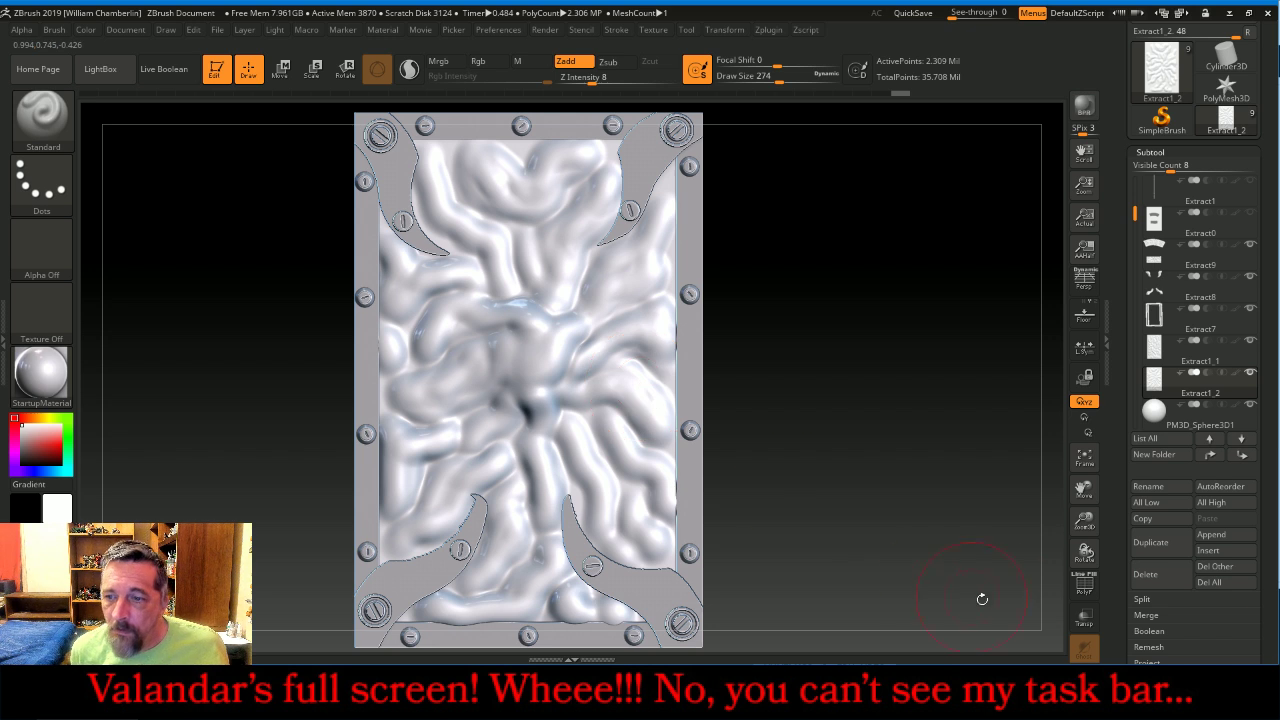
Turn on ghosted transparency and set up the Orb_Cracks2 brush with a Draw Size of 97 for carving over the sphere.
click(1090, 622)
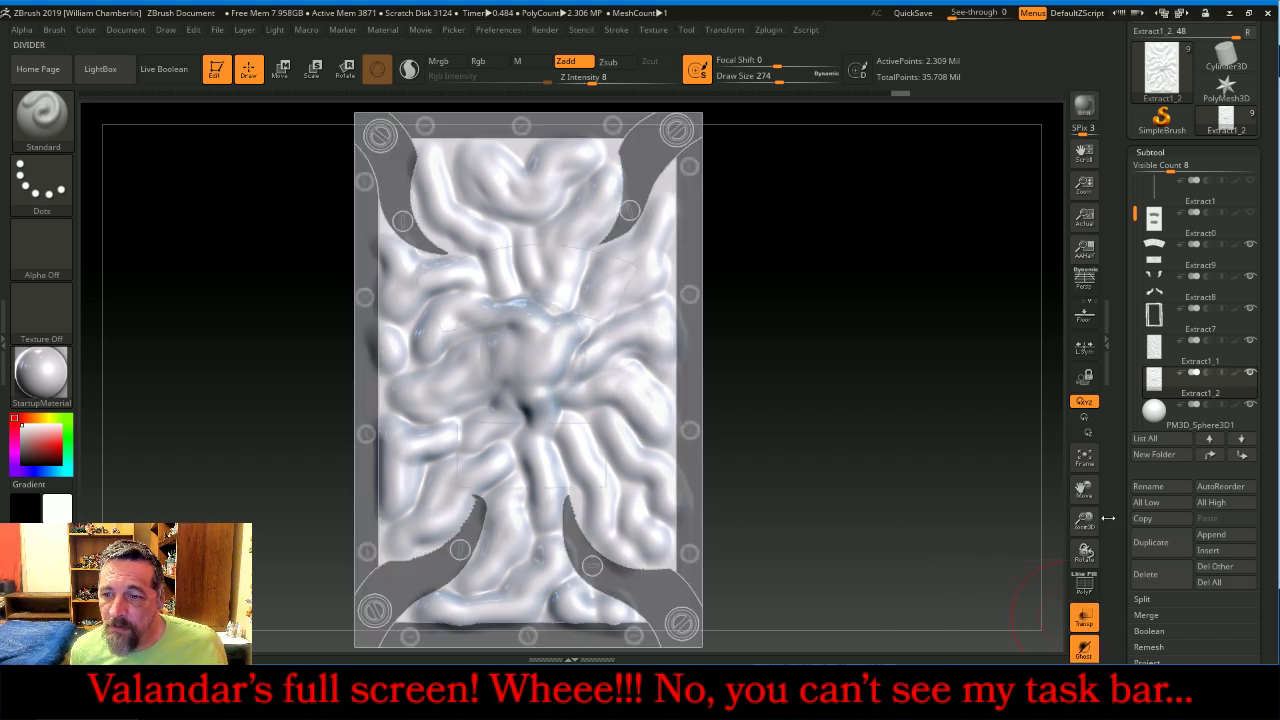
drag(1085, 522, 1082, 596)
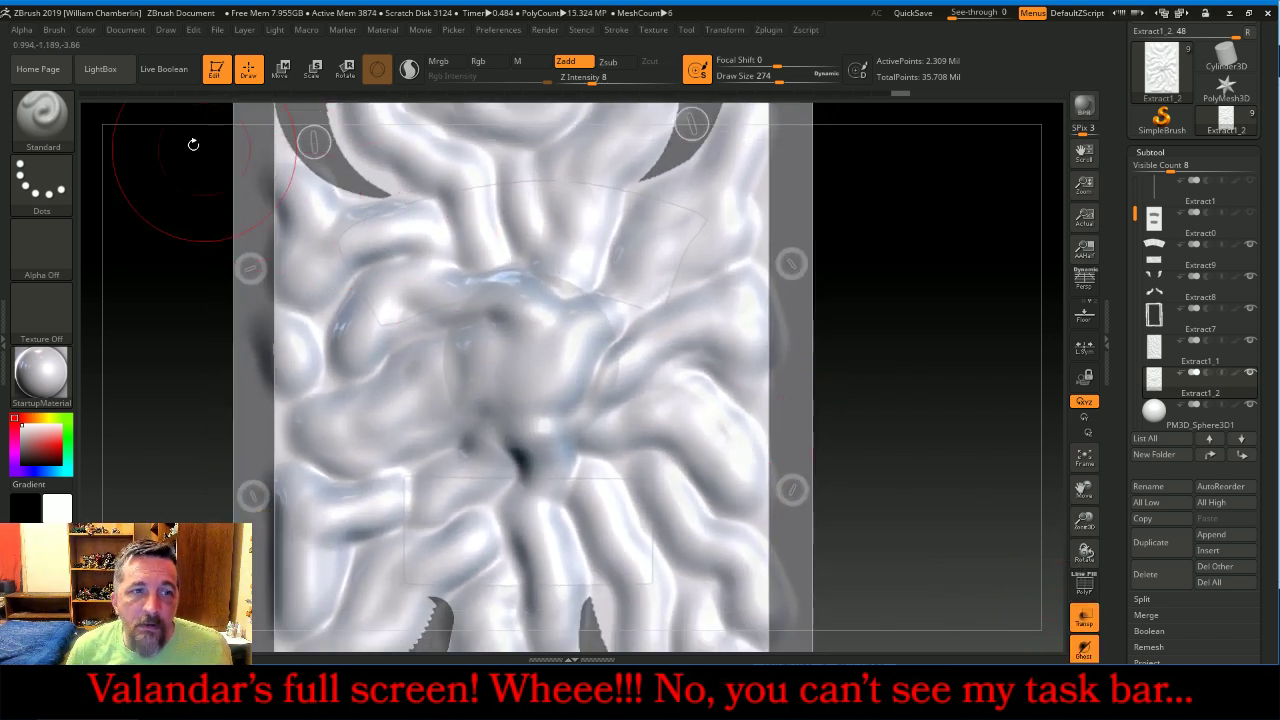
click(60, 120)
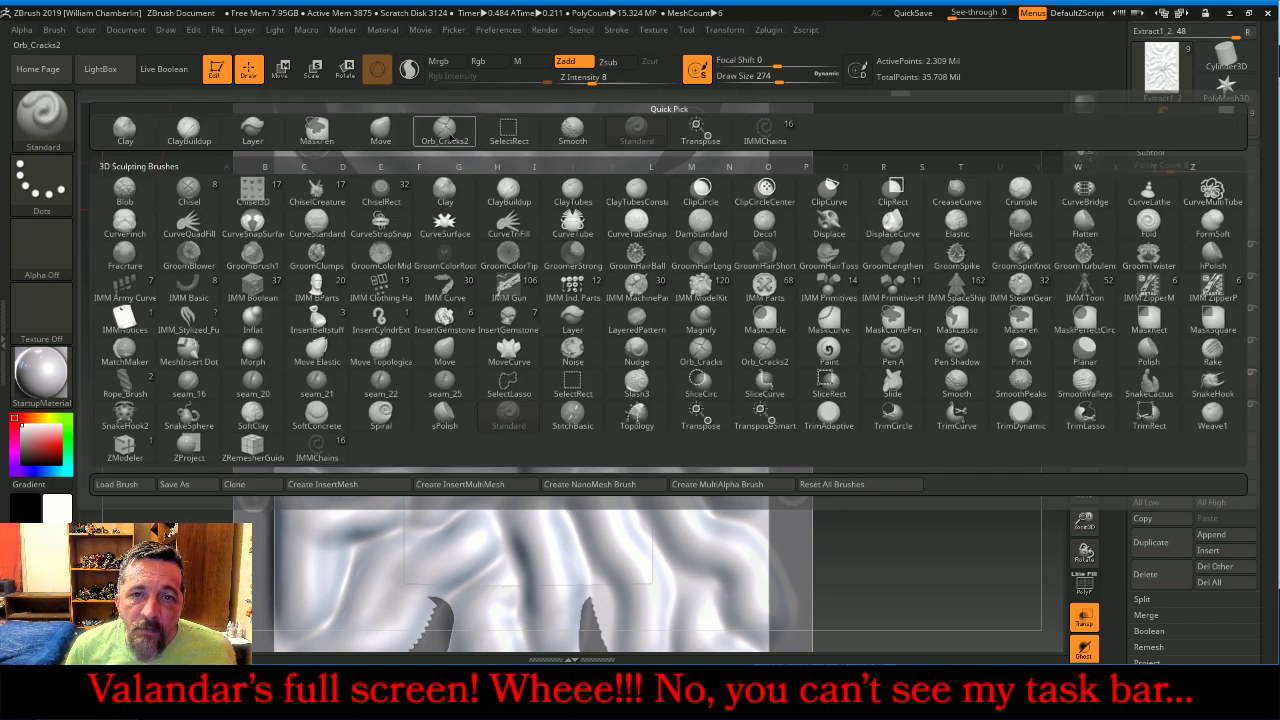
click(444, 130)
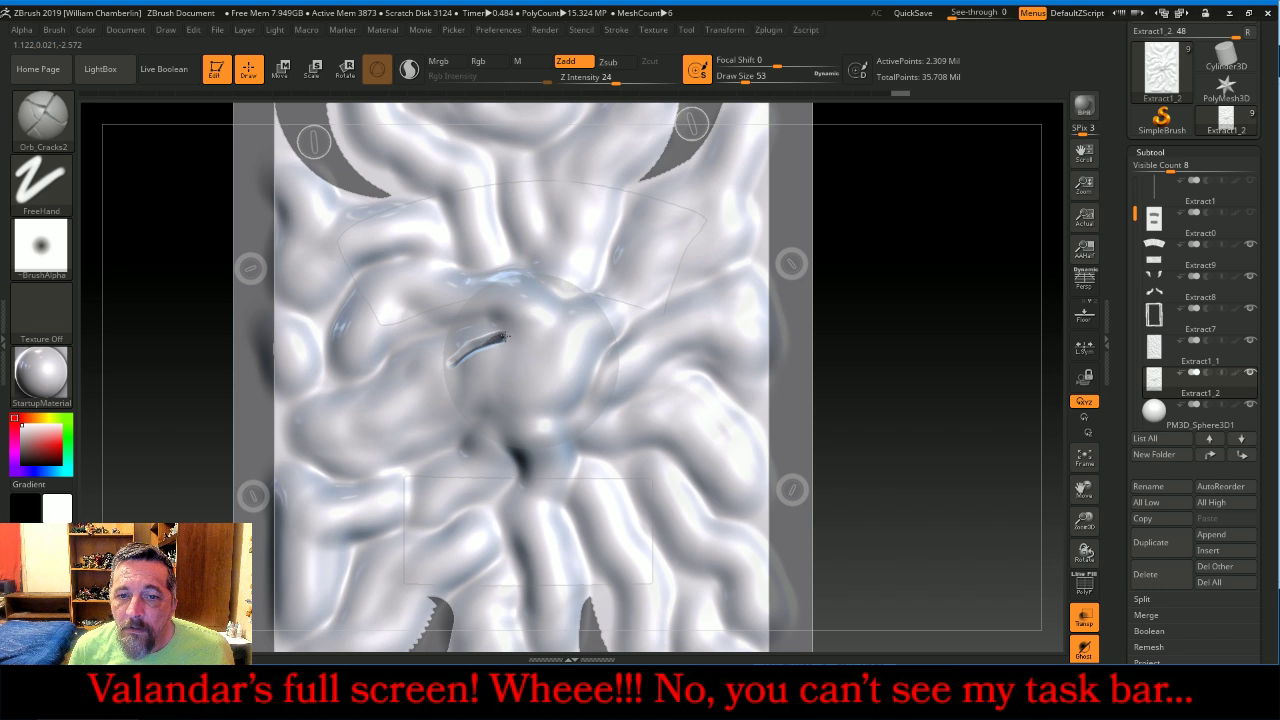
key(ctrl+z)
key(bracketright)
key(bracketright)
key(bracketright)
key(bracketright)
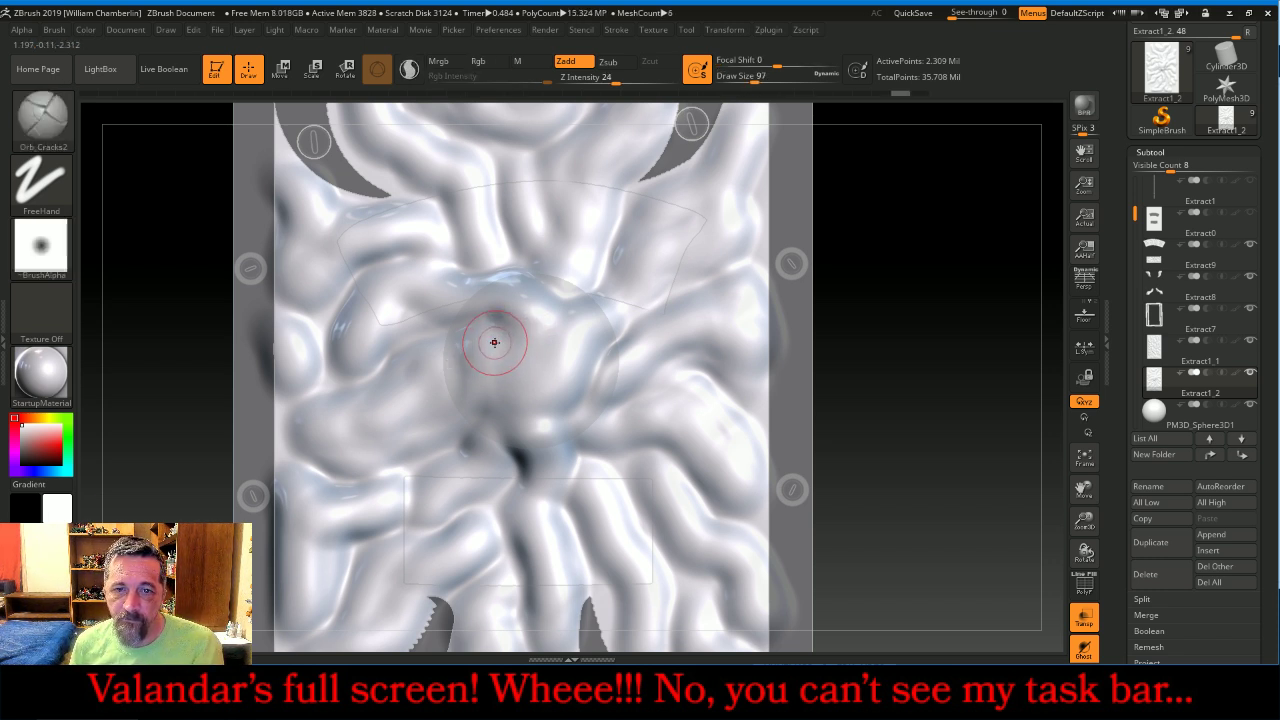
Carve an almond-shaped eye opening through the cover over the sphere and turn transparency off.
mouse_move(493, 342)
shift+mouse_down()
mouse_move(480, 329)
mouse_move(454, 357)
shift+mouse_up()
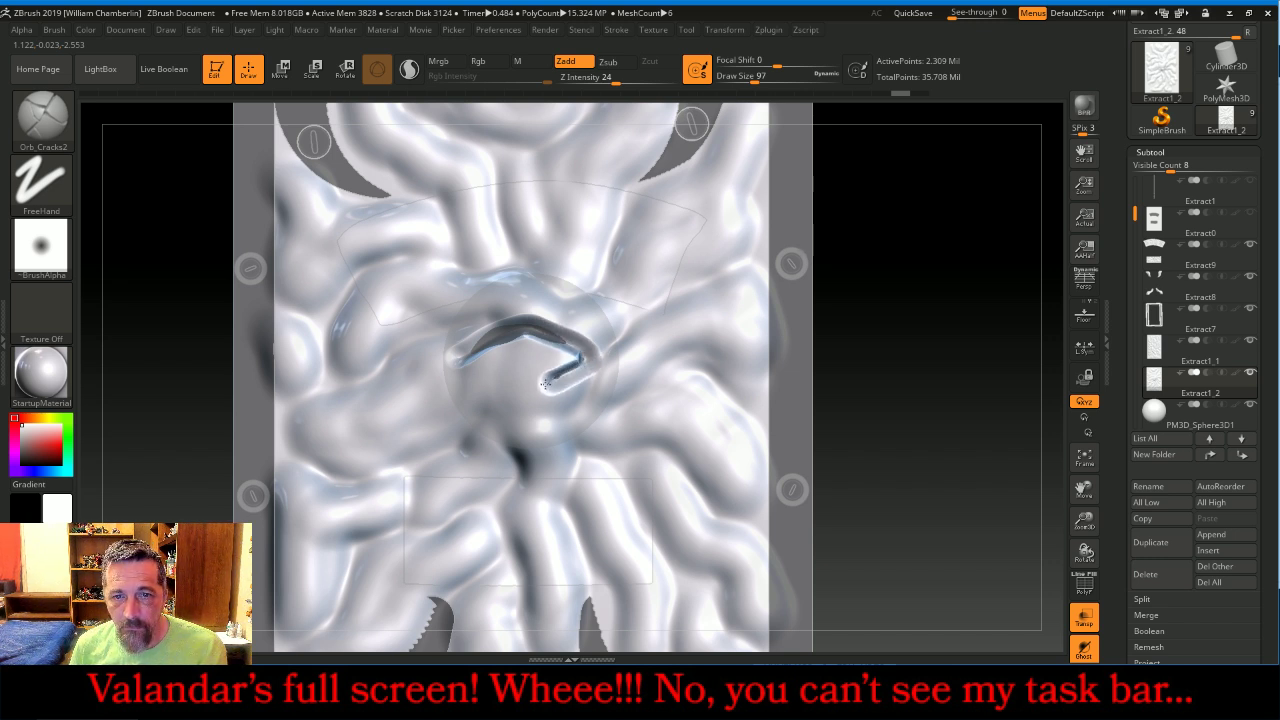
drag(513, 382, 489, 378)
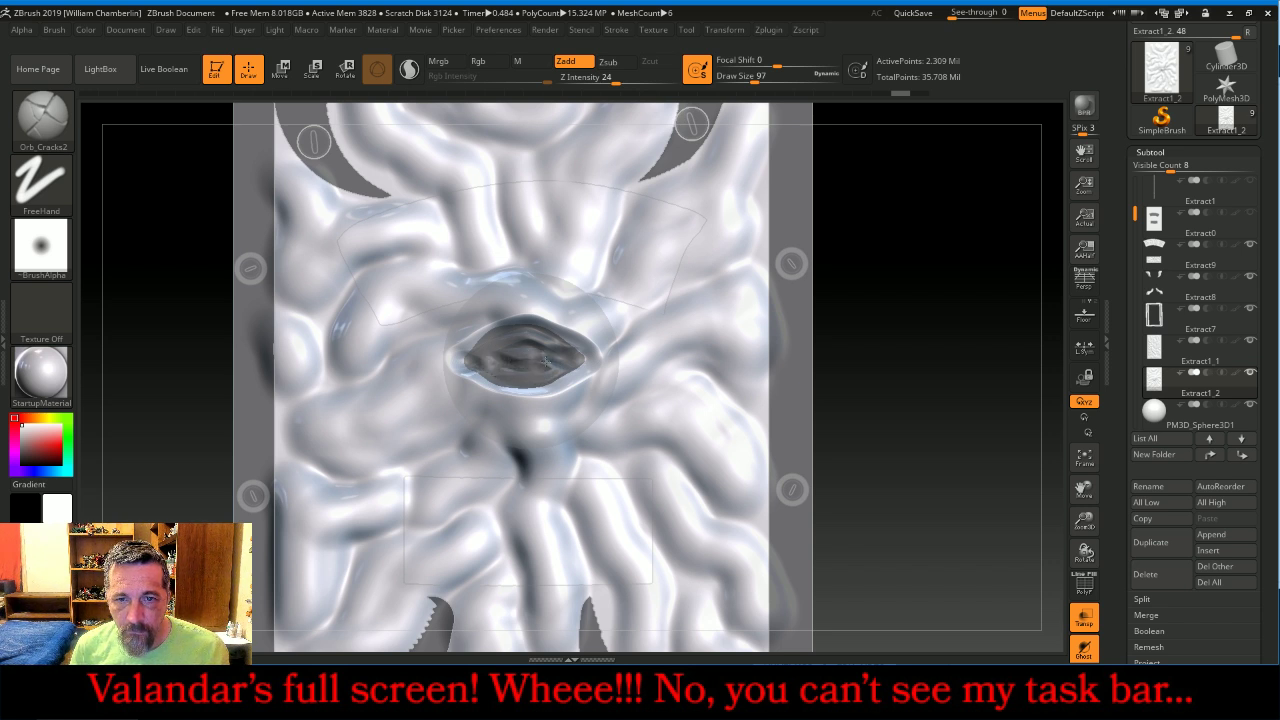
click(1084, 617)
drag(955, 405, 1045, 430)
Select the PM3D_Sphere3D1 subtool and open its Geometry settings.
click(1155, 415)
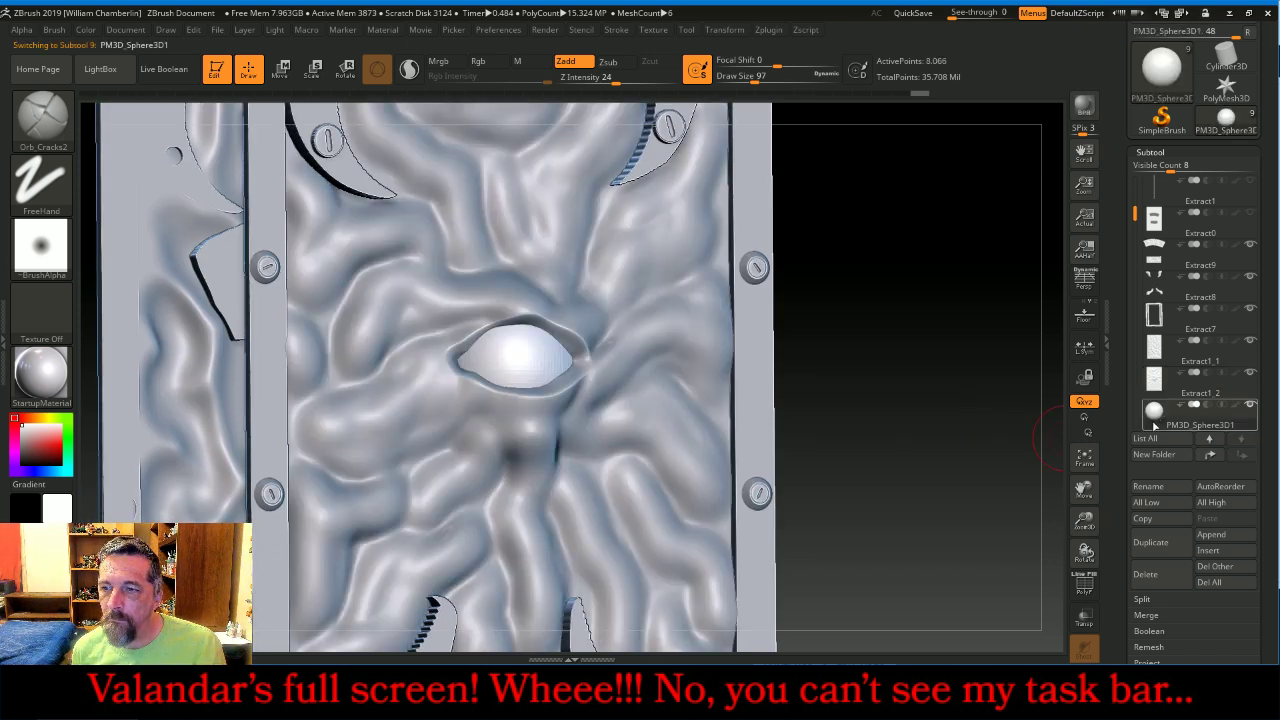
click(1160, 153)
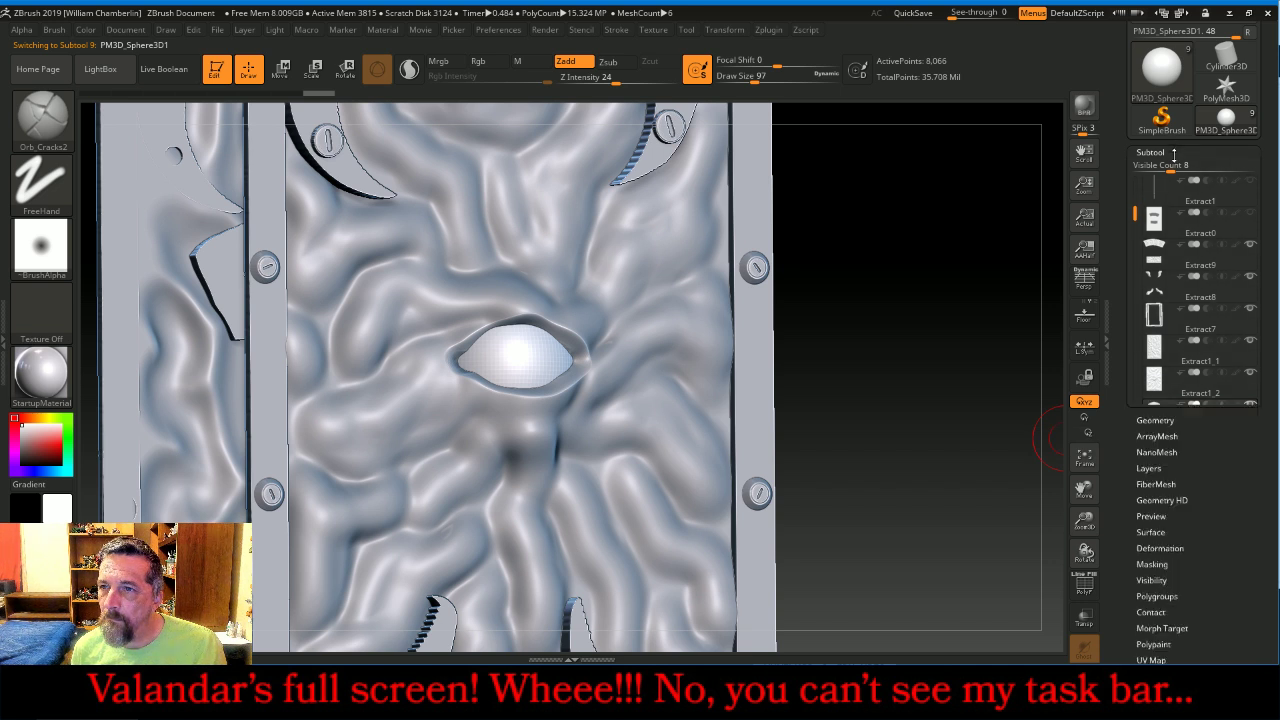
click(1158, 168)
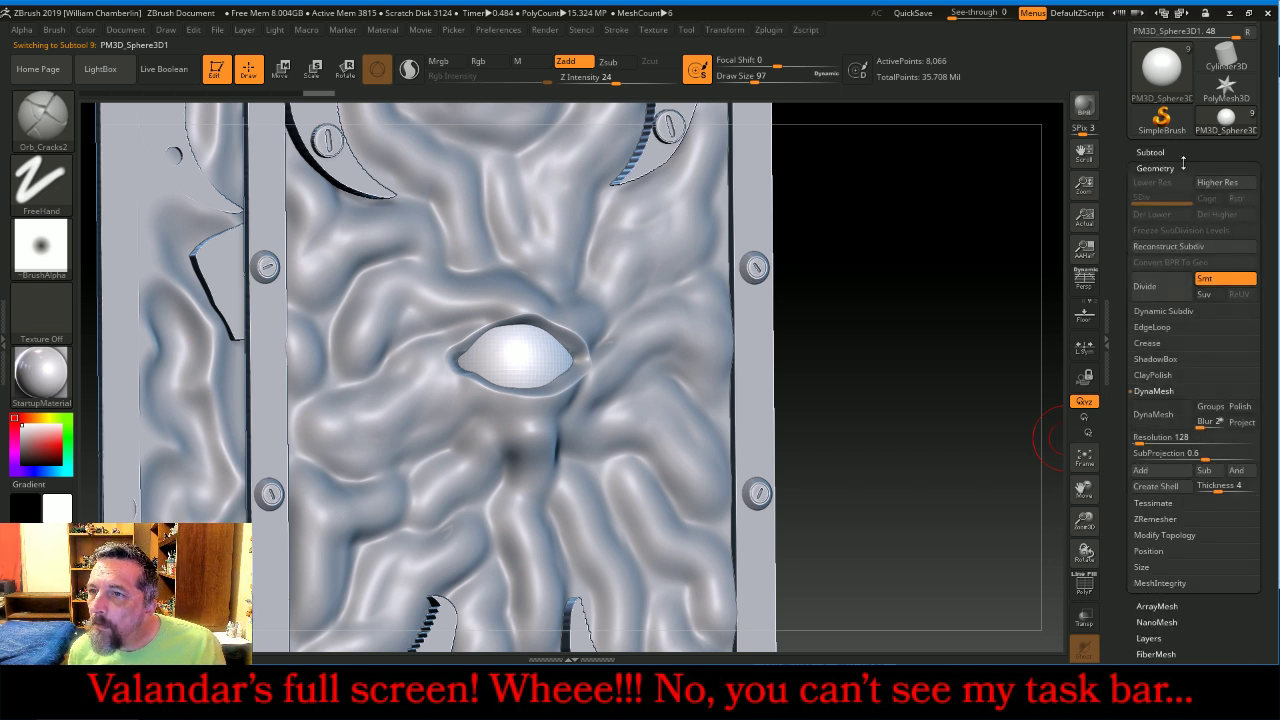
Try making a separate PolyMesh3D from the sphere and return to the full book tool.
click(1184, 152)
drag(1207, 148, 1209, 217)
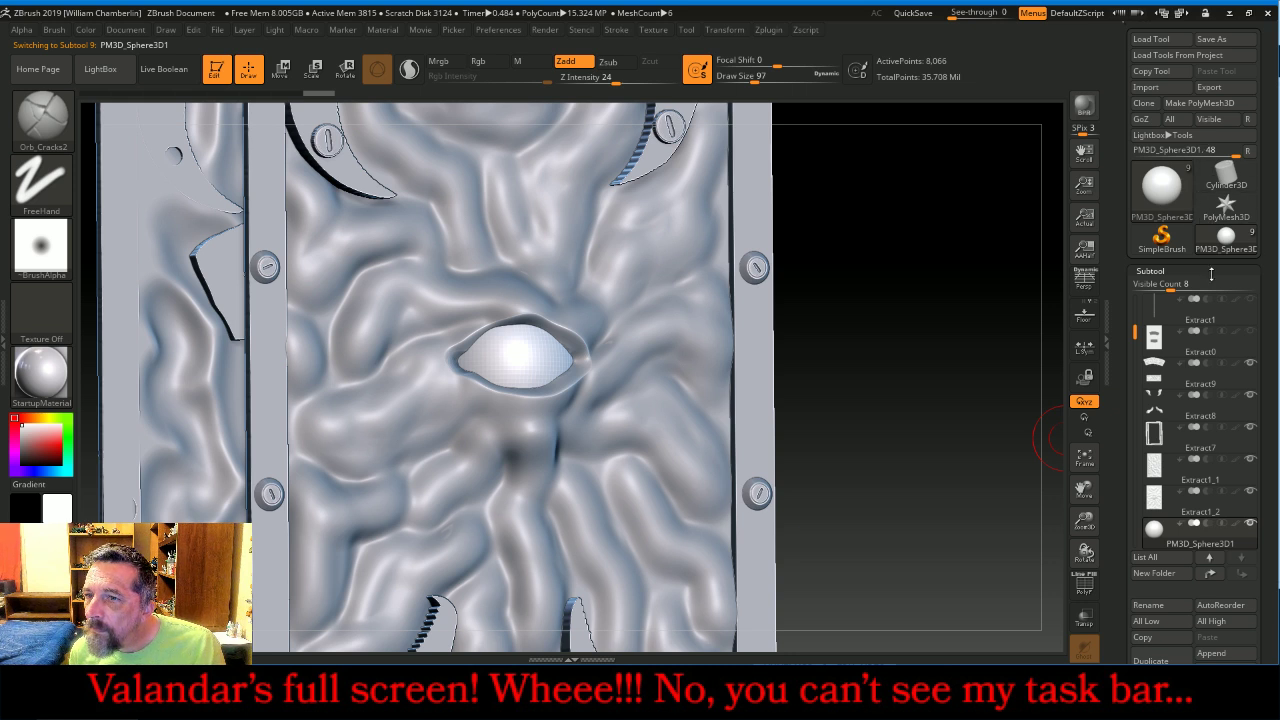
click(1200, 103)
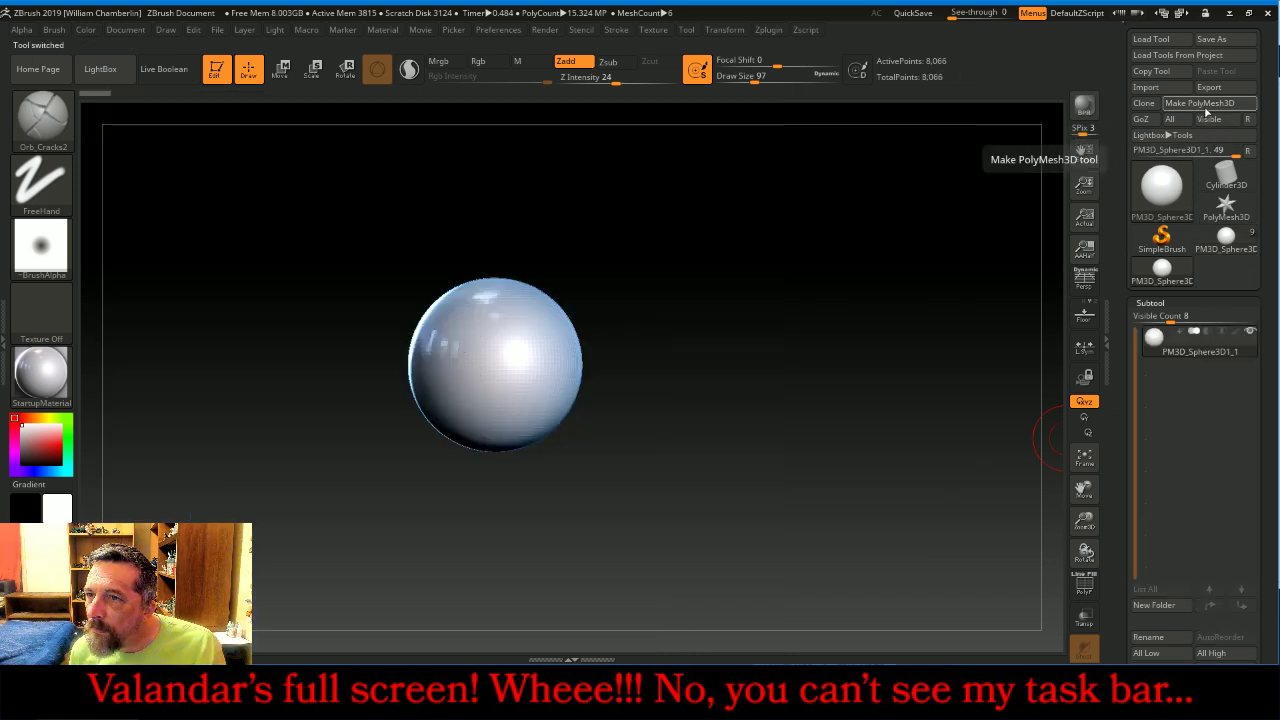
click(1222, 244)
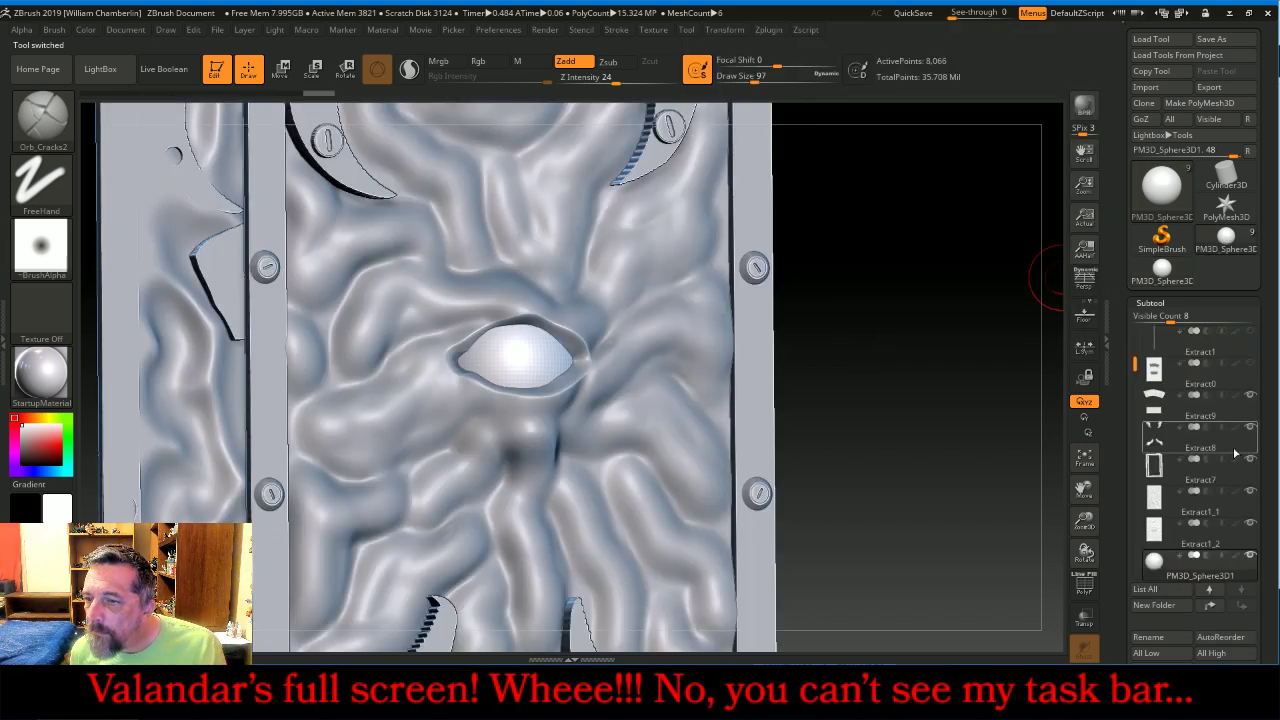
Subdivide the sphere twice and delete its lower subdivision levels.
drag(1273, 459, 1270, 360)
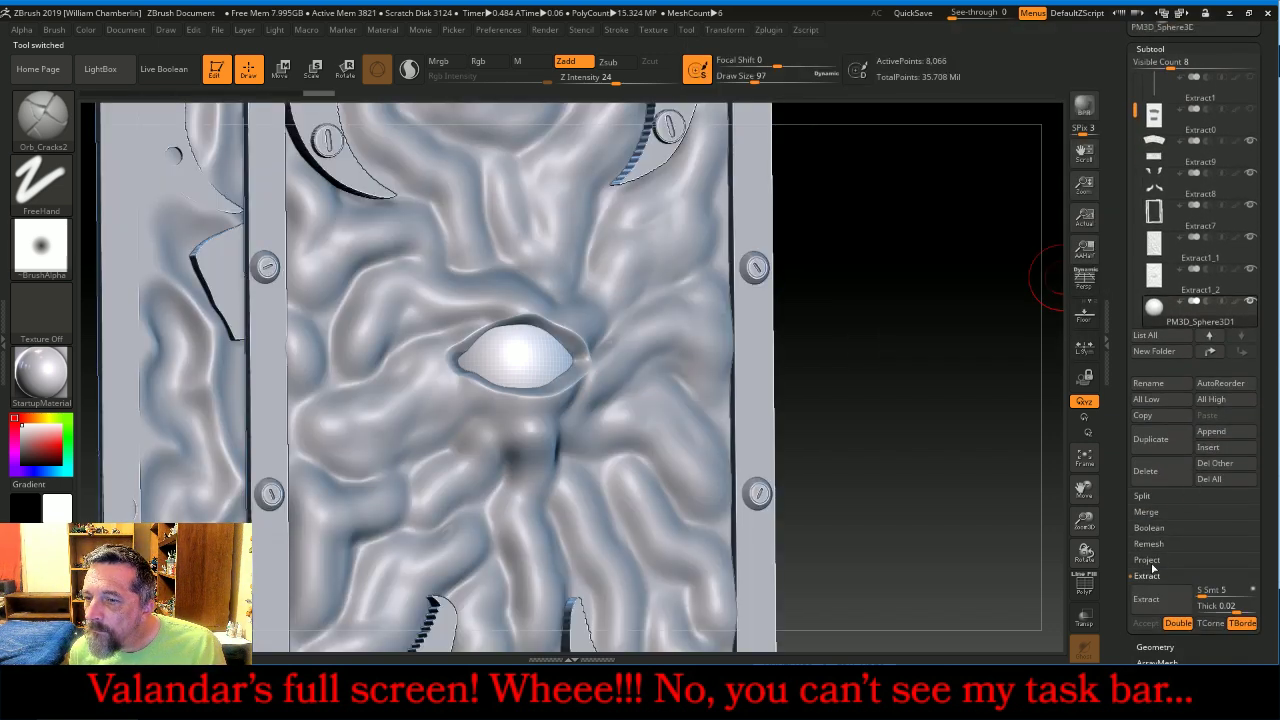
click(1154, 646)
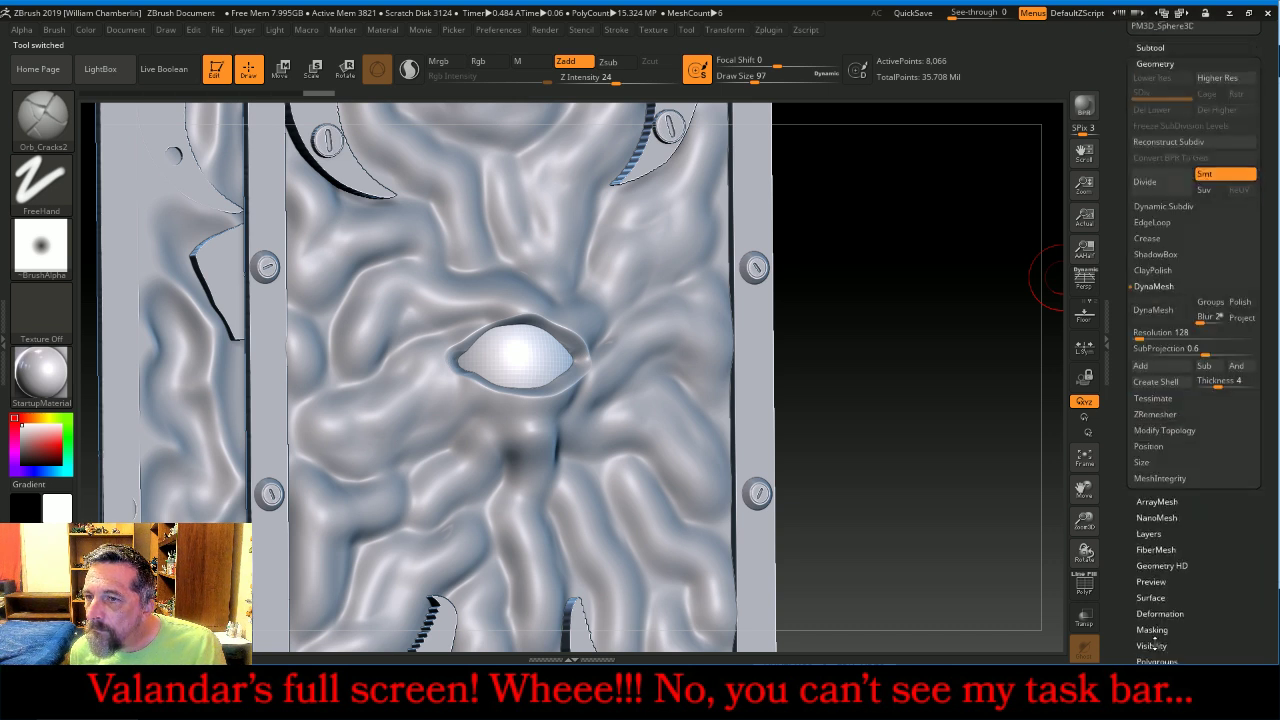
click(1150, 182)
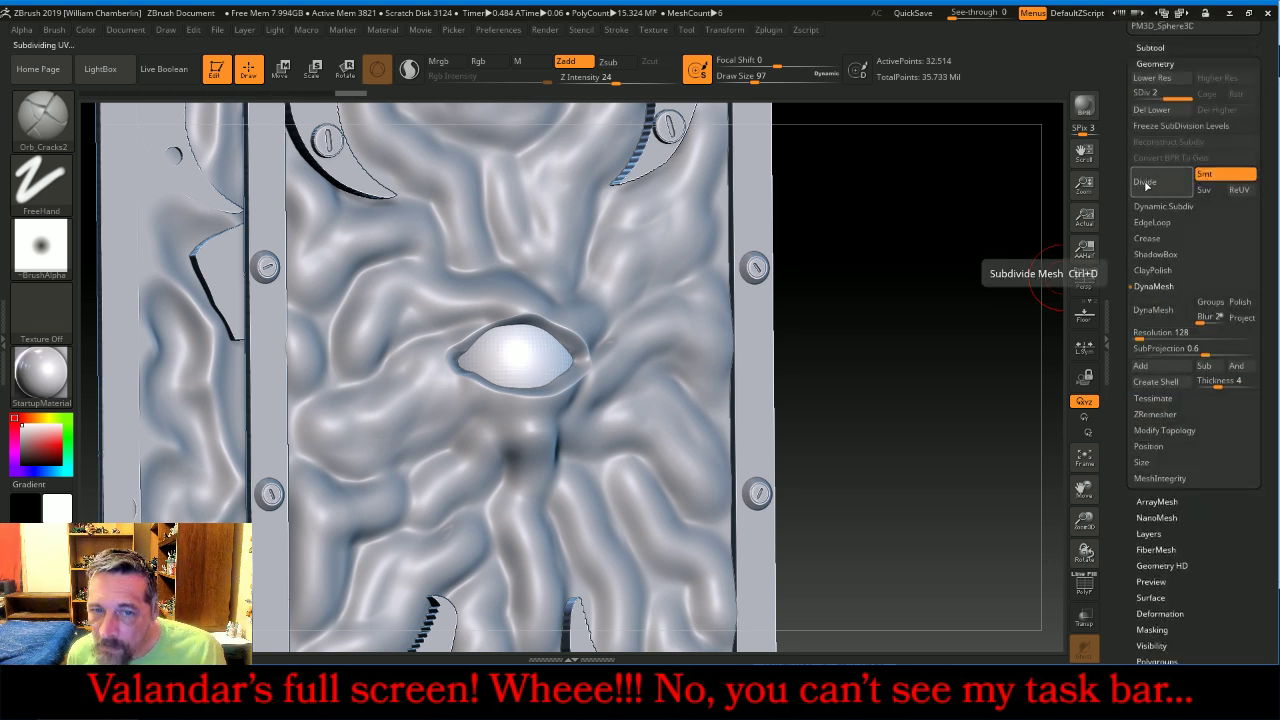
click(1145, 182)
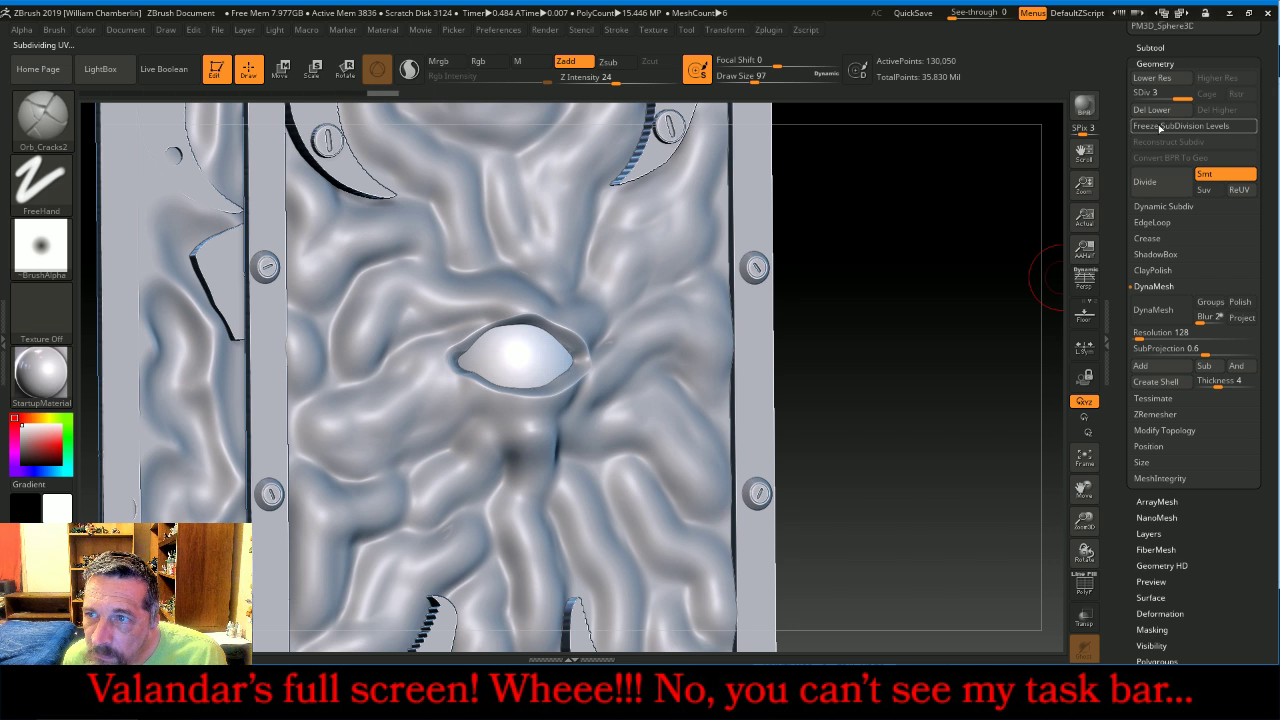
click(1152, 110)
Trim away the part of the sphere behind the cover with the TrimRect brush, working from the side view.
drag(929, 286, 960, 290)
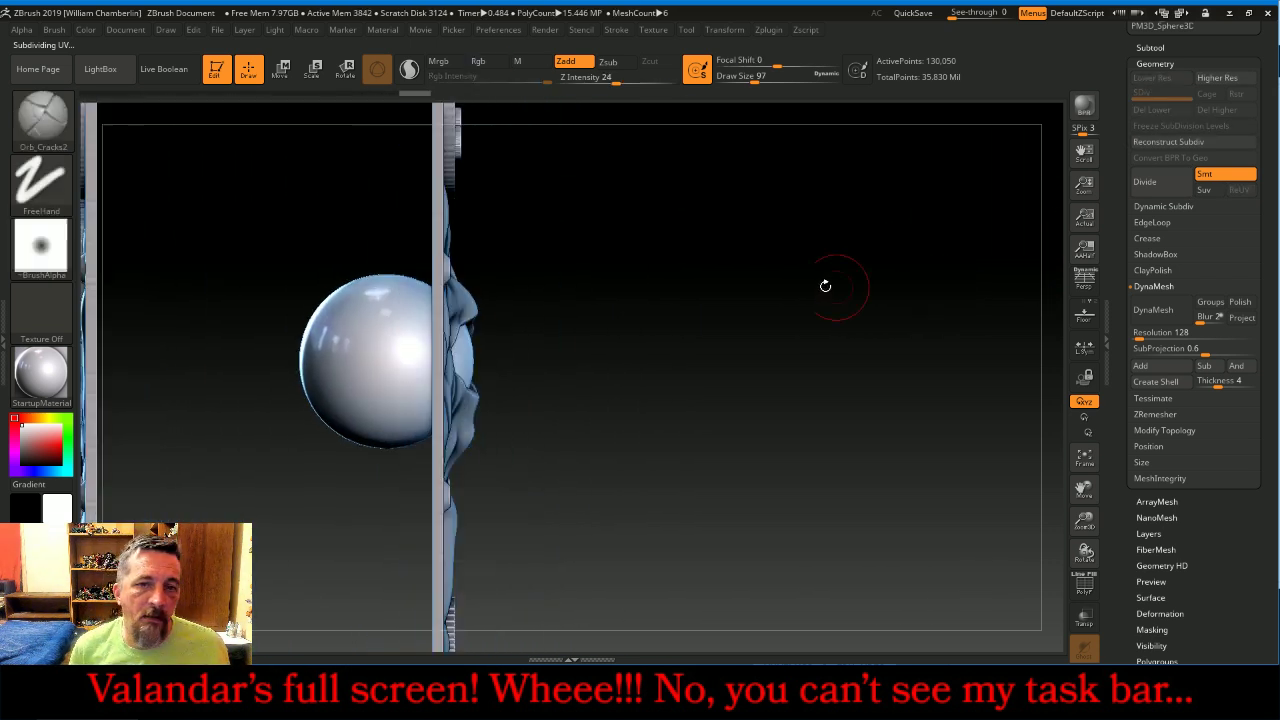
click(42, 118)
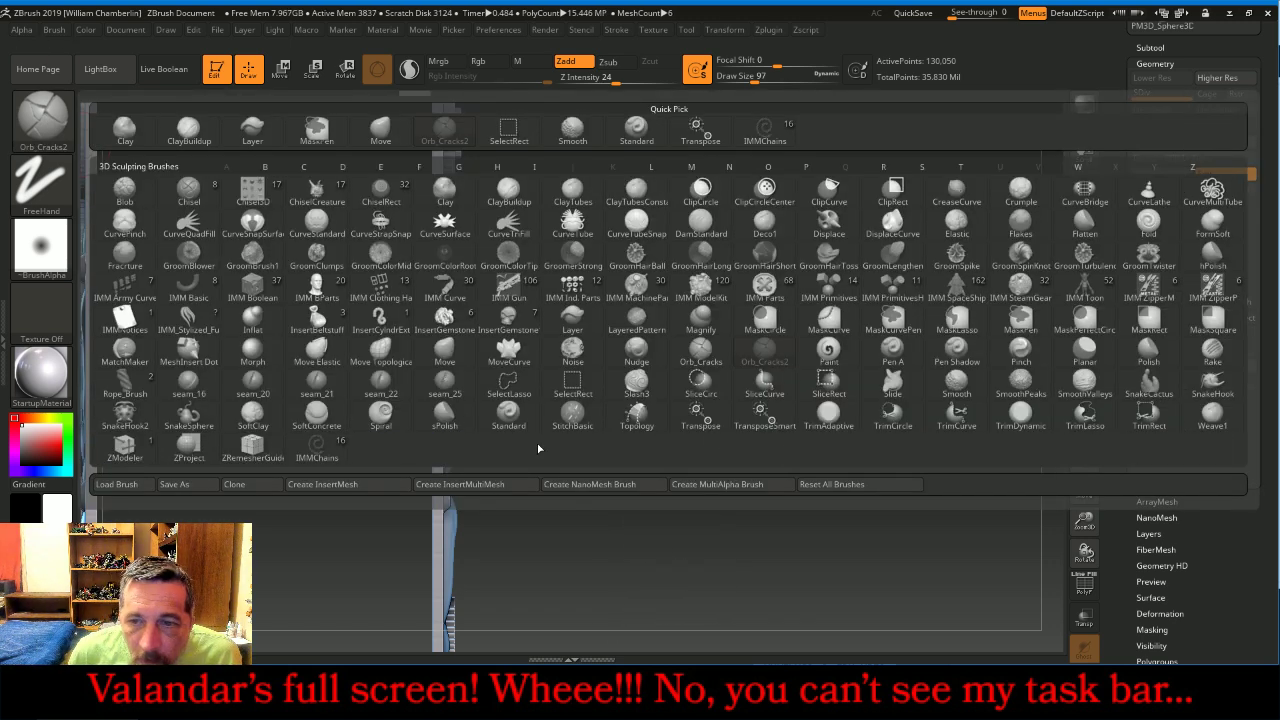
click(1147, 418)
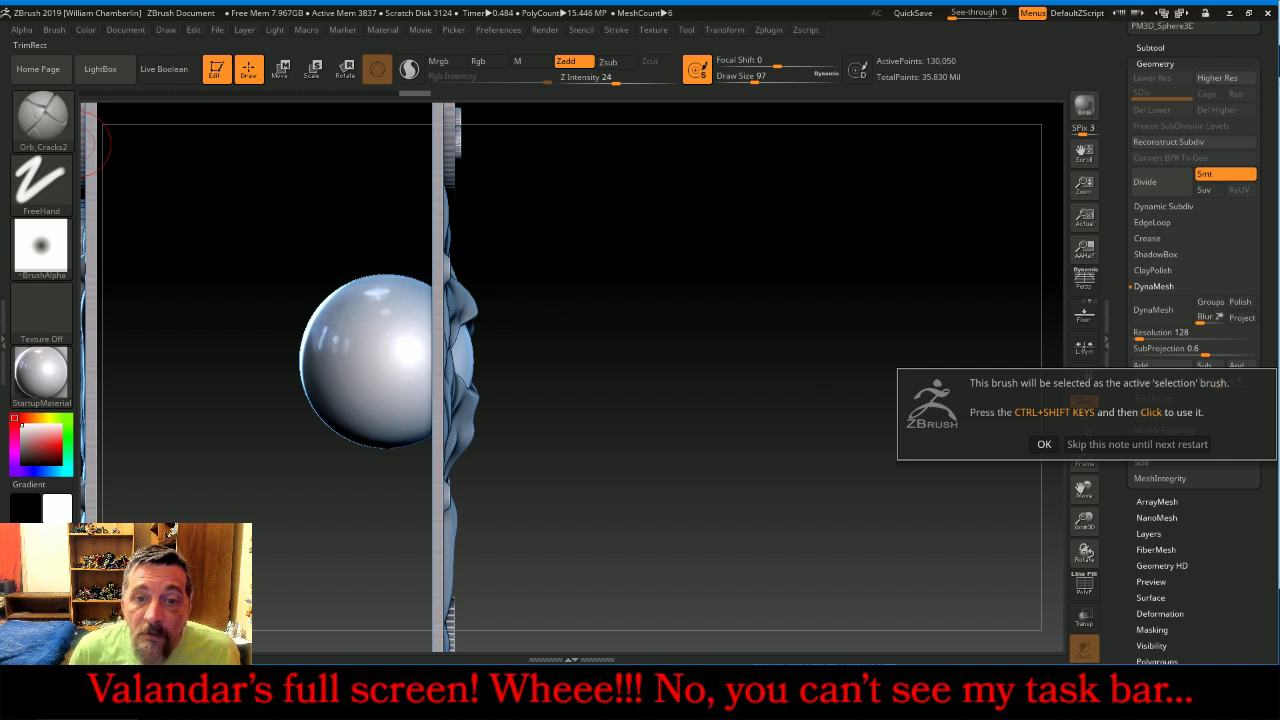
click(1042, 445)
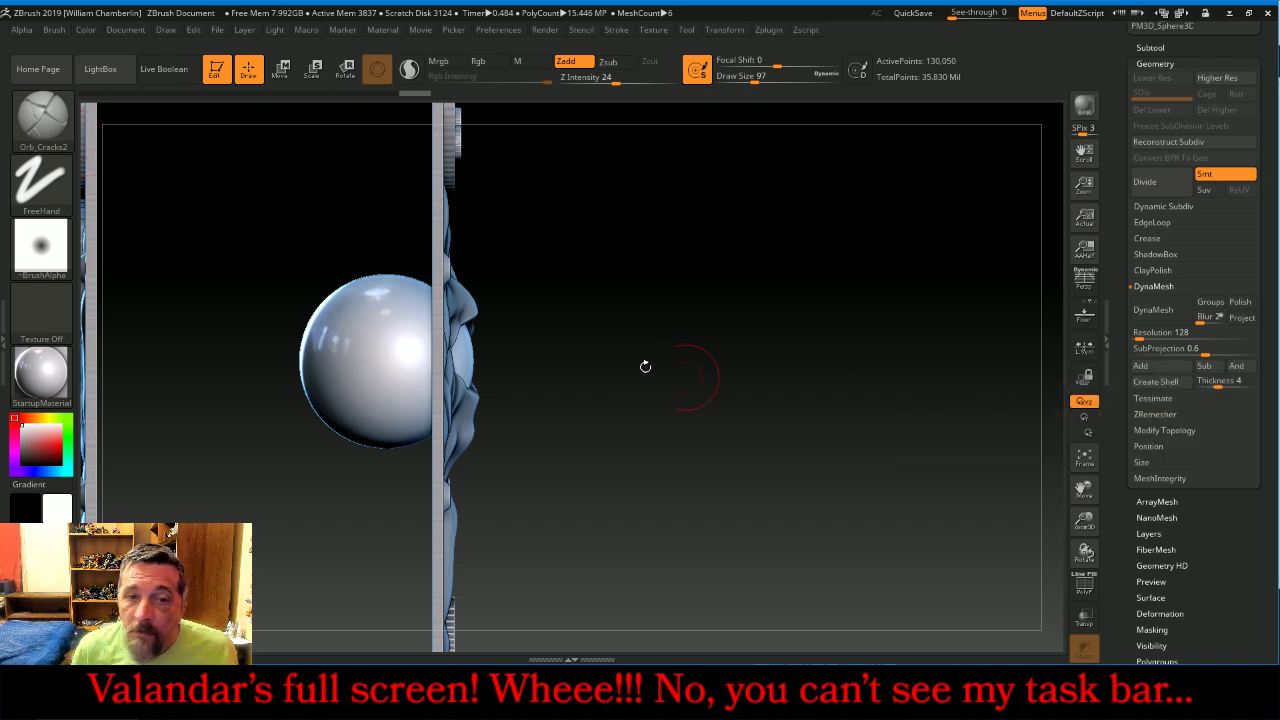
key(ctrl+shift)
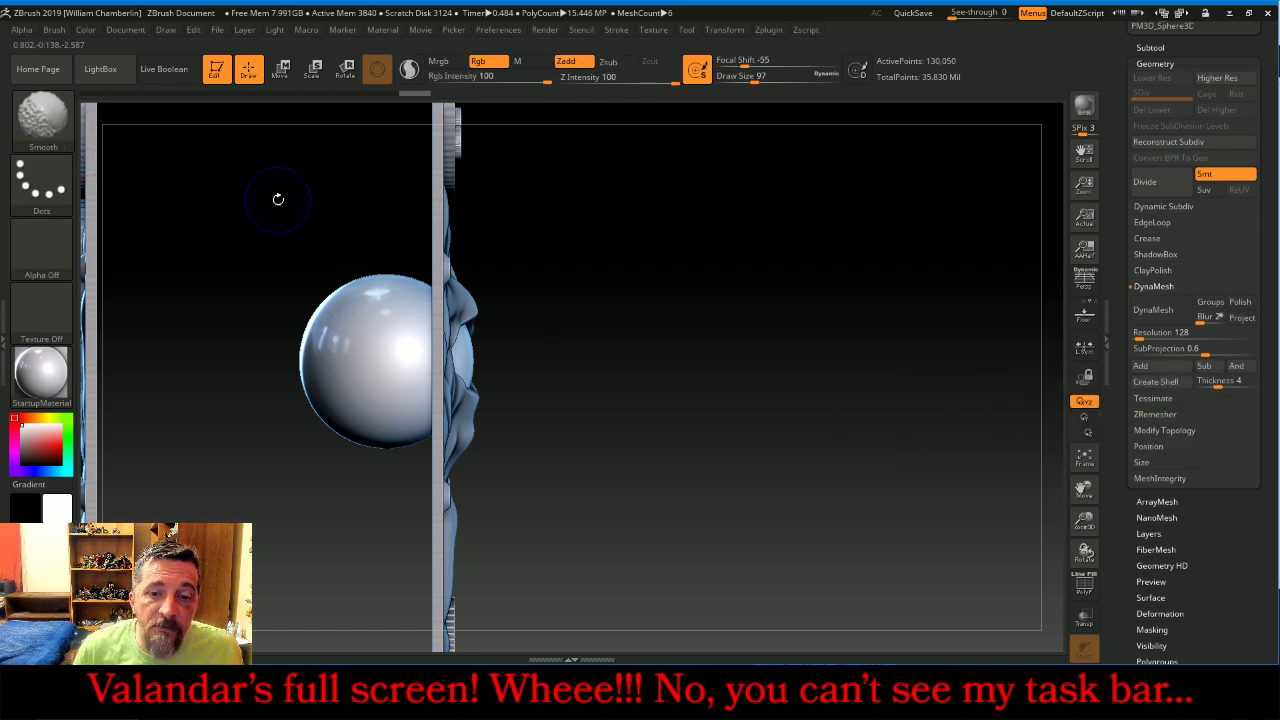
ctrl+shift+drag(271, 197, 436, 498)
Try flattening a round iris on the eyeball with the Polish brush at Z Intensity 100, first with Zadd and again with Zsub.
mouse_move(697, 357)
mouse_down()
mouse_move(880, 337)
mouse_move(949, 363)
mouse_up()
drag(1086, 522, 1088, 572)
shift+drag(1023, 510, 1015, 492)
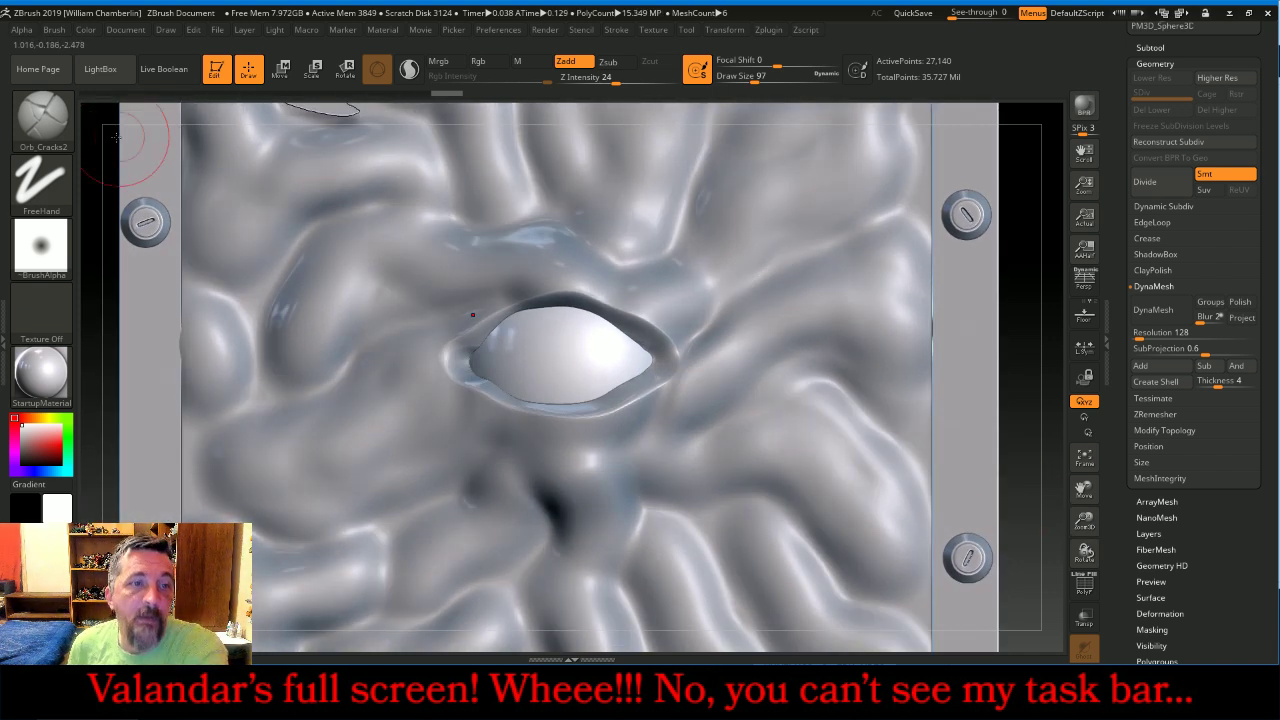
click(55, 125)
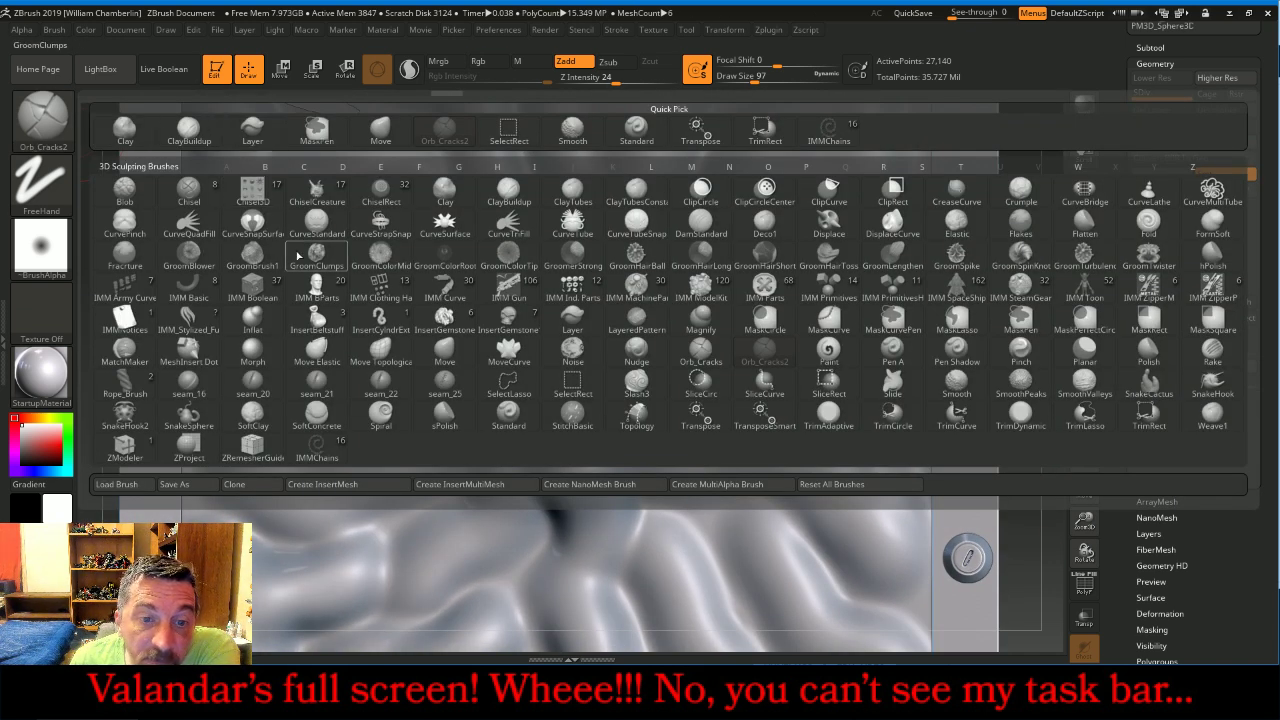
click(1148, 352)
drag(617, 75, 690, 76)
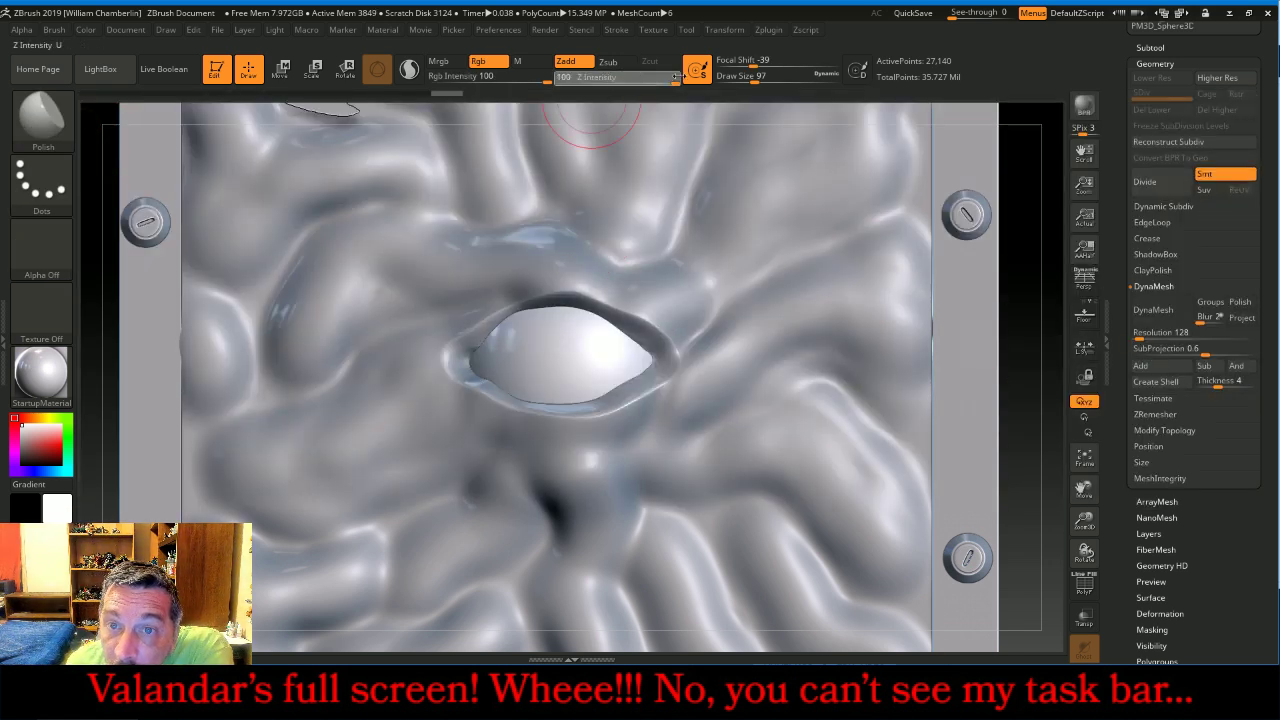
drag(564, 355, 563, 360)
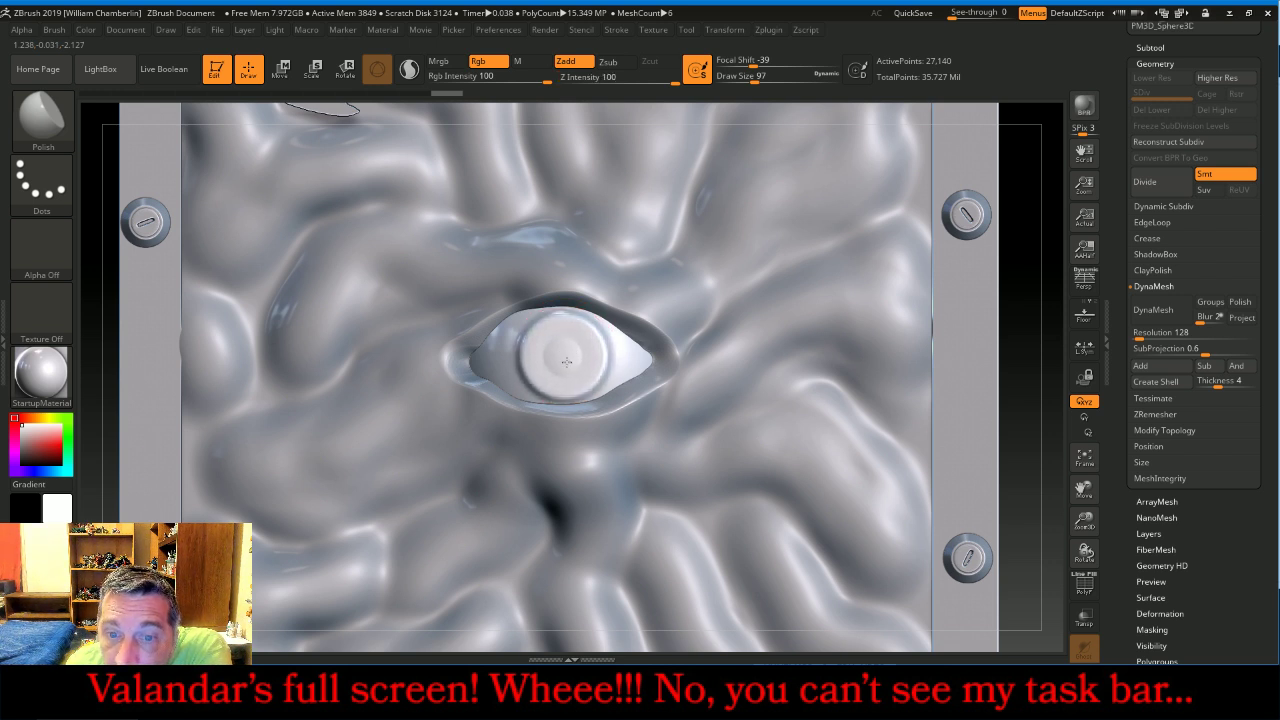
drag(557, 362, 552, 353)
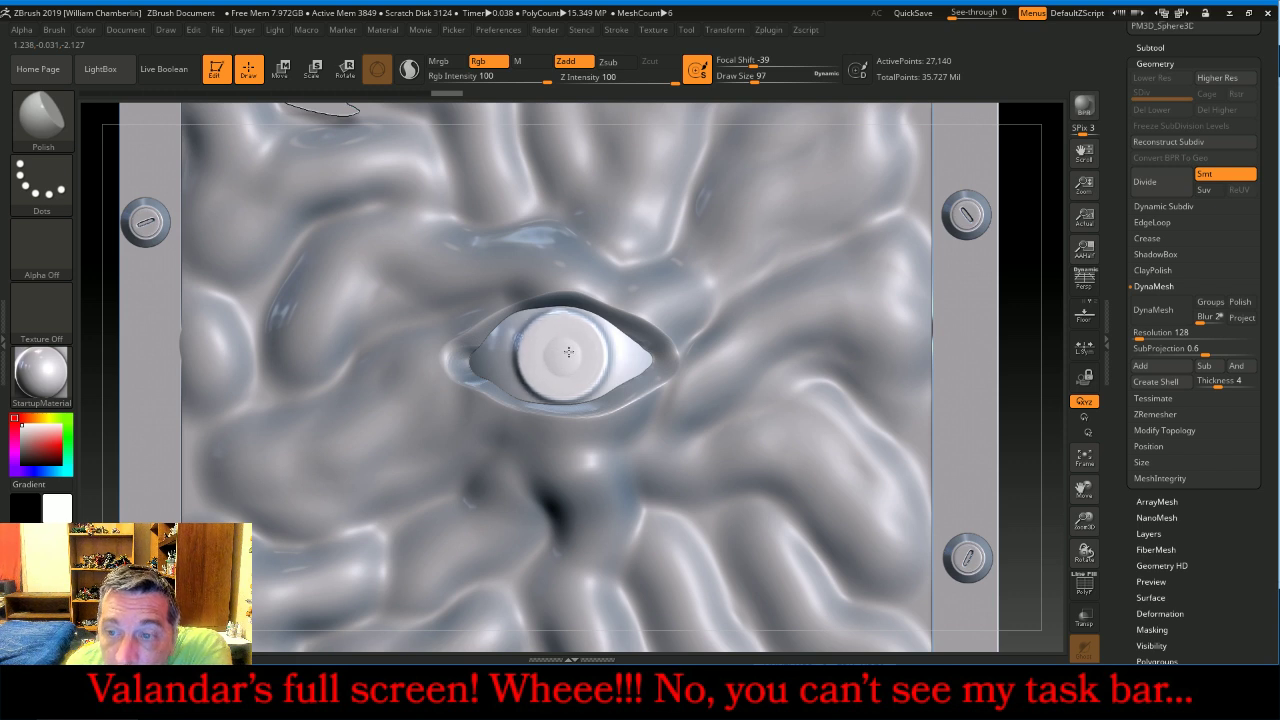
drag(1015, 383, 1047, 388)
key(ctrl+z)
drag(954, 341, 909, 347)
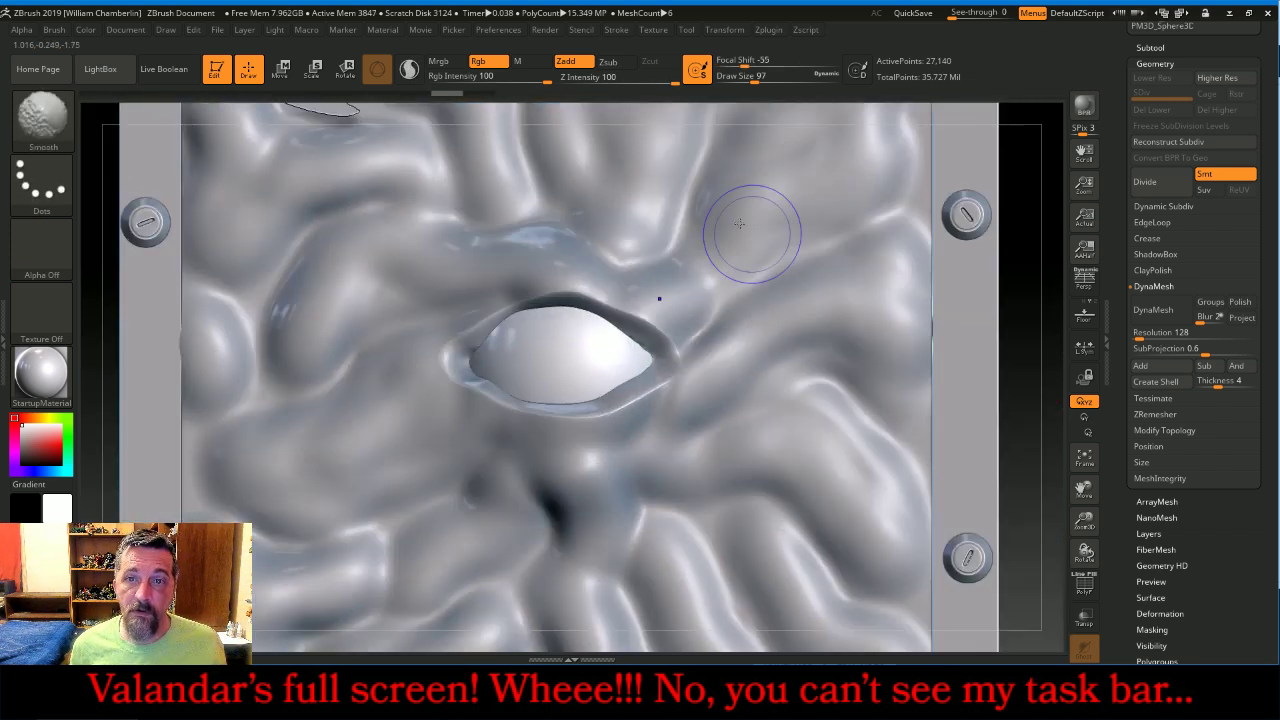
click(612, 62)
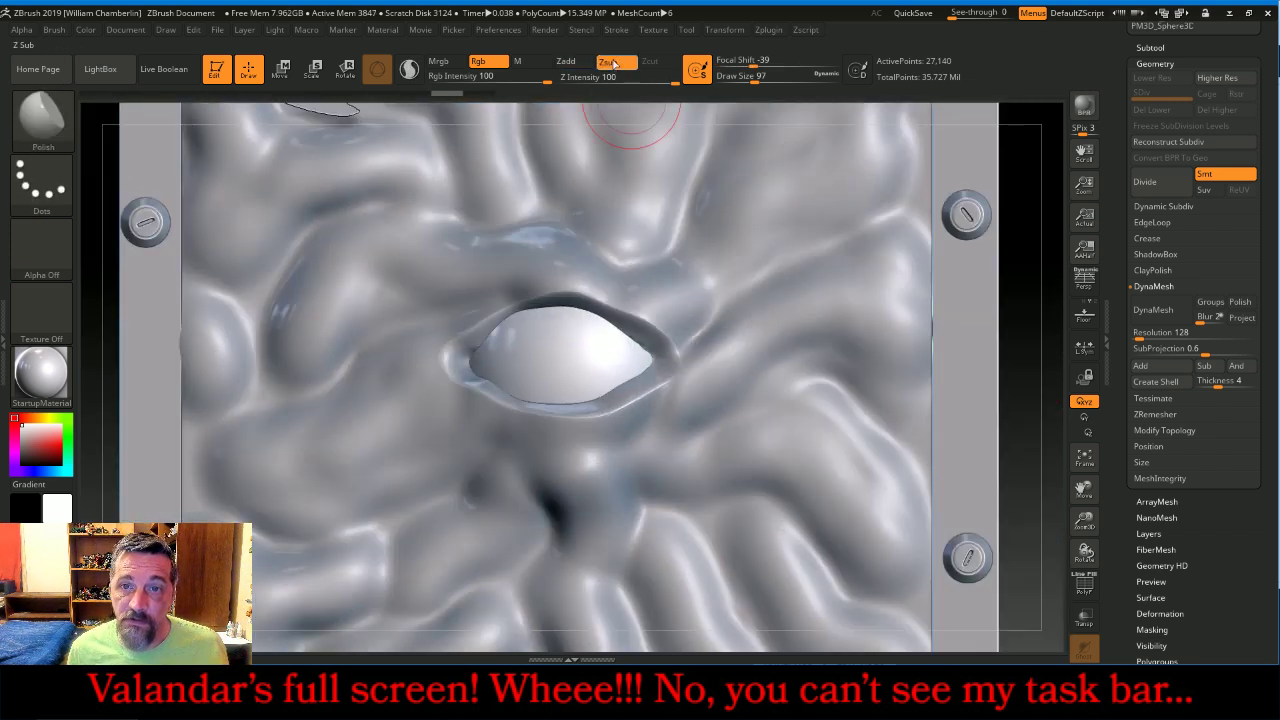
click(560, 356)
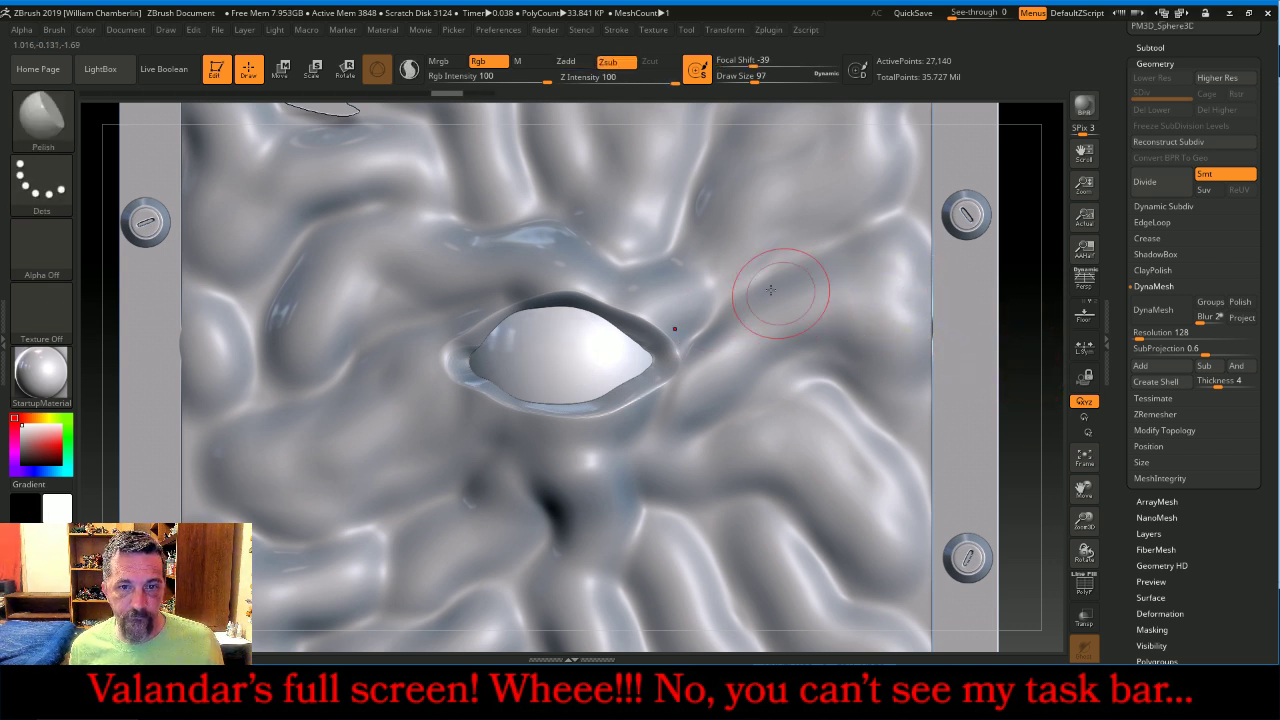
Place a circular mask on the eyeball using the MaskPen brush with the DragDot stroke and a Draw Size of 177.
key(ctrl)
click(56, 124)
click(44, 180)
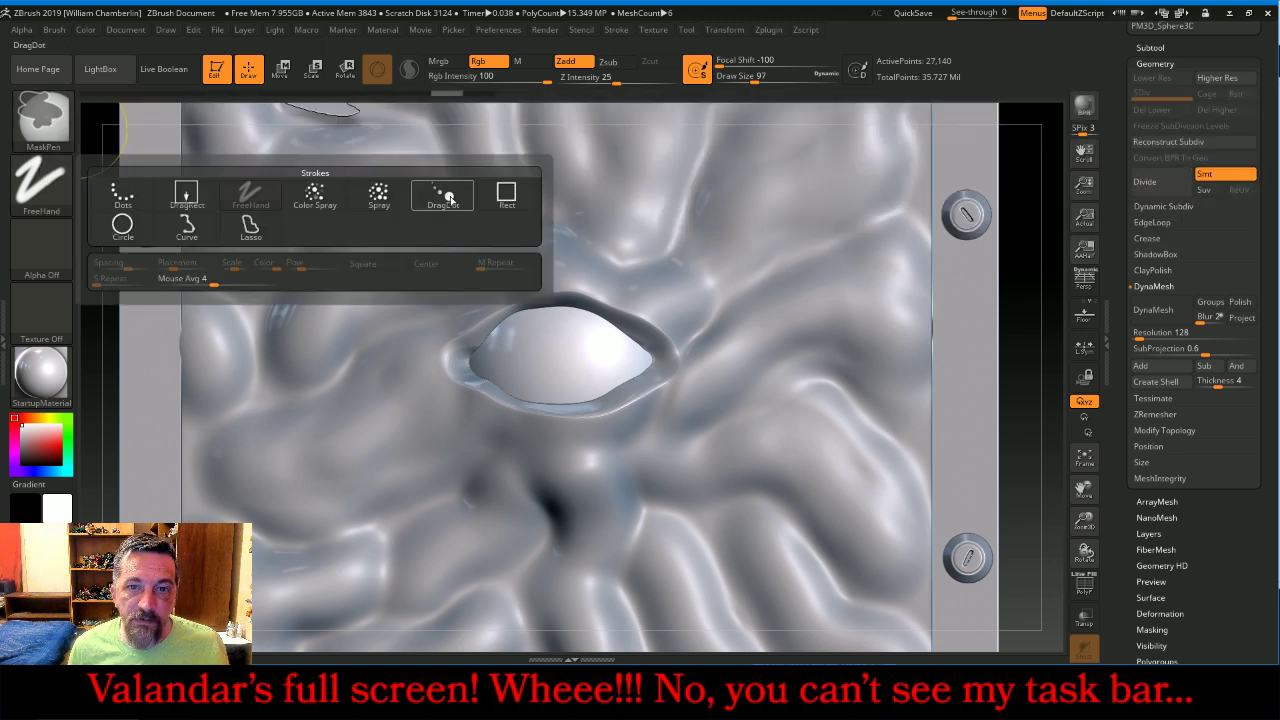
click(455, 201)
drag(752, 80, 768, 80)
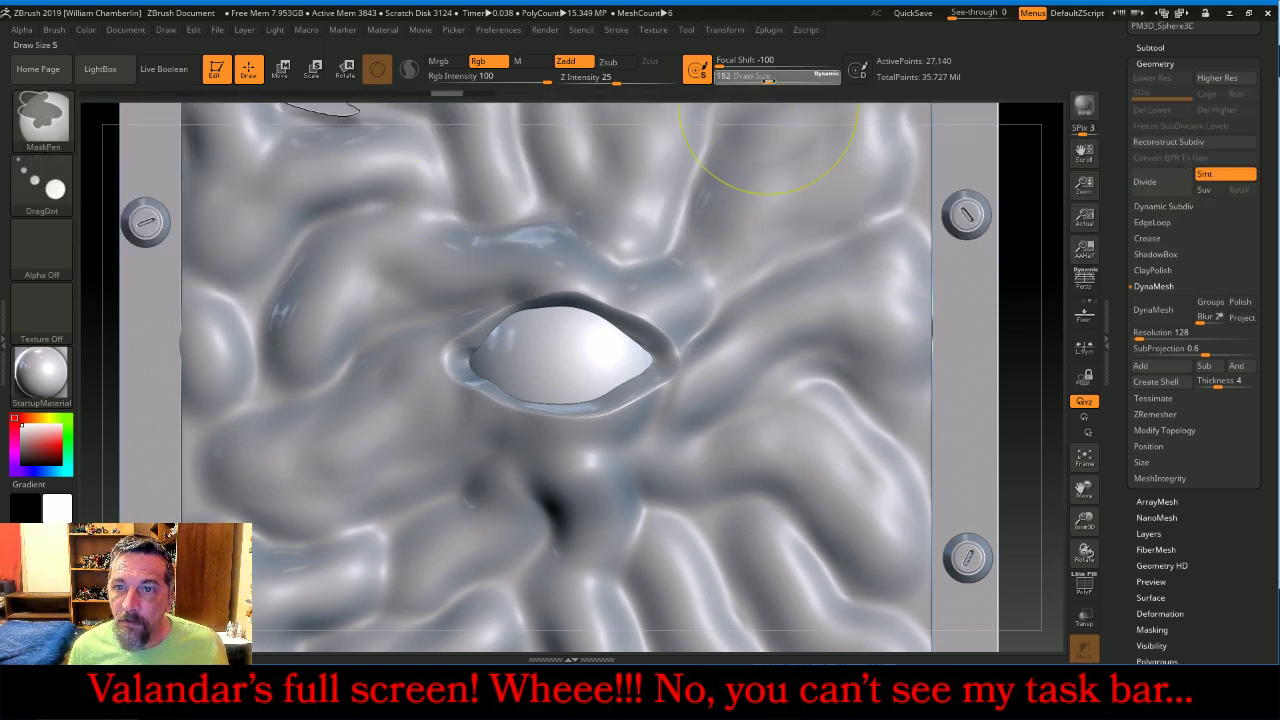
click(555, 329)
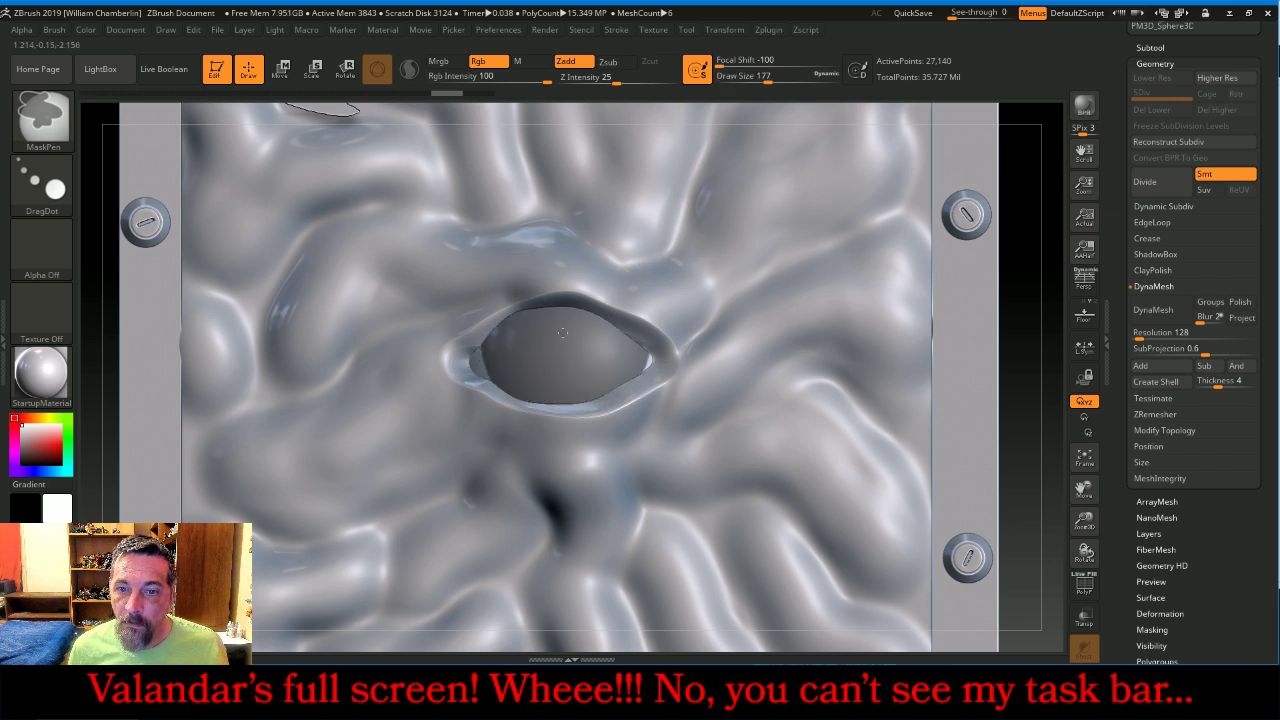
Clear the eyeball mask and place a smaller circular iris mask with the MaskPen brush at Draw Size 104.
ctrl+drag(1031, 357, 1016, 347)
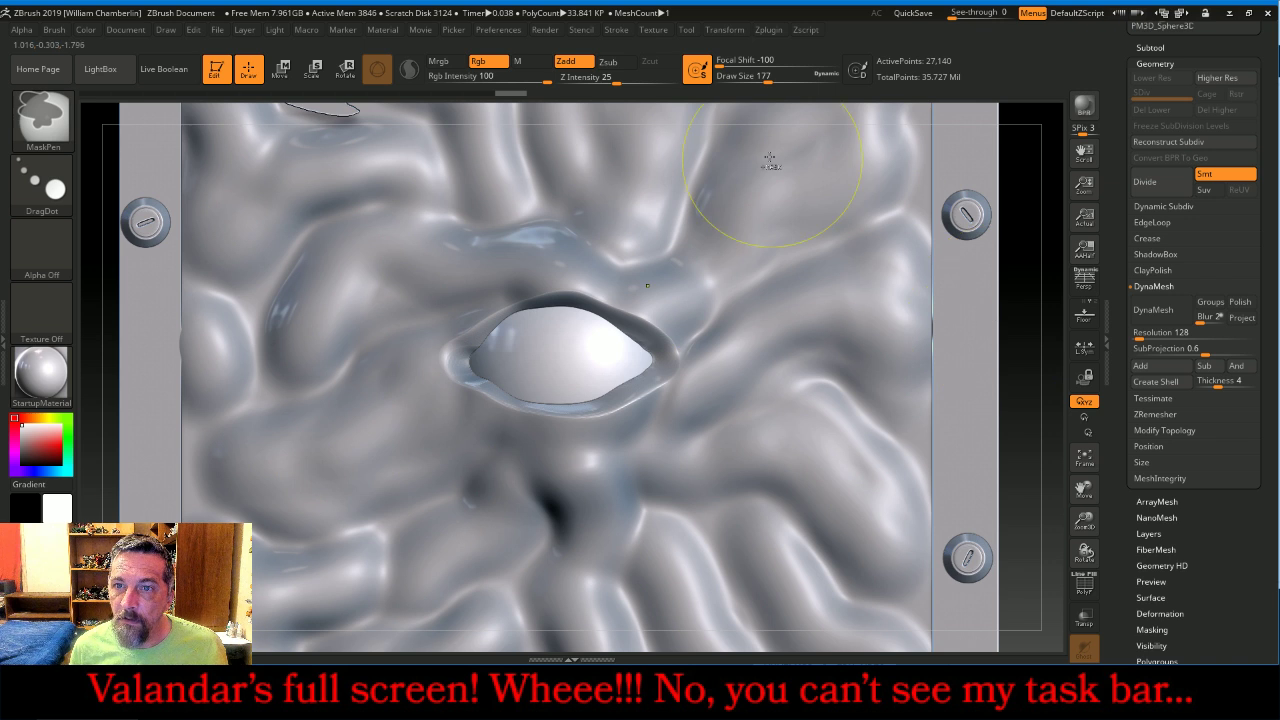
drag(768, 80, 754, 80)
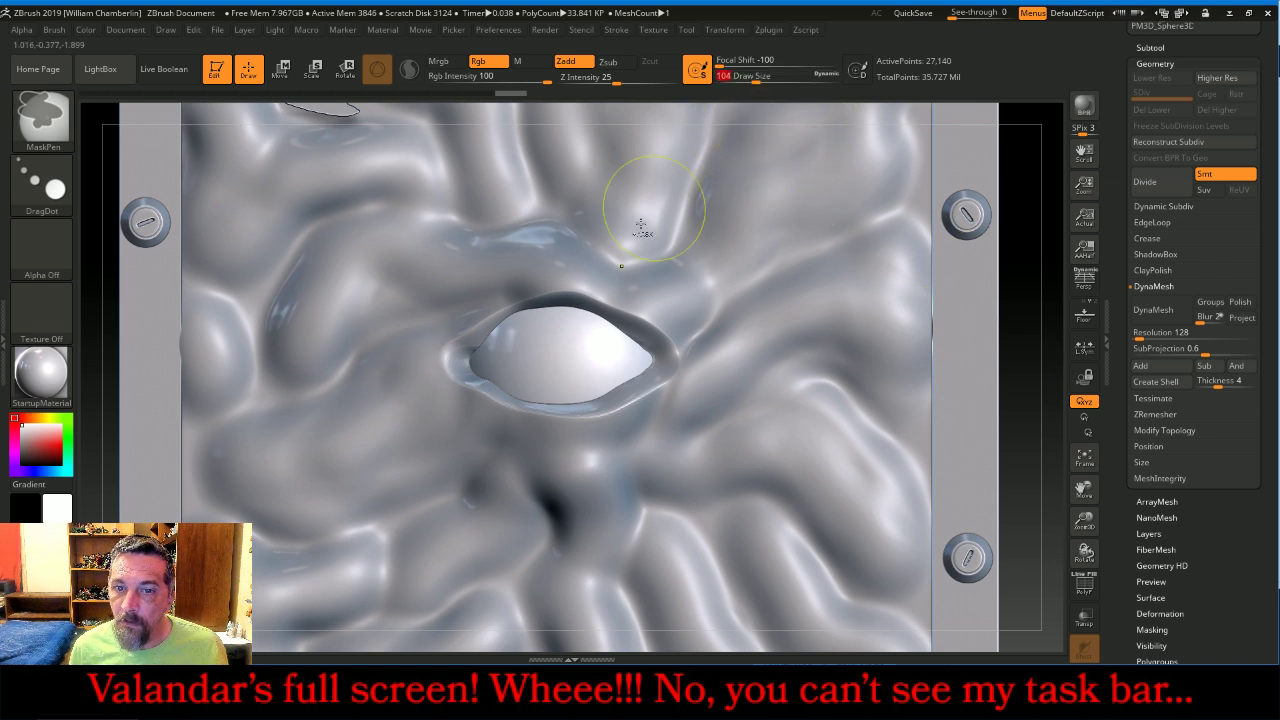
click(553, 341)
drag(553, 341, 557, 344)
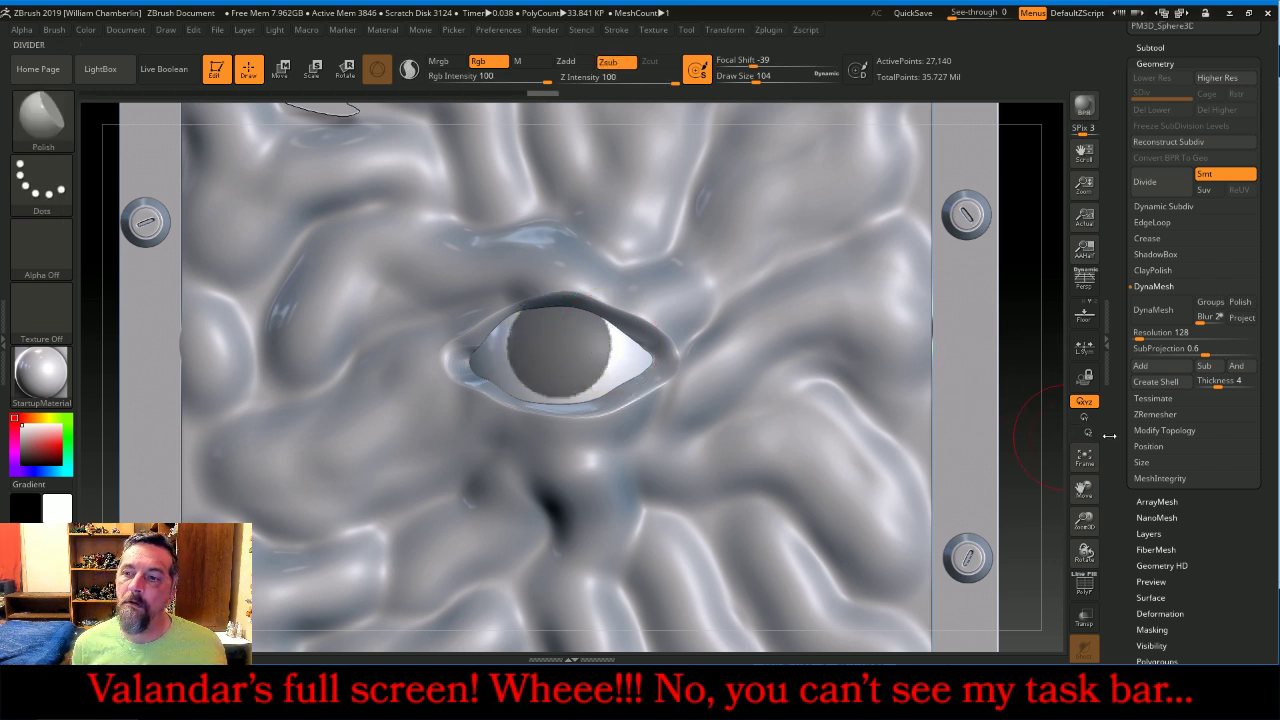
Raise the unmasked part of the eyeball around the iris with the Inflate deformation.
drag(1219, 525, 1222, 409)
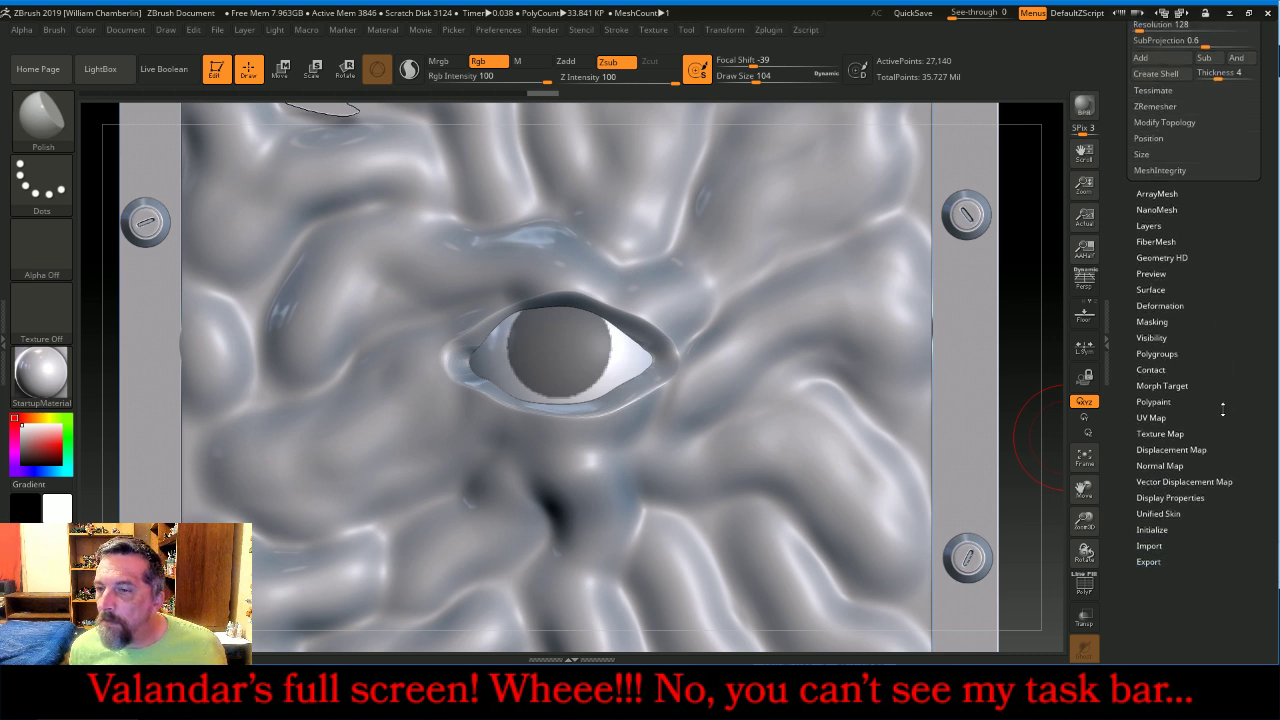
click(1180, 306)
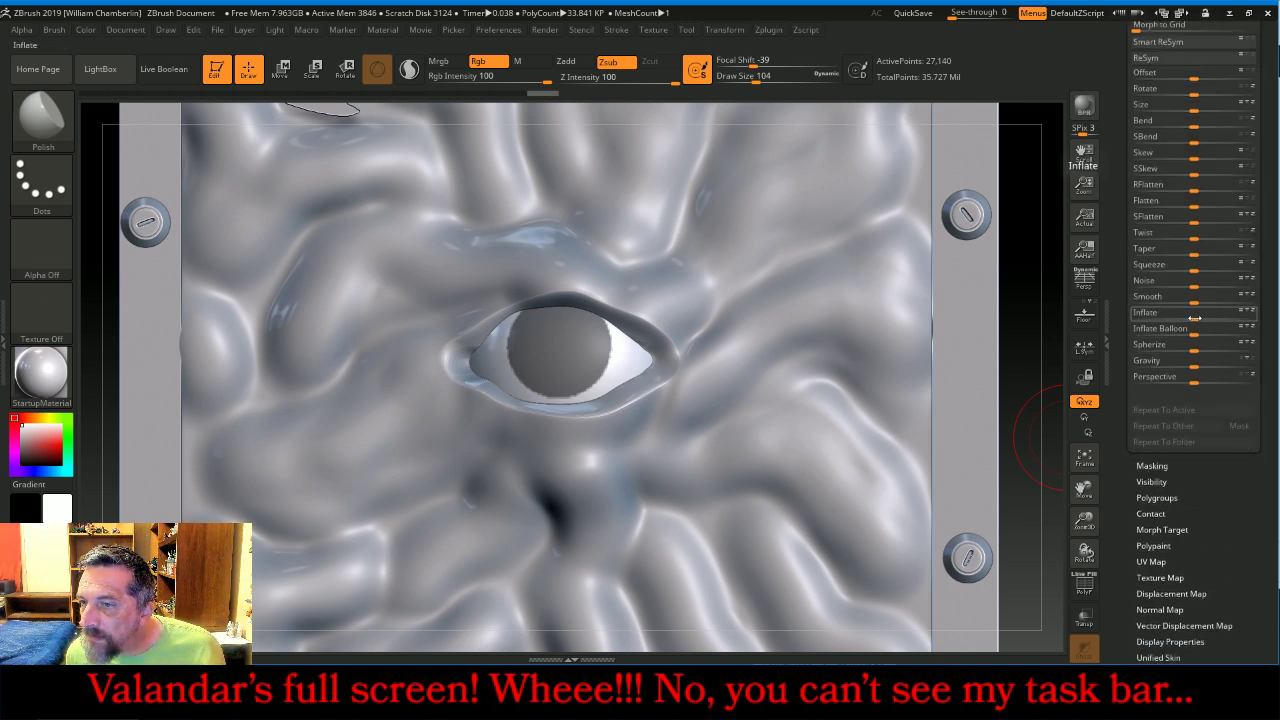
drag(1195, 318, 1194, 318)
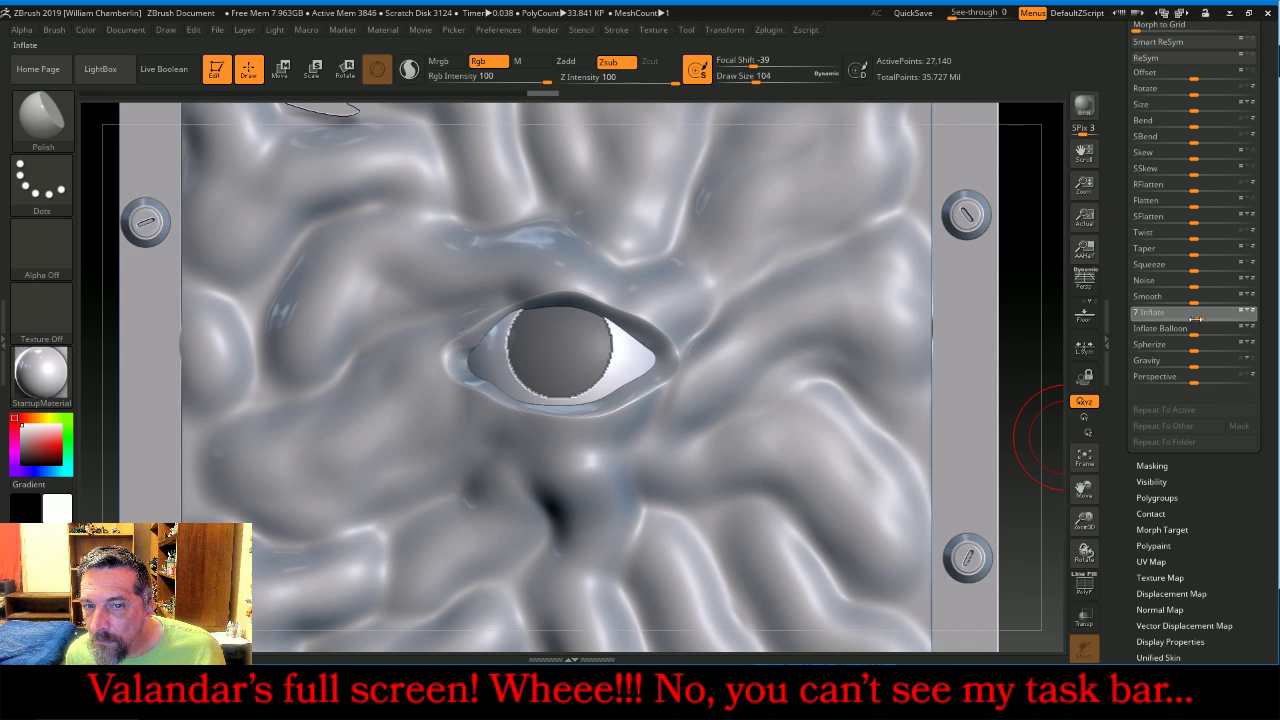
drag(1199, 317, 1200, 317)
Invert and blur the mask, sink the iris with a negative Inflate deformation, and clear the mask.
click(1153, 466)
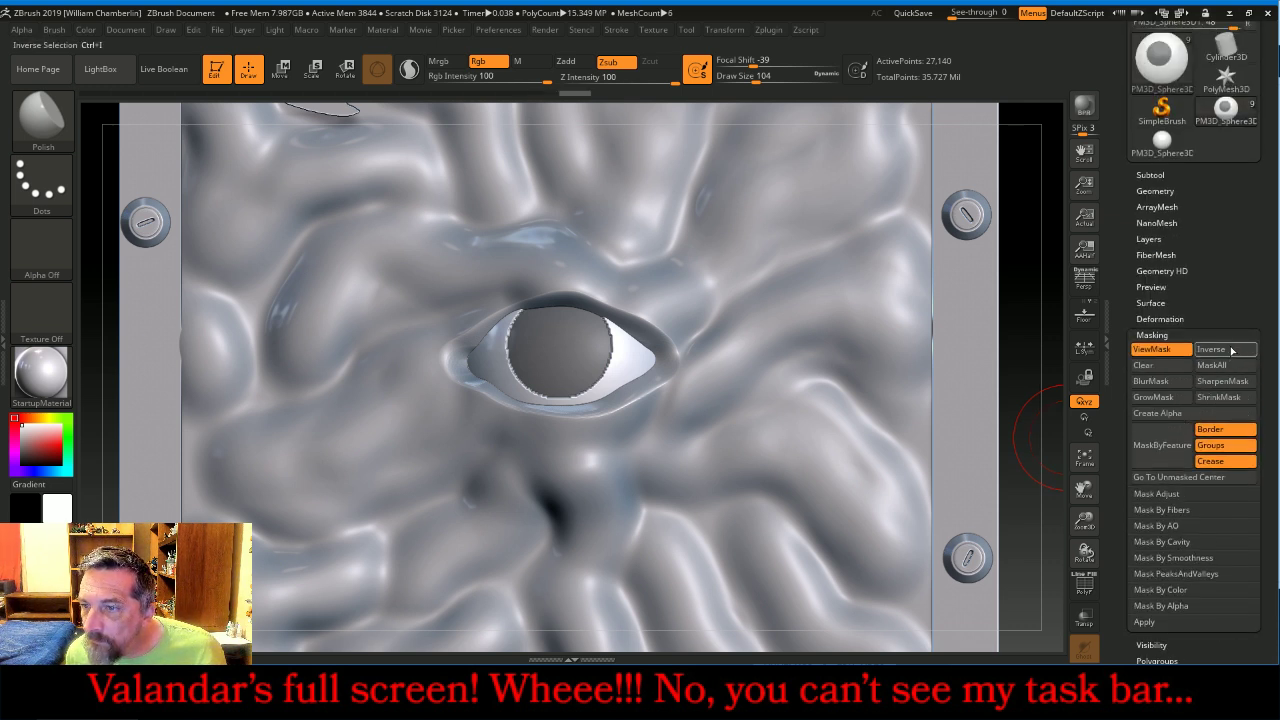
click(1212, 349)
click(1152, 381)
click(1168, 318)
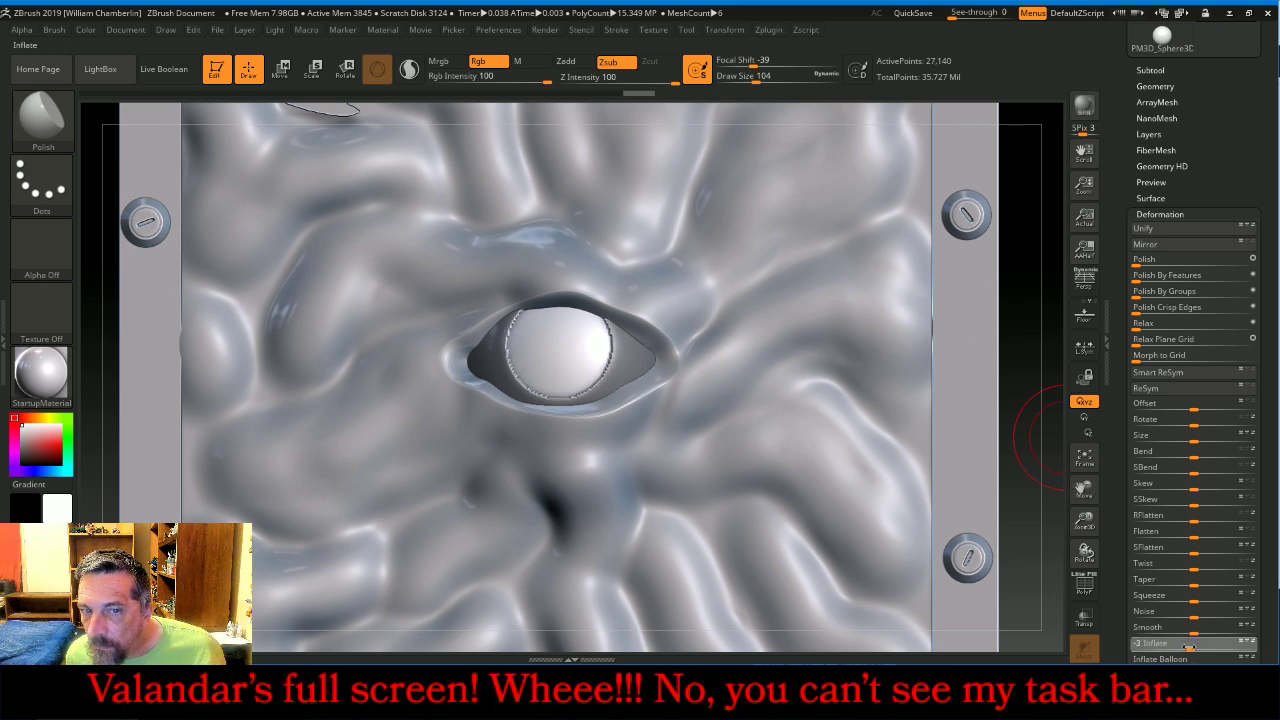
drag(1185, 647, 1178, 645)
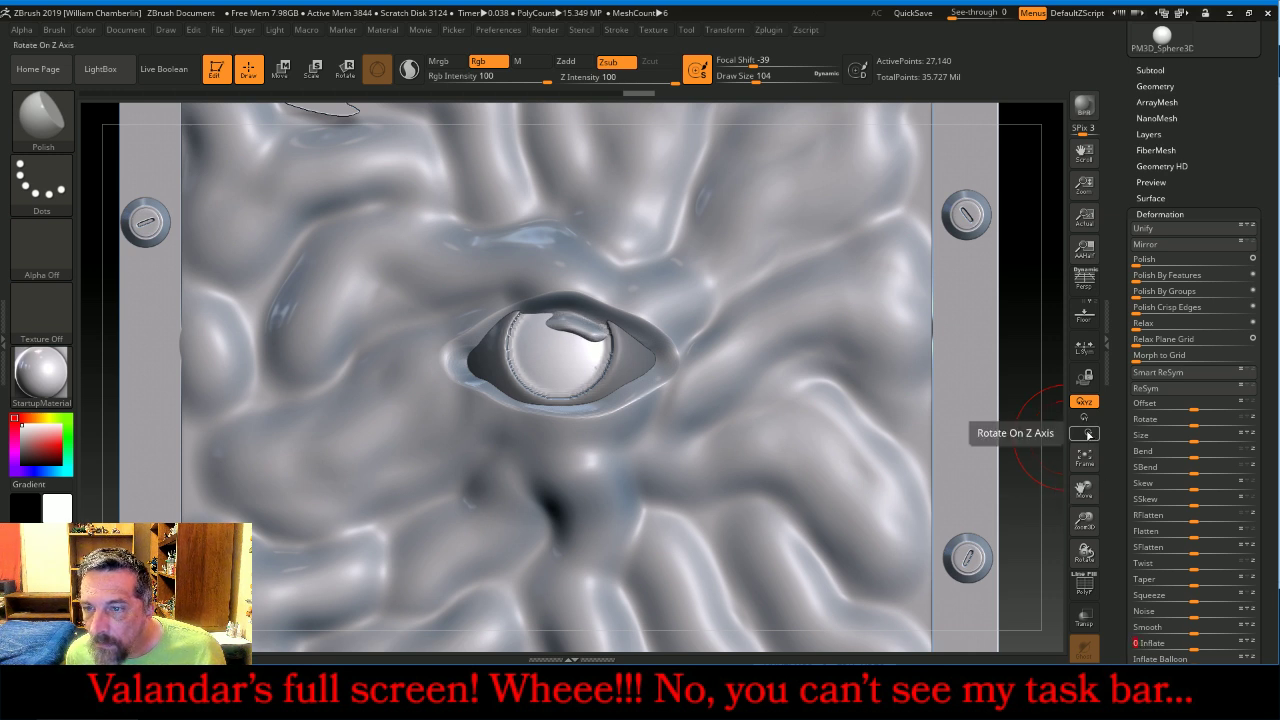
ctrl+drag(1031, 328, 1037, 370)
Push the textured cover's surface poking through the iris back behind the eyeball, using the Inflat brush with Zsub at Draw Size 60.
drag(1229, 202, 1231, 276)
click(1155, 339)
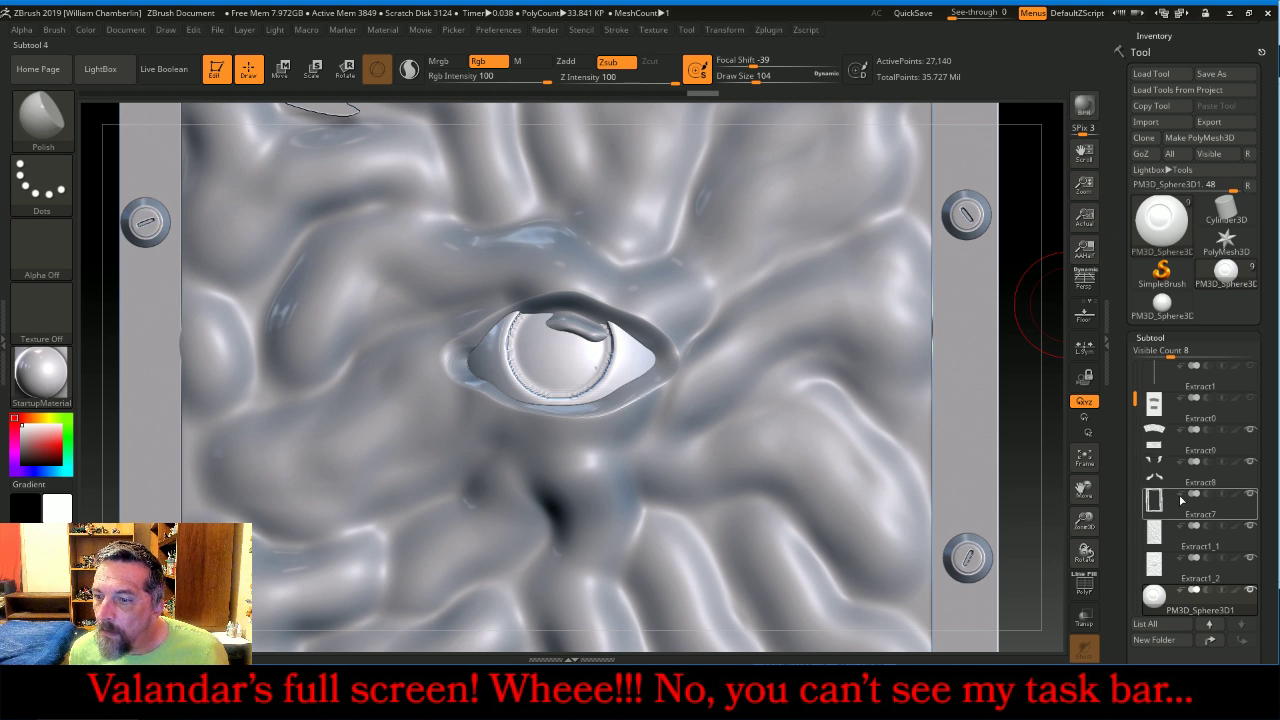
click(1198, 564)
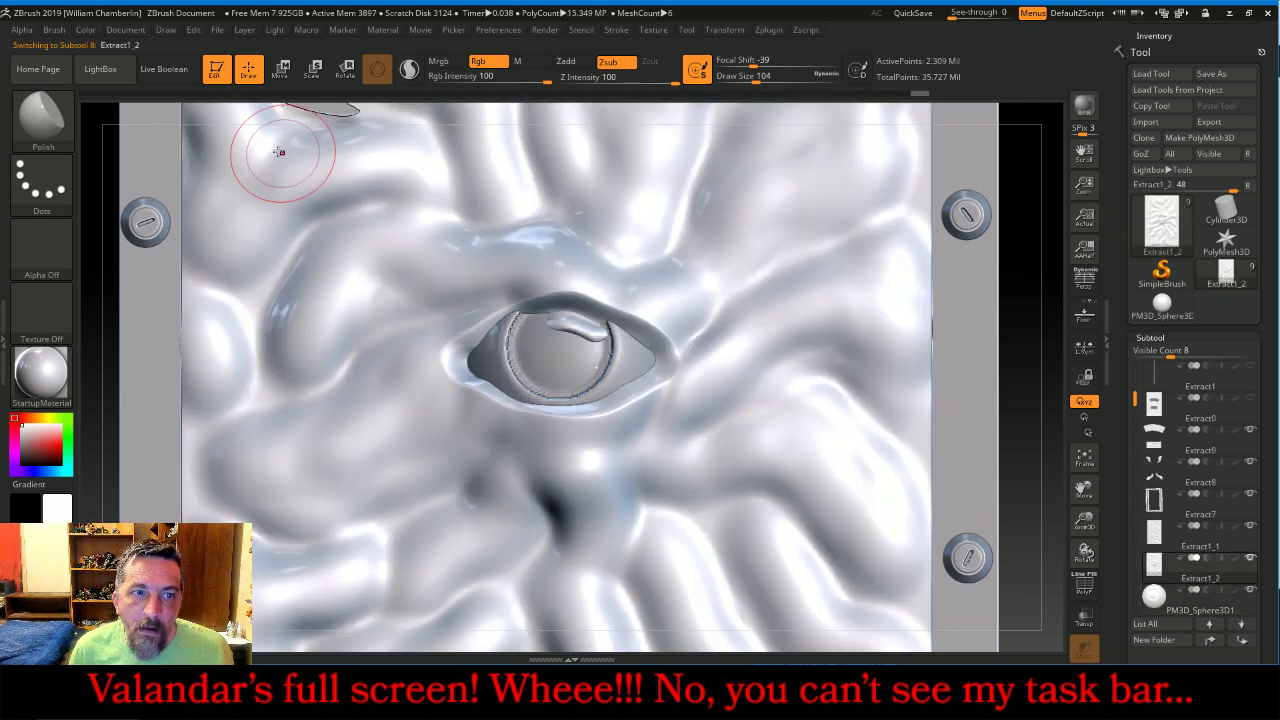
click(41, 115)
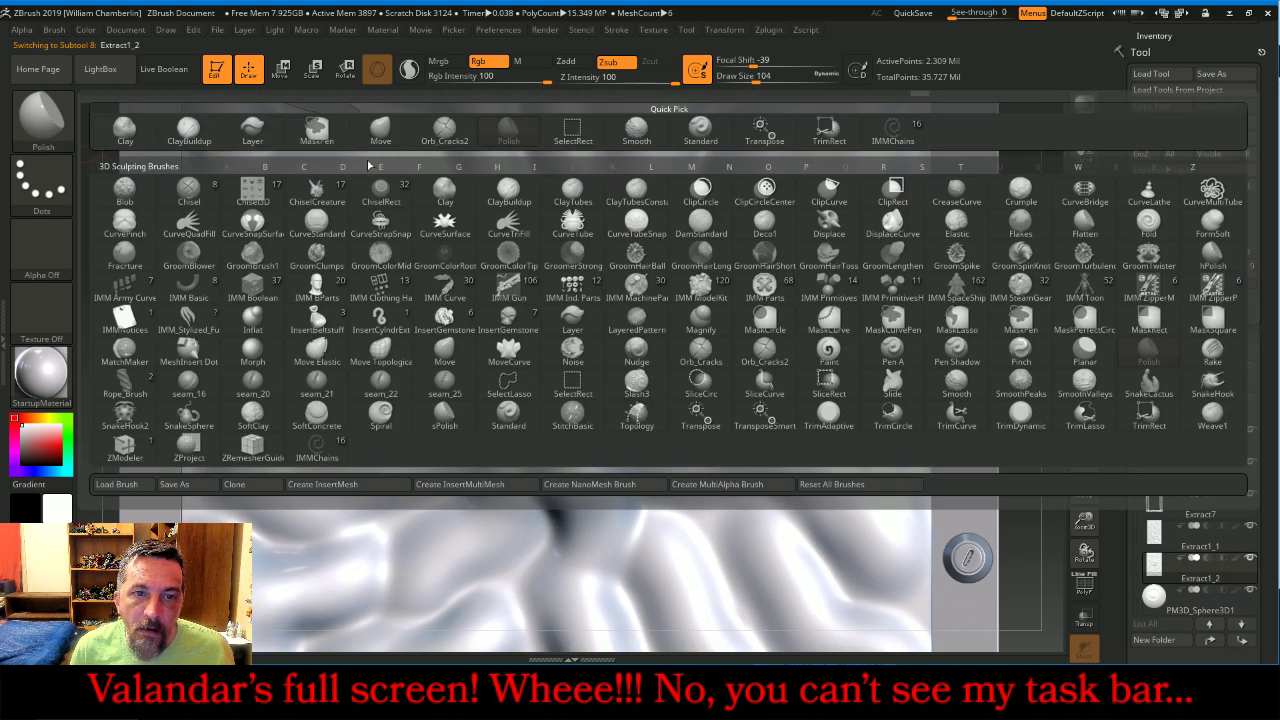
click(252, 316)
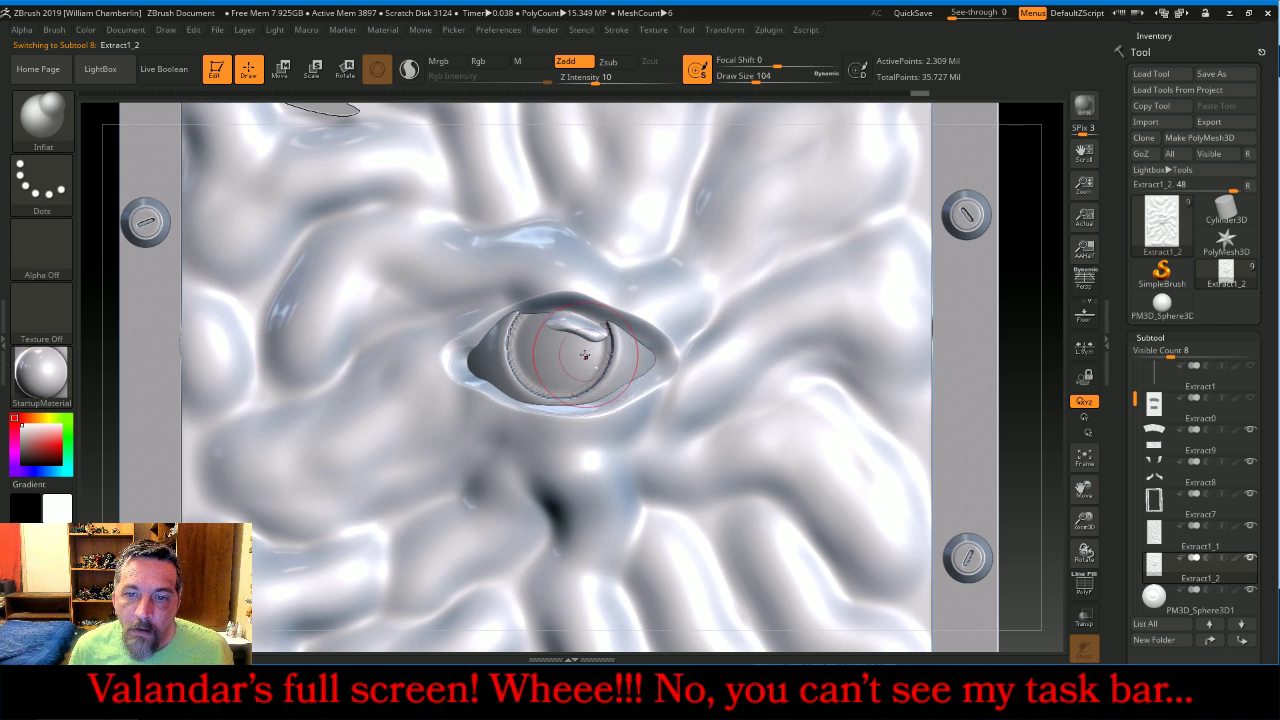
key(bracketleft)
key(bracketleft)
key(bracketleft)
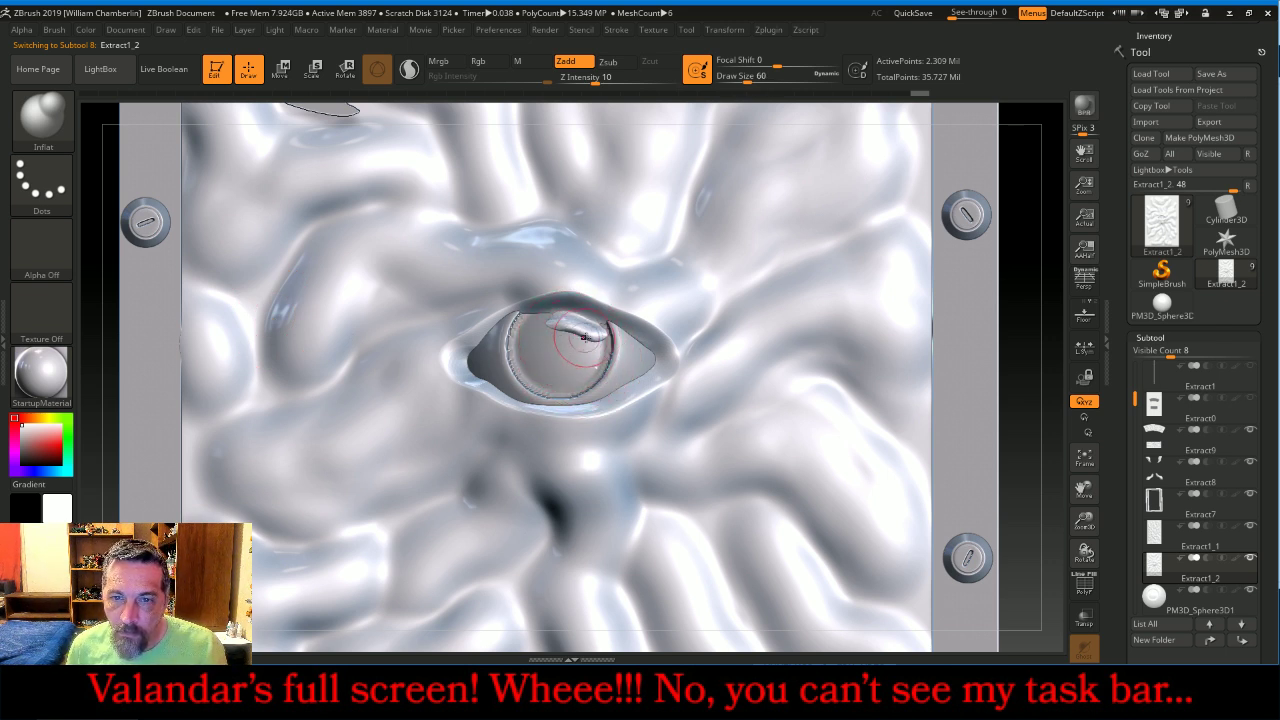
drag(597, 335, 583, 337)
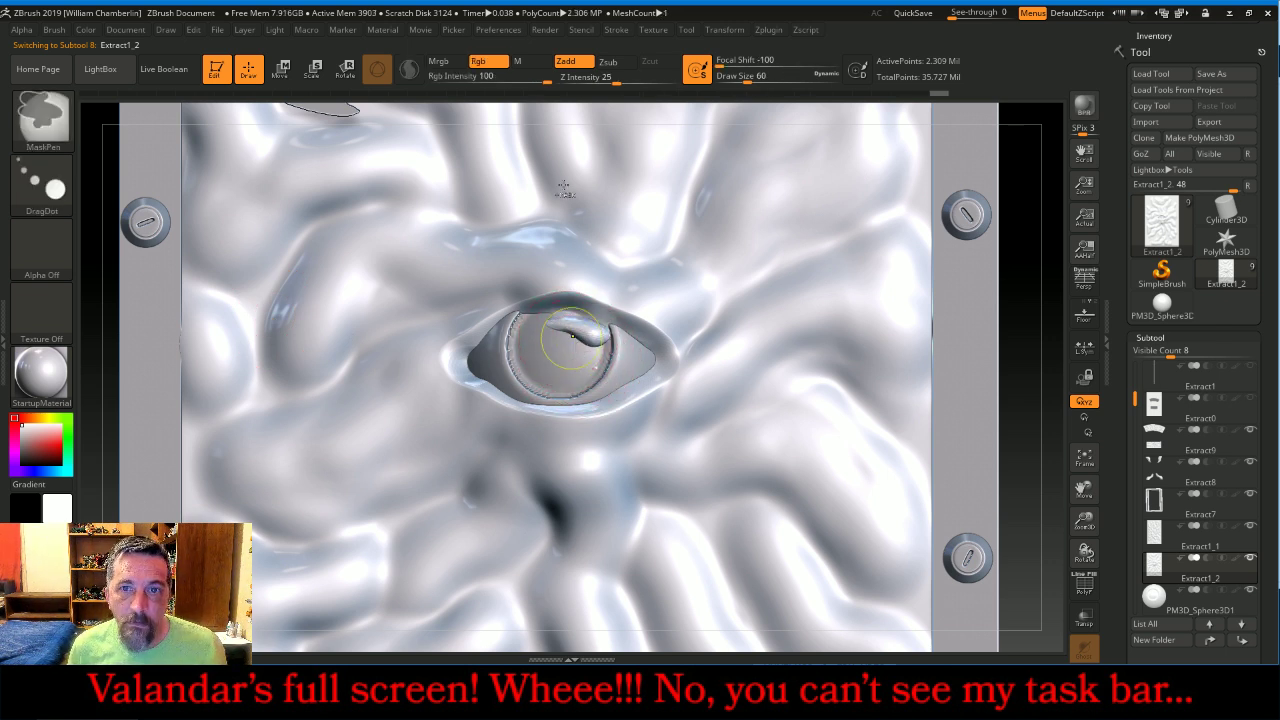
key(ctrl+z)
click(608, 61)
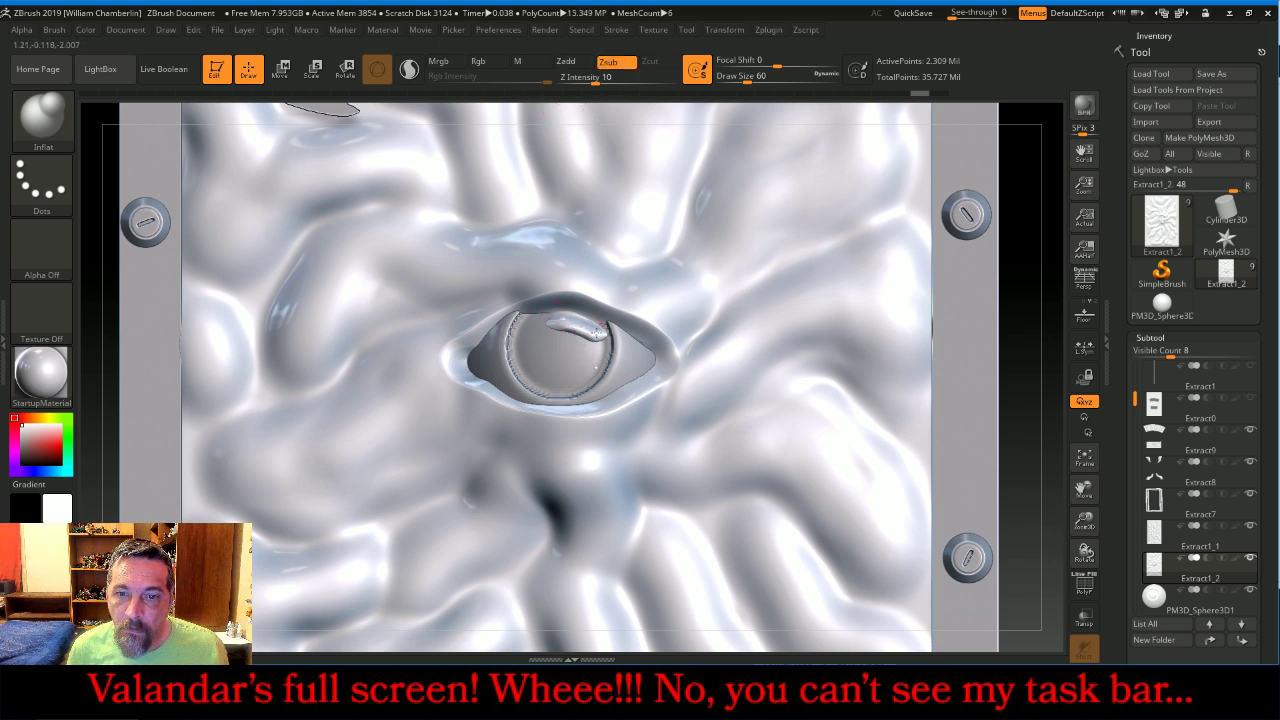
mouse_move(577, 326)
mouse_down()
mouse_move(548, 318)
mouse_move(590, 320)
mouse_up()
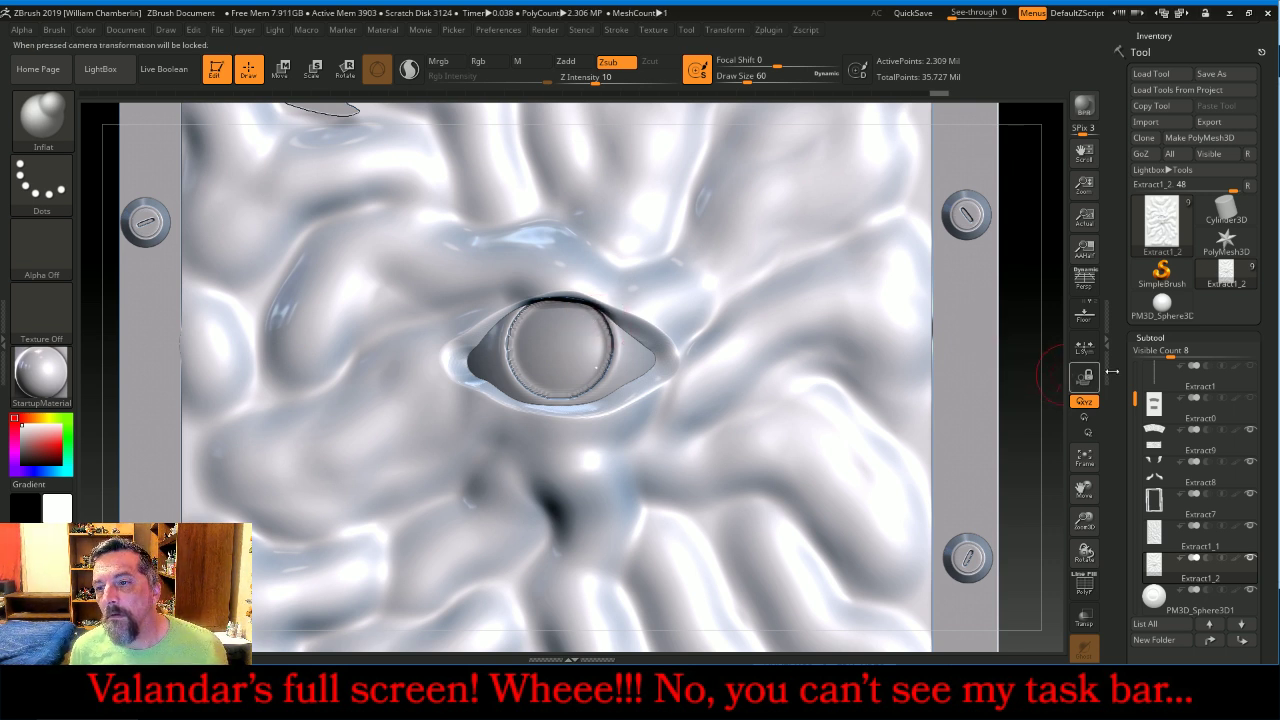
Carve a vertical slit pupil into the eyeball's iris with the Orb_Cracks2 brush and push back the cover surface showing through it.
click(1153, 597)
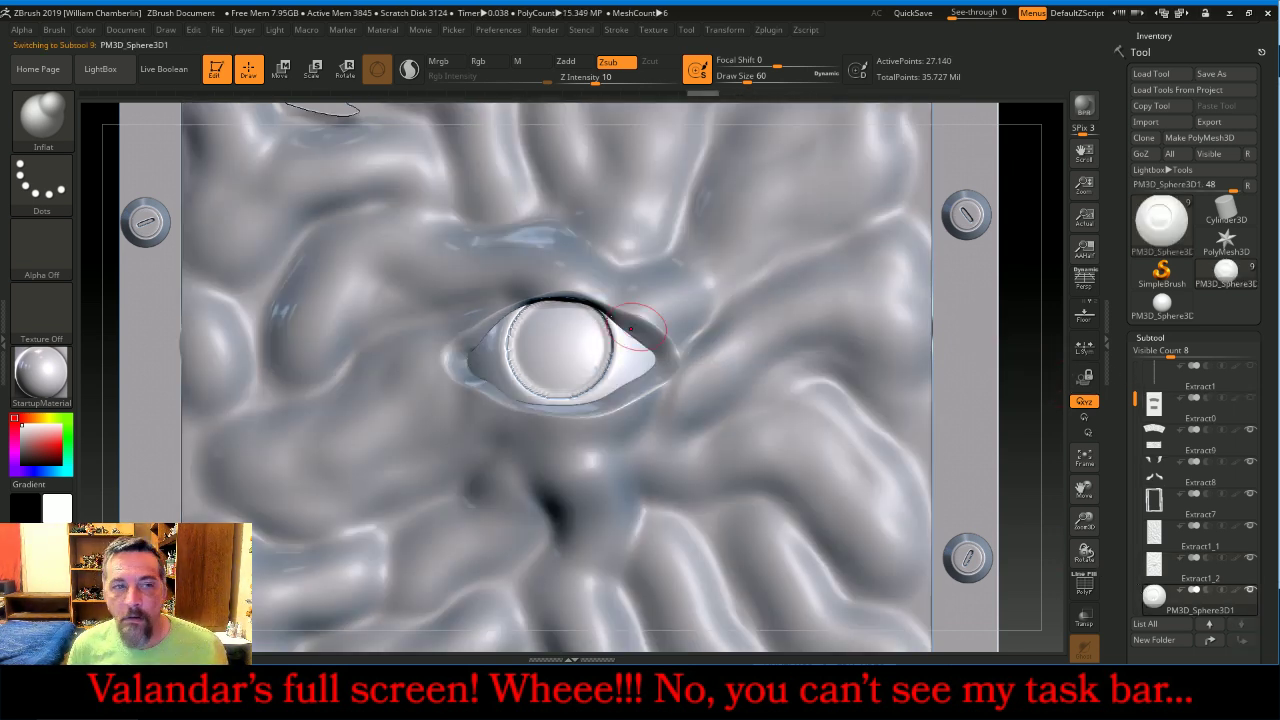
click(43, 117)
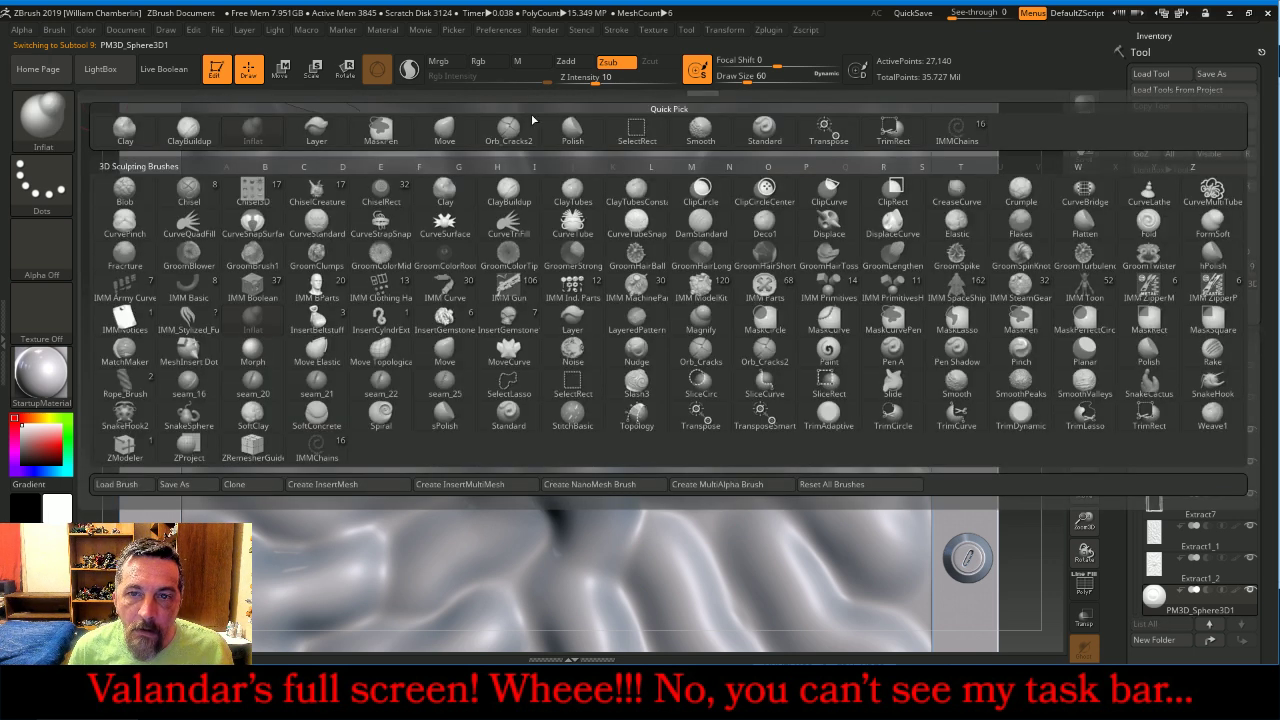
click(509, 131)
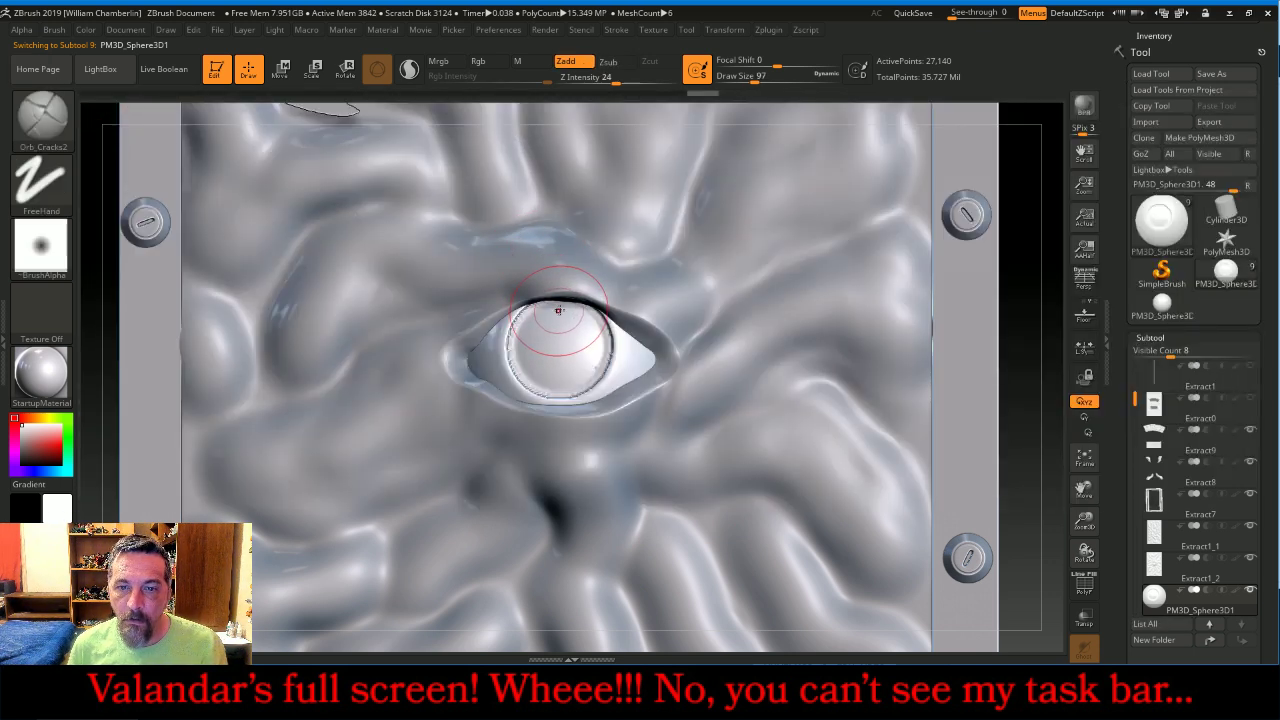
drag(561, 312, 561, 397)
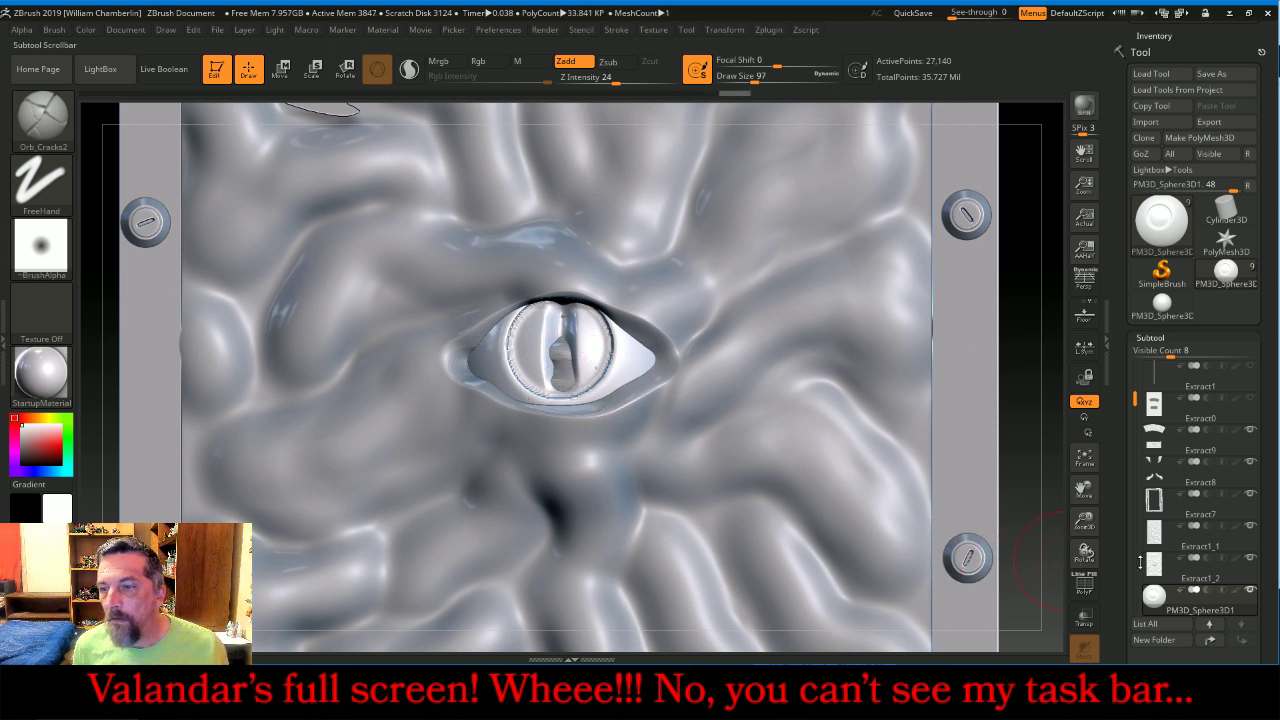
click(1170, 567)
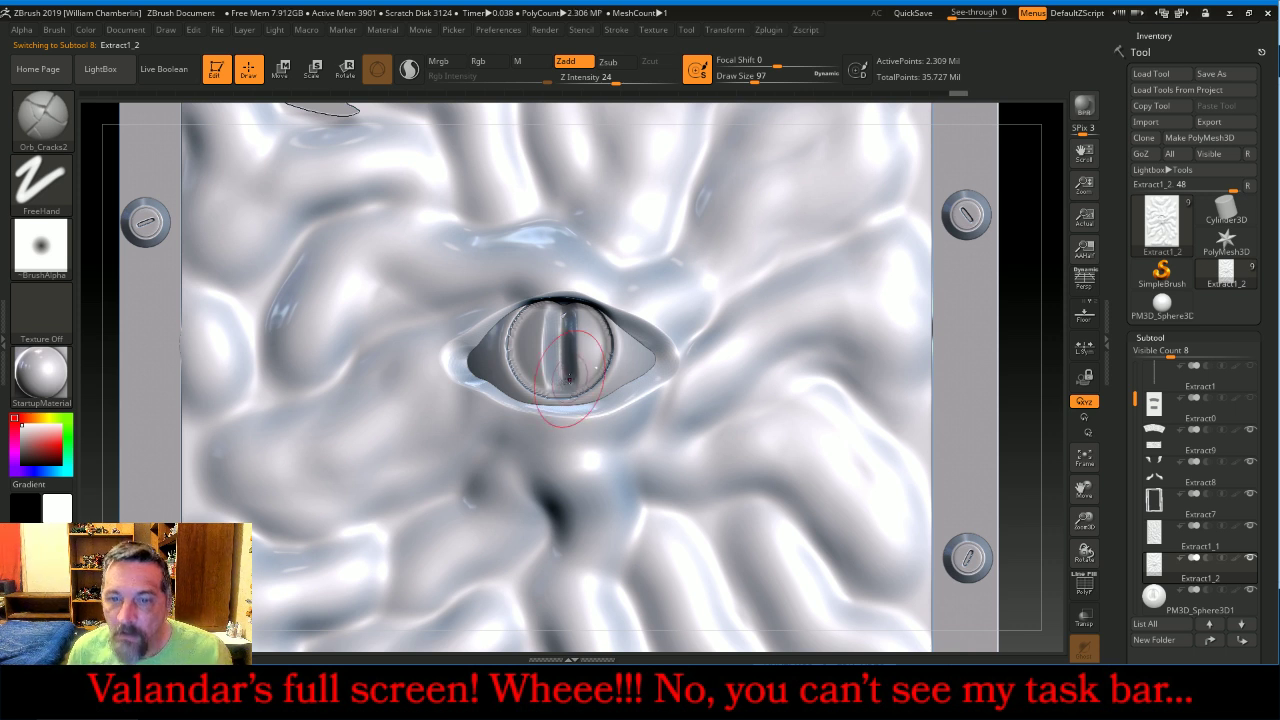
drag(1018, 421, 1054, 421)
Set up the Slash3 brush for fine iris lines, with LazyMouse off and a Draw Size of 25.
click(57, 138)
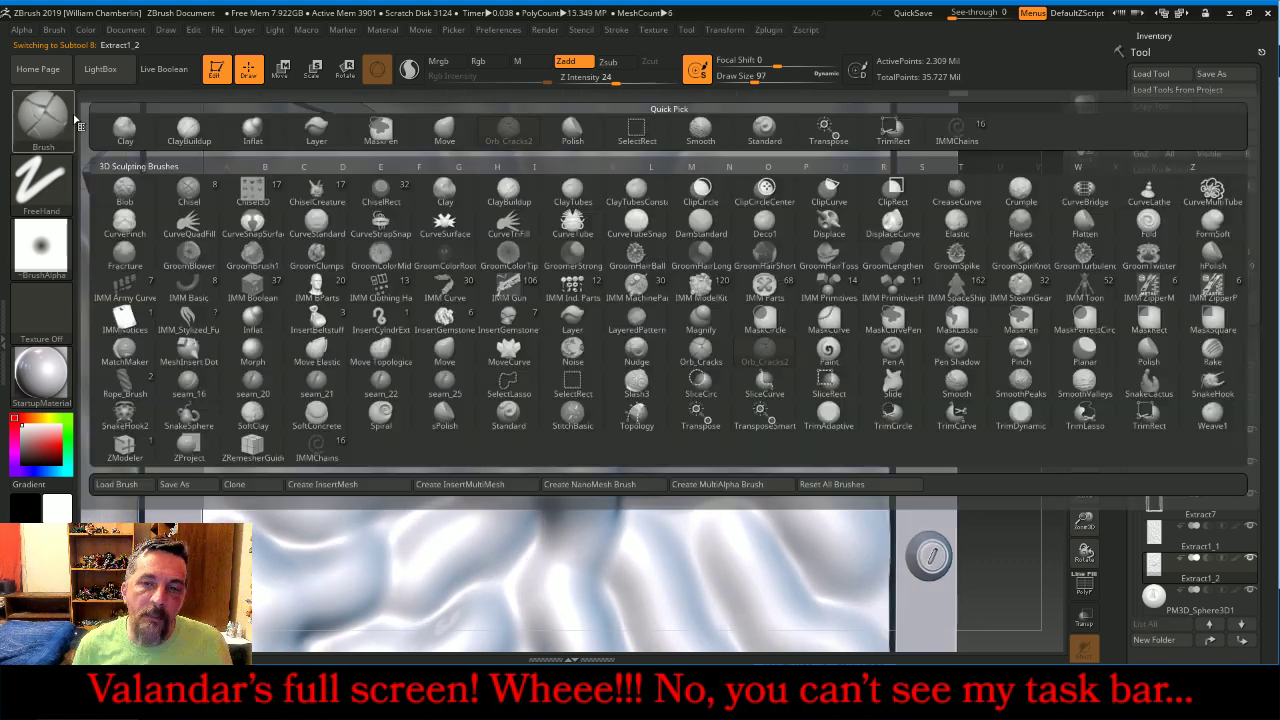
click(658, 386)
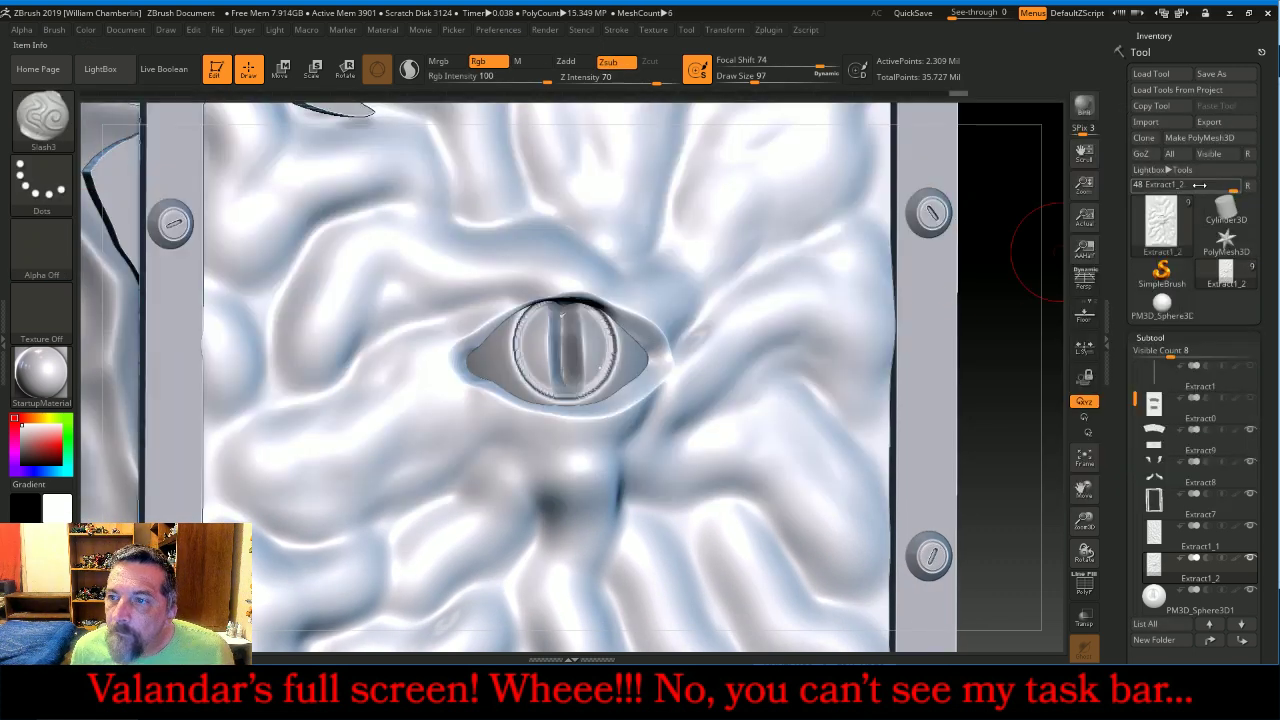
click(616, 29)
click(1155, 247)
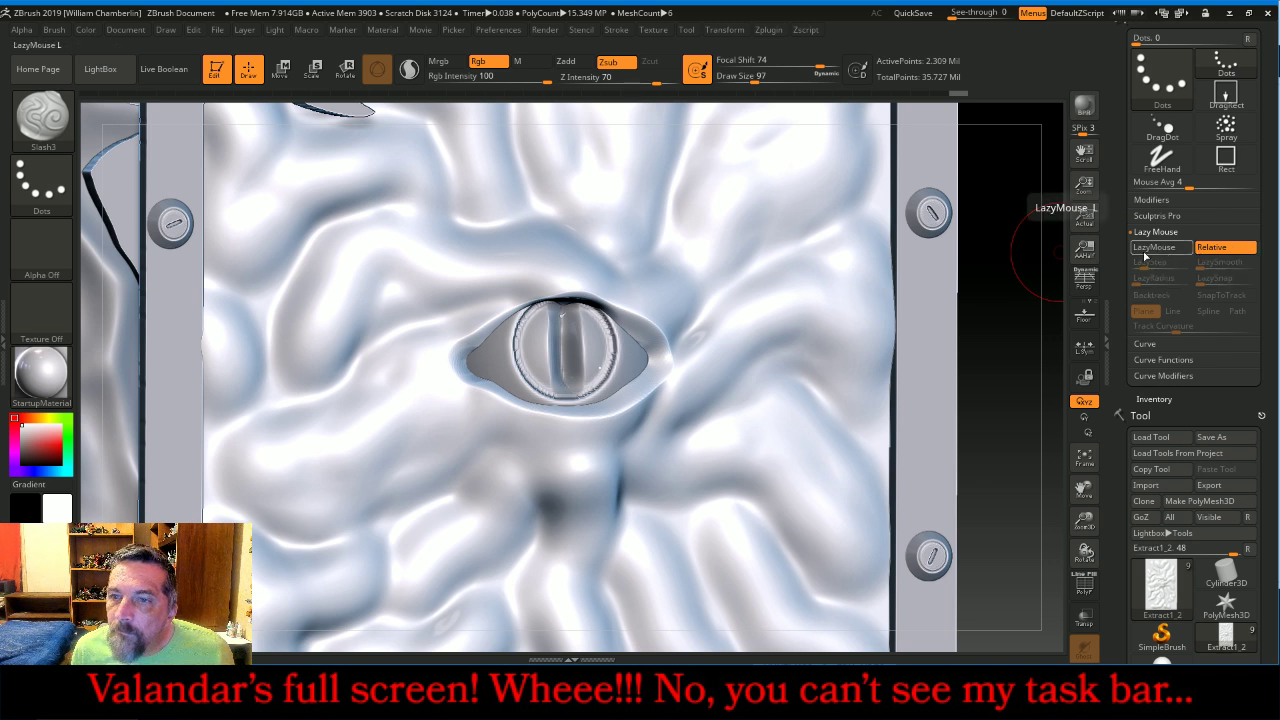
key(bracketleft)
key(bracketleft)
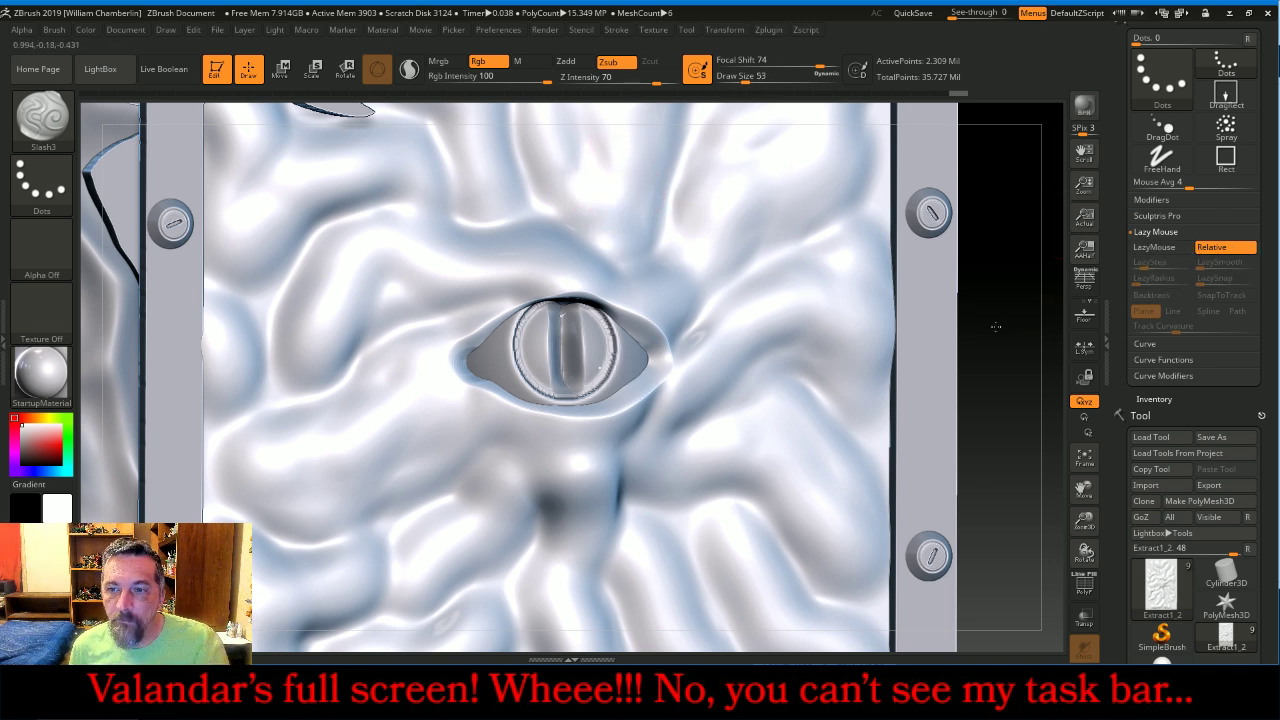
key(bracketleft)
drag(1003, 323, 769, 309)
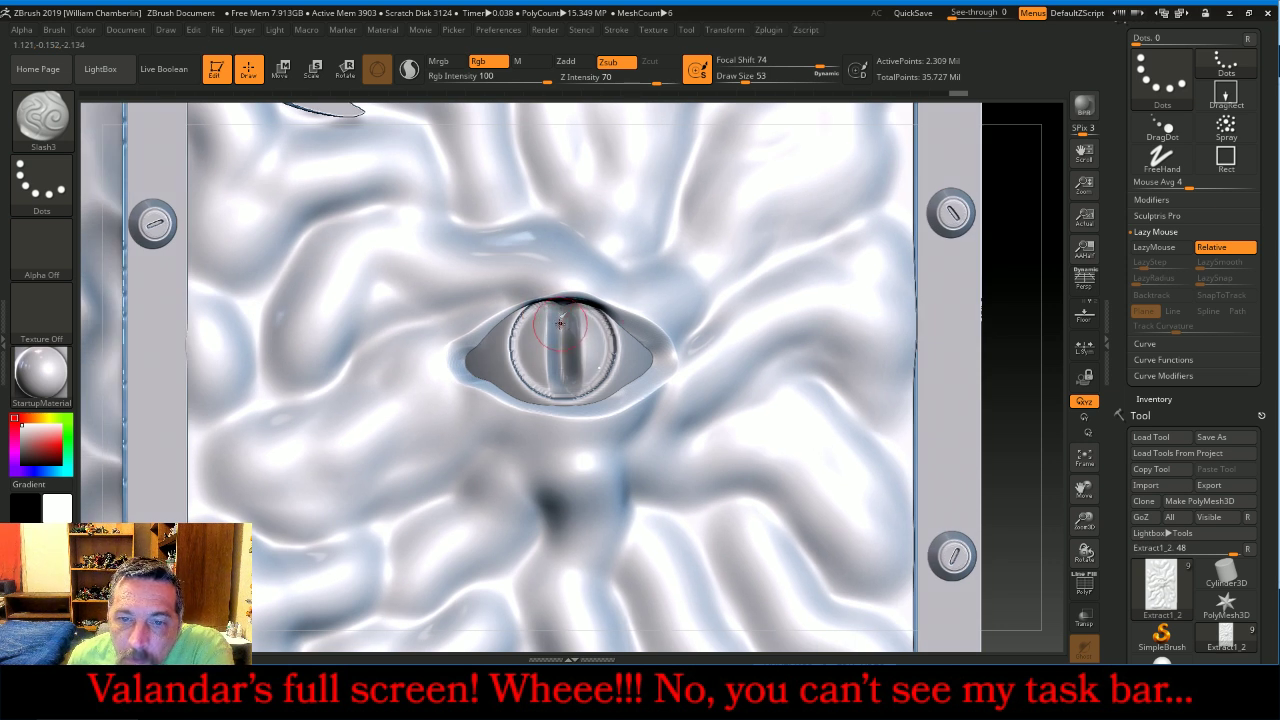
key(bracketleft)
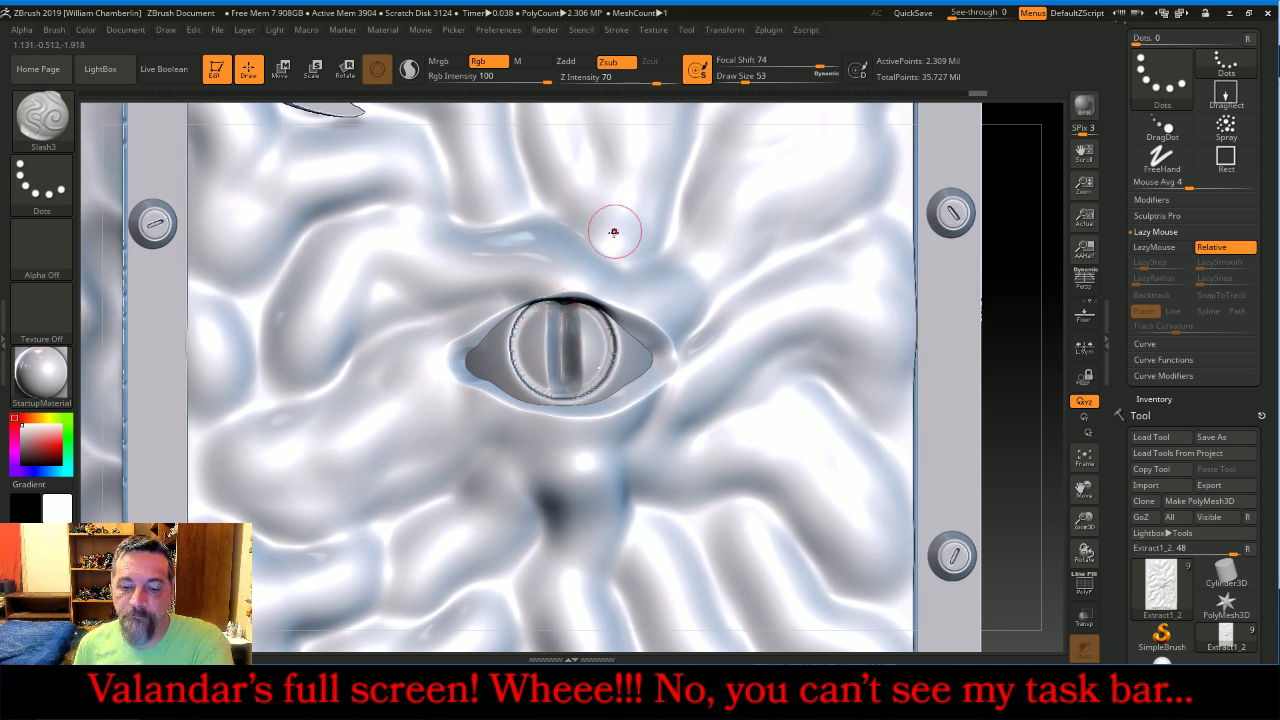
key(bracketleft)
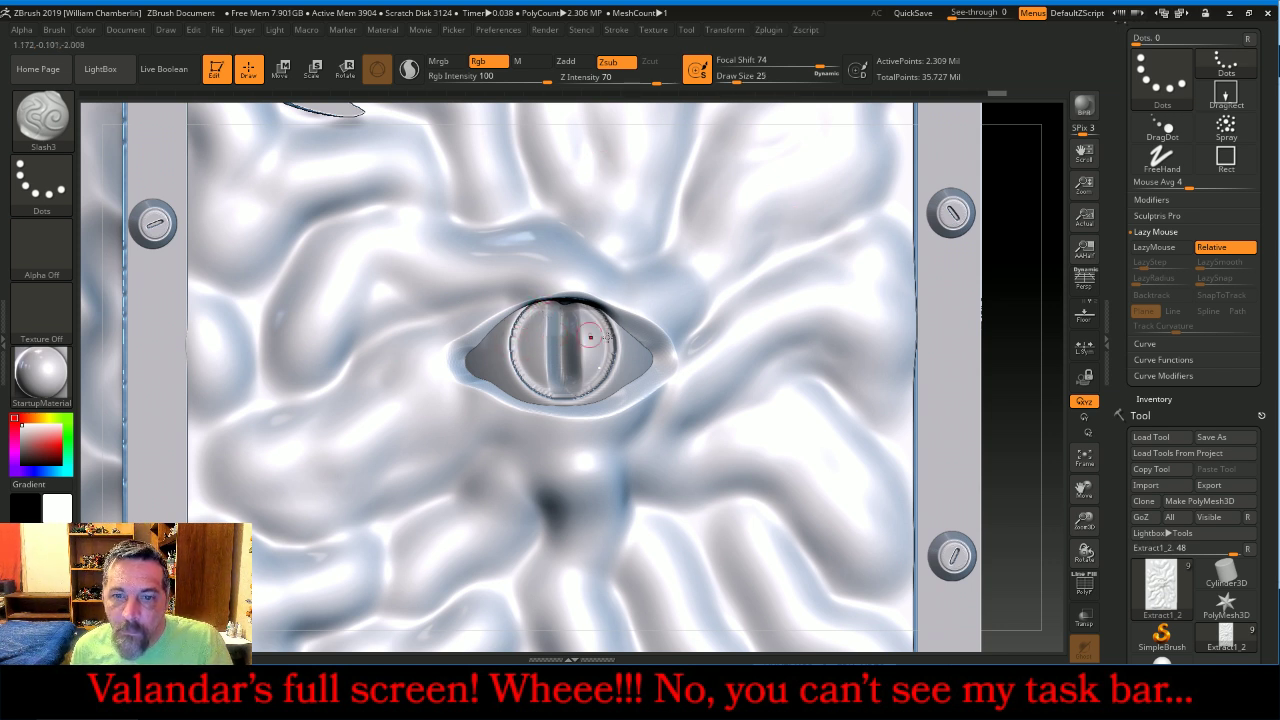
Undo the stray Slash3 strokes on the cover and make the eyeball sphere the active subtool.
scroll(1263, 519, down, 2)
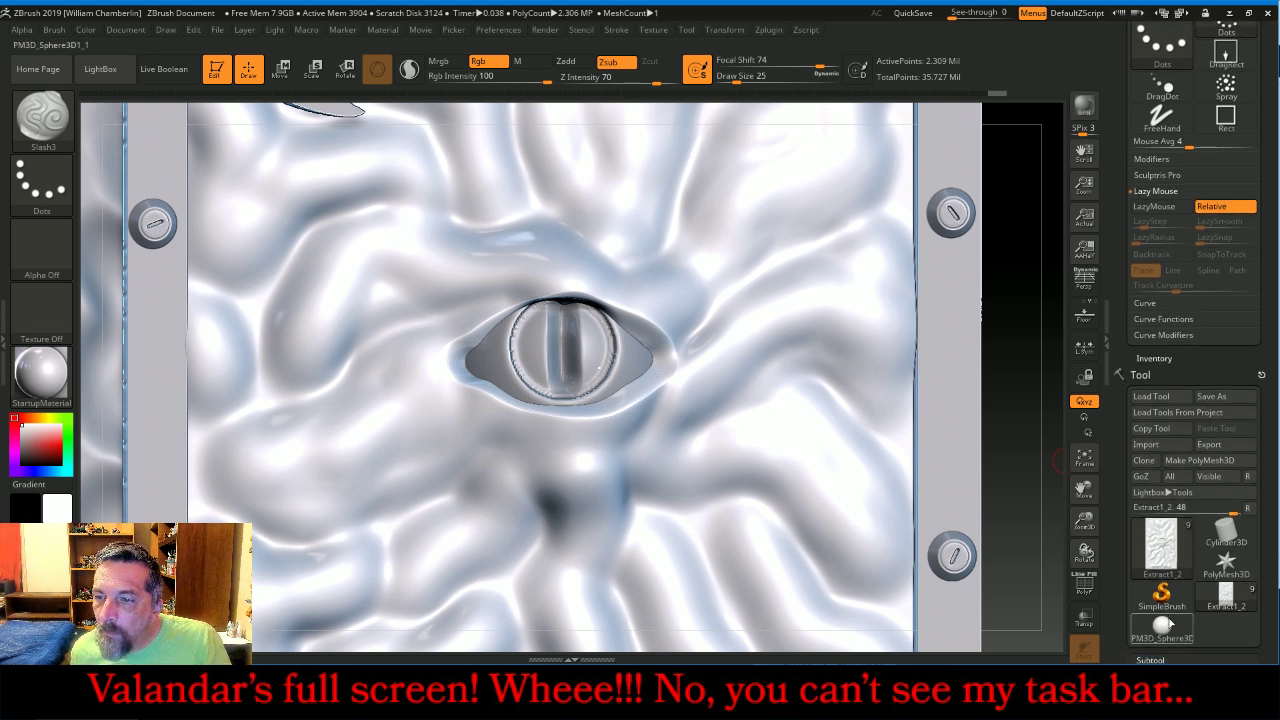
key(ctrl)
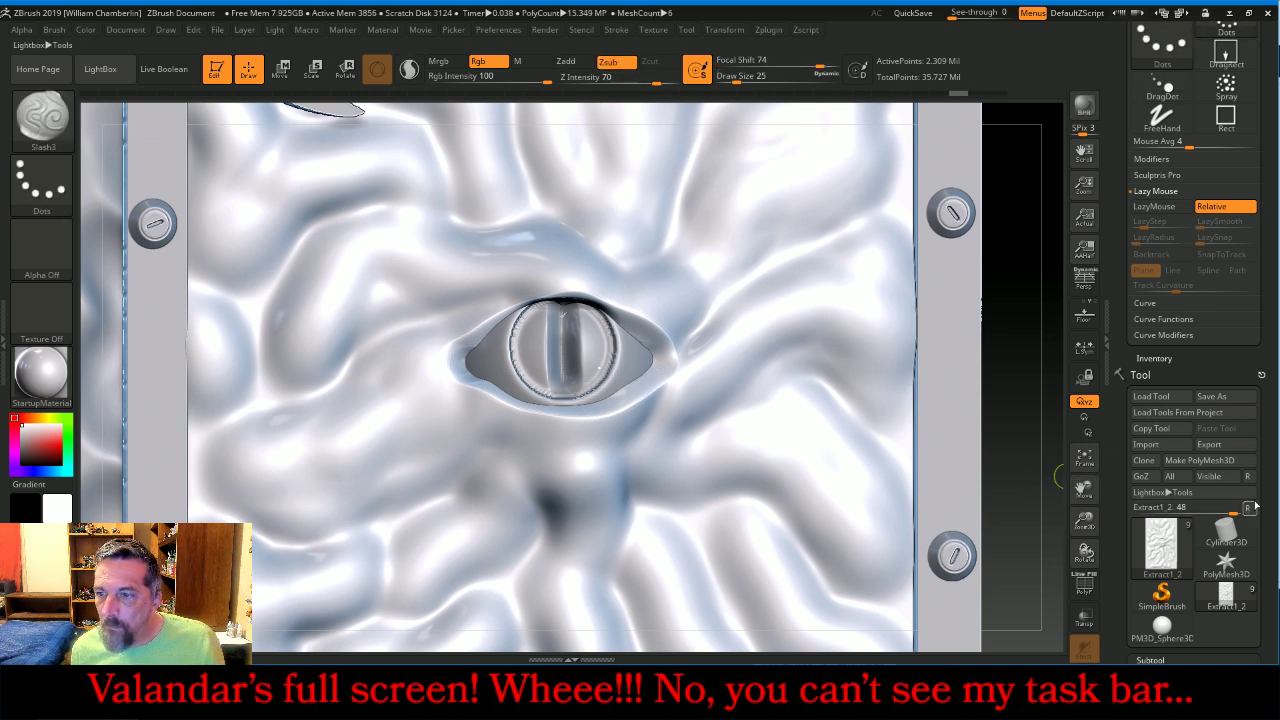
scroll(1268, 492, down, 5)
scroll(1268, 430, down, 5)
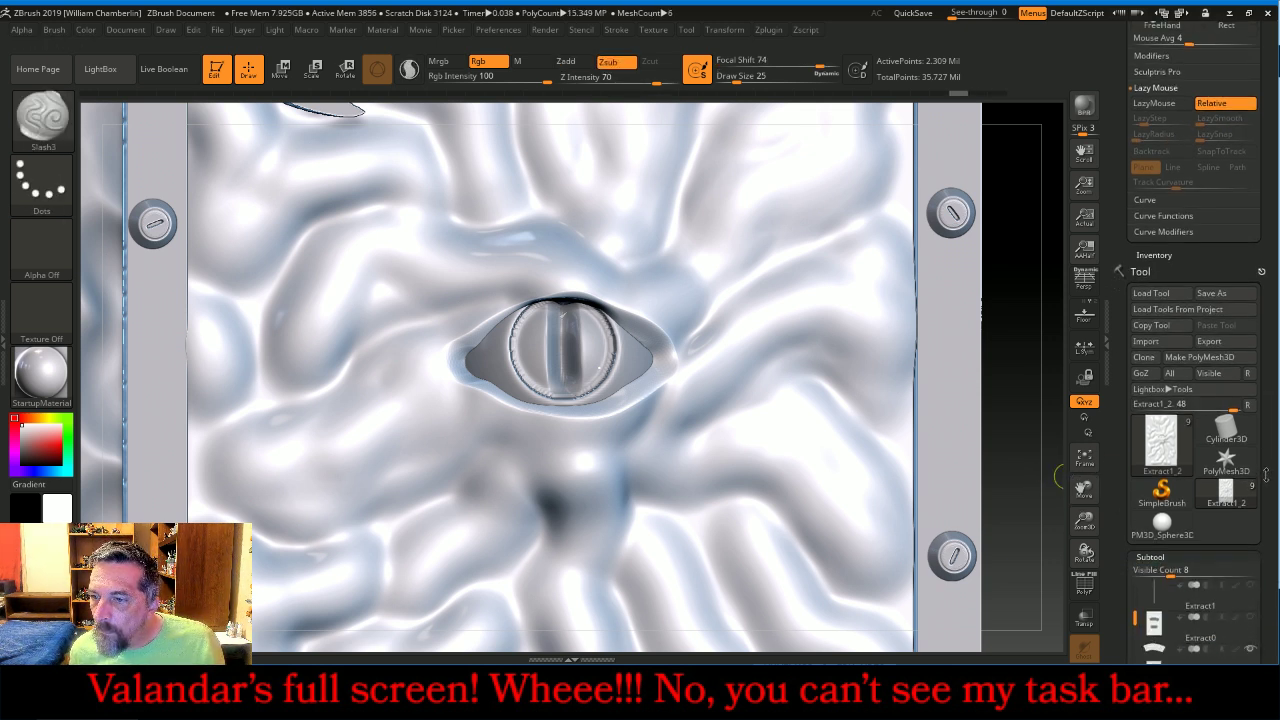
scroll(1268, 372, down, 1)
click(1155, 447)
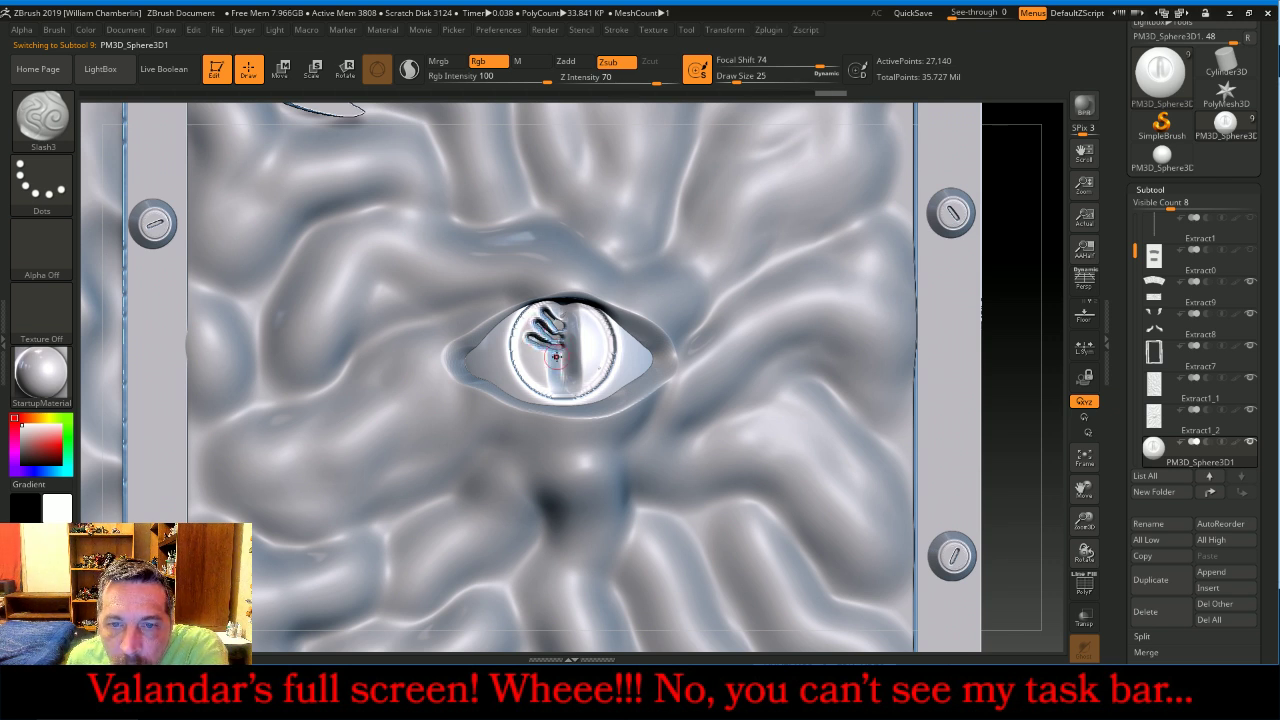
Try carving radiating lines beside the slit pupil with the Slash3 brush at Z Intensity 70, and undo the strokes.
drag(558, 352, 524, 356)
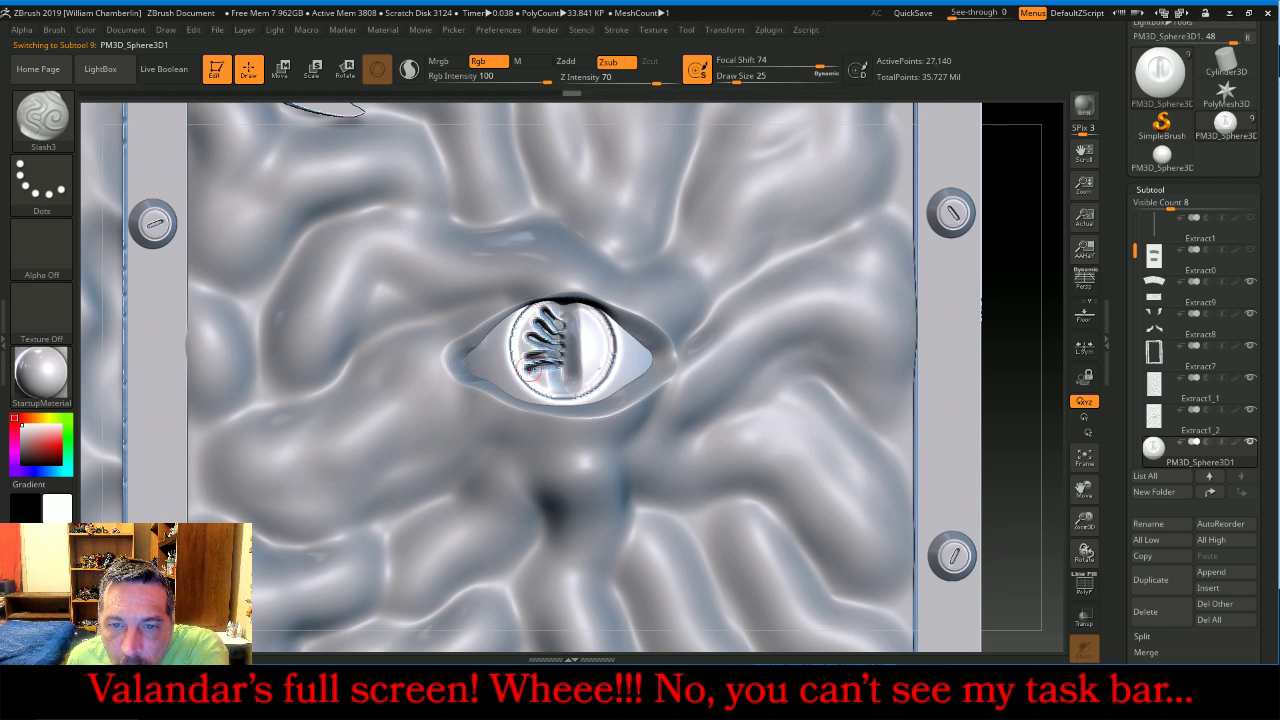
key(ctrl+z)
key(ctrl+z)
key(ctrl+z)
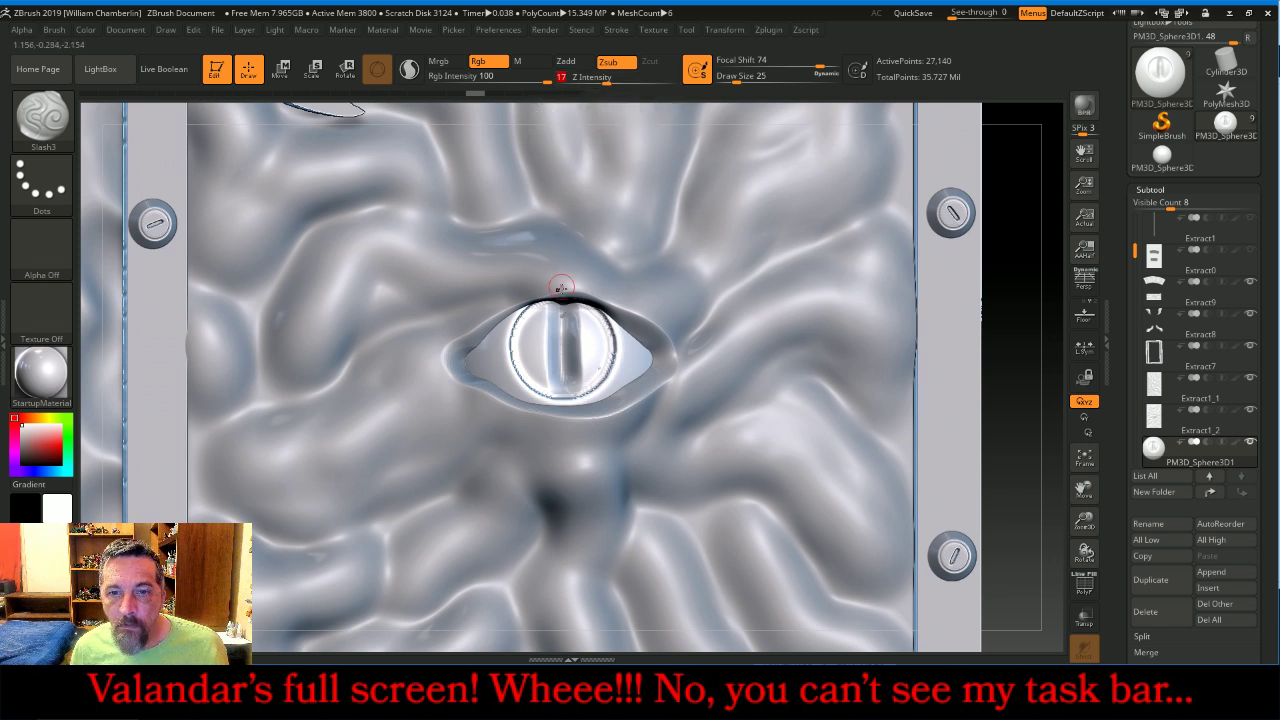
drag(547, 315, 546, 346)
key(ctrl+z)
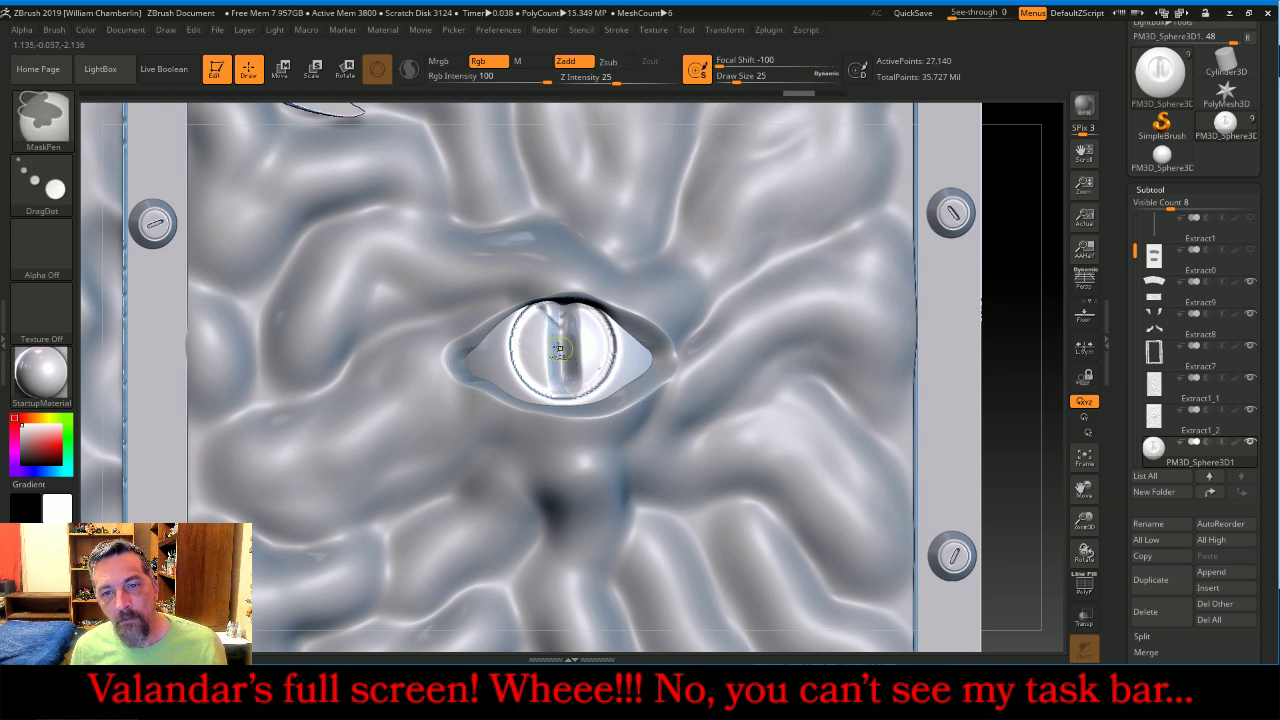
key(ctrl+z)
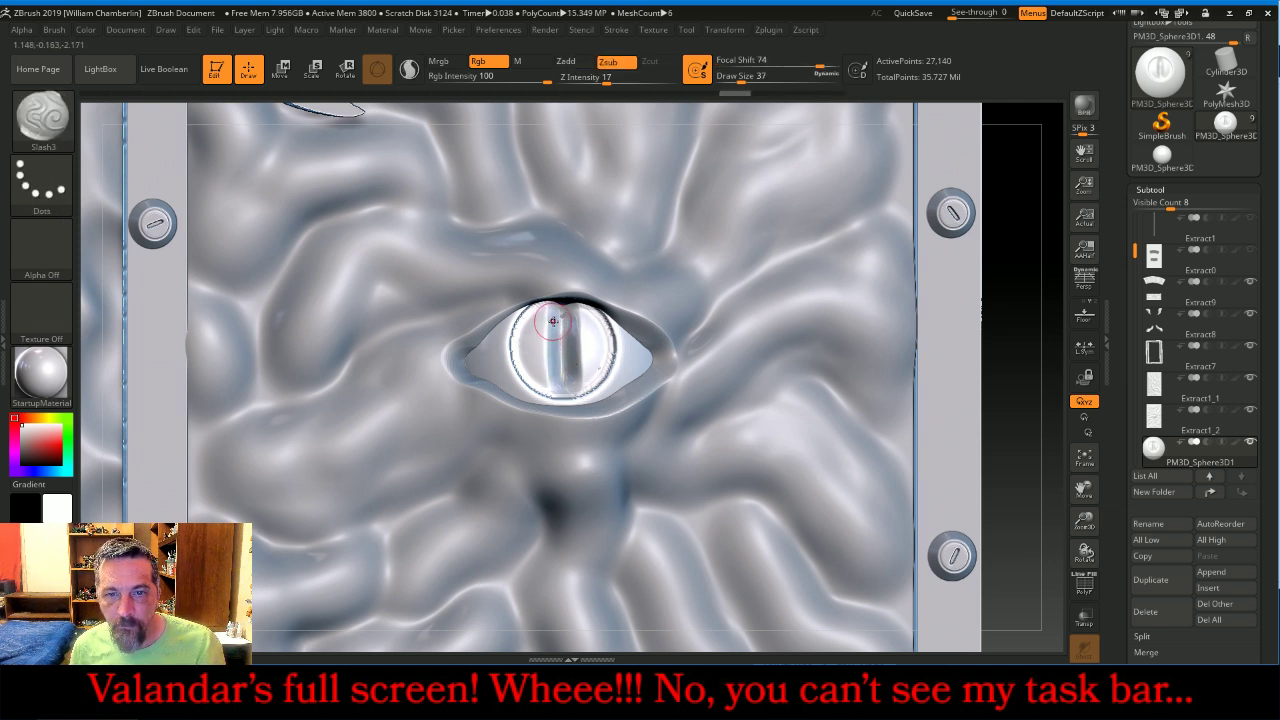
Carve radiating iris lines all around the eyeball's slit pupil with the Slash3 brush at Draw Size 37 and Z Intensity 17.
mouse_move(537, 311)
mouse_down()
mouse_move(562, 337)
mouse_move(538, 380)
mouse_move(557, 374)
mouse_move(536, 392)
mouse_up()
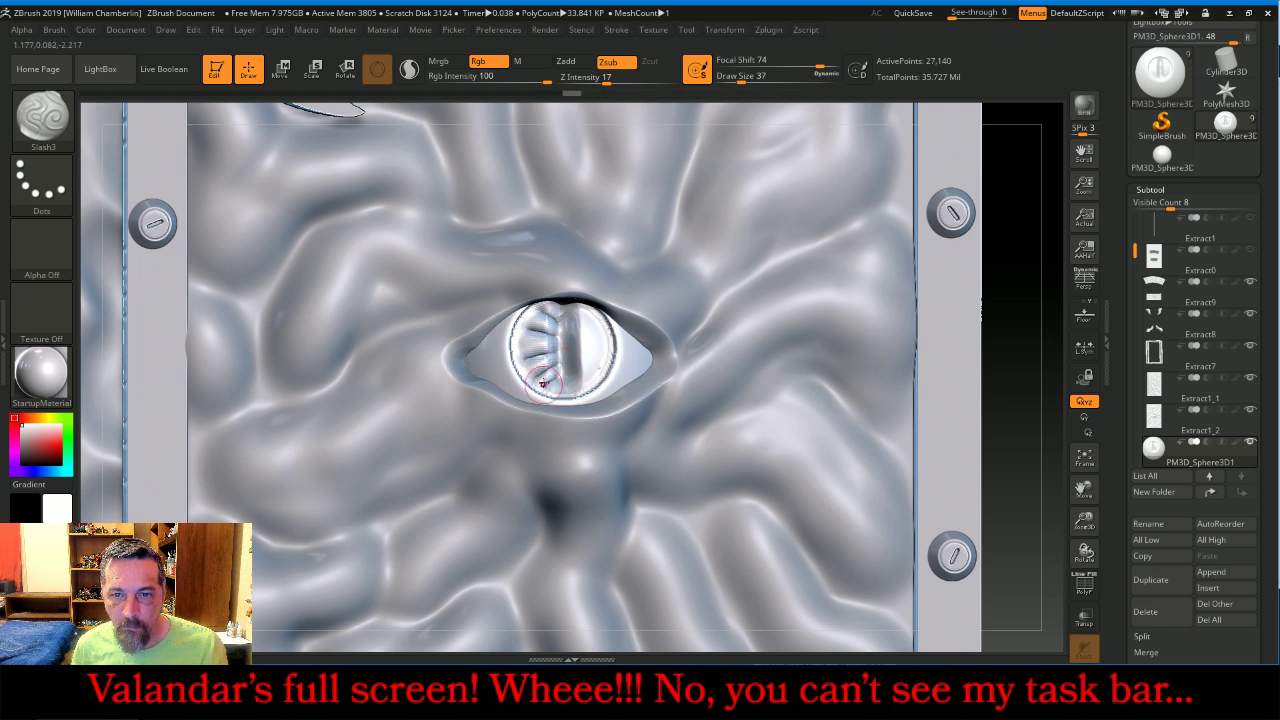
drag(528, 345, 534, 341)
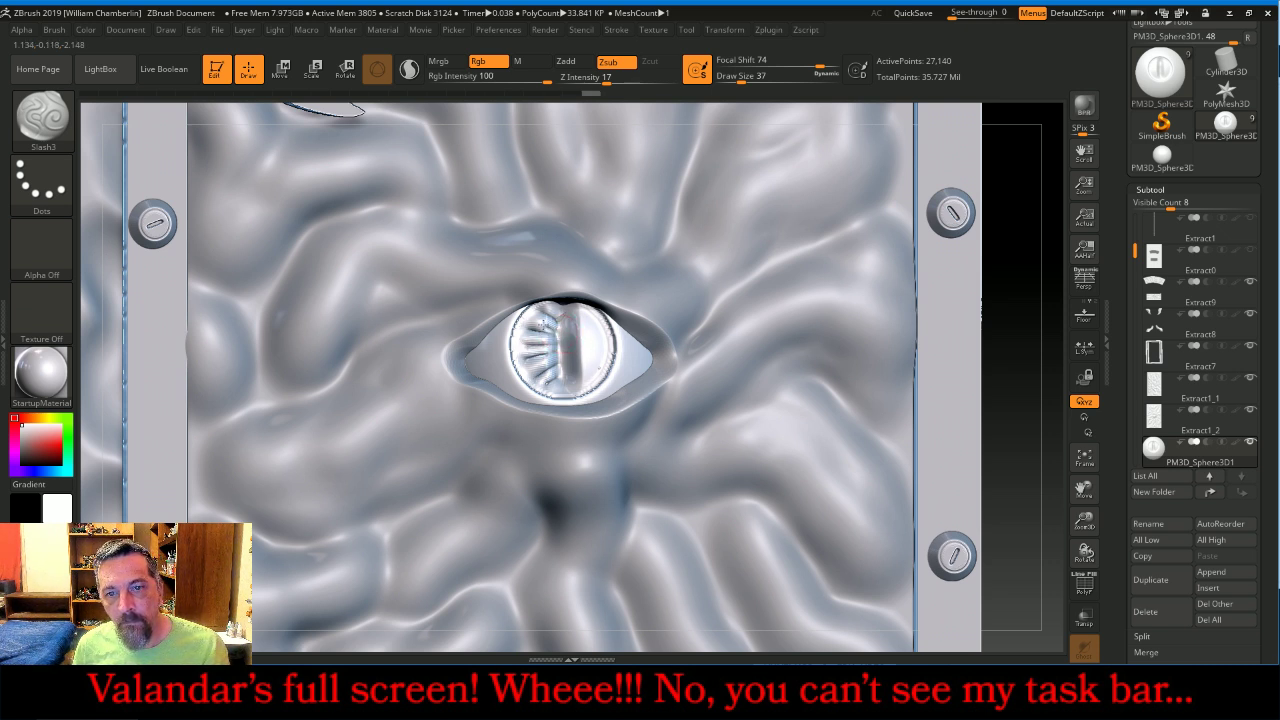
mouse_move(545, 332)
mouse_down()
mouse_move(583, 310)
mouse_move(590, 342)
mouse_move(611, 346)
mouse_up()
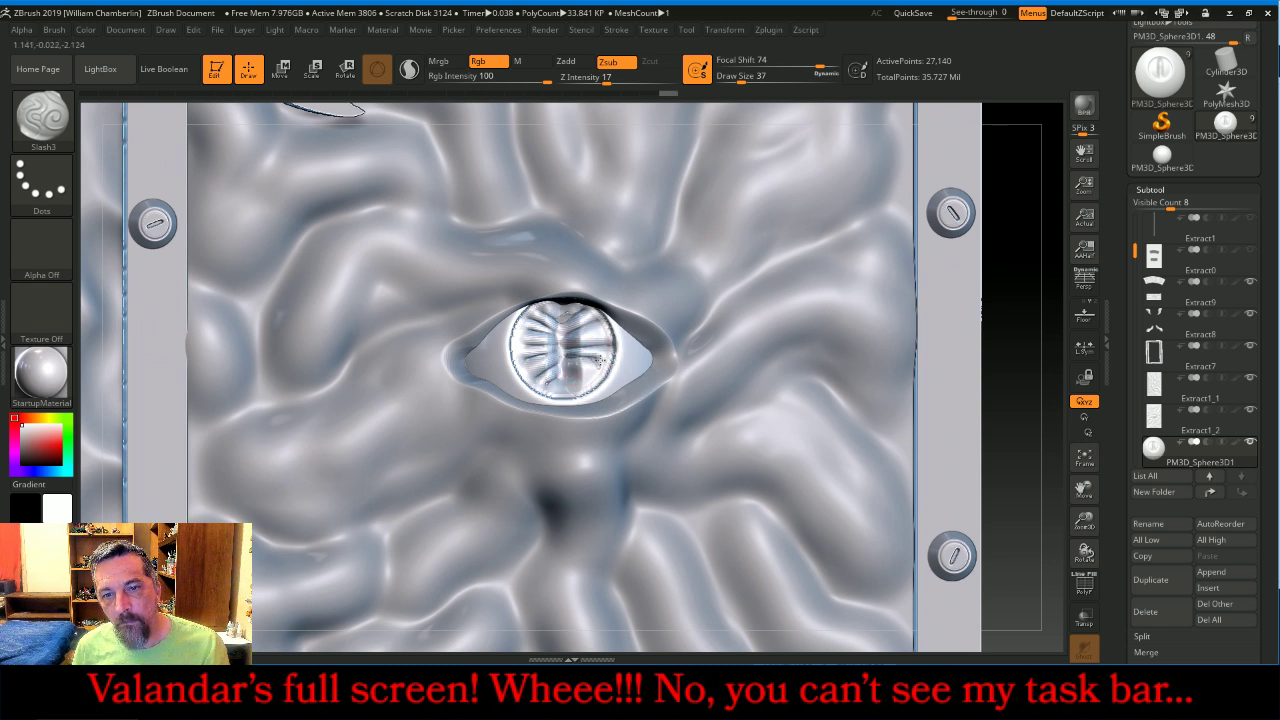
mouse_move(586, 369)
mouse_down()
mouse_move(600, 366)
mouse_move(579, 388)
mouse_up()
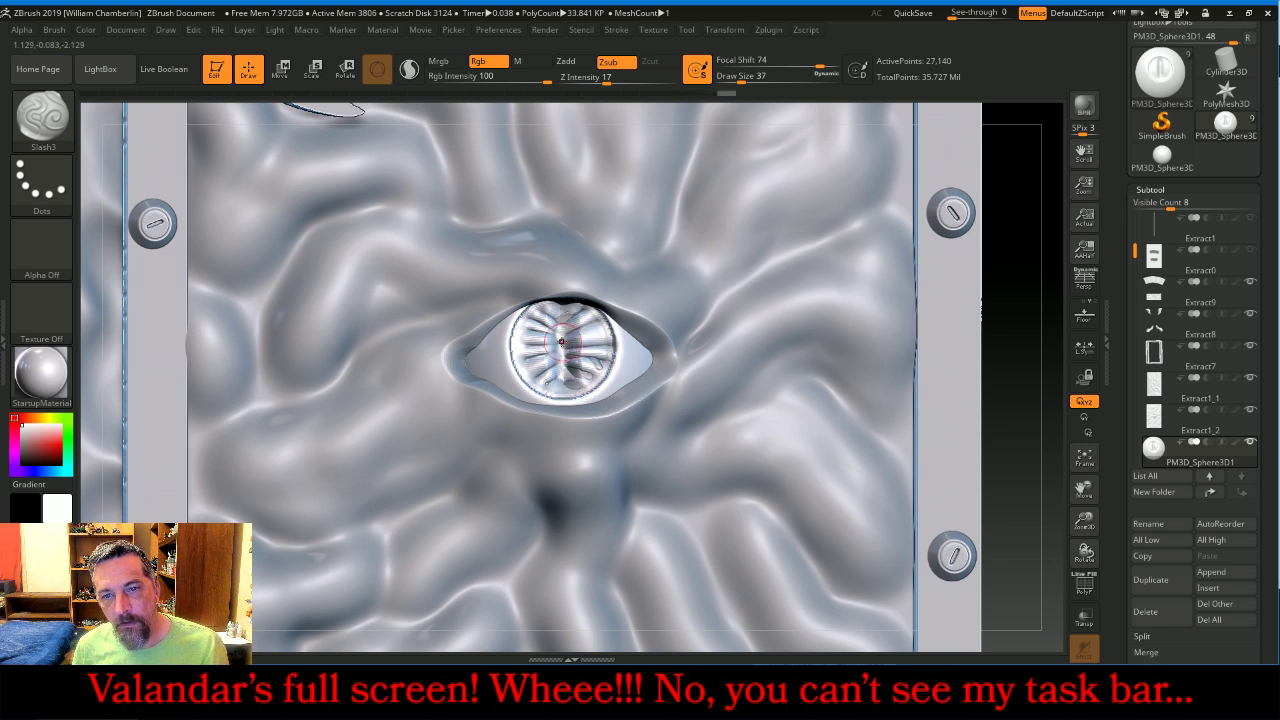
drag(604, 331, 606, 328)
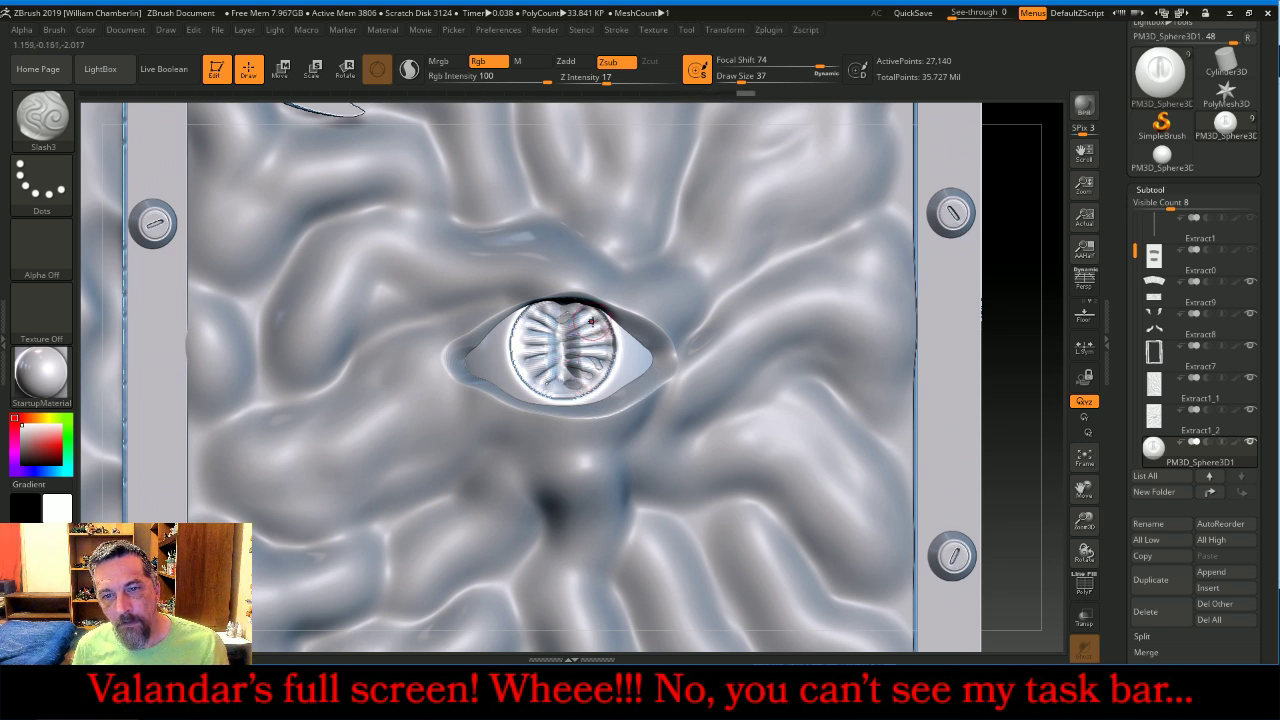
Set up the Standard brush in Zsub mode with a Draw Size of 71 and make the Extract1_2 cover the active subtool.
click(48, 108)
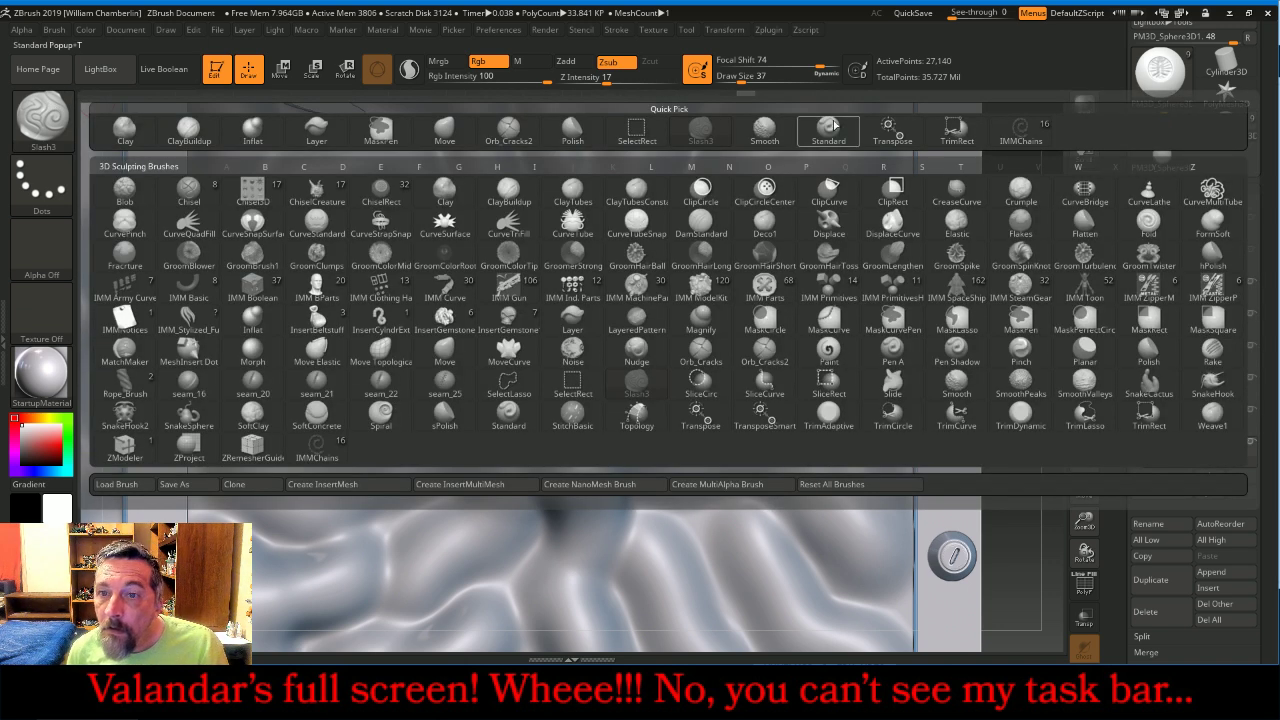
click(832, 134)
click(609, 62)
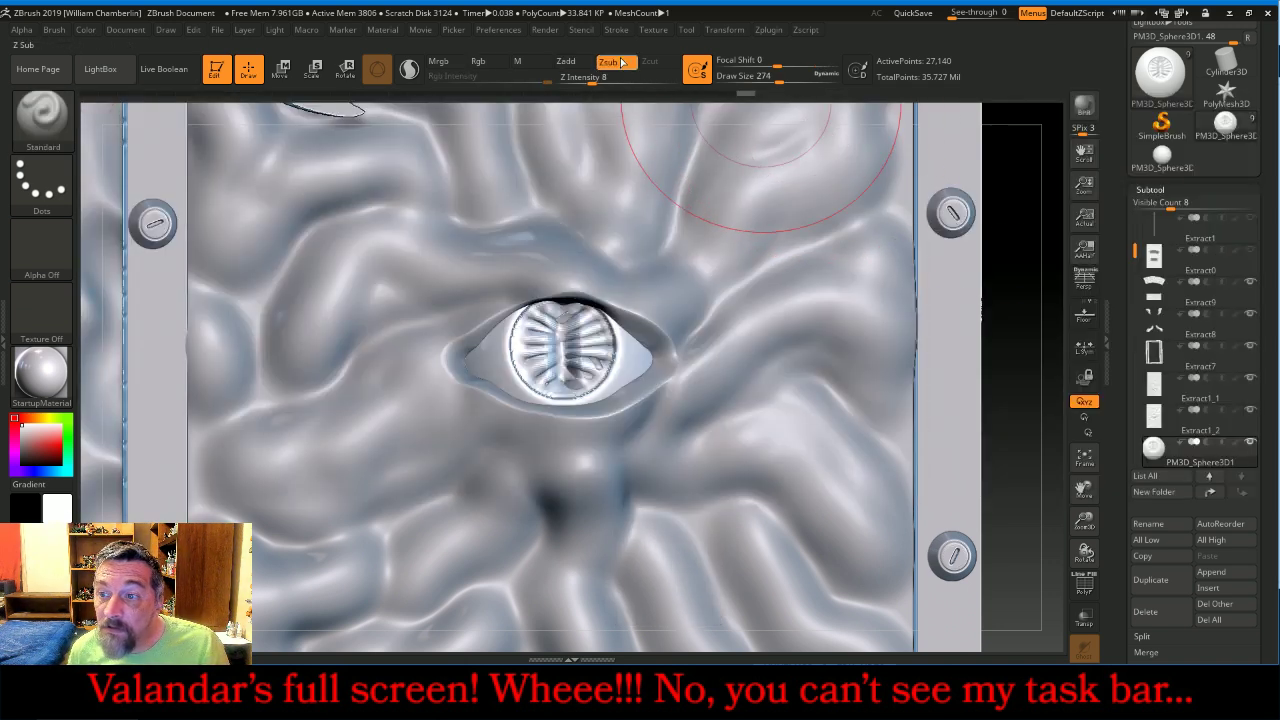
click(1156, 421)
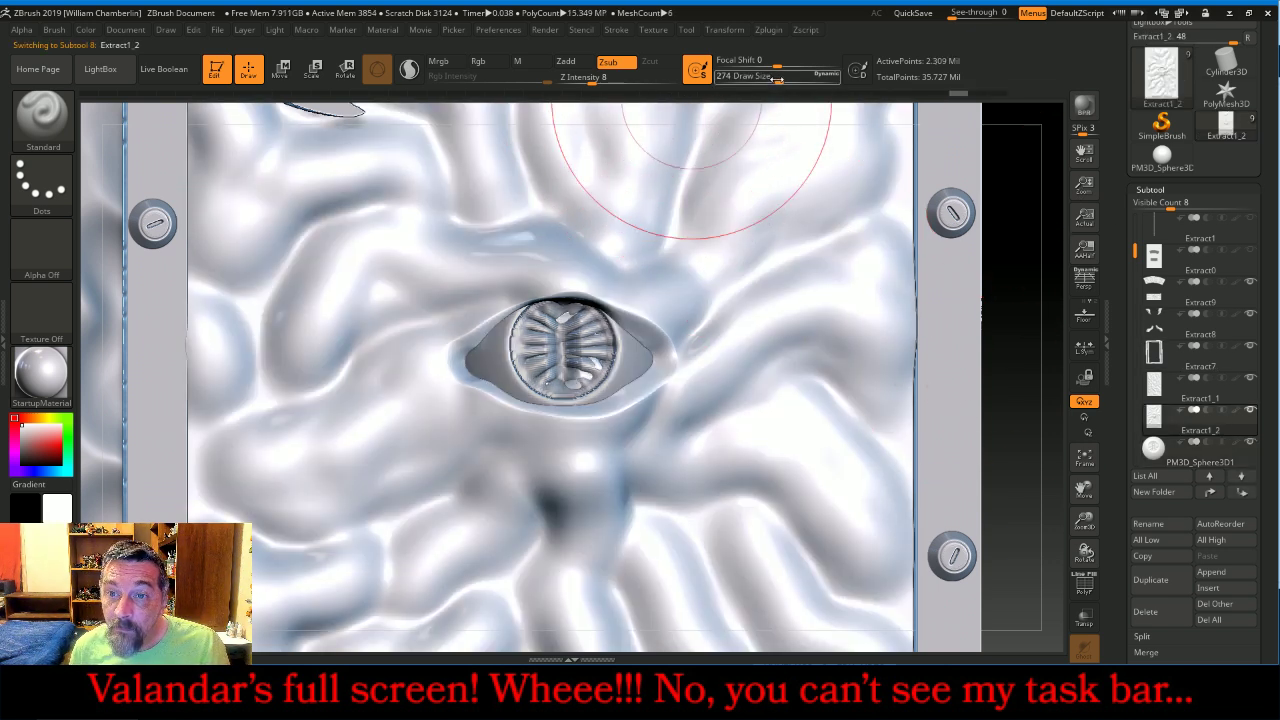
drag(770, 79, 748, 80)
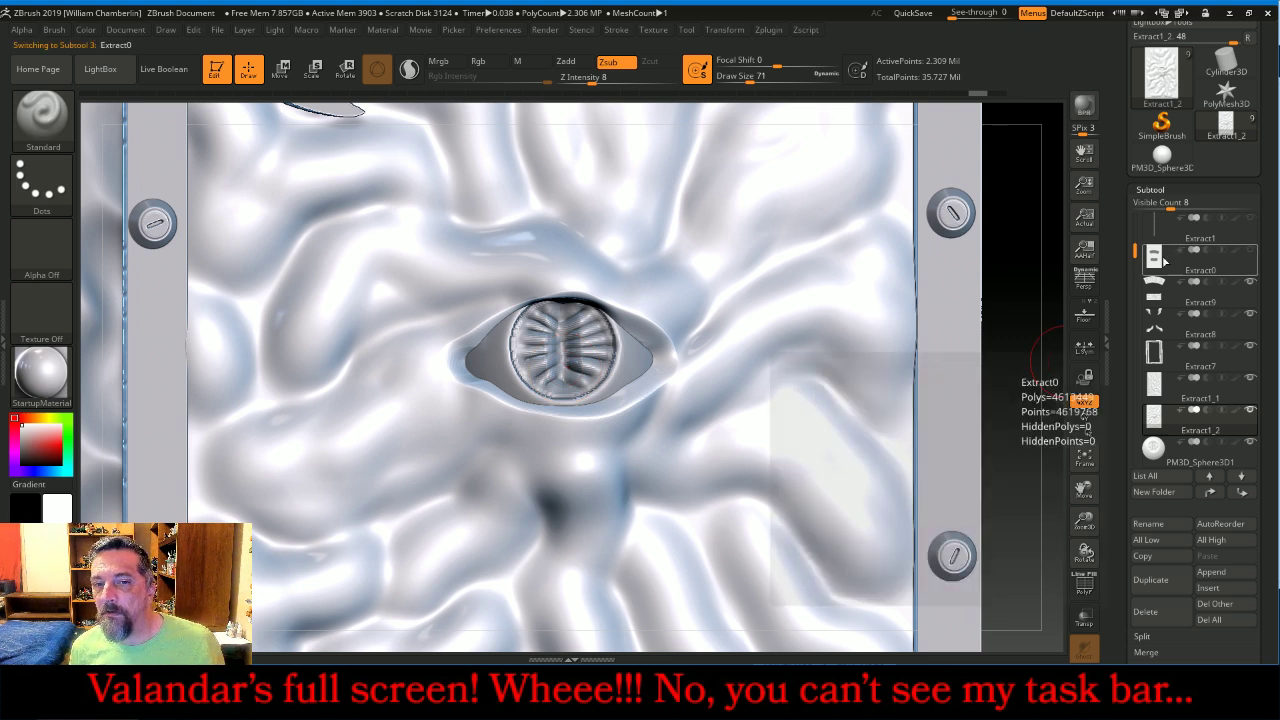
Make the BlankBookToSculpt base book the active subtool and try to remesh it with DynaMesh.
click(1167, 257)
click(1084, 456)
mouse_move(940, 390)
mouse_down()
mouse_move(980, 393)
mouse_move(845, 385)
mouse_move(945, 407)
mouse_move(954, 383)
mouse_up()
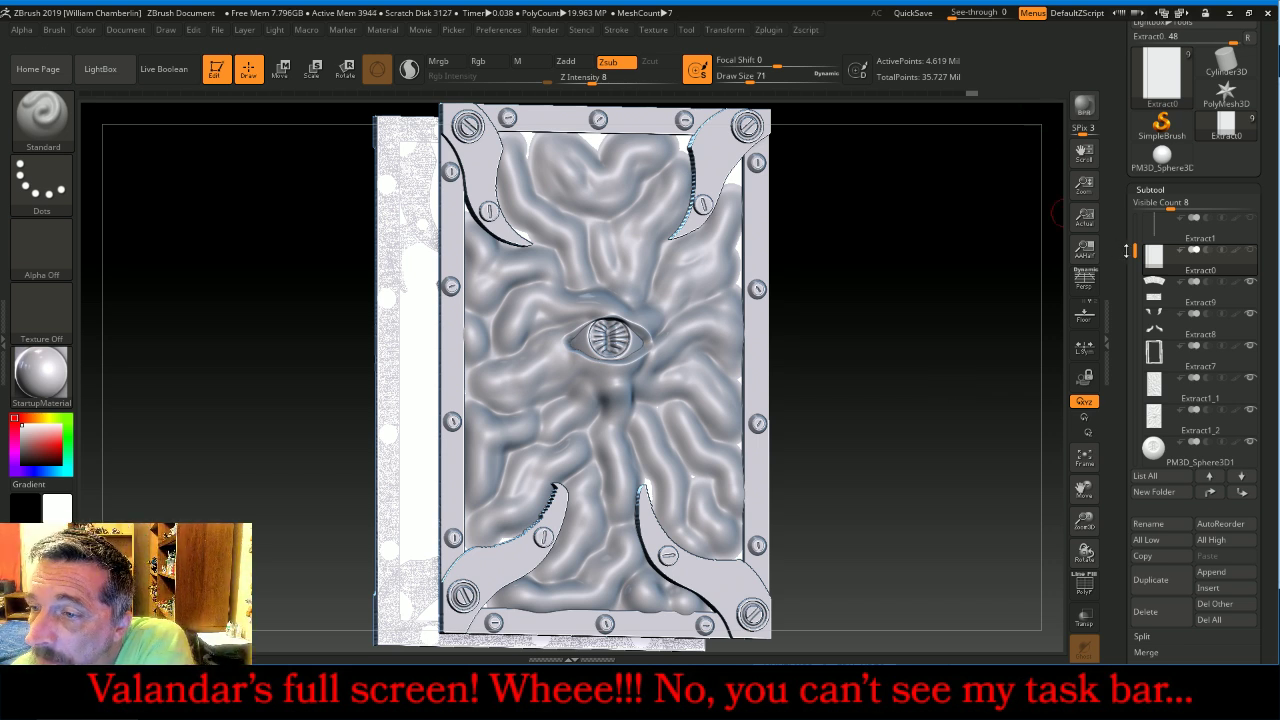
drag(1136, 250, 1137, 222)
click(1150, 228)
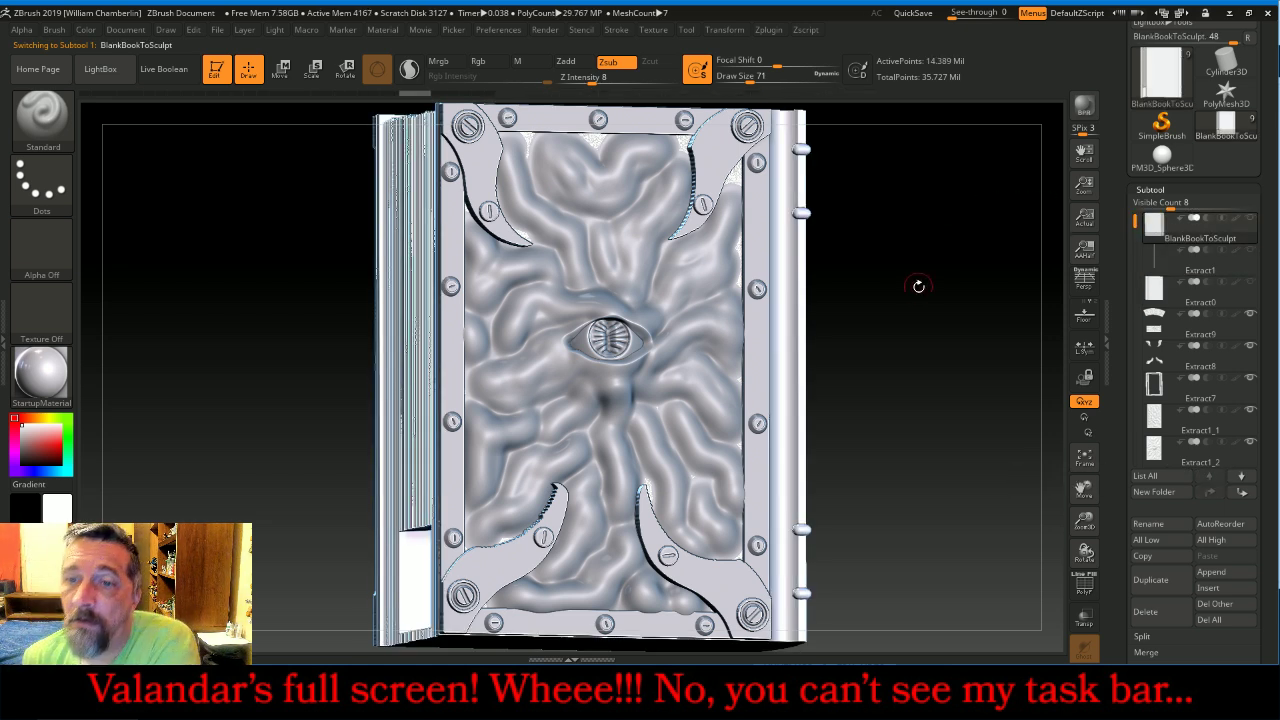
key(ctrl)
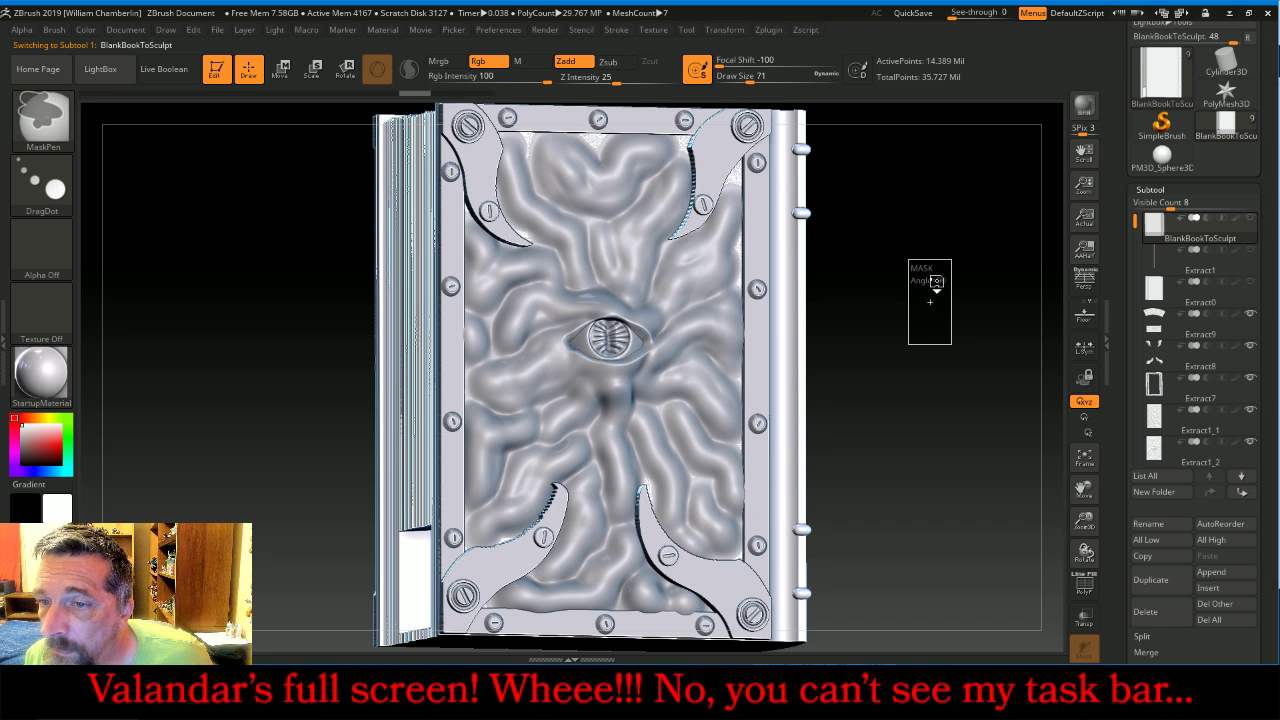
key(alt)
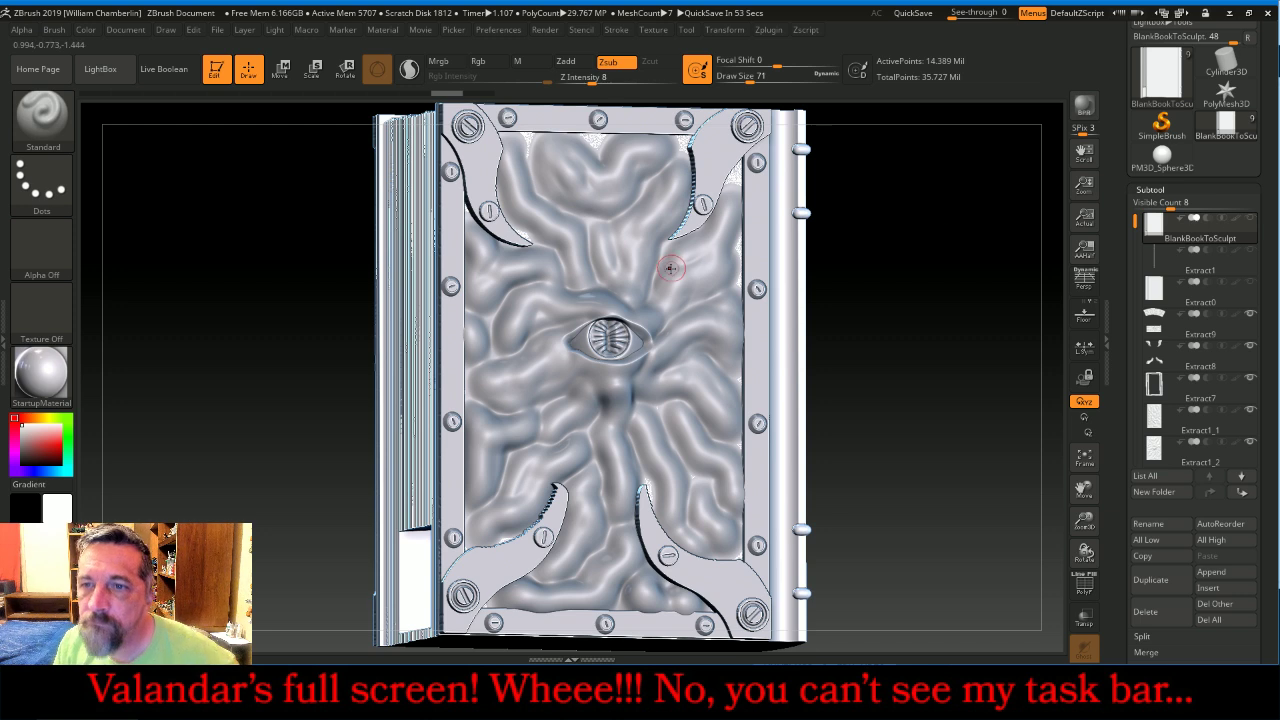
Set the base book's DynaMesh resolution to 512, smooth briefly along the spine, and remesh it.
drag(889, 343, 977, 356)
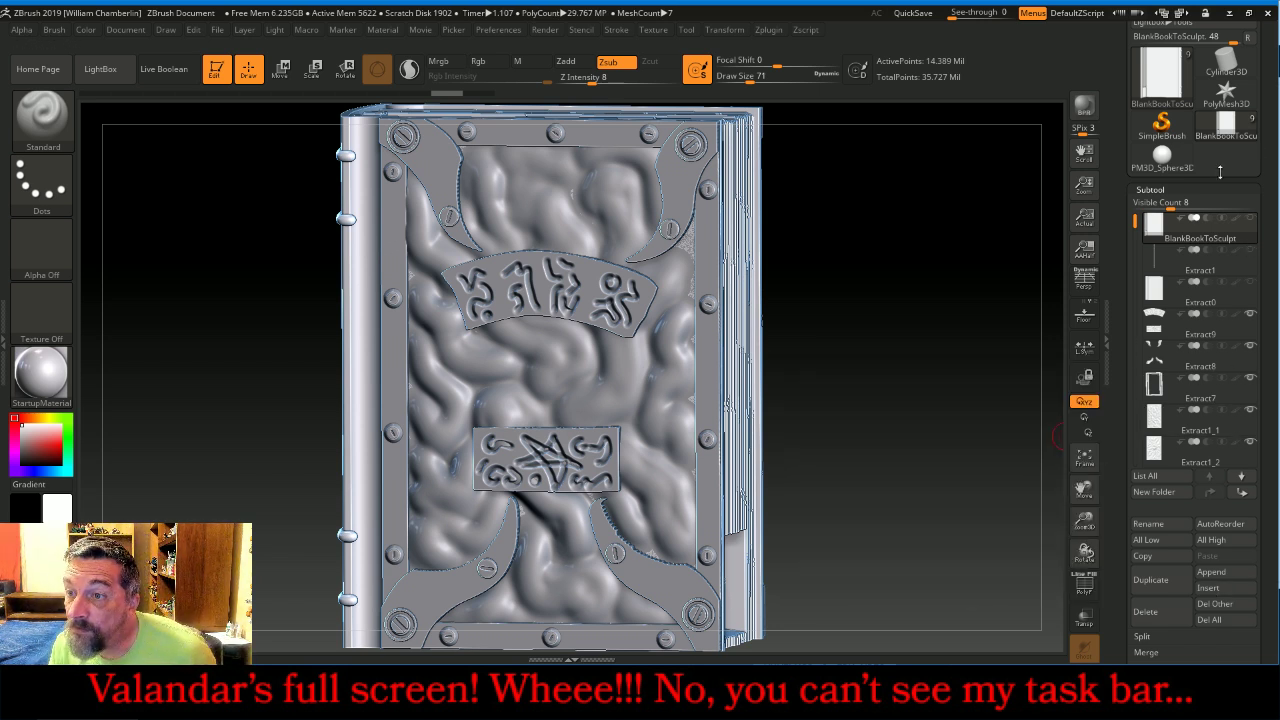
click(1206, 190)
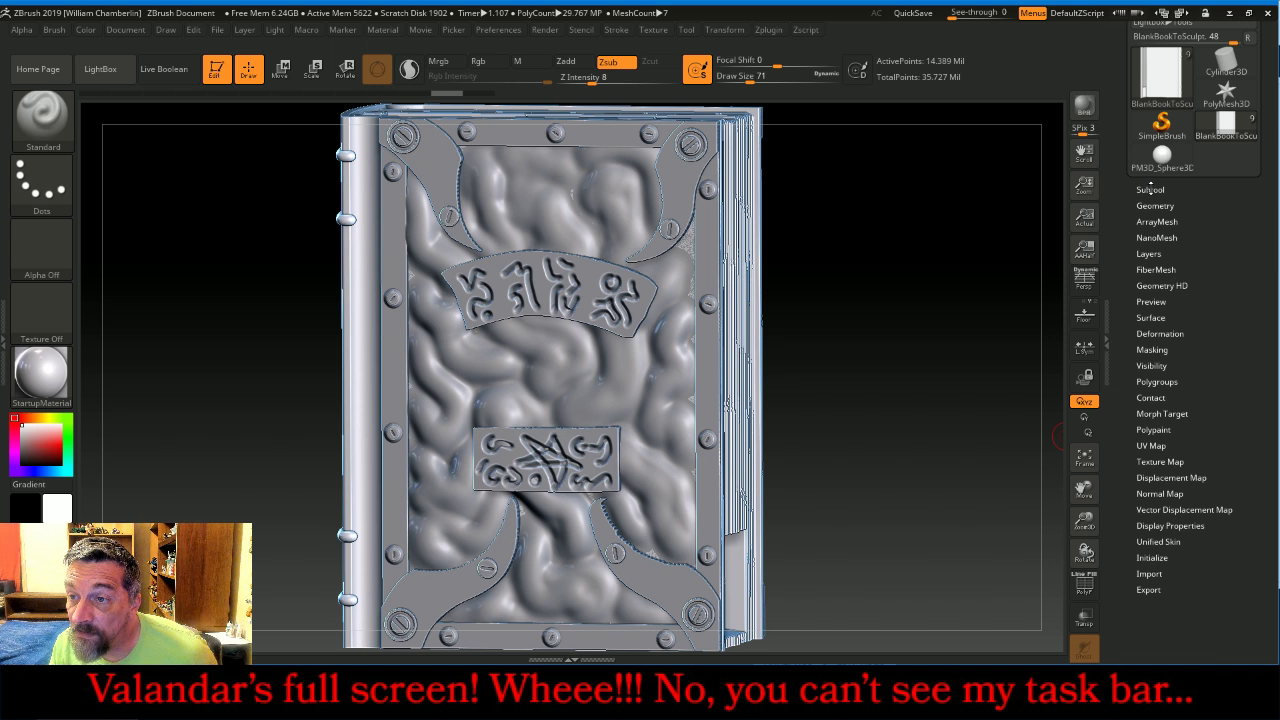
click(1156, 205)
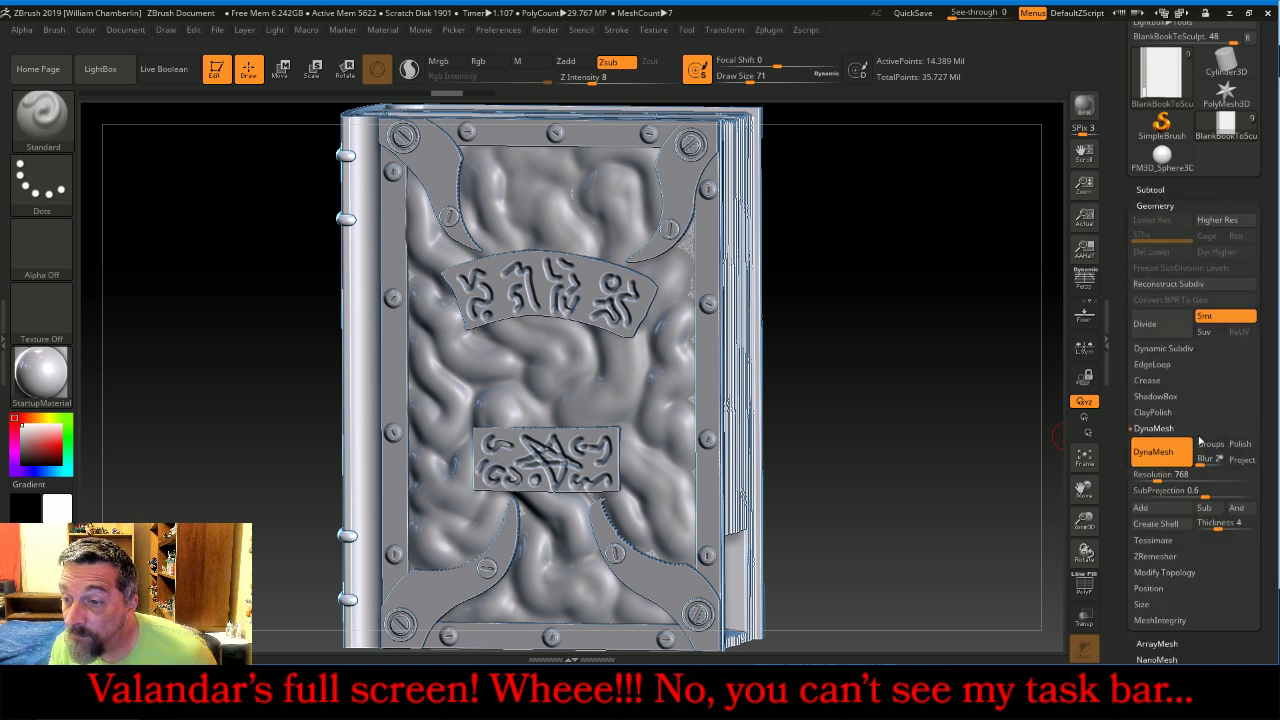
click(1167, 476)
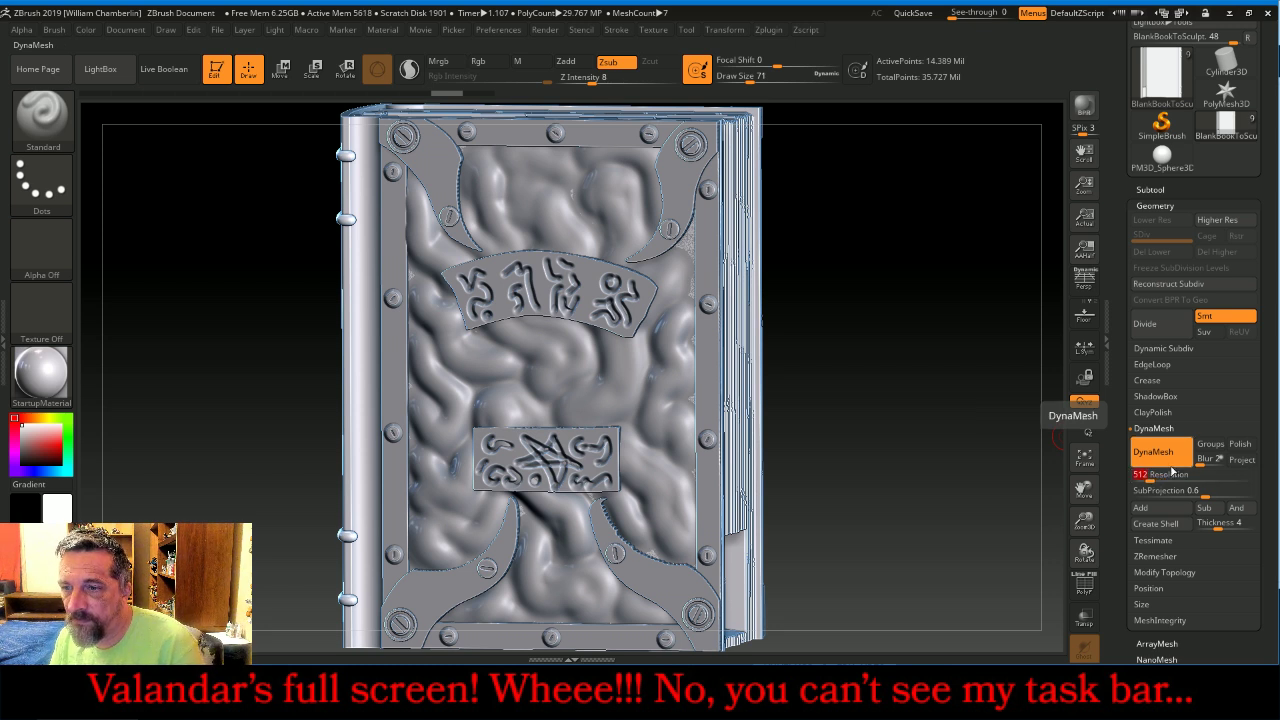
key(ctrl)
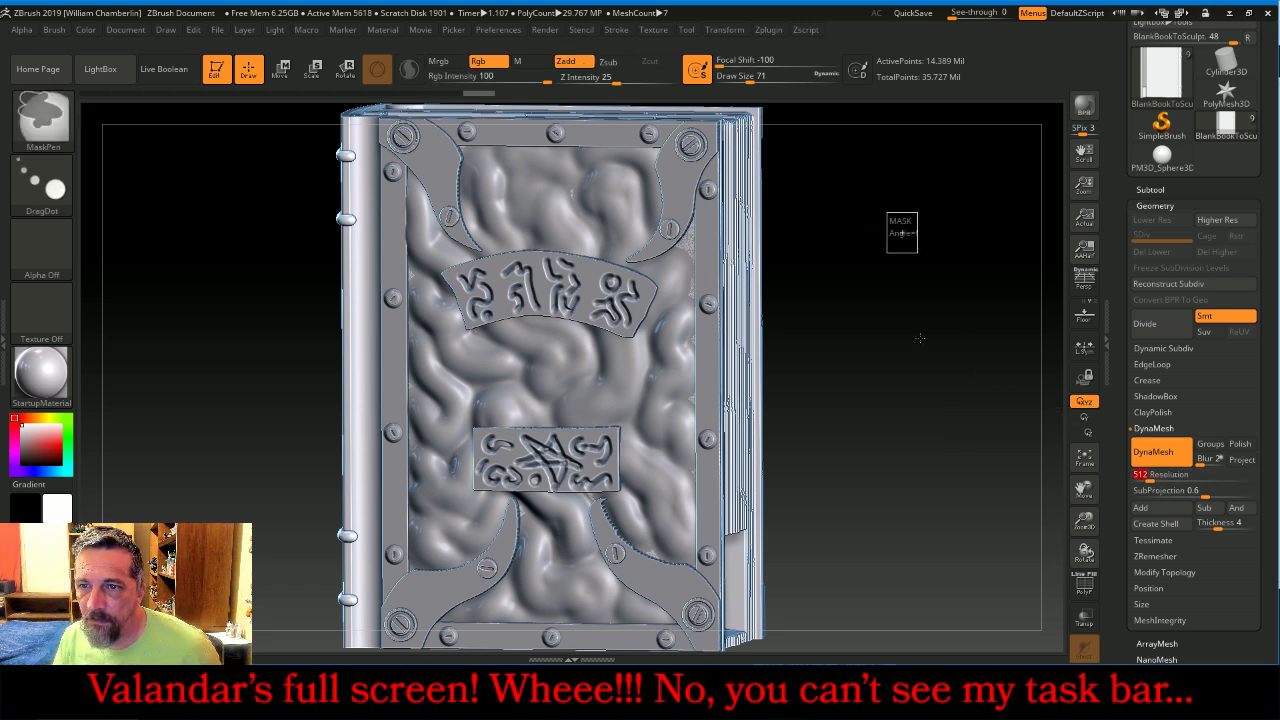
key(alt)
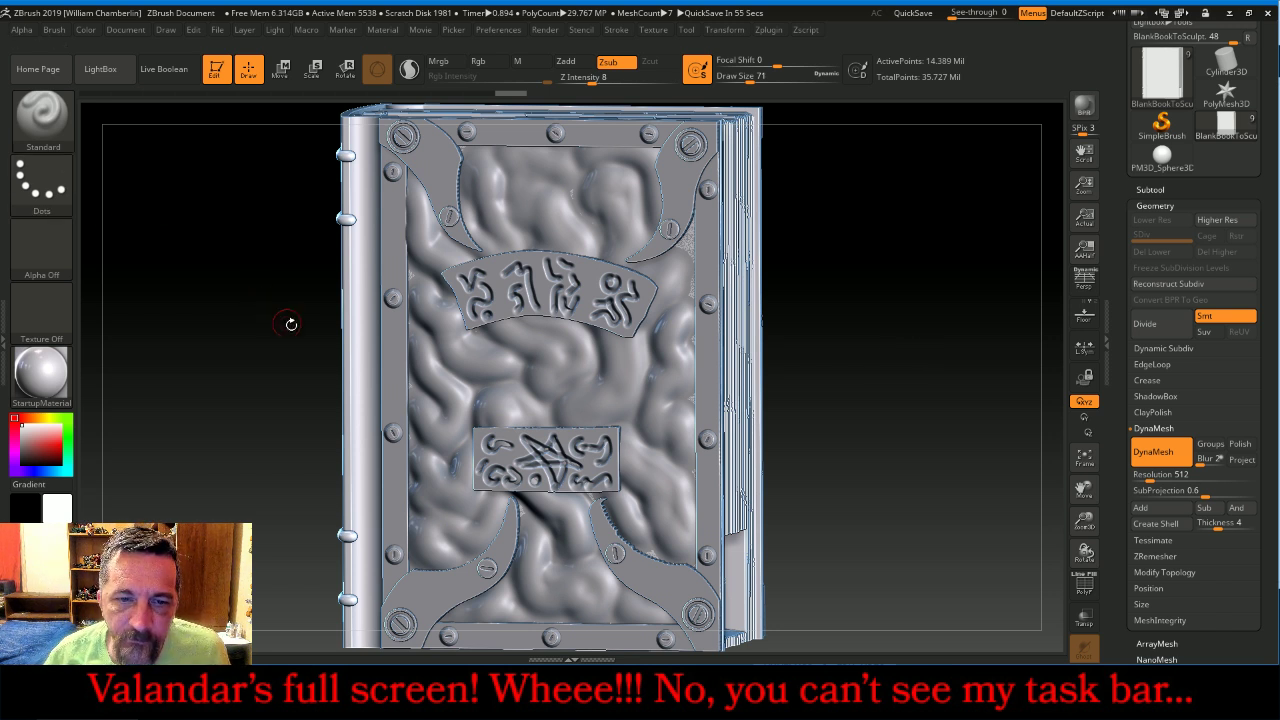
key(shift)
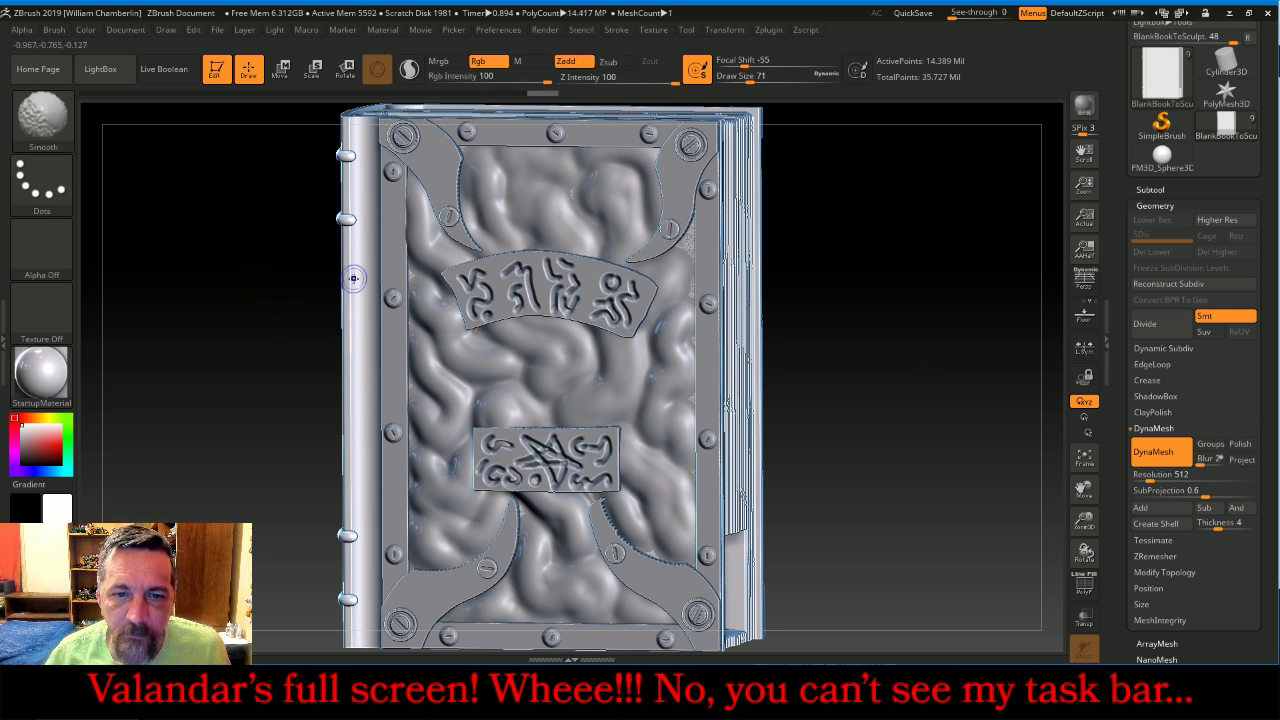
key(ctrl)
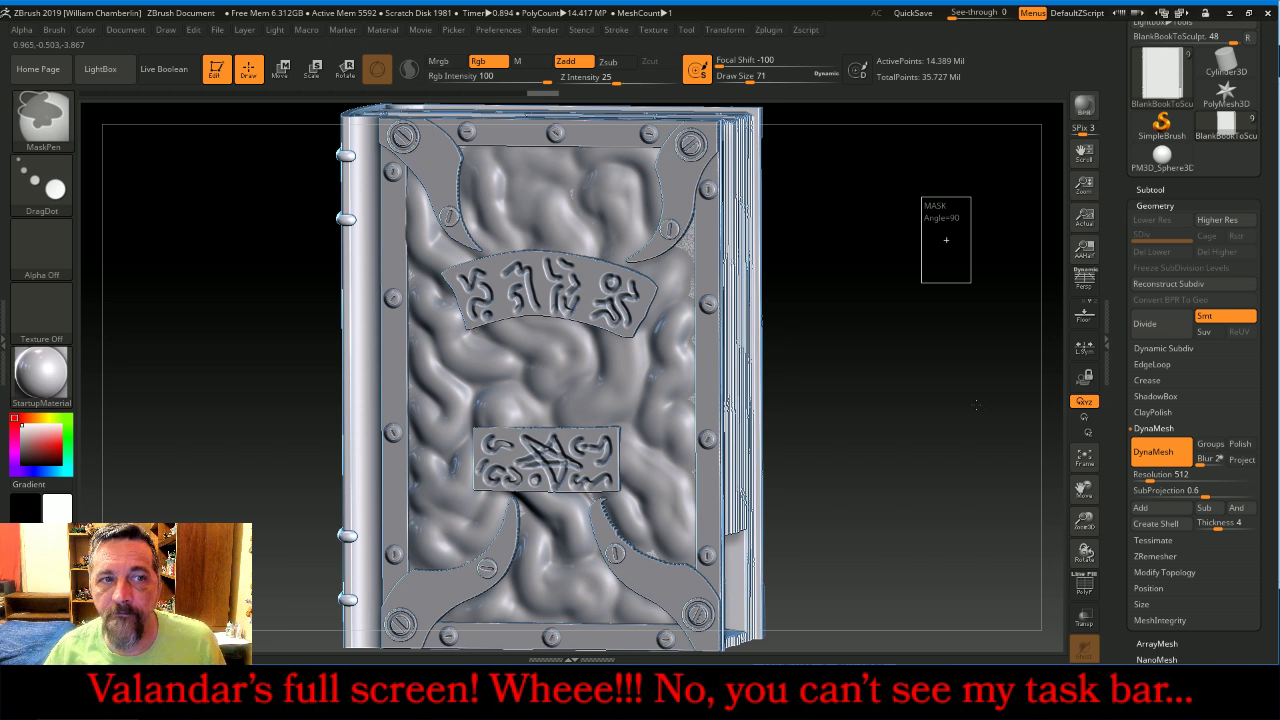
ctrl+click(946, 239)
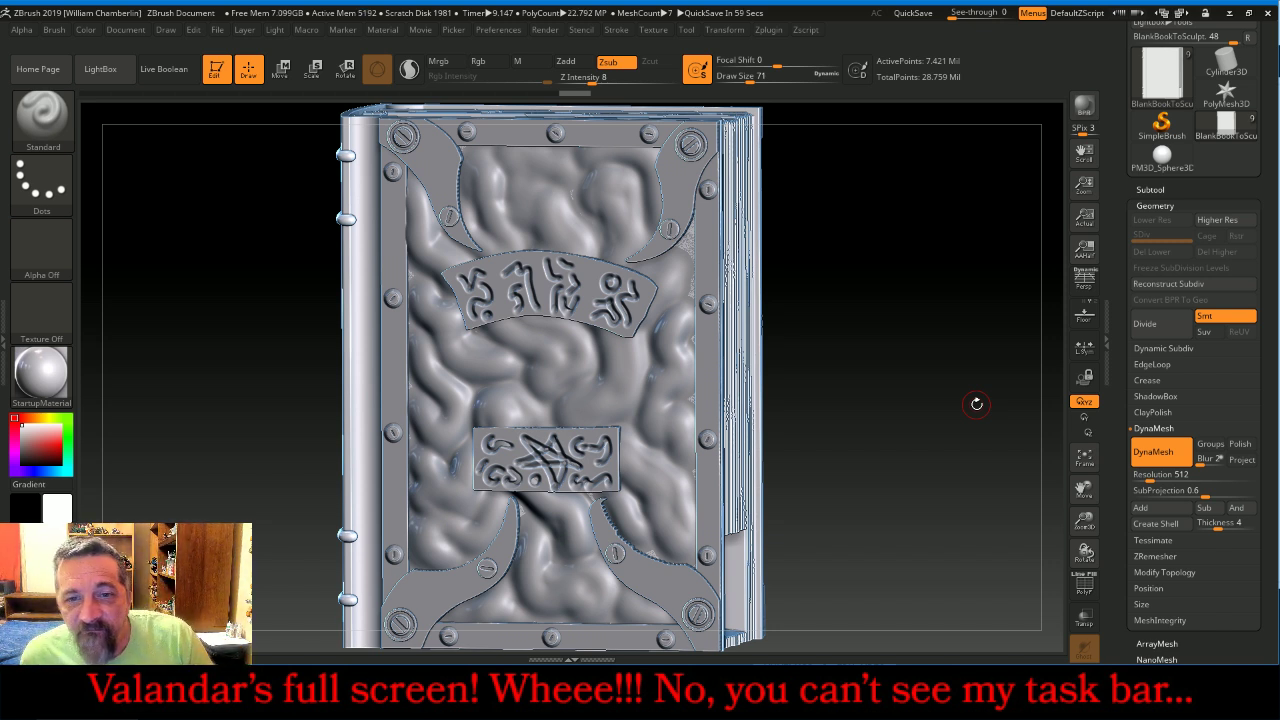
Set the base book's DynaMesh resolution to 256, touch the spine with the Smooth brush, and remesh it.
drag(963, 311, 980, 351)
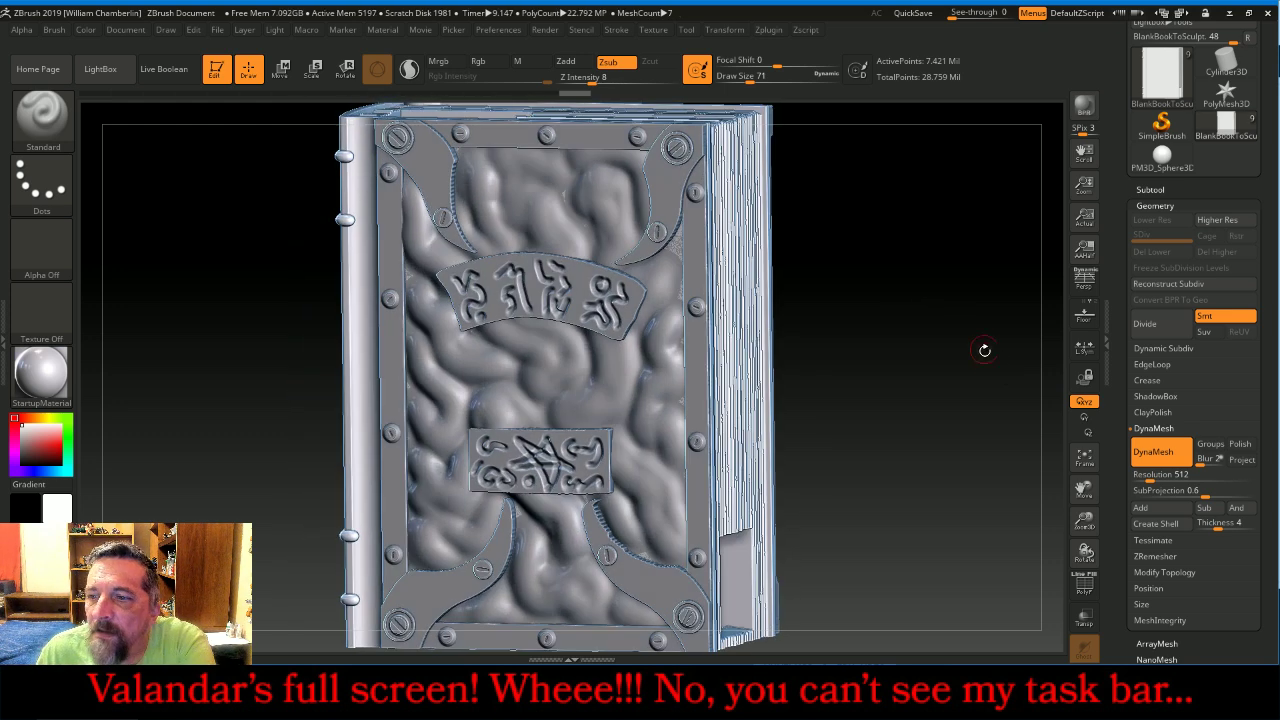
click(1199, 475)
text(25)
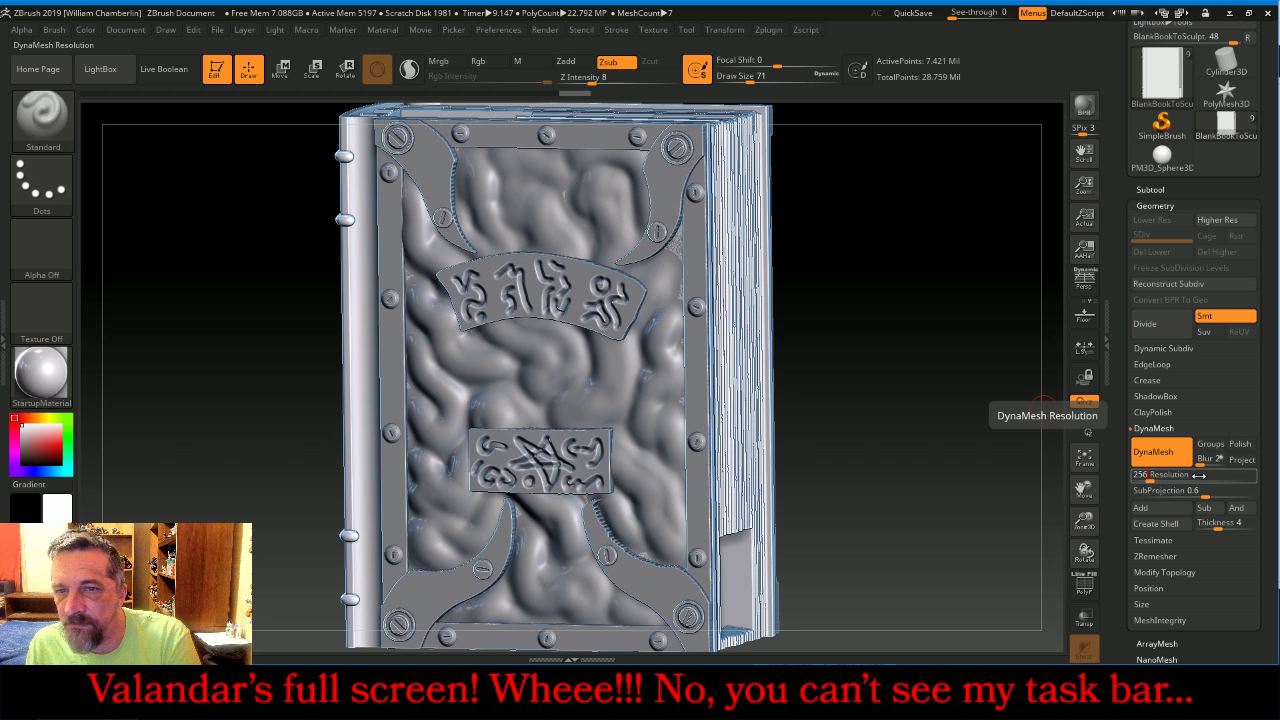
text(6)
key(Return)
key(shift)
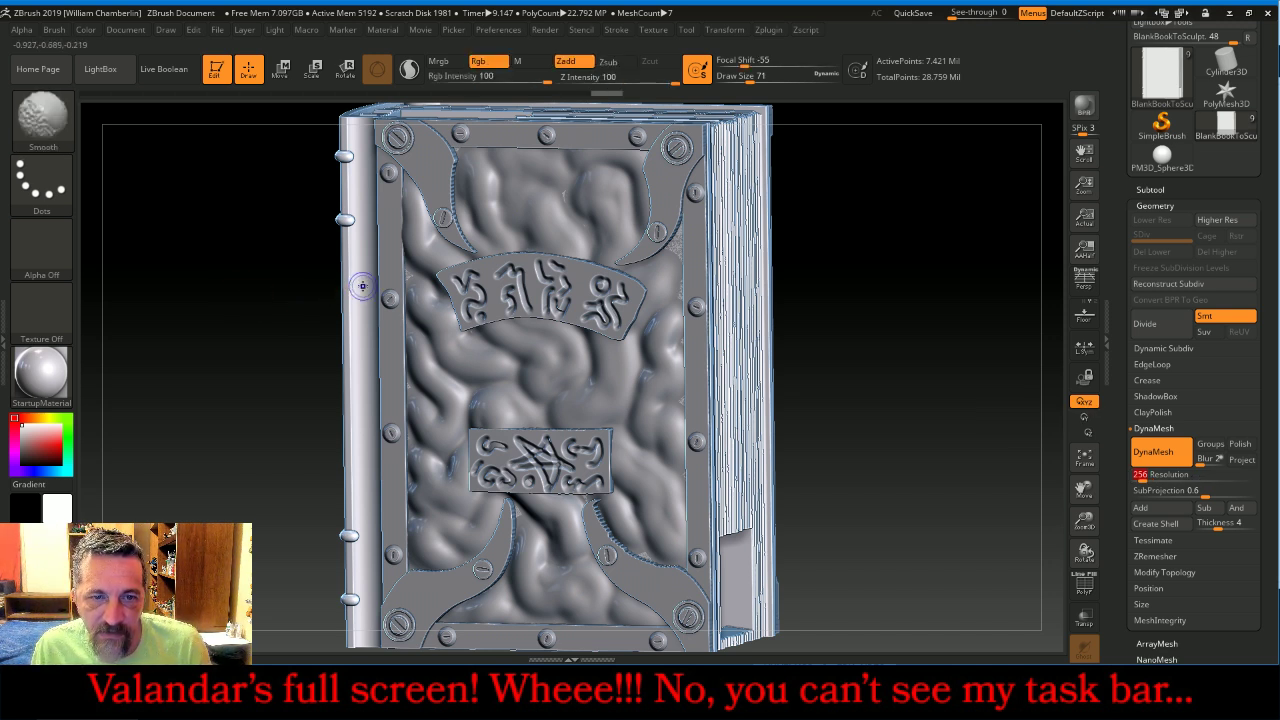
ctrl+drag(840, 202, 872, 252)
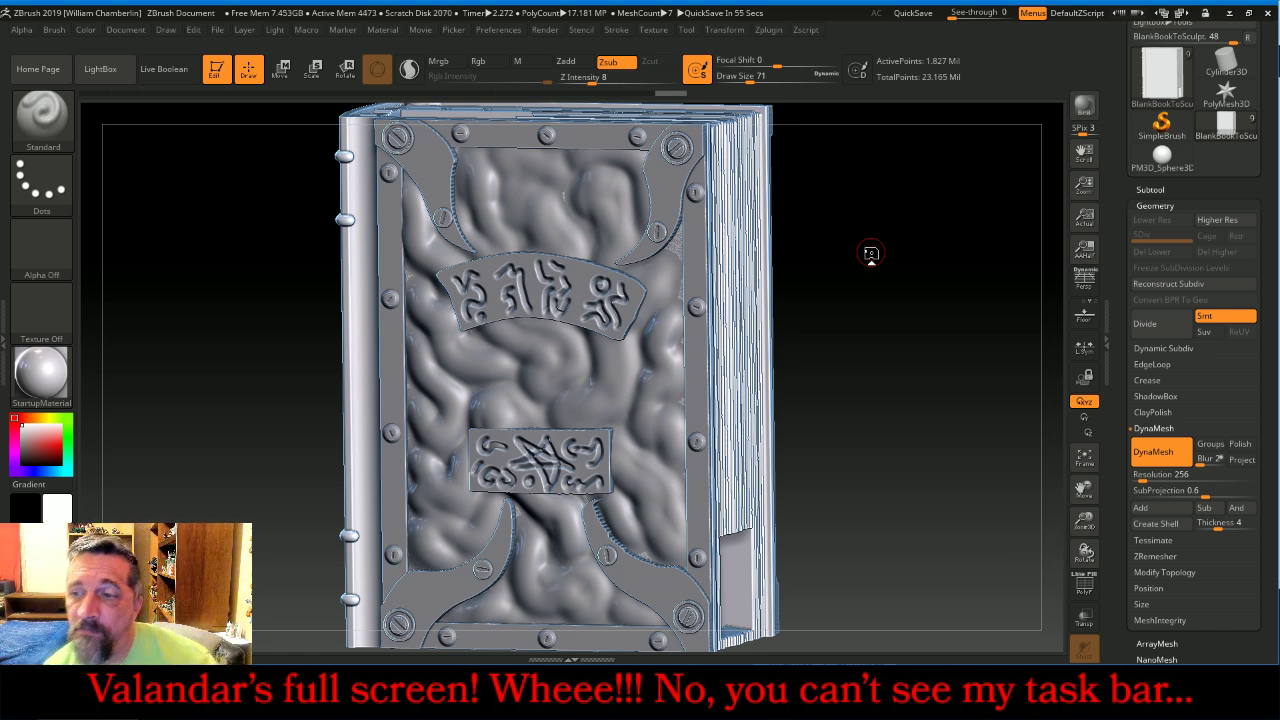
Merge the Extract9 rune plates with the Extract8 corner plates and the Extract7 frame into one subtool.
mouse_move(908, 320)
mouse_down()
mouse_move(863, 314)
mouse_move(869, 391)
mouse_move(889, 403)
mouse_move(933, 397)
mouse_move(962, 351)
mouse_move(887, 313)
mouse_move(925, 327)
mouse_up()
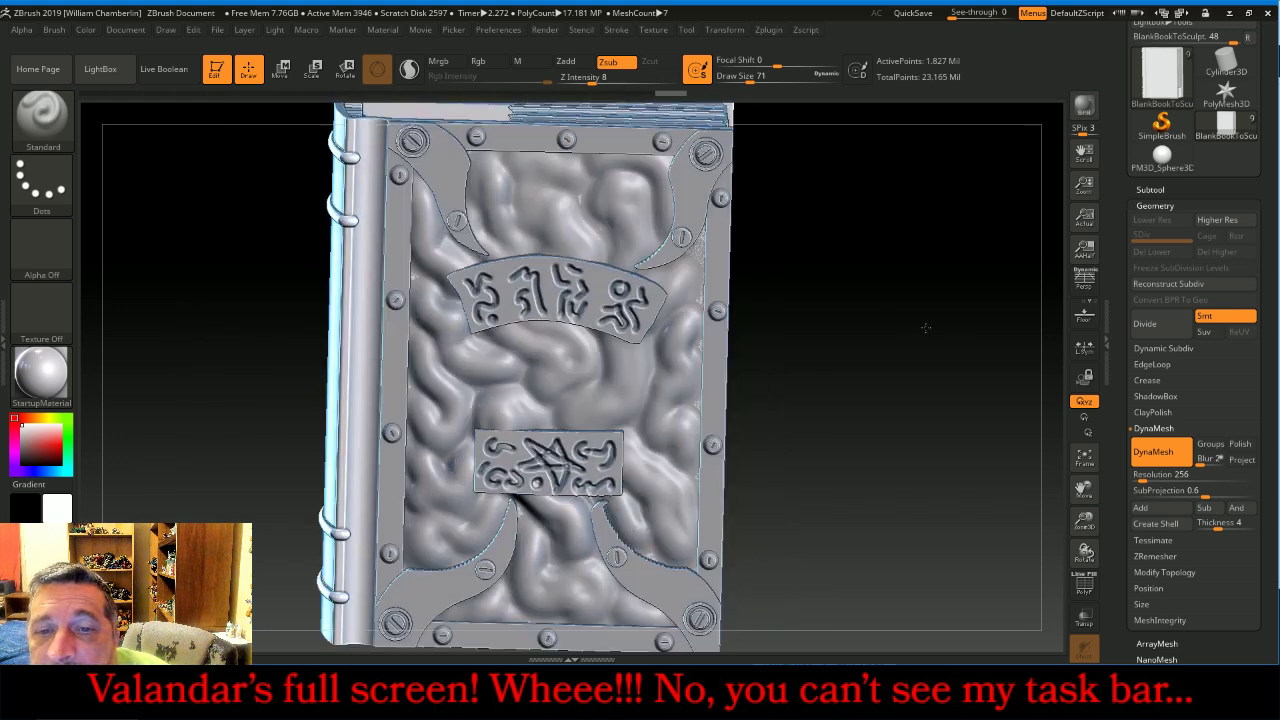
click(1158, 189)
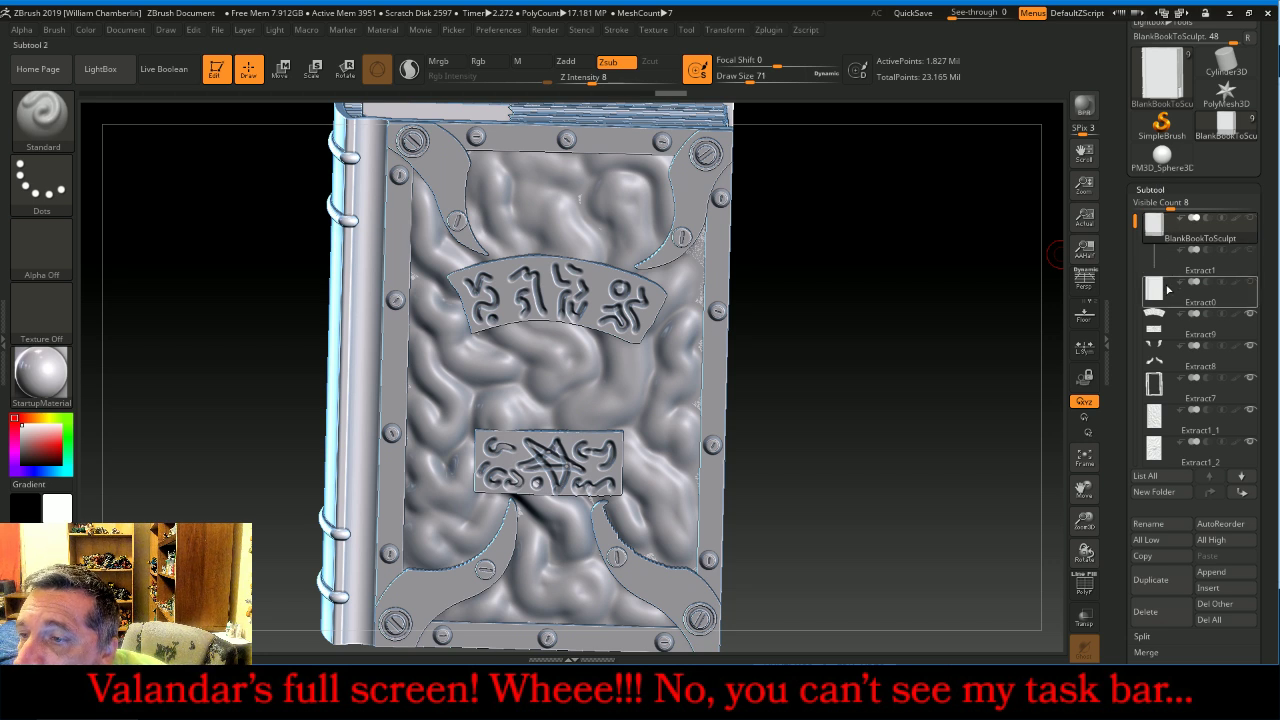
click(1165, 322)
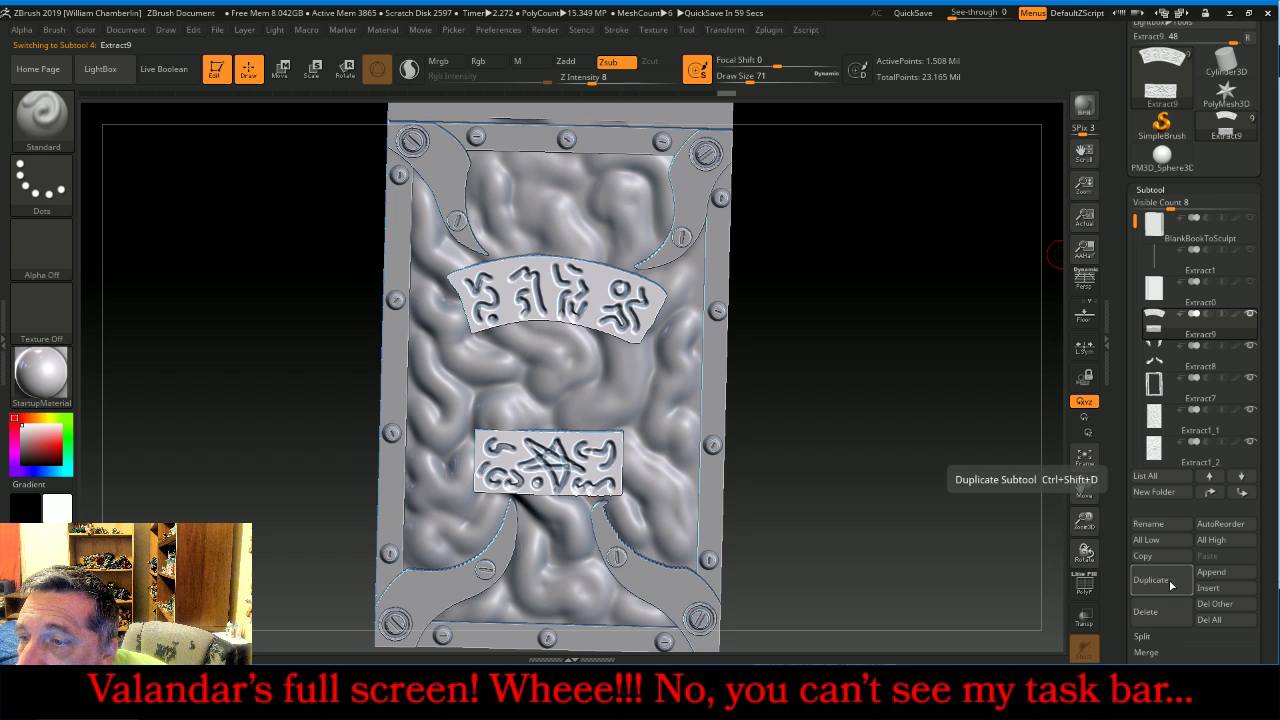
click(1168, 368)
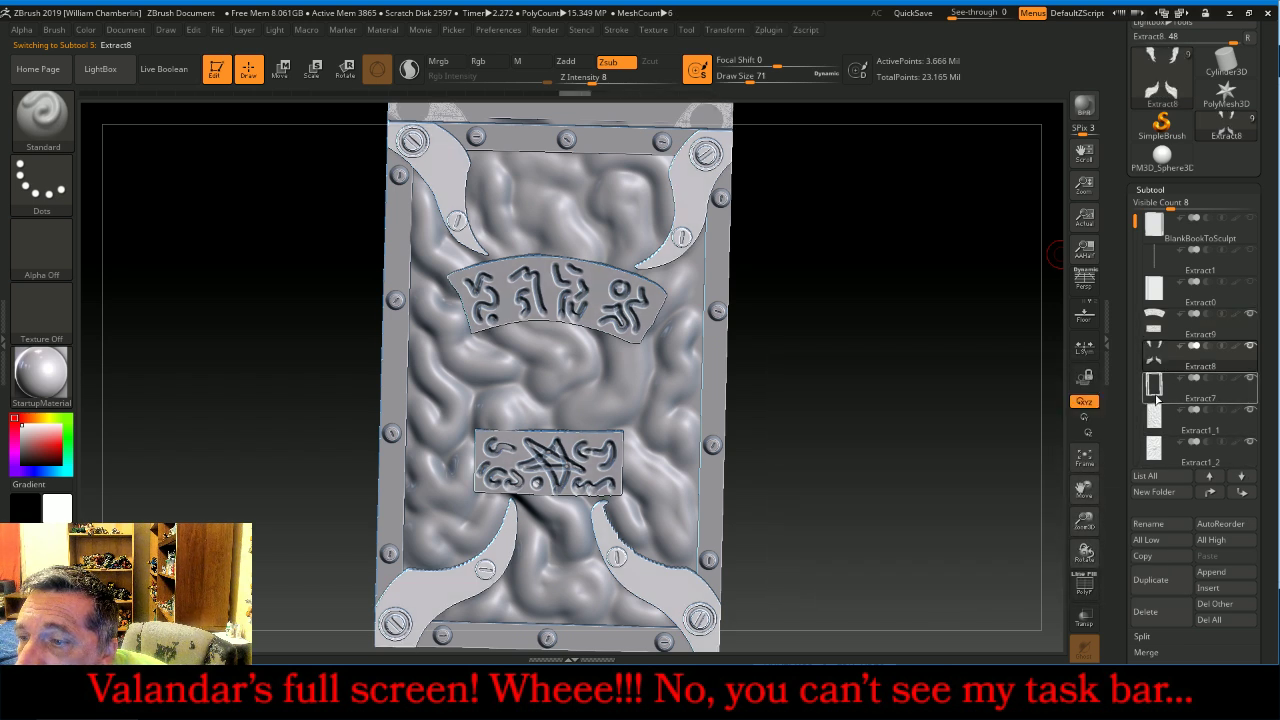
mouse_move(1158, 397)
click(1160, 322)
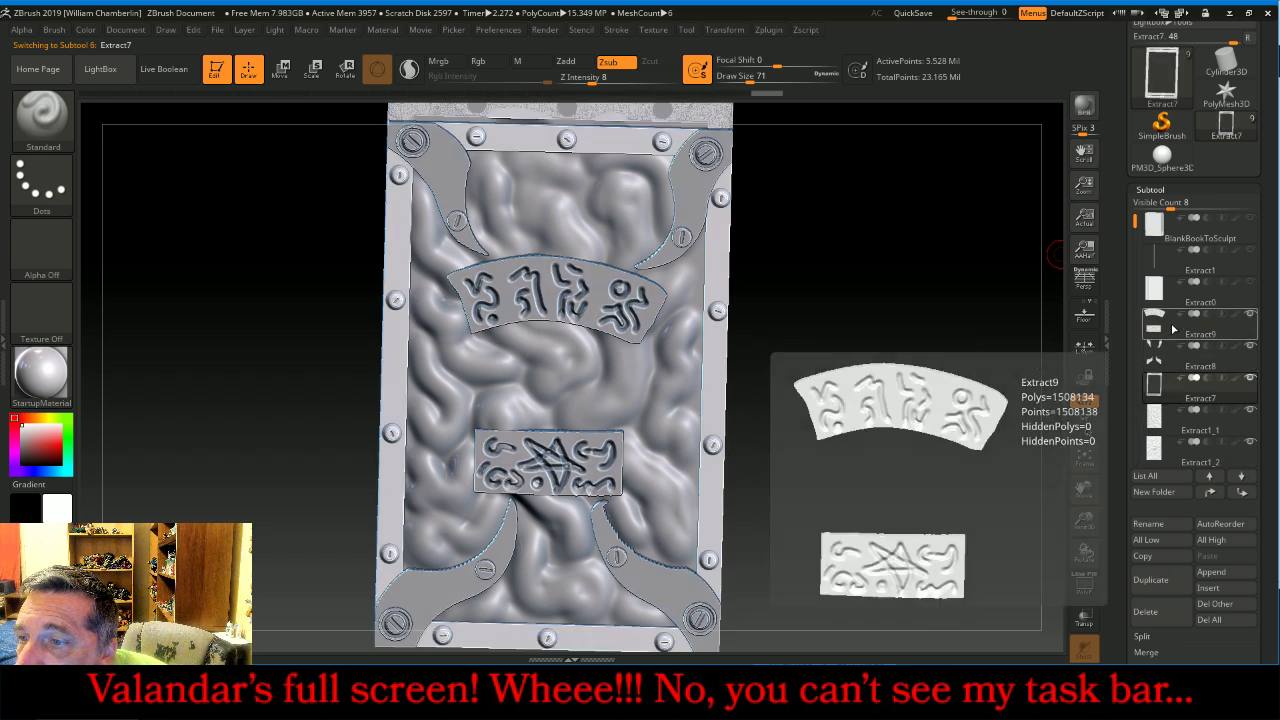
scroll(1195, 480, down, 3)
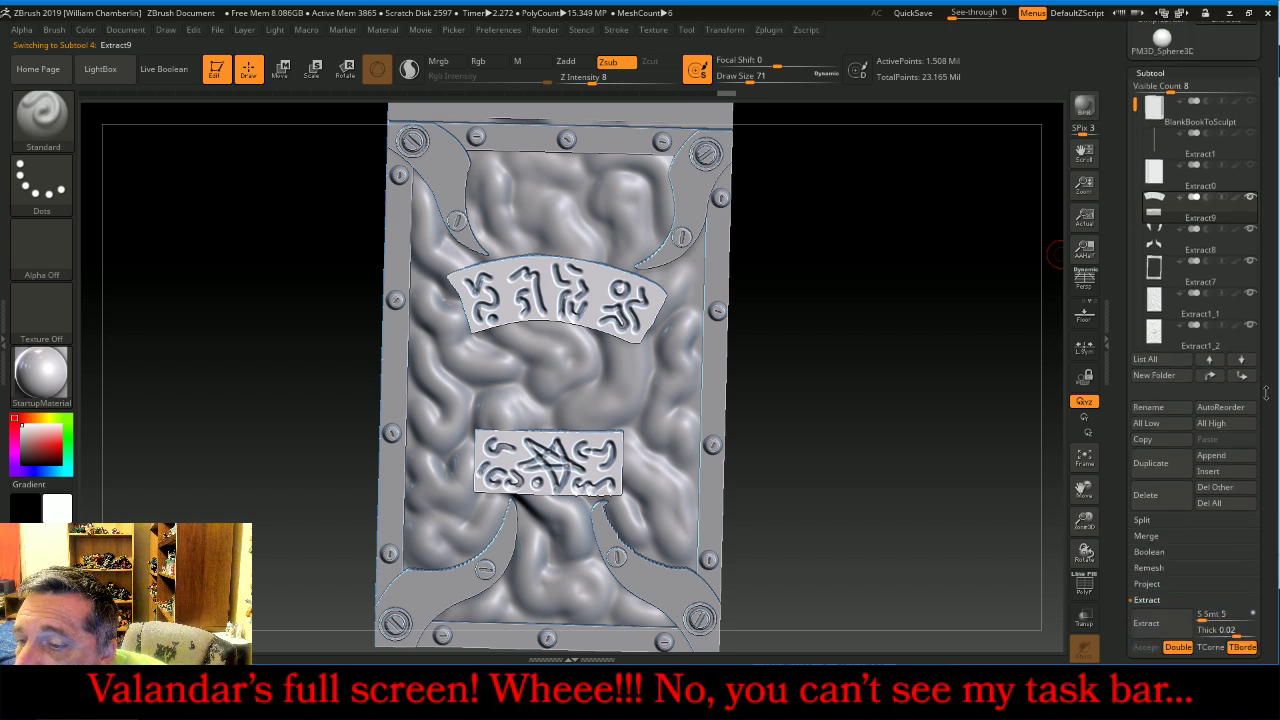
click(1197, 538)
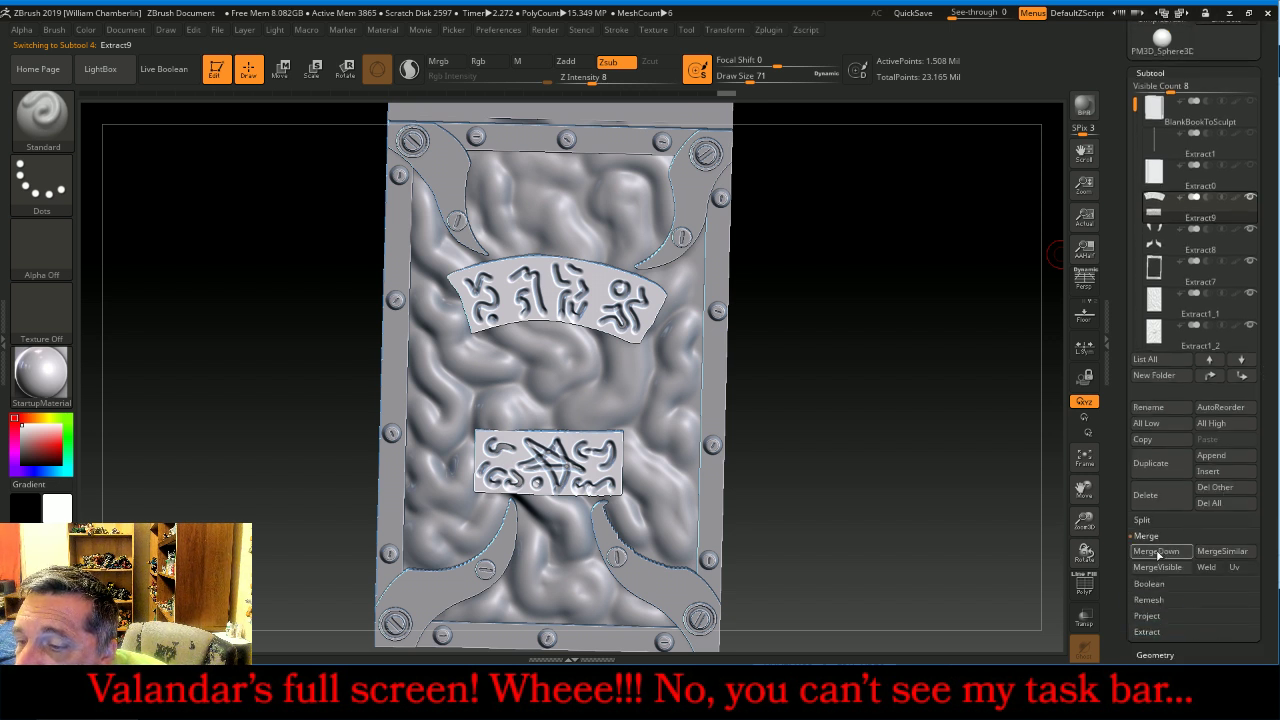
click(1145, 556)
click(1141, 581)
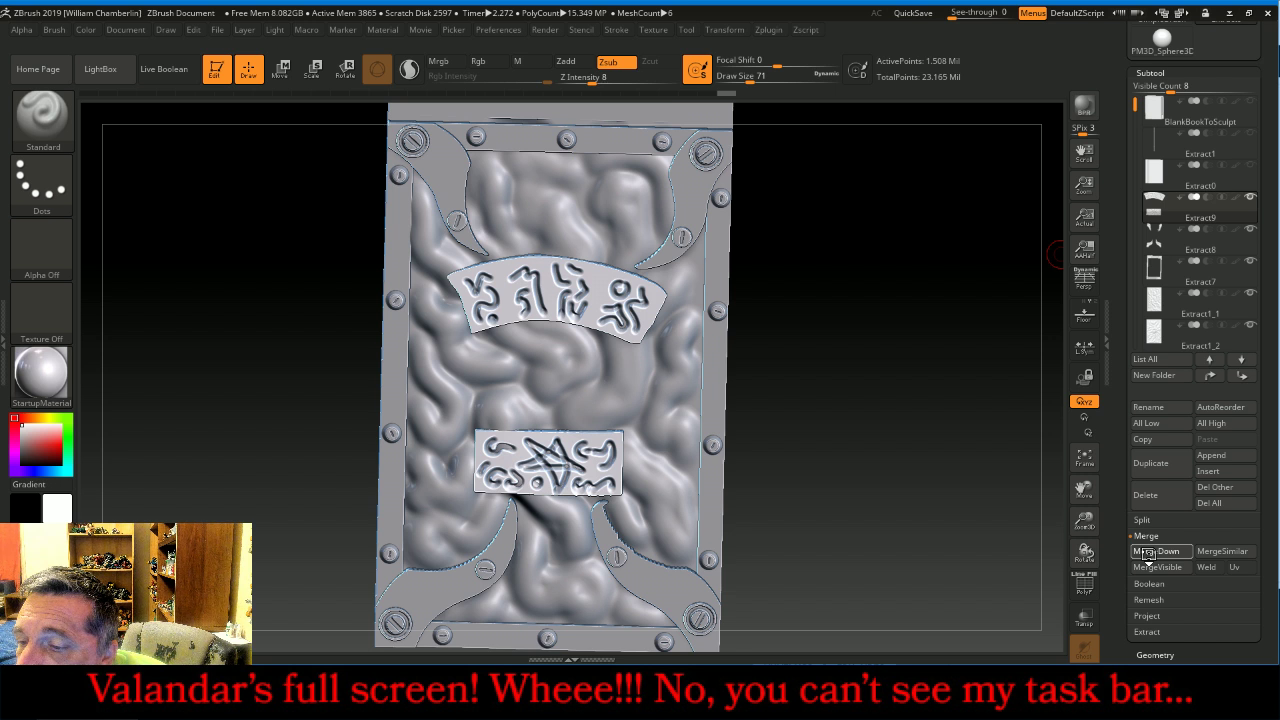
click(1152, 551)
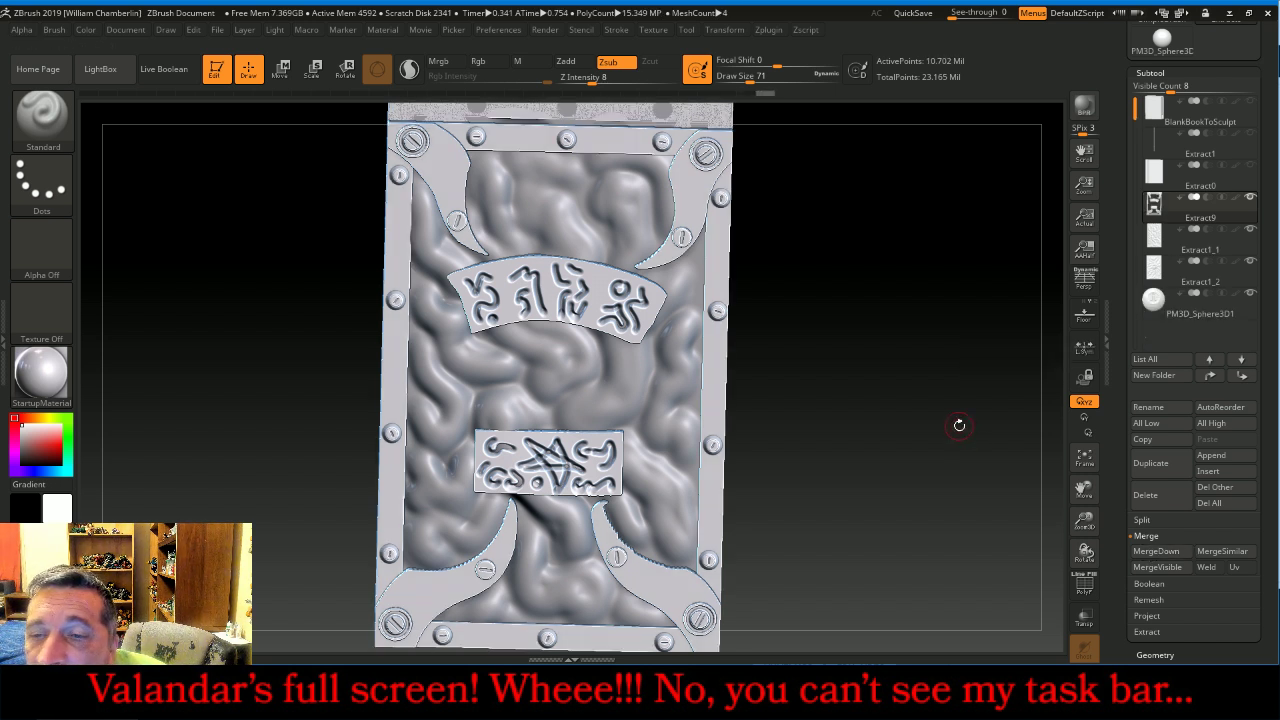
Remesh the merged Extract9 metalwork with DynaMesh at resolution 256.
click(1151, 73)
click(1156, 87)
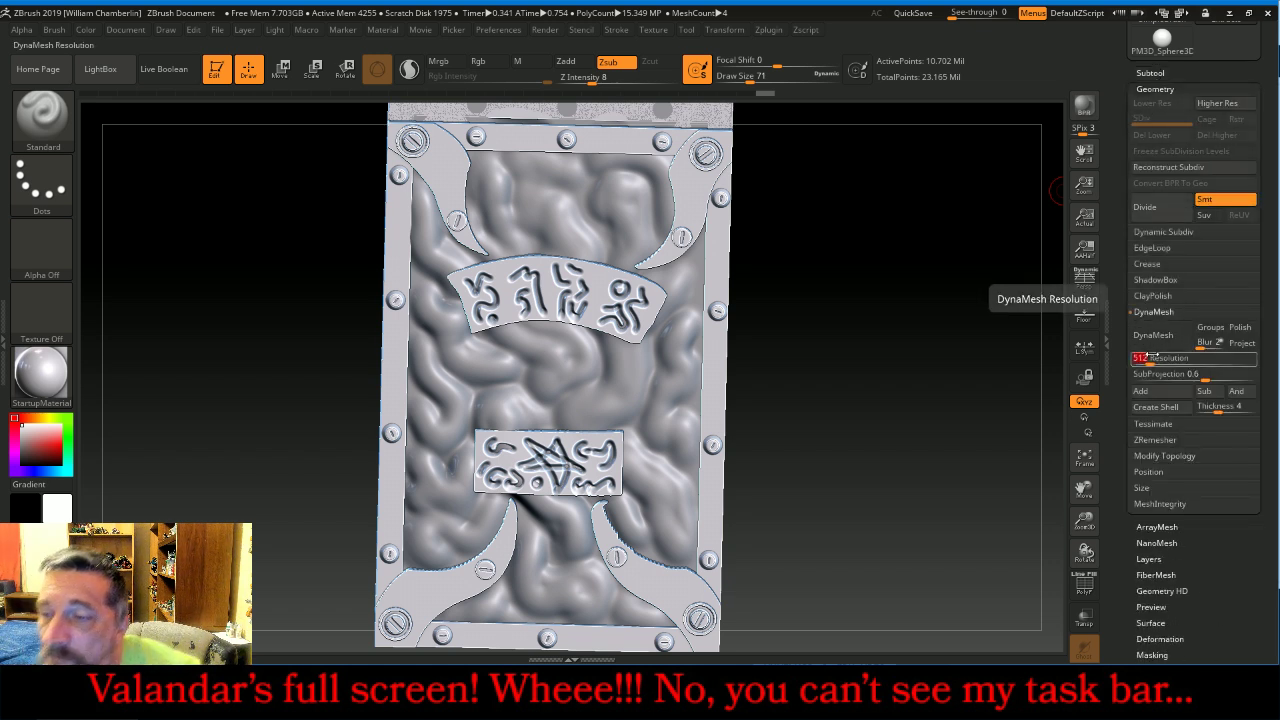
text(256)
key(Return)
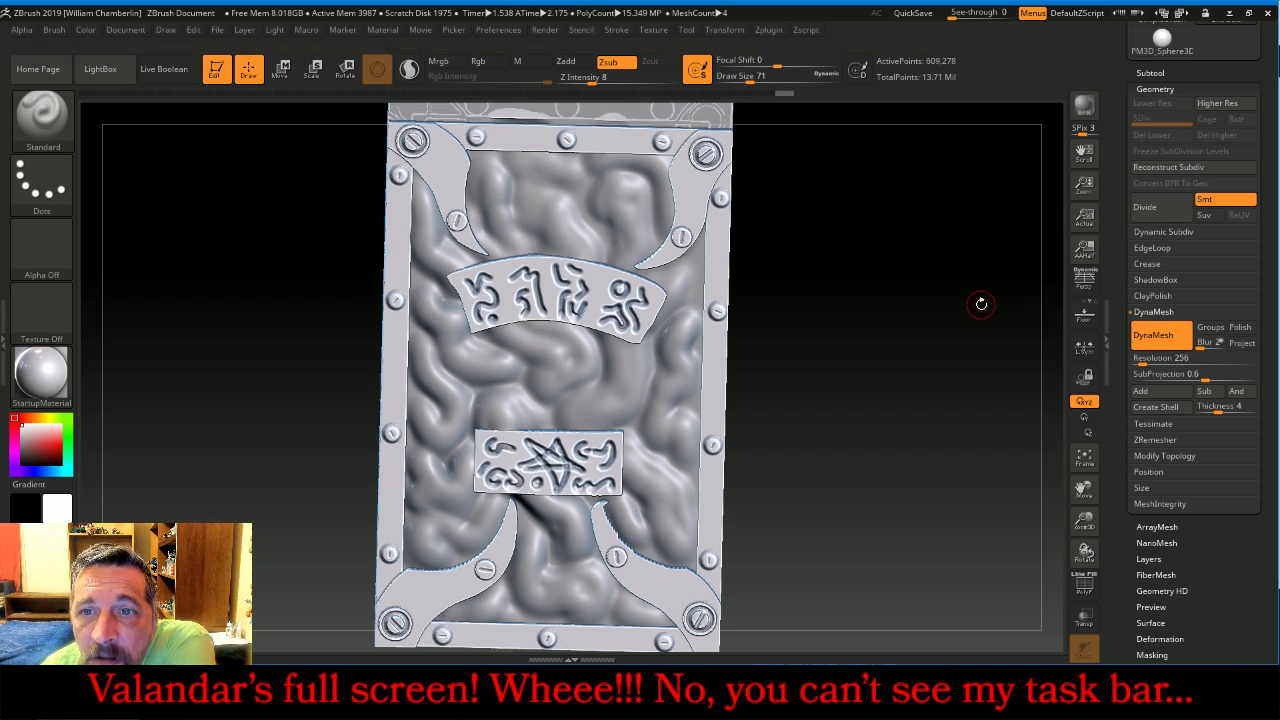
drag(980, 308, 1000, 275)
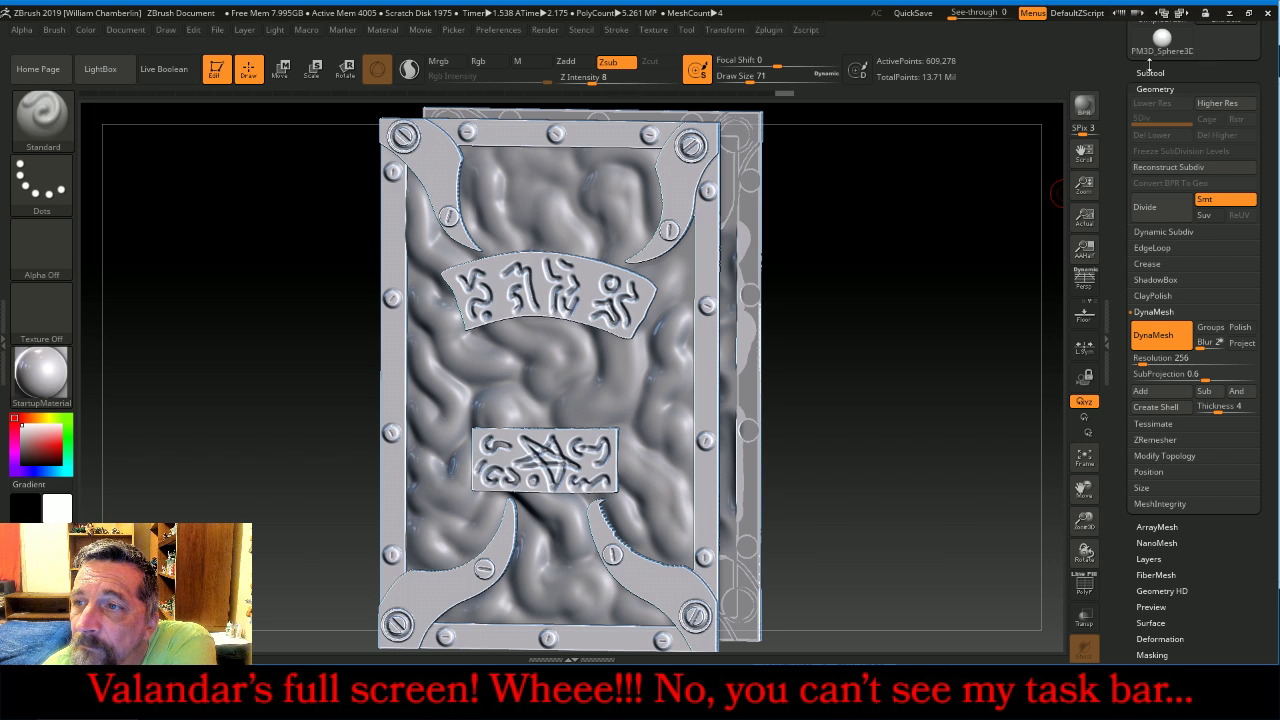
Show the BlankBookToSculpt base book and make the Extract1_1 cover panel the active subtool.
click(1150, 73)
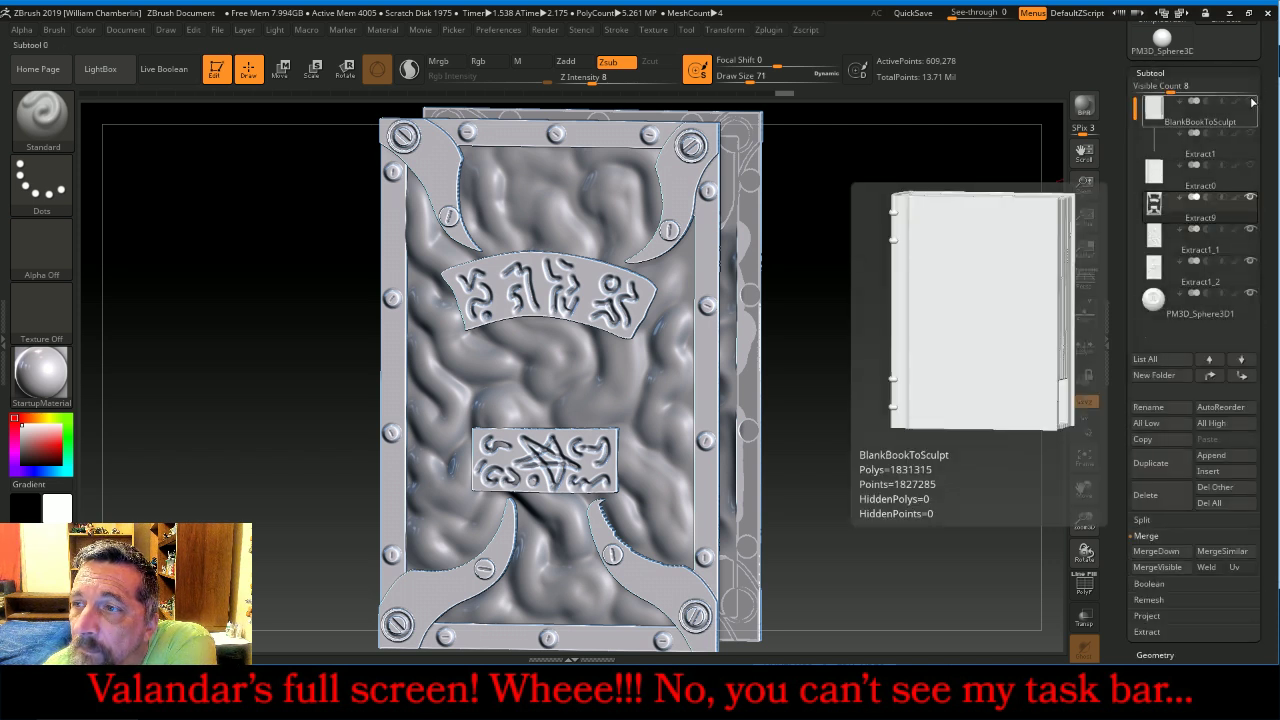
click(1250, 103)
click(1158, 242)
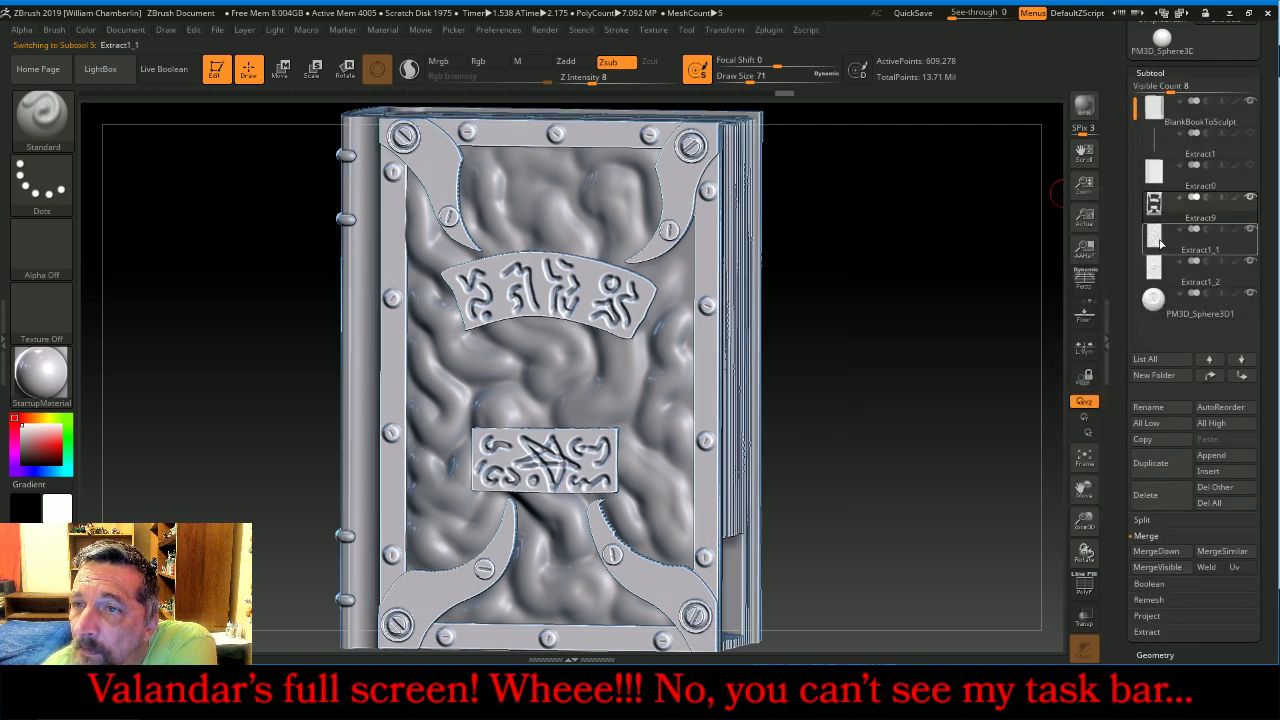
click(1162, 273)
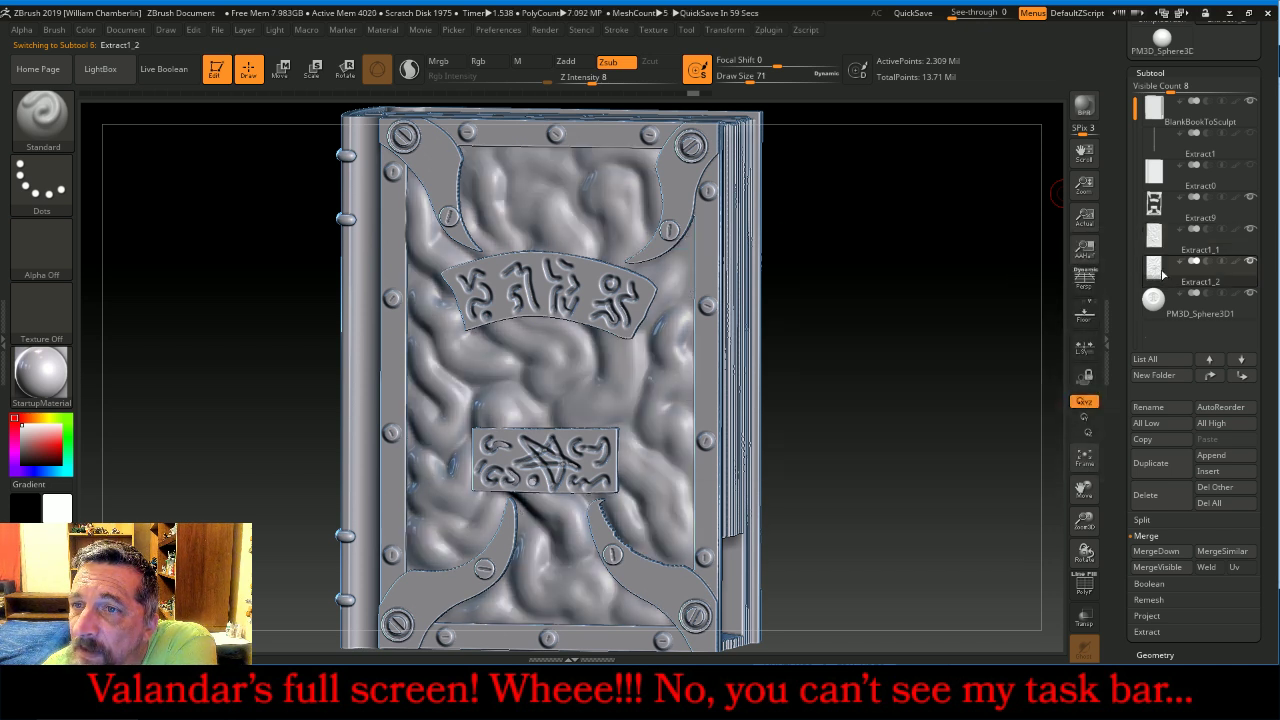
click(1165, 240)
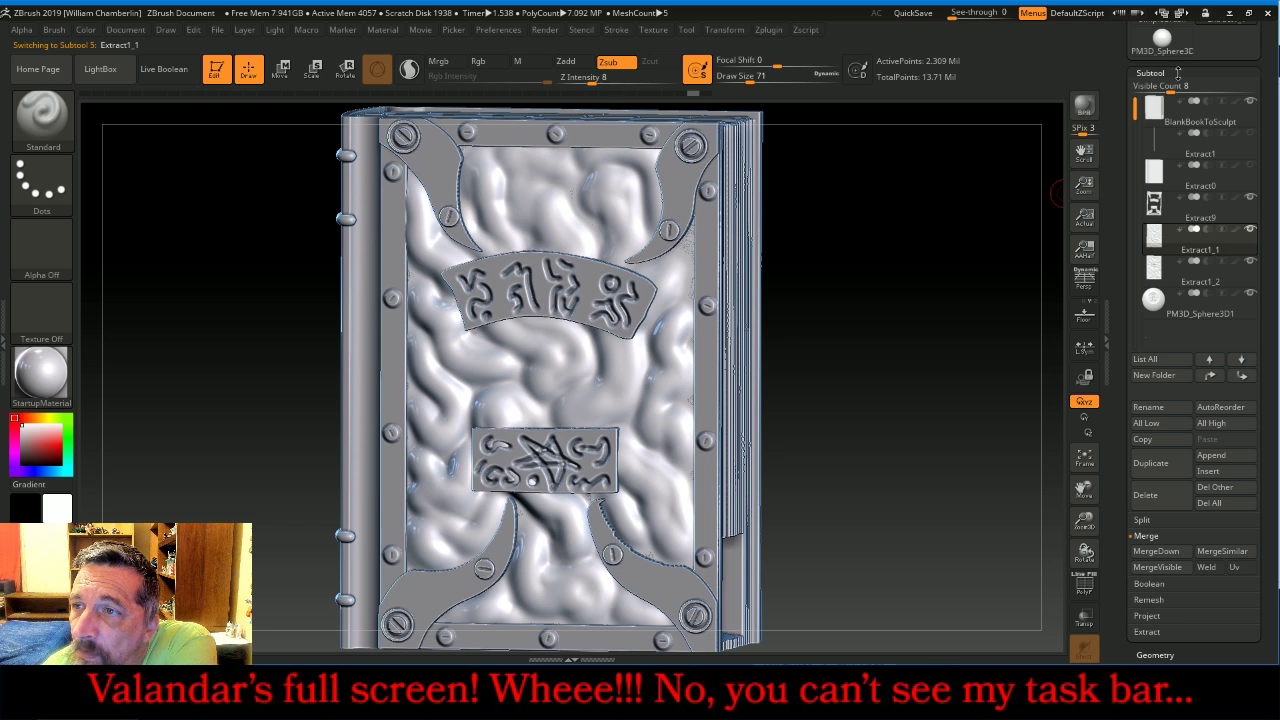
Close the holes in the Extract1_1 cover panel and remesh it with DynaMesh at resolution 256.
click(1178, 73)
click(1160, 89)
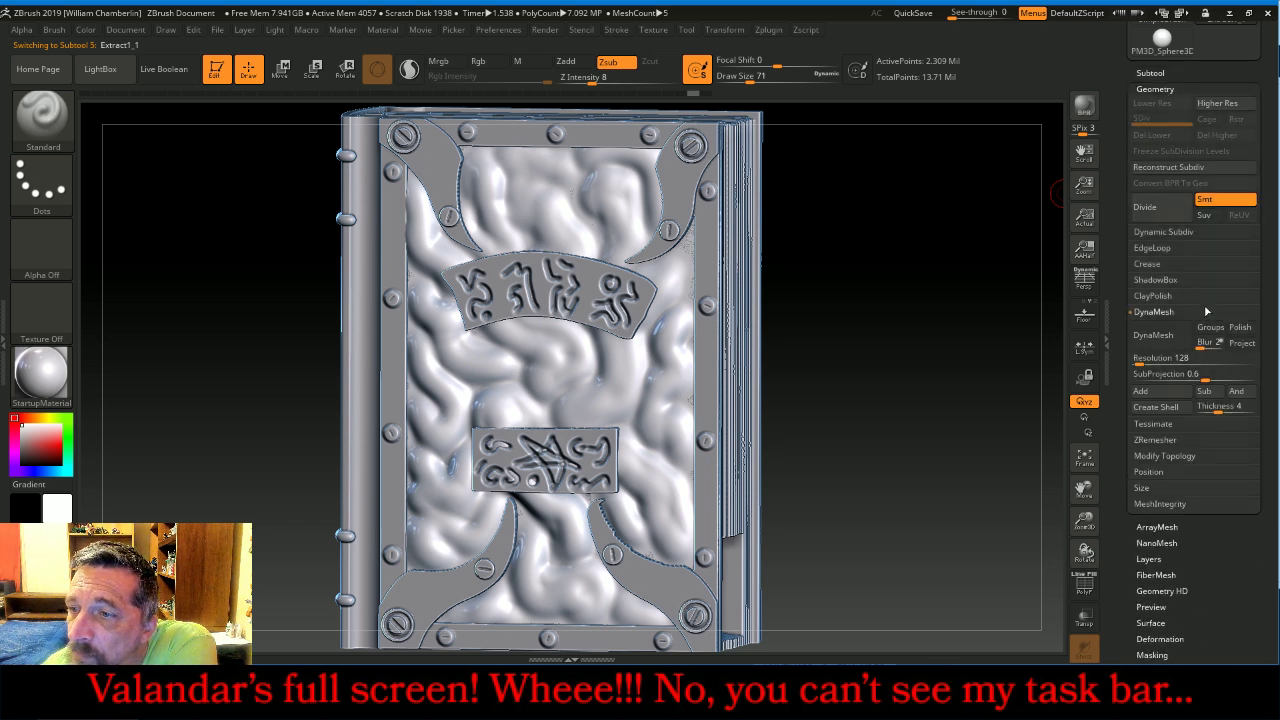
click(1185, 456)
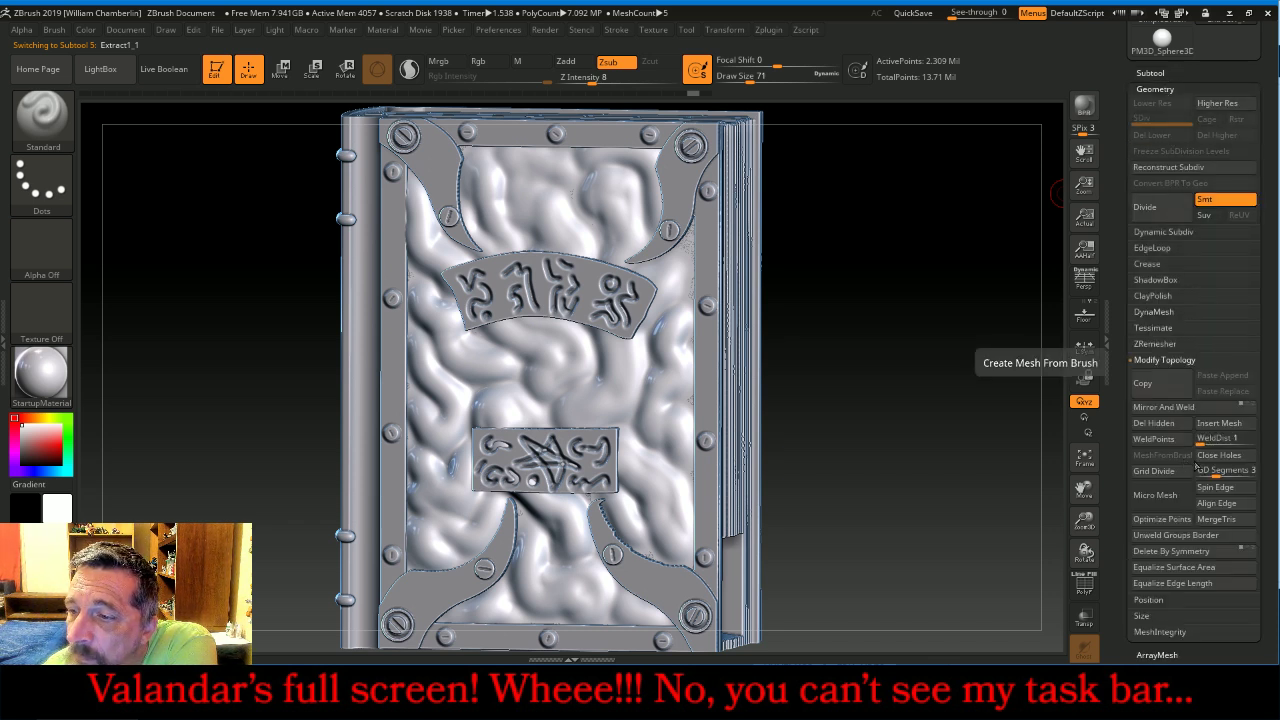
drag(823, 374, 956, 407)
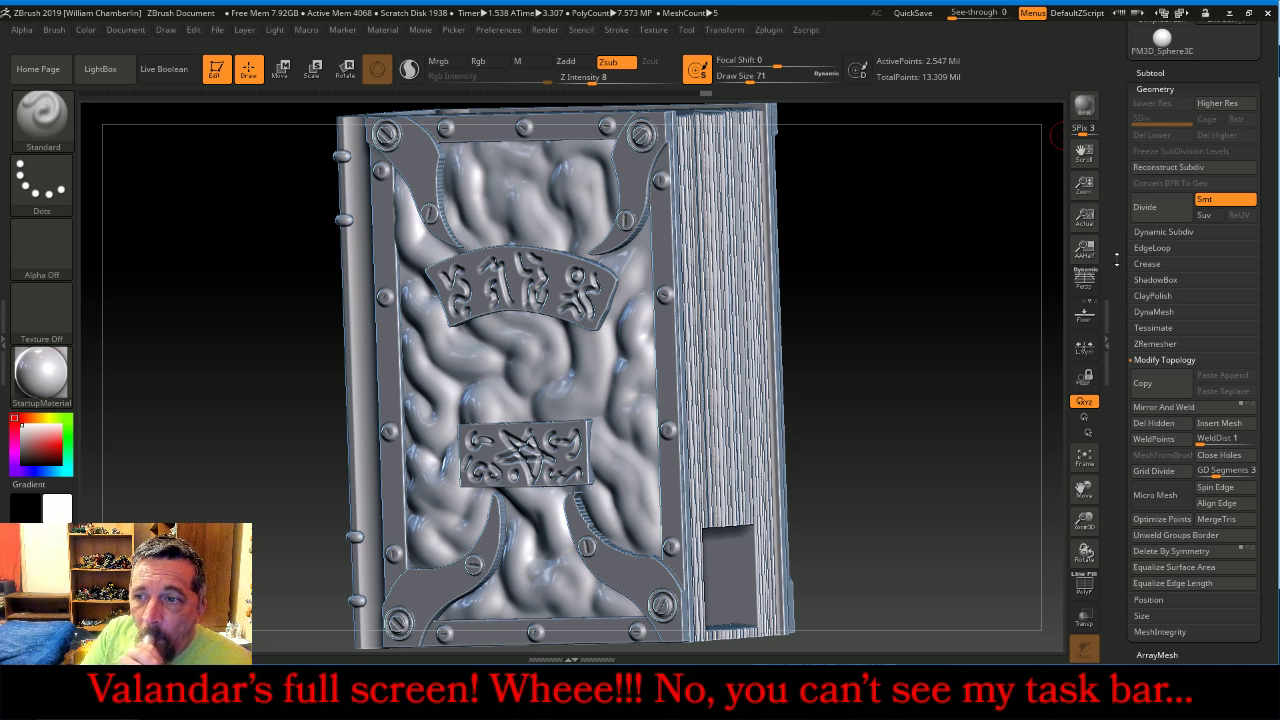
click(1154, 312)
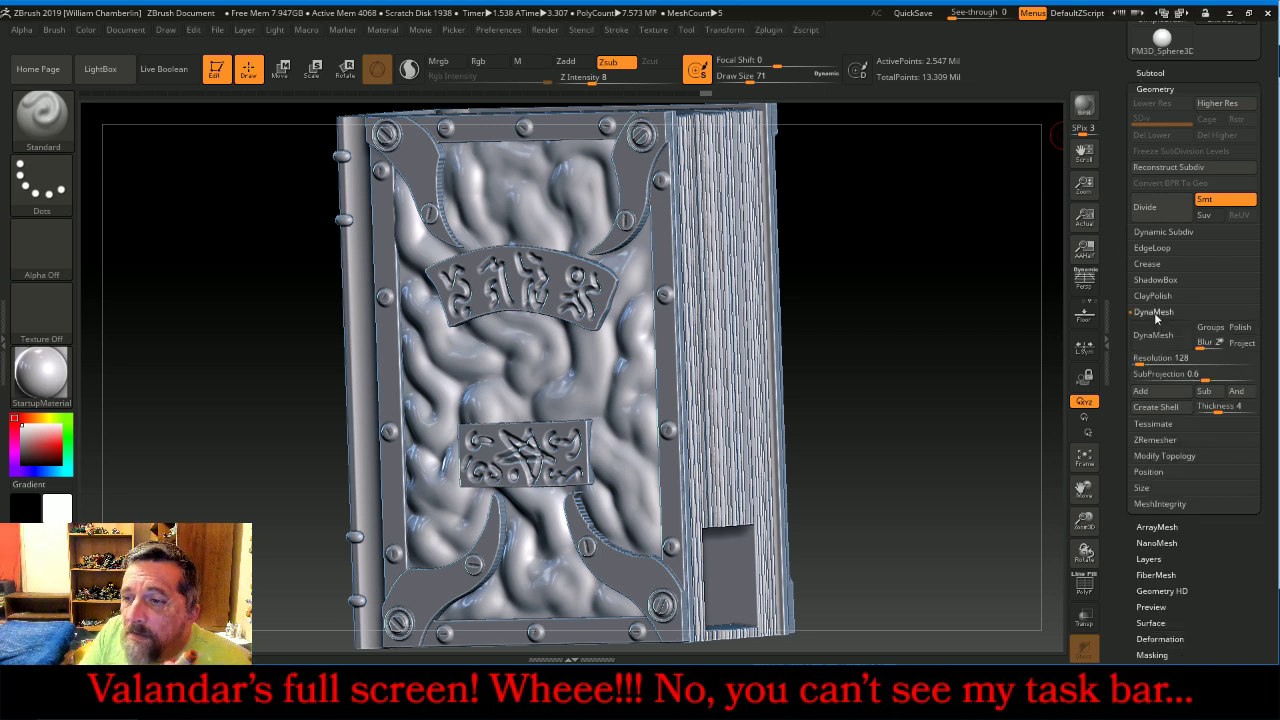
drag(1150, 357, 1172, 357)
click(1170, 341)
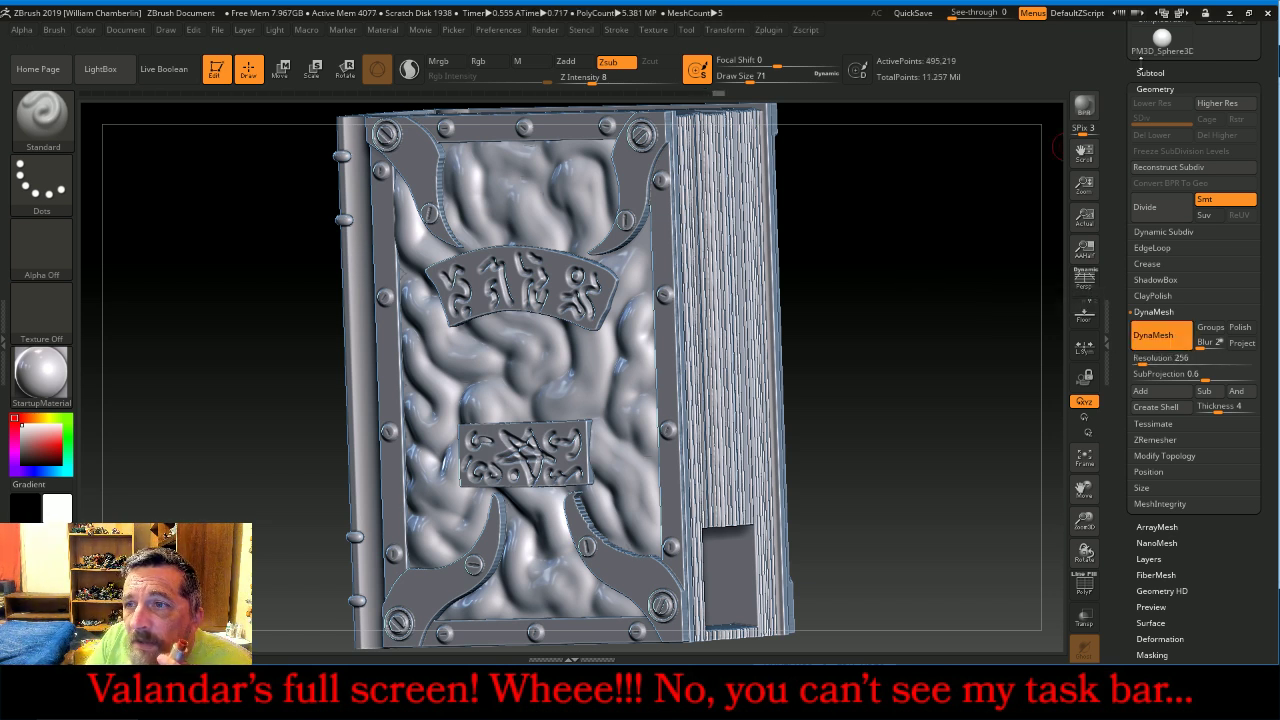
Make the Extract1_2 eye cover active, close its holes, and remesh it with DynaMesh at resolution 256.
click(1150, 73)
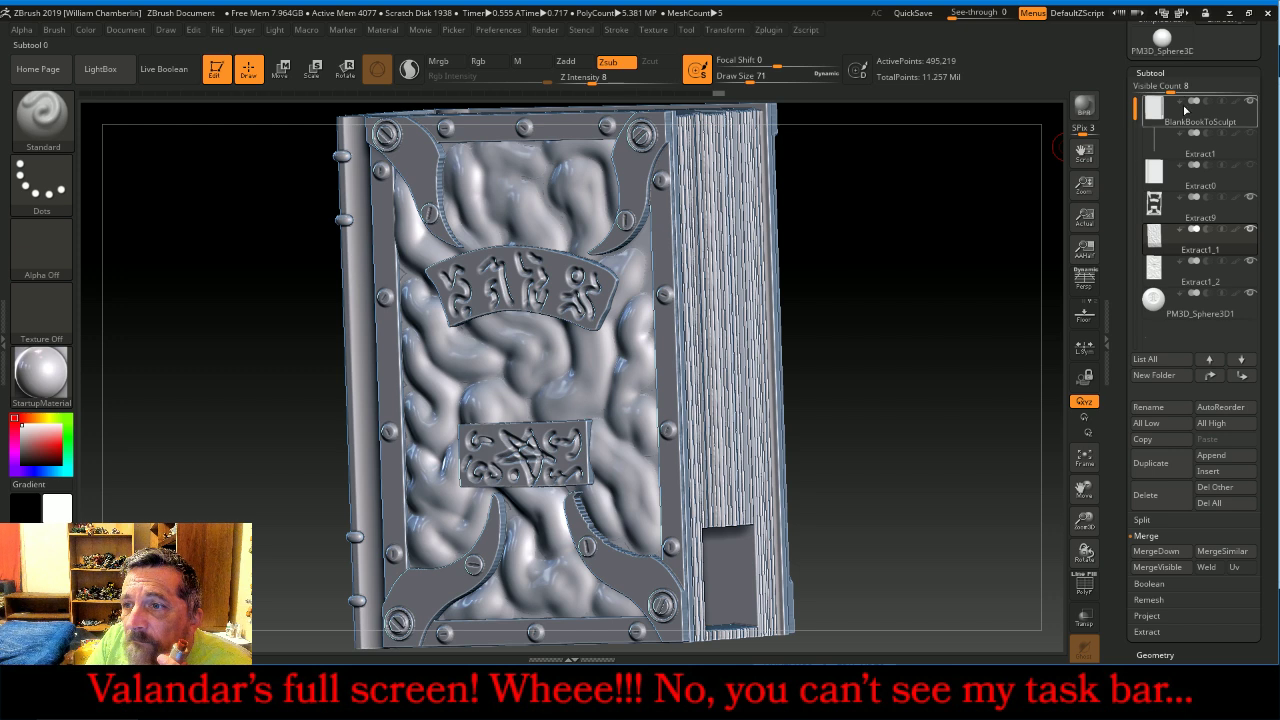
click(1172, 268)
click(1155, 73)
drag(972, 266, 900, 266)
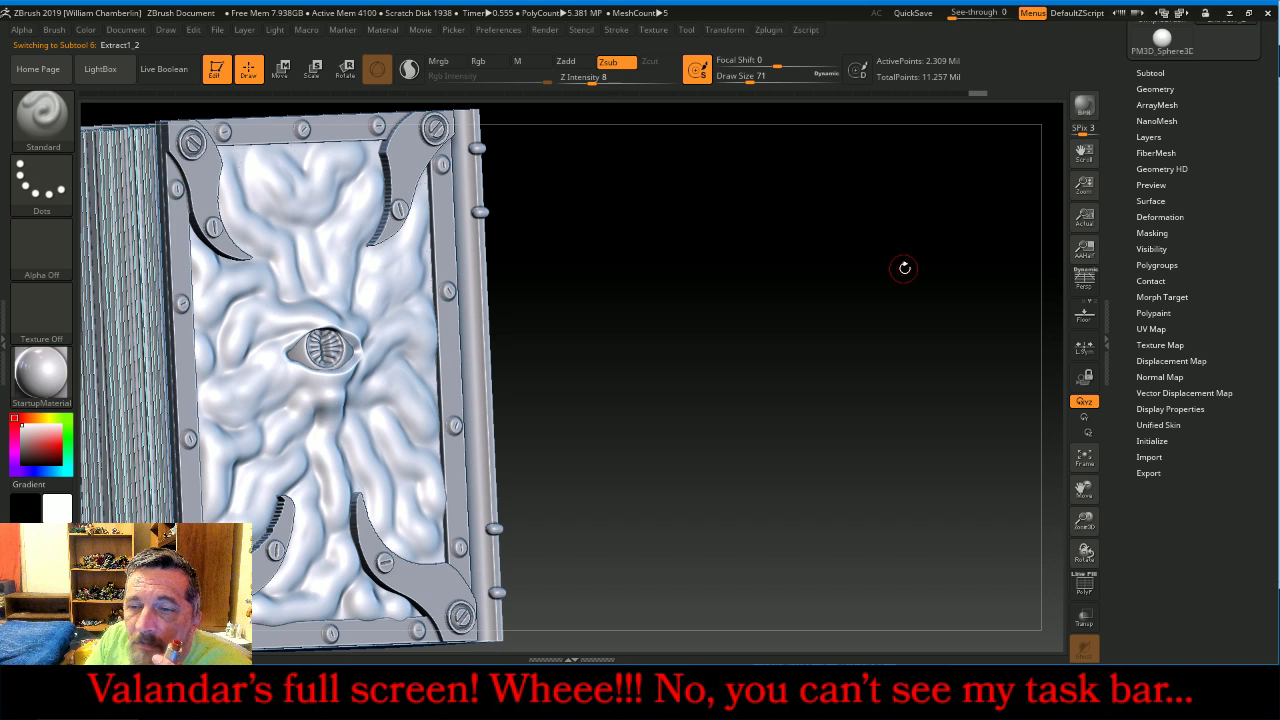
click(1155, 89)
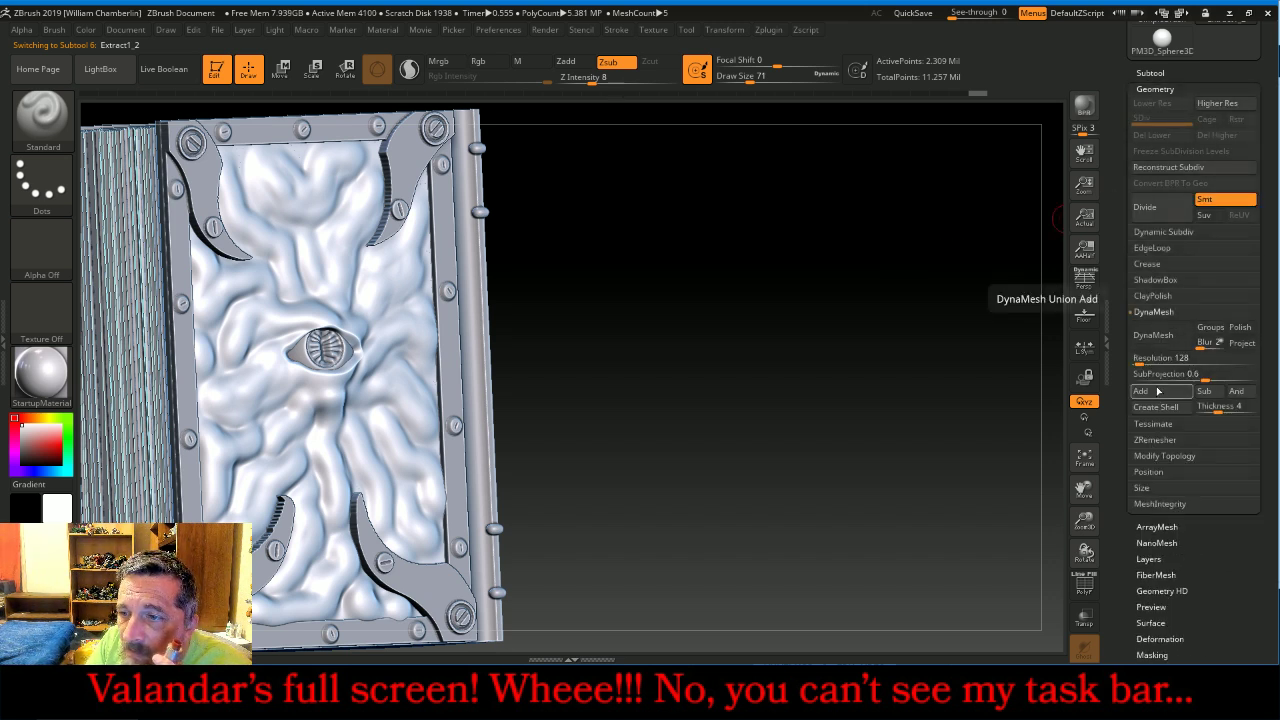
click(1150, 458)
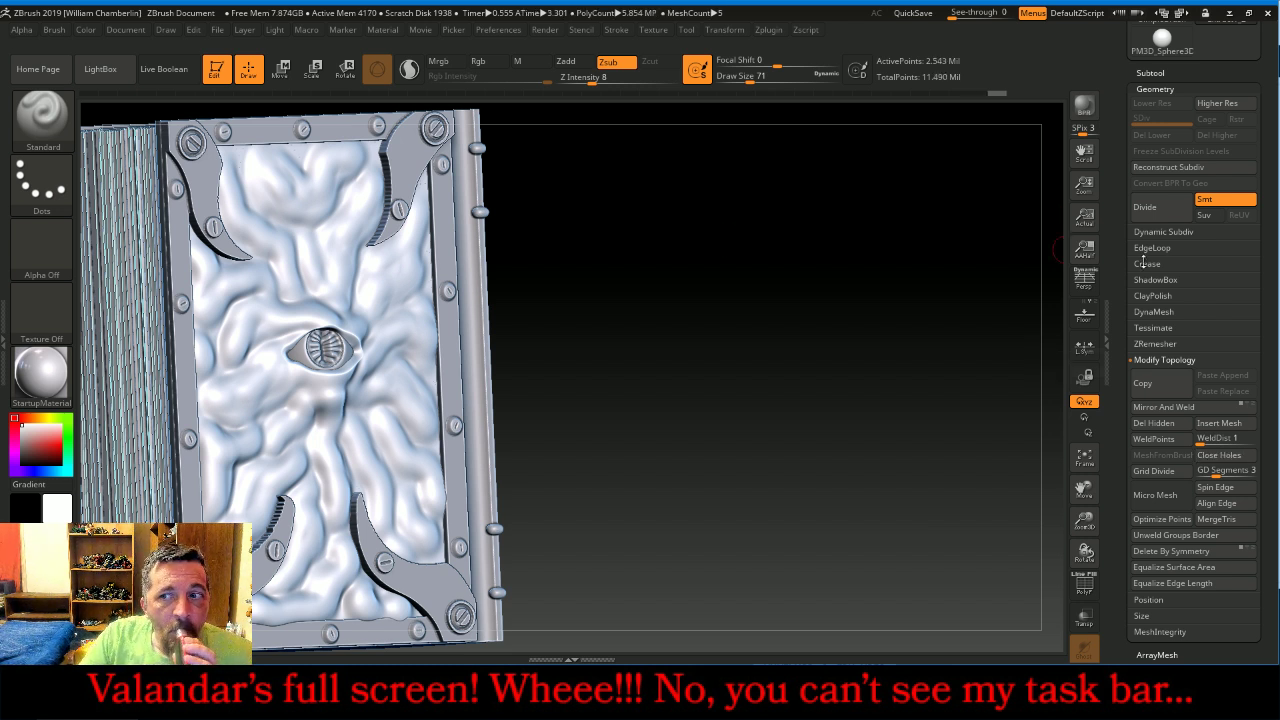
click(1182, 311)
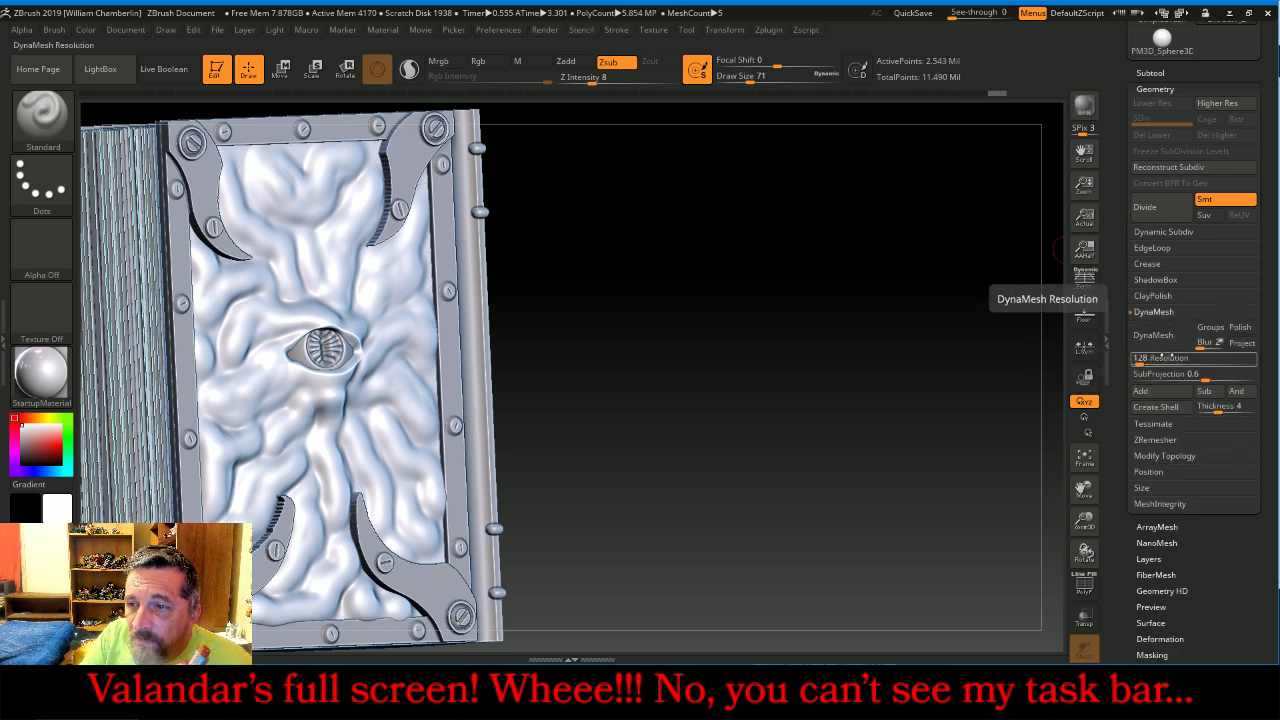
text(256)
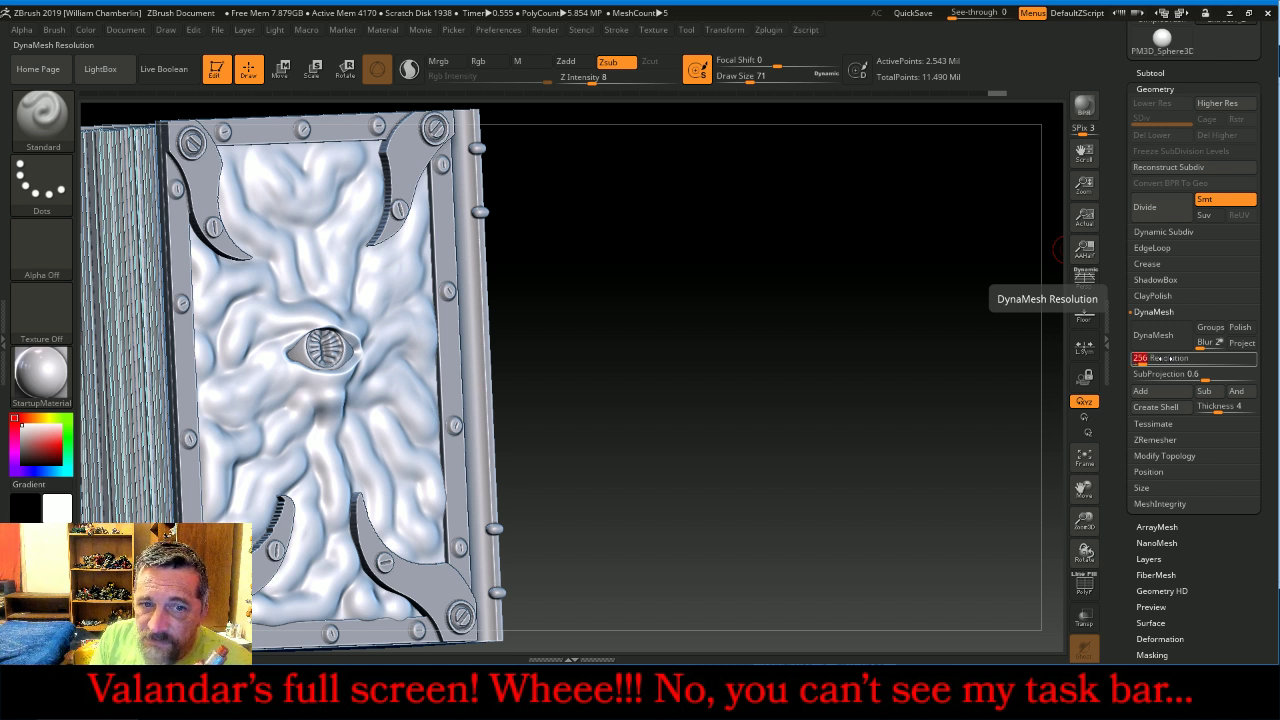
click(1153, 337)
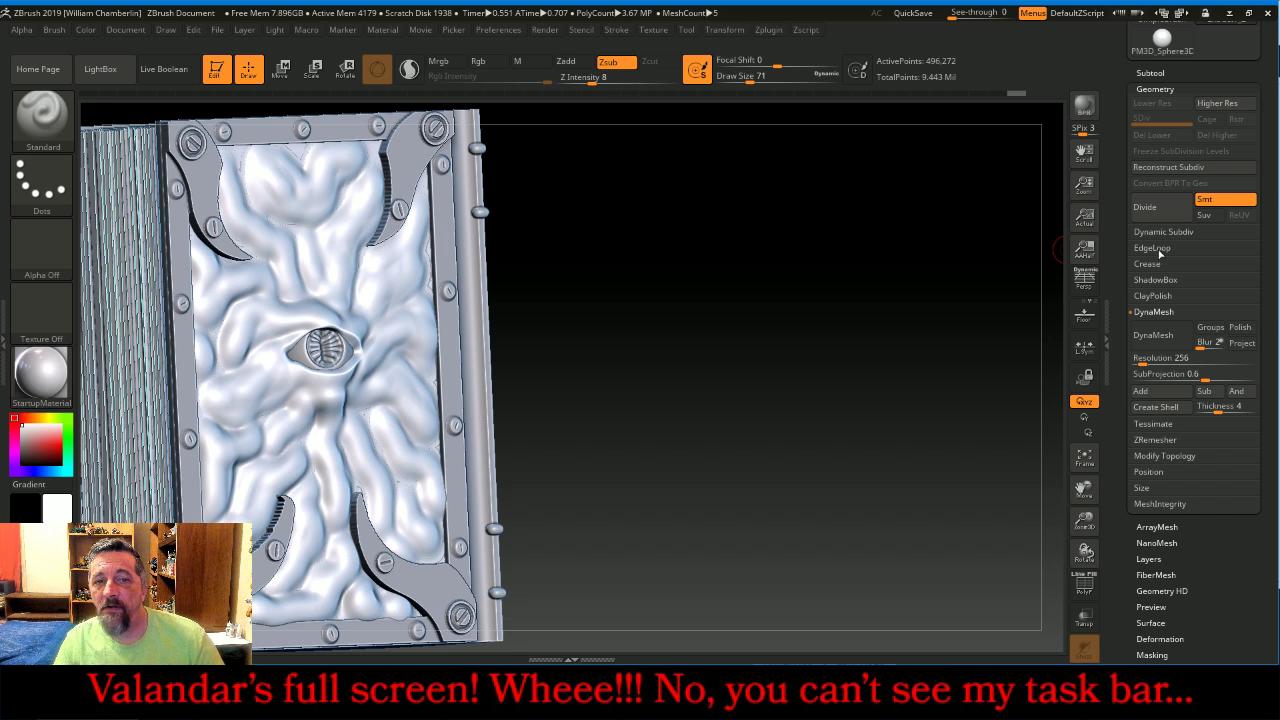
Move the BlankBookToSculpt subtool down the stack until it sits directly above Extract9.
click(1152, 72)
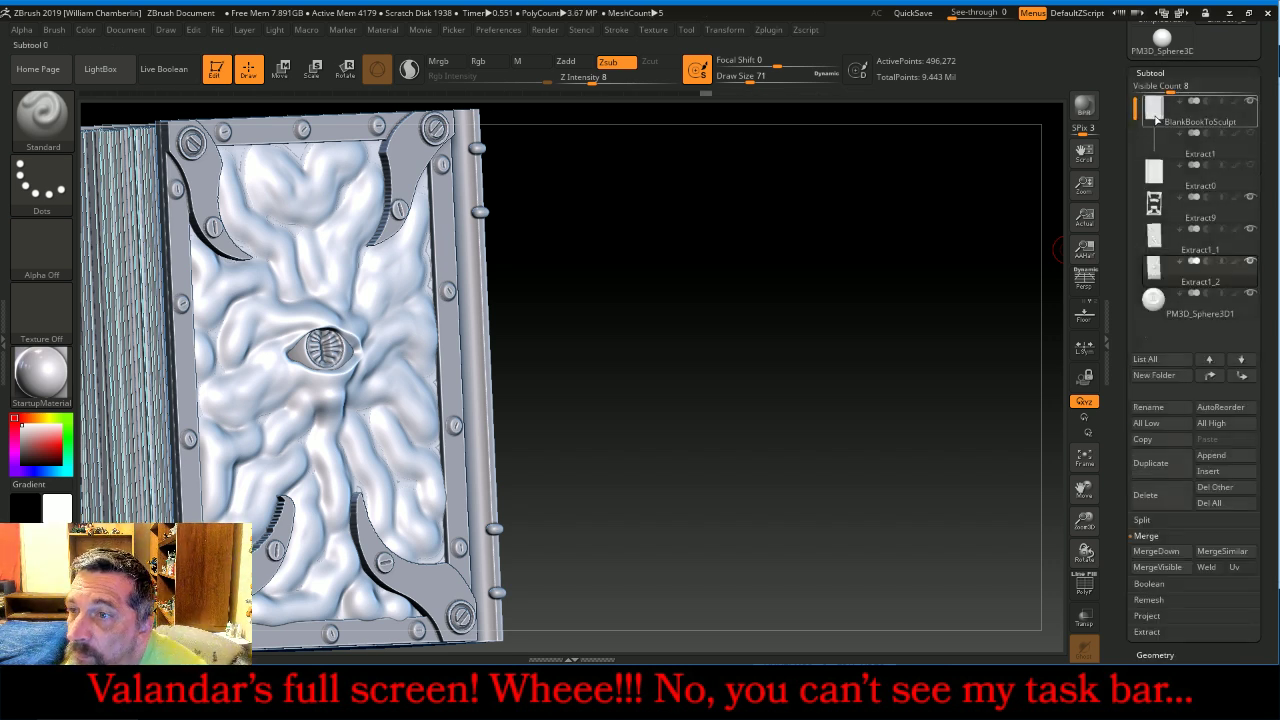
click(1157, 118)
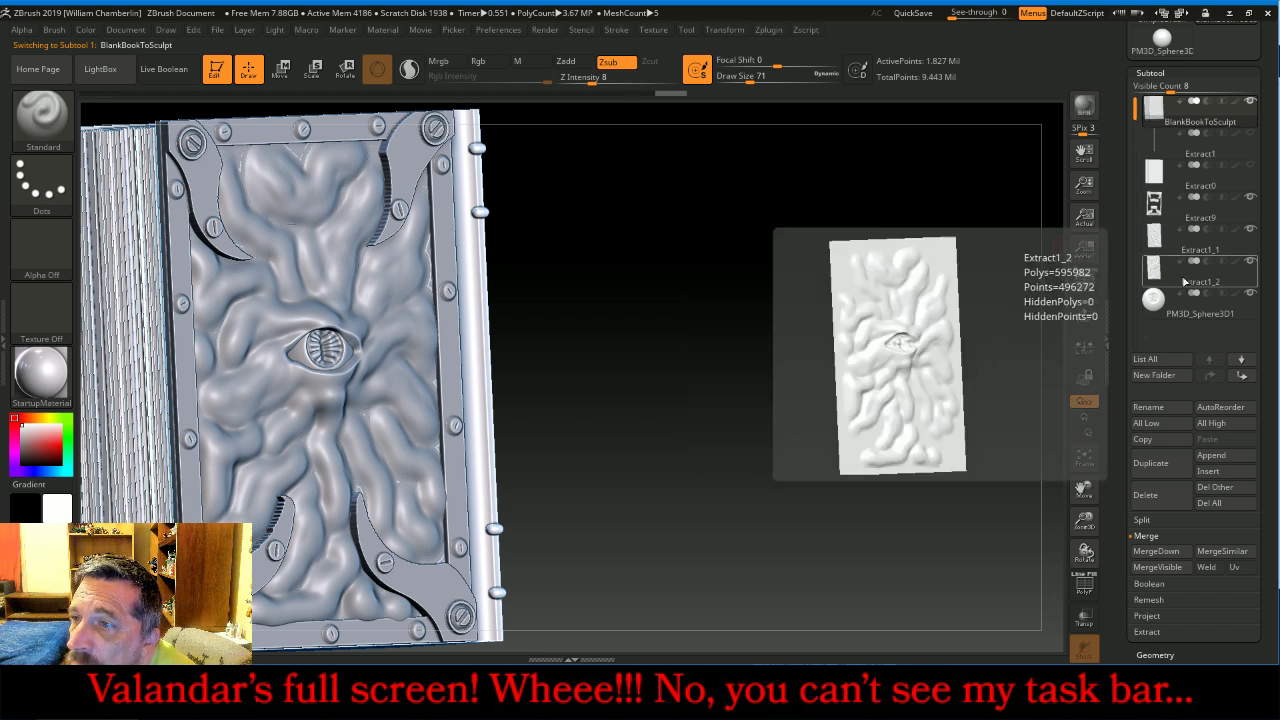
click(1241, 376)
click(1241, 376)
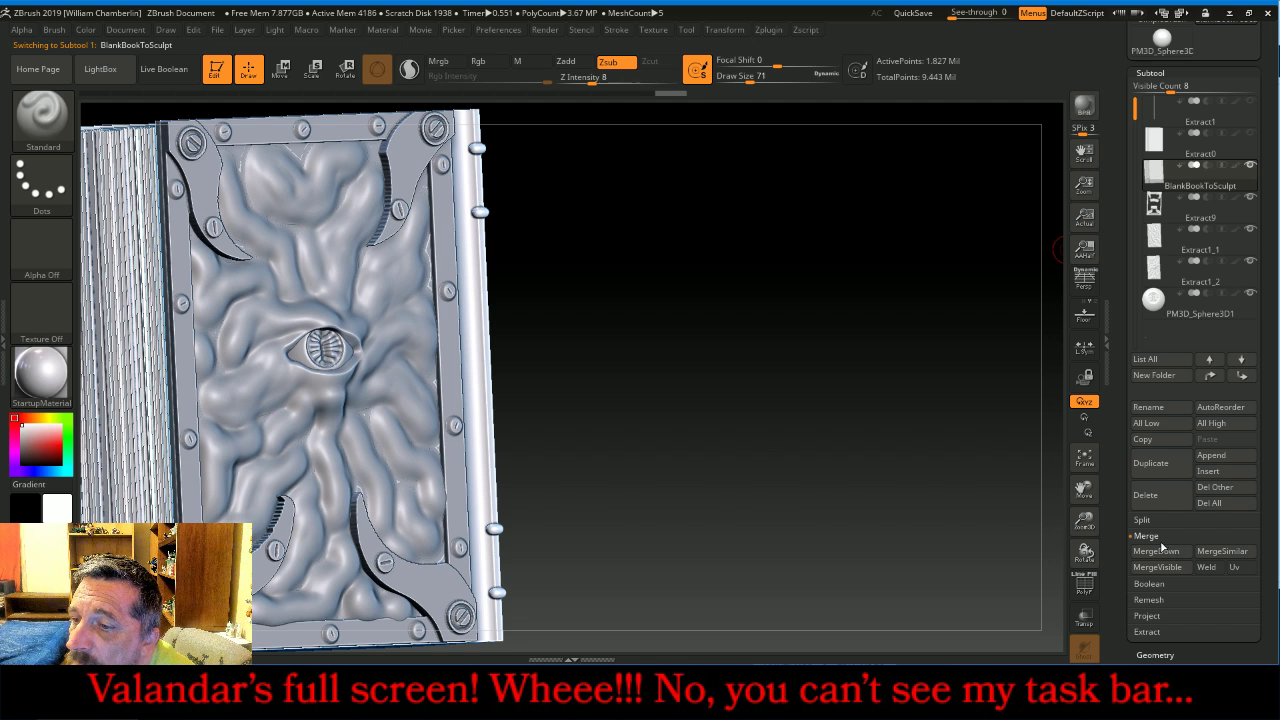
Merge BlankBookToSculpt down with Extract9, Extract1_1, Extract1_2 and PM3D_Sphere3D1, and frame the whole merged book.
click(1160, 551)
click(1160, 551)
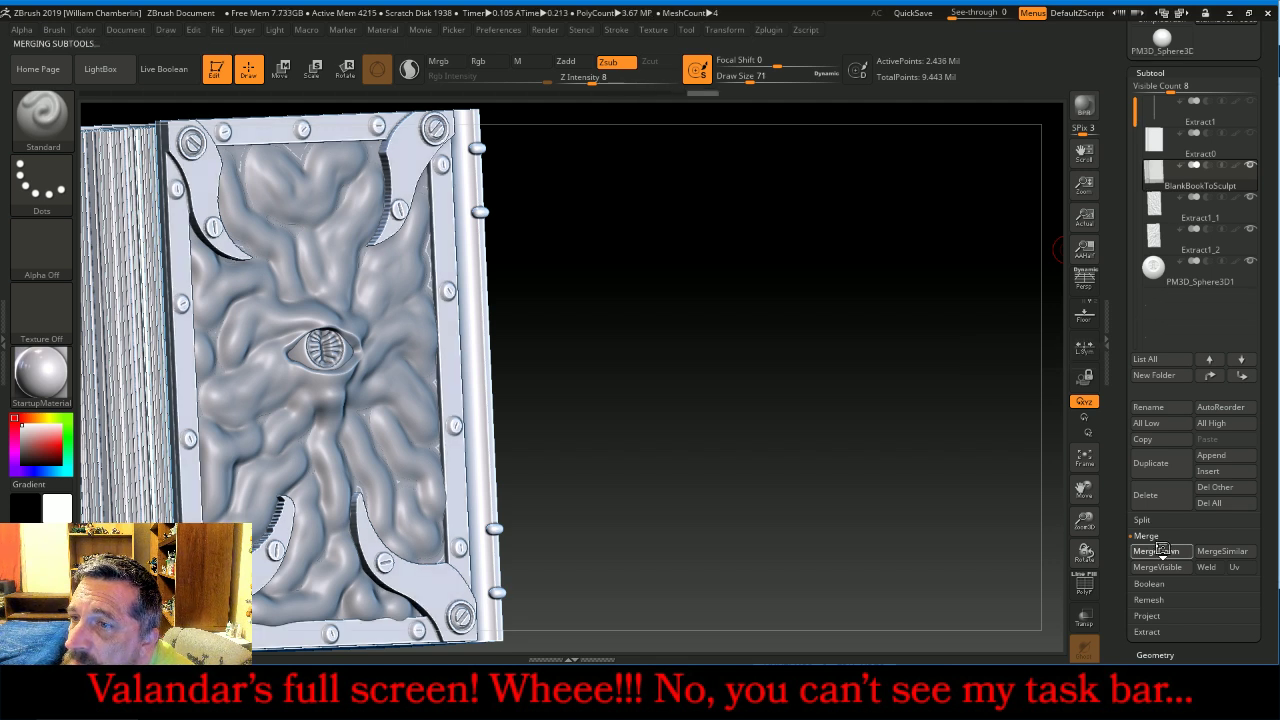
click(1160, 551)
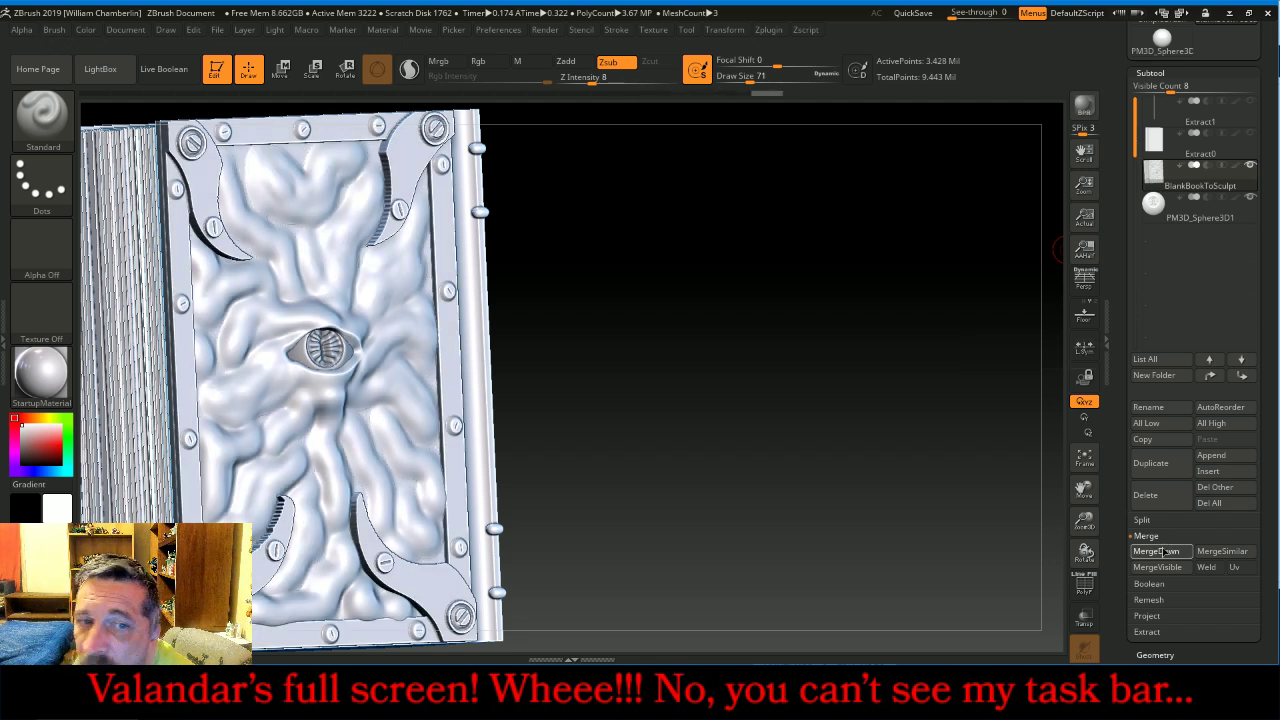
click(1160, 551)
click(1090, 463)
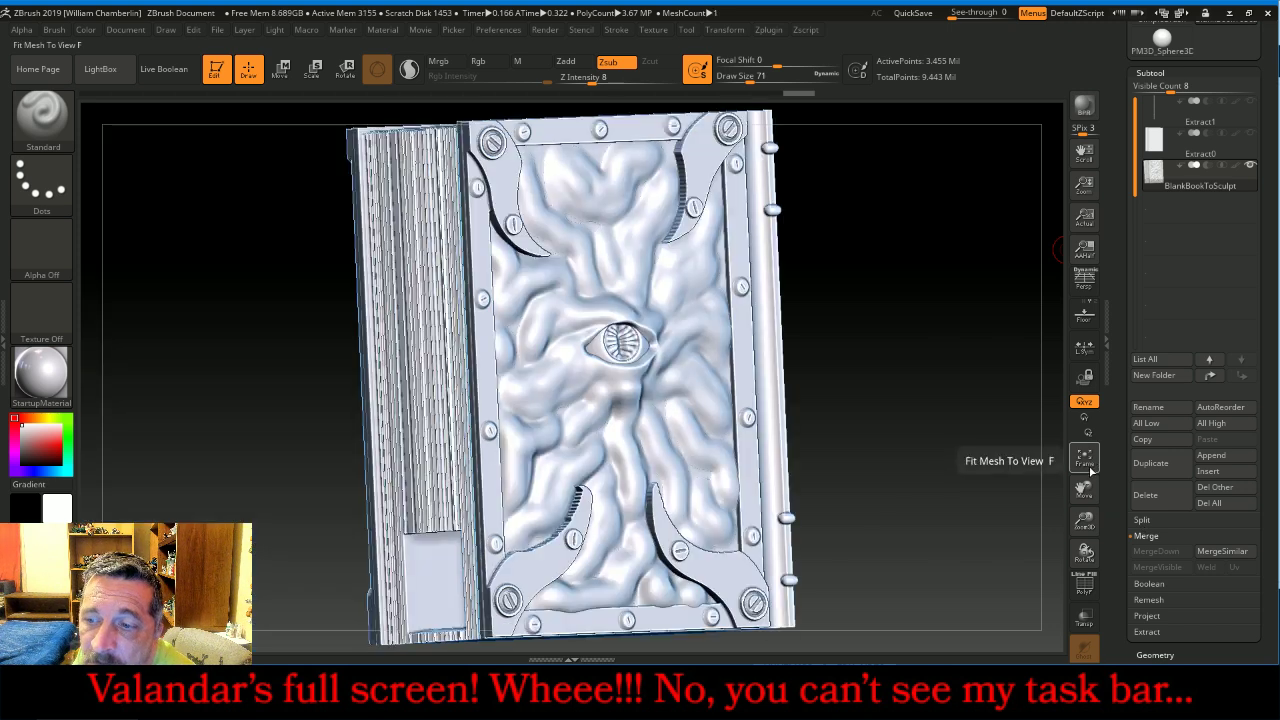
drag(1085, 520, 1085, 484)
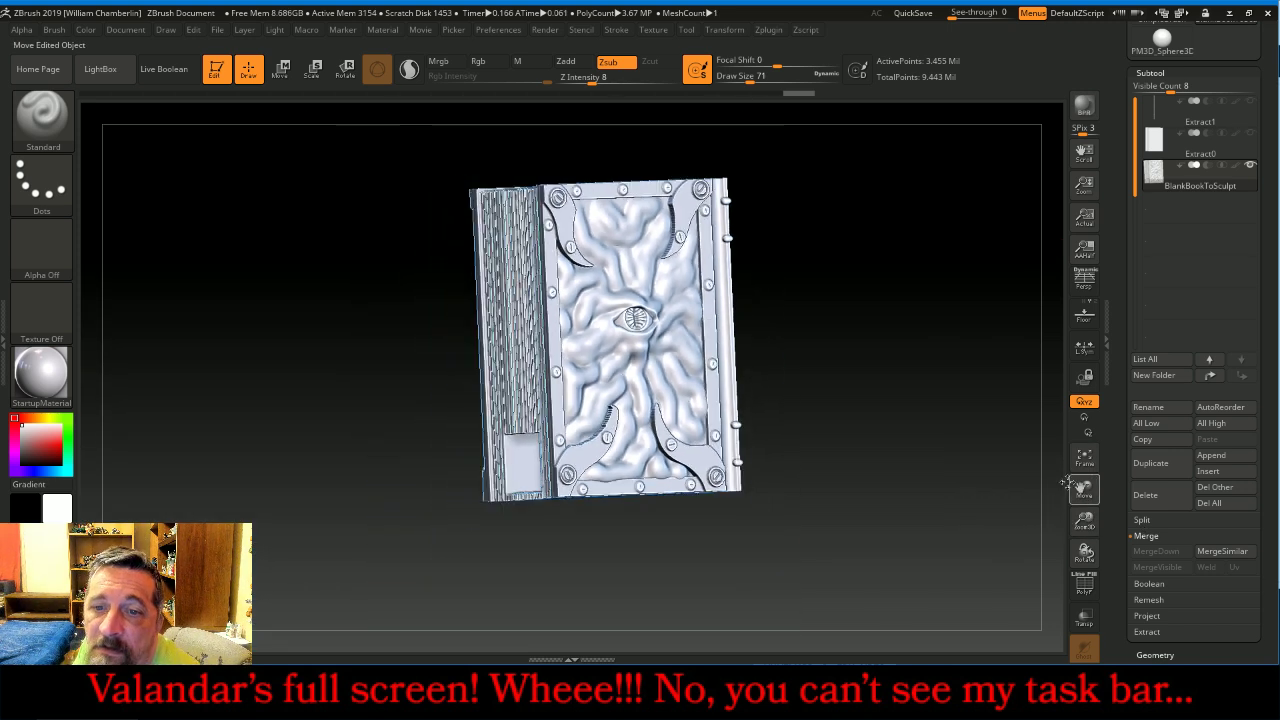
Try to remesh the merged book with DynaMesh, and switch to the live chat in Firefox while it processes.
mouse_move(871, 417)
mouse_down()
mouse_move(906, 403)
mouse_move(1005, 404)
mouse_move(875, 419)
mouse_up()
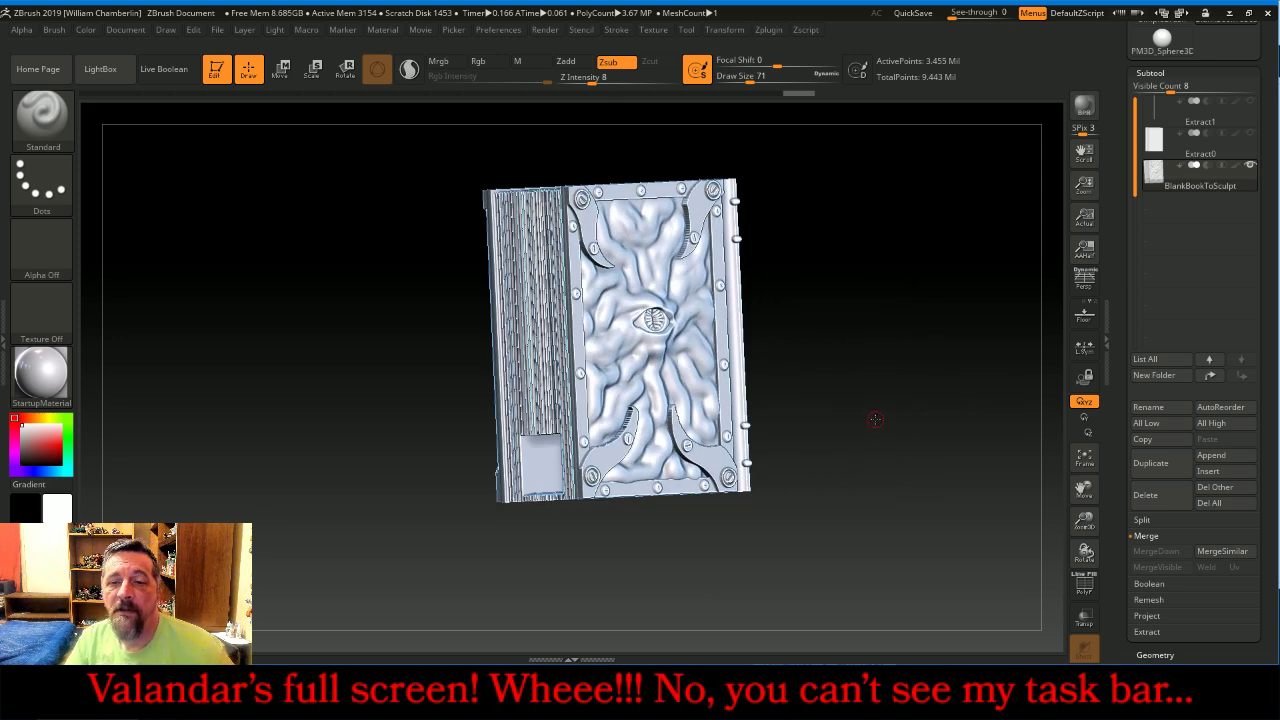
ctrl+drag(843, 220, 931, 383)
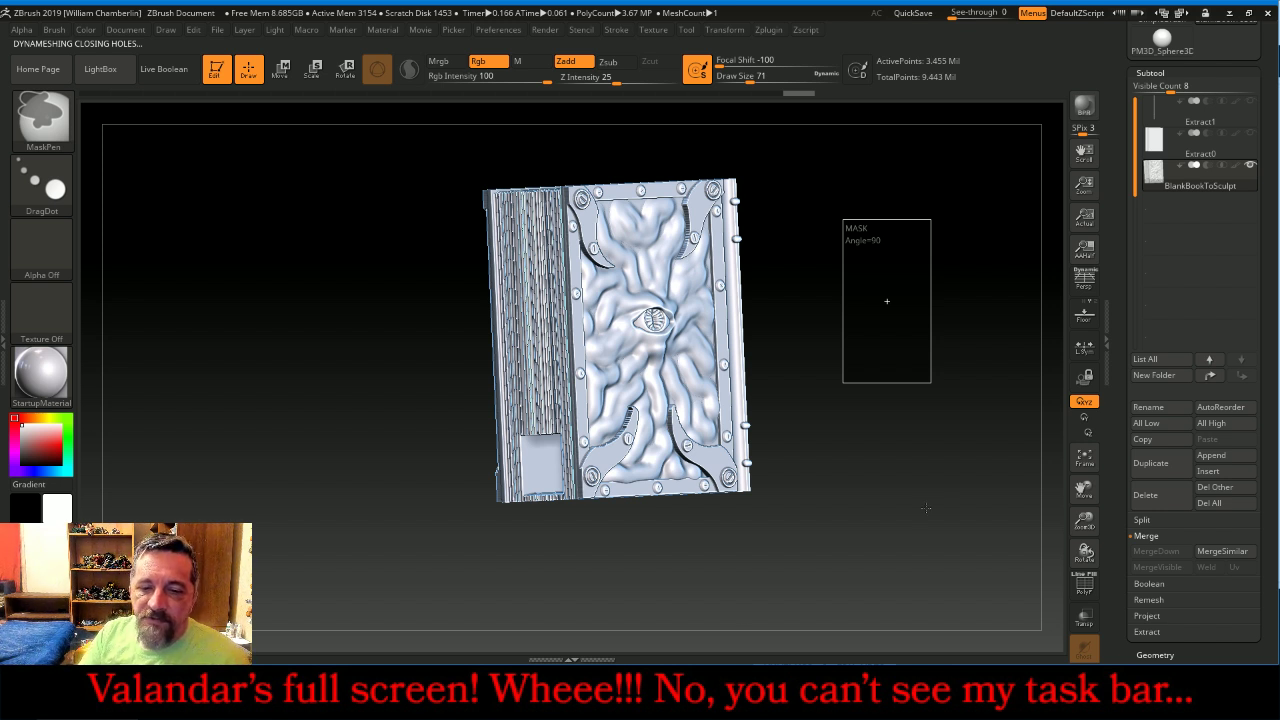
key(alt+Tab)
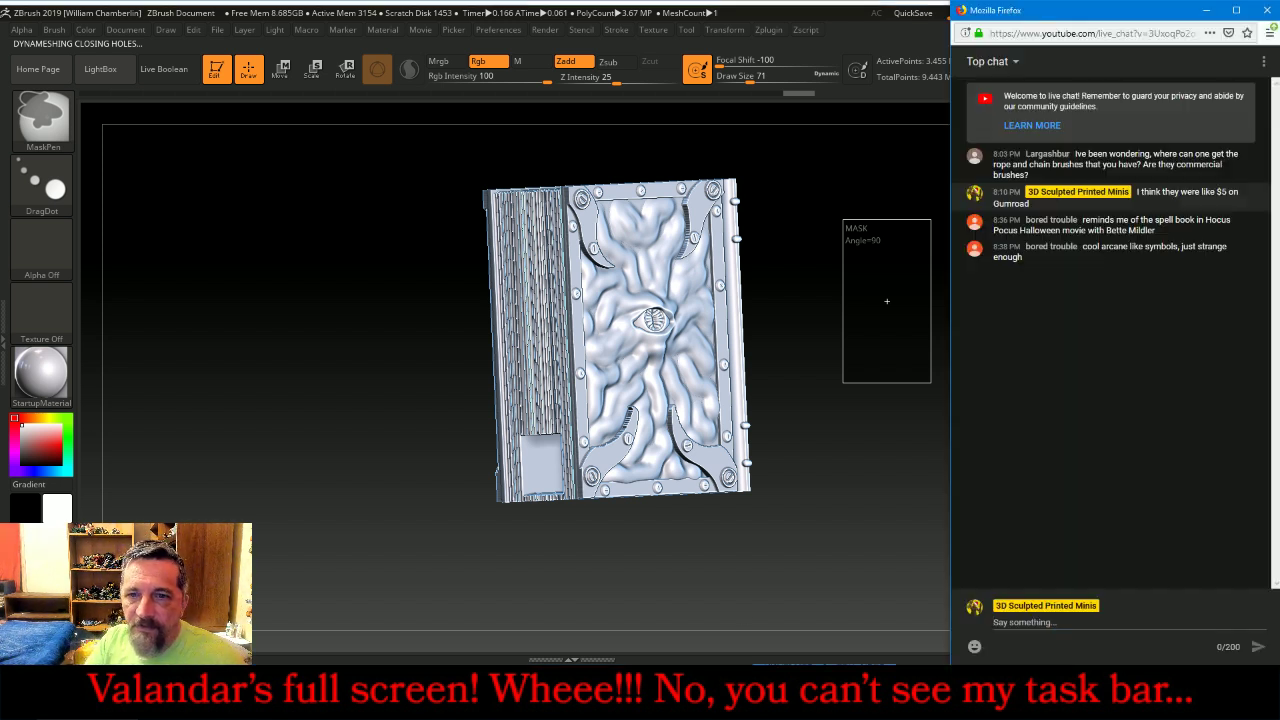
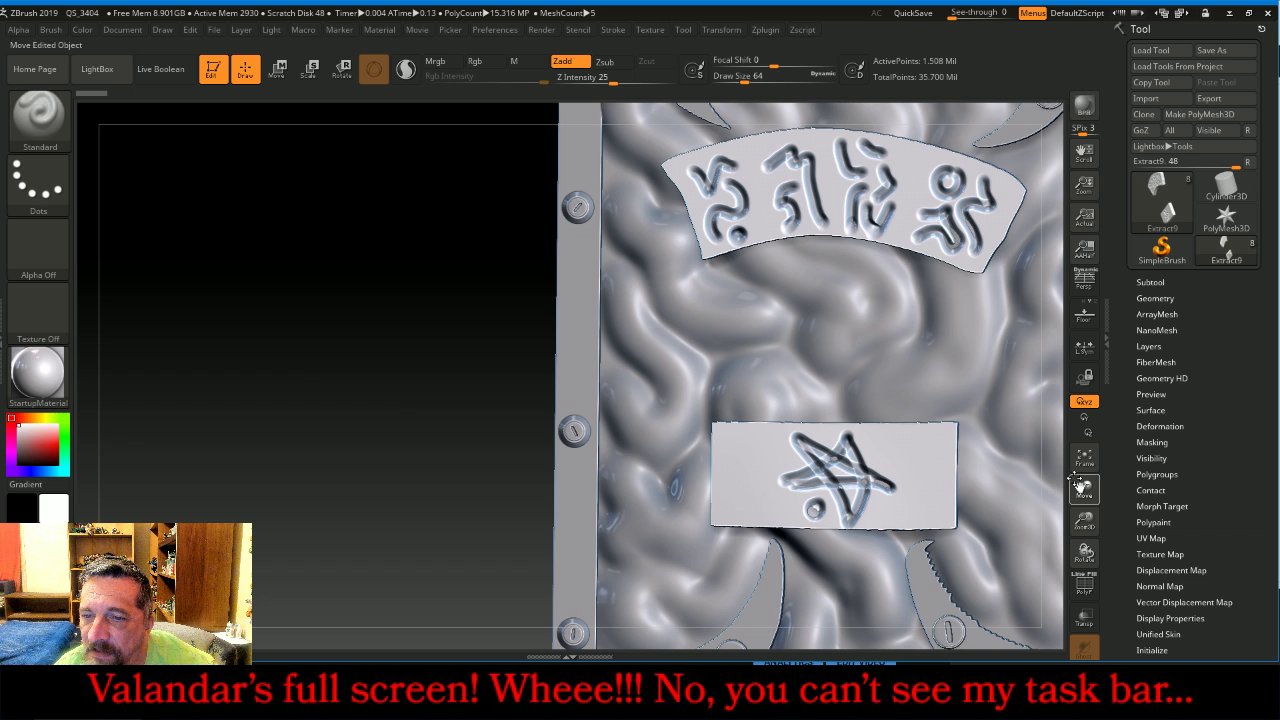
Choose the Orb_Cracks2 brush and turn off LazyMouse for its stroke.
drag(1076, 481, 916, 410)
click(54, 127)
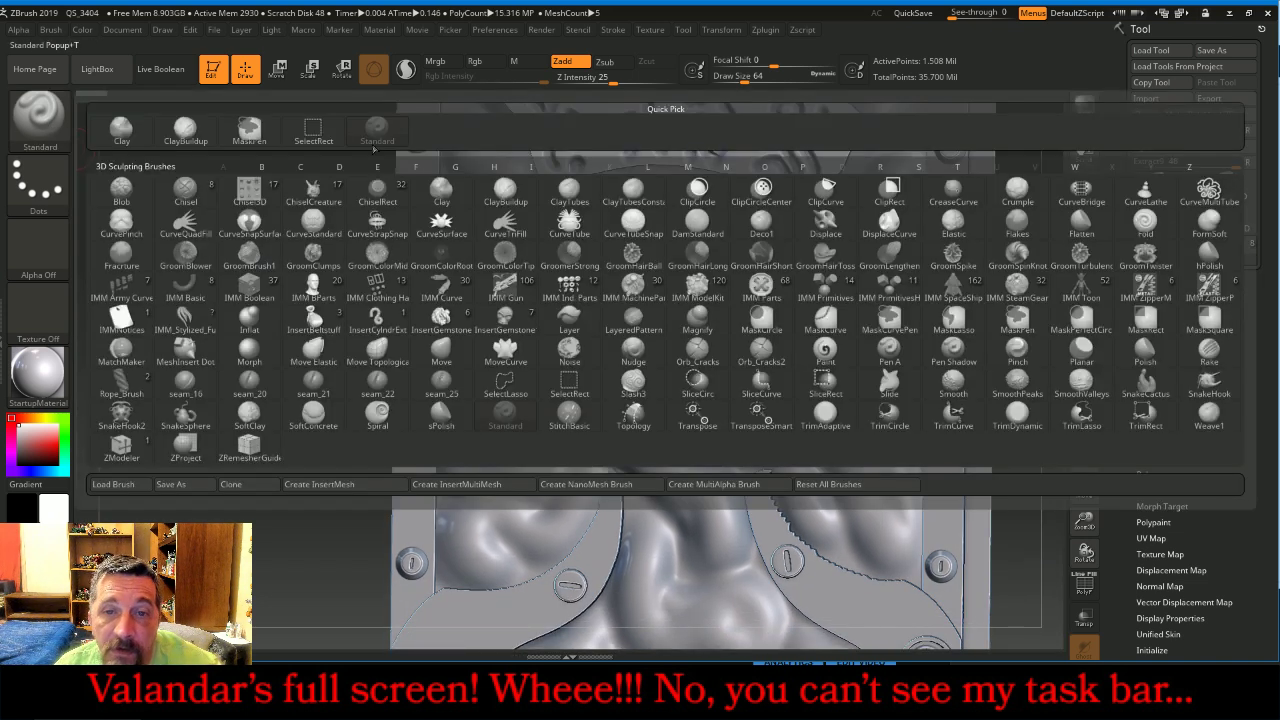
click(750, 350)
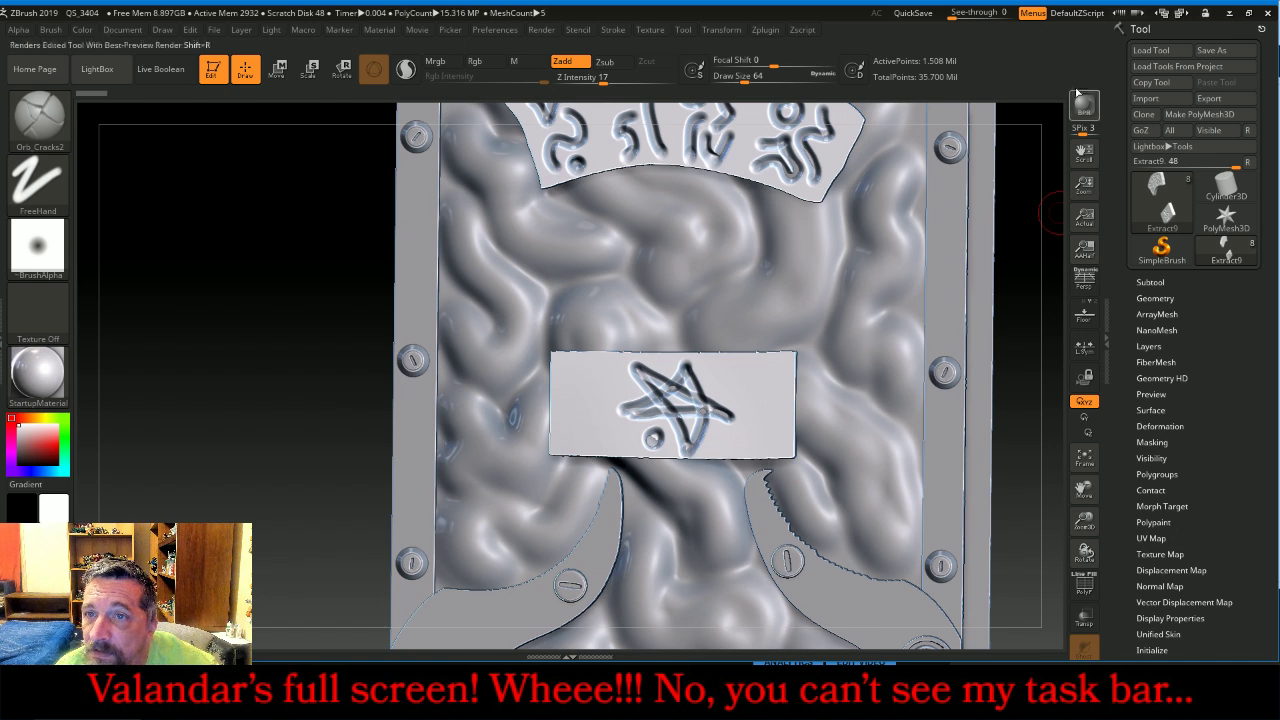
click(618, 33)
click(605, 47)
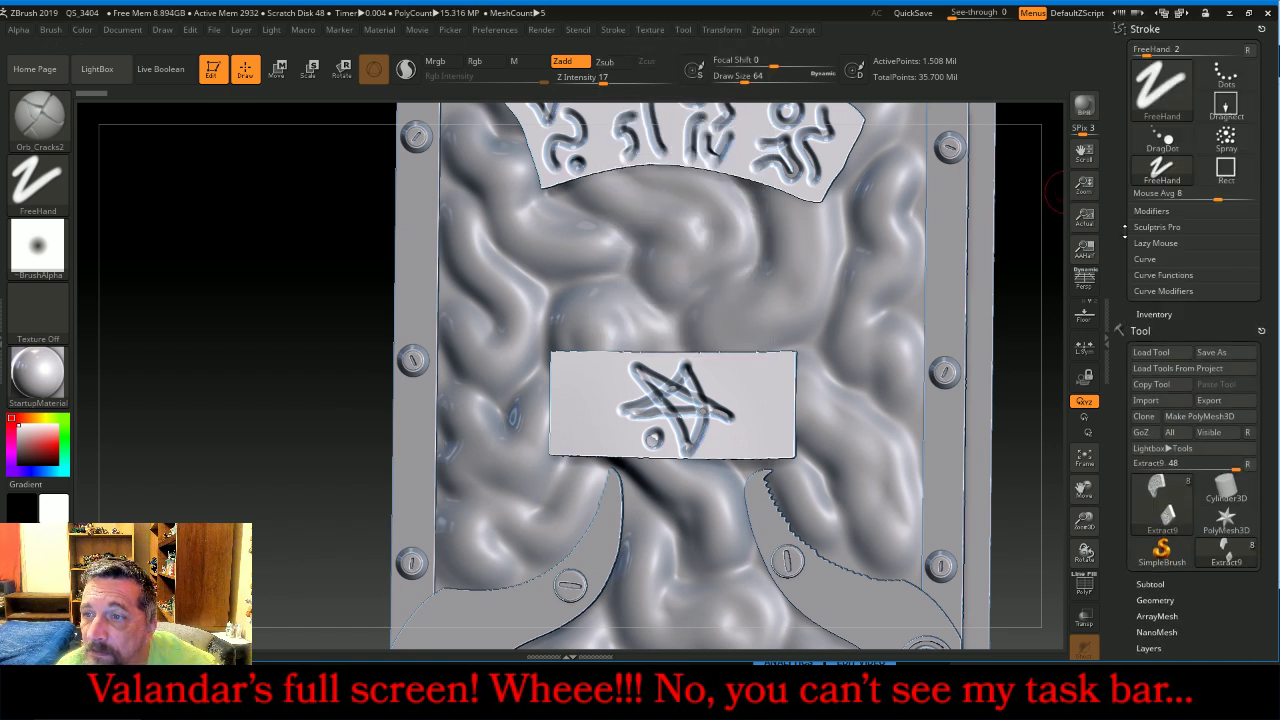
click(1143, 243)
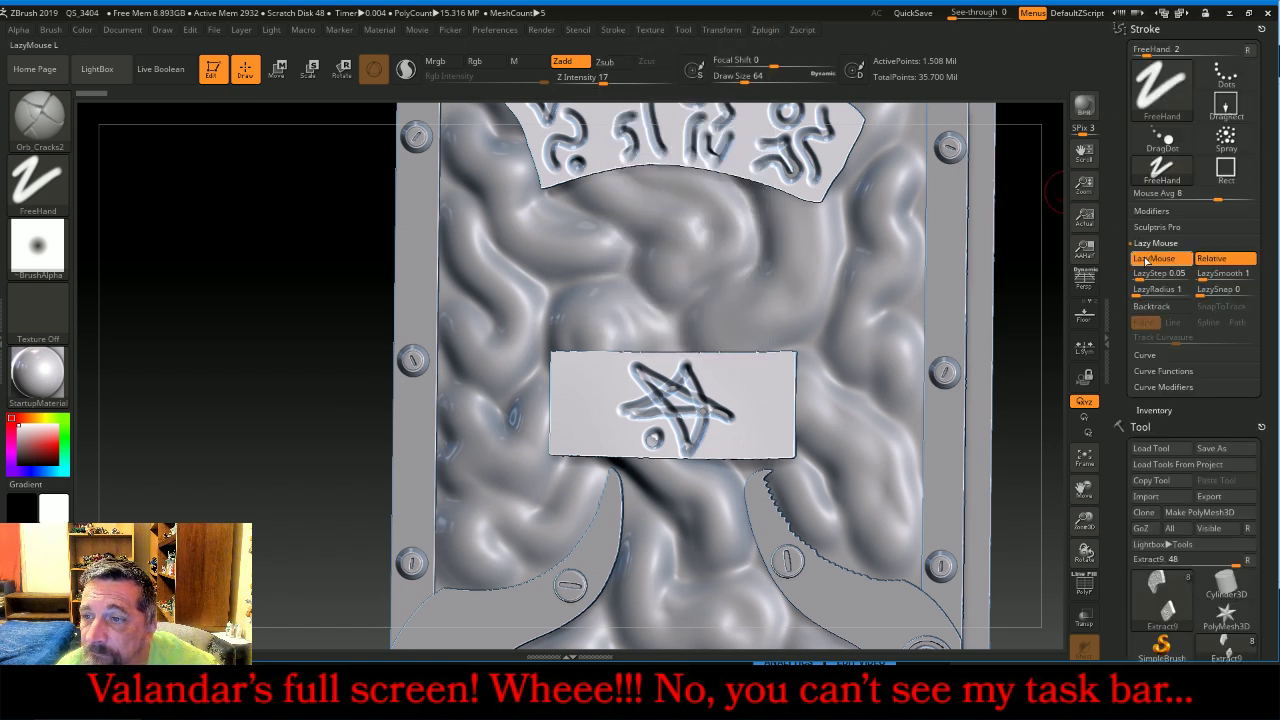
Test the brush on the star plate in Zsub and Zadd at Z Intensity 29, undo both strokes and keep Zadd.
click(605, 65)
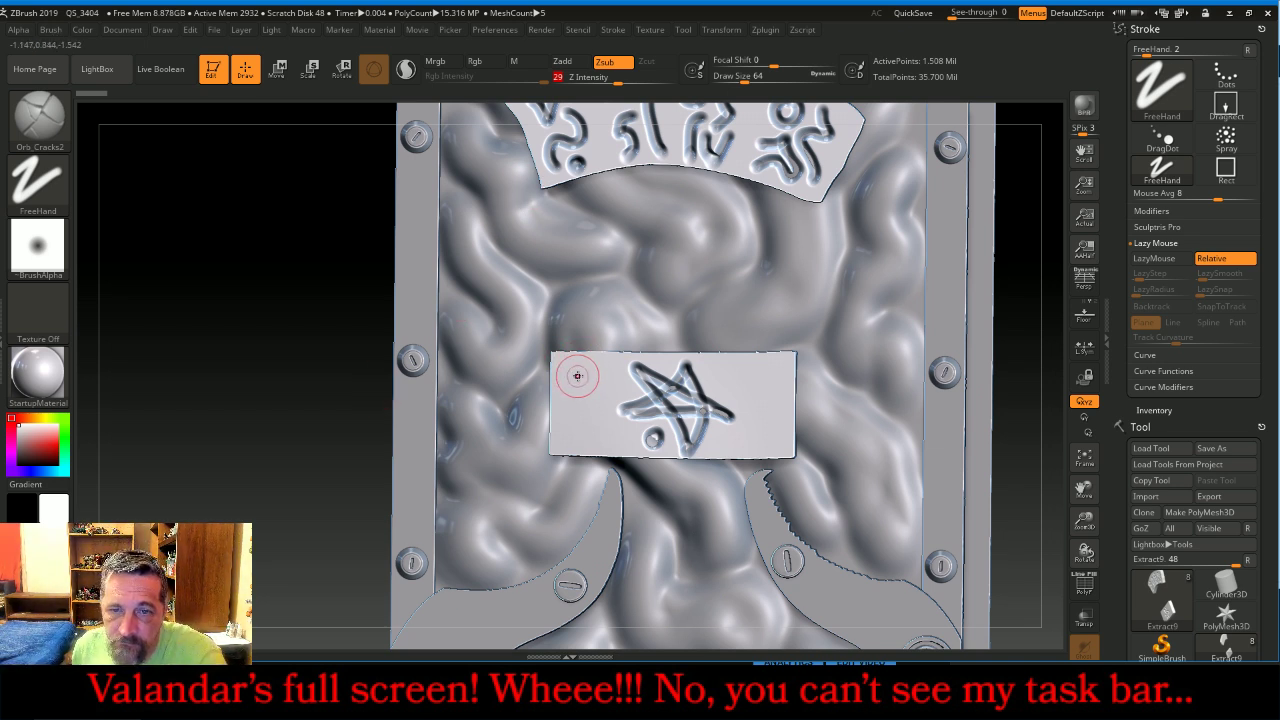
drag(577, 375, 571, 380)
key(ctrl)
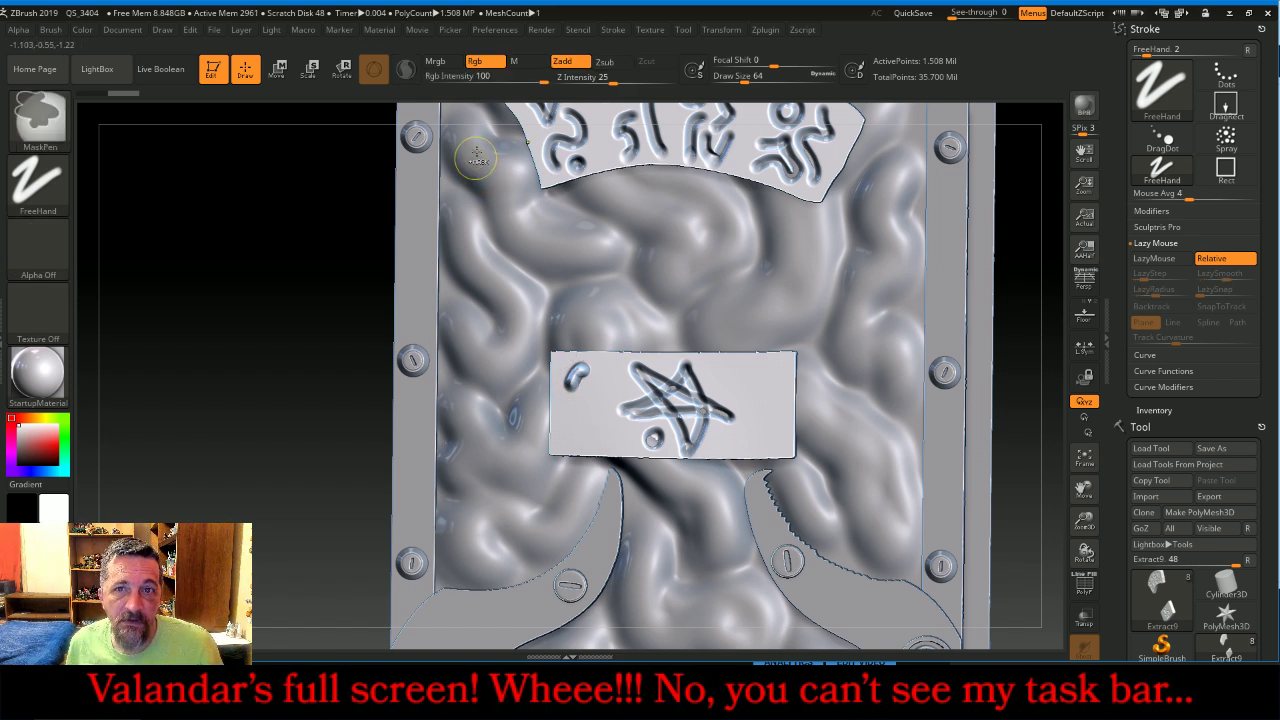
key(ctrl+z)
click(562, 64)
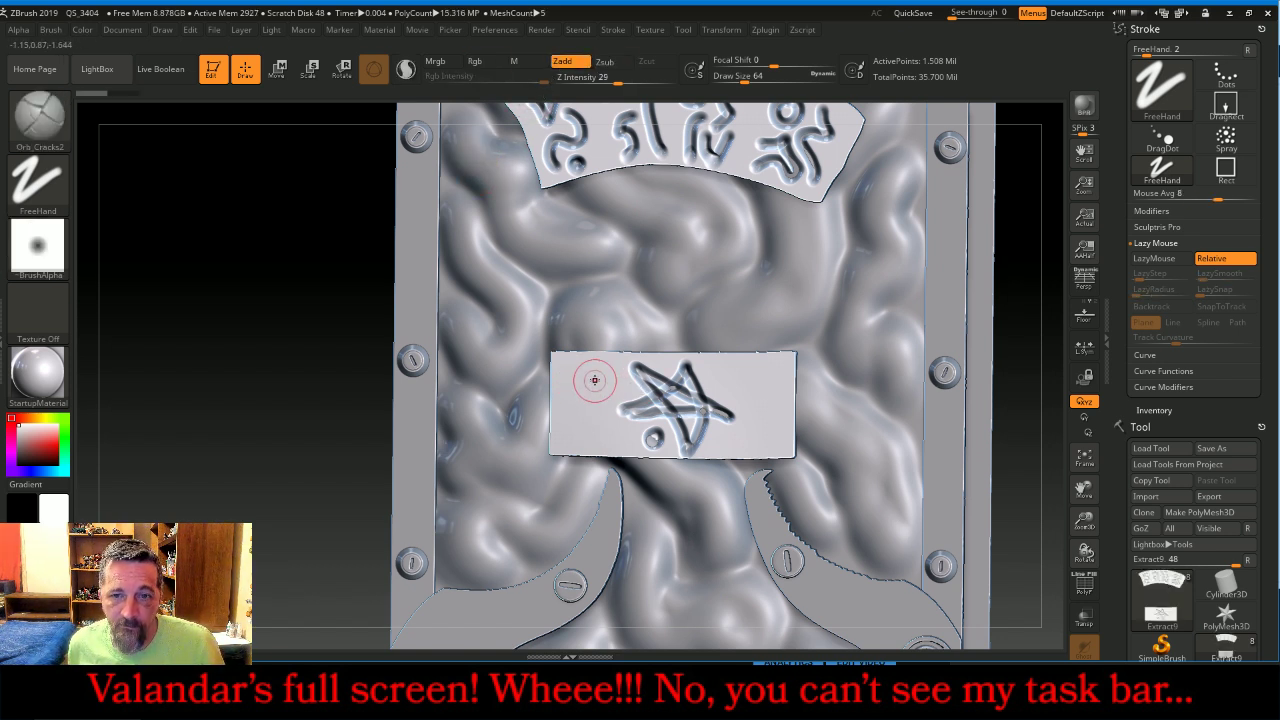
drag(594, 380, 578, 375)
key(ctrl+z)
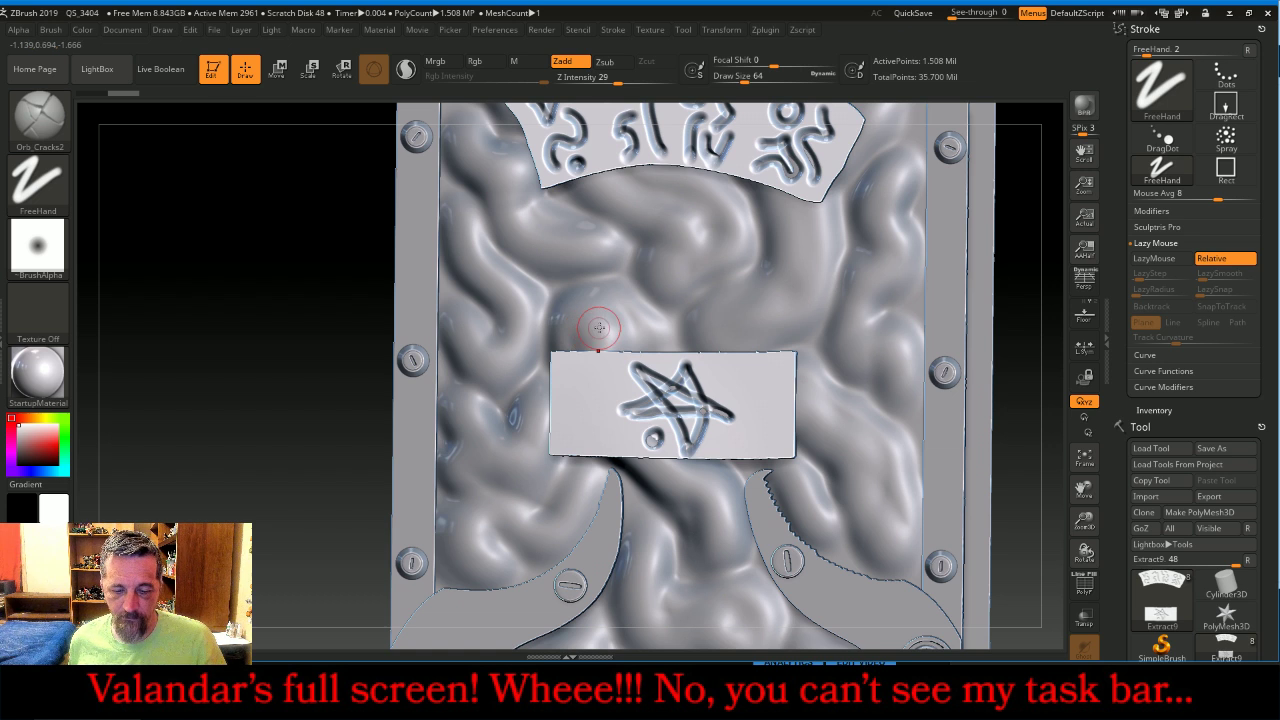
Carve small rune marks on both sides of the star on the lower plate, using Draw Size 56.
drag(572, 366, 568, 368)
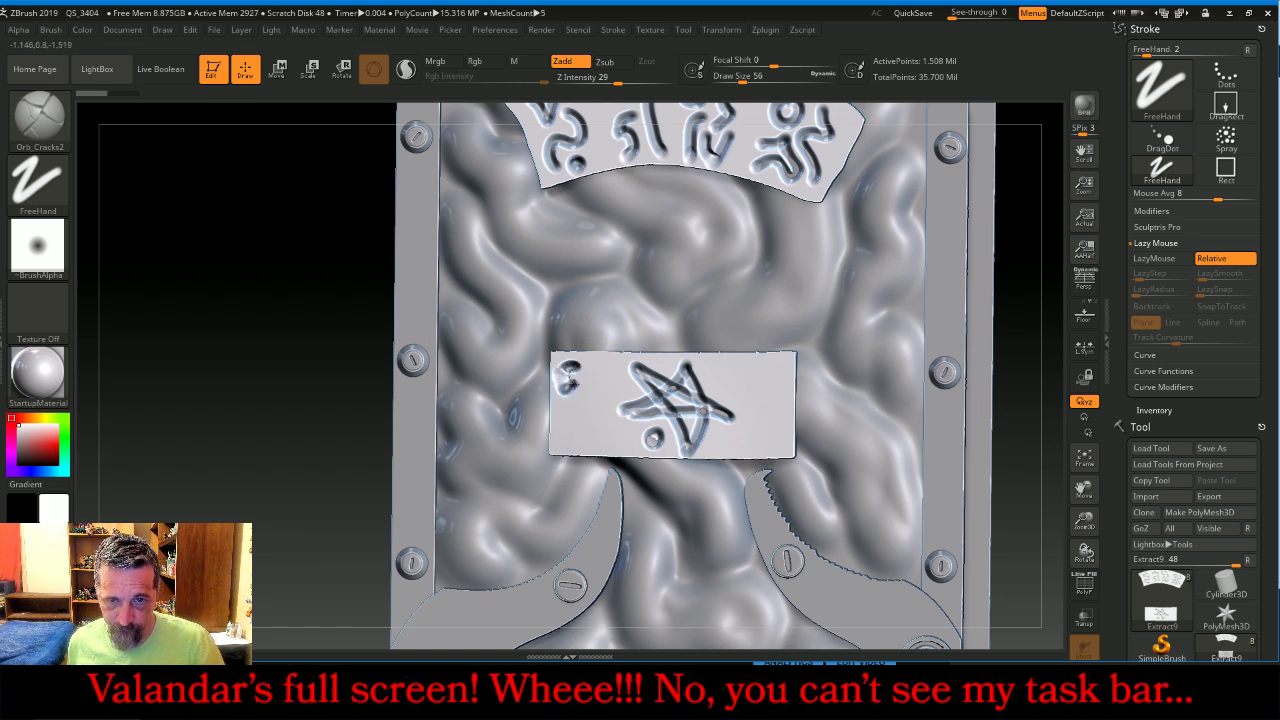
mouse_move(580, 390)
mouse_down()
mouse_move(586, 371)
mouse_move(618, 394)
mouse_move(573, 432)
mouse_move(578, 443)
mouse_move(600, 418)
mouse_move(620, 441)
mouse_up()
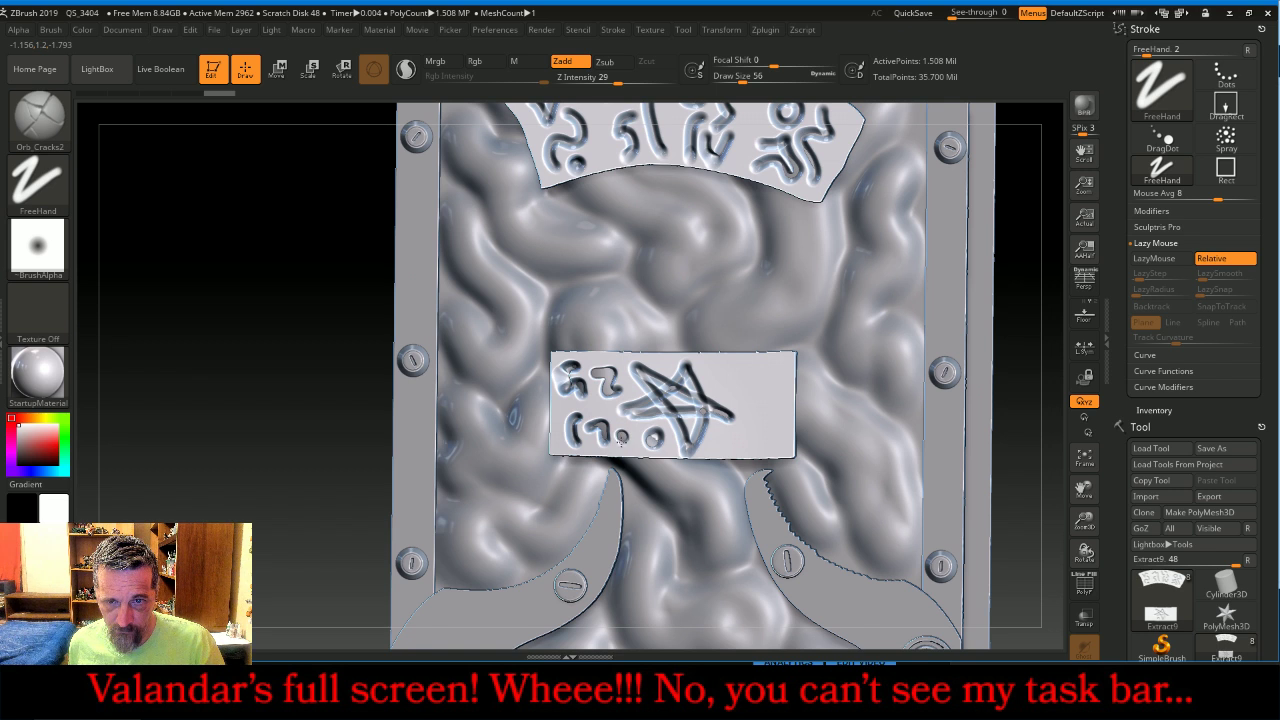
click(737, 378)
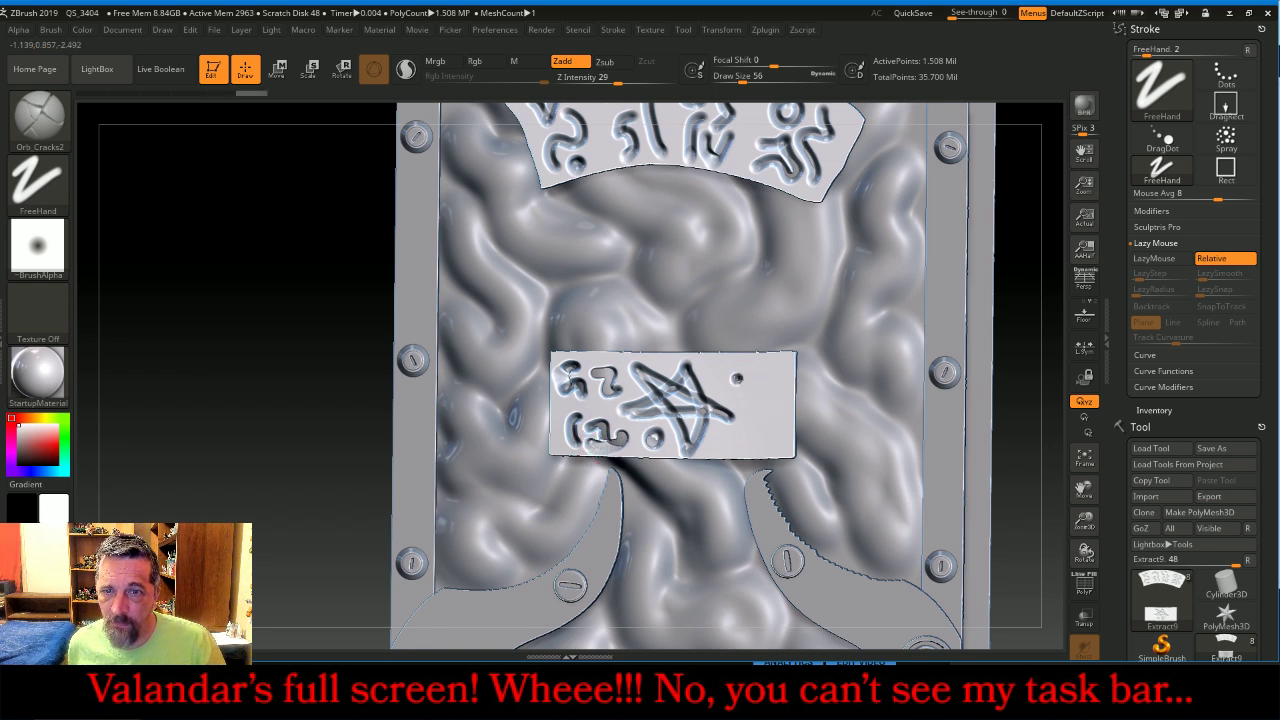
click(731, 374)
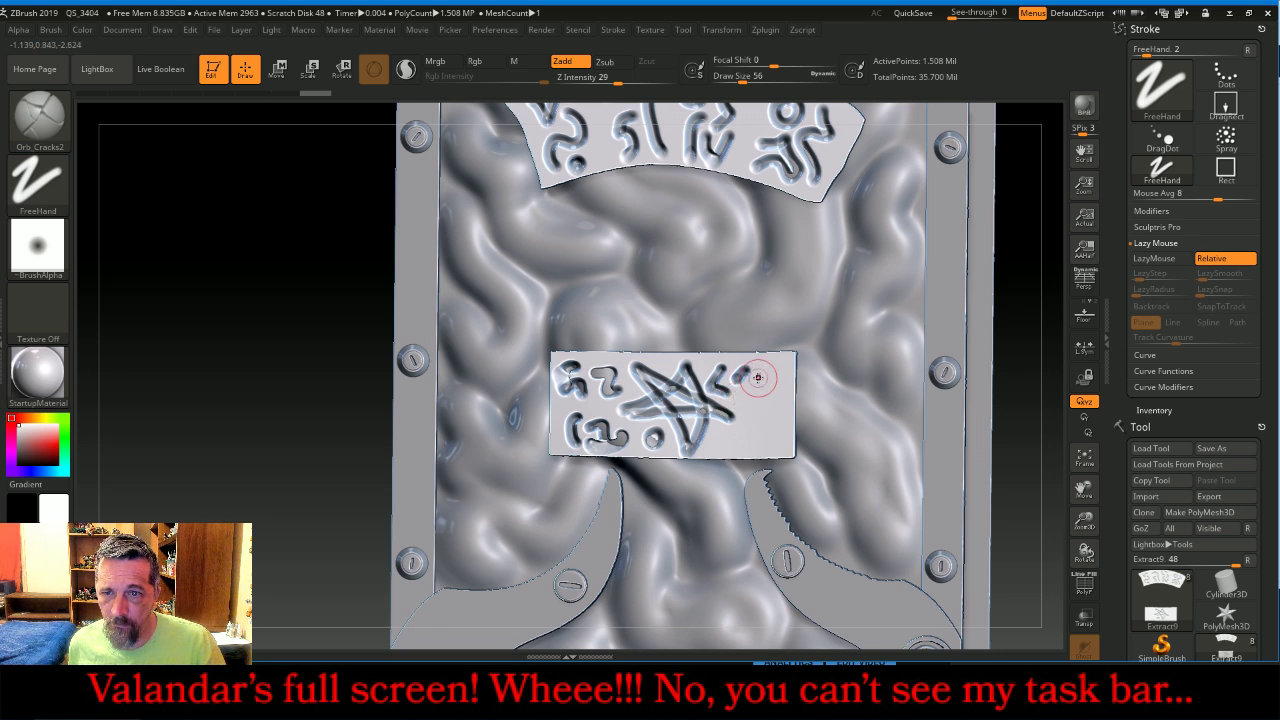
drag(757, 373, 753, 399)
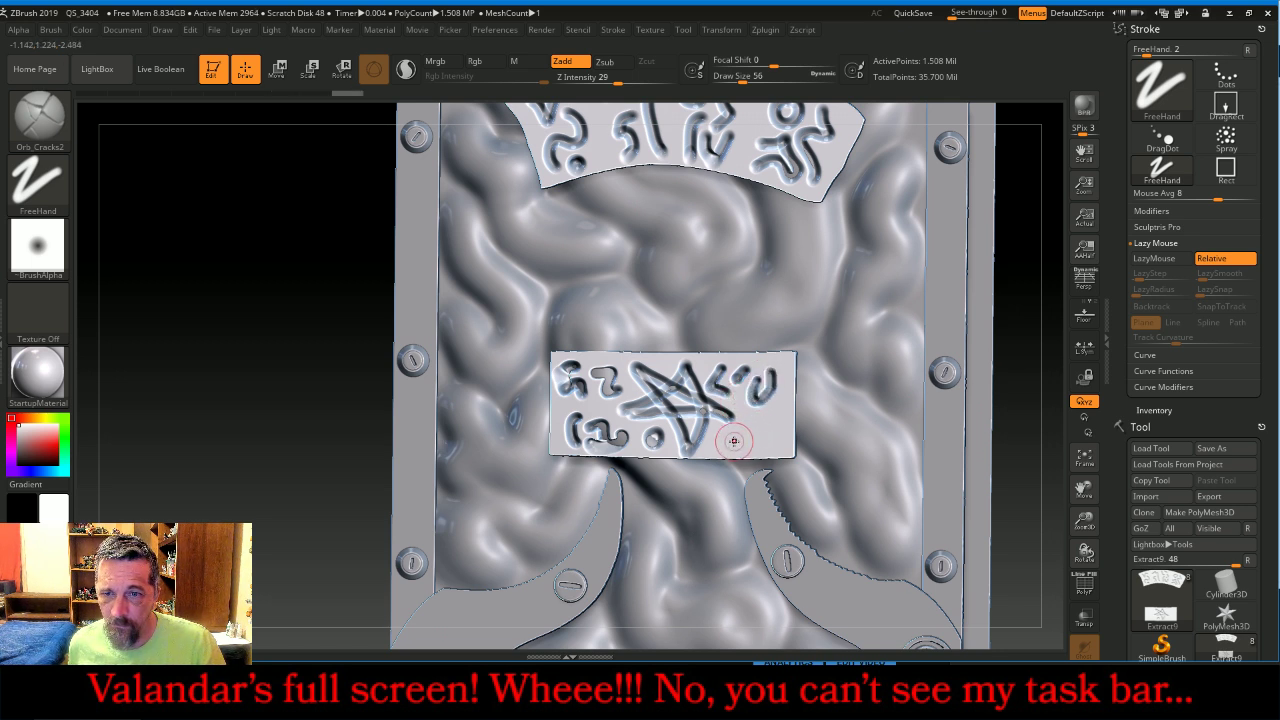
drag(720, 440, 738, 432)
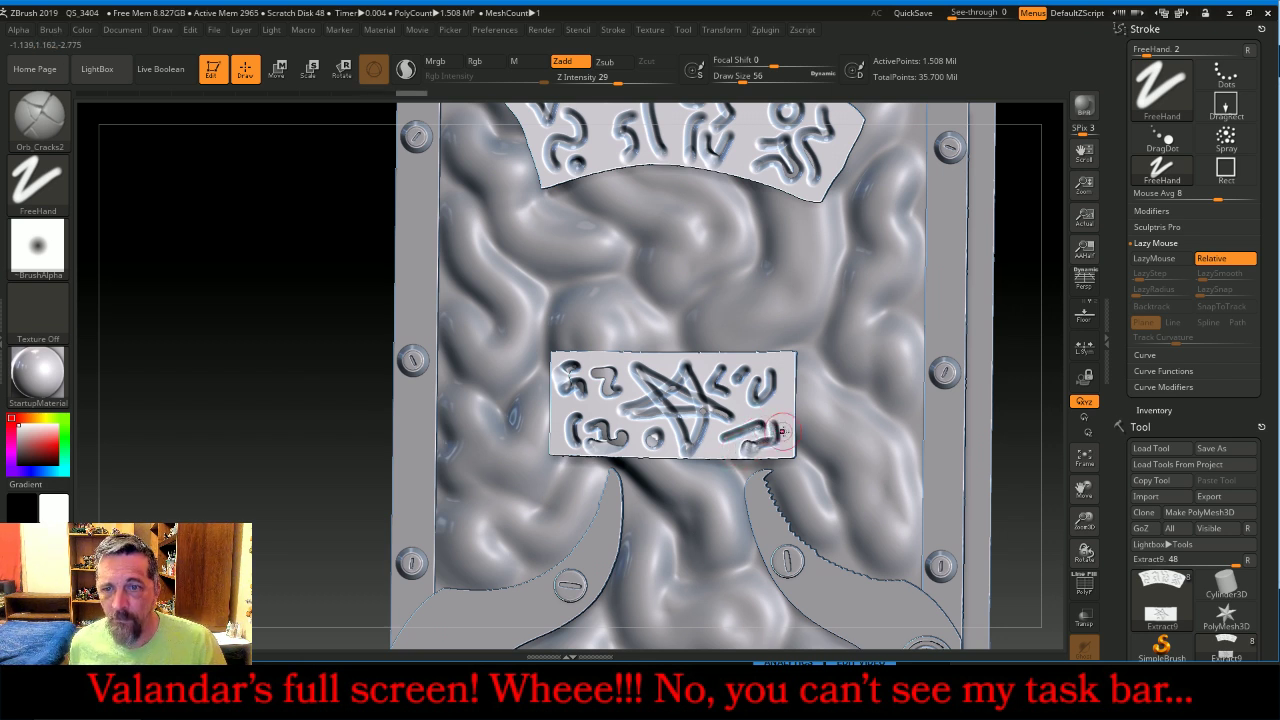
Remesh the Extract9 rune plates with DynaMesh at resolution 128 and switch DynaMesh mode off.
click(1091, 462)
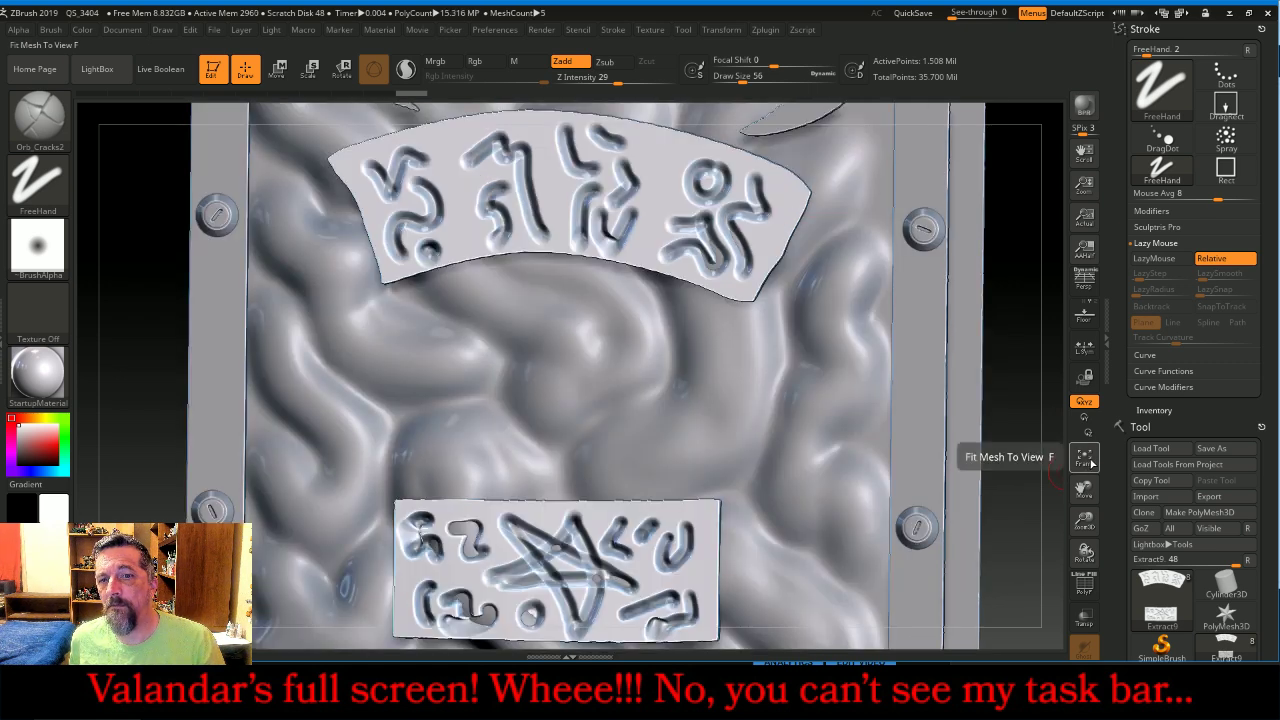
drag(941, 462, 964, 457)
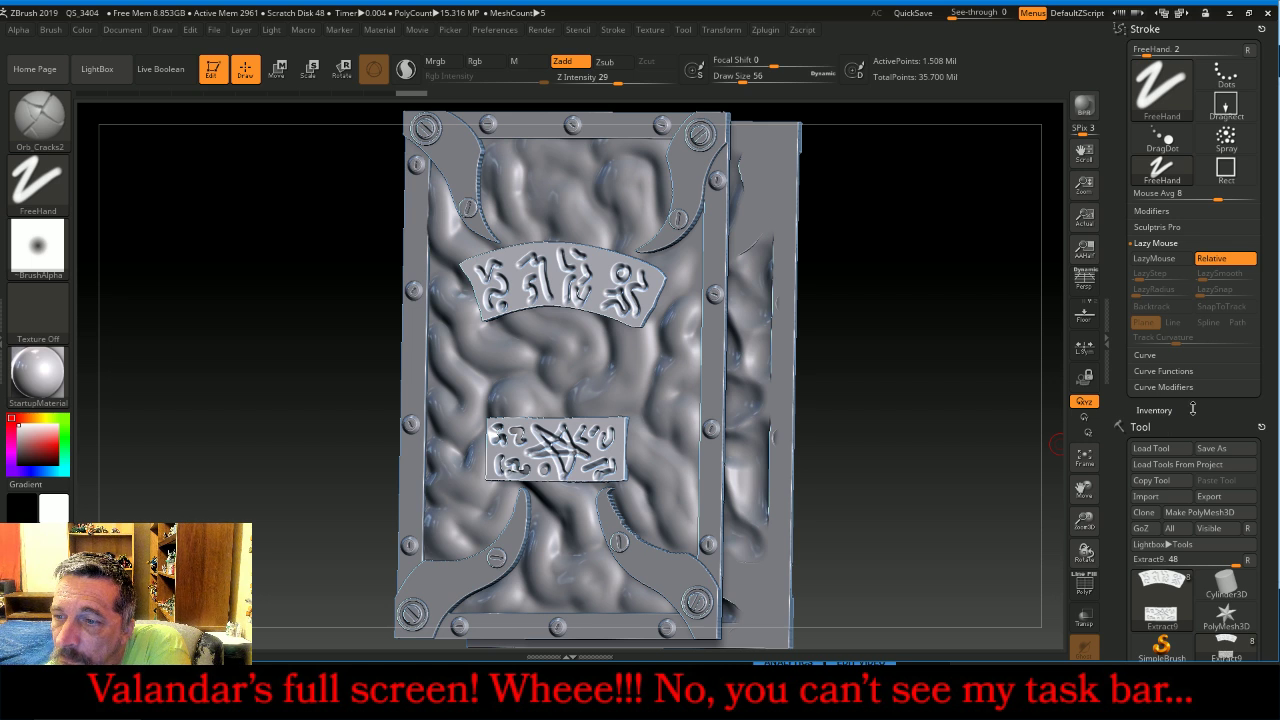
scroll(1188, 410, down, 5)
click(1152, 309)
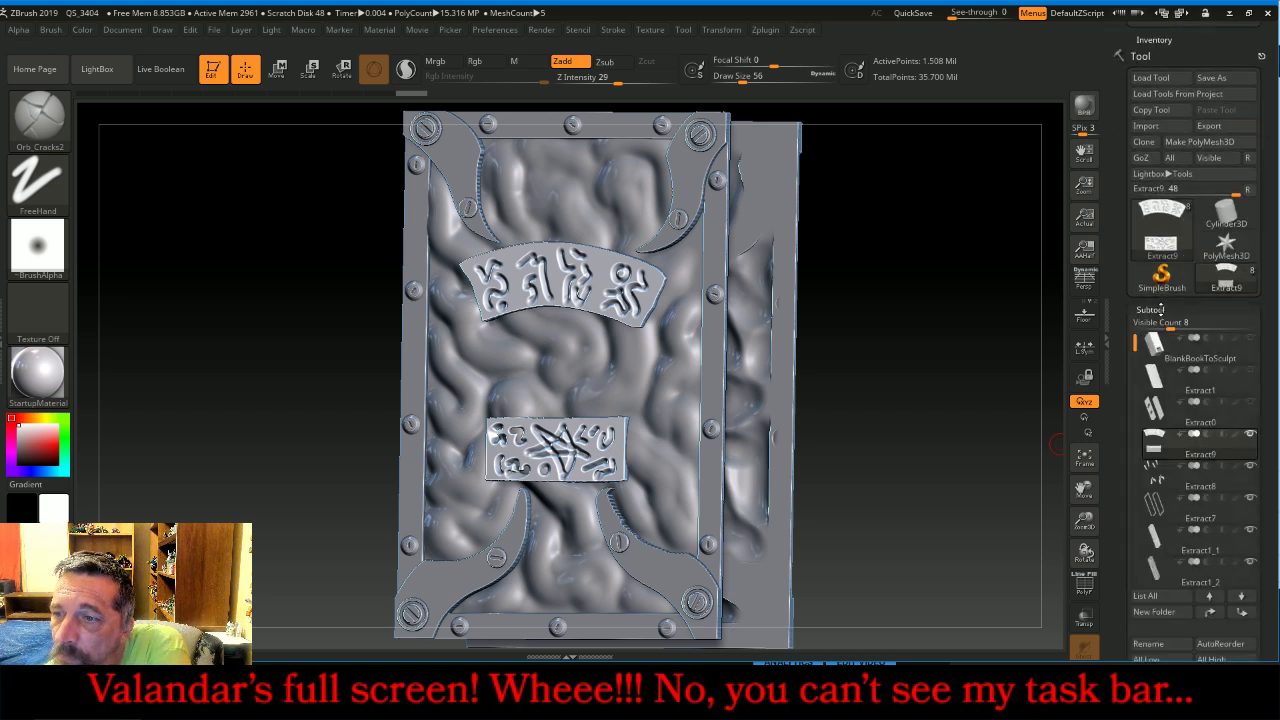
scroll(1265, 403, down, 4)
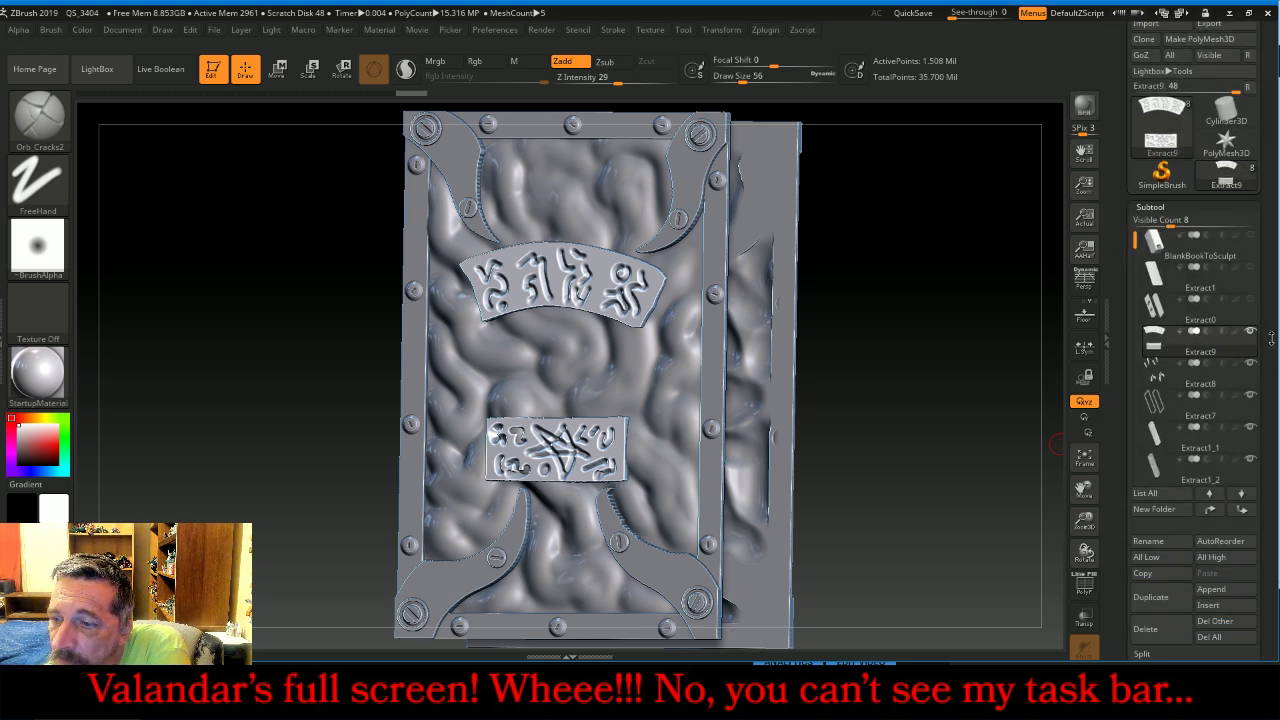
click(1155, 627)
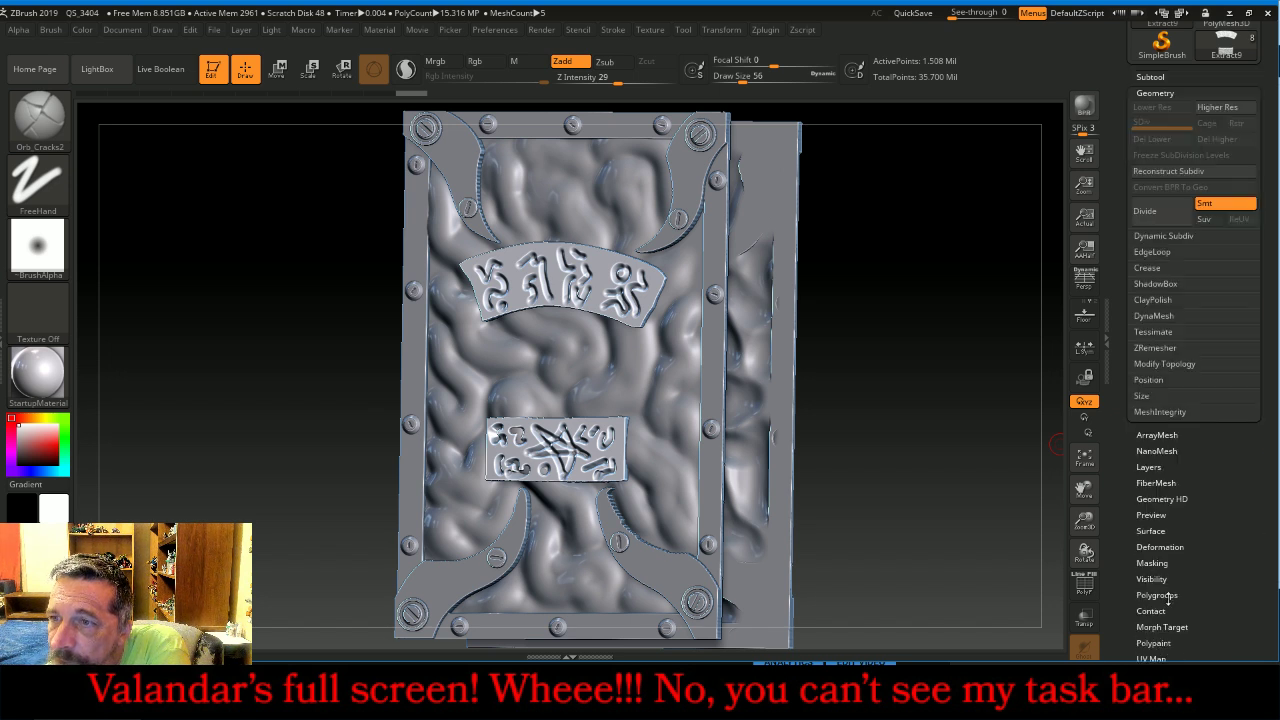
click(1175, 318)
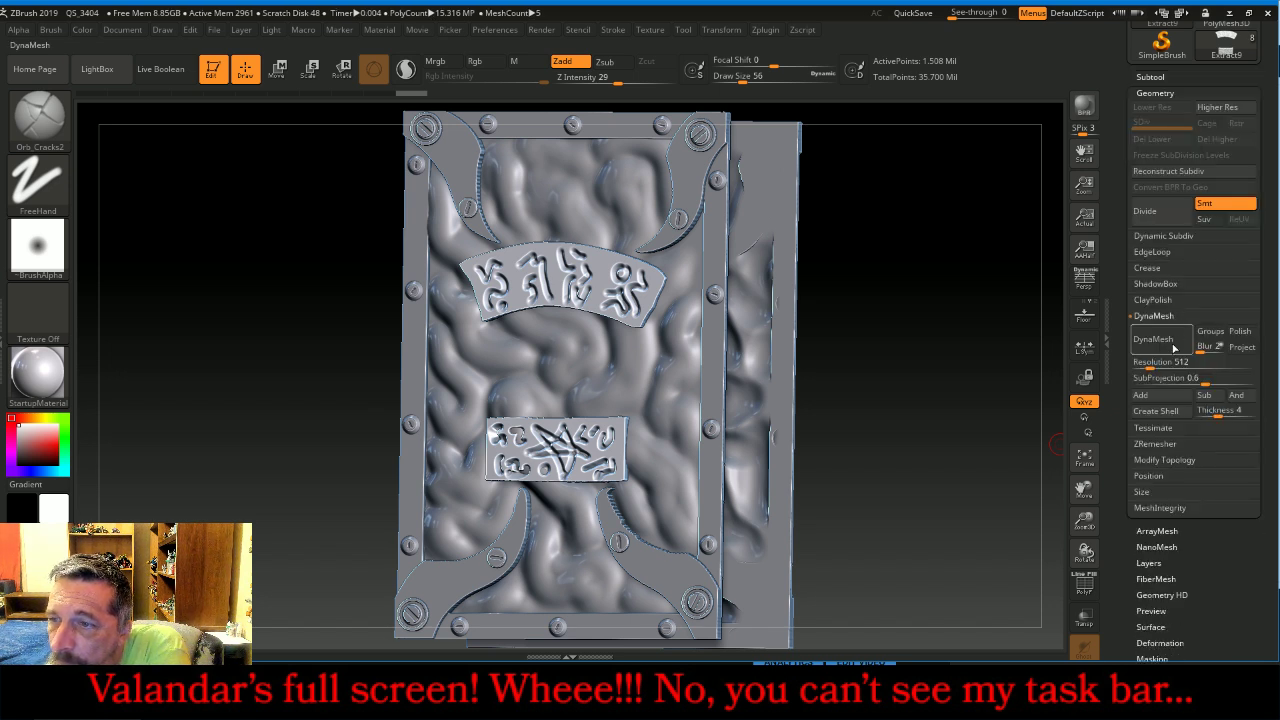
click(1150, 362)
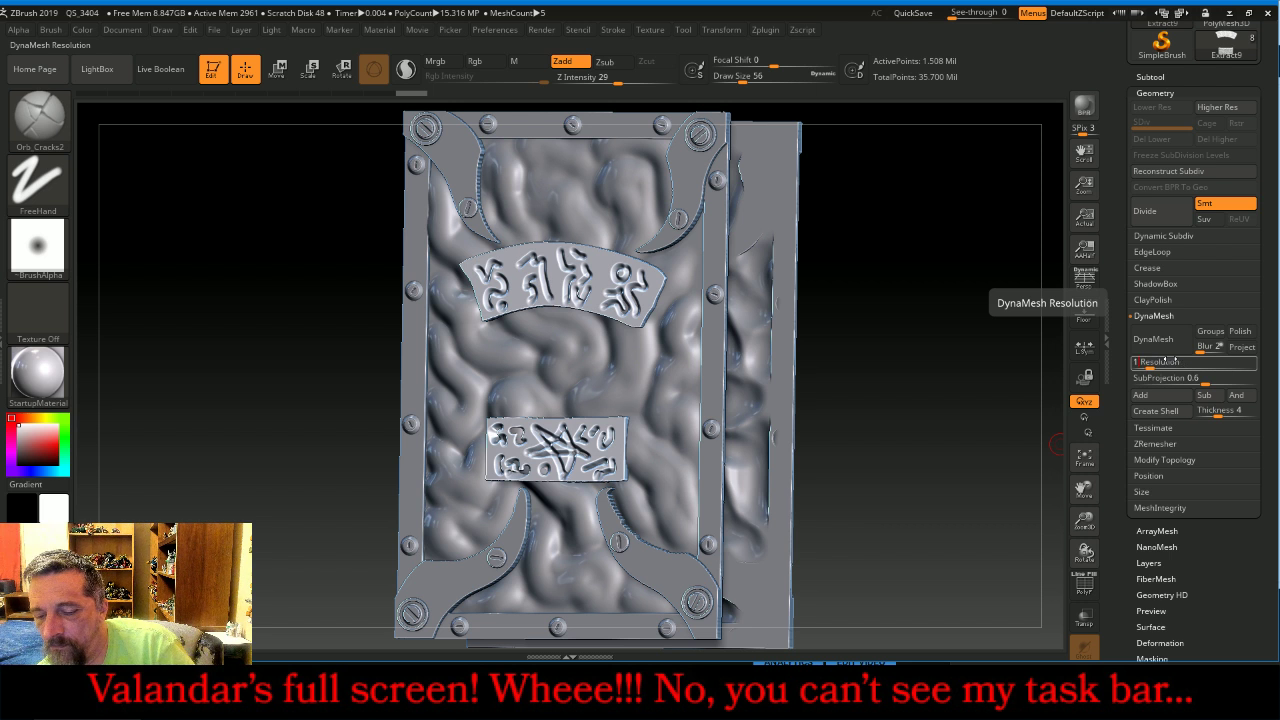
key(Return)
click(1172, 338)
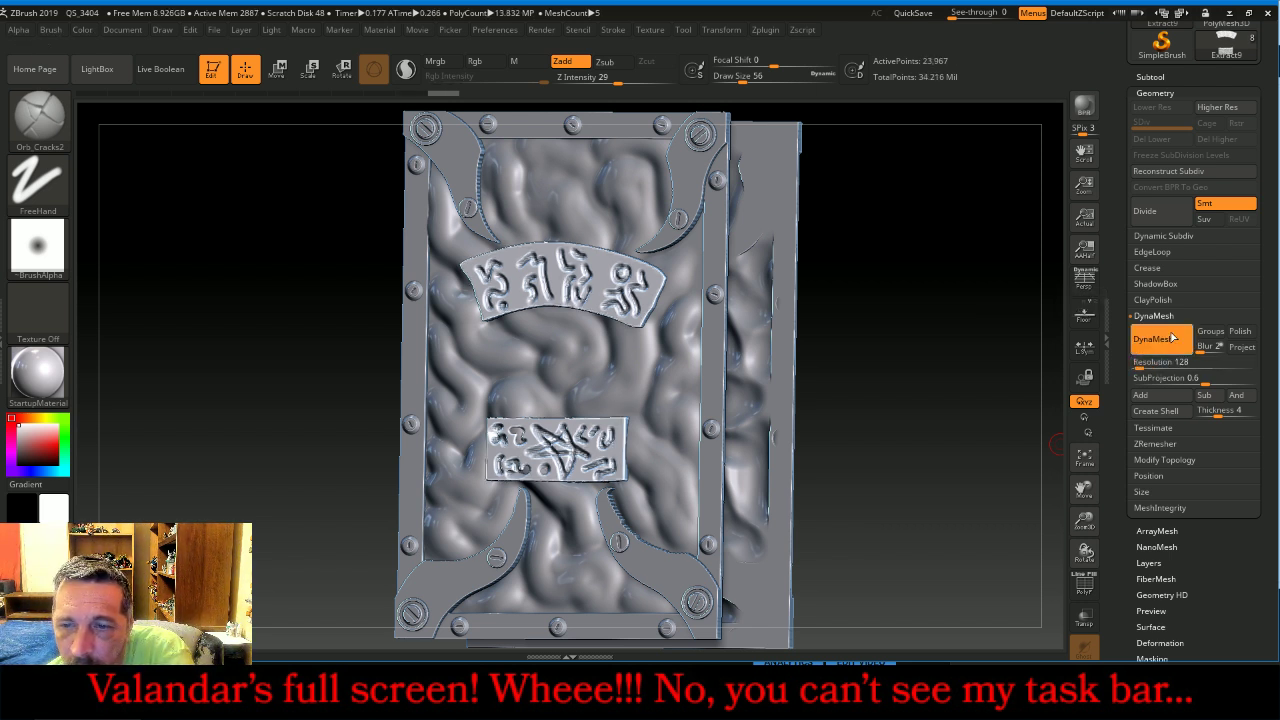
click(1172, 338)
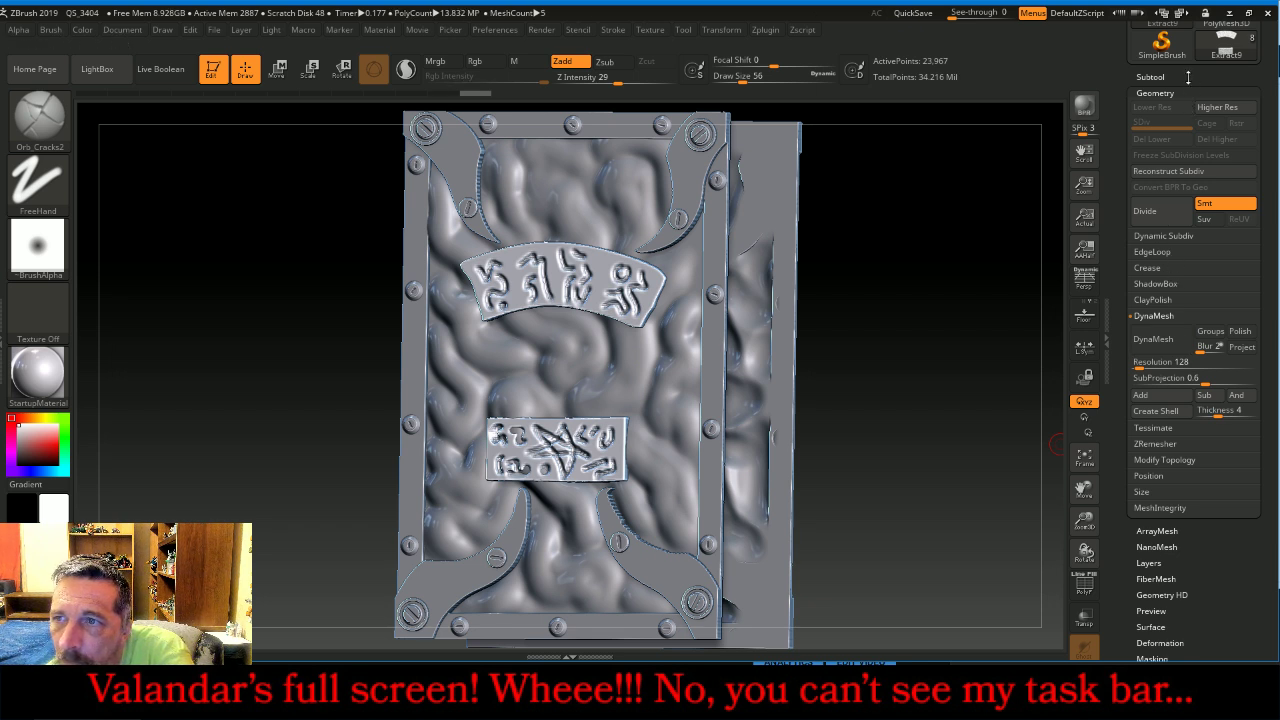
Undo the DynaMesh remesh of the Extract9 rune plates.
click(1188, 77)
click(1155, 245)
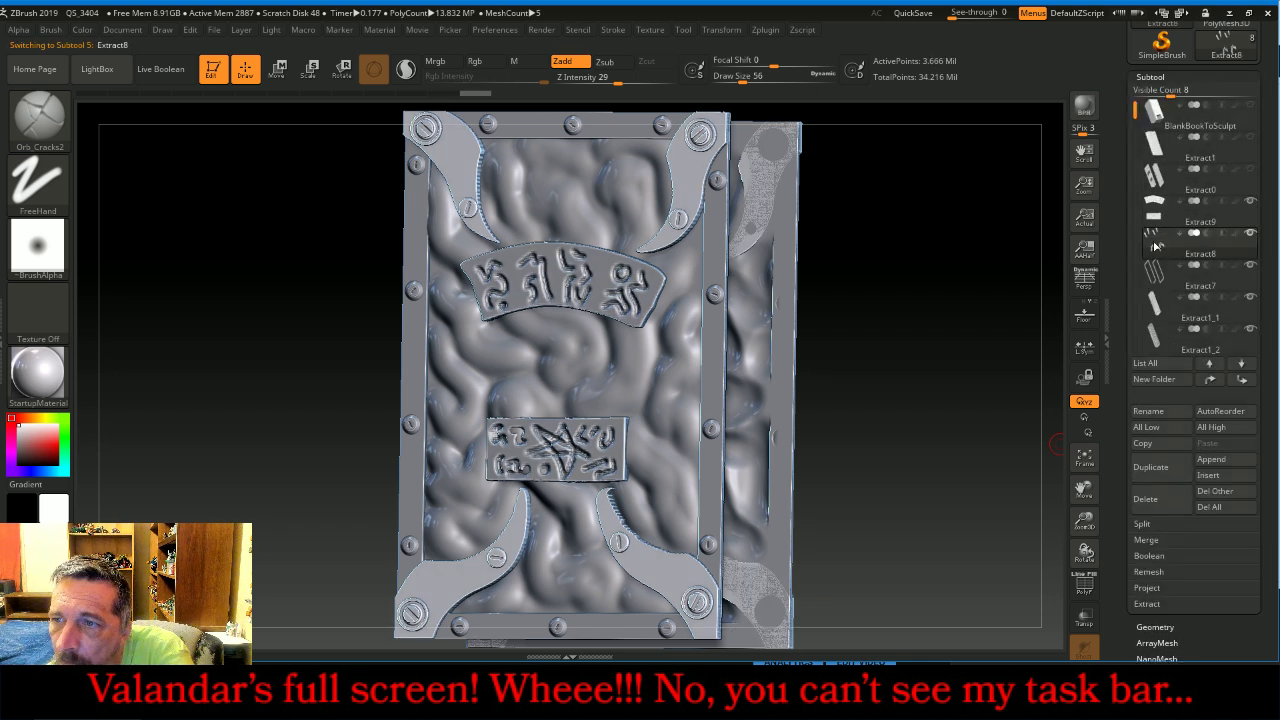
key(ctrl)
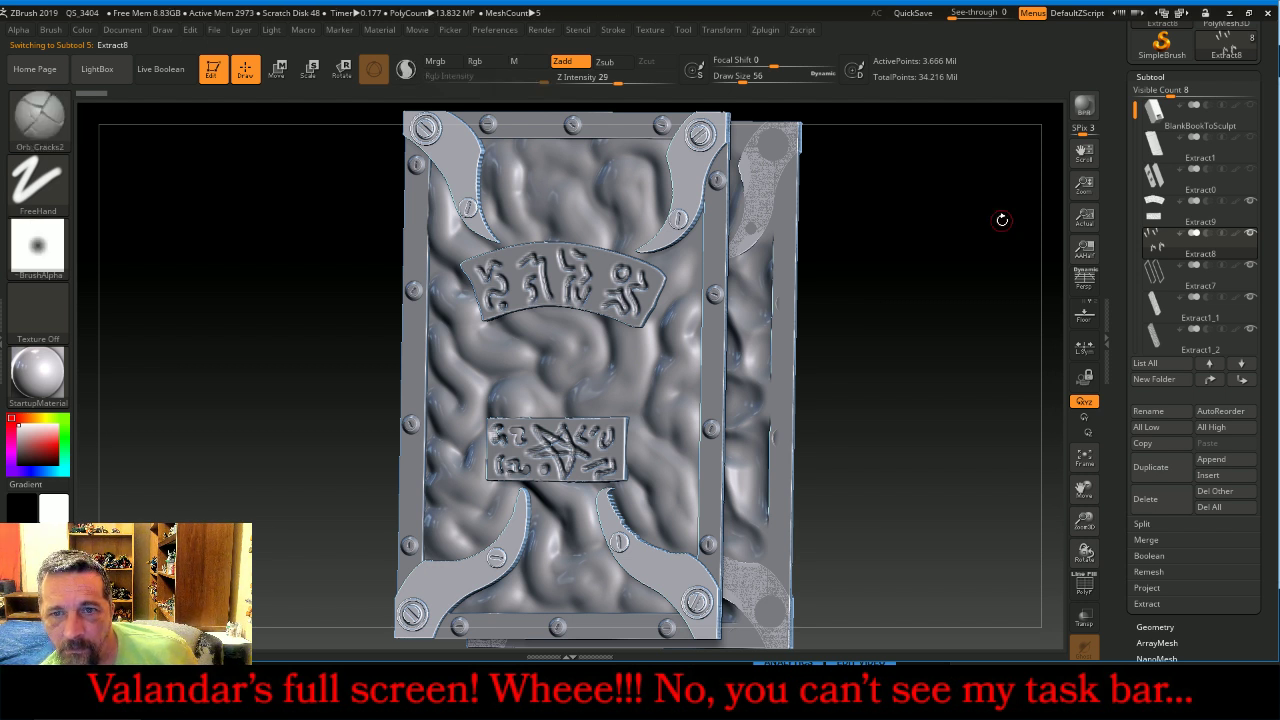
key(ctrl)
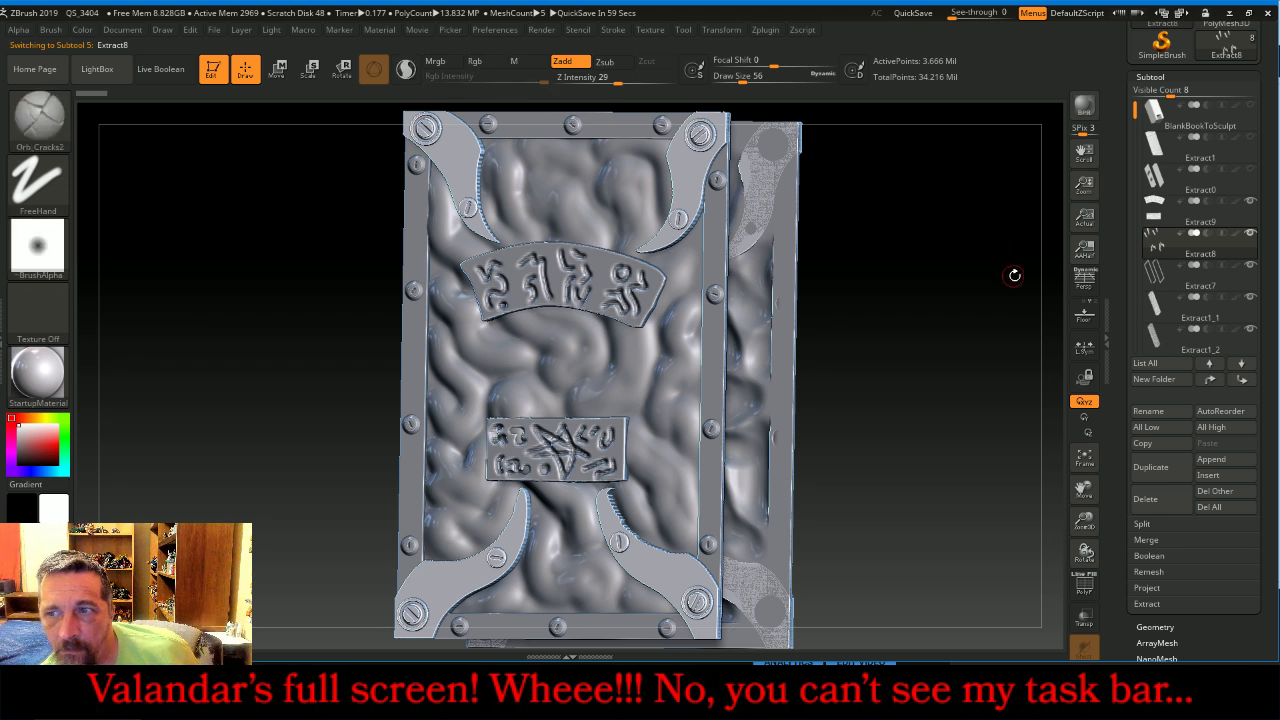
click(1155, 208)
key(ctrl)
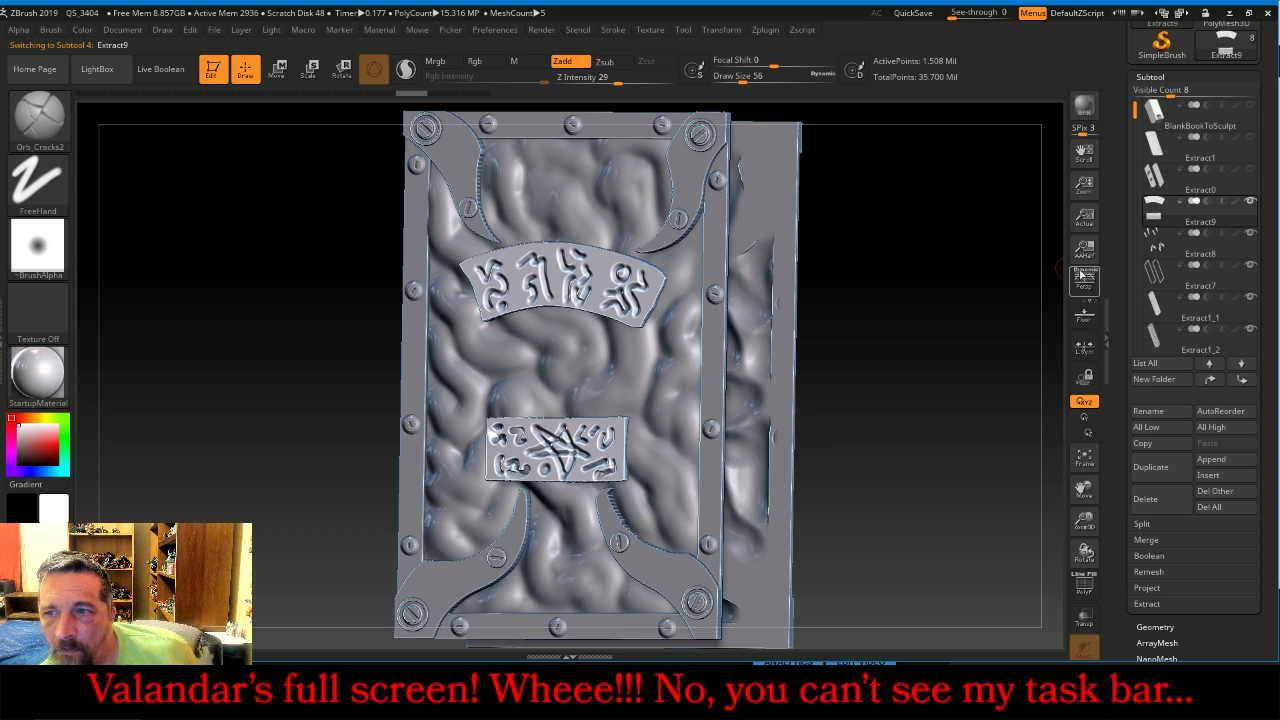
Merge the Extract9 rune plates down with the Extract8 corner brackets and accept the merge.
click(1161, 246)
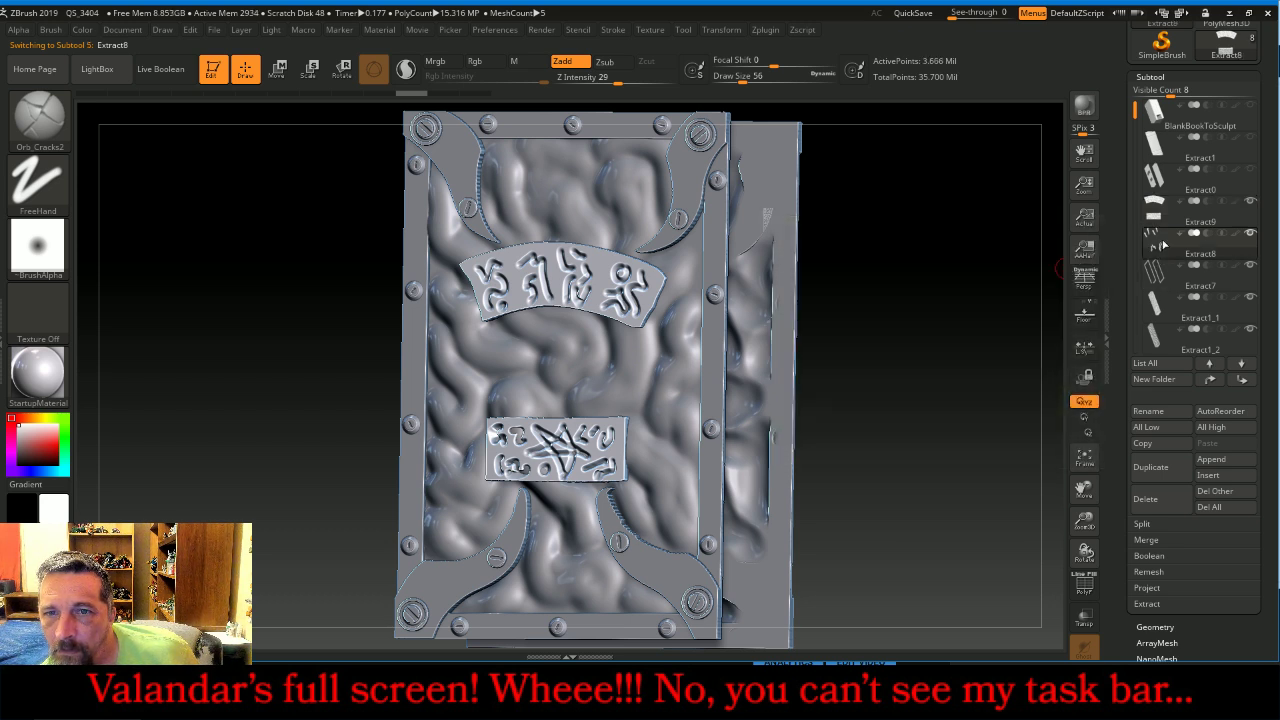
click(1155, 210)
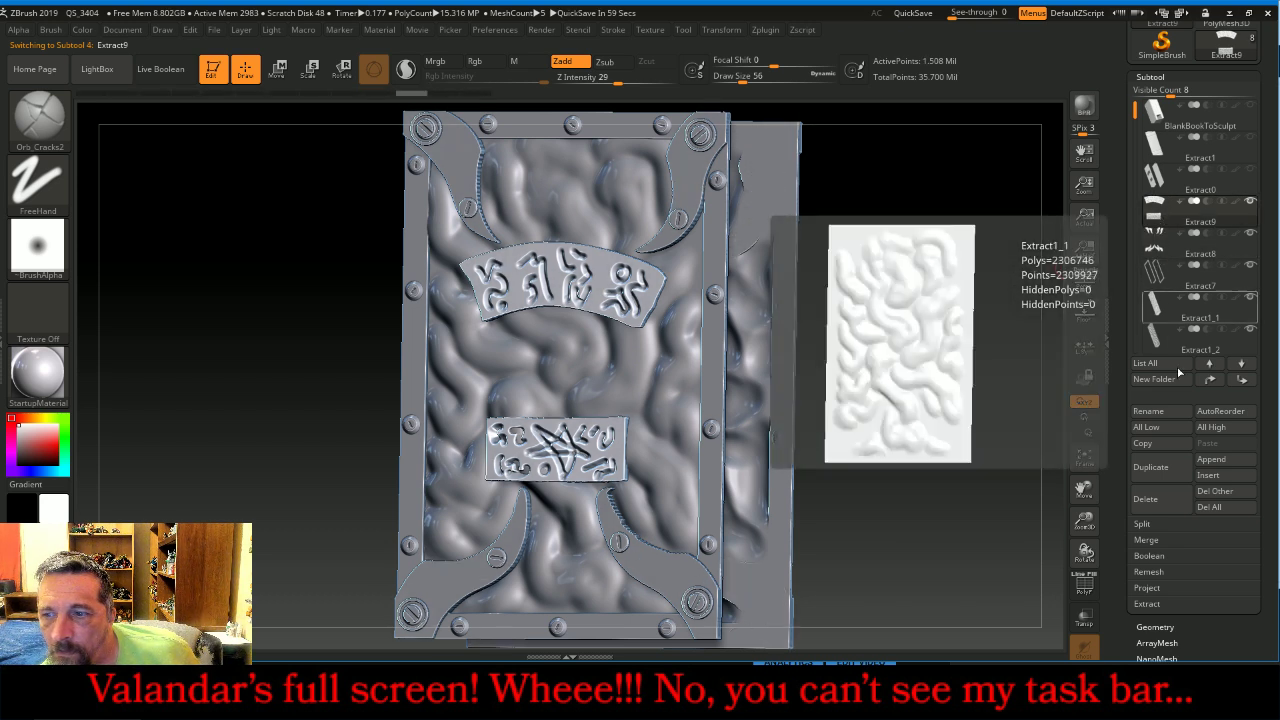
click(1147, 540)
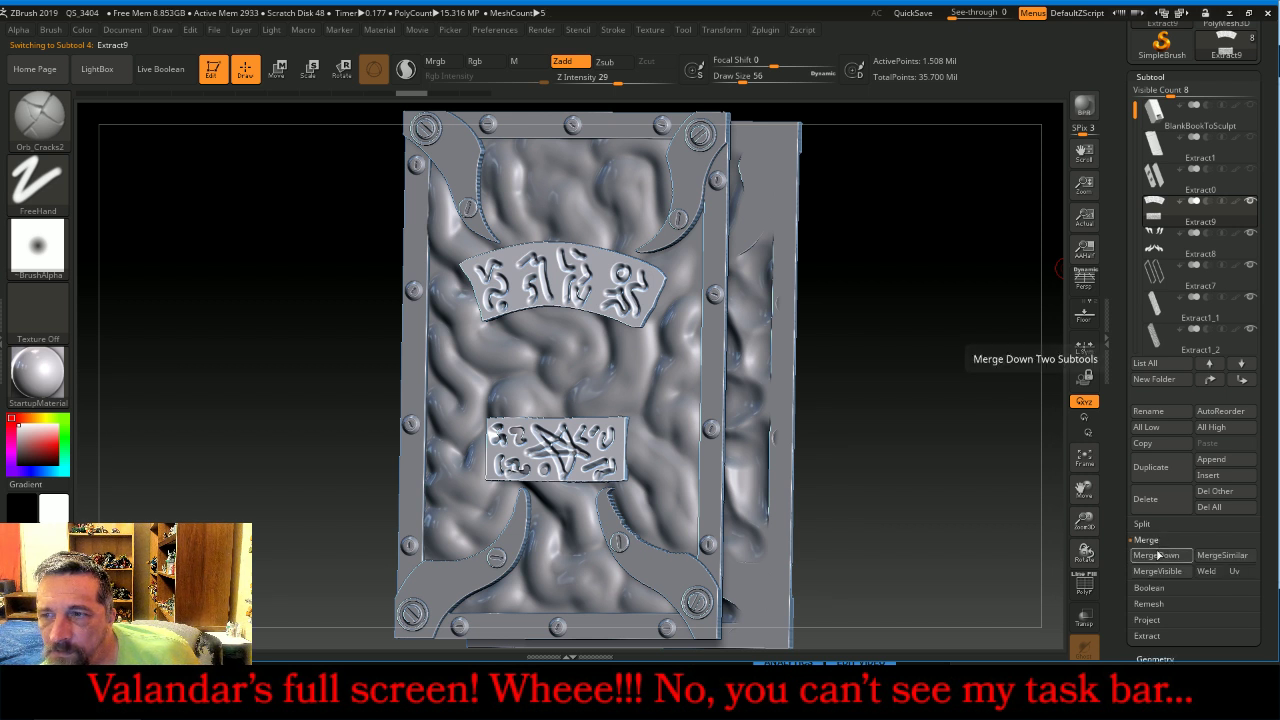
click(1157, 555)
click(1048, 581)
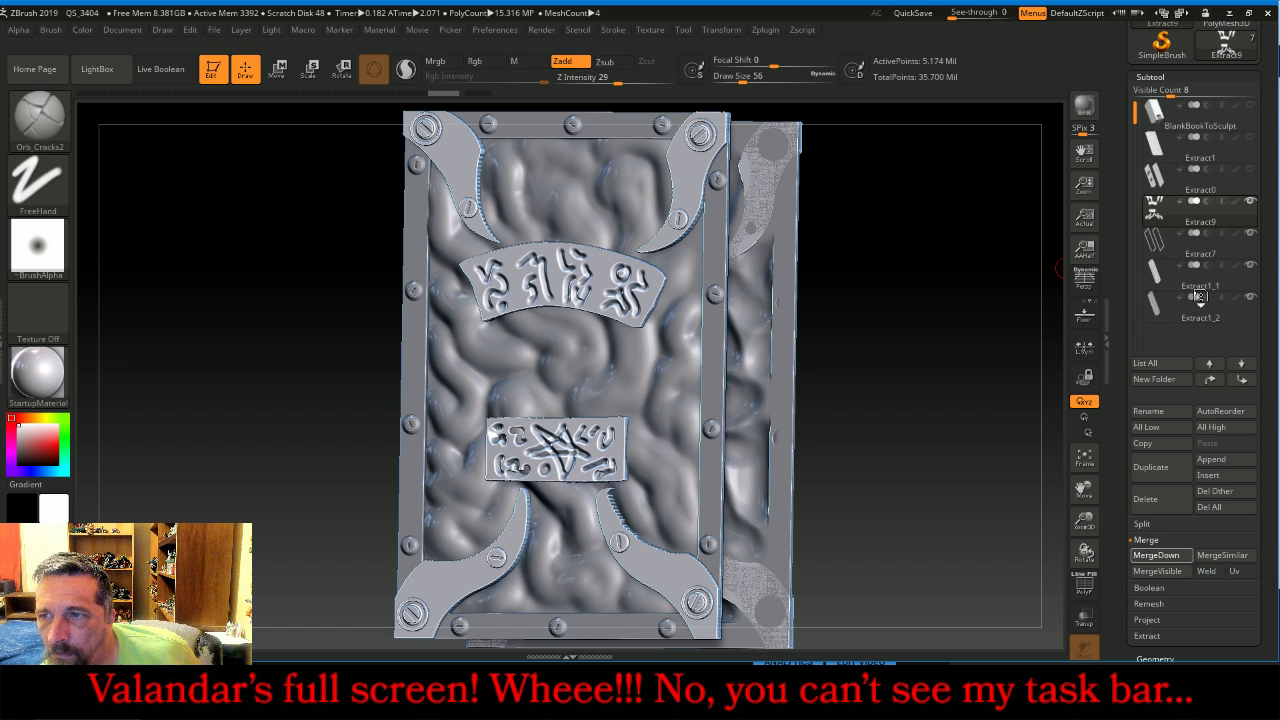
Remesh the merged Extract9 metal trim with DynaMesh at resolution 192 and switch DynaMesh mode off.
click(1165, 77)
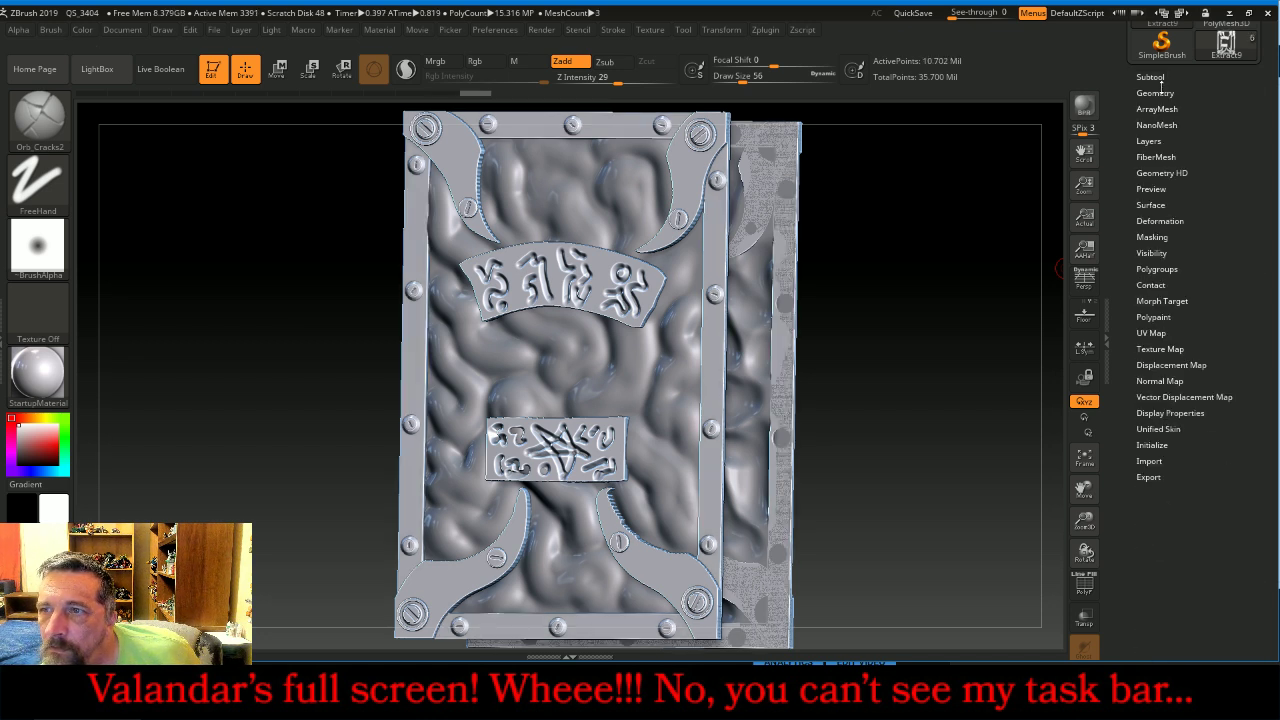
click(1155, 93)
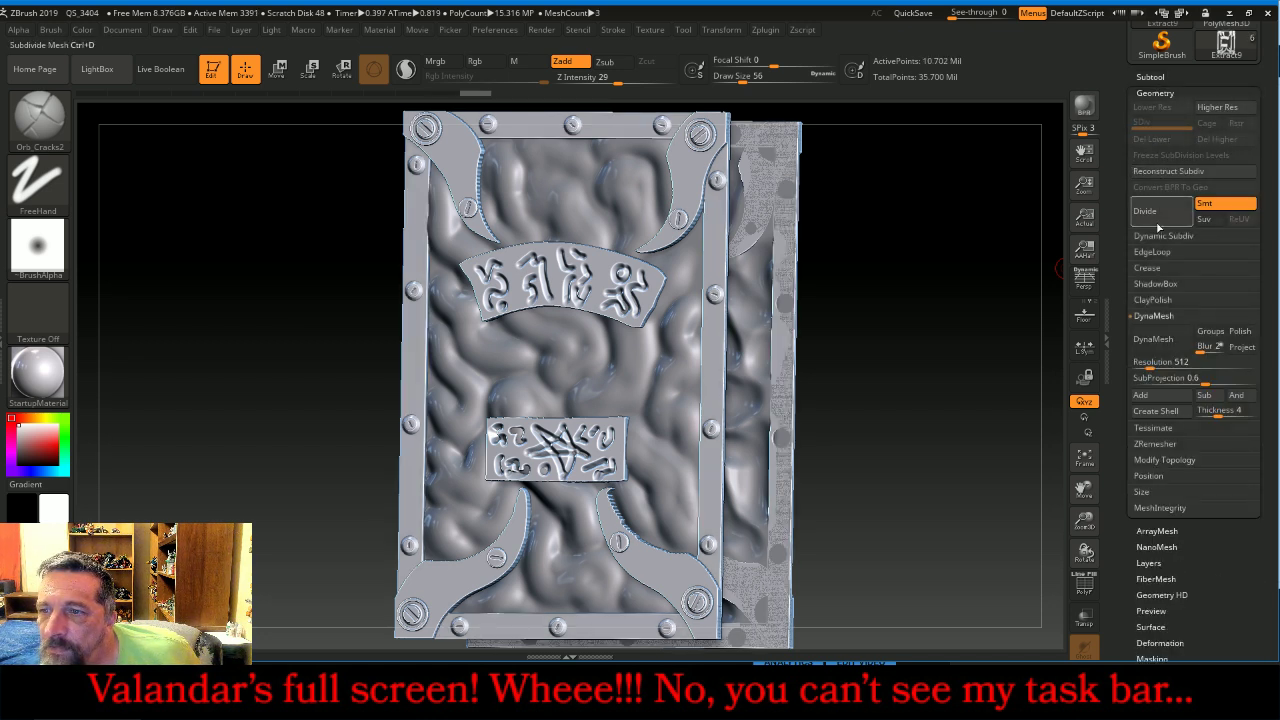
click(1155, 365)
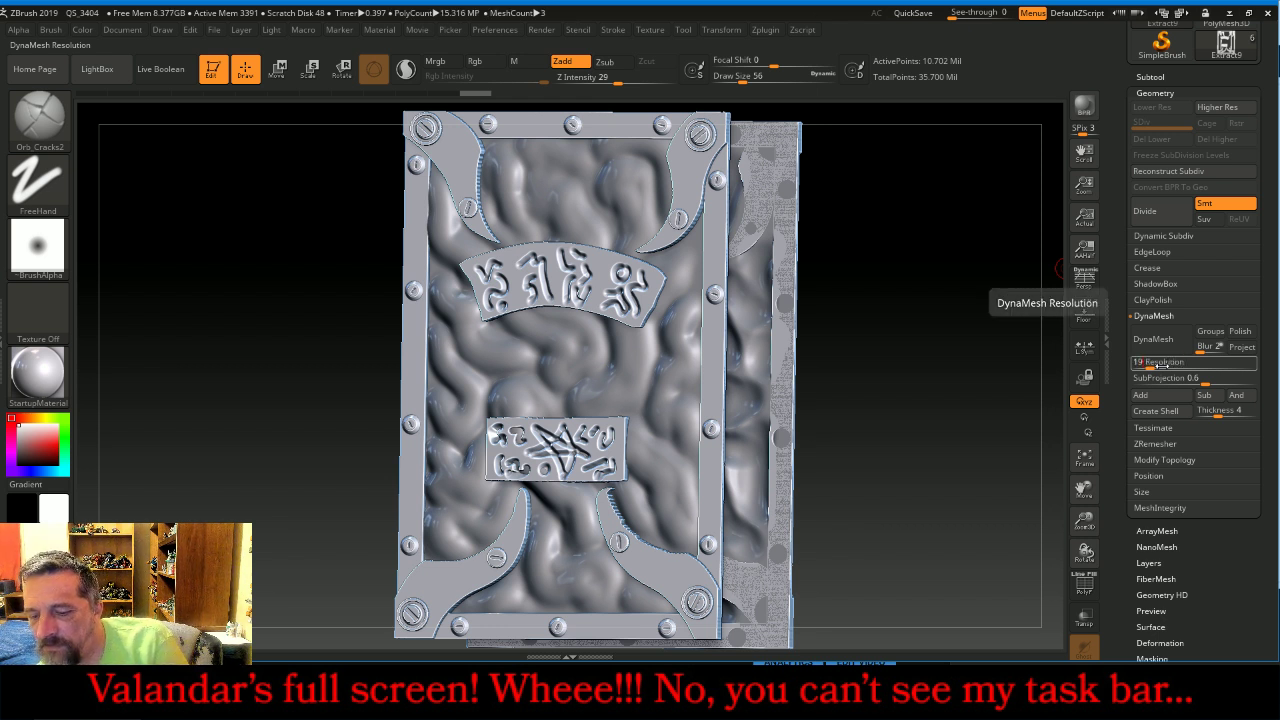
click(1165, 347)
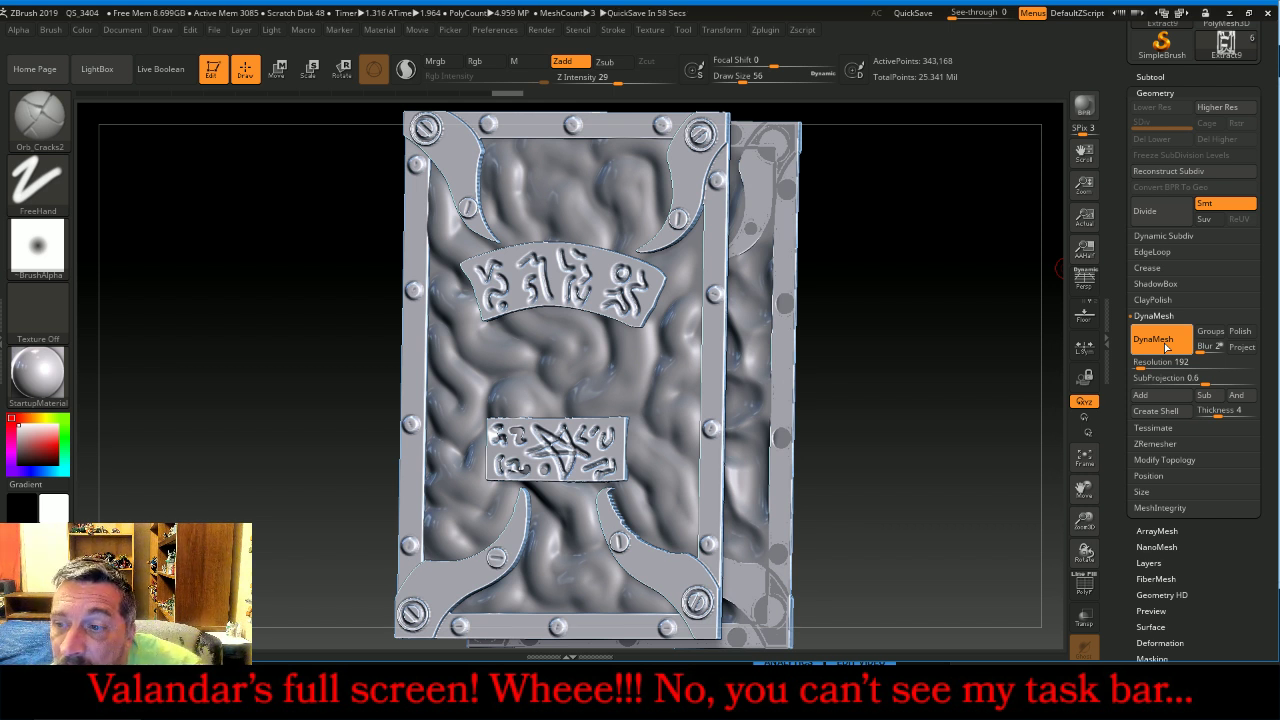
click(1165, 347)
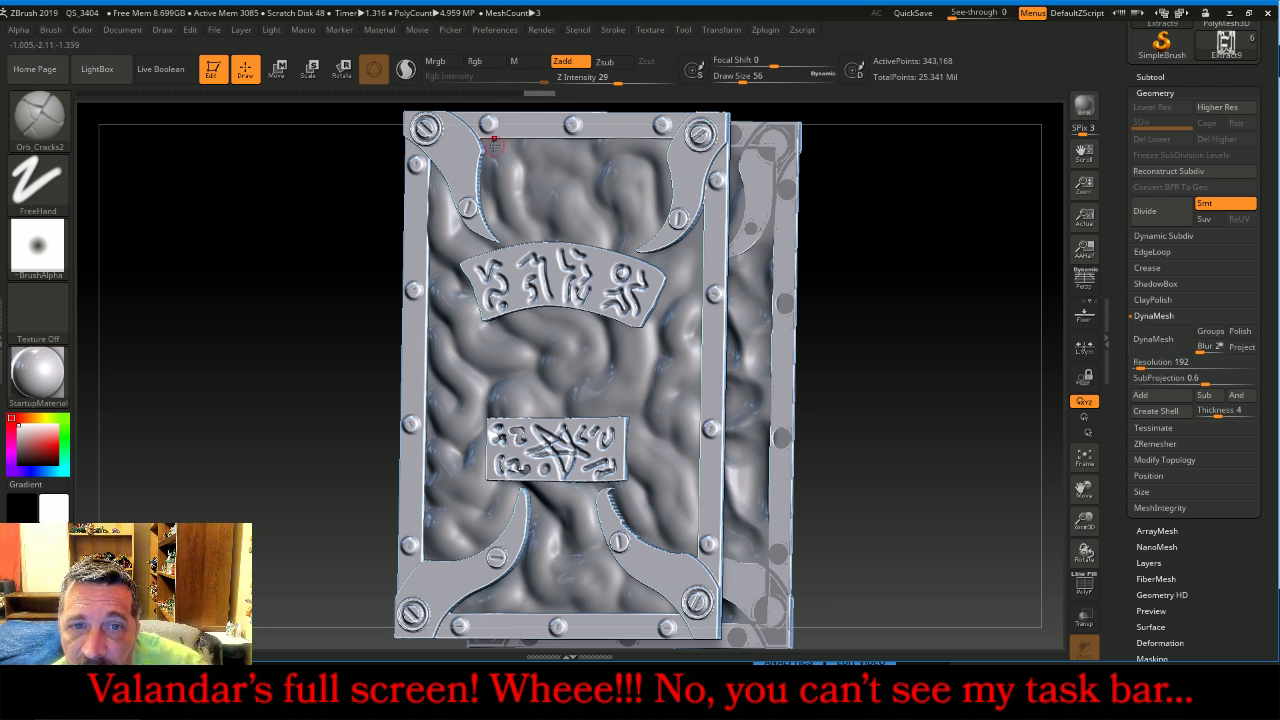
Close the holes in the Extract1_1 cover panel's mesh.
click(1160, 77)
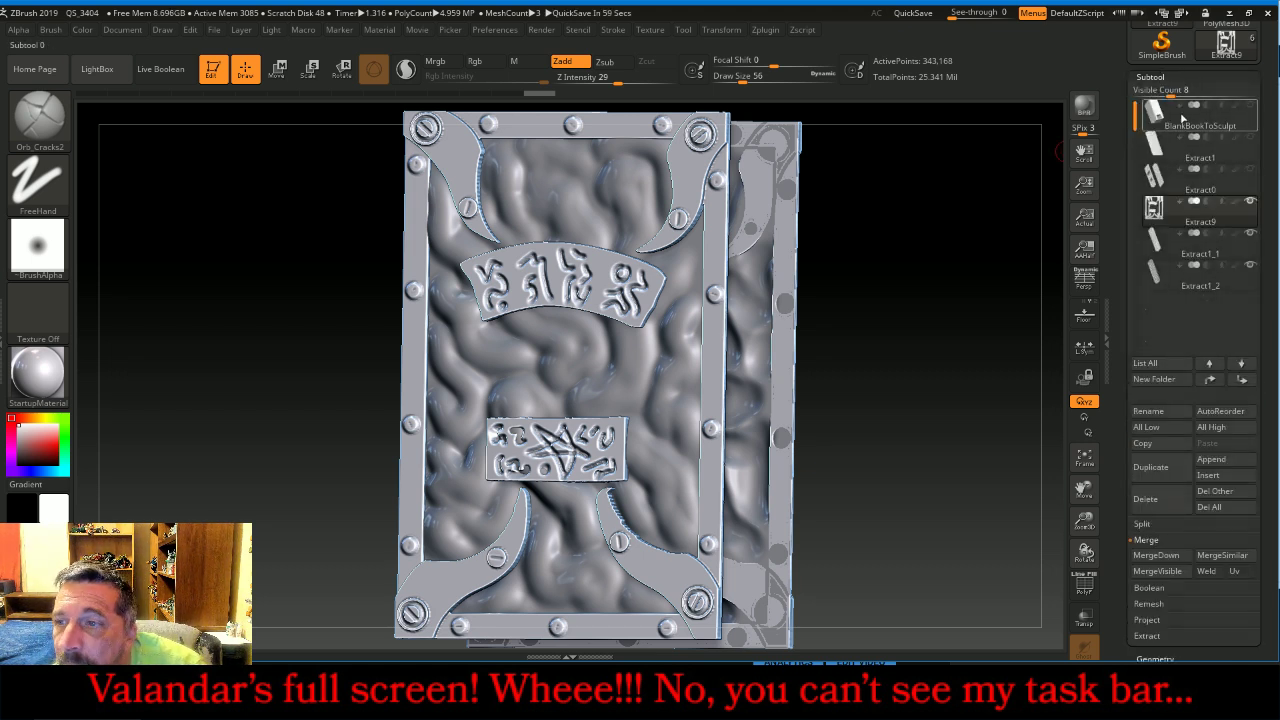
click(1166, 253)
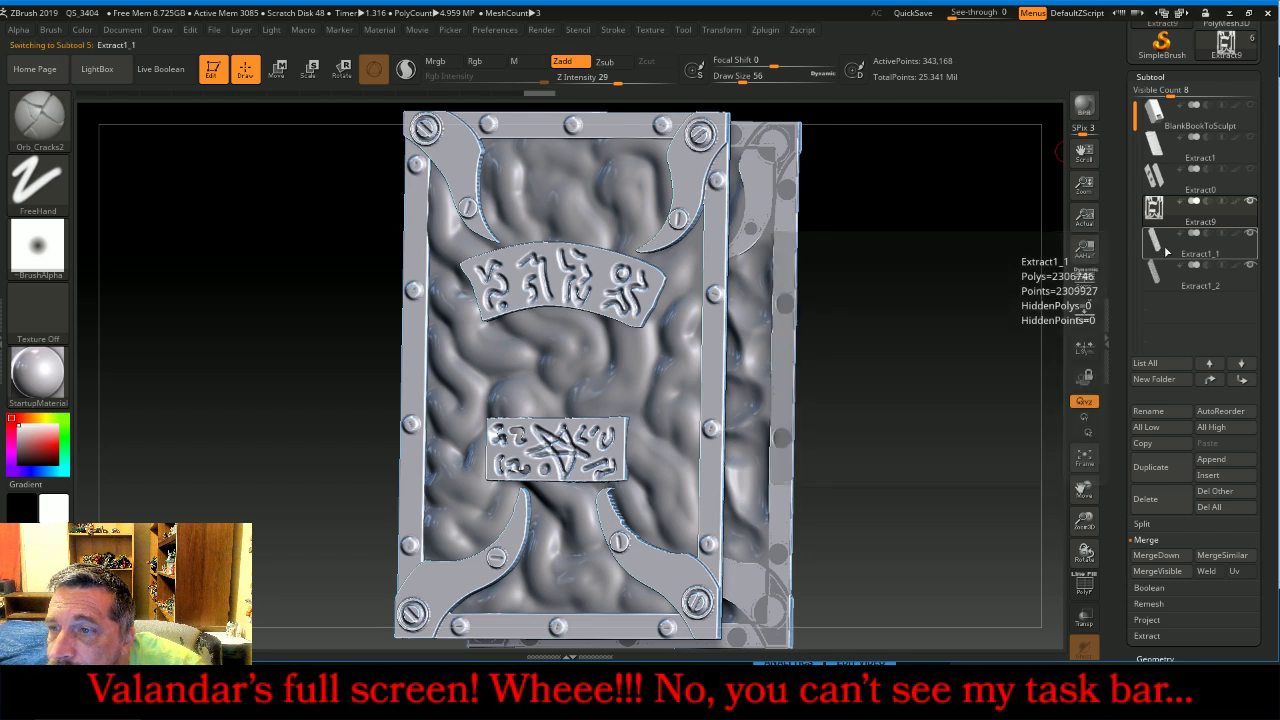
mouse_move(1168, 114)
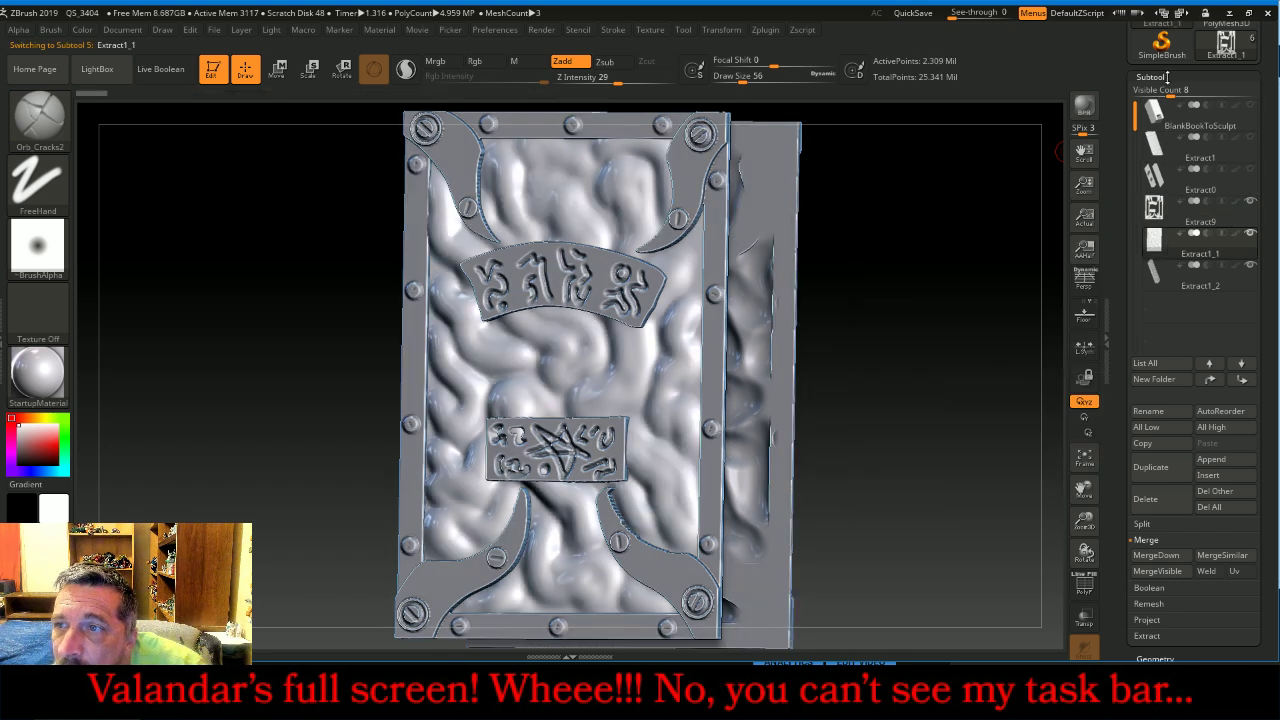
click(1160, 77)
click(1155, 92)
drag(974, 350, 898, 357)
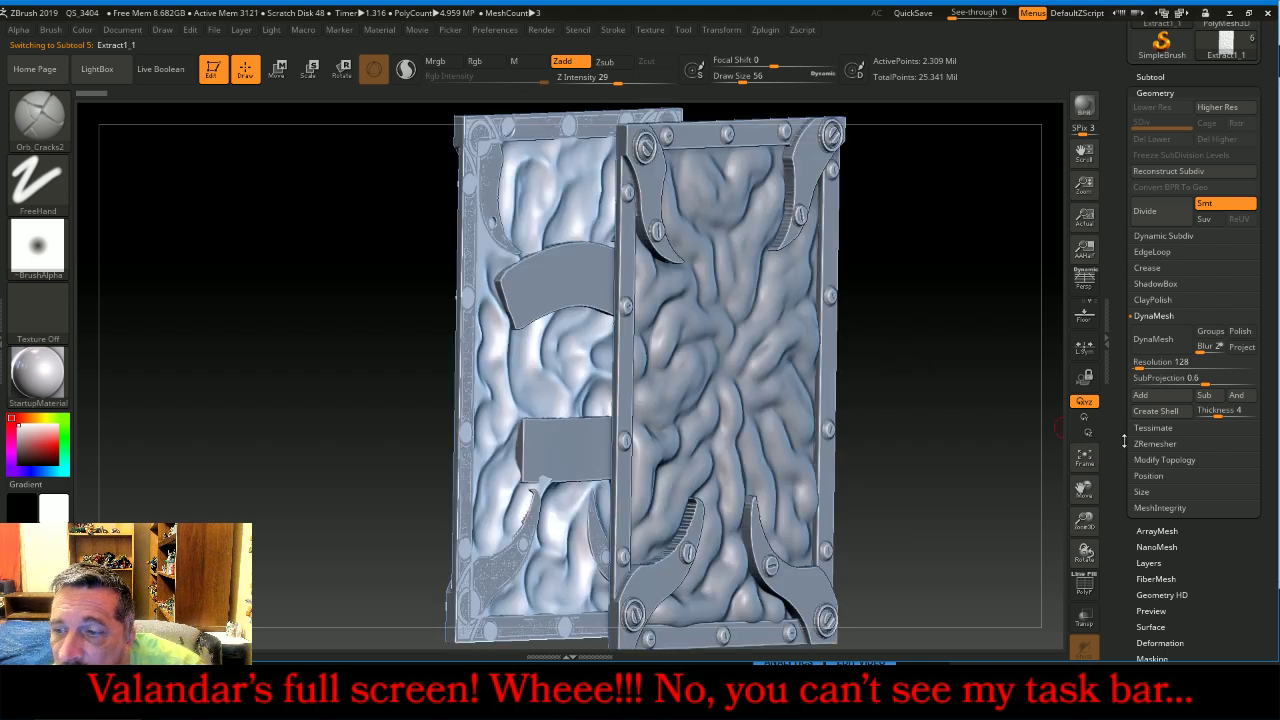
click(1160, 444)
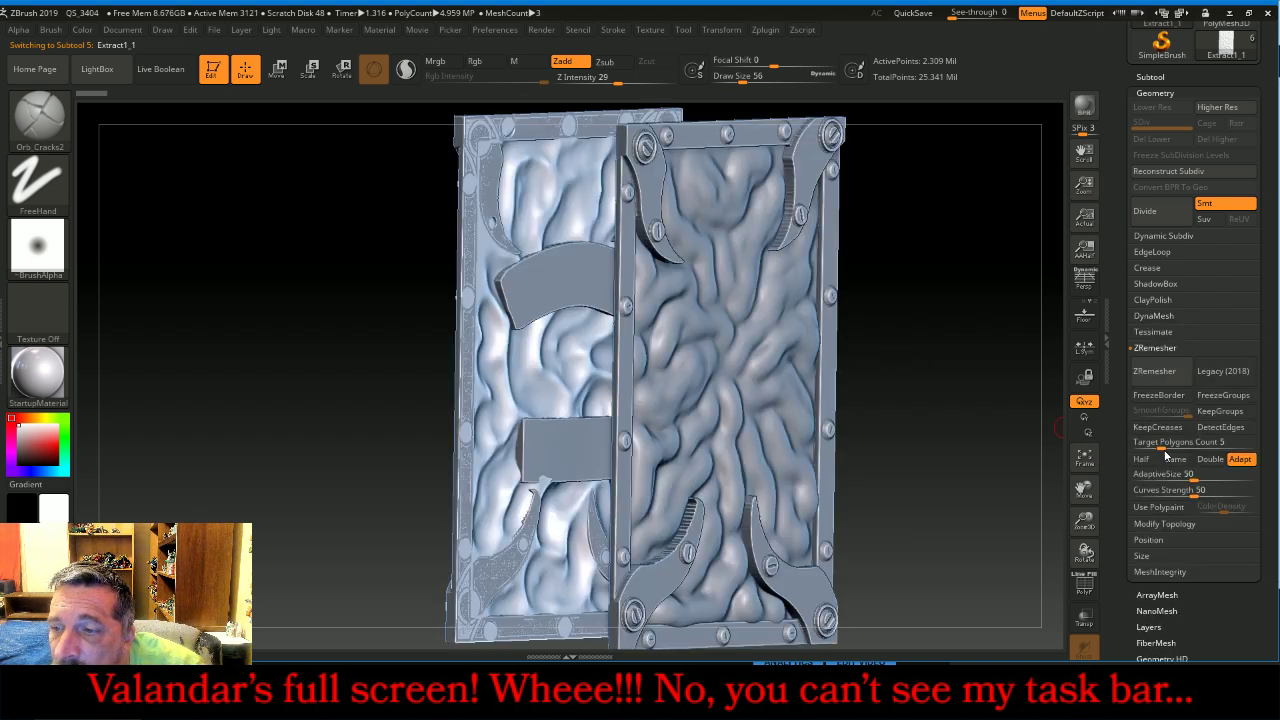
click(1164, 523)
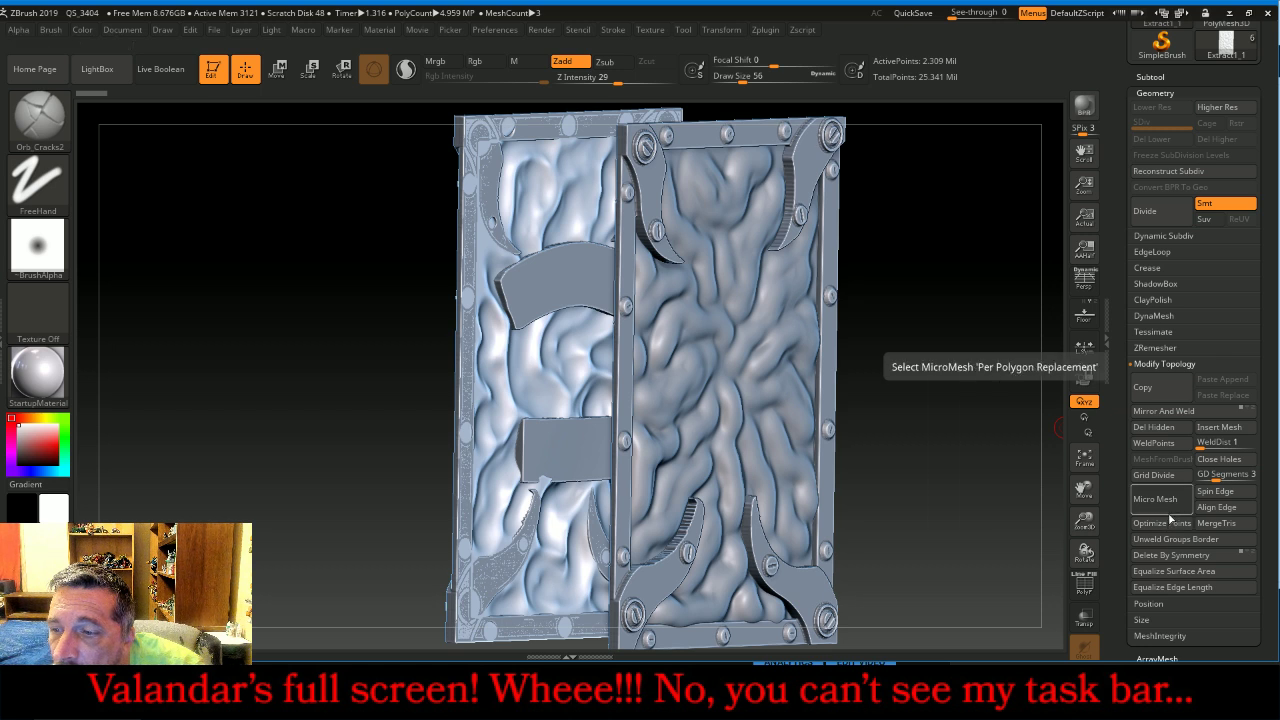
click(1224, 459)
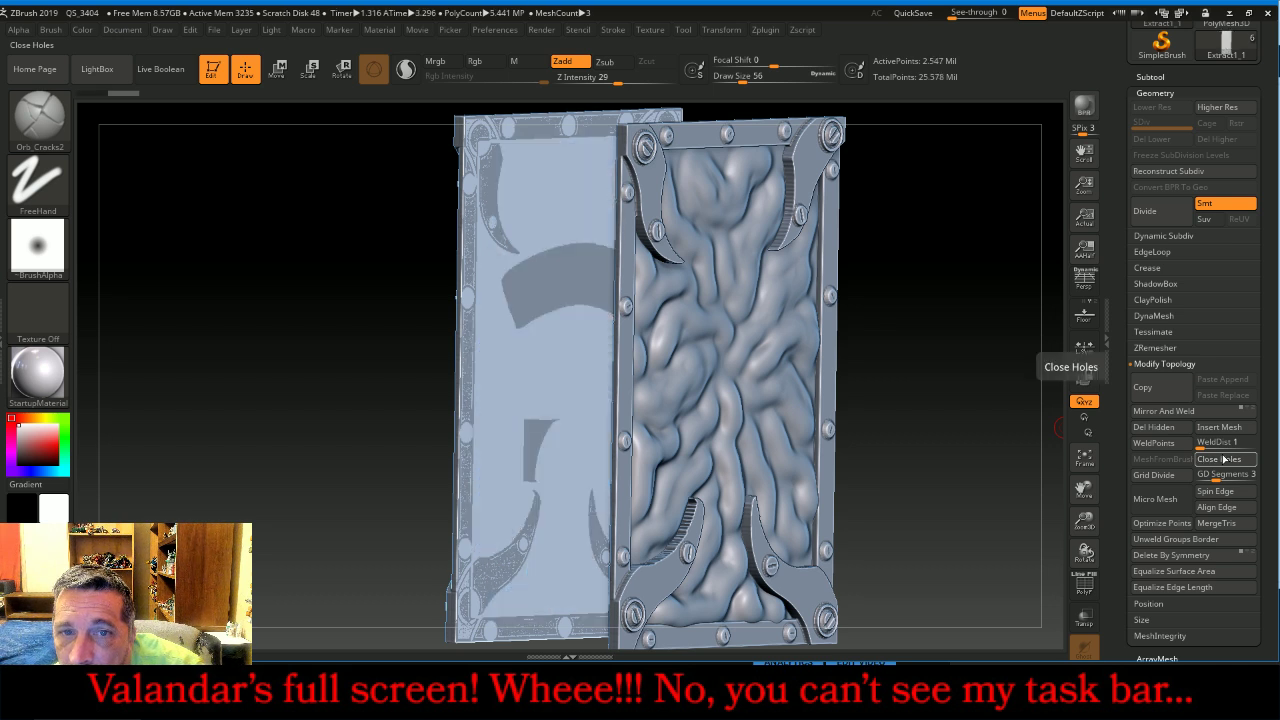
Inspect the Extract9 trim with the Extract1_1 cover panel hidden and turn that panel's visibility back on.
click(1182, 76)
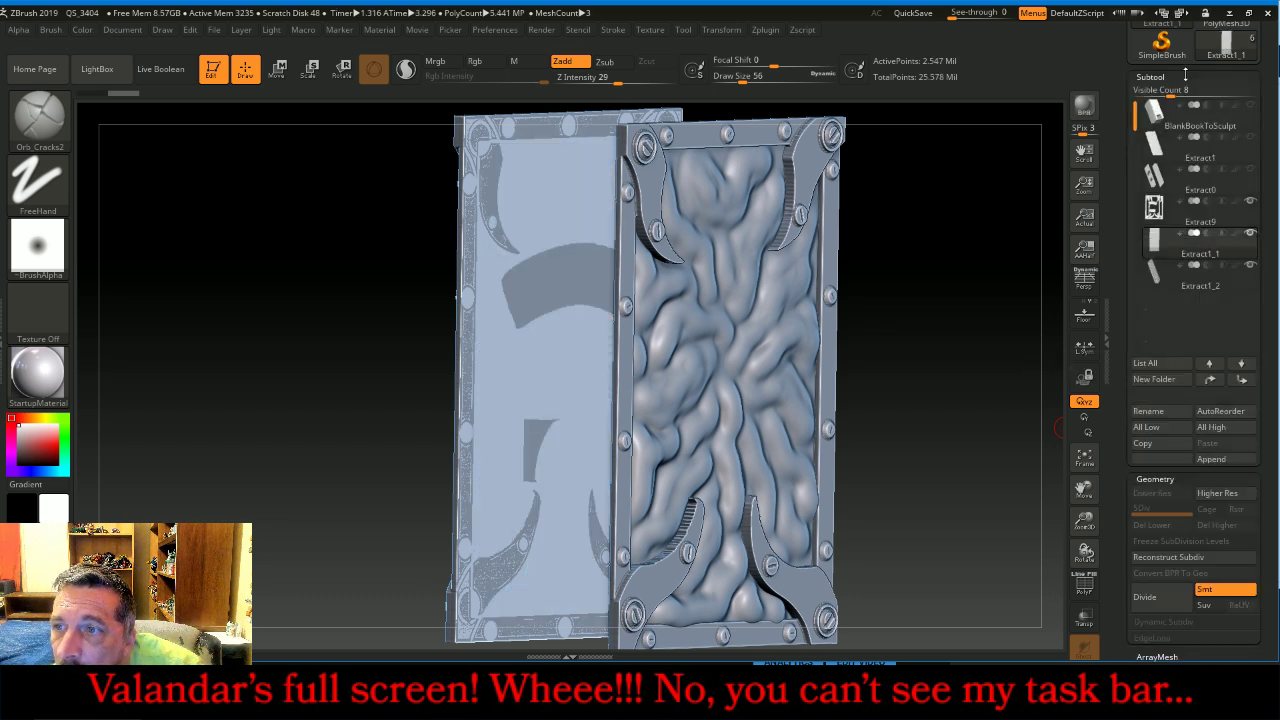
mouse_move(1253, 236)
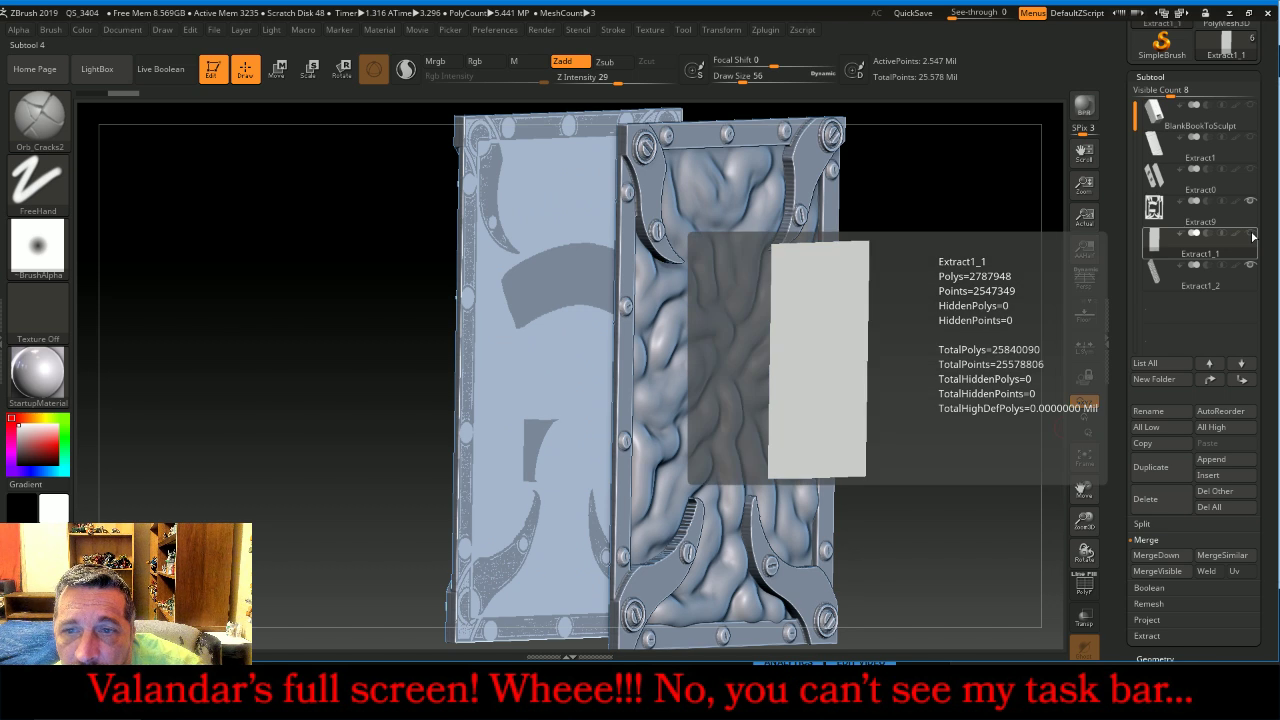
click(1166, 213)
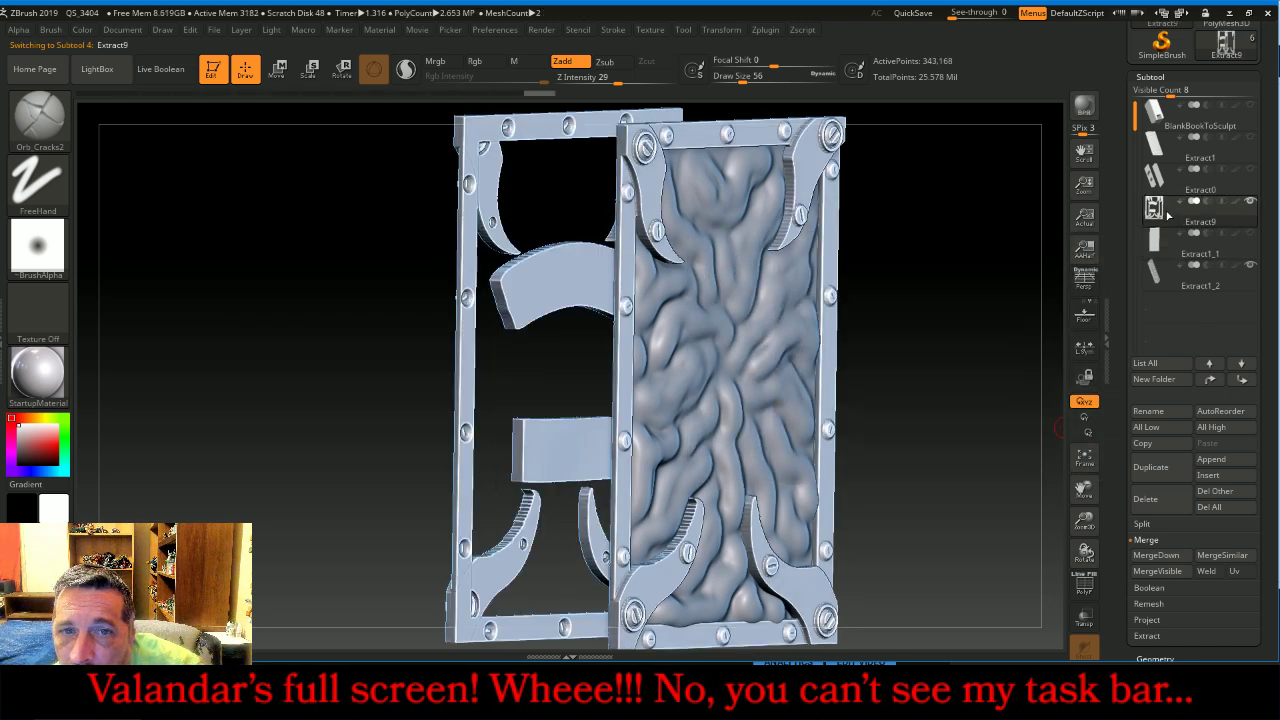
click(1250, 233)
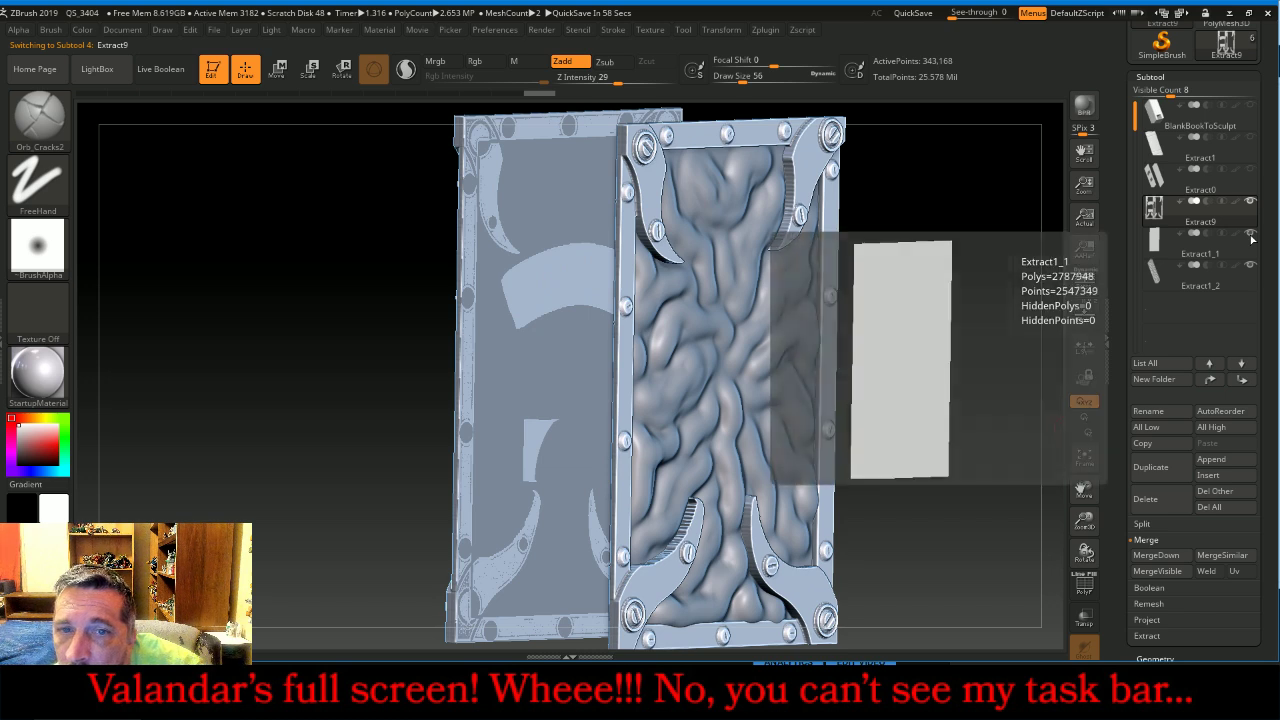
Close the holes in the Extract1_2 cover panel's mesh.
click(1175, 285)
drag(894, 280, 985, 278)
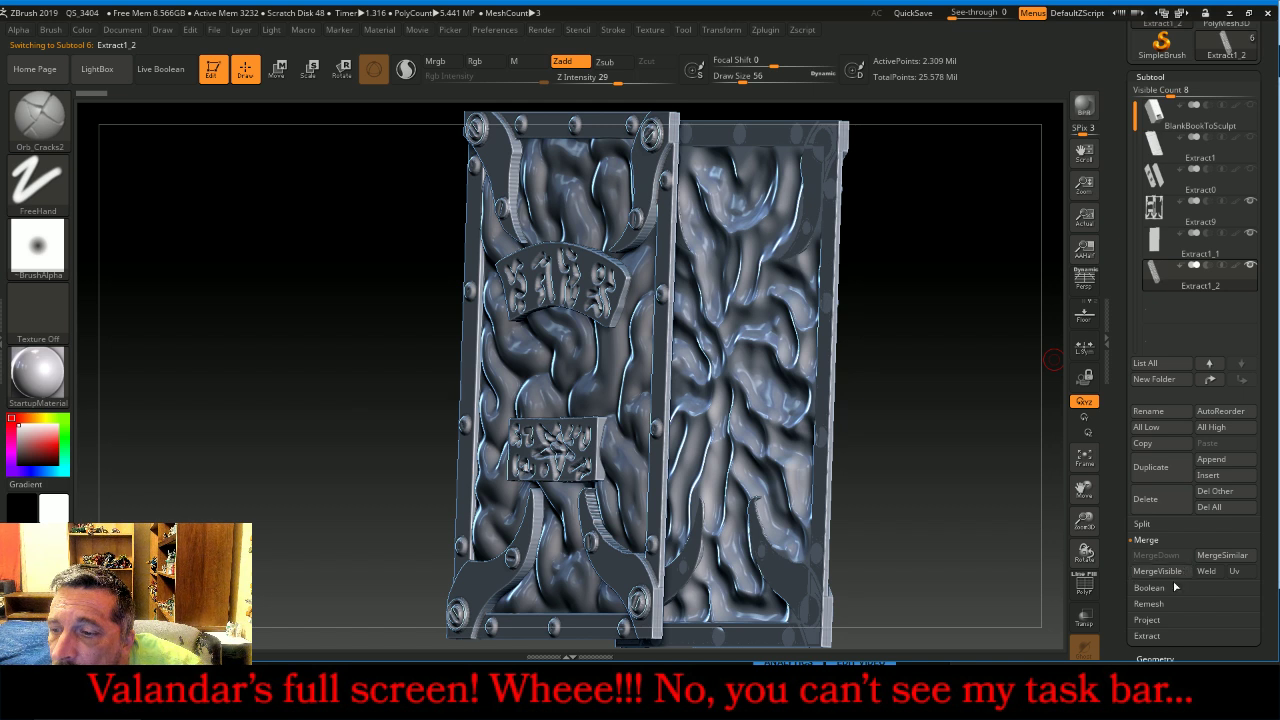
click(1157, 659)
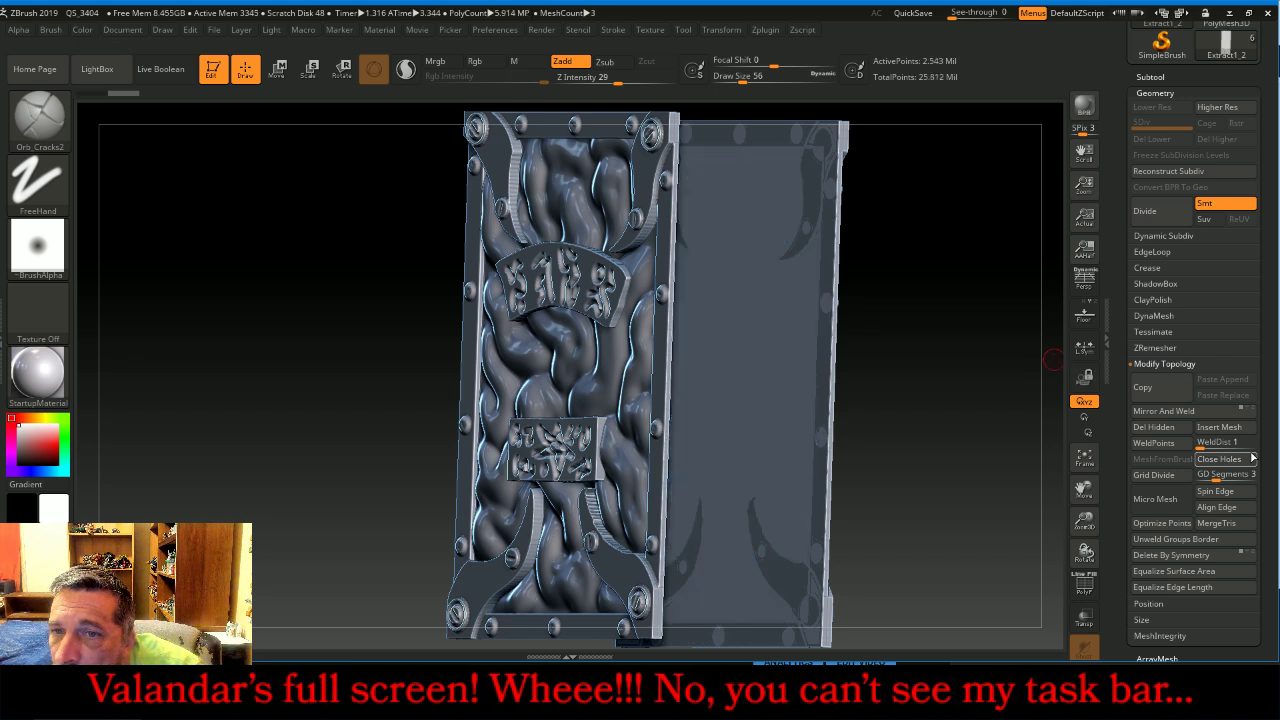
Merge the Extract9 trim down with the Extract1_1 and Extract1_2 cover panels.
click(1150, 77)
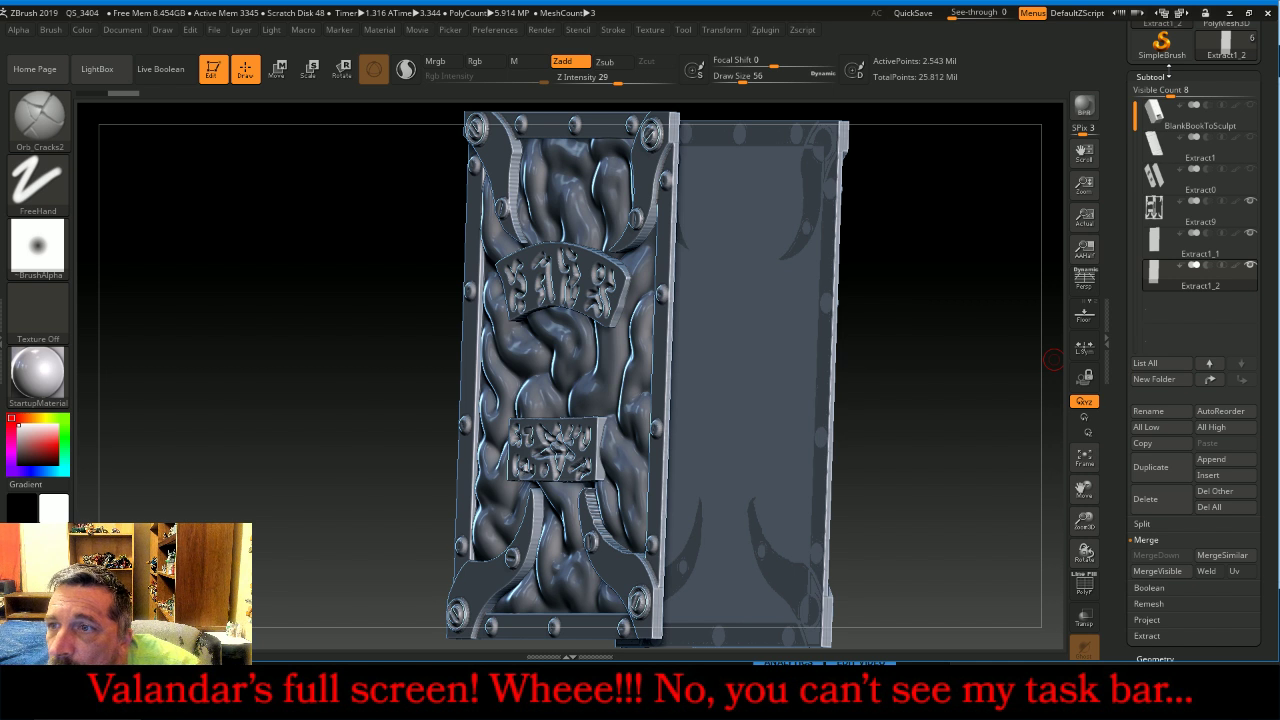
click(1155, 207)
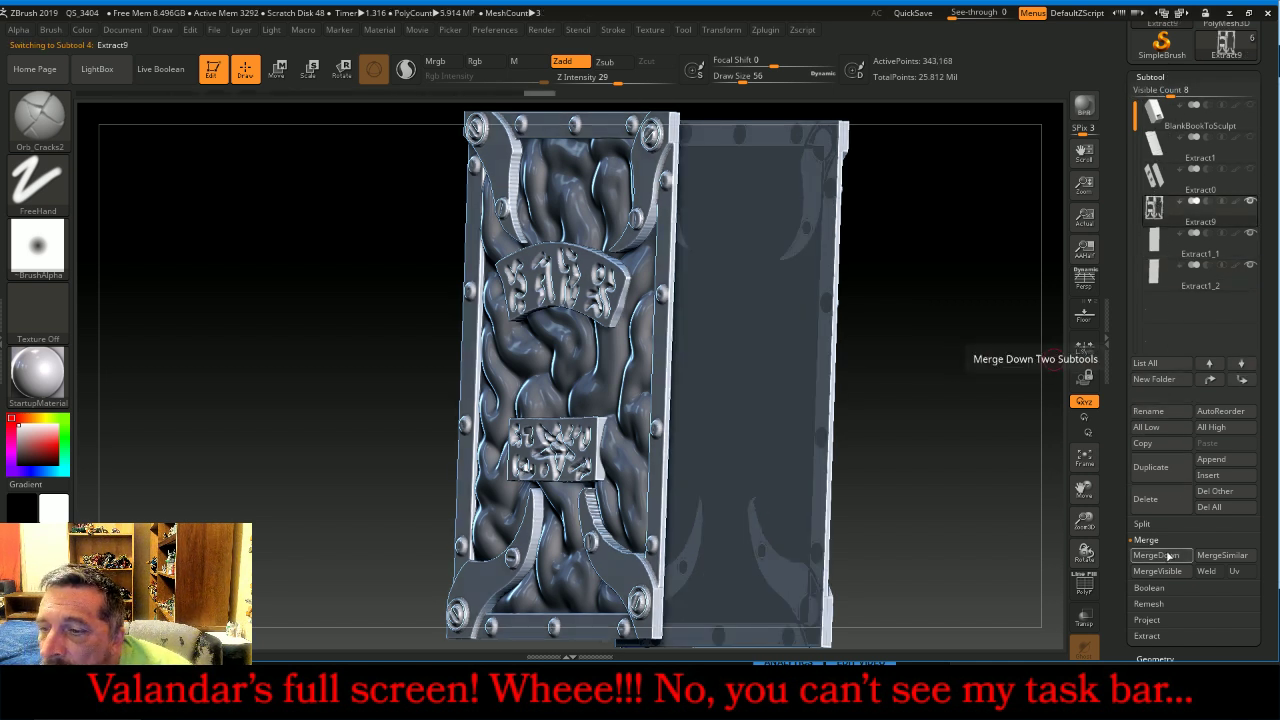
click(1158, 556)
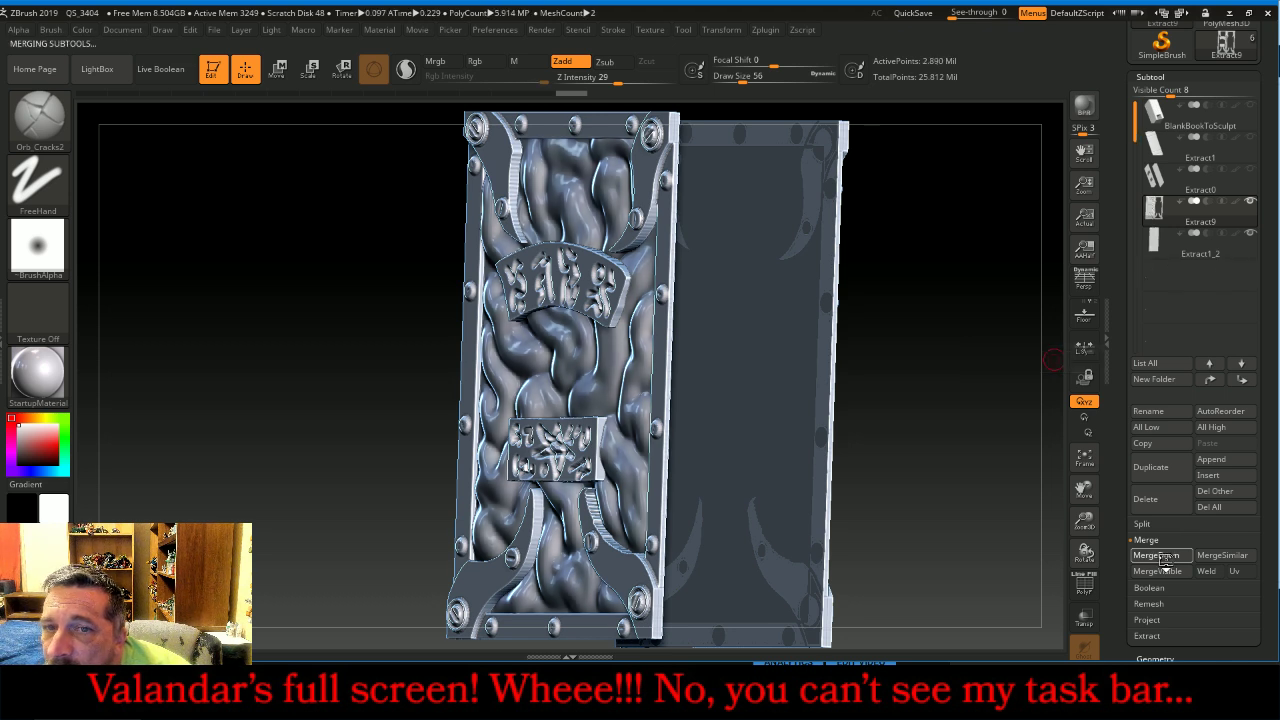
Remesh the merged Extract9 covers with DynaMesh at resolution 192.
click(1156, 659)
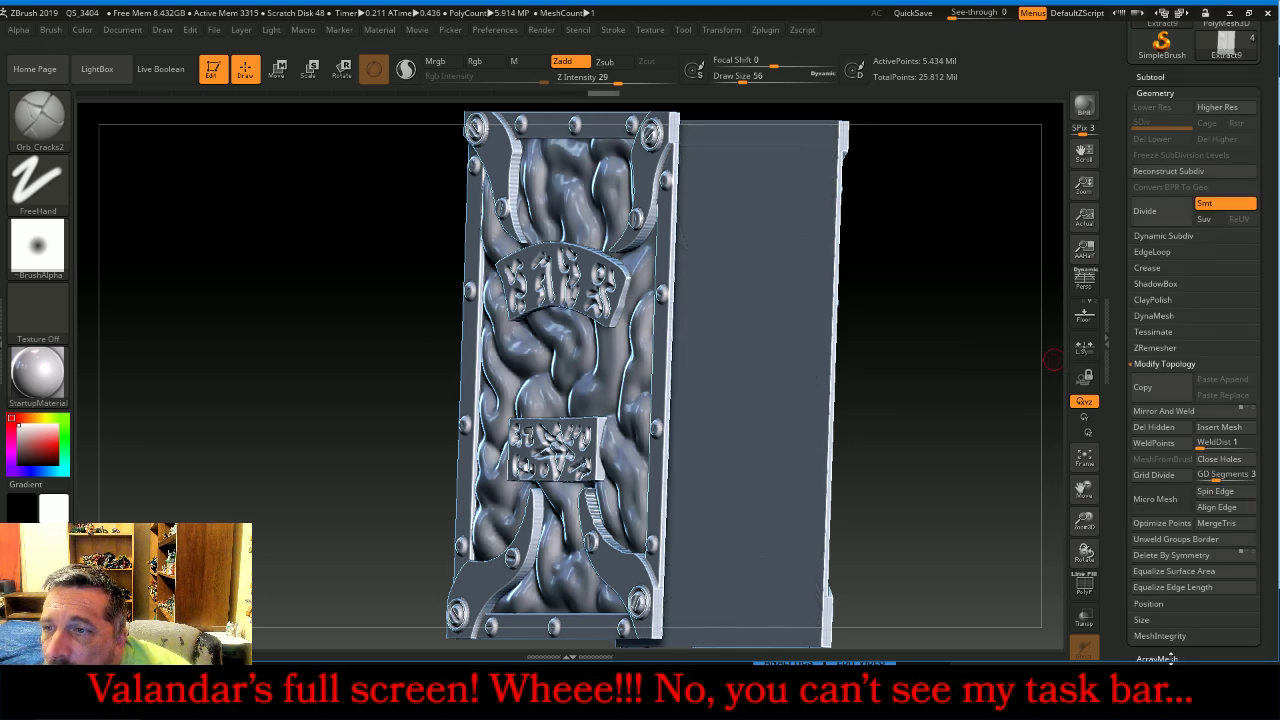
click(1199, 316)
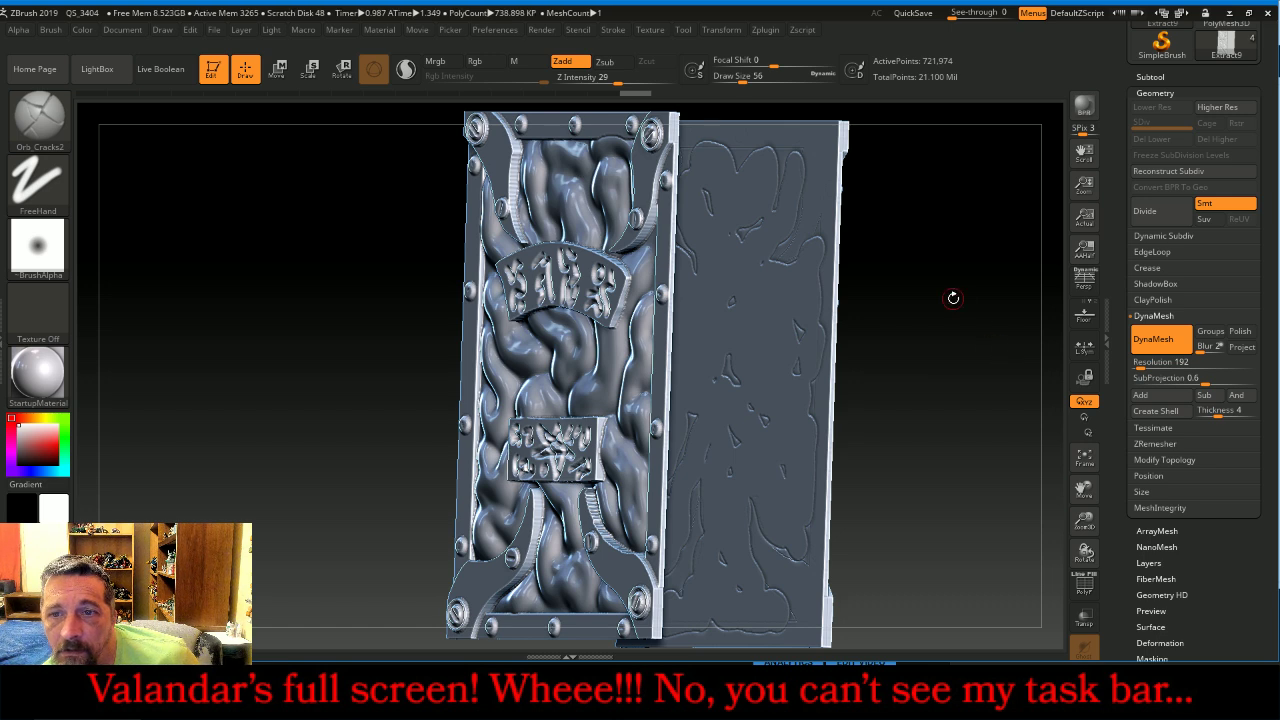
mouse_move(951, 294)
mouse_down()
mouse_move(990, 300)
mouse_move(966, 299)
mouse_up()
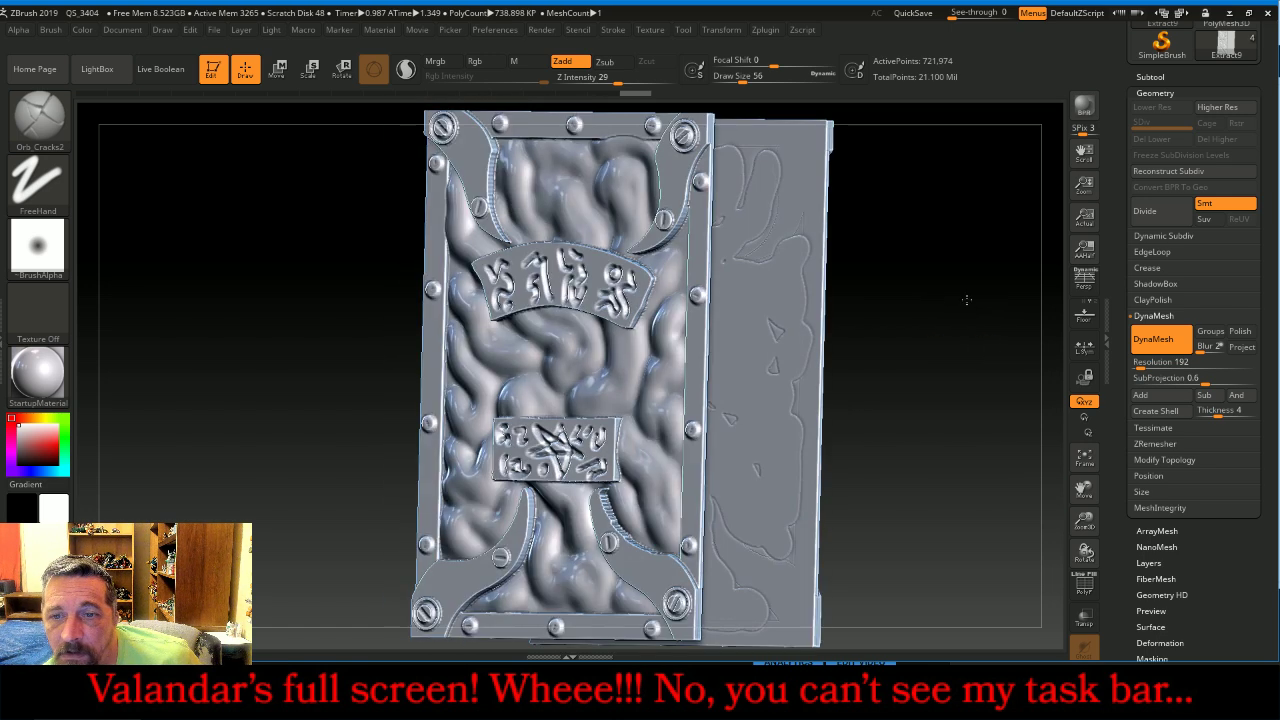
Remesh the BlankBookToSculpt subtool with DynaMesh at resolution 256.
click(1169, 75)
click(1160, 112)
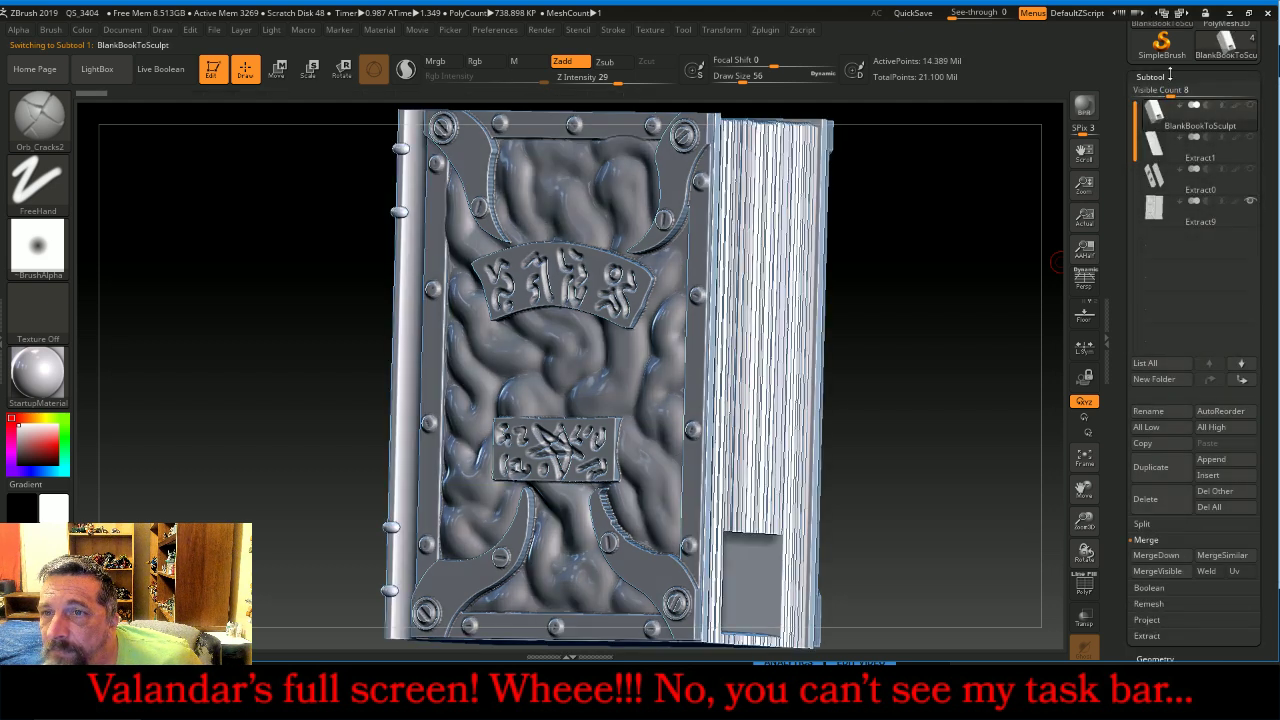
click(1169, 75)
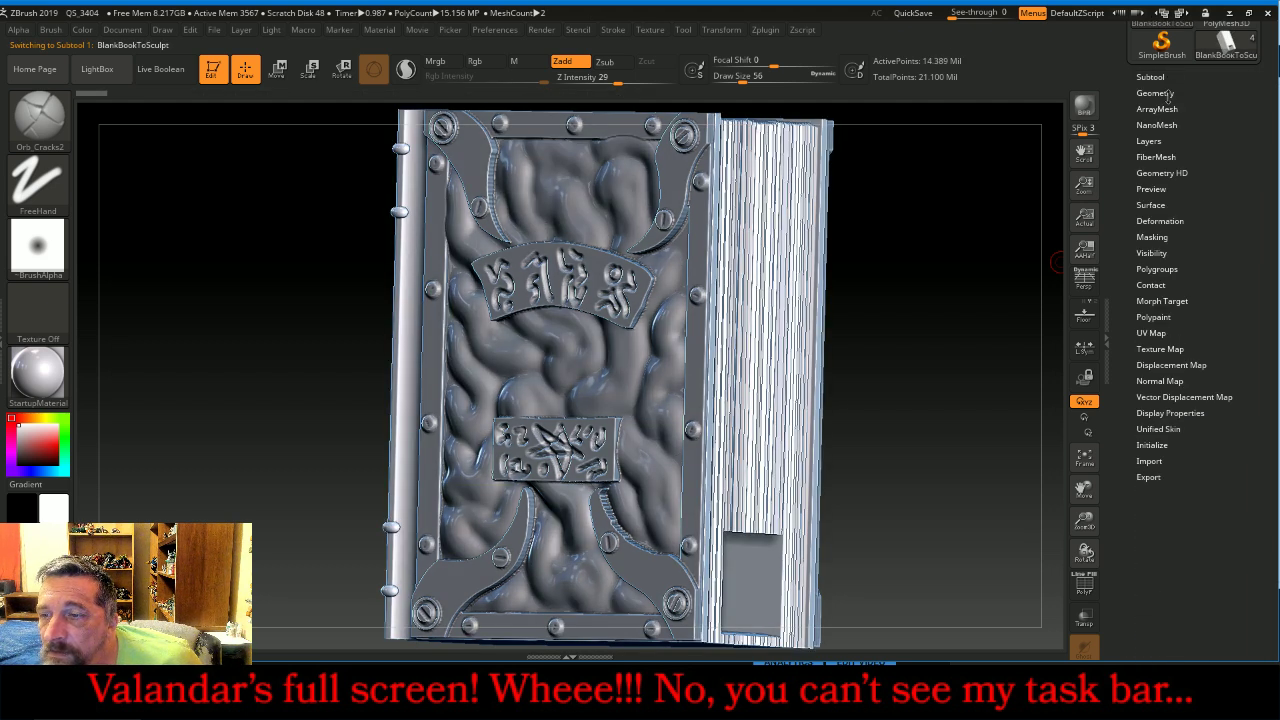
click(1167, 94)
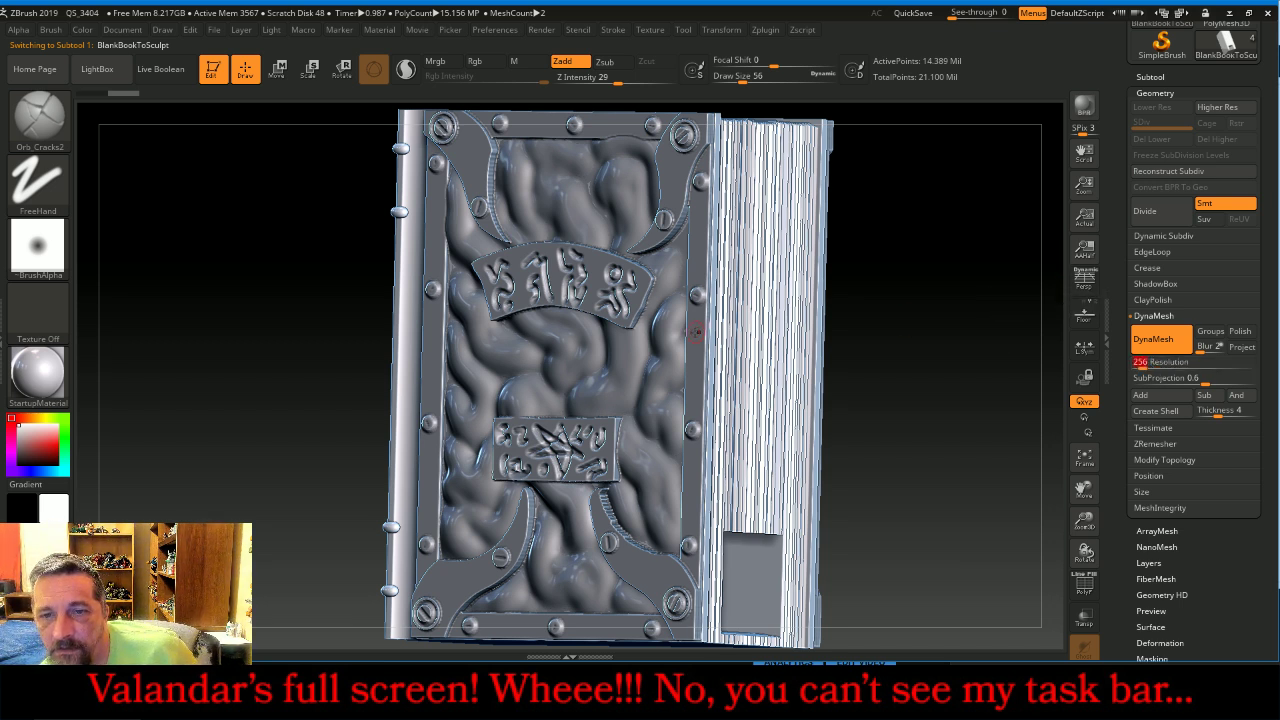
key(shift)
key(ctrl)
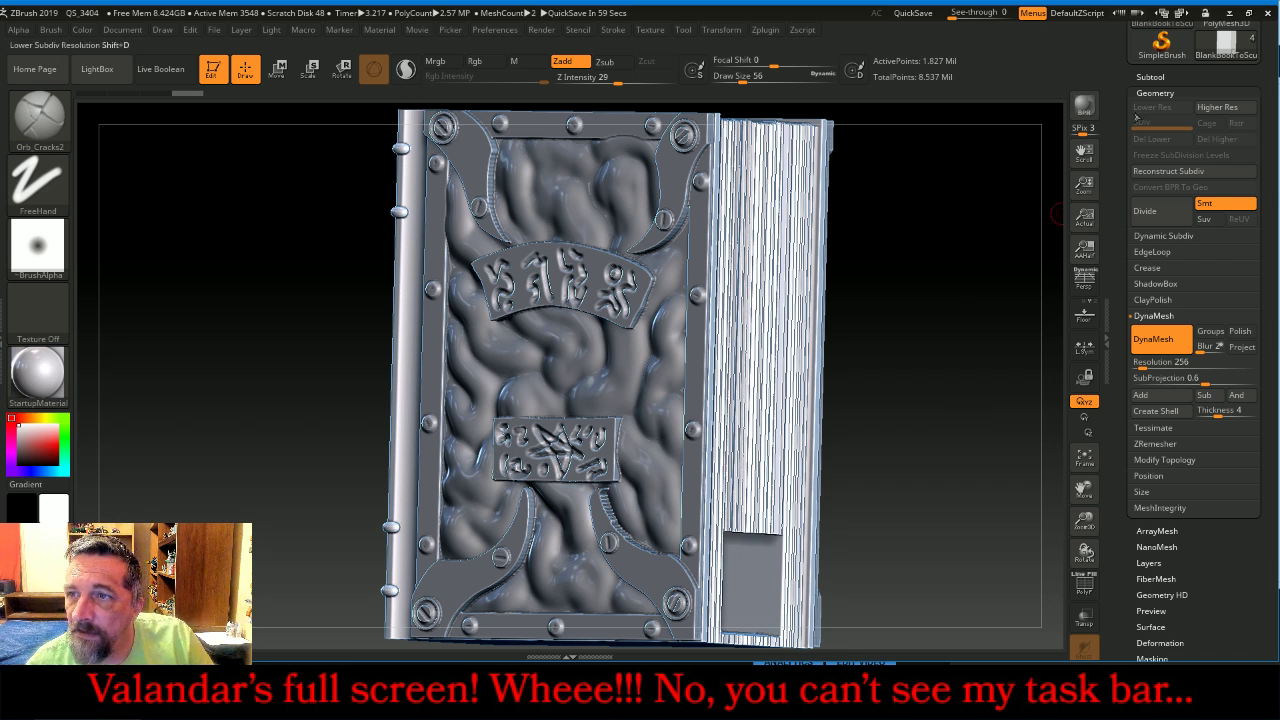
Move the BlankBookToSculpt subtool down two places so it sits directly above Extract9.
click(1150, 77)
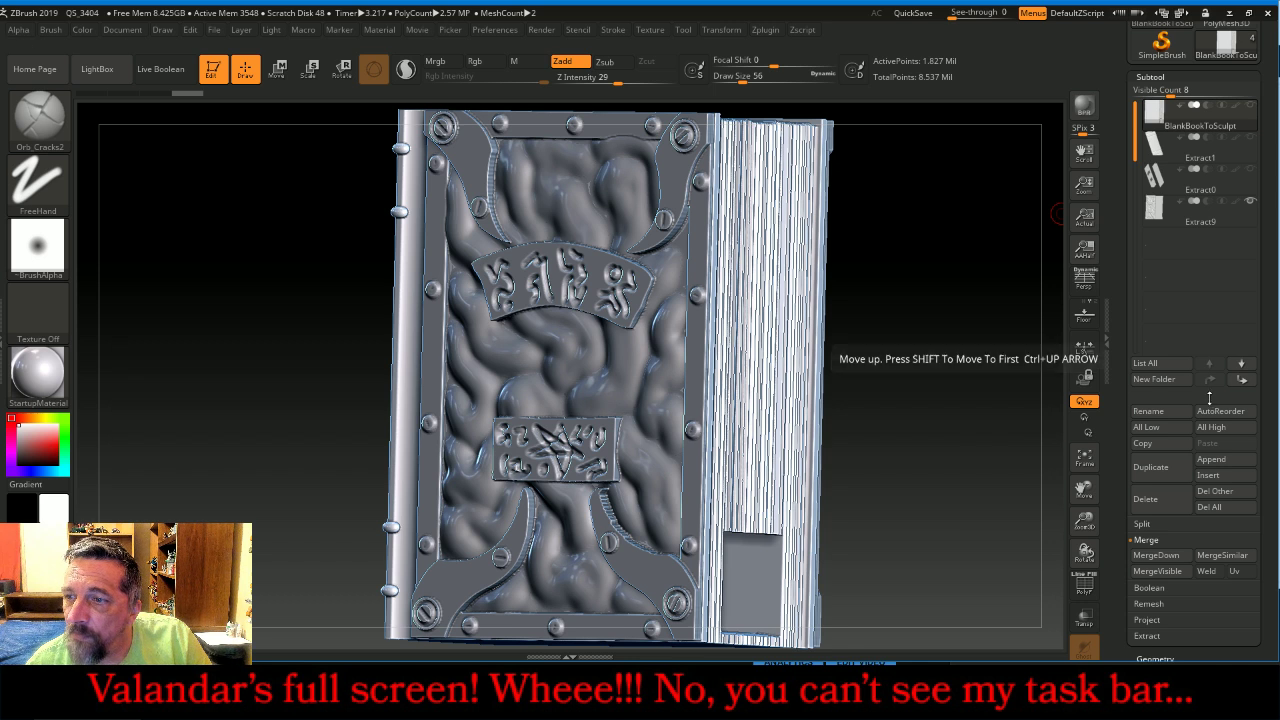
click(1242, 381)
click(1242, 381)
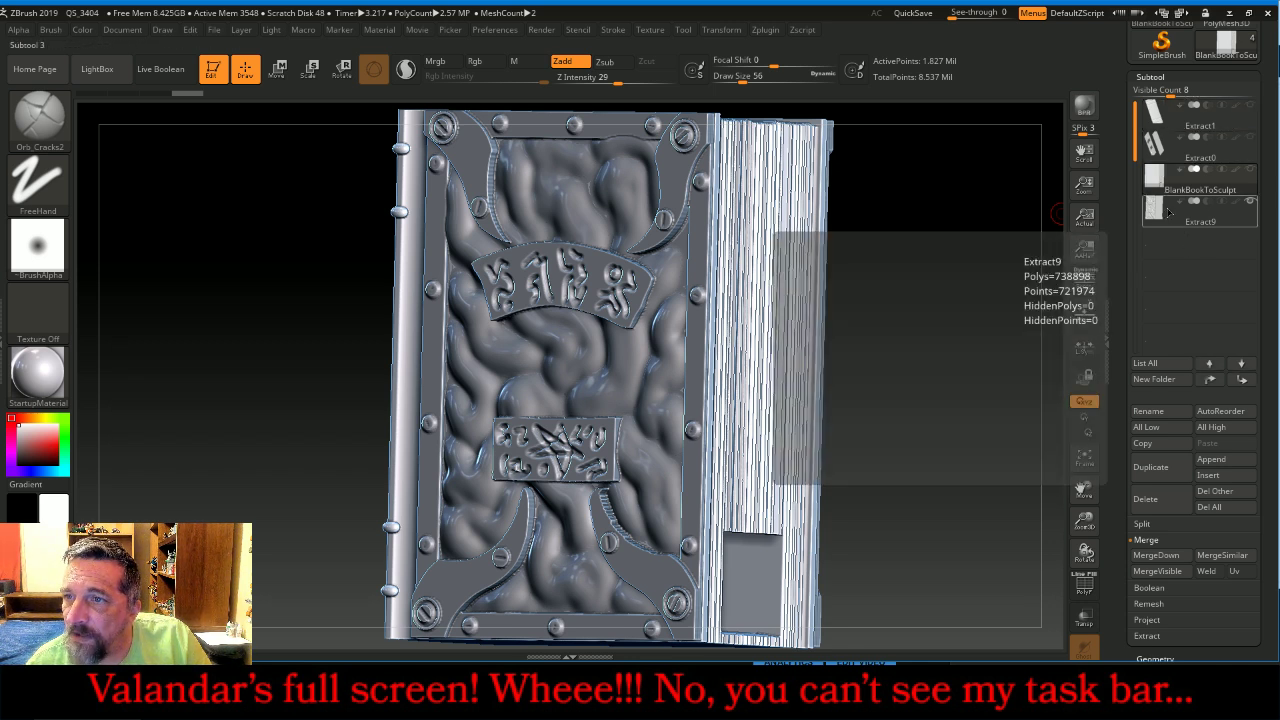
Apply the Inflate deformation to the merged Extract9 covers and return to the subtool list.
click(1200, 210)
click(1179, 77)
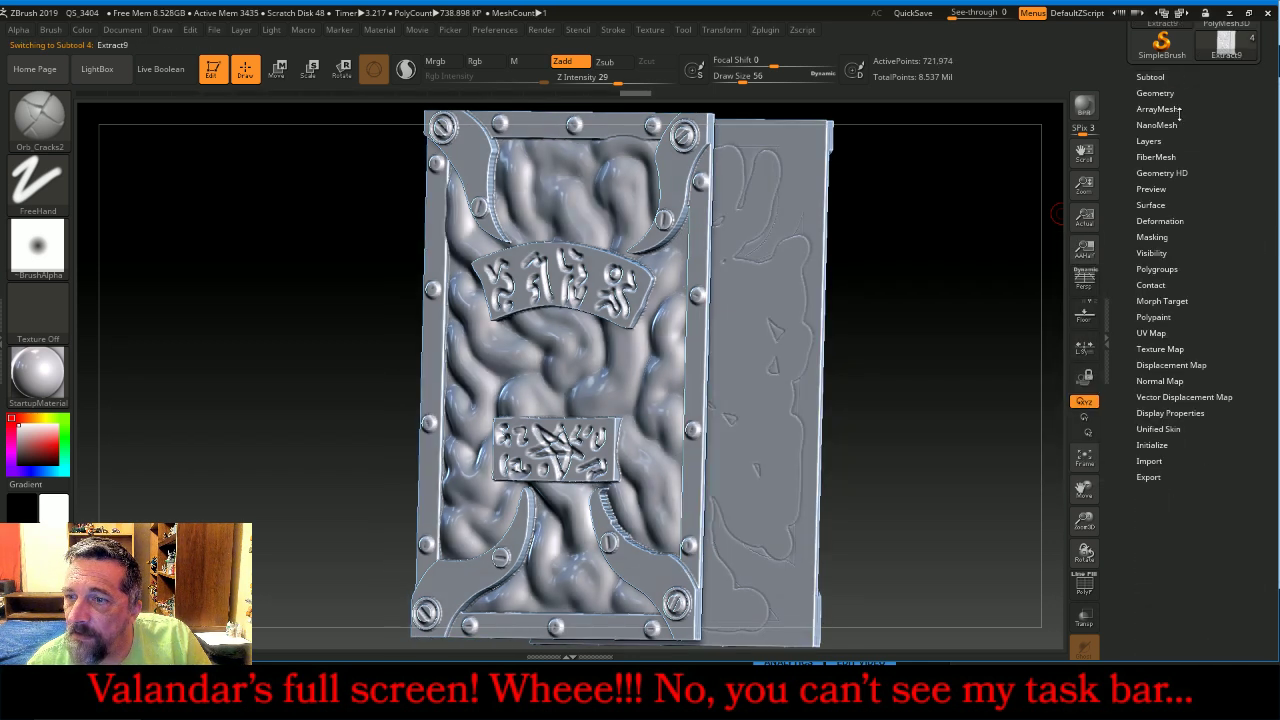
click(1160, 221)
scroll(1263, 369, down, 5)
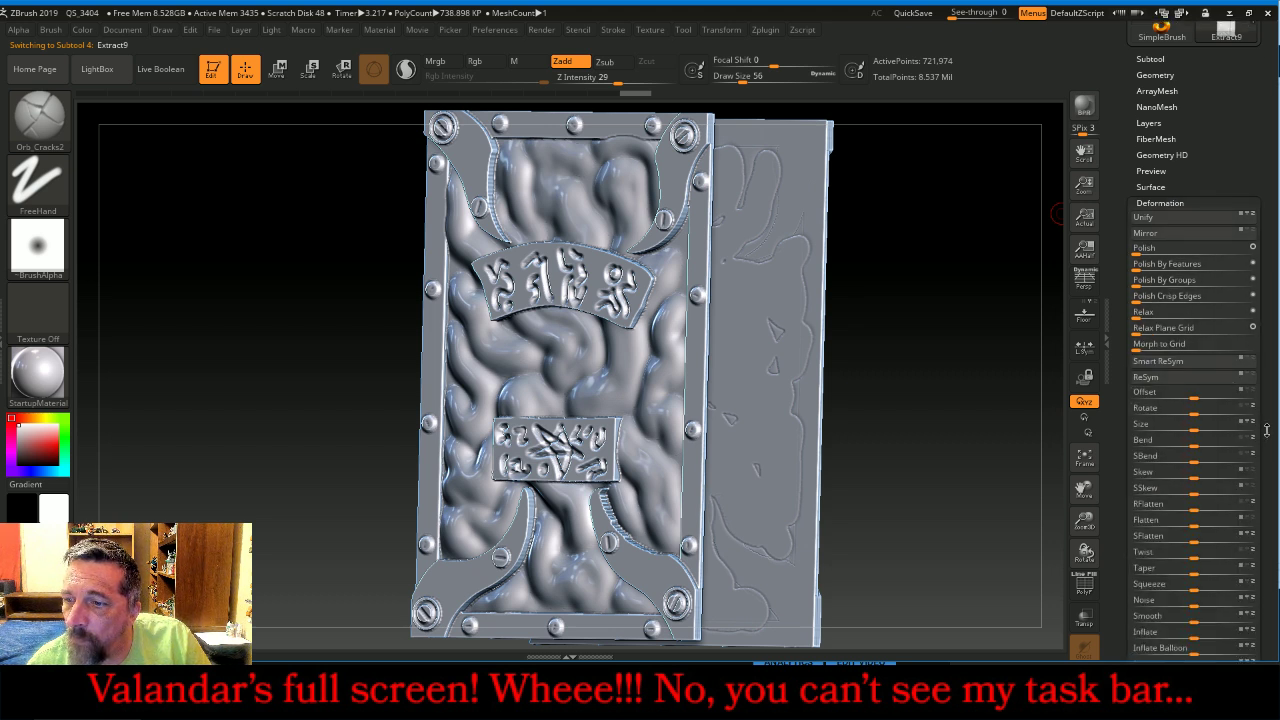
drag(1263, 369, 1263, 367)
click(1156, 488)
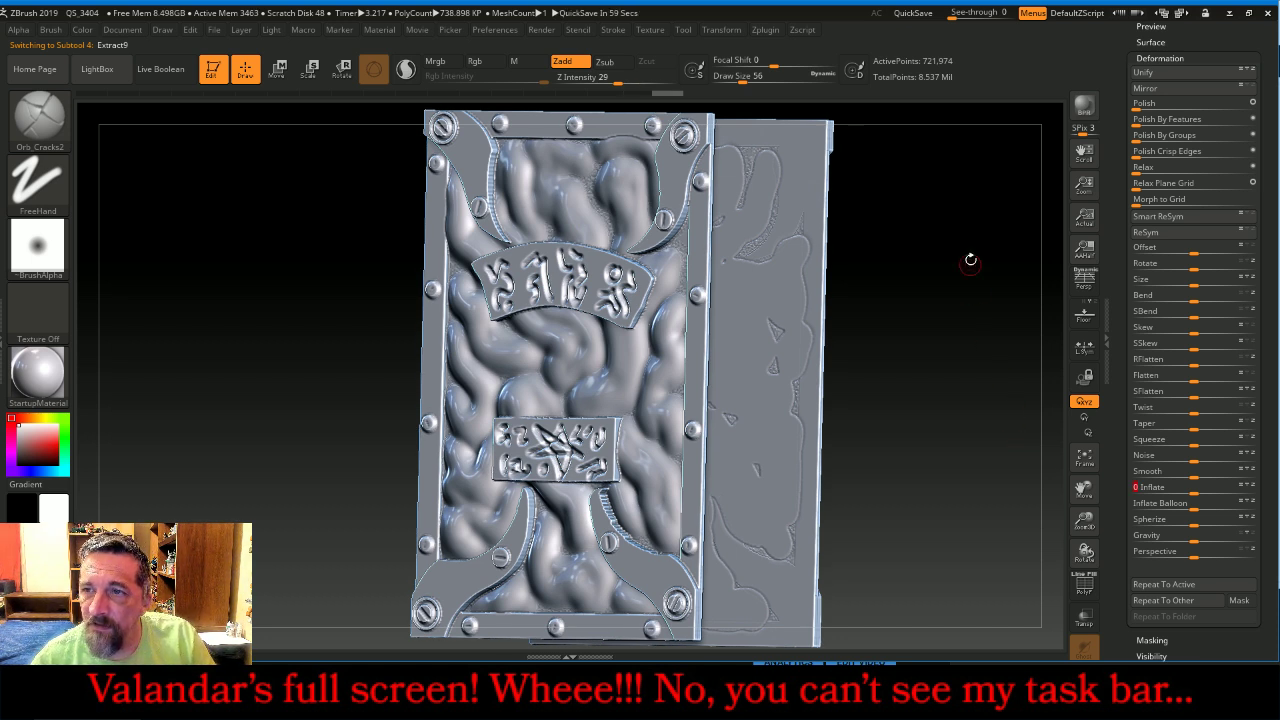
scroll(1181, 42, up, 5)
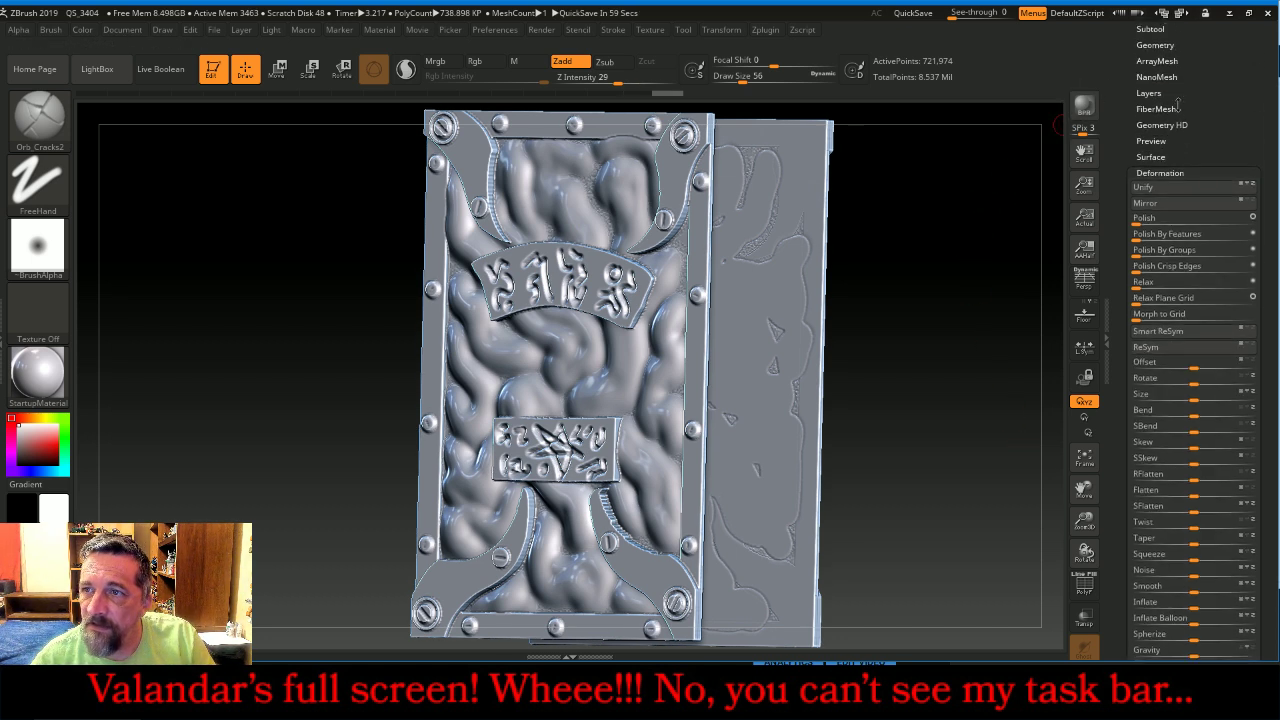
click(1150, 82)
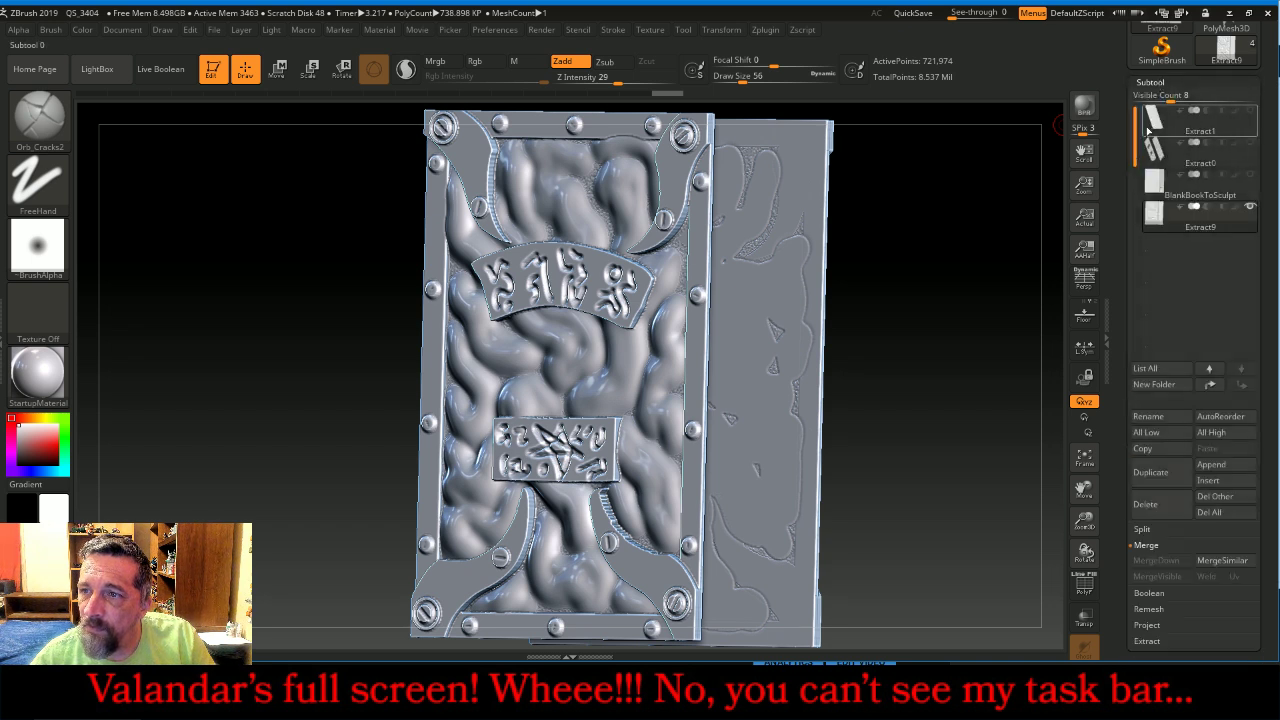
Merge the BlankBookToSculpt subtool down with Extract9 and remesh the combined book with DynaMesh.
click(1154, 182)
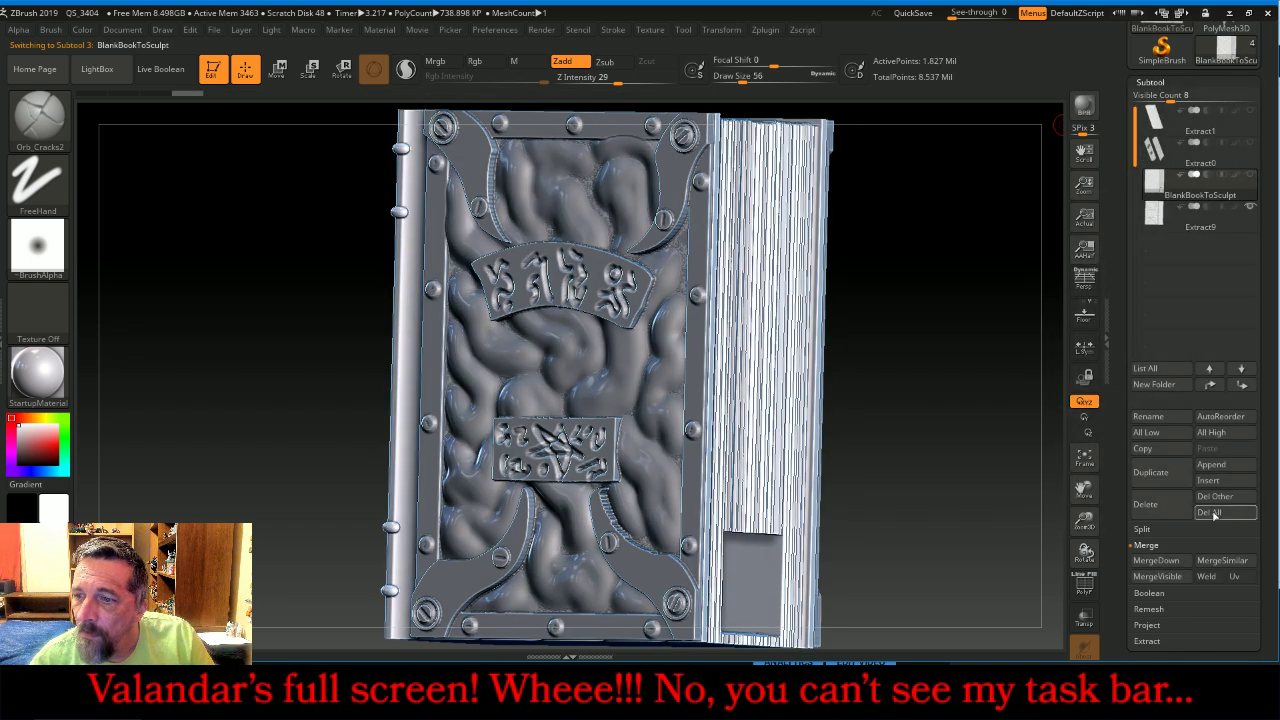
click(1158, 561)
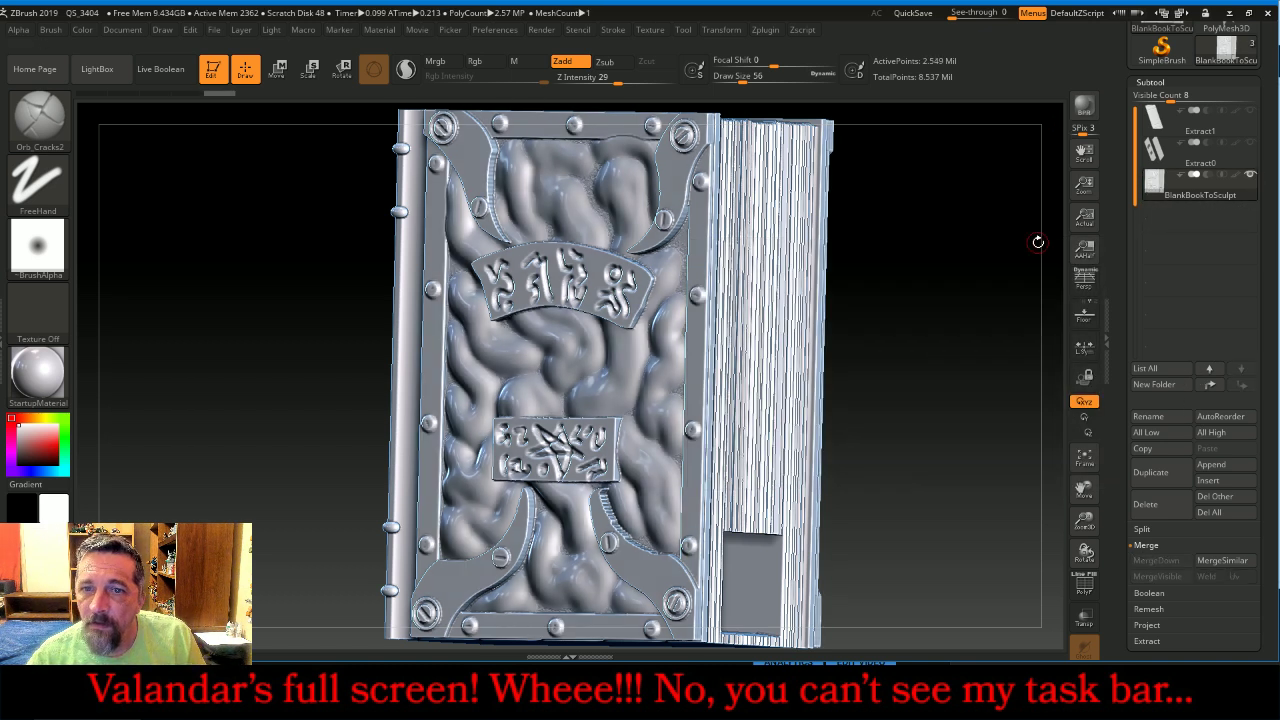
key(ctrl)
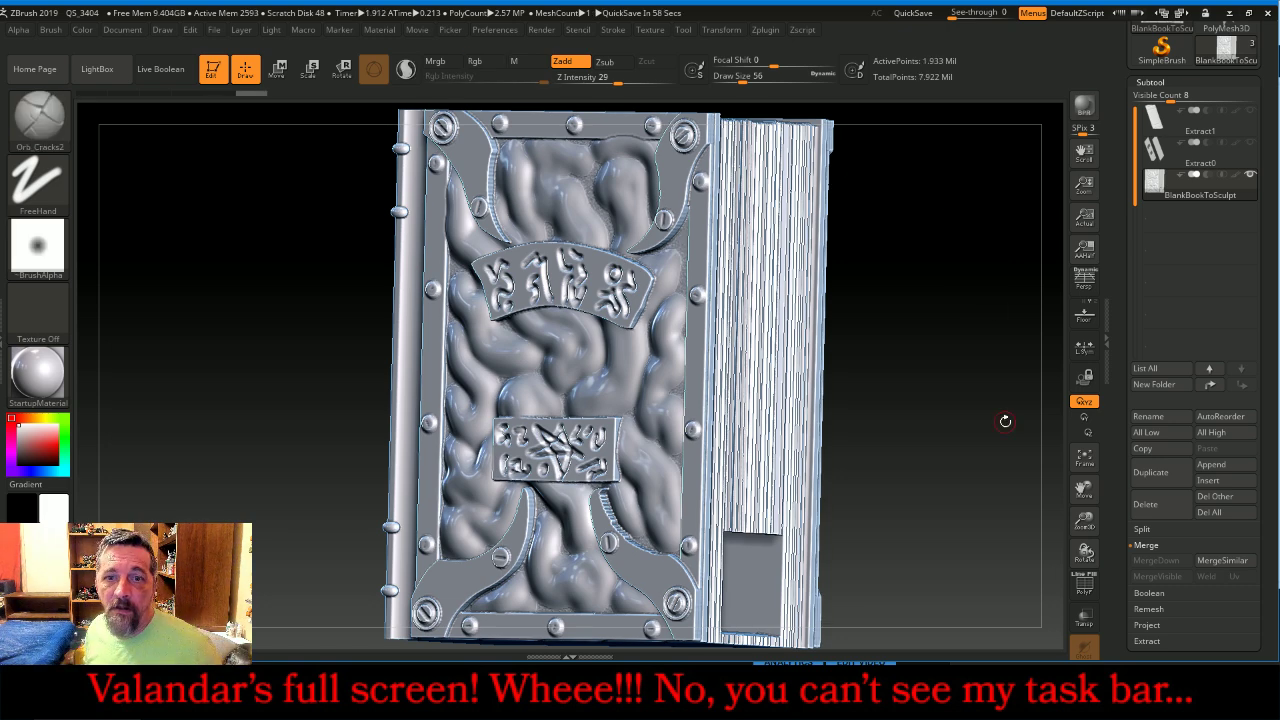
Dock the Zplugin palette and decimate the combined book to 150 k points with the Decimation Master preset.
mouse_move(1003, 423)
mouse_down()
mouse_move(962, 400)
mouse_move(970, 370)
mouse_move(1001, 502)
mouse_move(1039, 546)
mouse_move(998, 420)
mouse_move(1017, 428)
mouse_up()
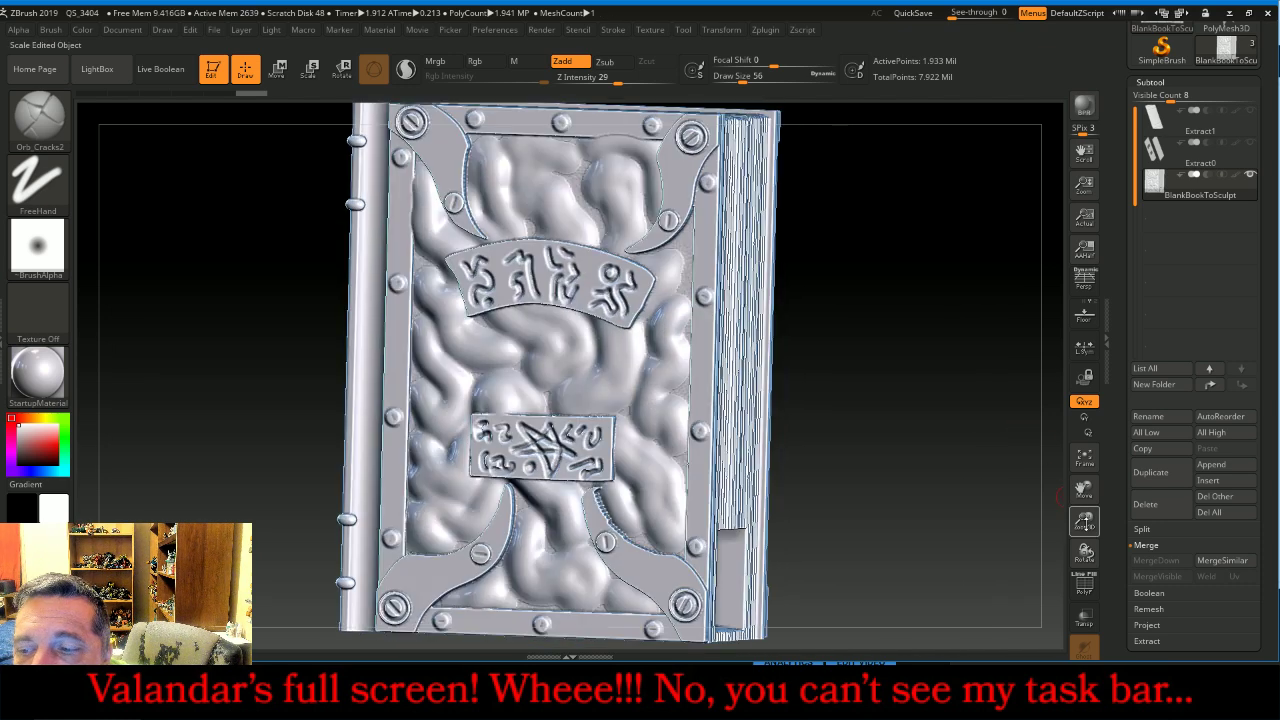
mouse_move(1084, 520)
mouse_down()
mouse_move(1074, 503)
mouse_move(1003, 477)
mouse_move(960, 500)
mouse_move(1040, 500)
mouse_move(924, 454)
mouse_move(957, 444)
mouse_up()
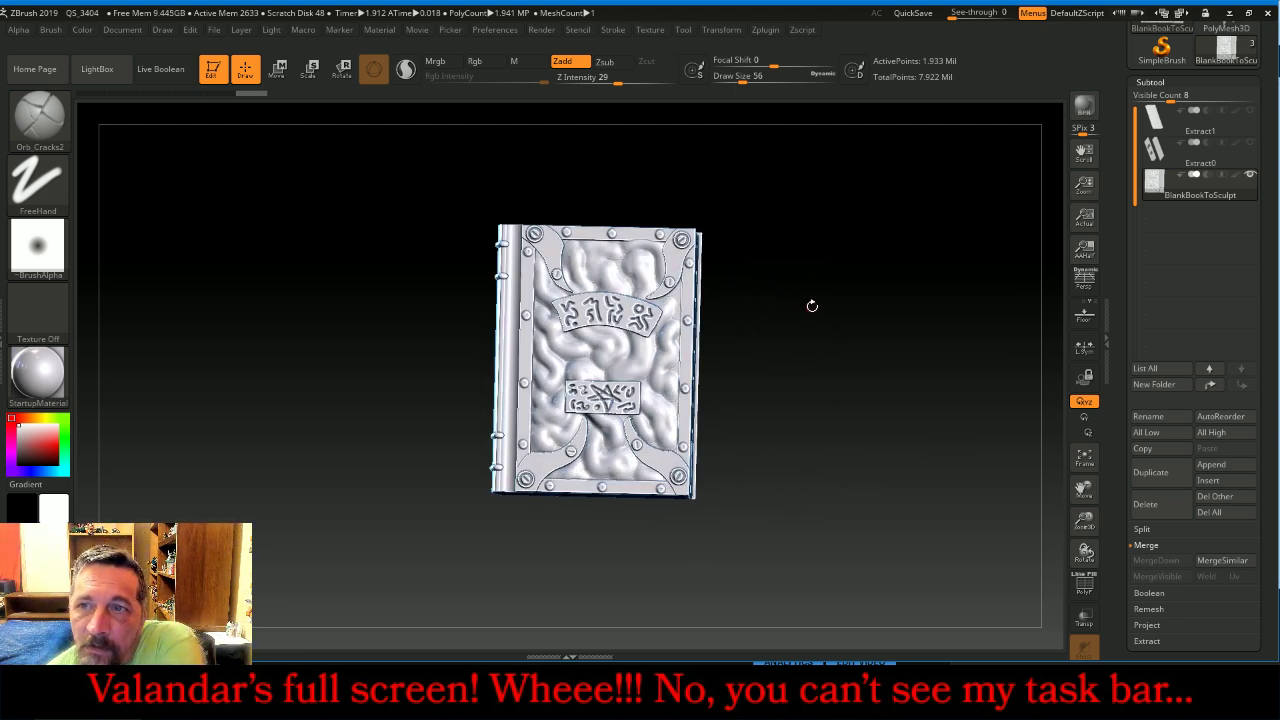
drag(811, 303, 868, 170)
click(768, 30)
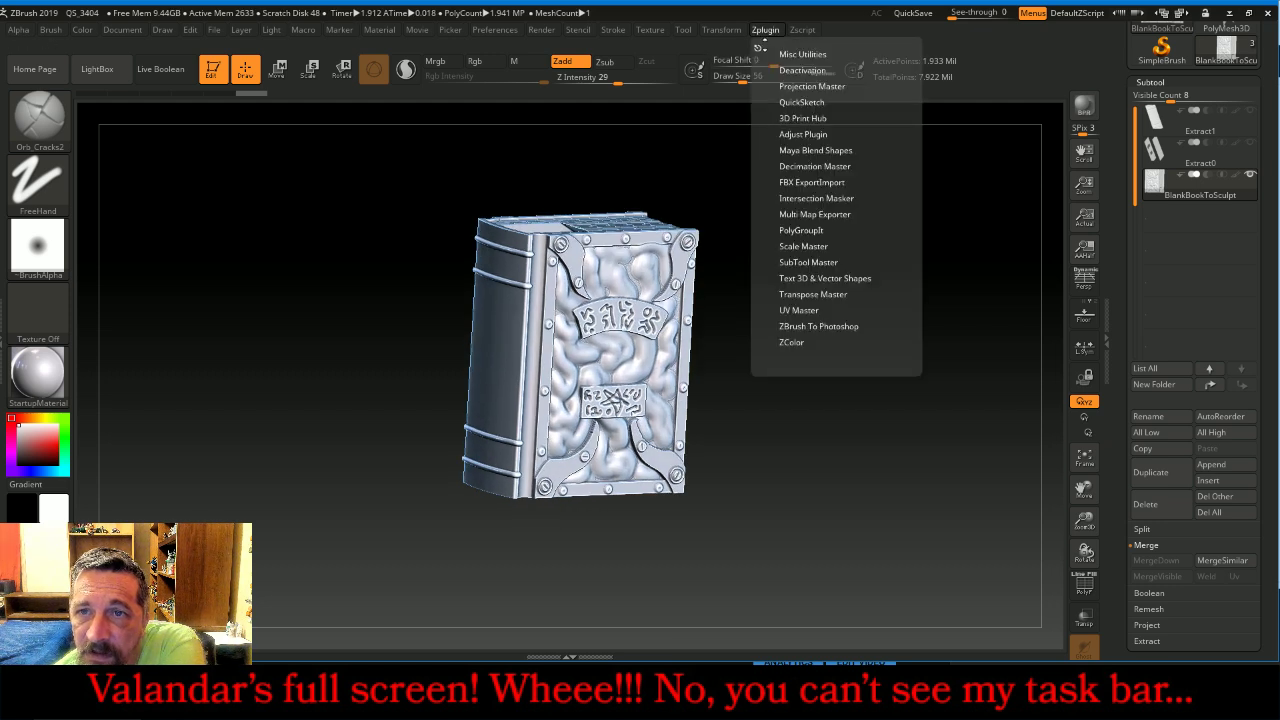
click(756, 47)
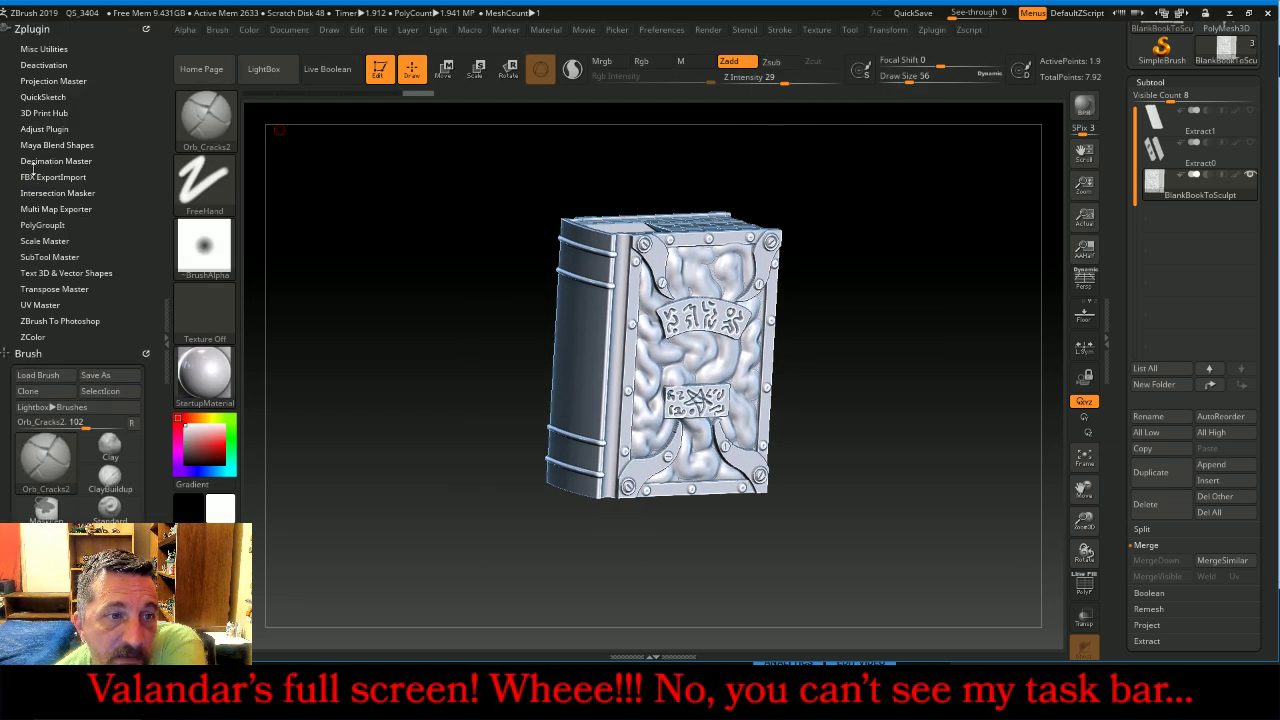
click(40, 160)
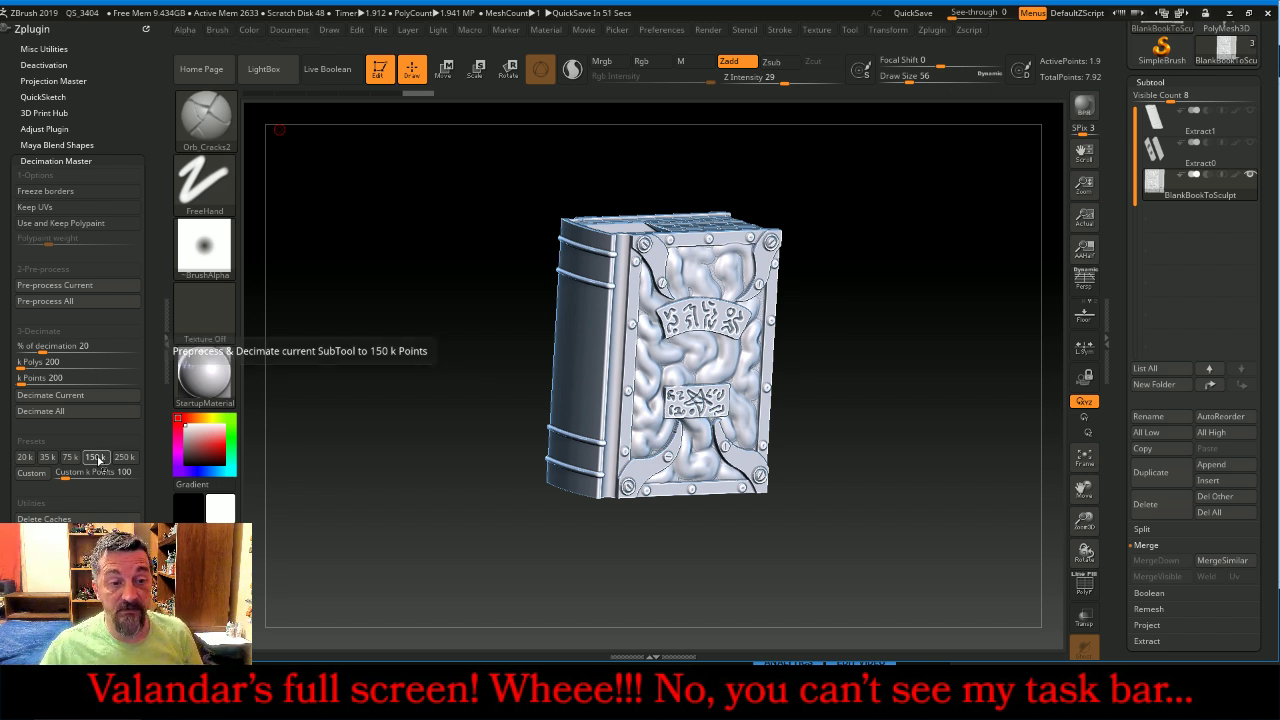
click(96, 457)
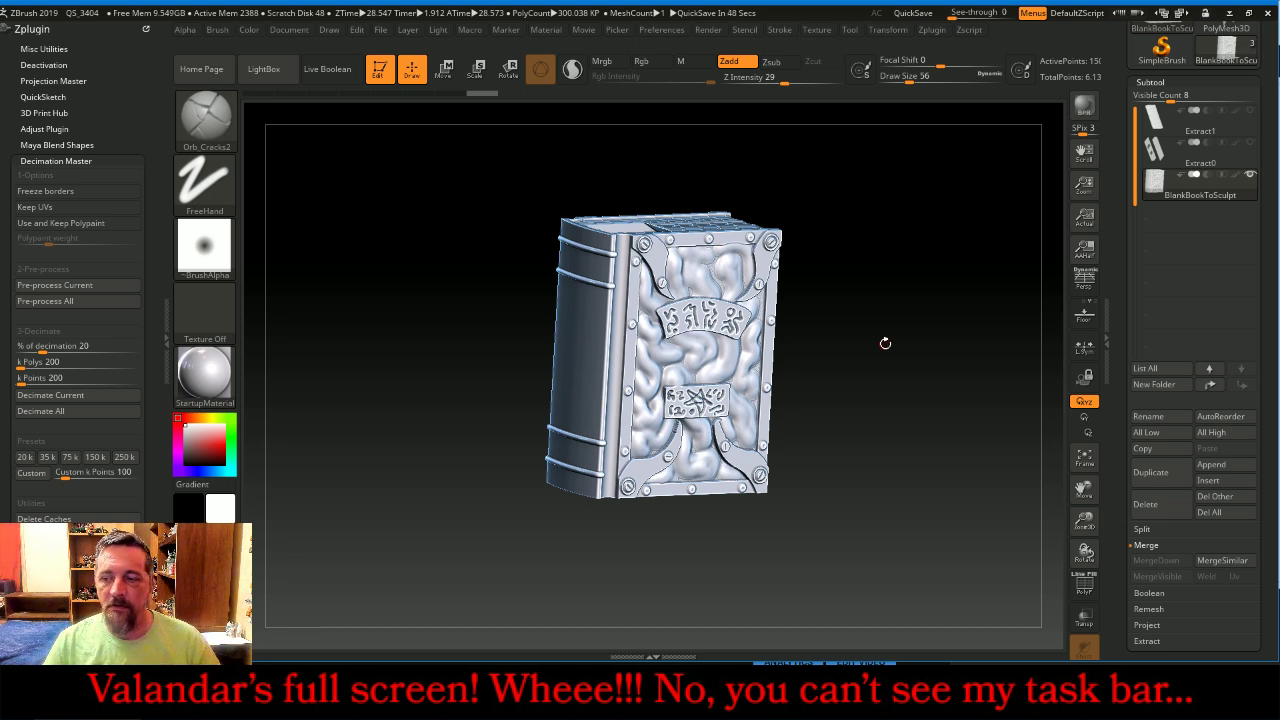
Examine the decimated book's page edge and front cover with the mesh framed in view.
drag(885, 342, 862, 328)
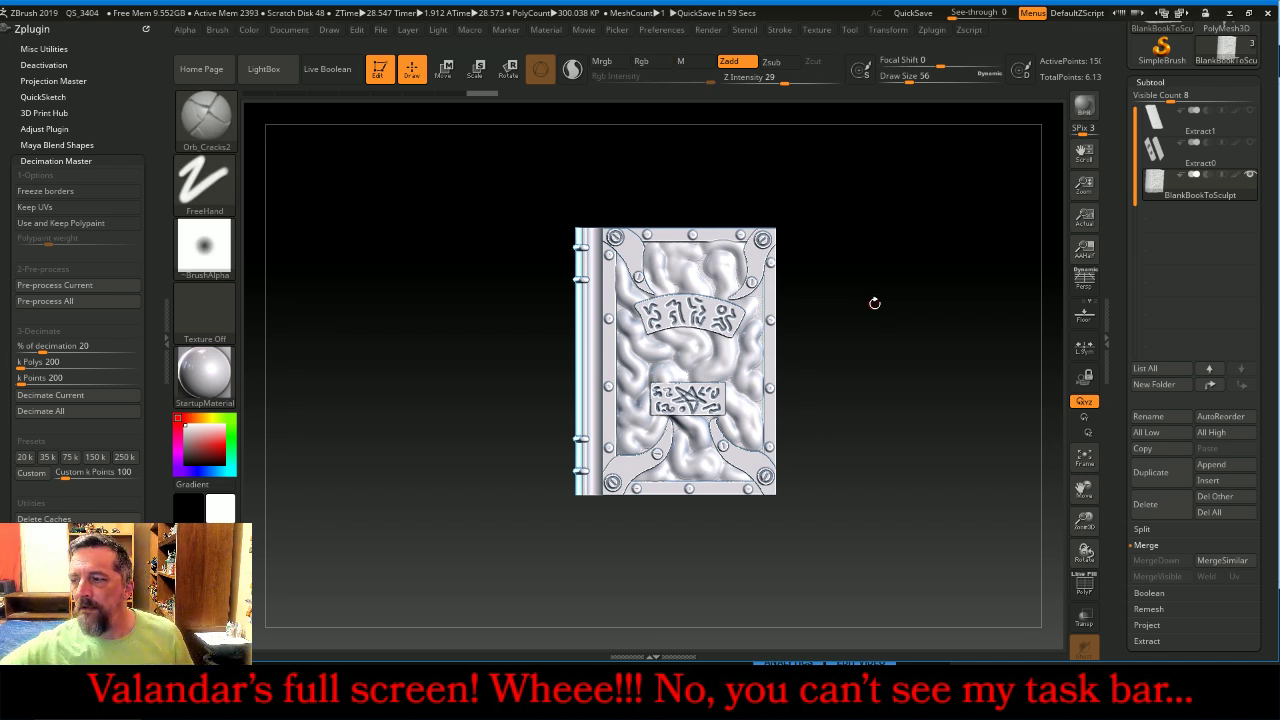
drag(874, 302, 805, 306)
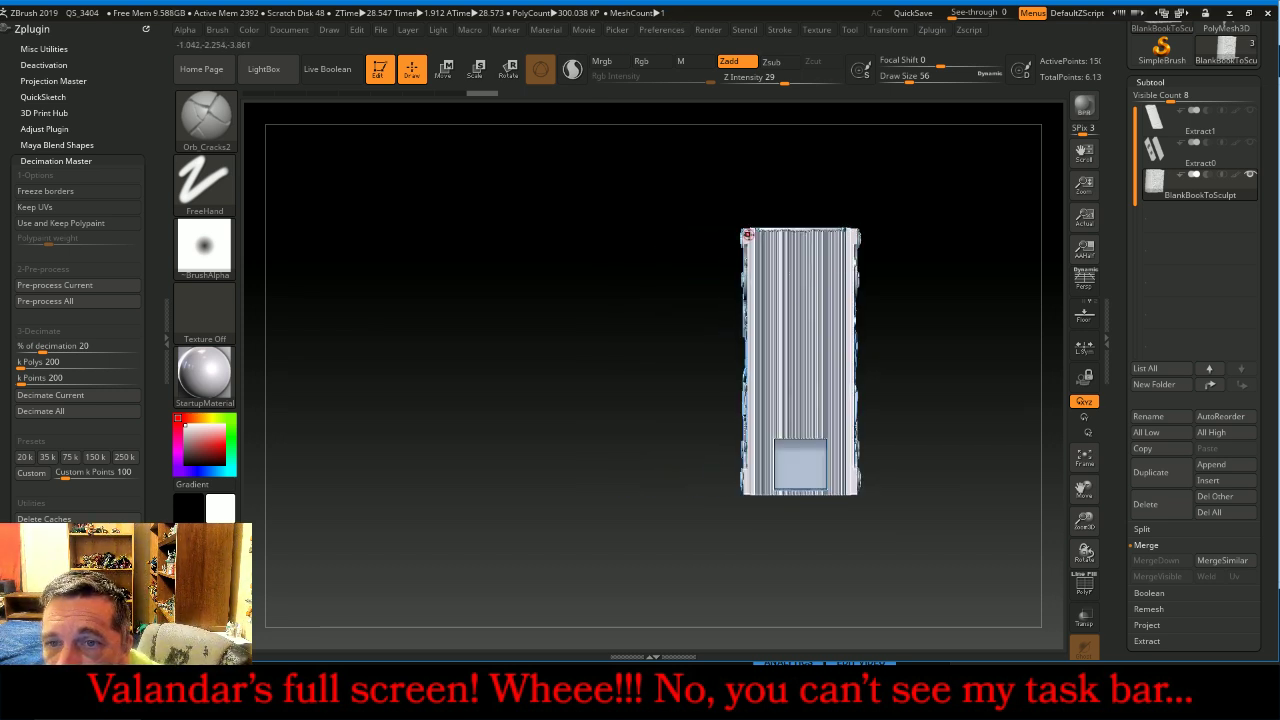
click(1077, 460)
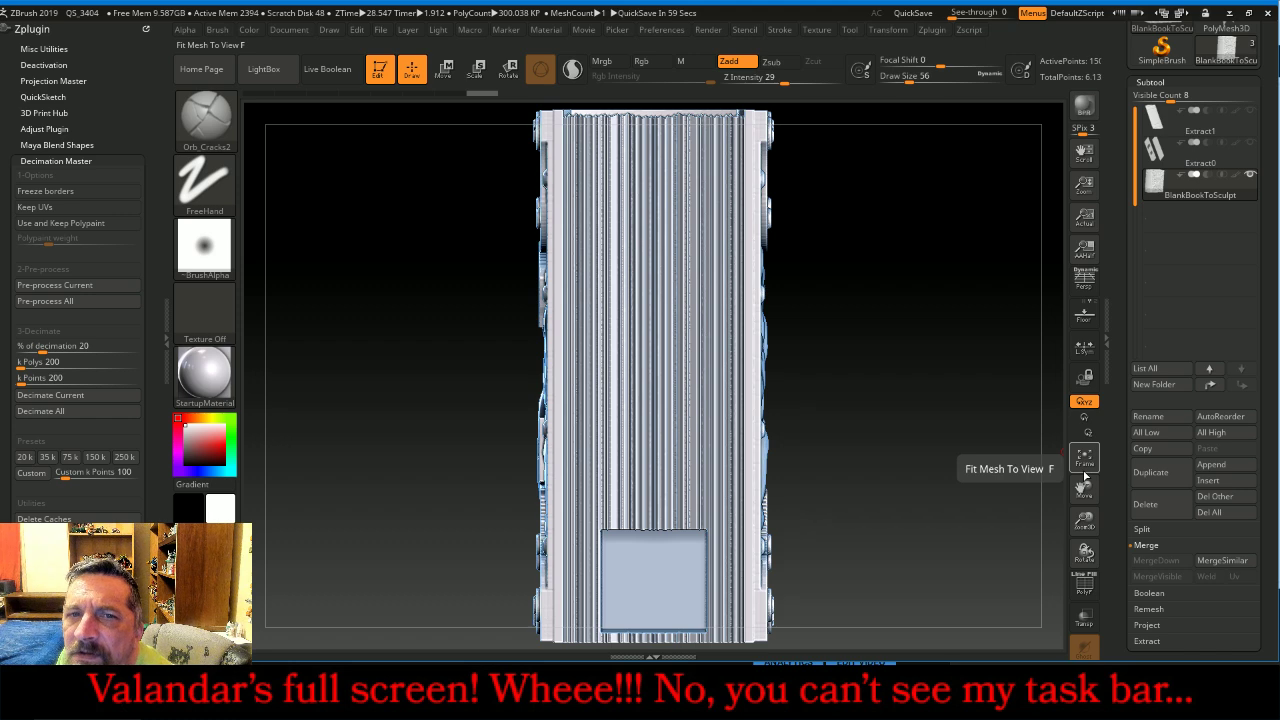
mouse_move(896, 467)
mouse_down()
mouse_move(1009, 479)
mouse_move(902, 467)
mouse_move(935, 318)
mouse_move(920, 386)
mouse_move(942, 442)
mouse_move(952, 300)
mouse_up()
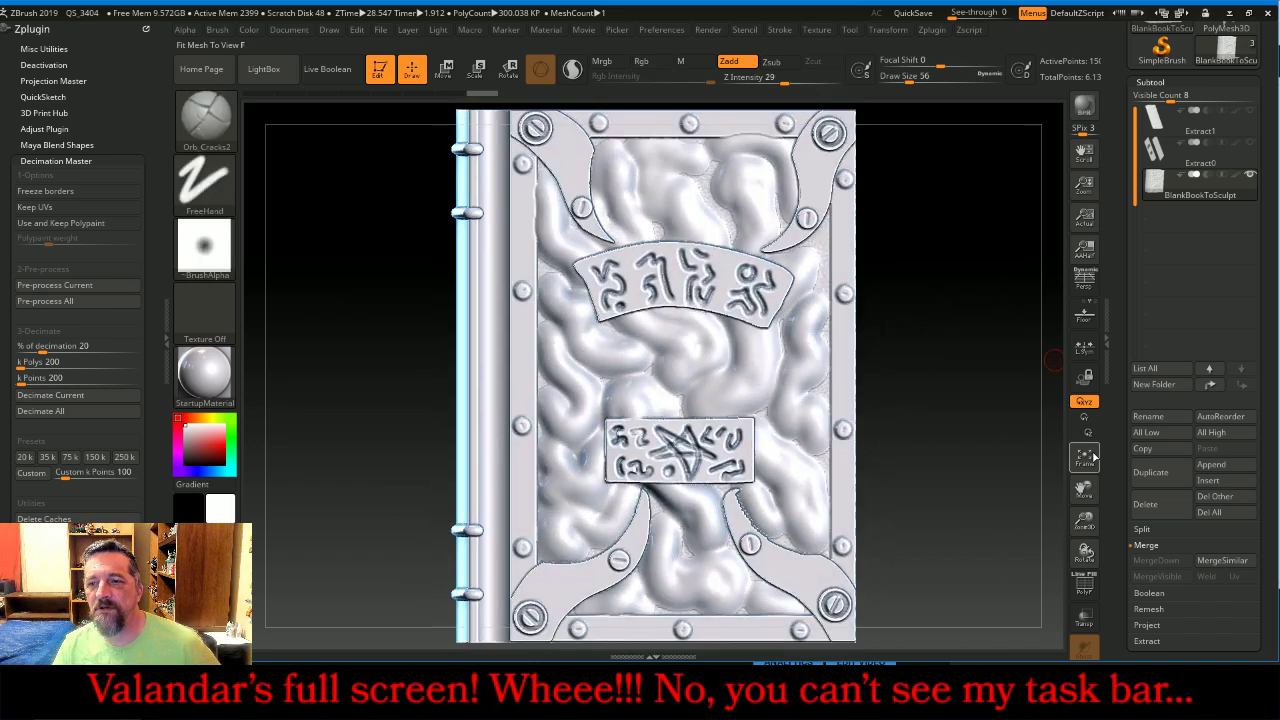
drag(1084, 519, 1084, 540)
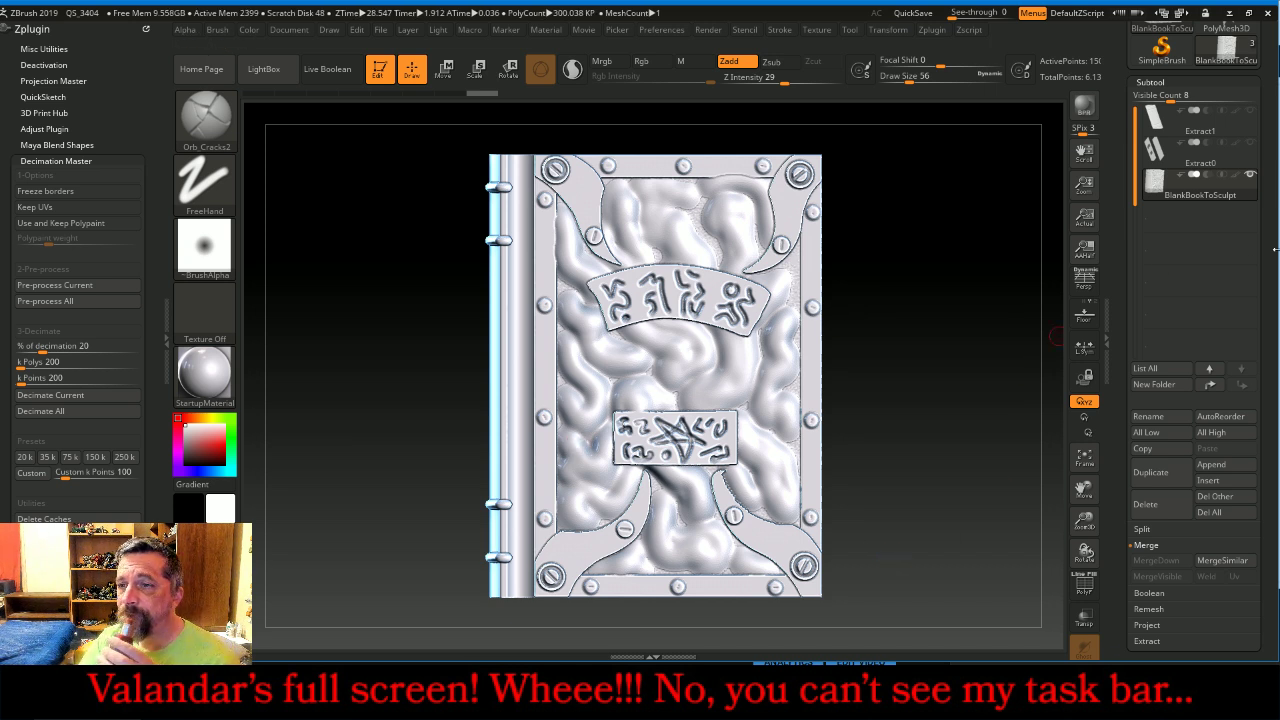
Export the decimated book as "Organic Book Dice" into the 3dPrintingHome > MESHES > !!!FurtherDiceTowers > LaurenBook folder.
scroll(1273, 249, up, 5)
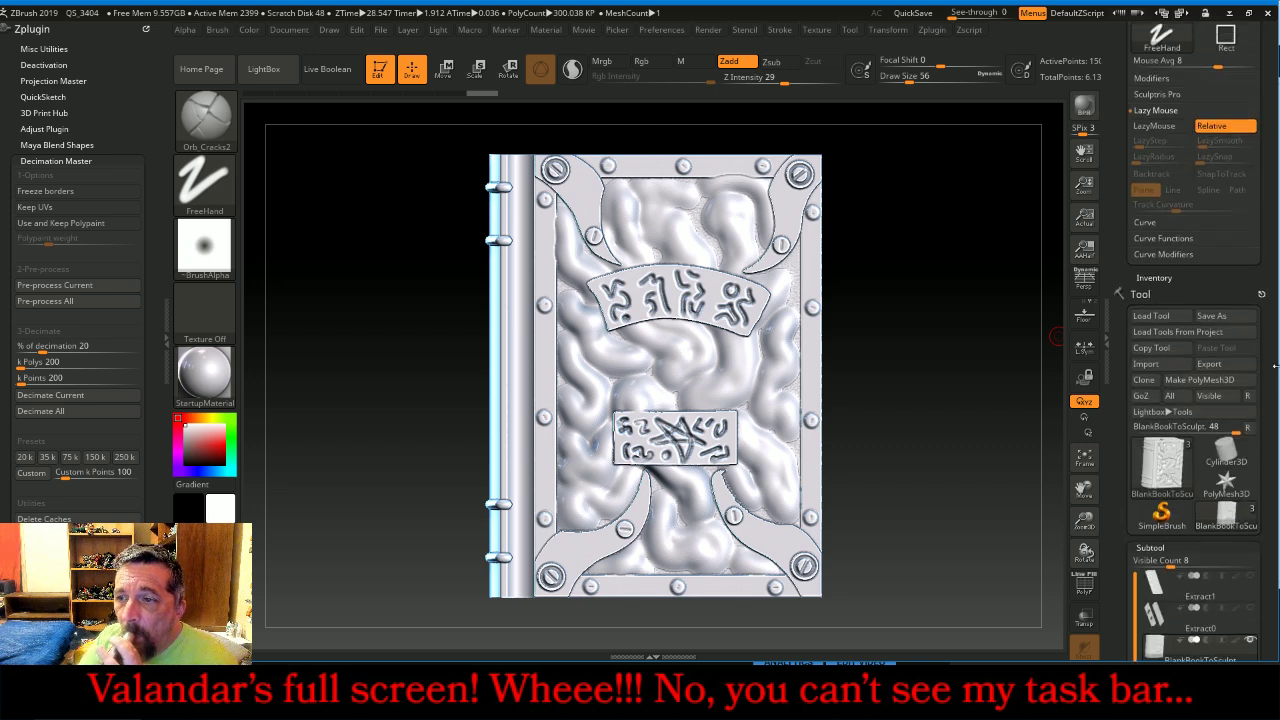
click(1238, 360)
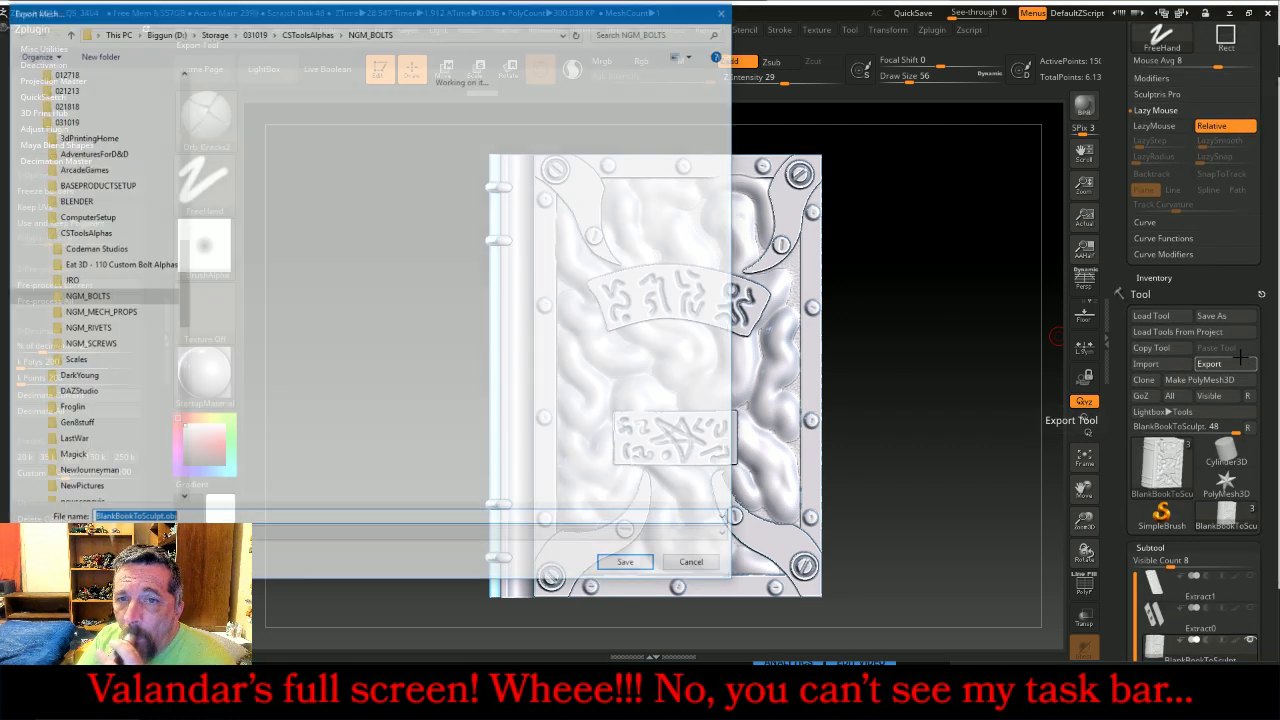
scroll(190, 463, down, 5)
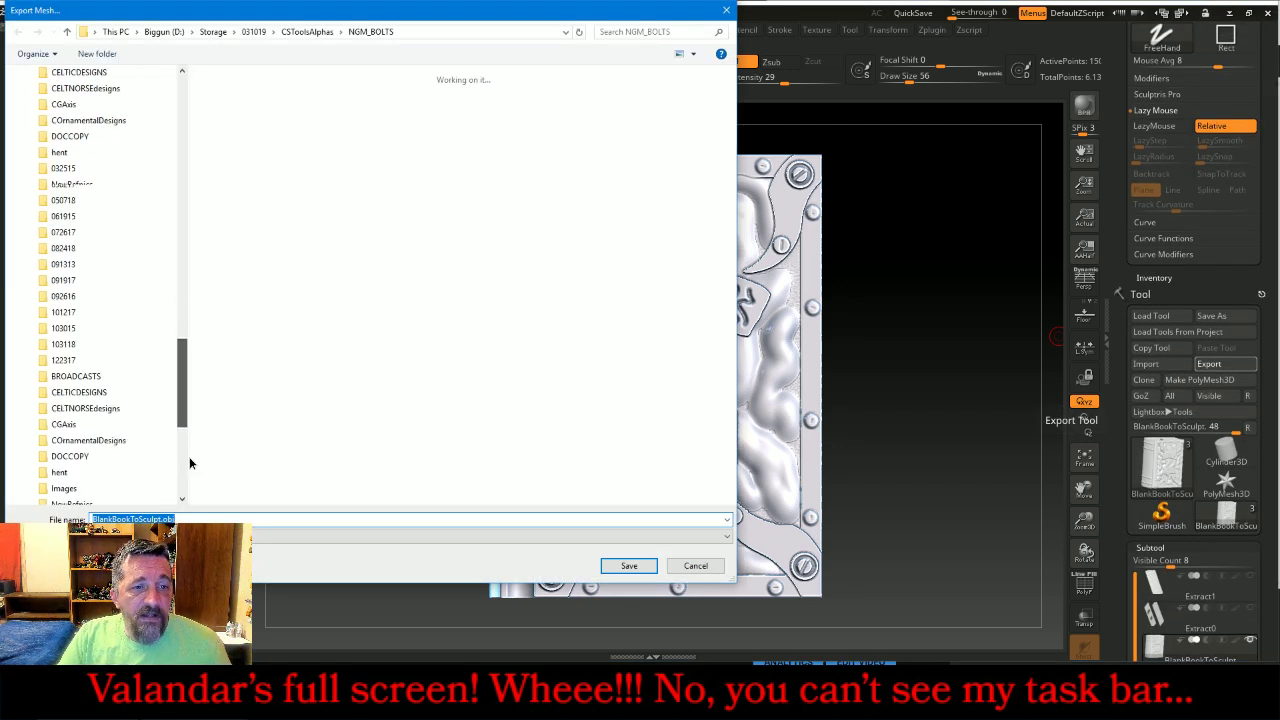
scroll(190, 463, down, 7)
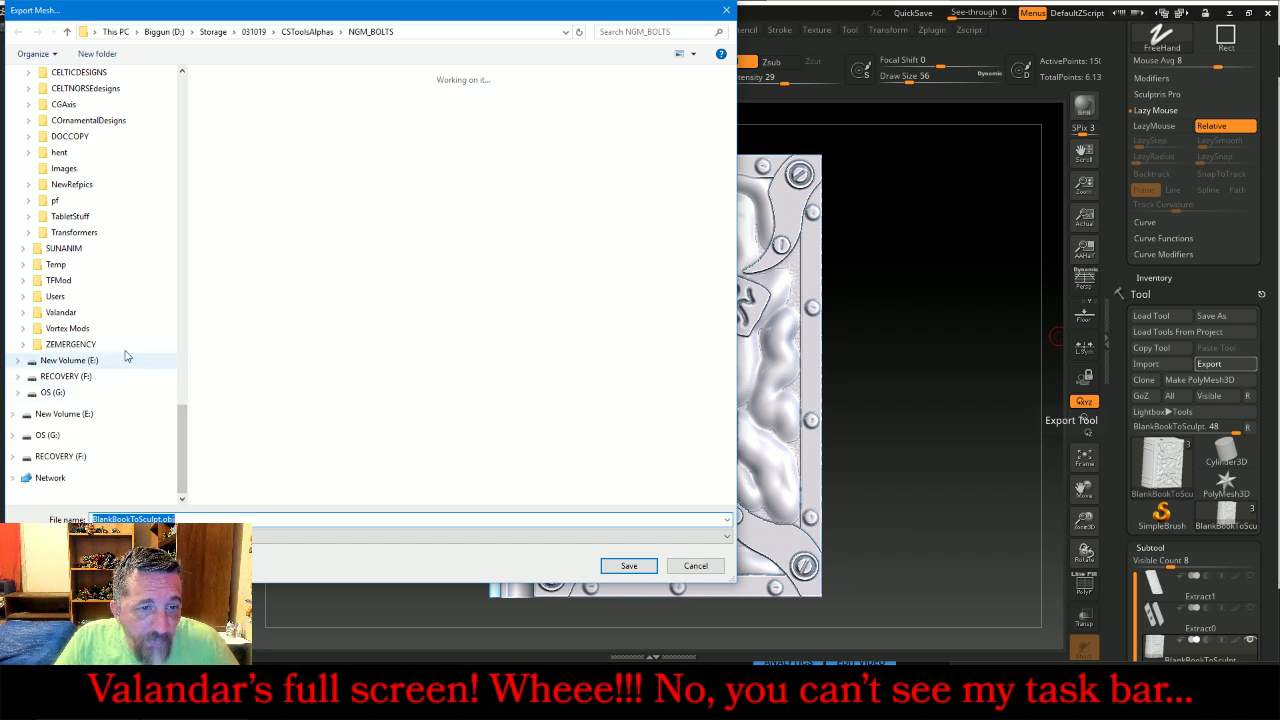
scroll(168, 319, up, 10)
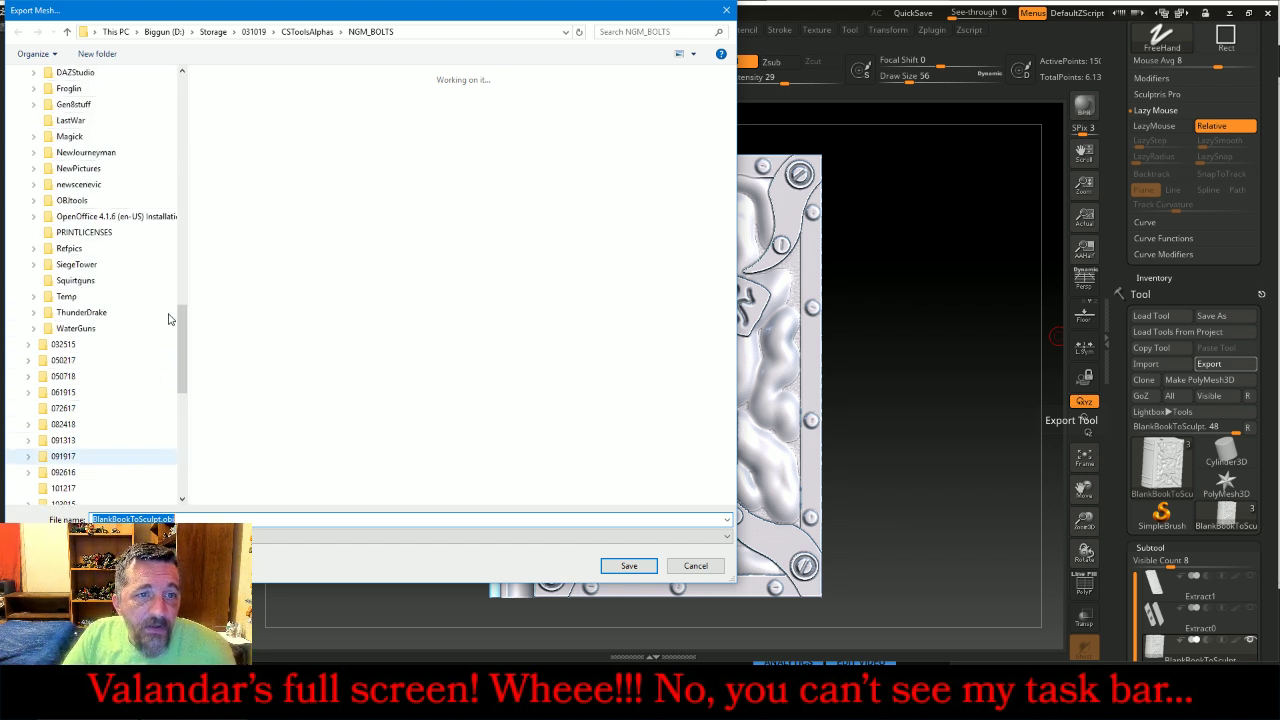
scroll(168, 319, up, 4)
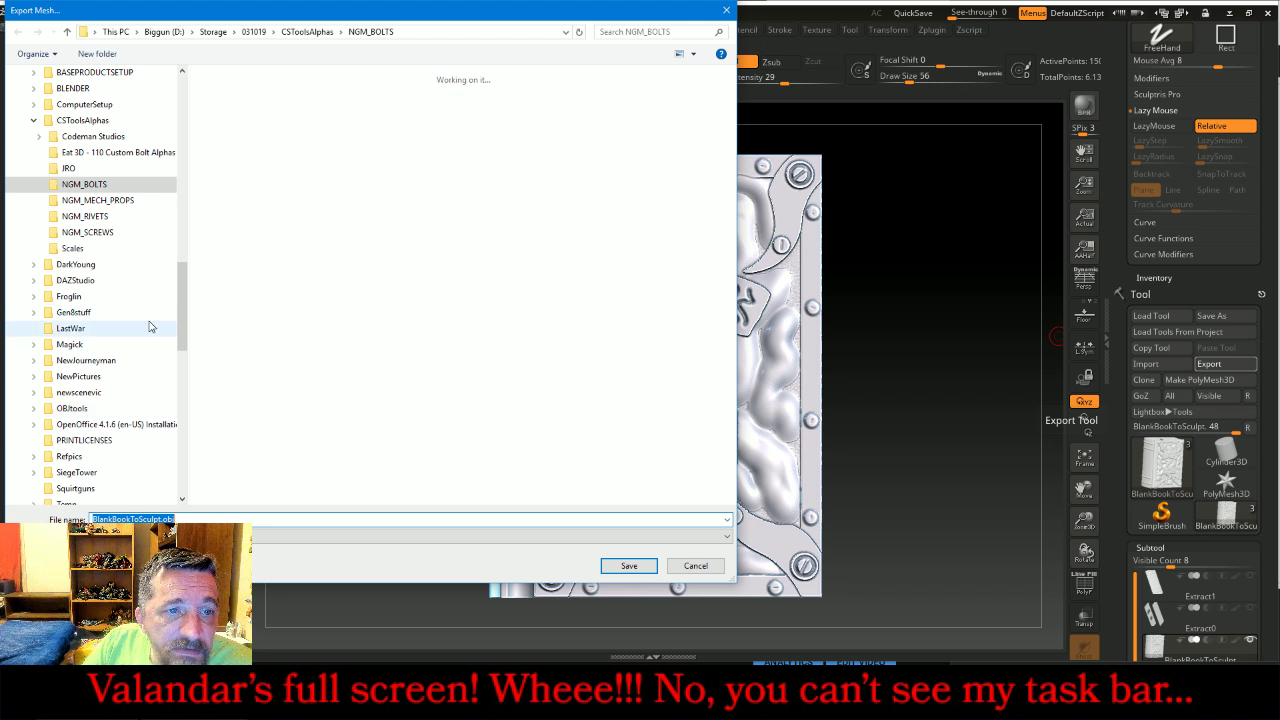
scroll(150, 327, up, 4)
click(100, 200)
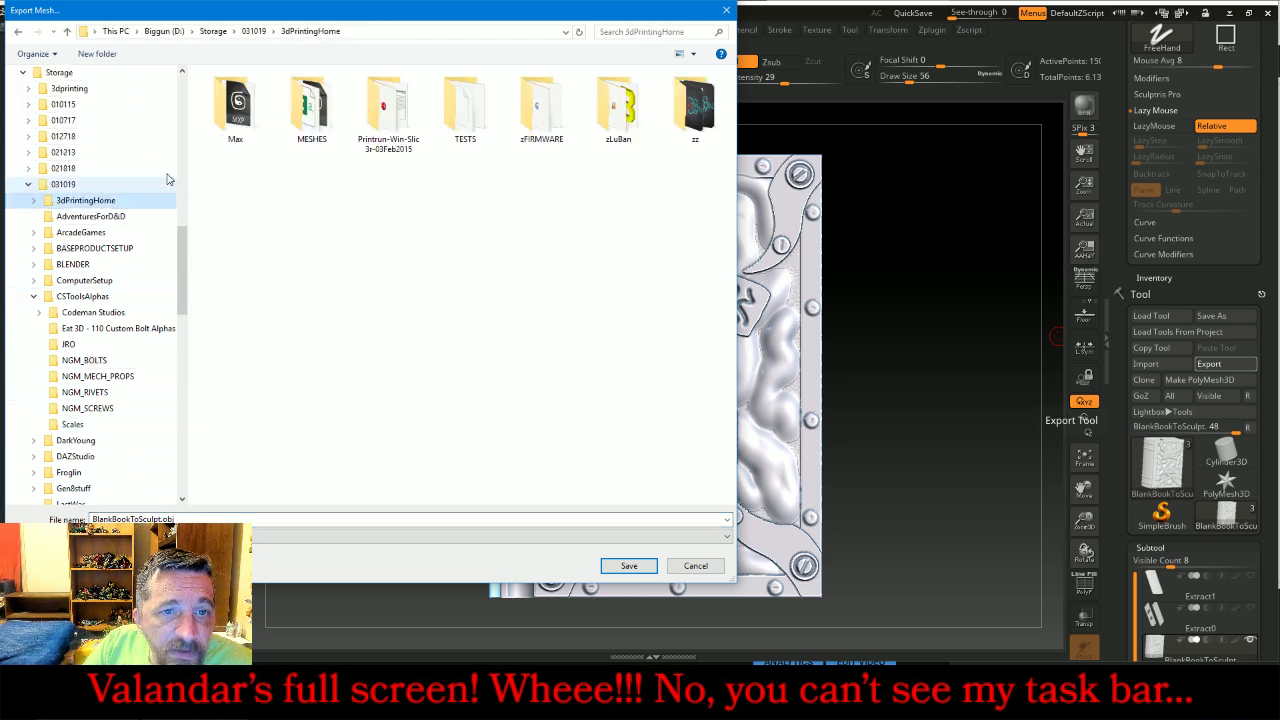
double_click(311, 105)
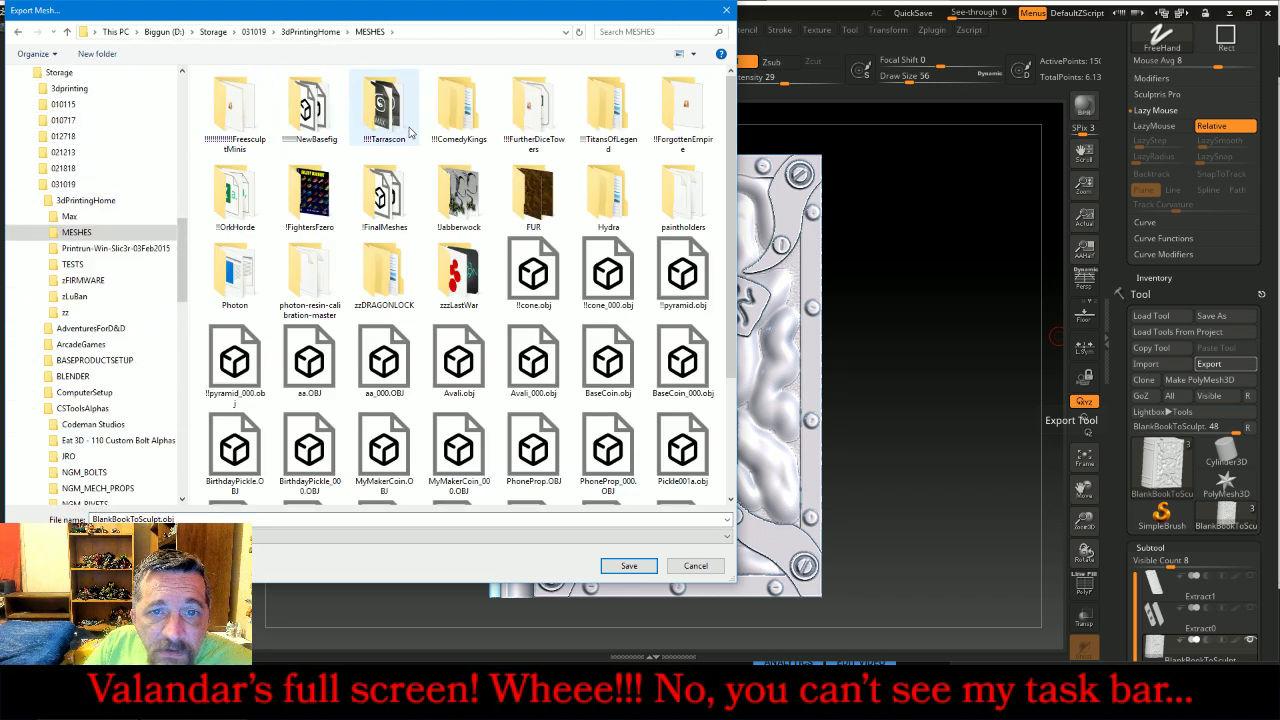
double_click(533, 108)
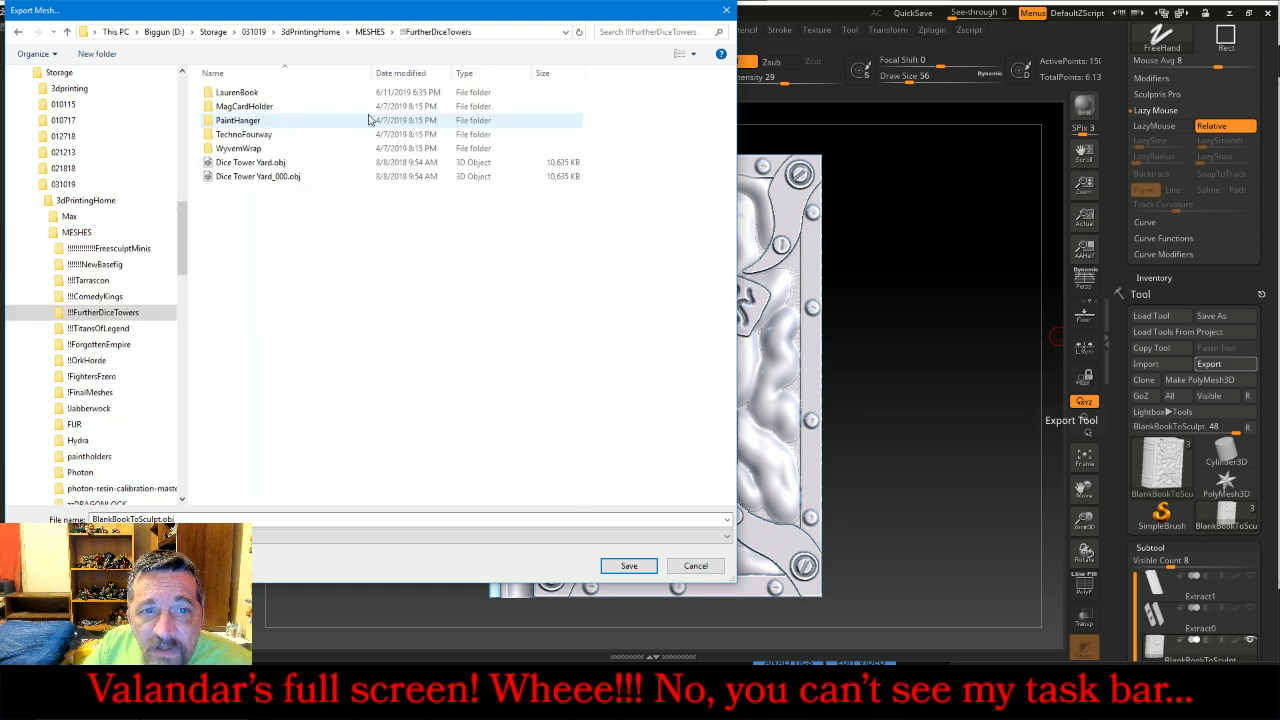
double_click(236, 92)
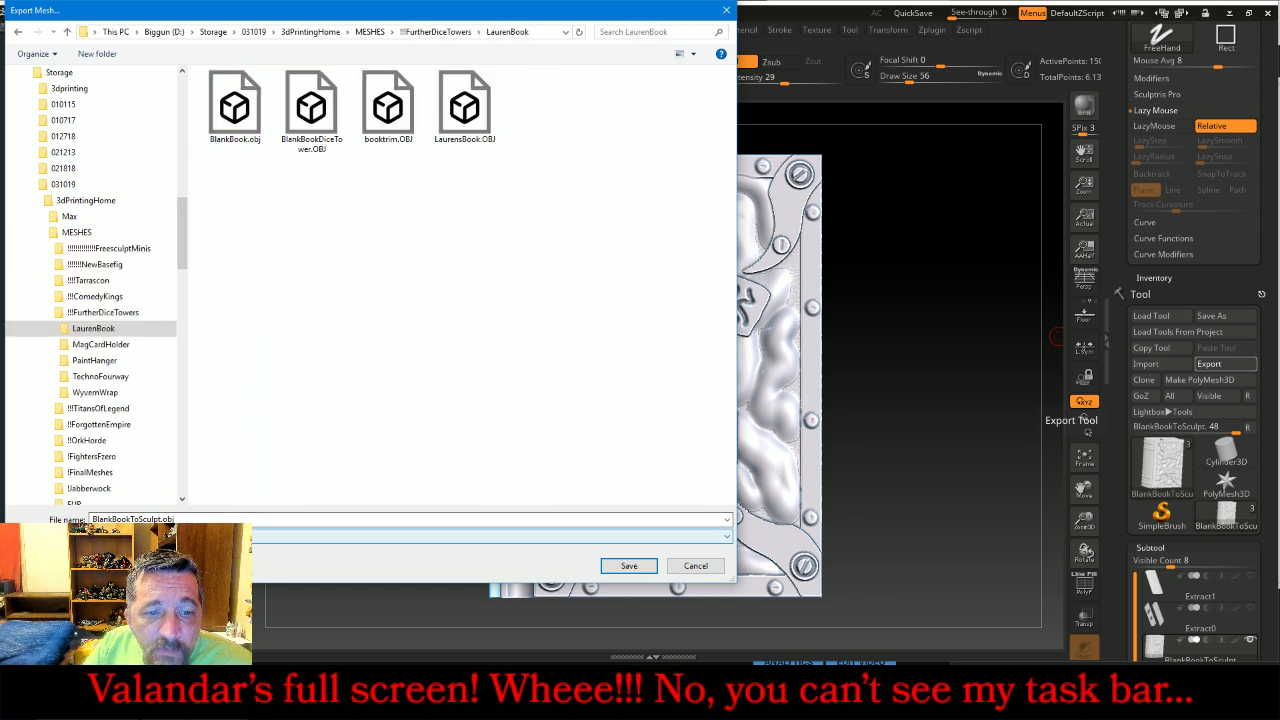
click(239, 520)
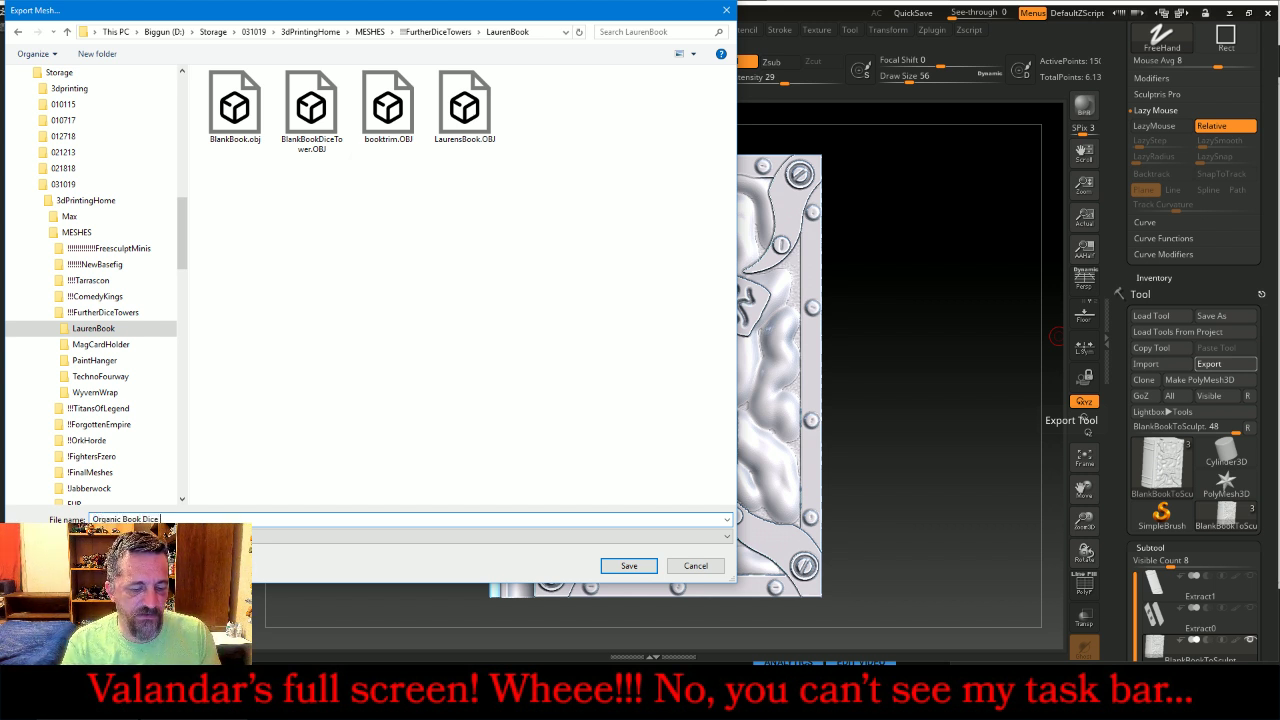
key(Return)
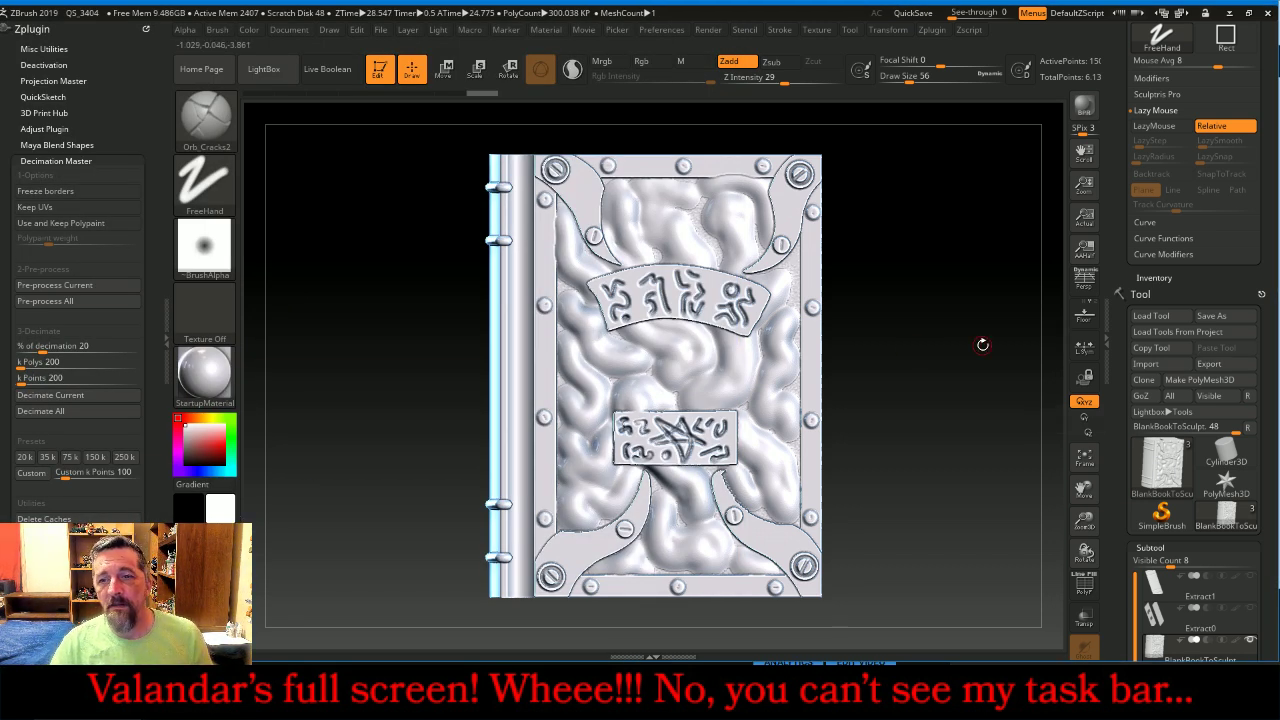
Examine the exported book from its page edge and front cover, and switch to the YouTube live chat in Firefox.
drag(980, 346, 1032, 449)
mouse_move(900, 395)
mouse_down()
mouse_move(886, 443)
mouse_move(862, 390)
mouse_move(700, 435)
mouse_up()
shift+drag(958, 385, 1003, 368)
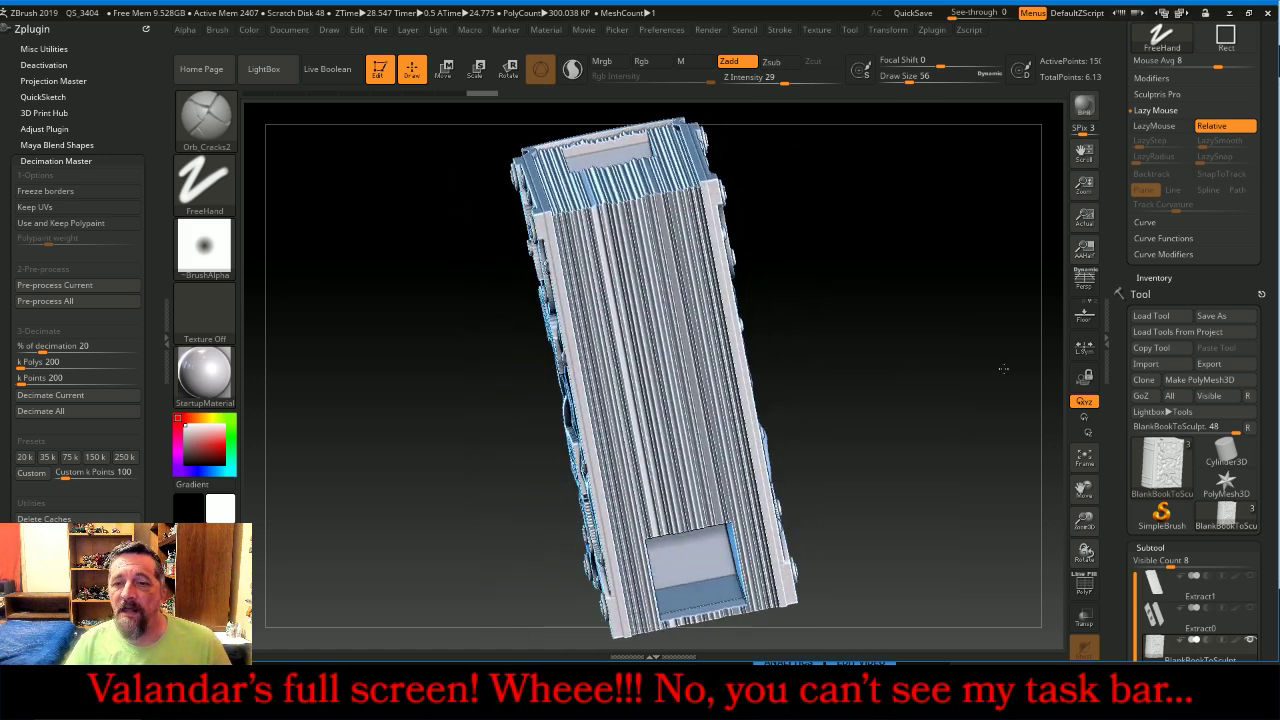
drag(912, 360, 955, 336)
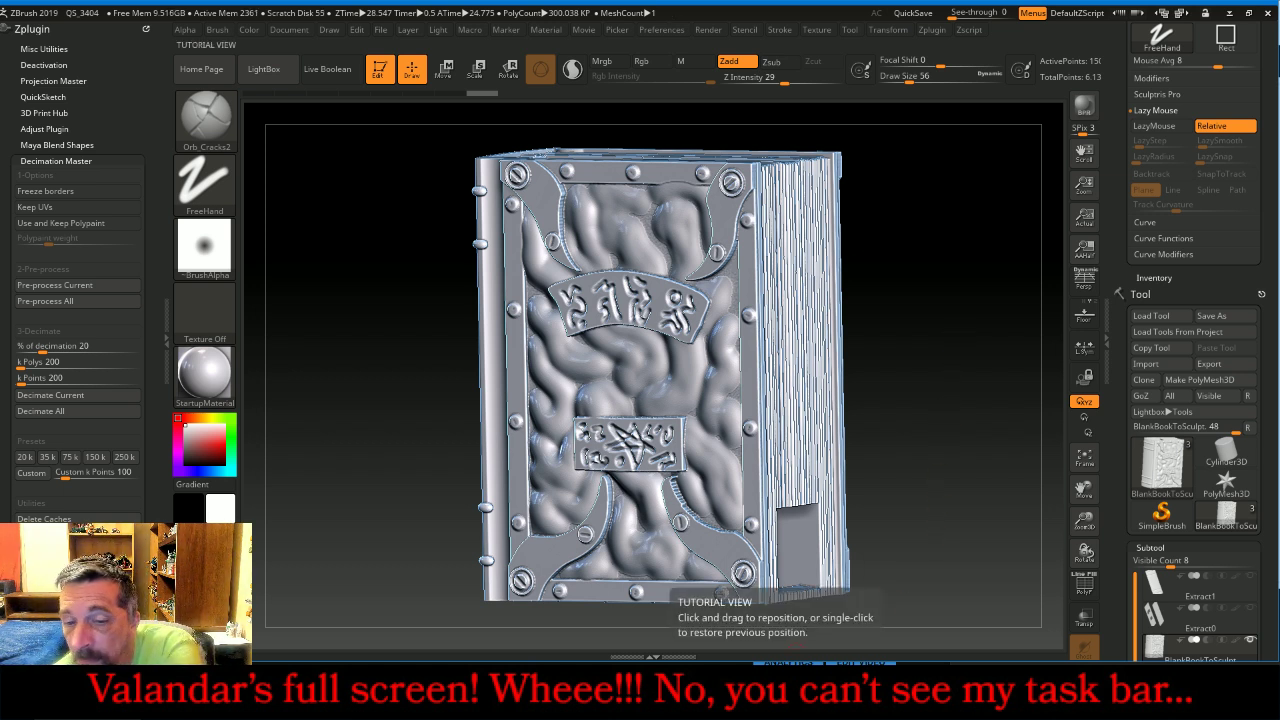
key(alt+Tab)
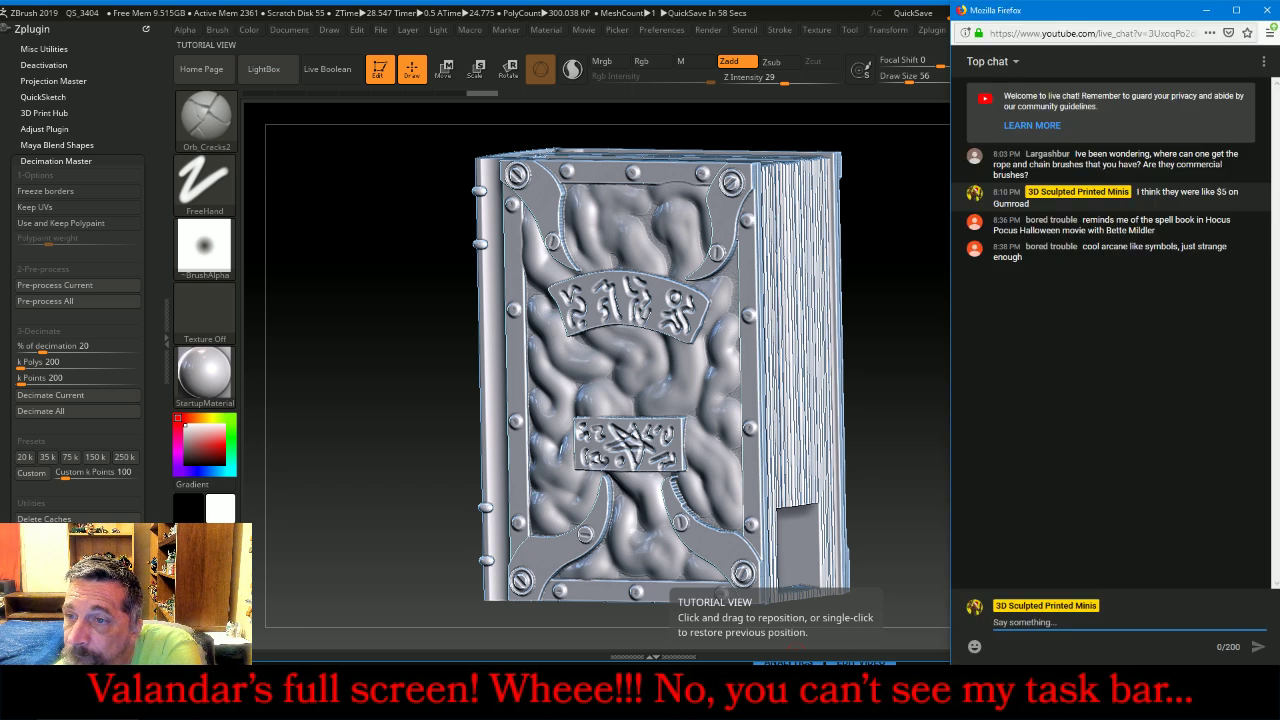